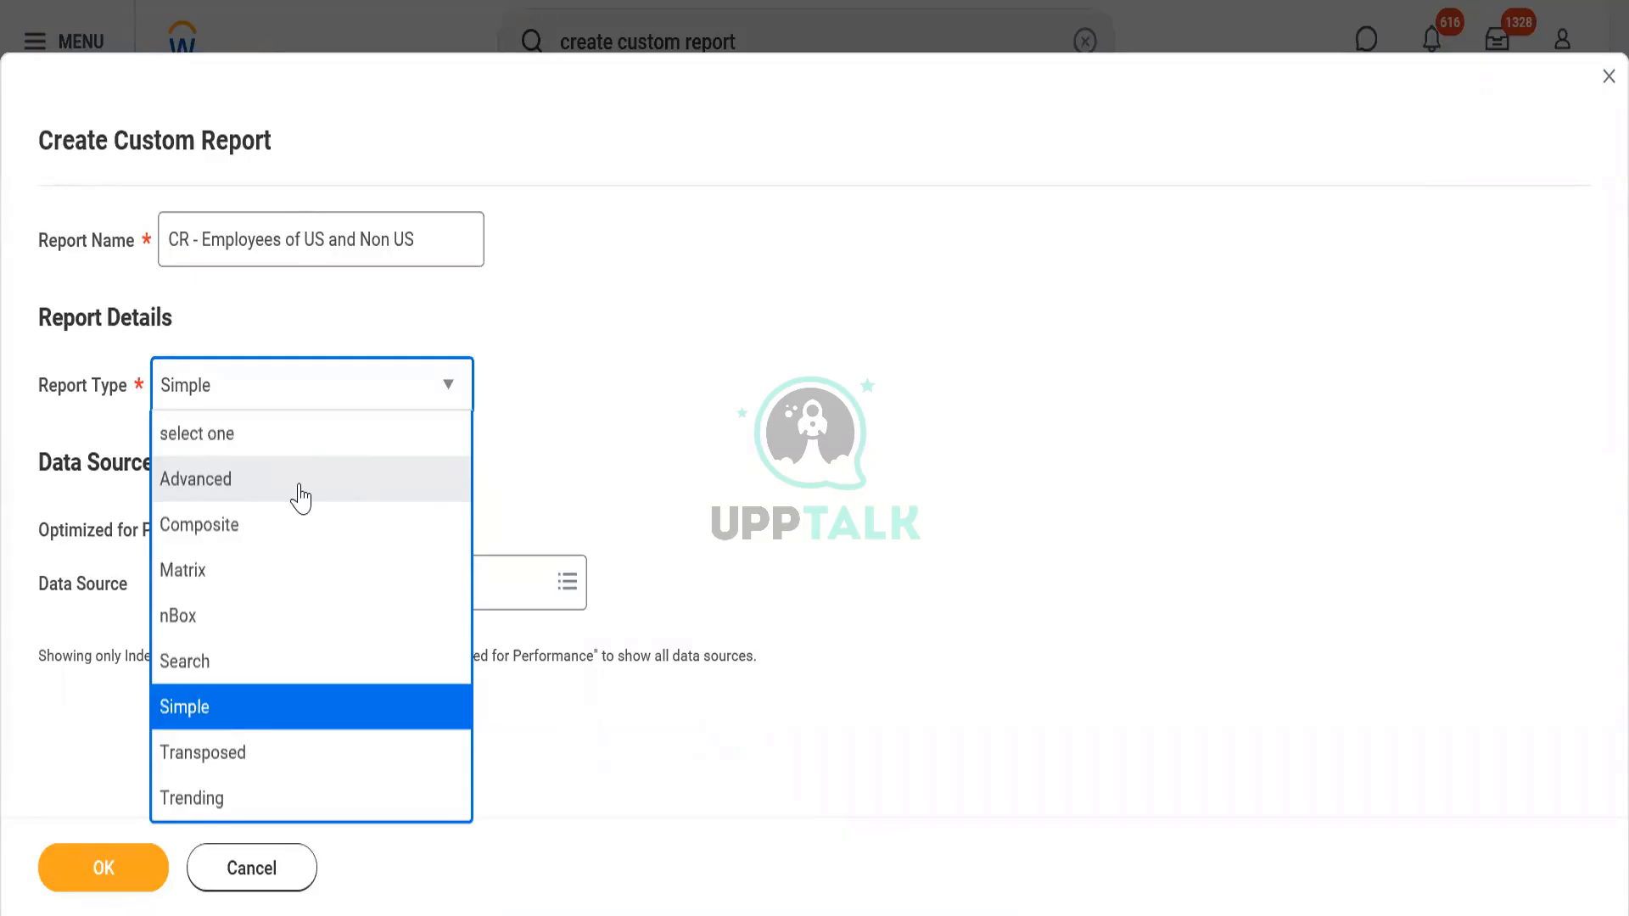
Step: Create the report as an Advanced report on the All Workers data source, with Optimized for Performance turned off
click(301, 480)
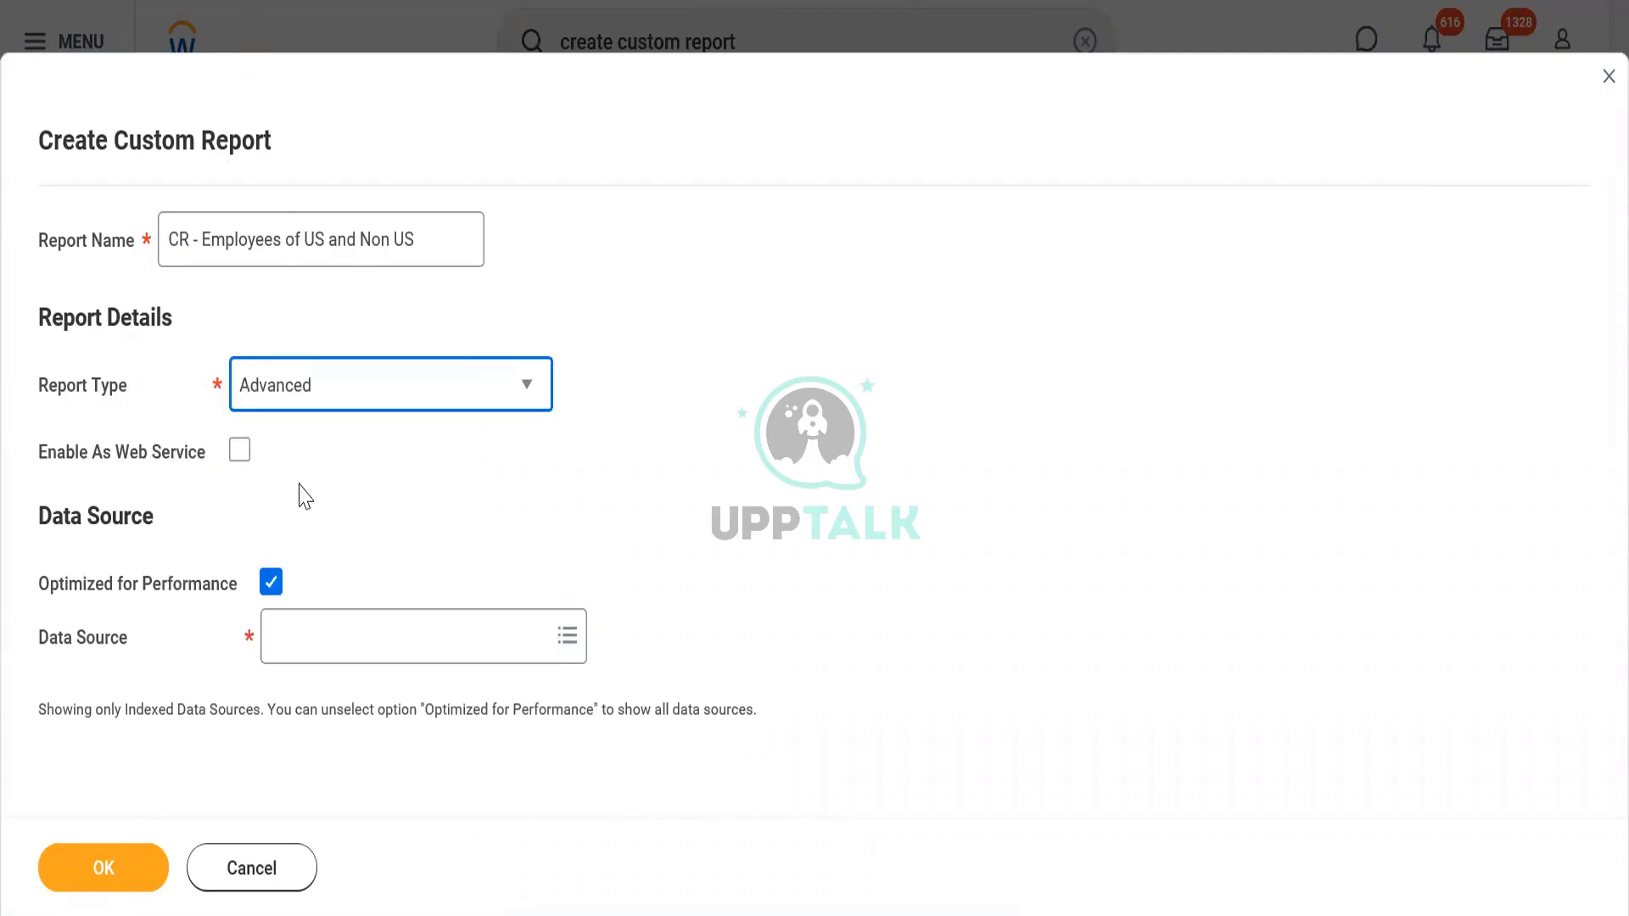
click(271, 582)
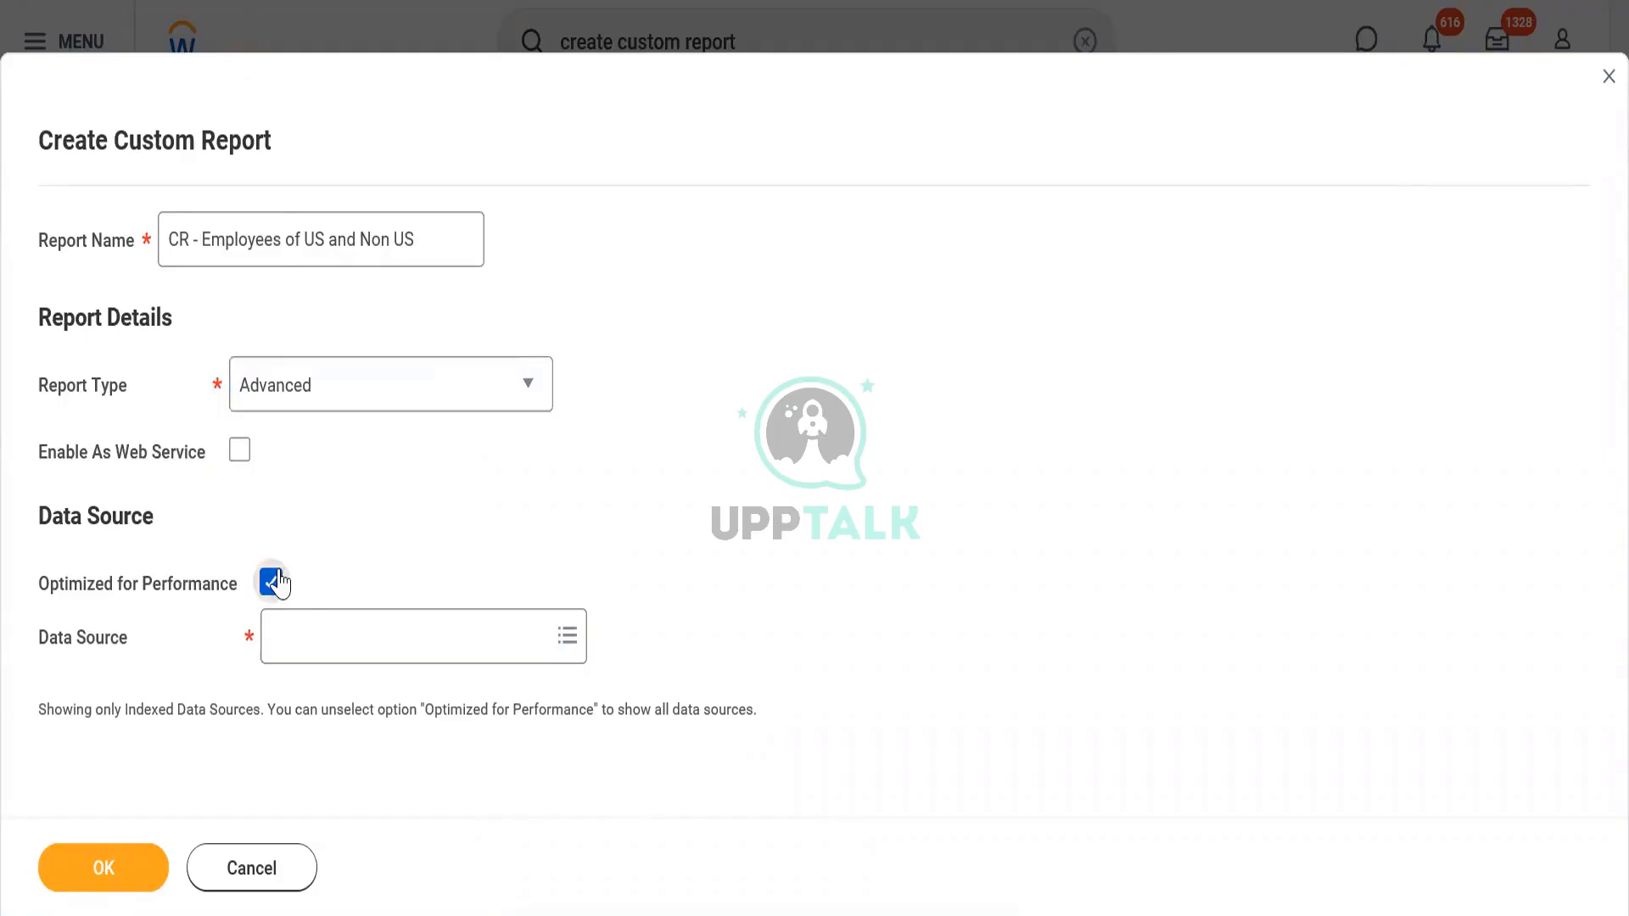
click(327, 656)
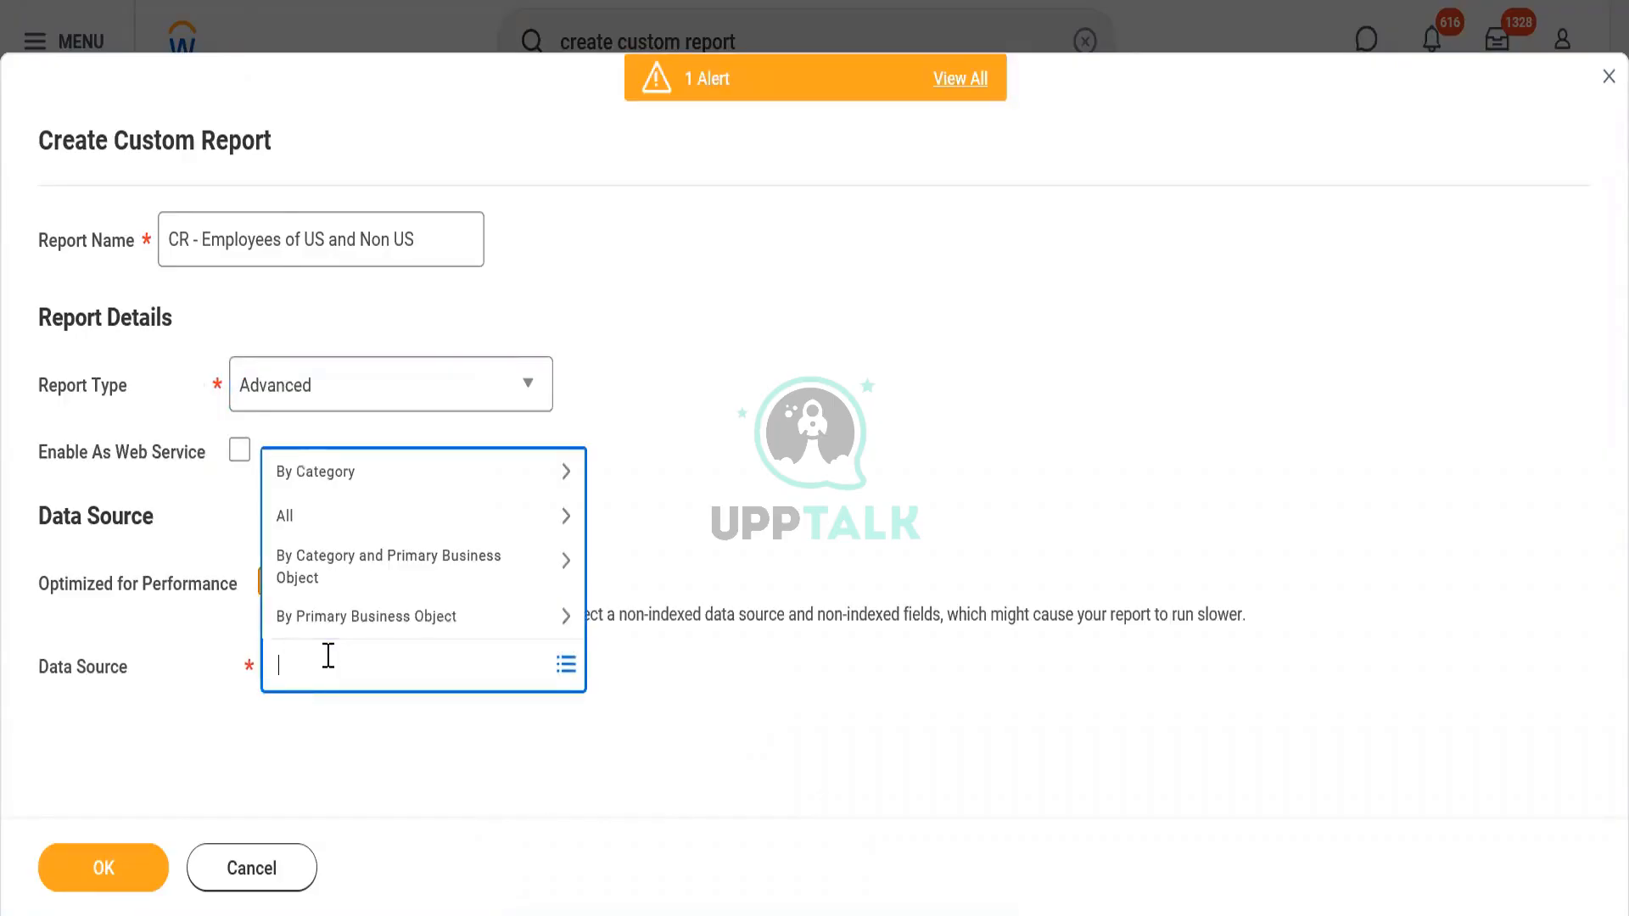
text(all workers)
key(Return)
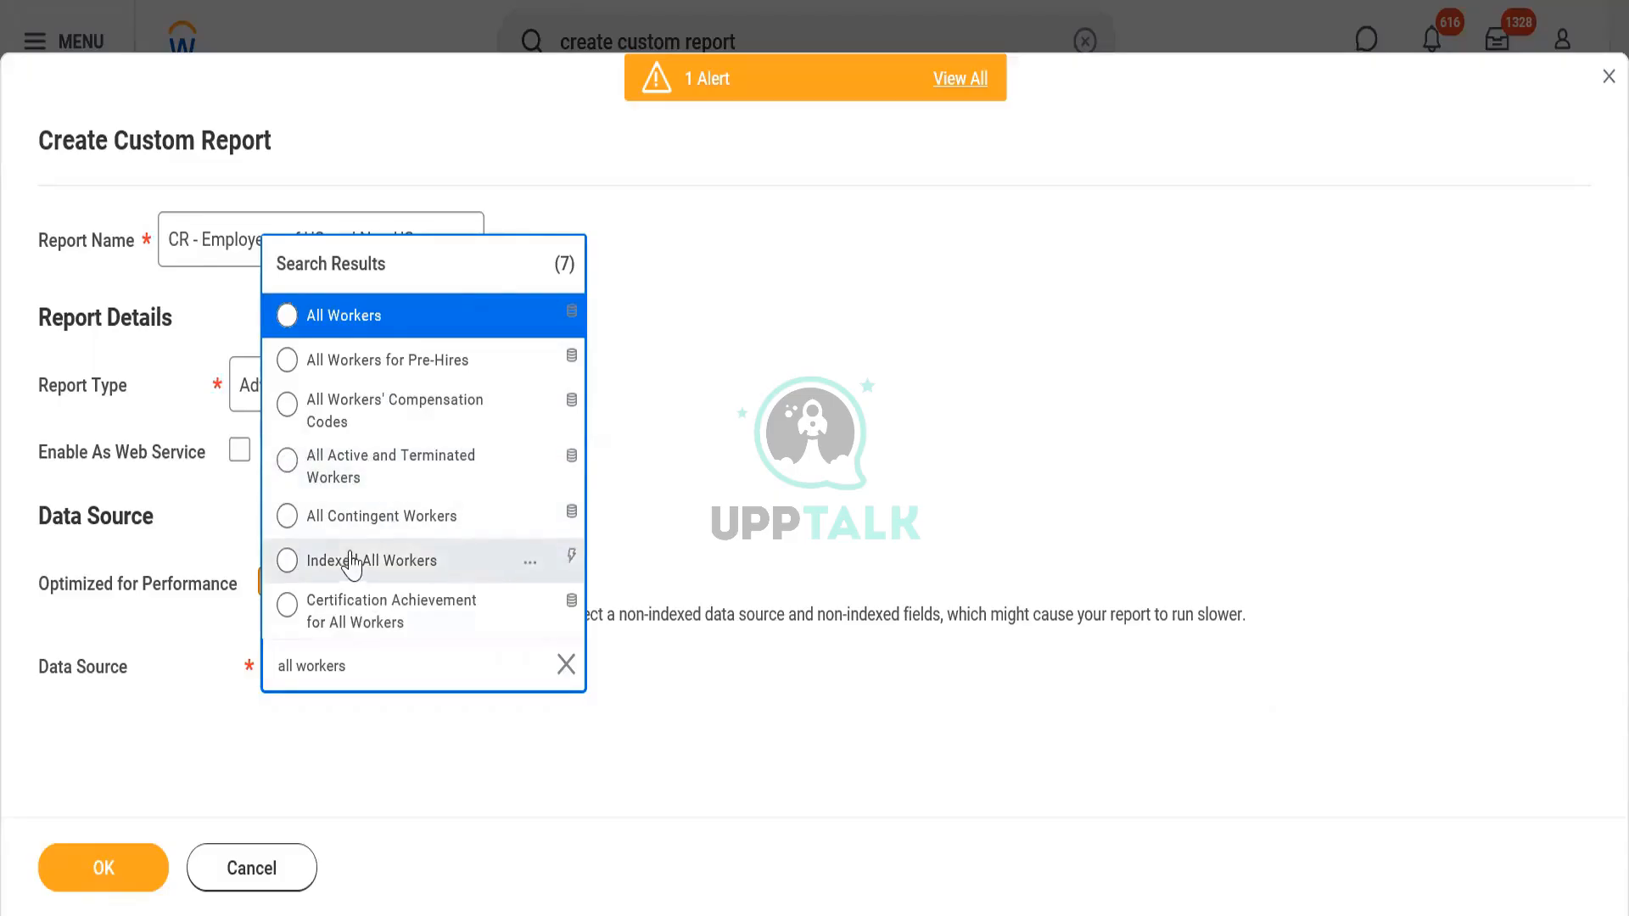
click(289, 317)
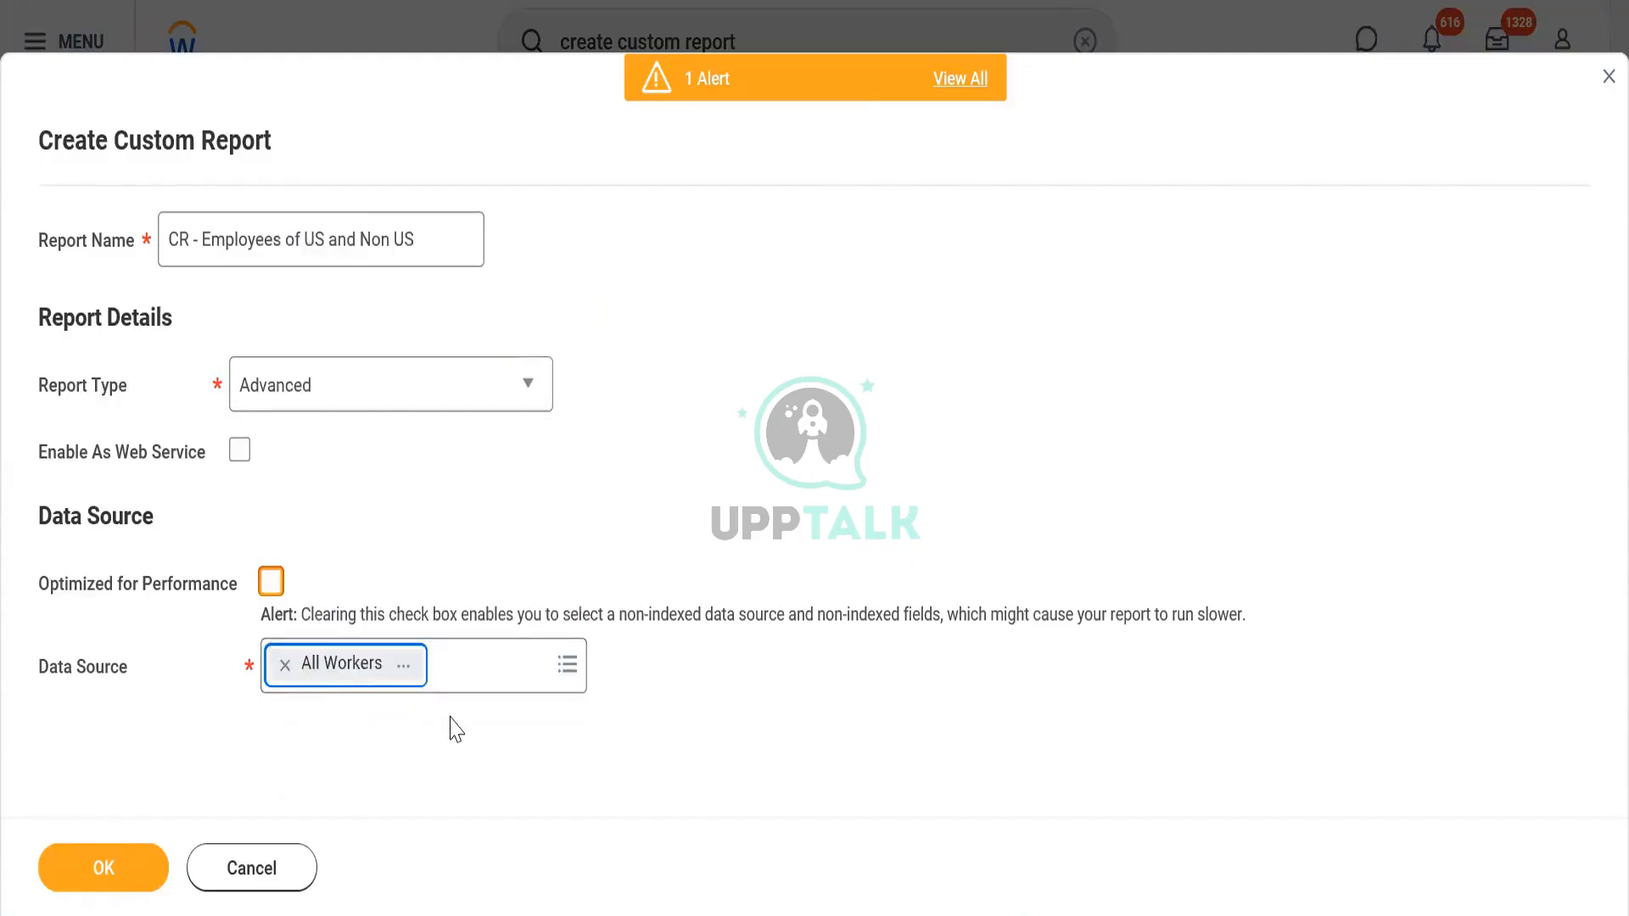
click(128, 869)
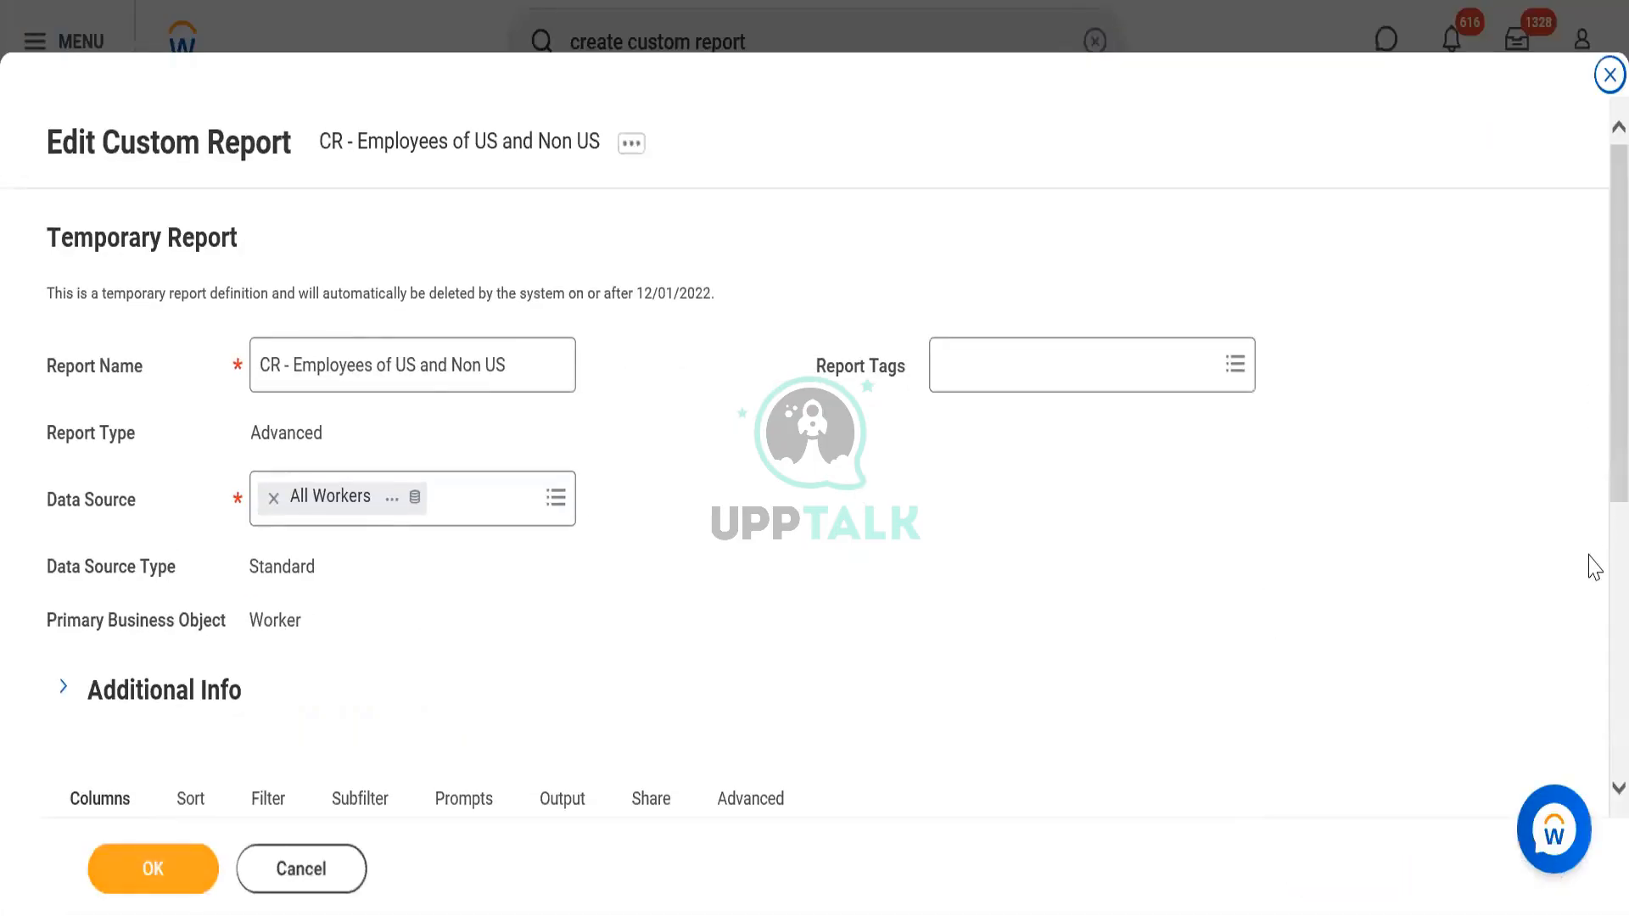
Step: Set the field of the first report column to Employee ID
scroll(1589, 568, down, 5)
click(563, 486)
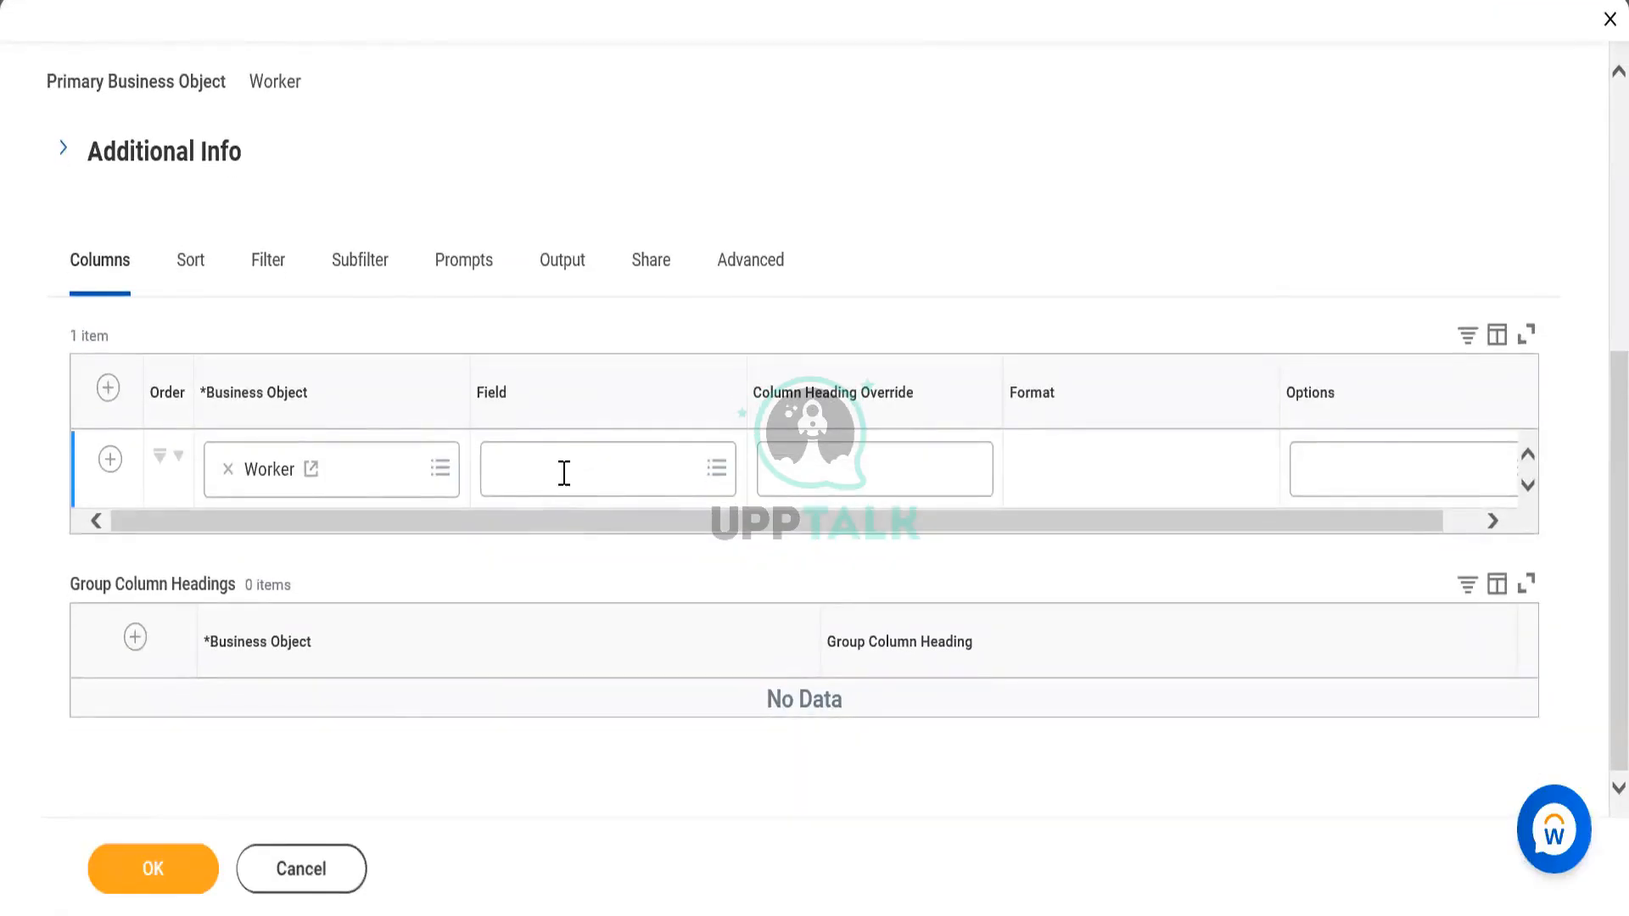
text(Employee)
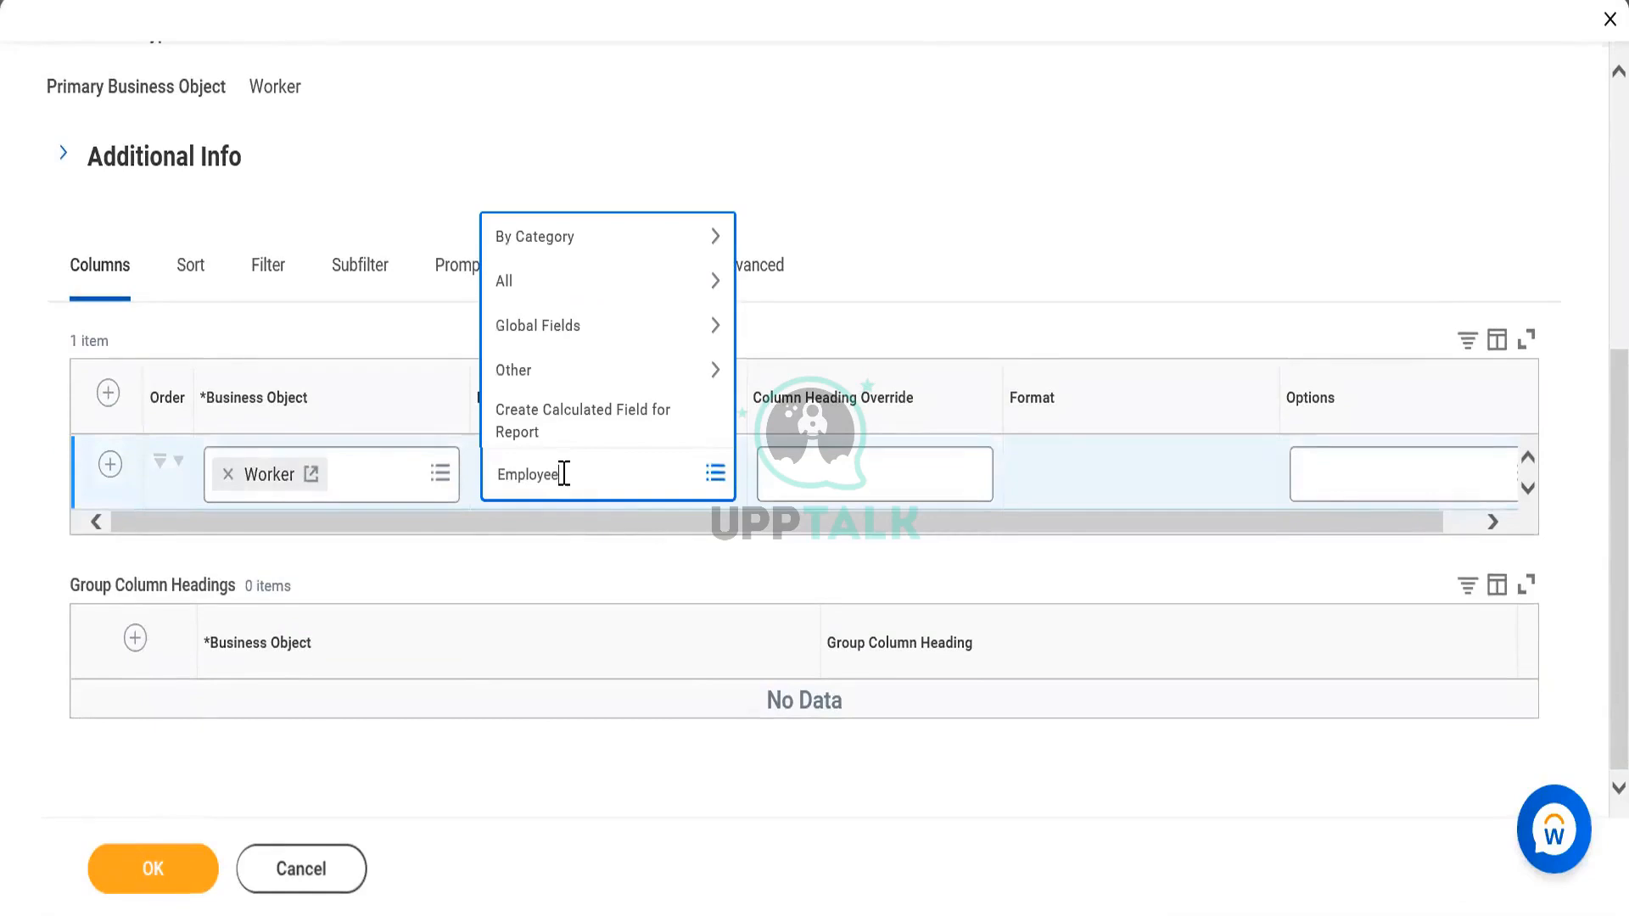
text( ID)
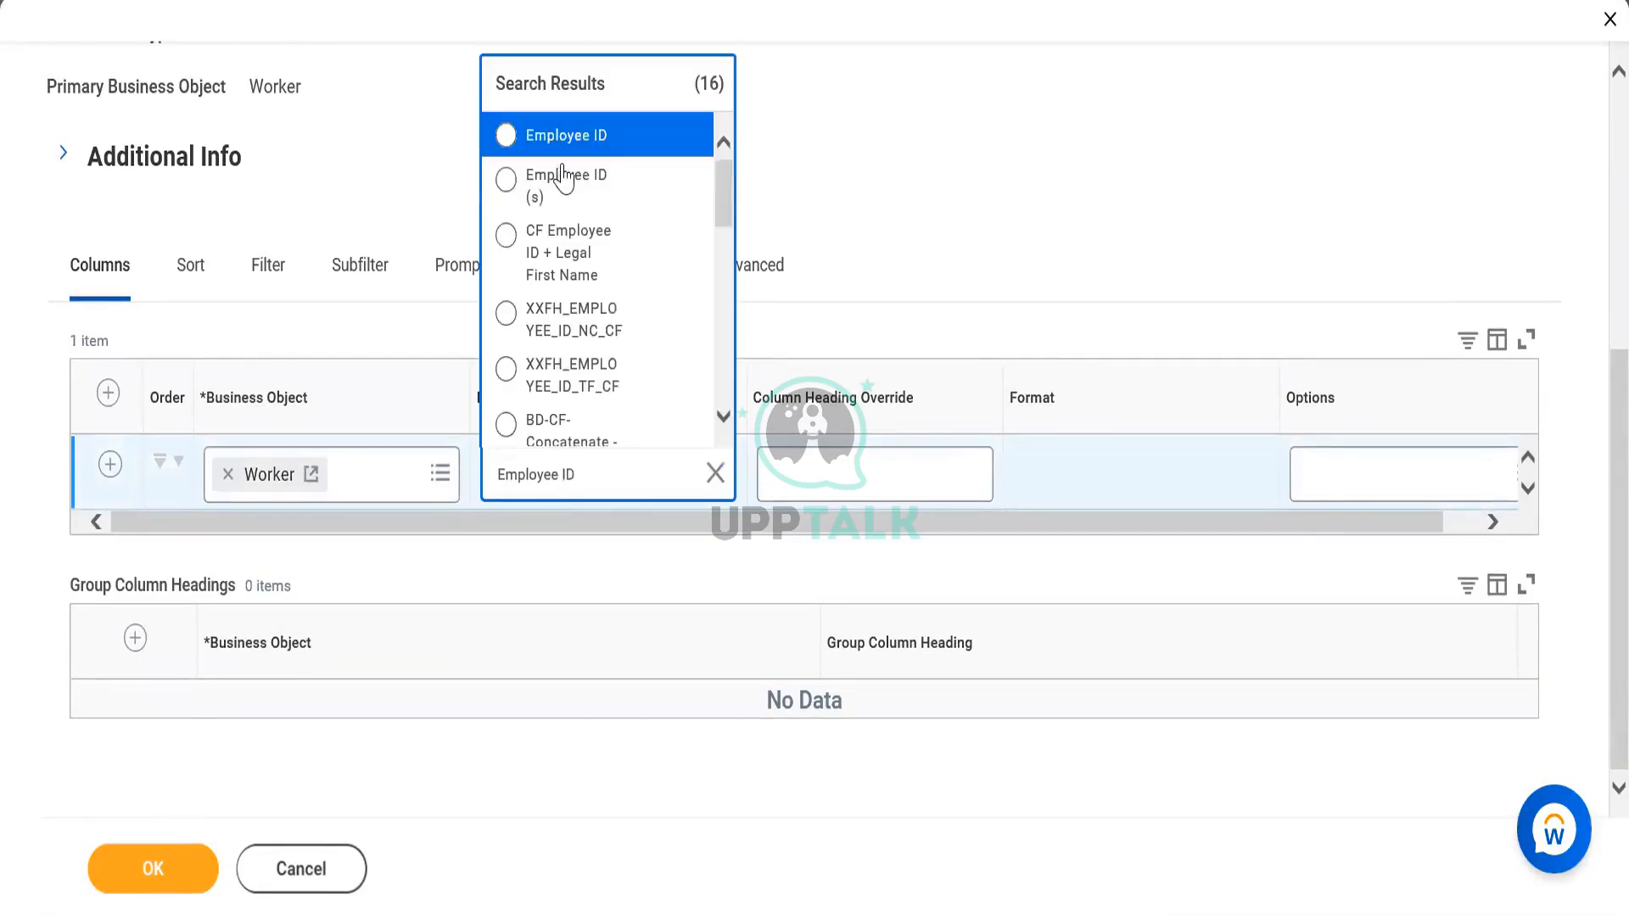
click(560, 141)
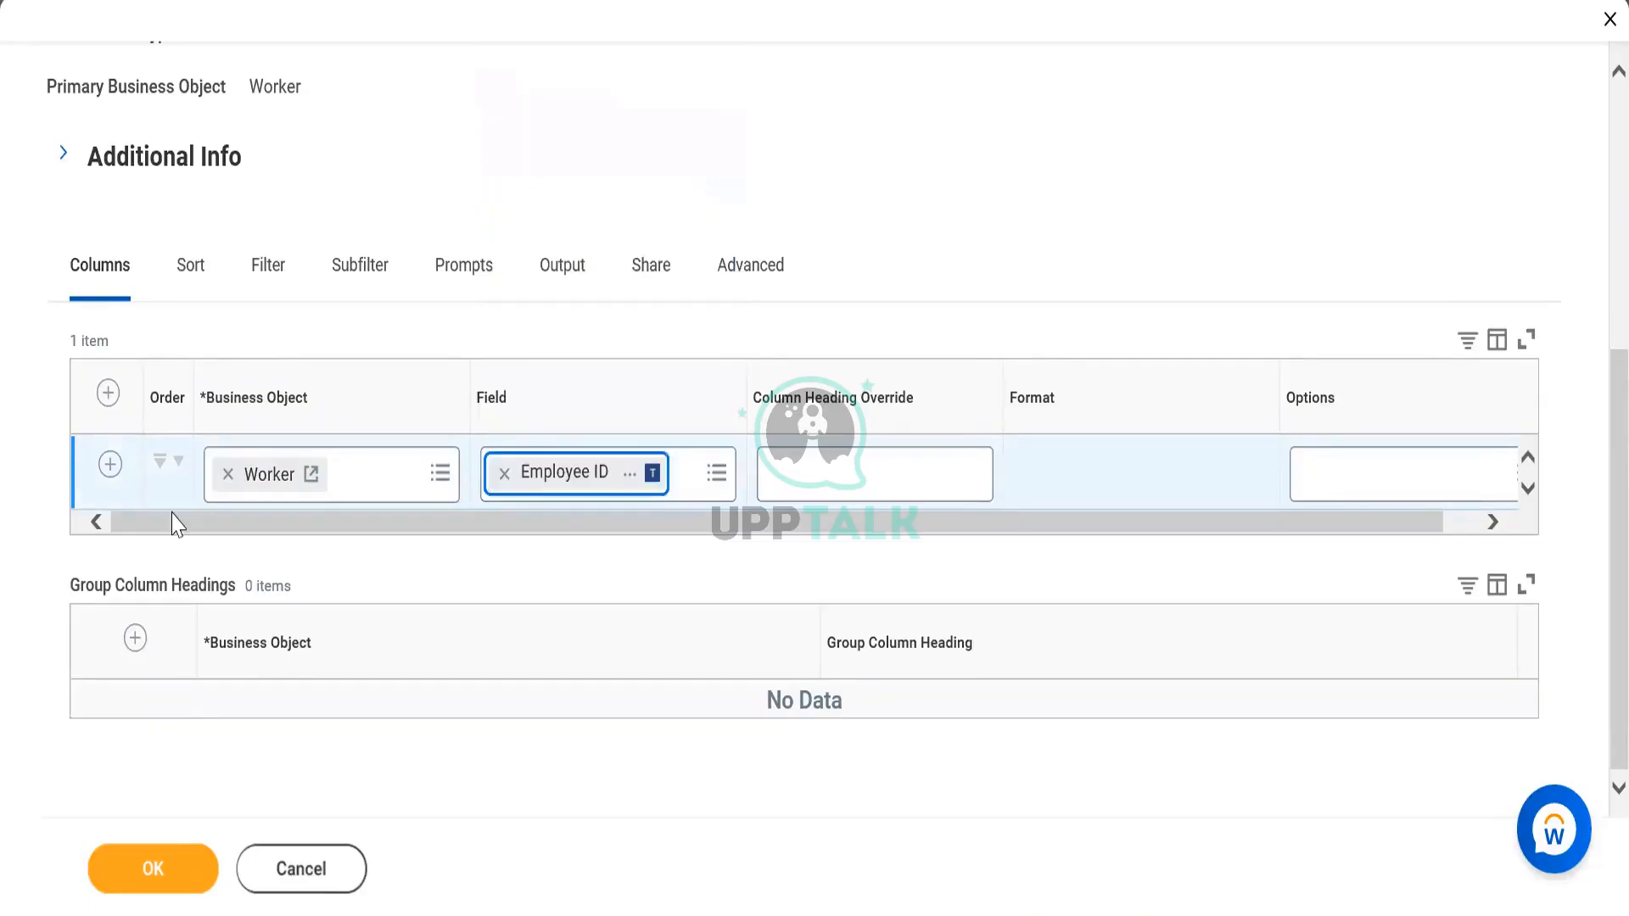
Step: Add a second report column and set its field to Worker, checking the field's details before choosing it
click(110, 465)
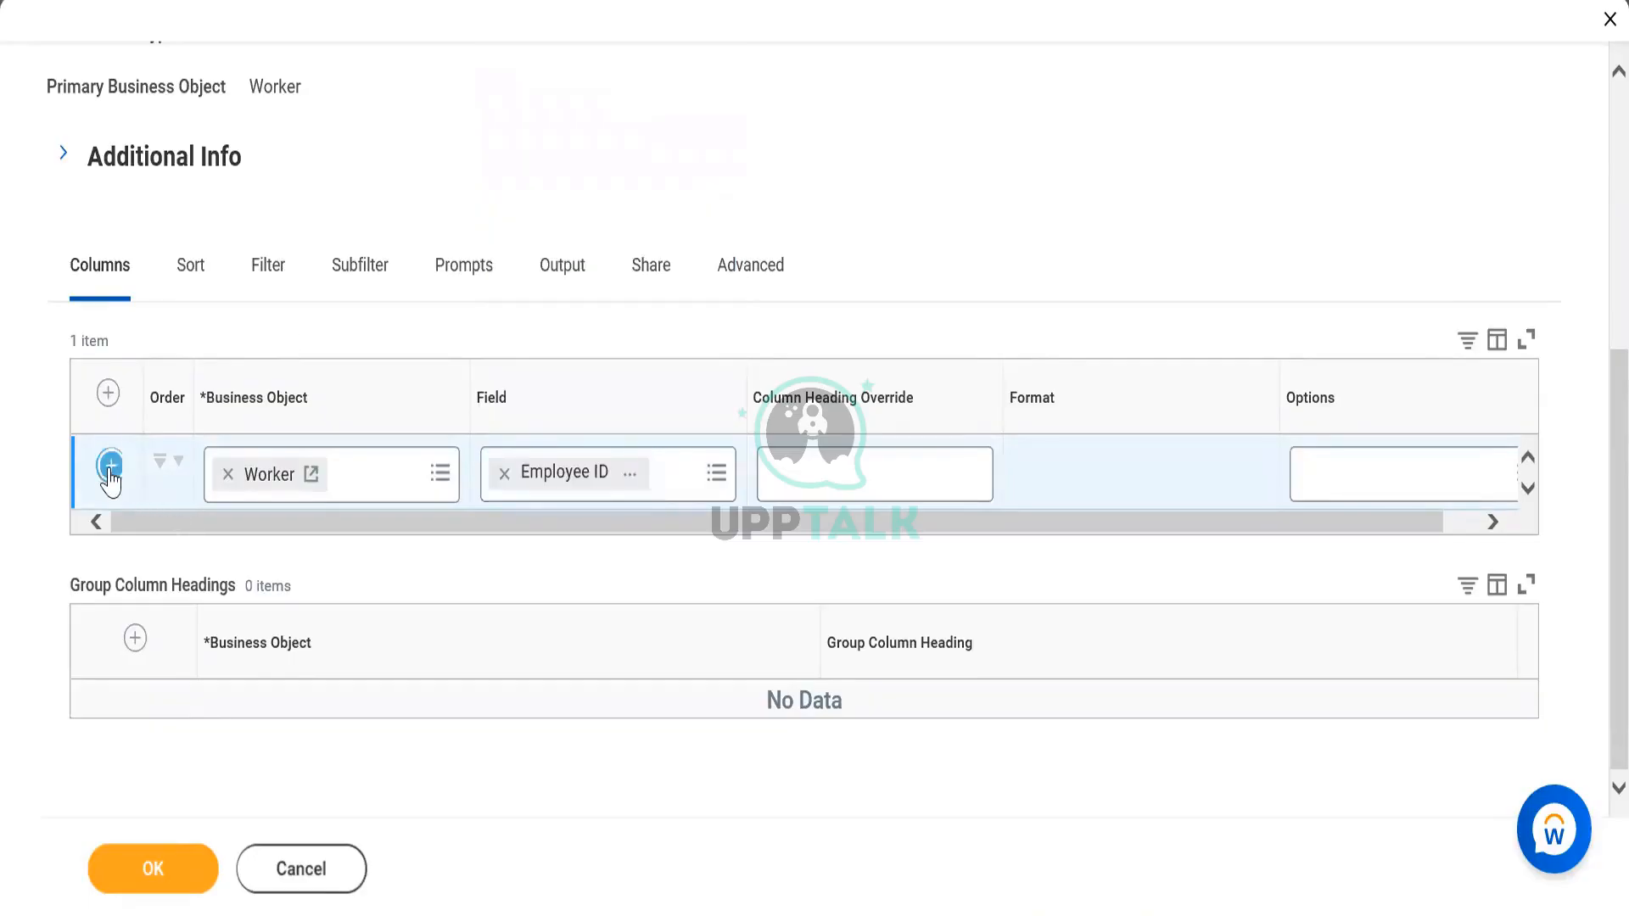
click(622, 490)
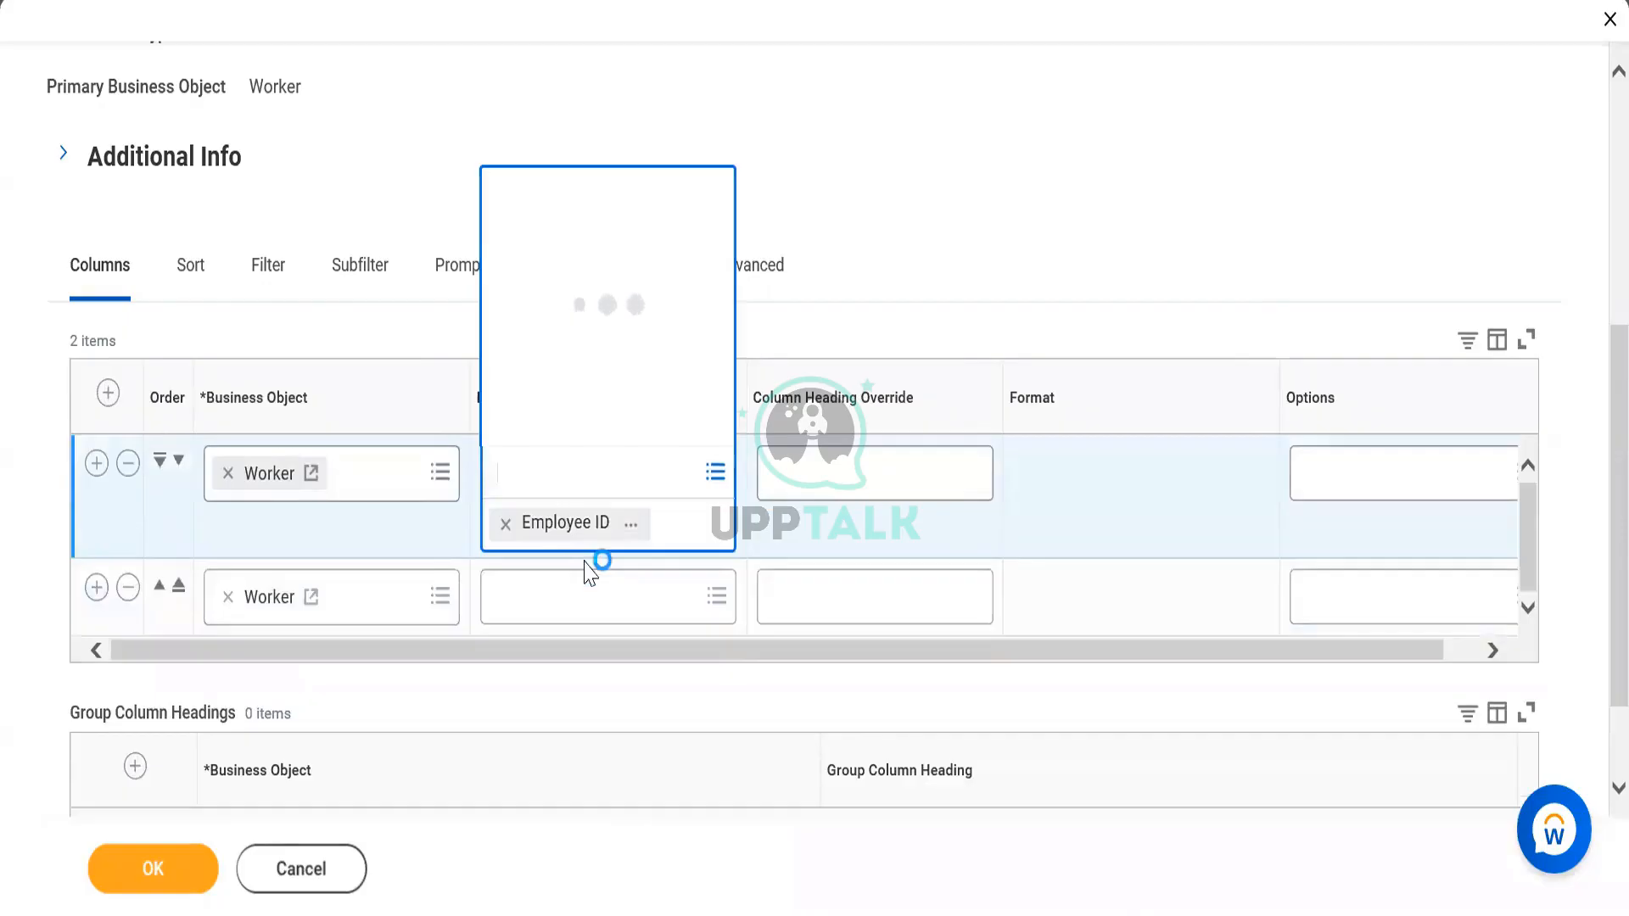
click(590, 577)
text(Wo)
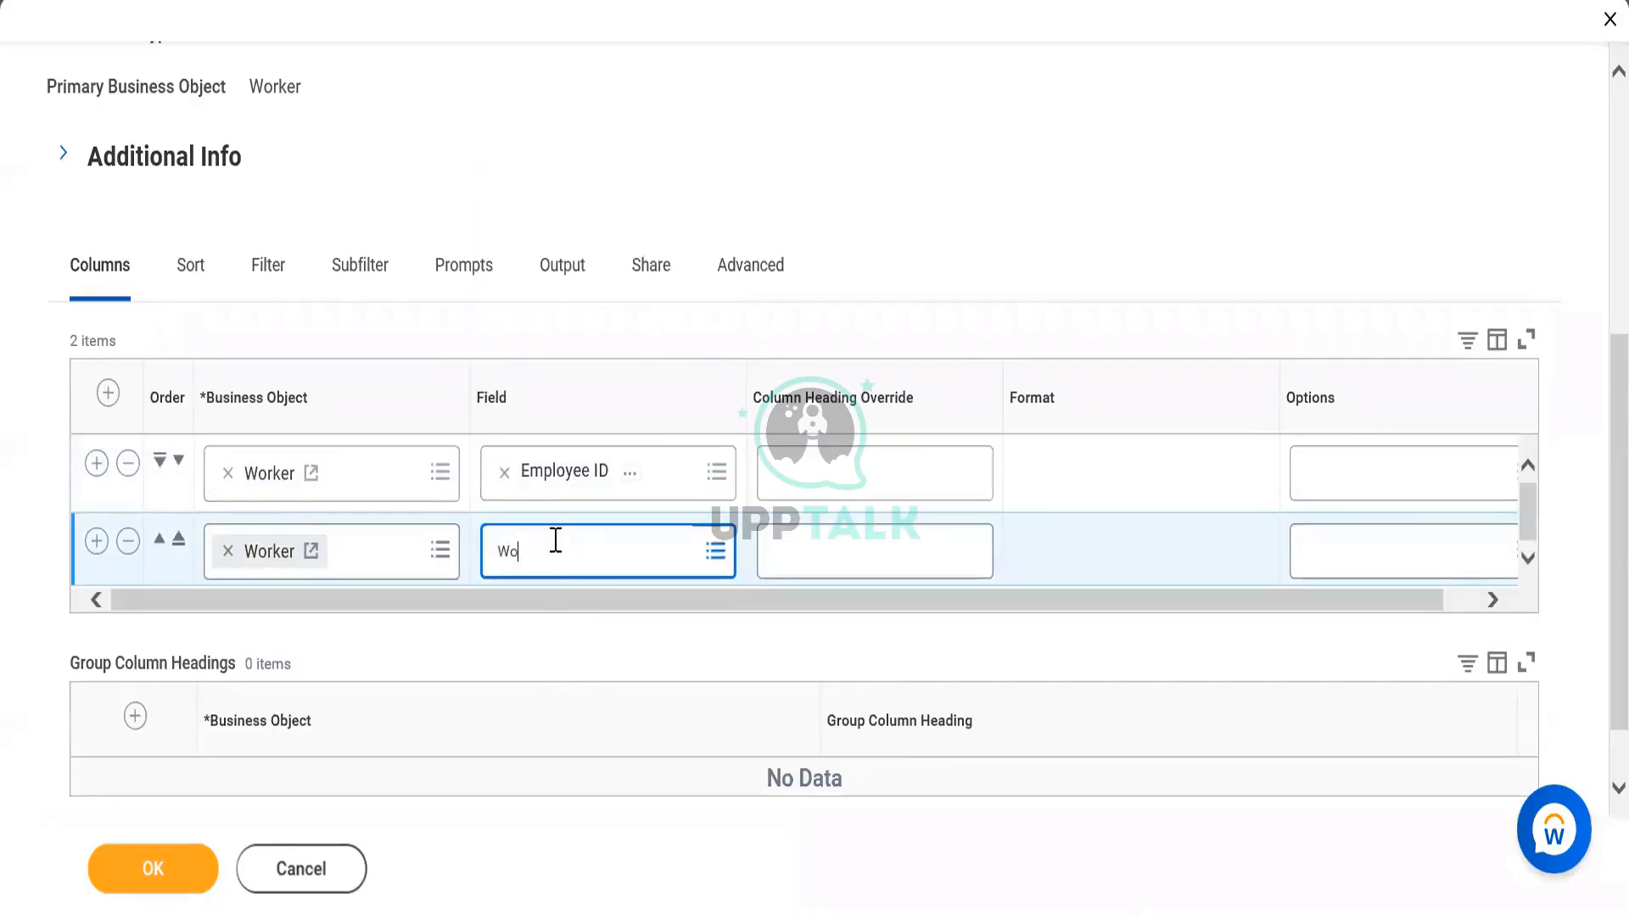
text(rker)
key(Return)
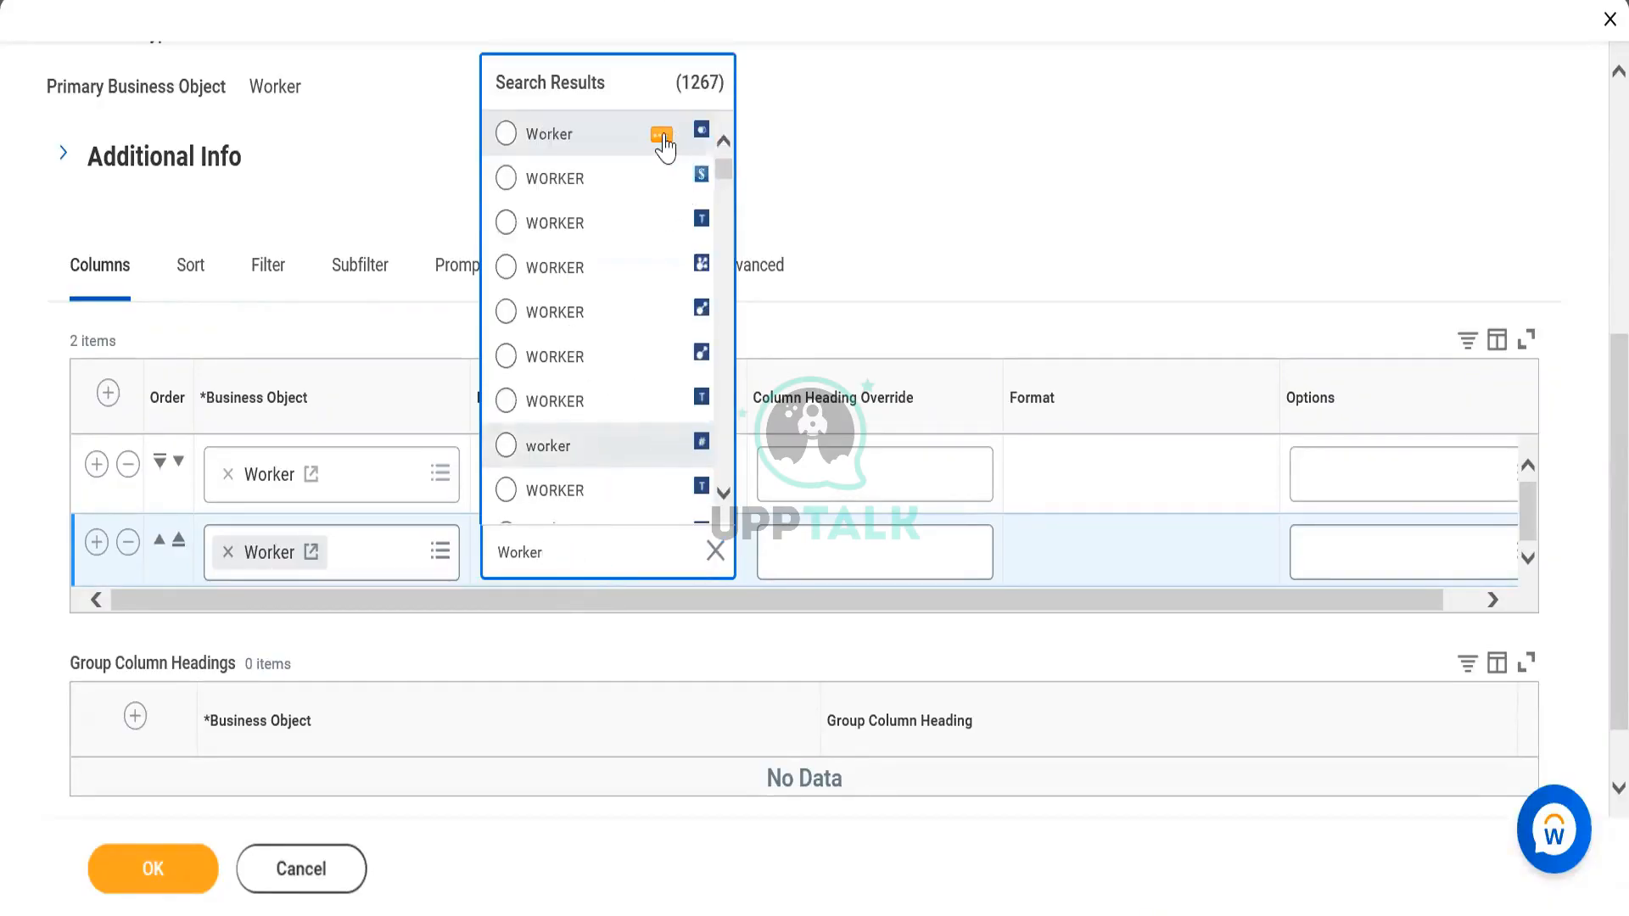
click(661, 136)
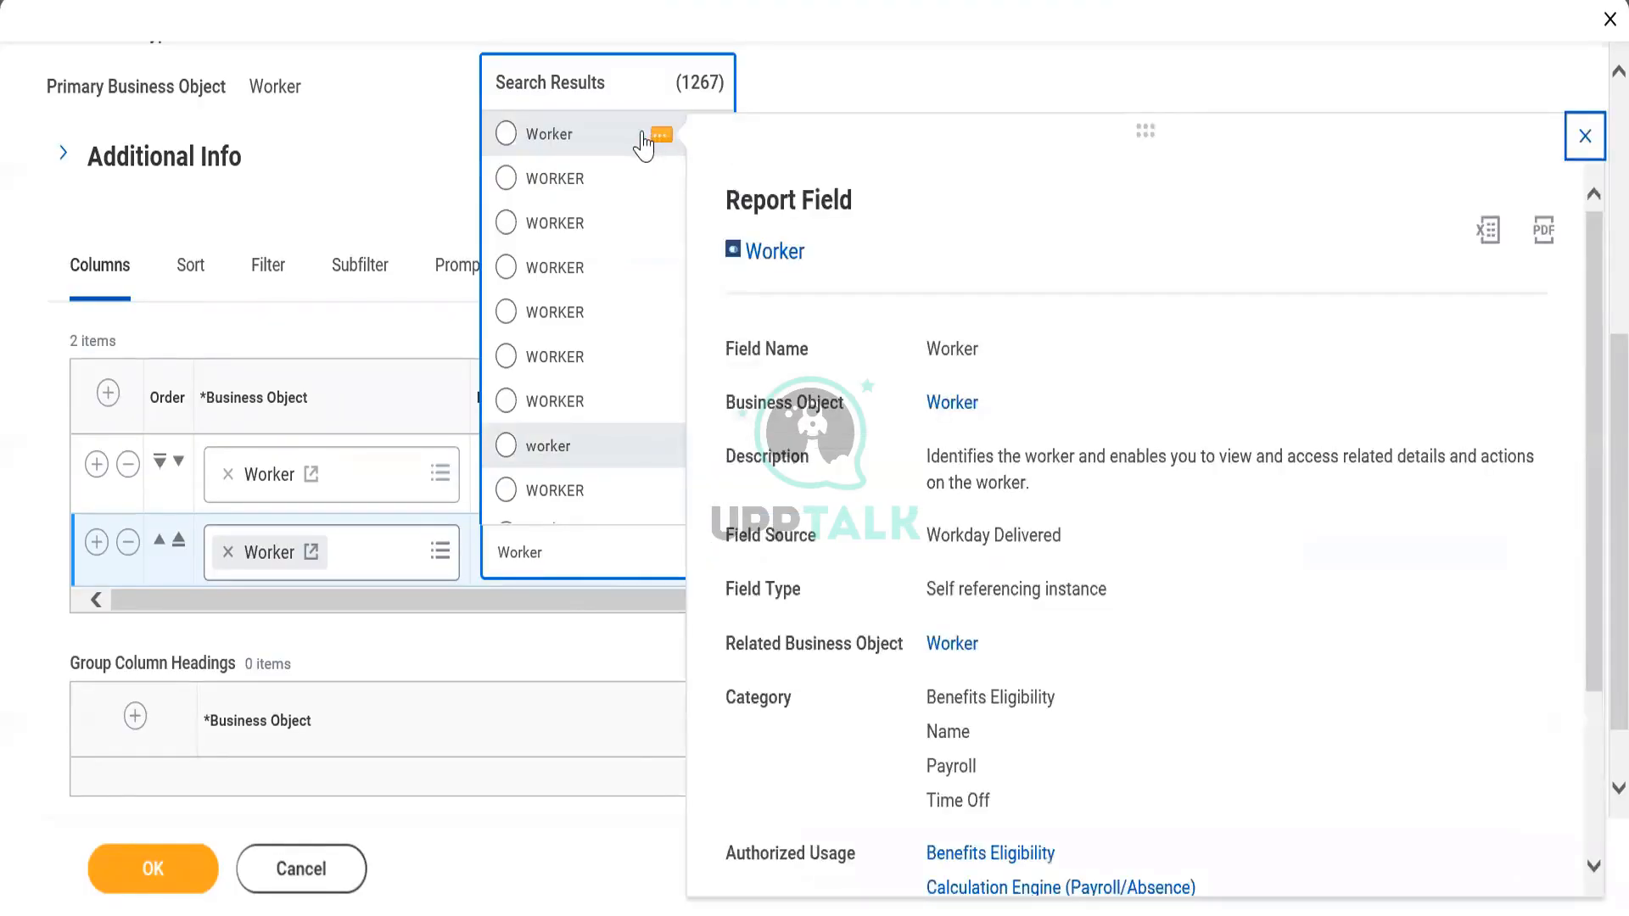
click(640, 137)
Step: Add a third report column with the Hire Date field on the Worker business object
click(96, 541)
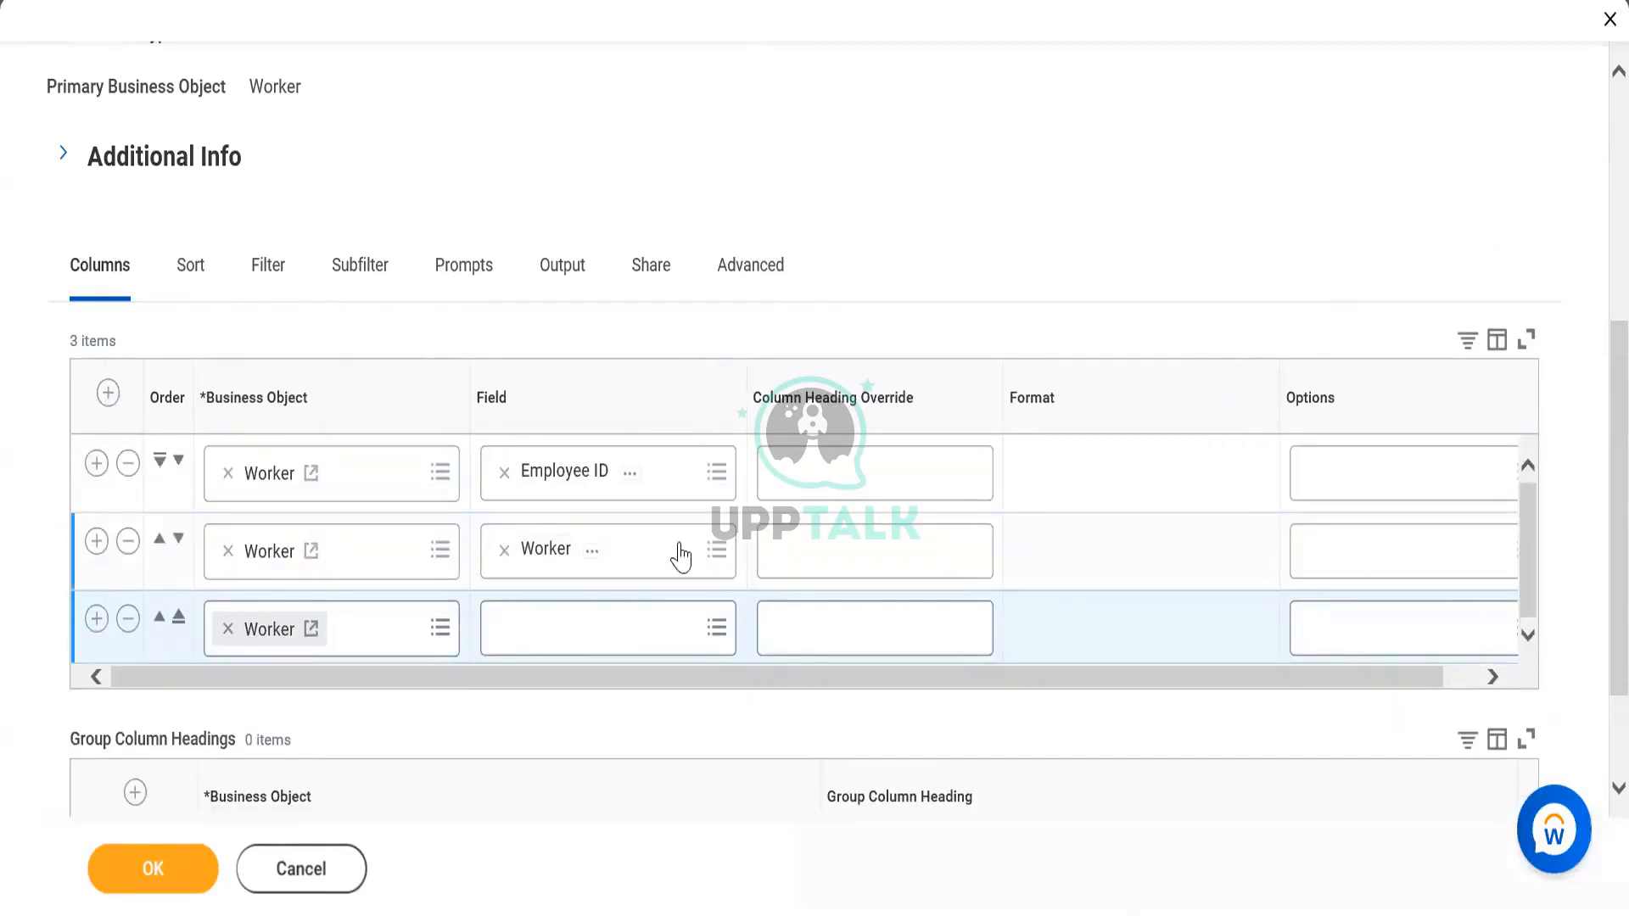
click(580, 636)
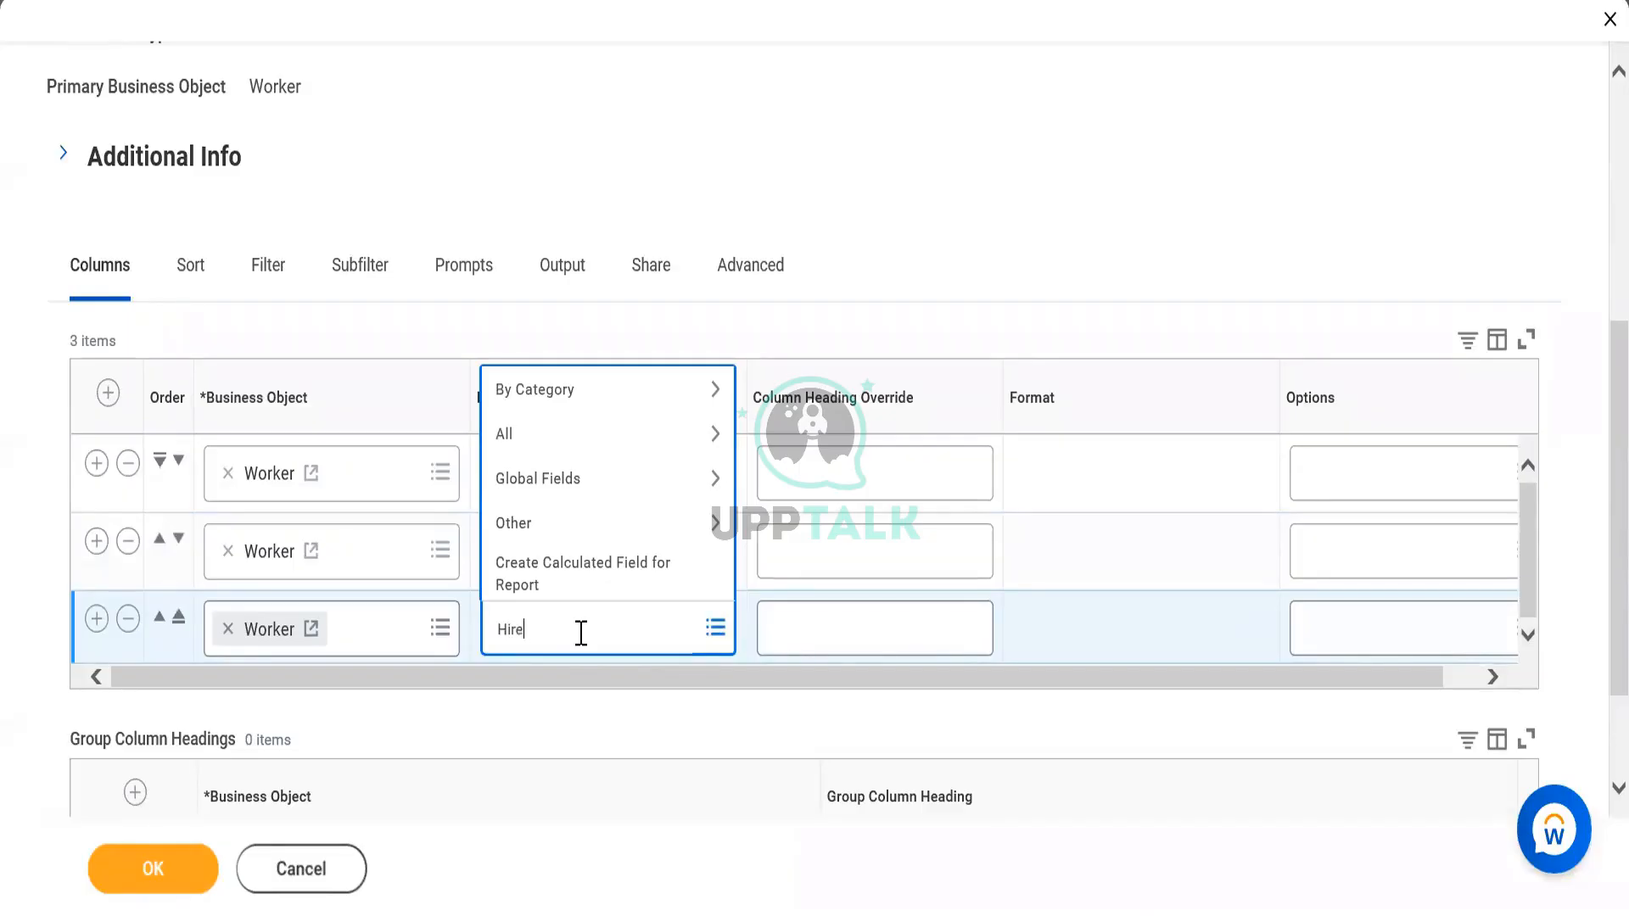
key(Return)
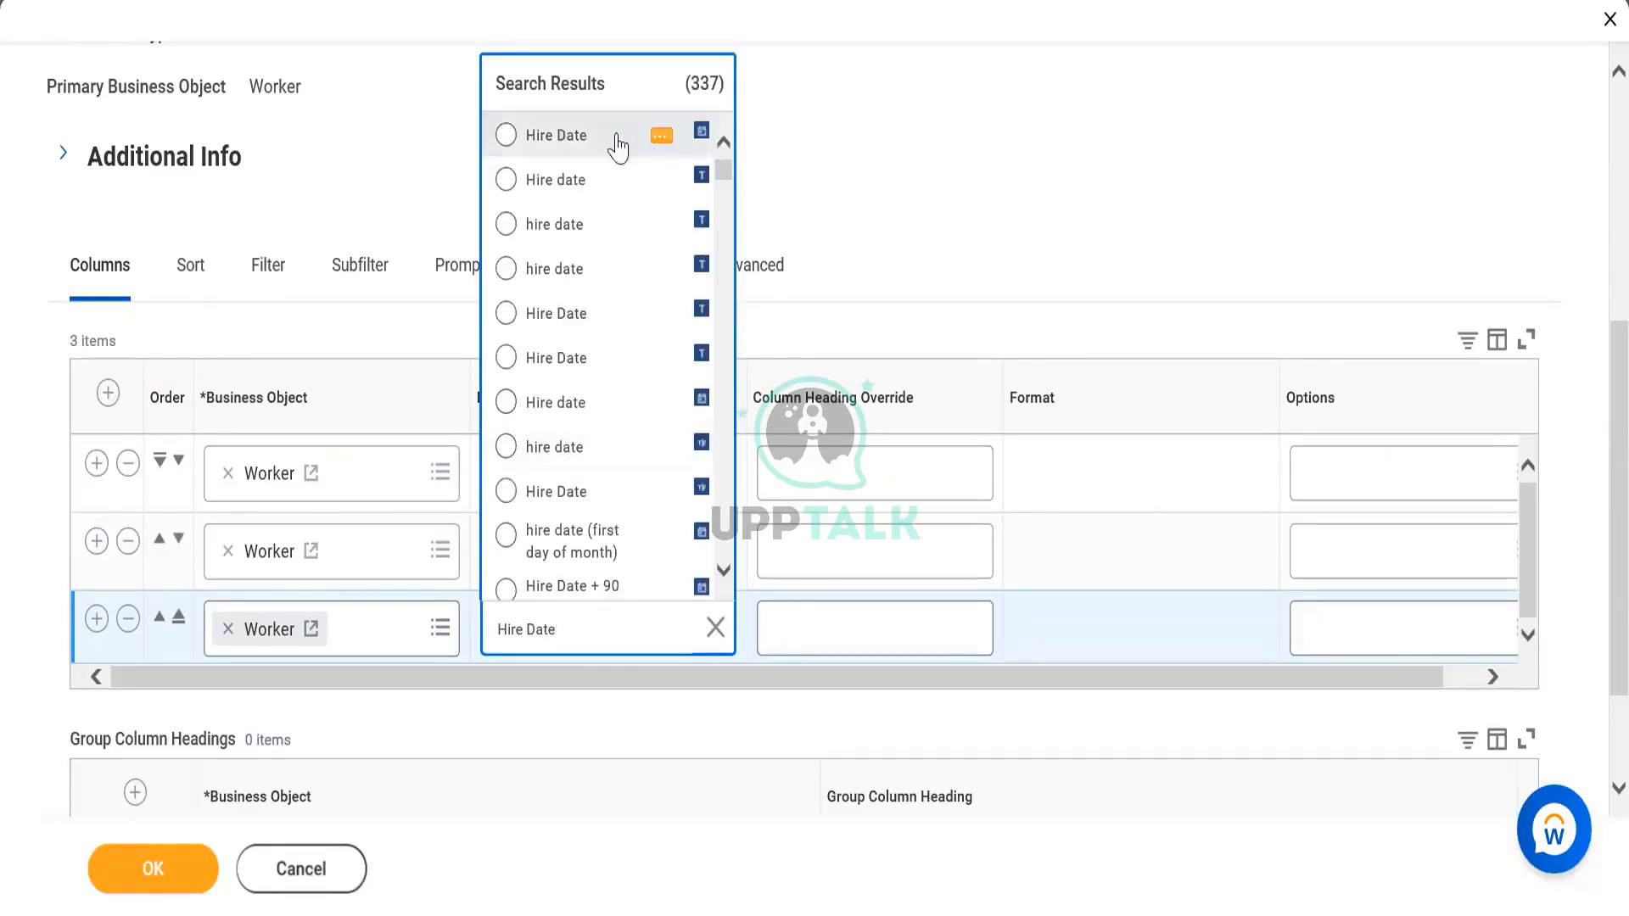
click(619, 142)
Step: Add a fourth report column on the Worker business object with the Manager - Level 01 field
click(96, 618)
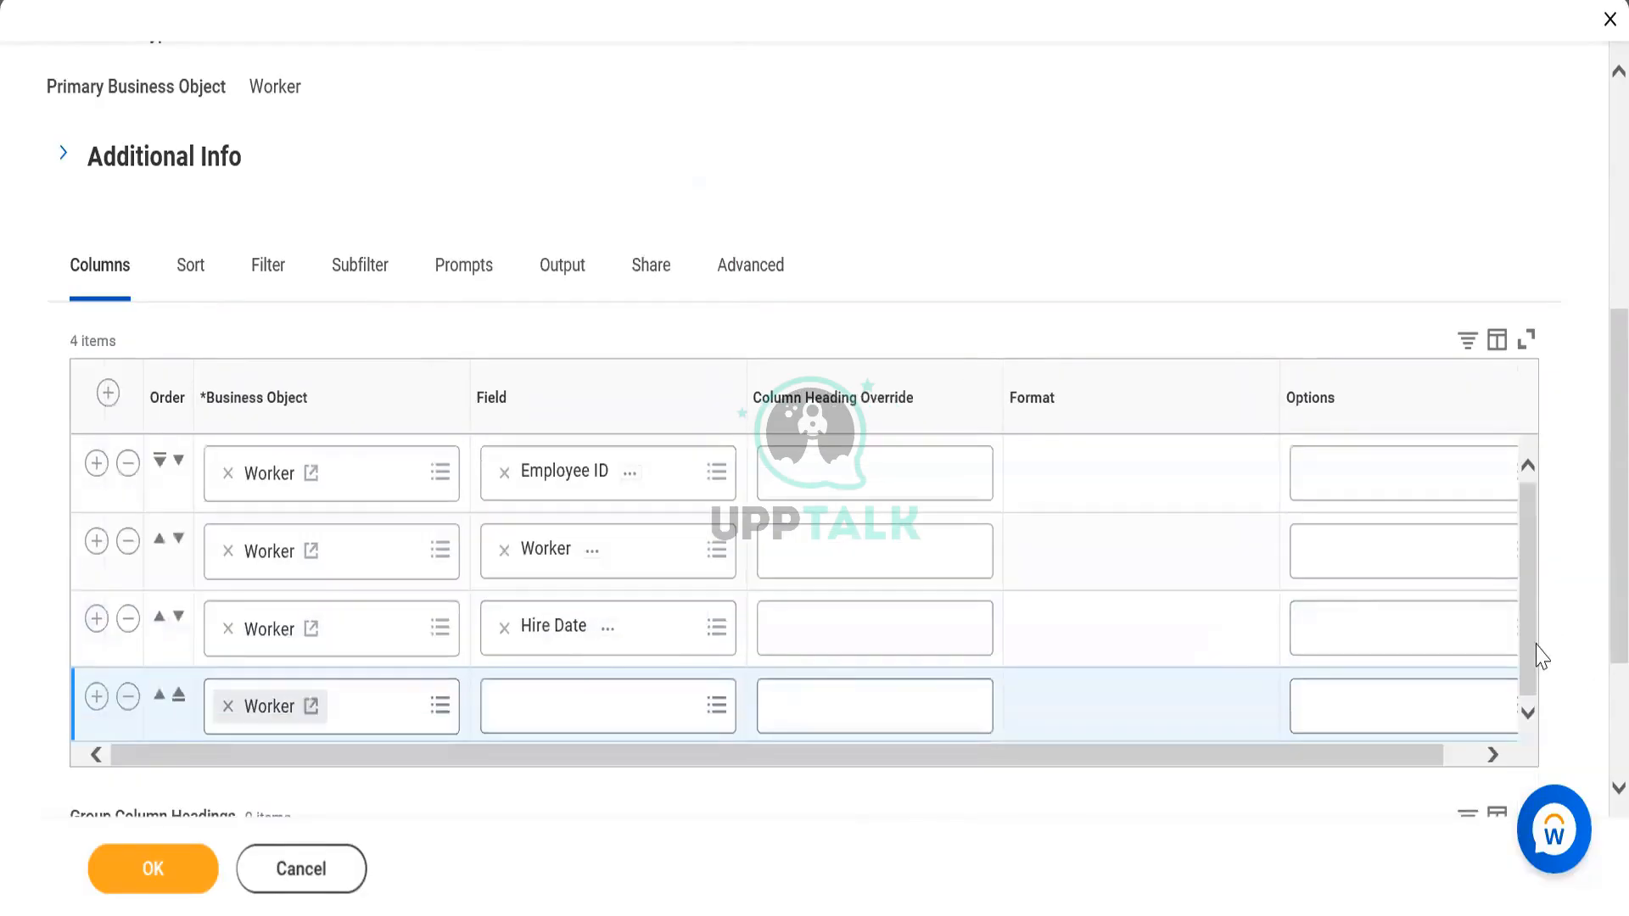
click(567, 702)
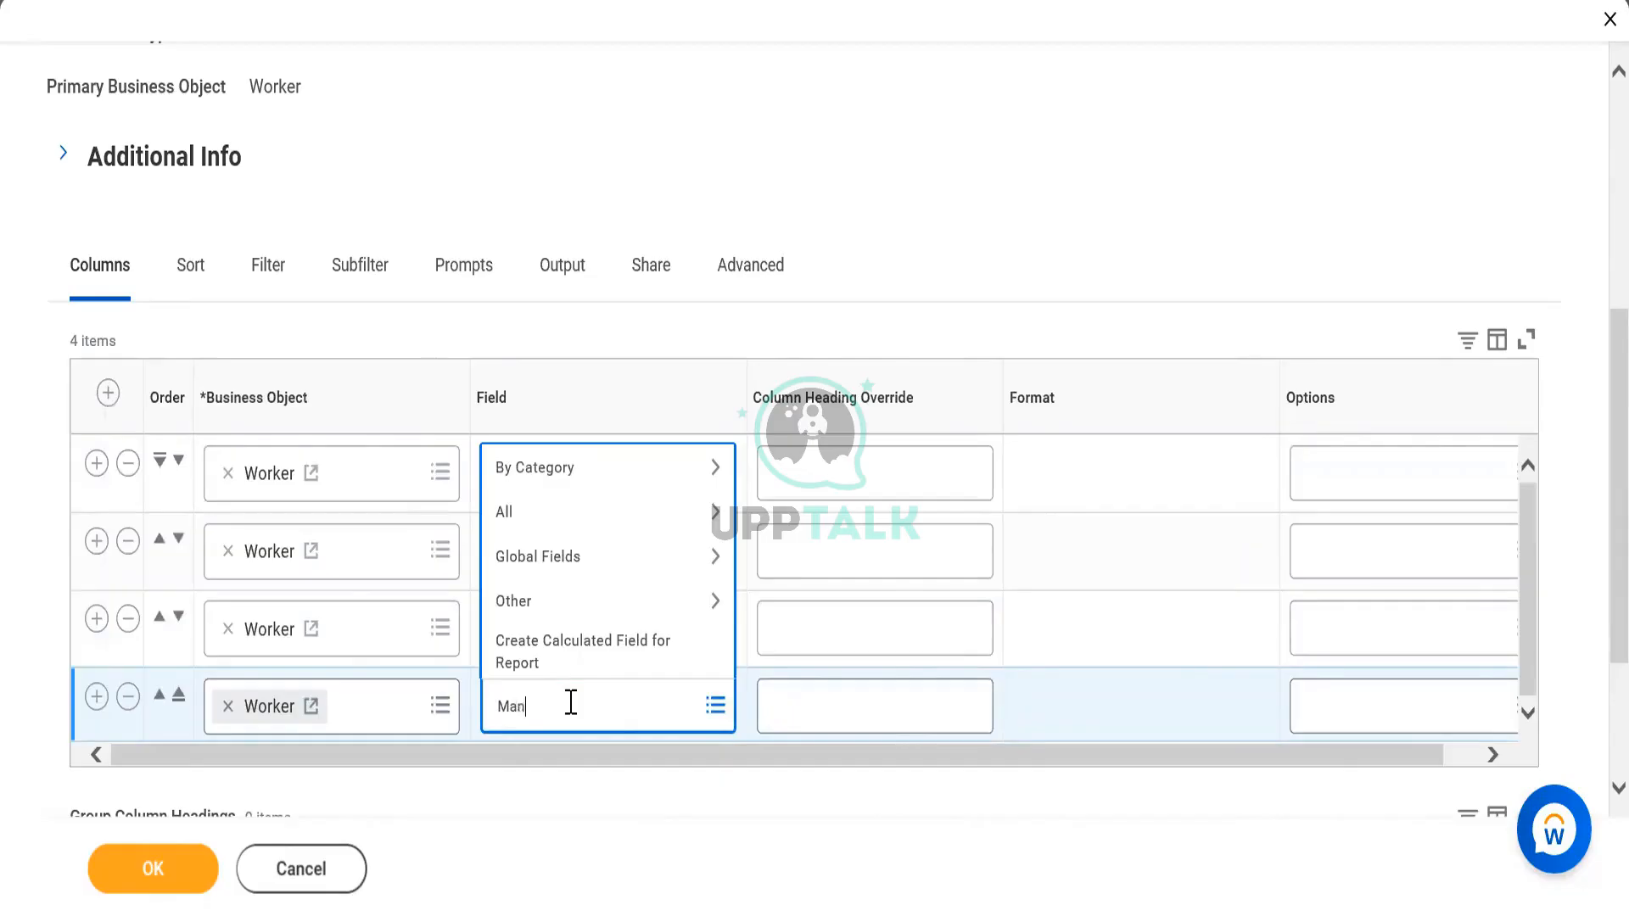
key(Return)
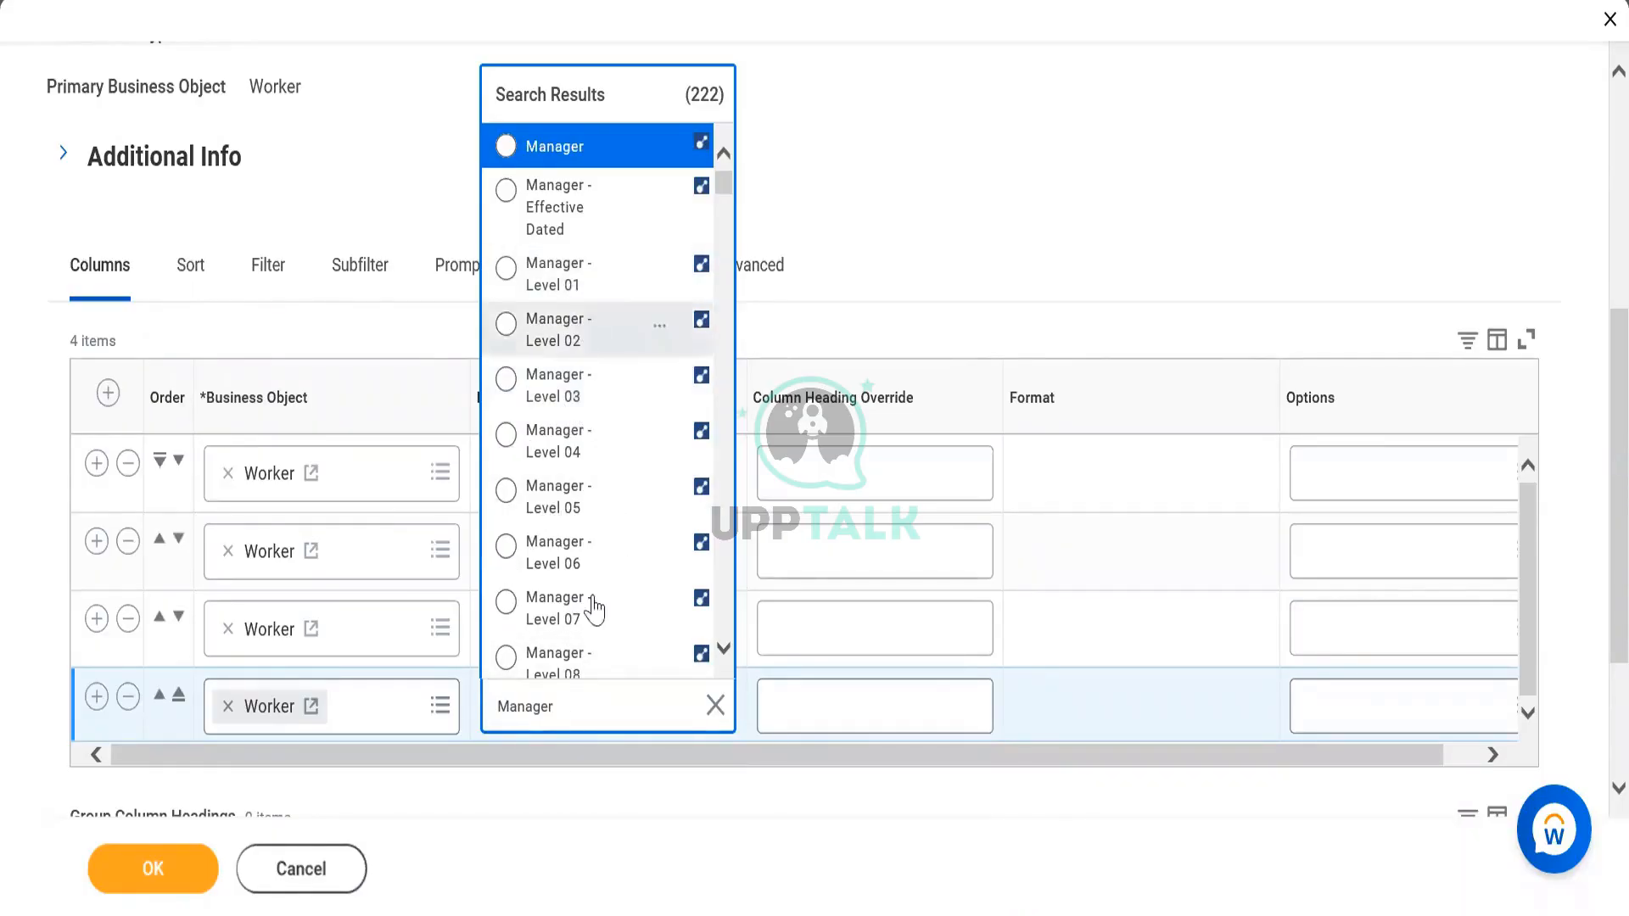
click(564, 280)
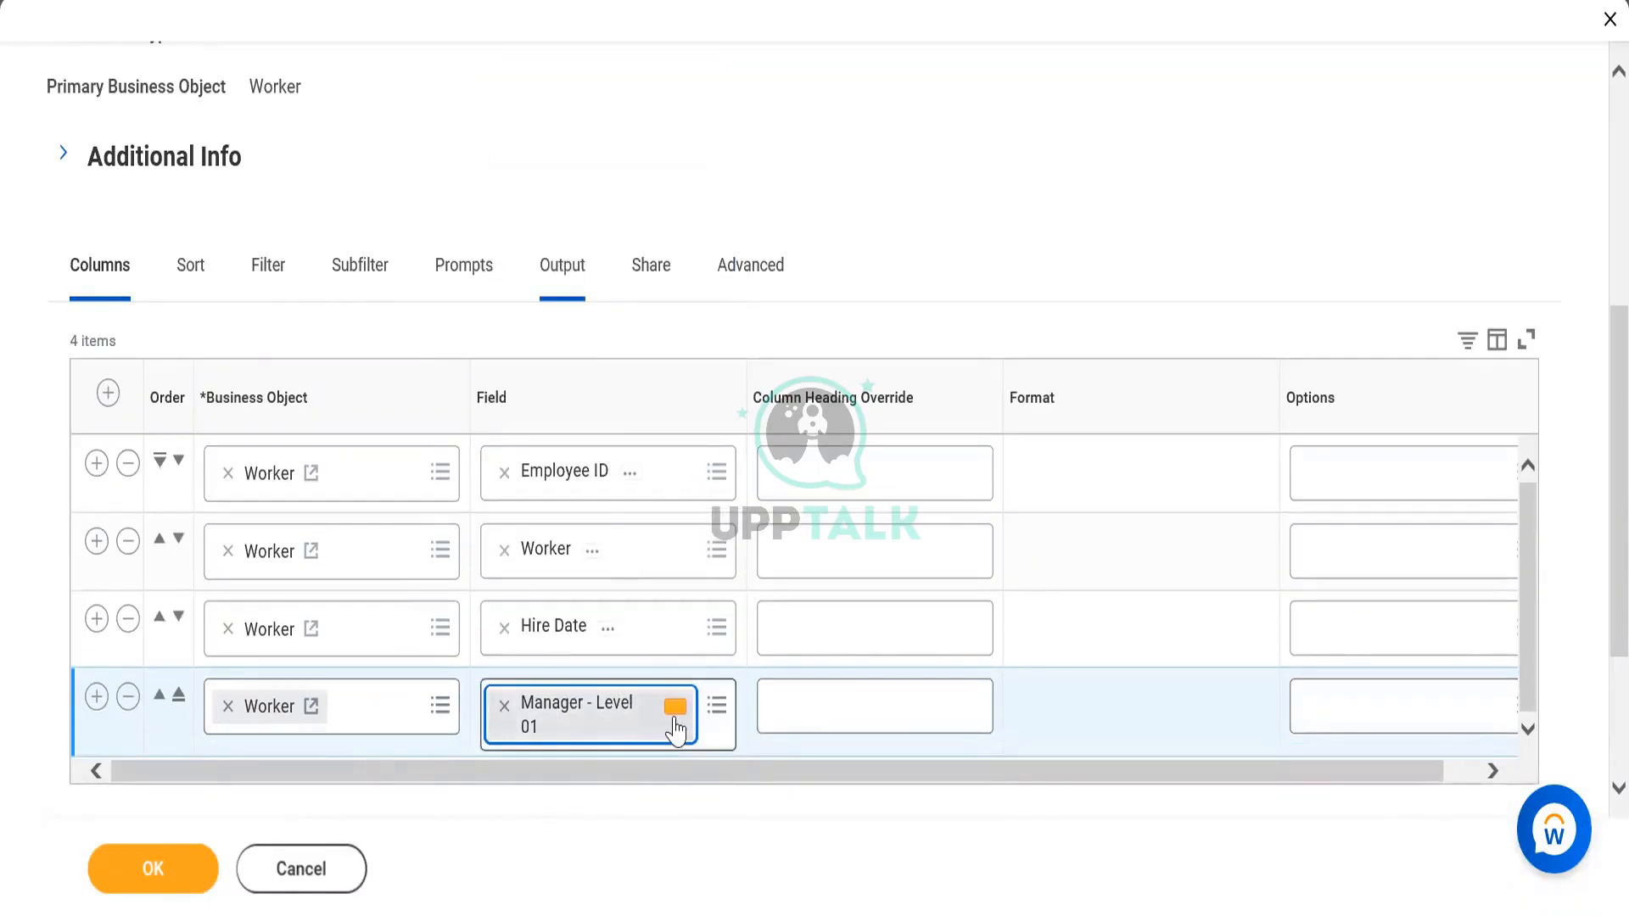
Step: Add a column row below Manager - Level 01 and set its field to Supervisory Organization
click(1529, 729)
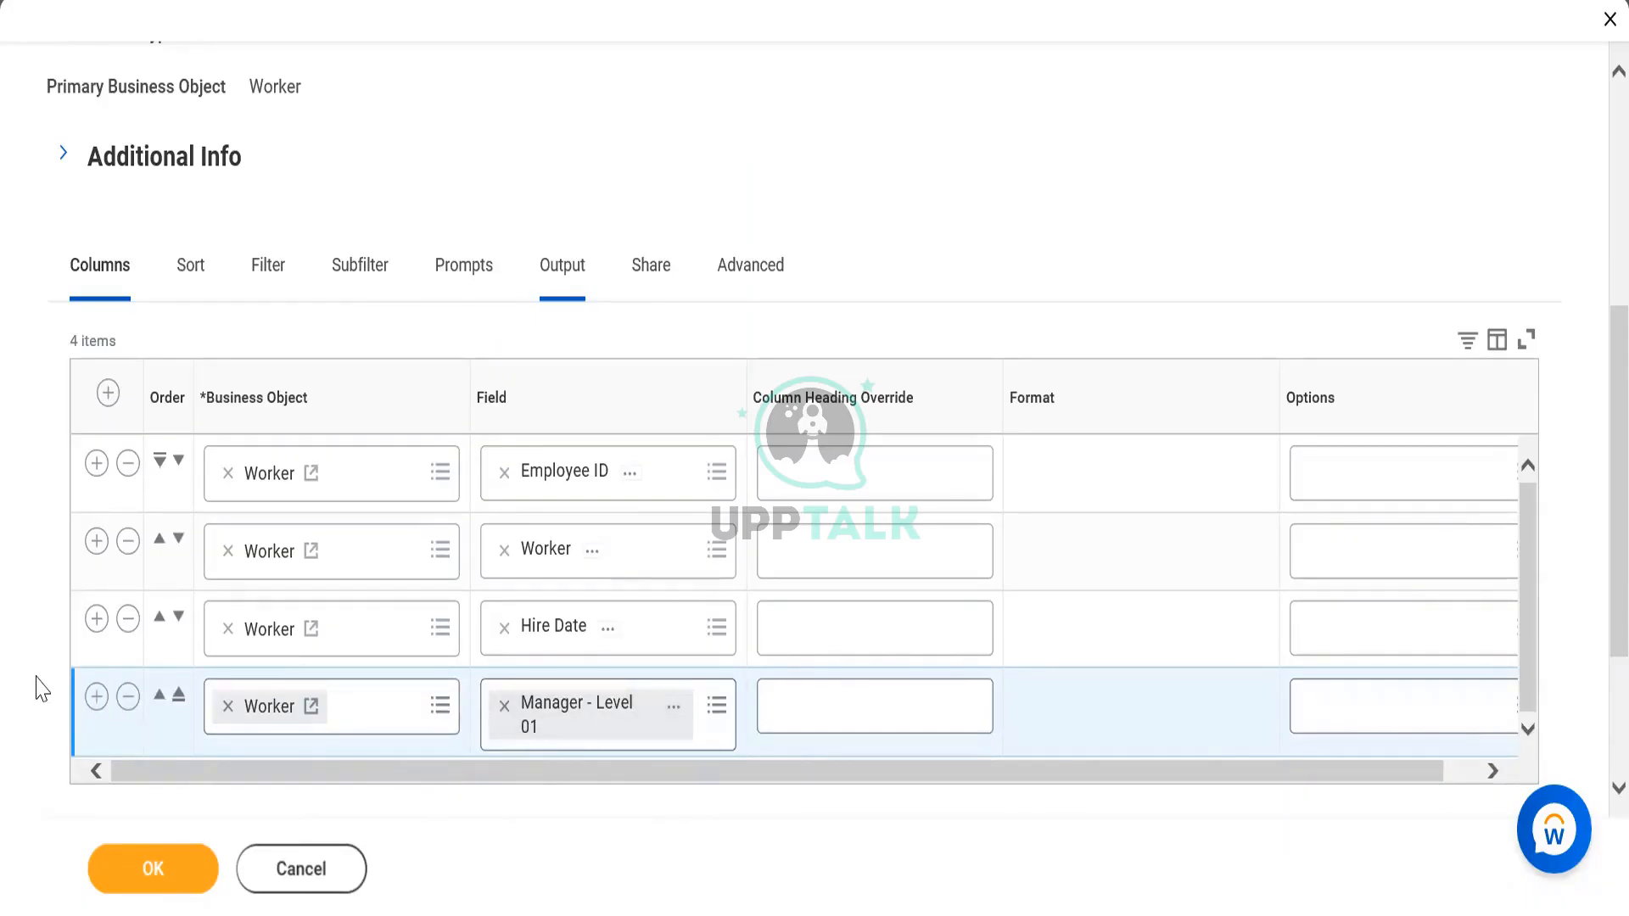
click(96, 697)
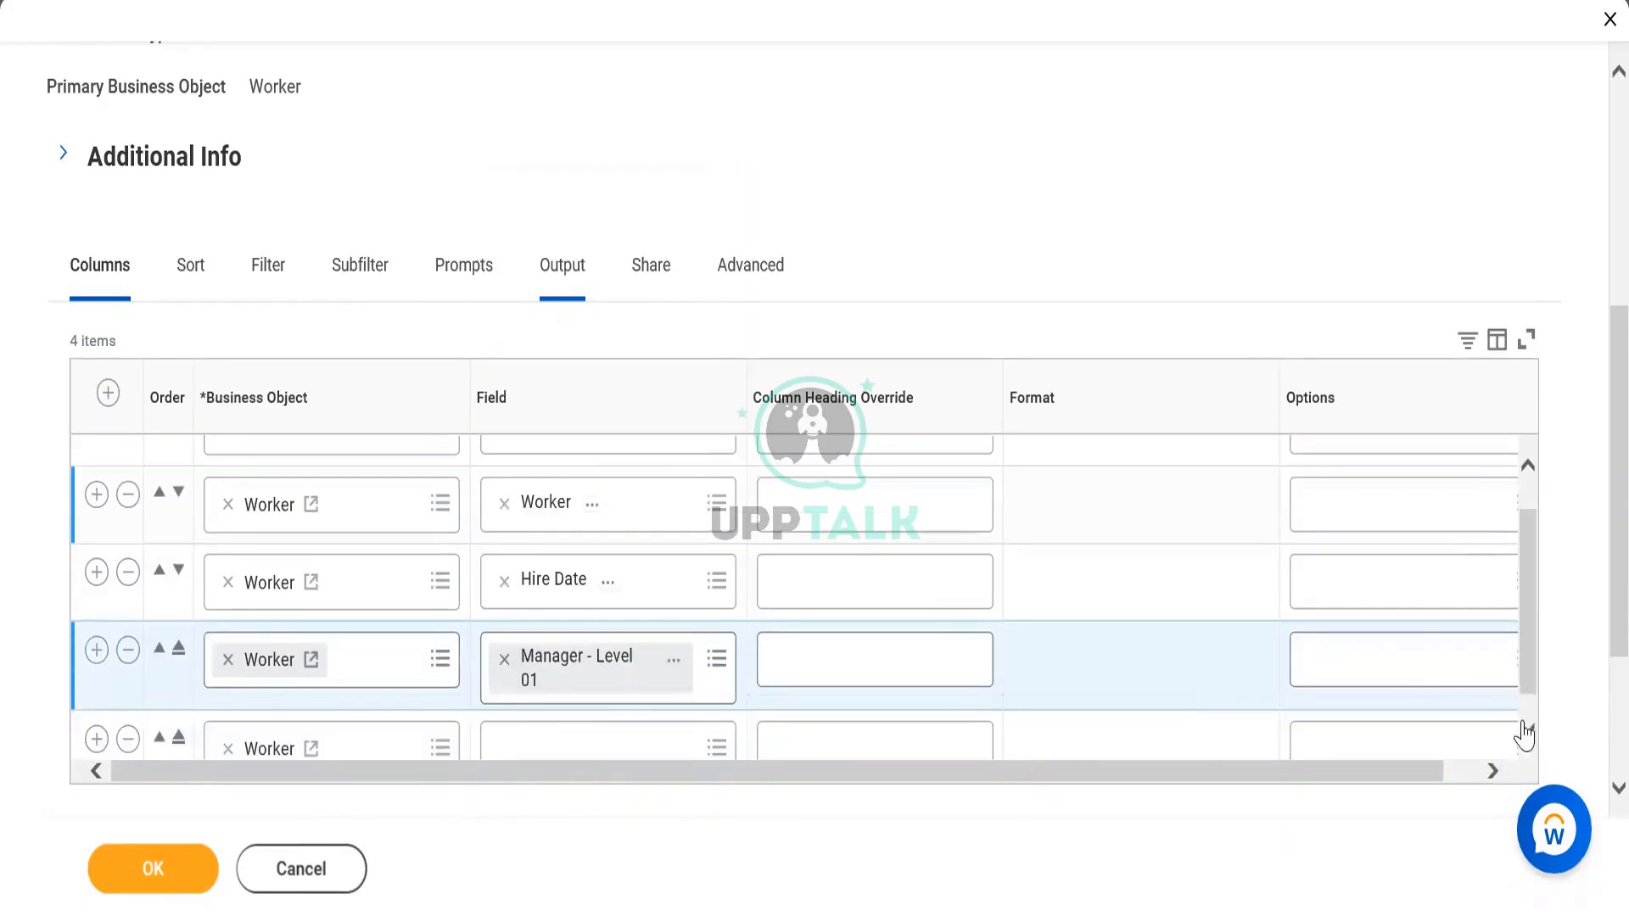
scroll(1590, 666, down, 4)
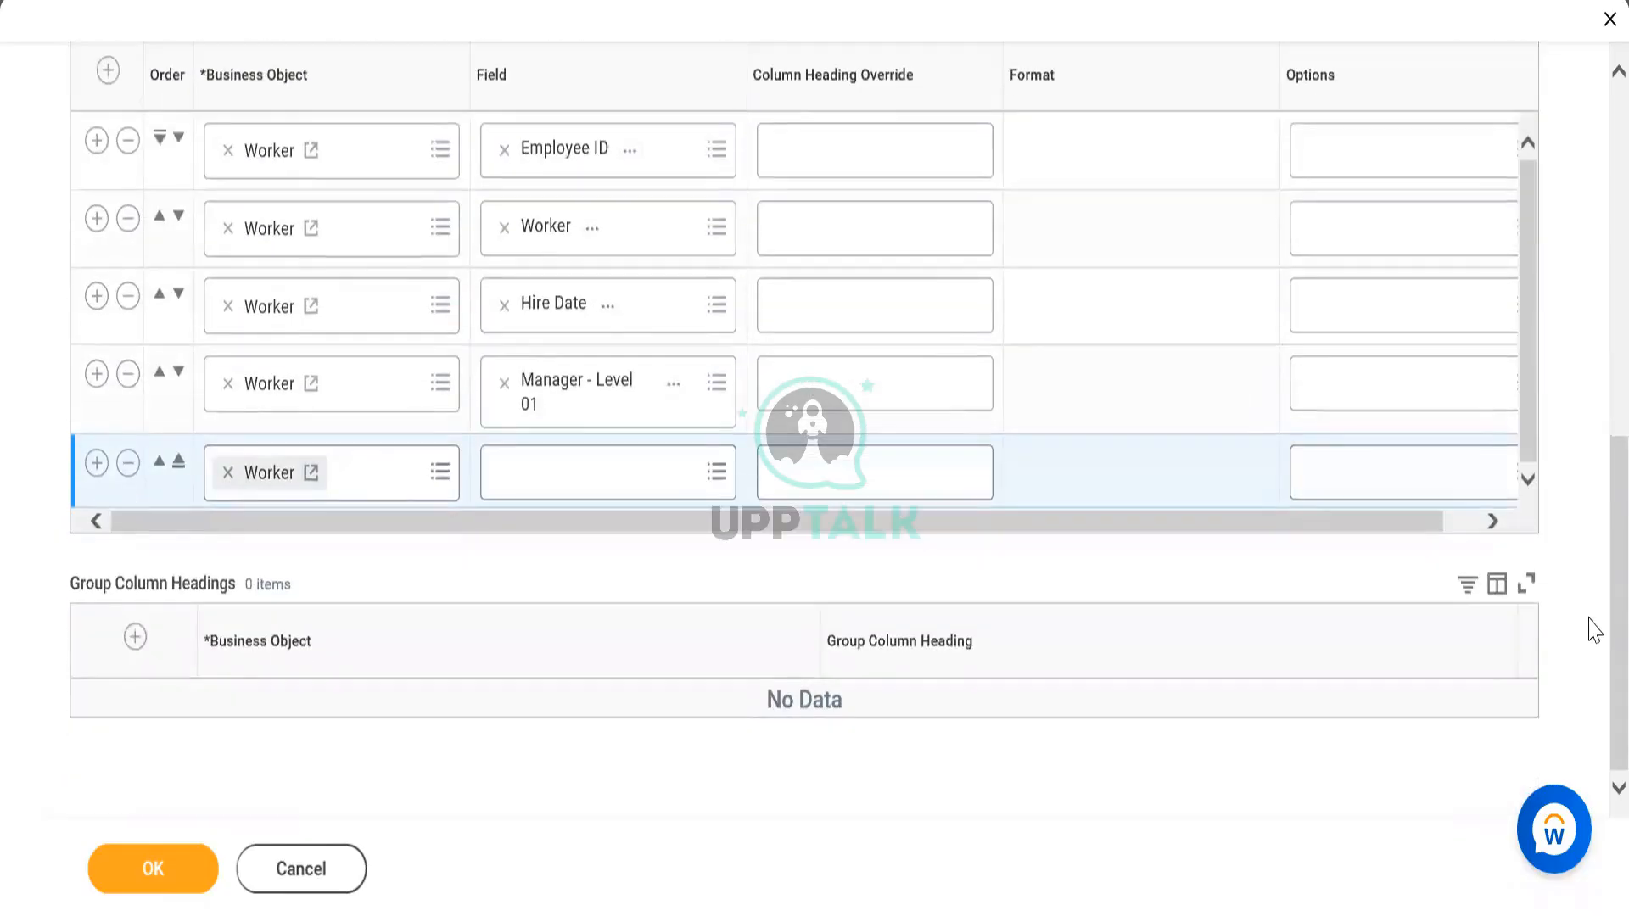
click(620, 469)
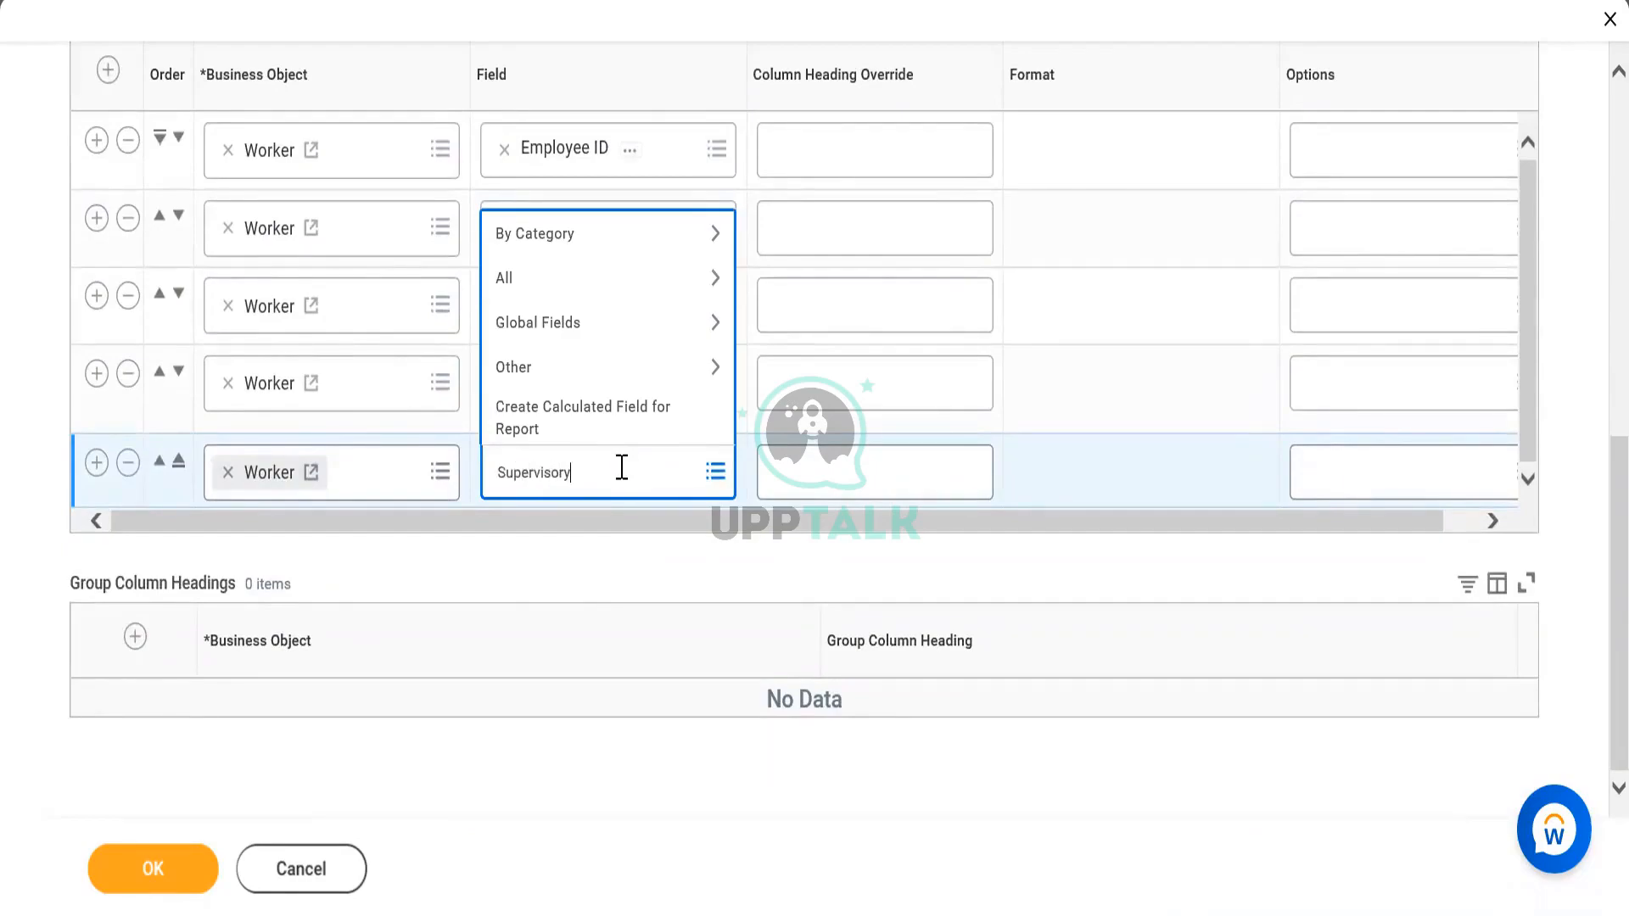
key(Return)
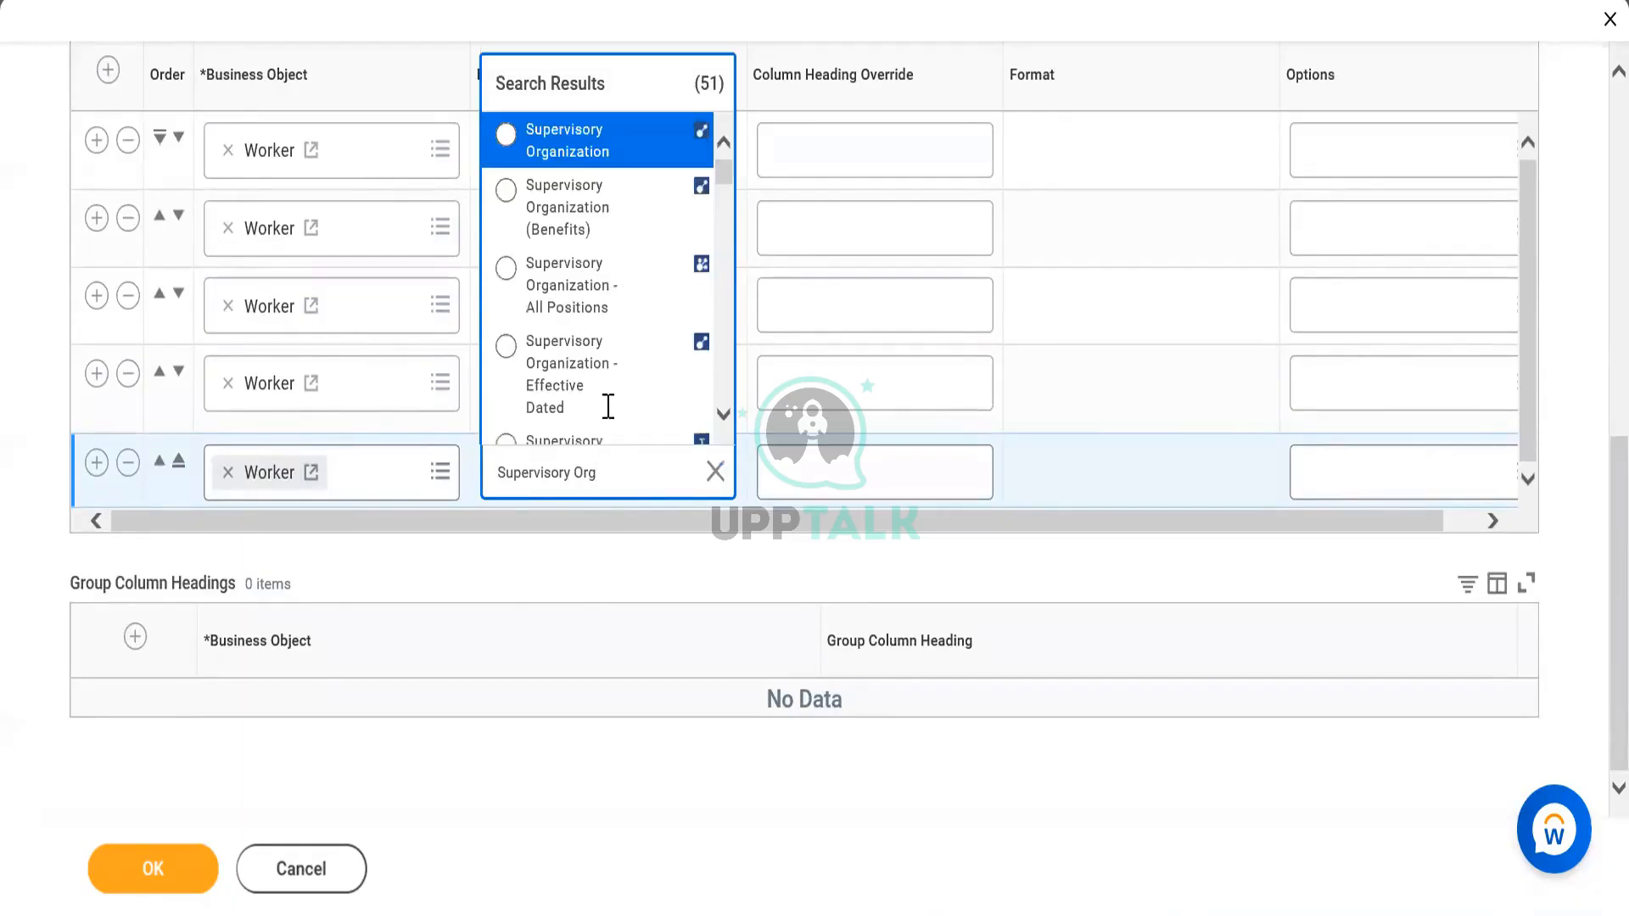
click(562, 149)
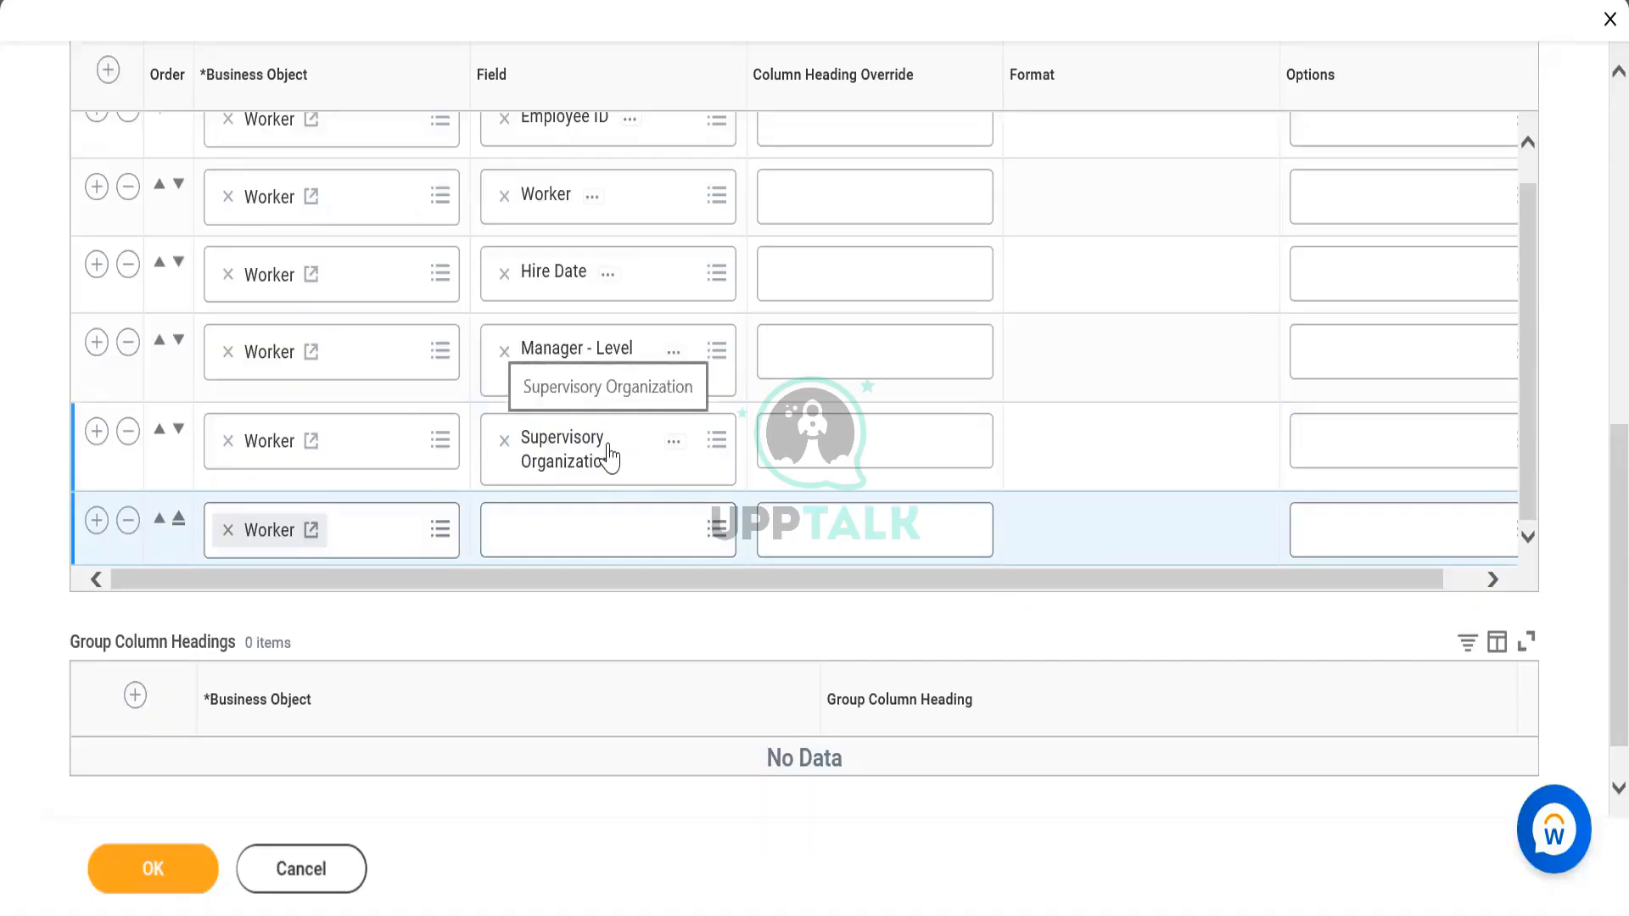
Step: Set the field of the blank column row below Supervisory Organization to Location Address - Country
click(582, 528)
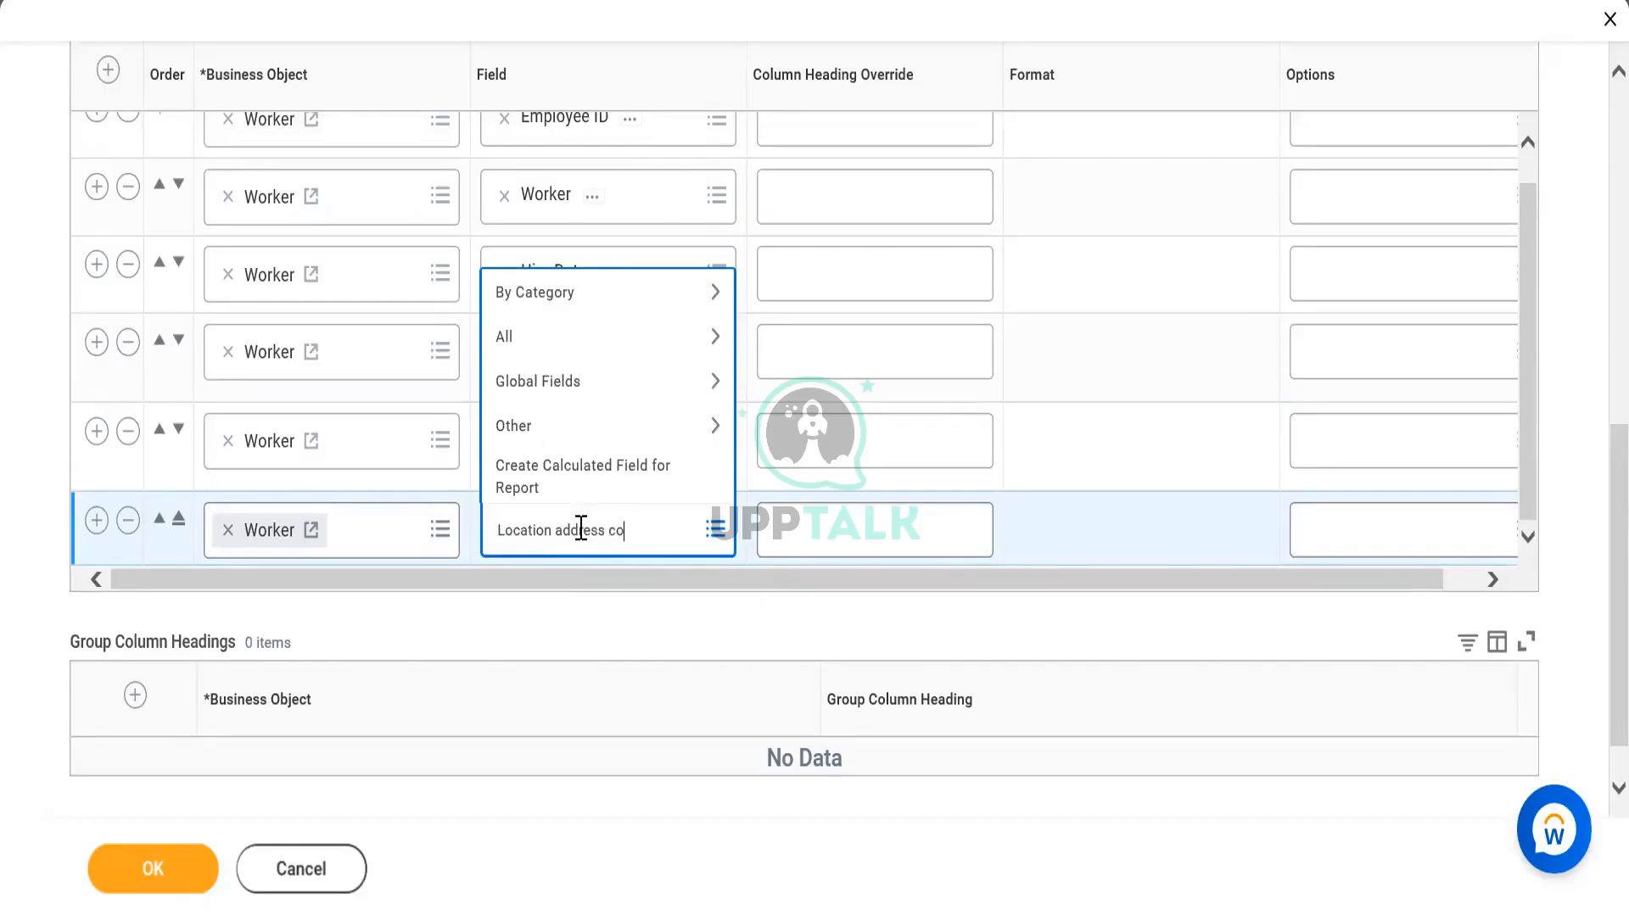
text(Location address country)
key(Return)
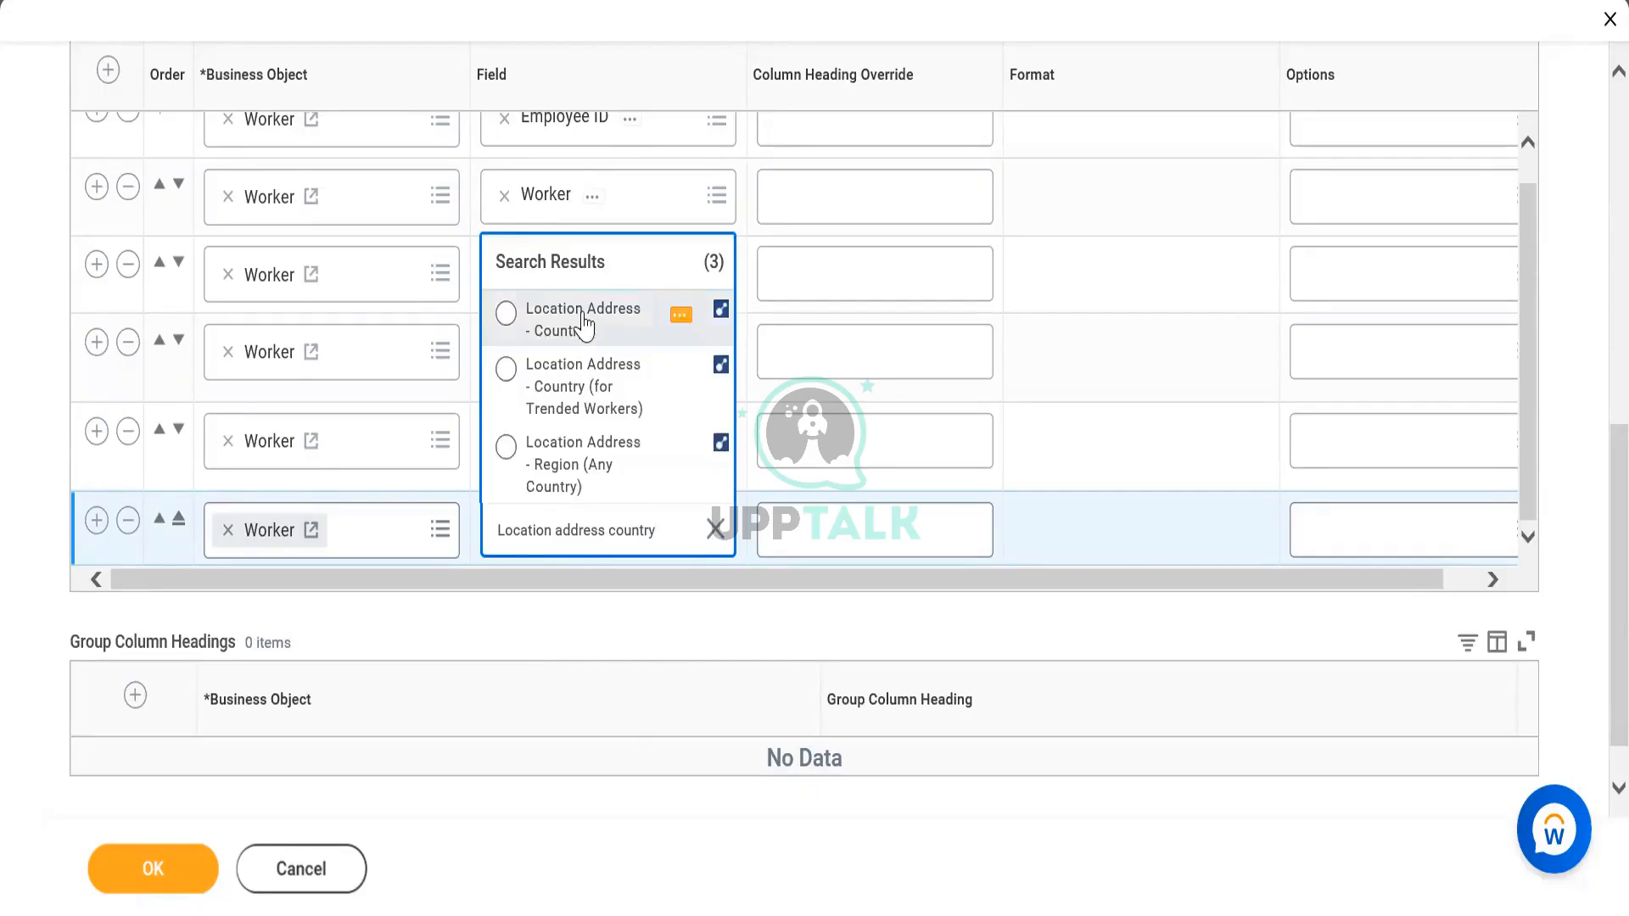
click(584, 326)
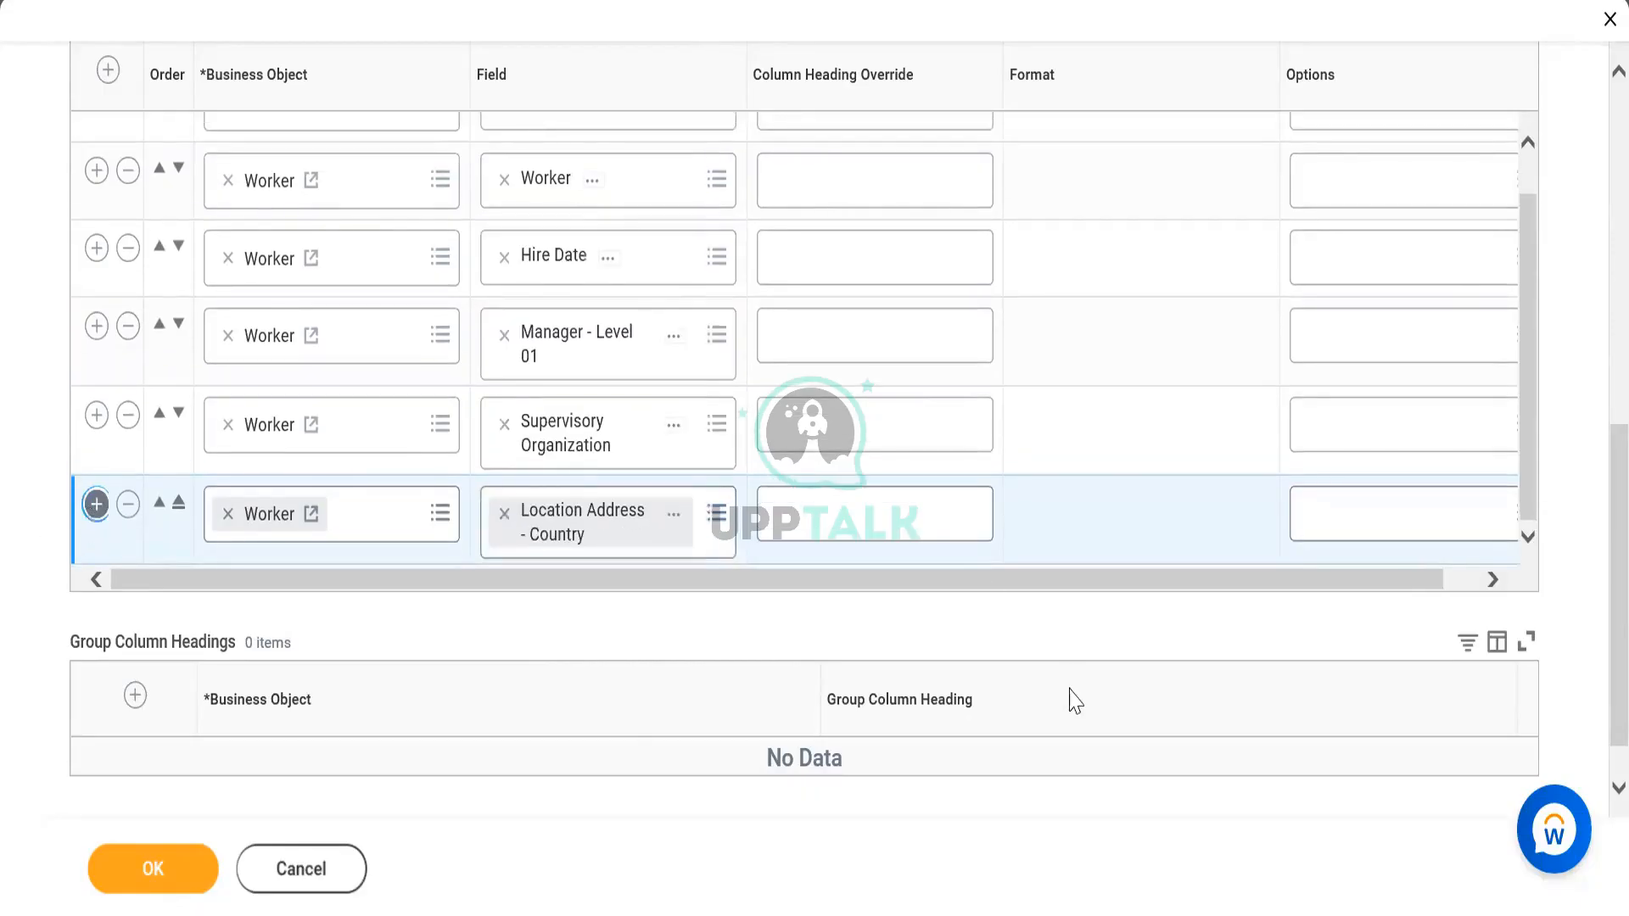
Step: Override the column headings: Country for Location Address - Country and Manager for Manager - Level 01
click(1528, 536)
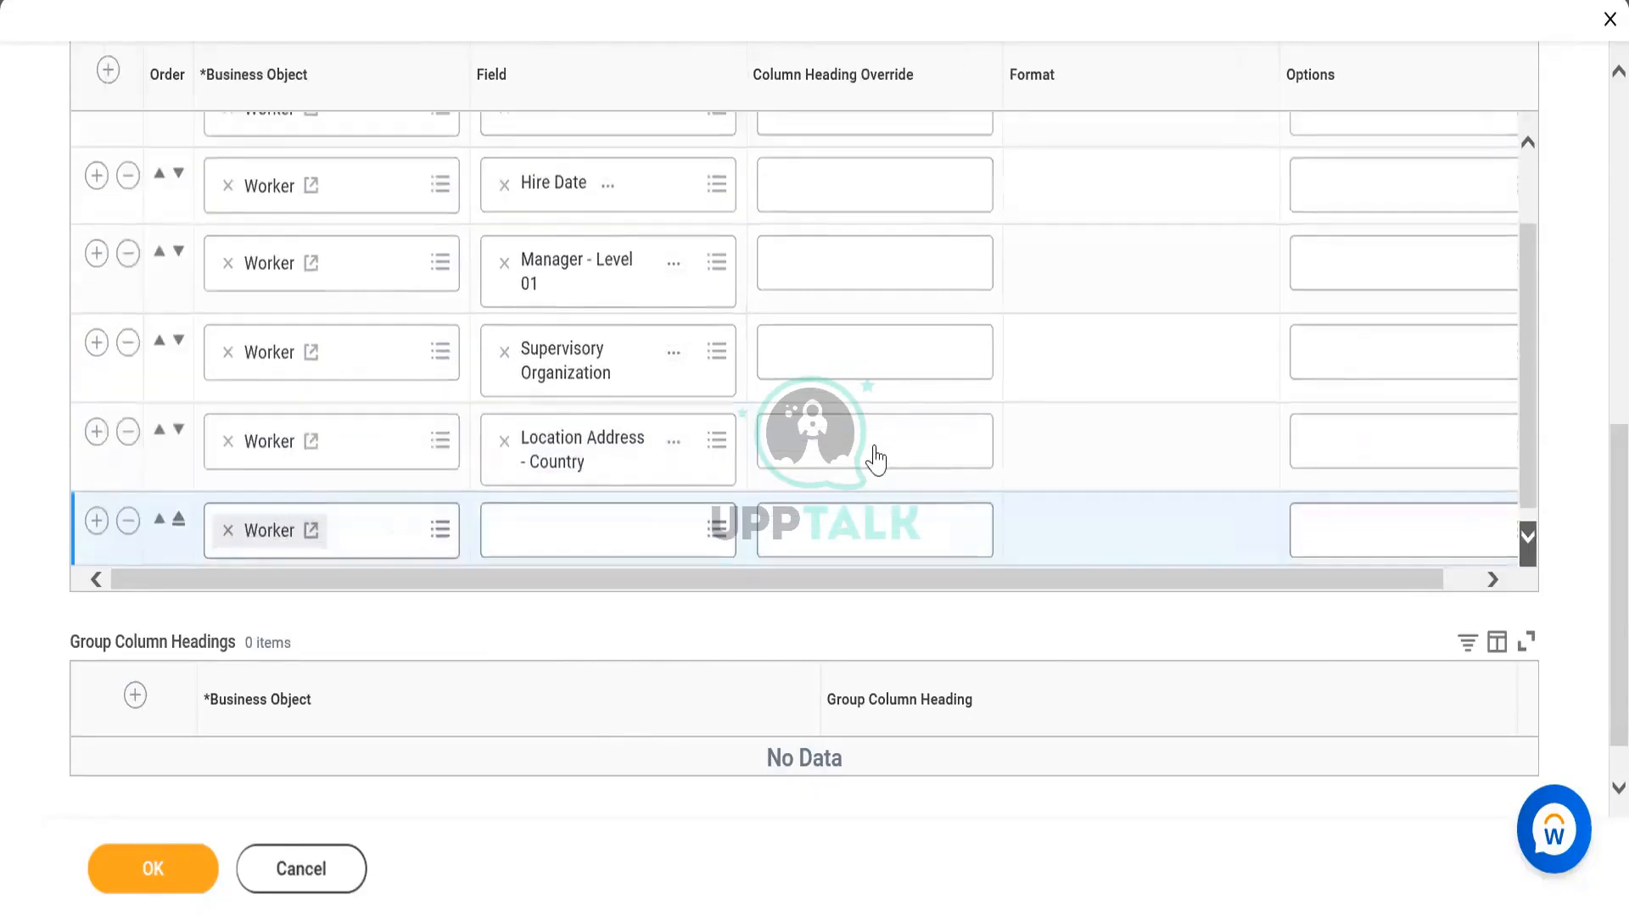
click(876, 443)
text(Co)
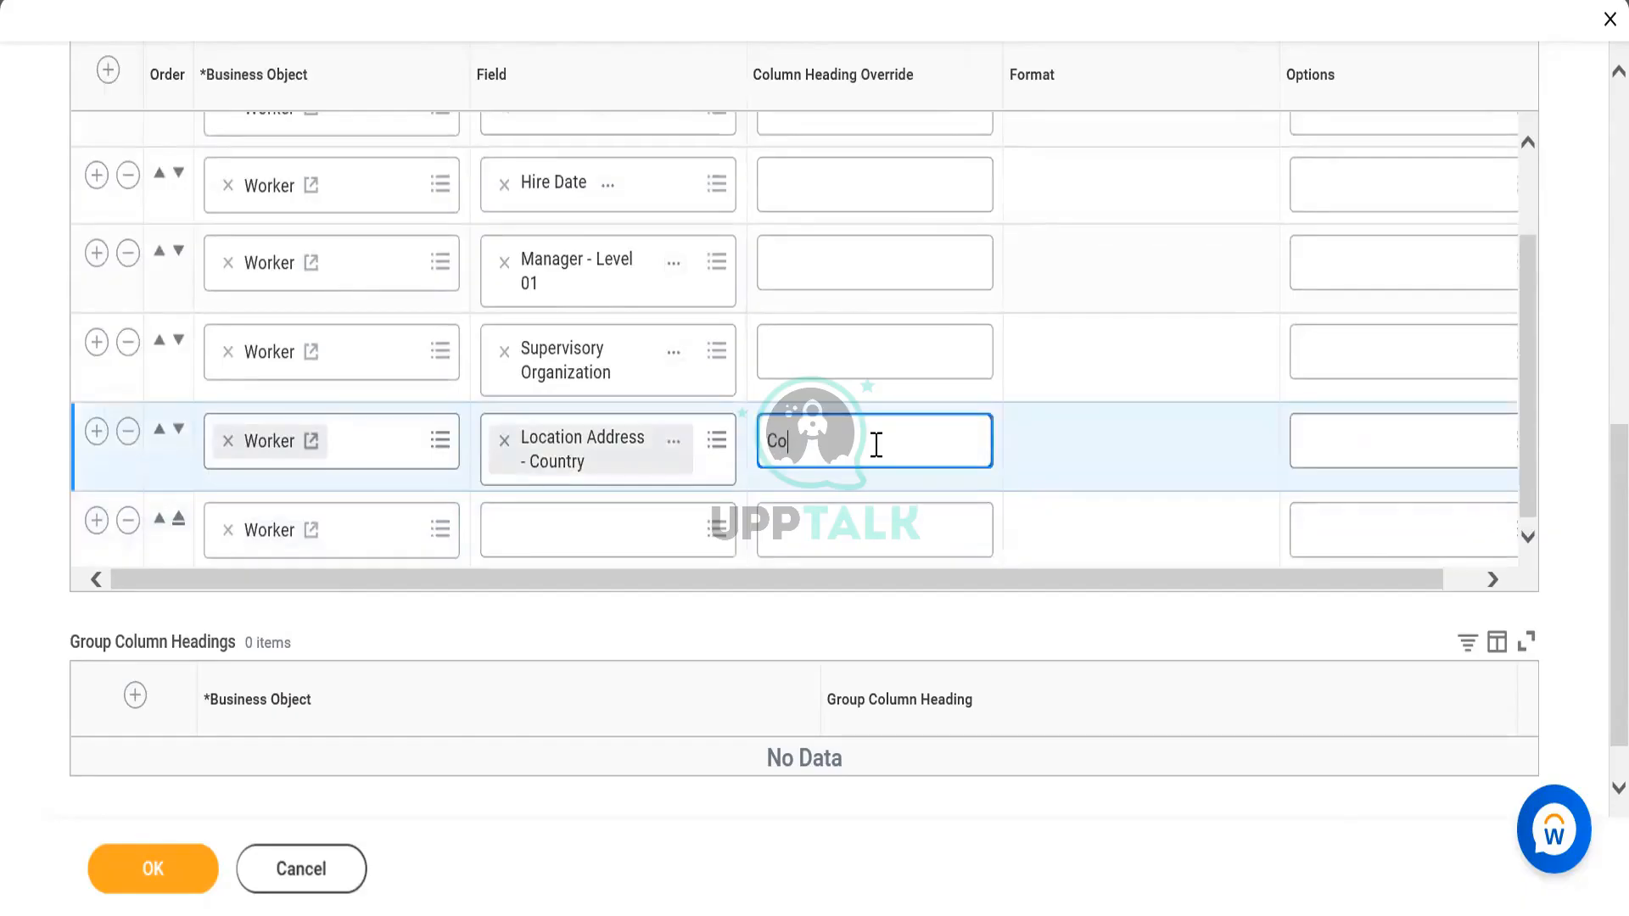
text(untry)
click(813, 263)
text(Manager)
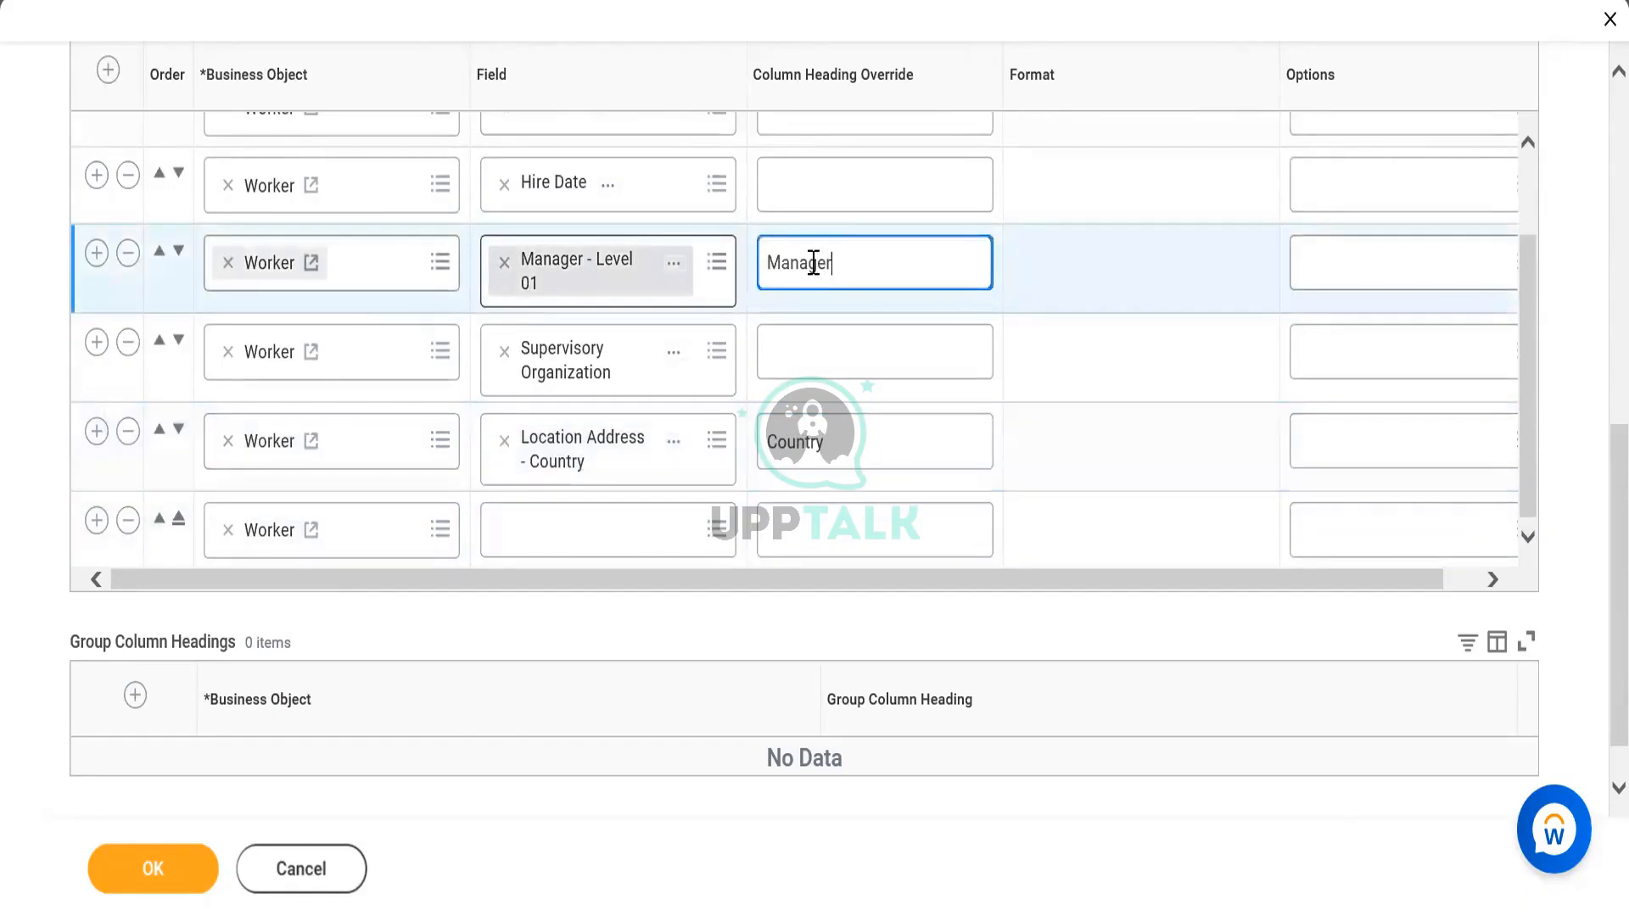
Step: Set the field of the blank column row below Location Address - Country to Cost Center
click(604, 519)
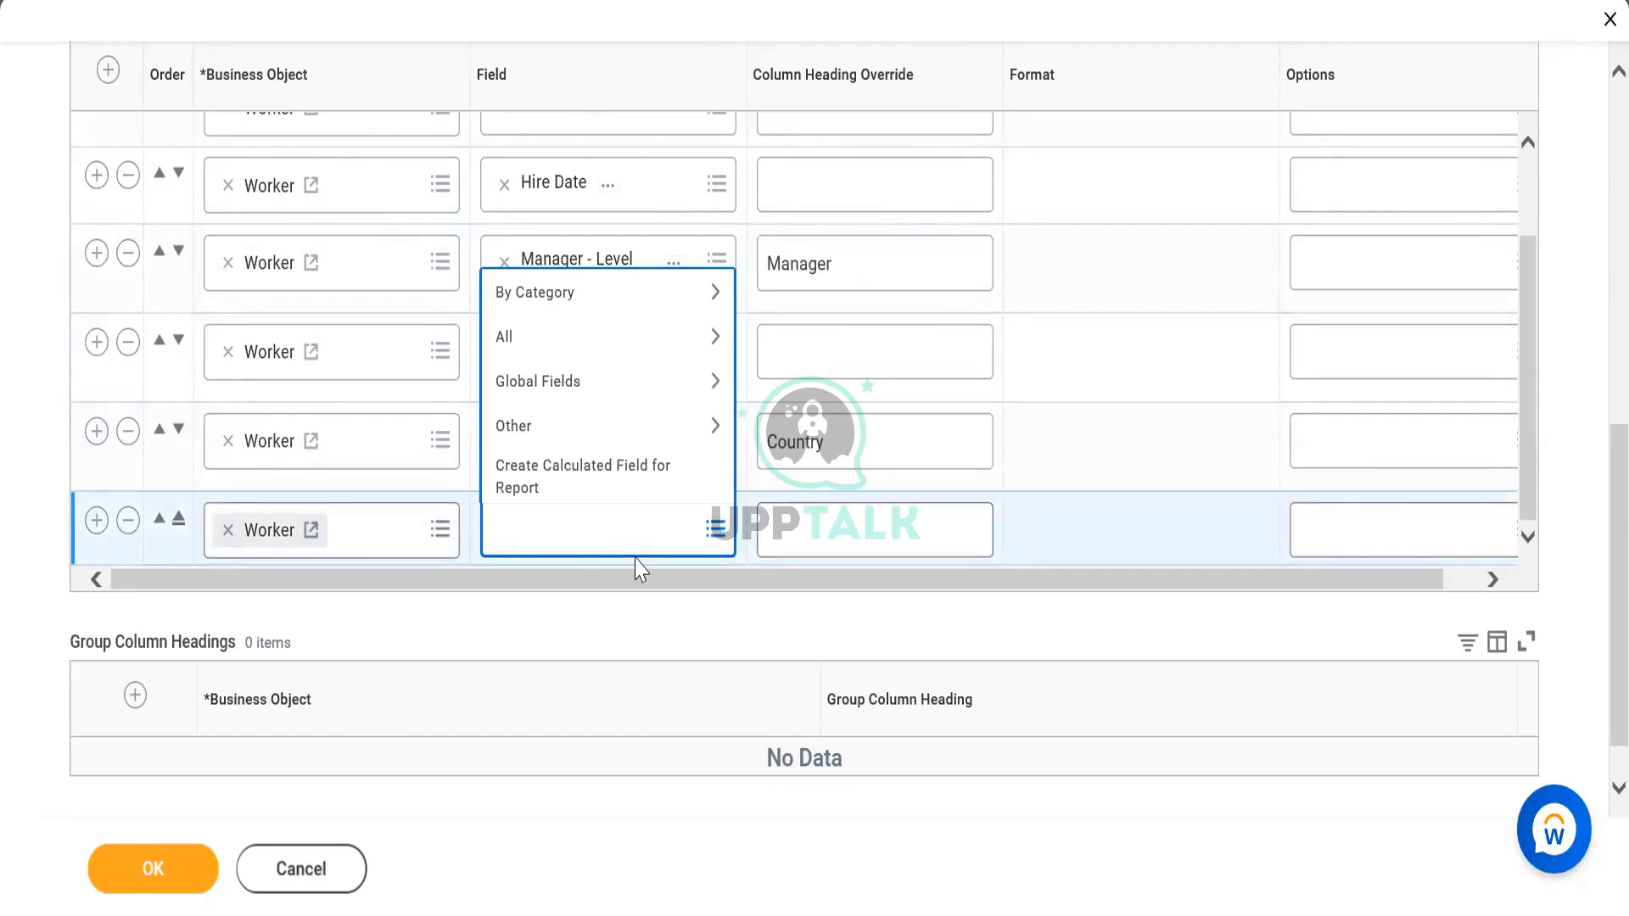
scroll(734, 594, down, 1)
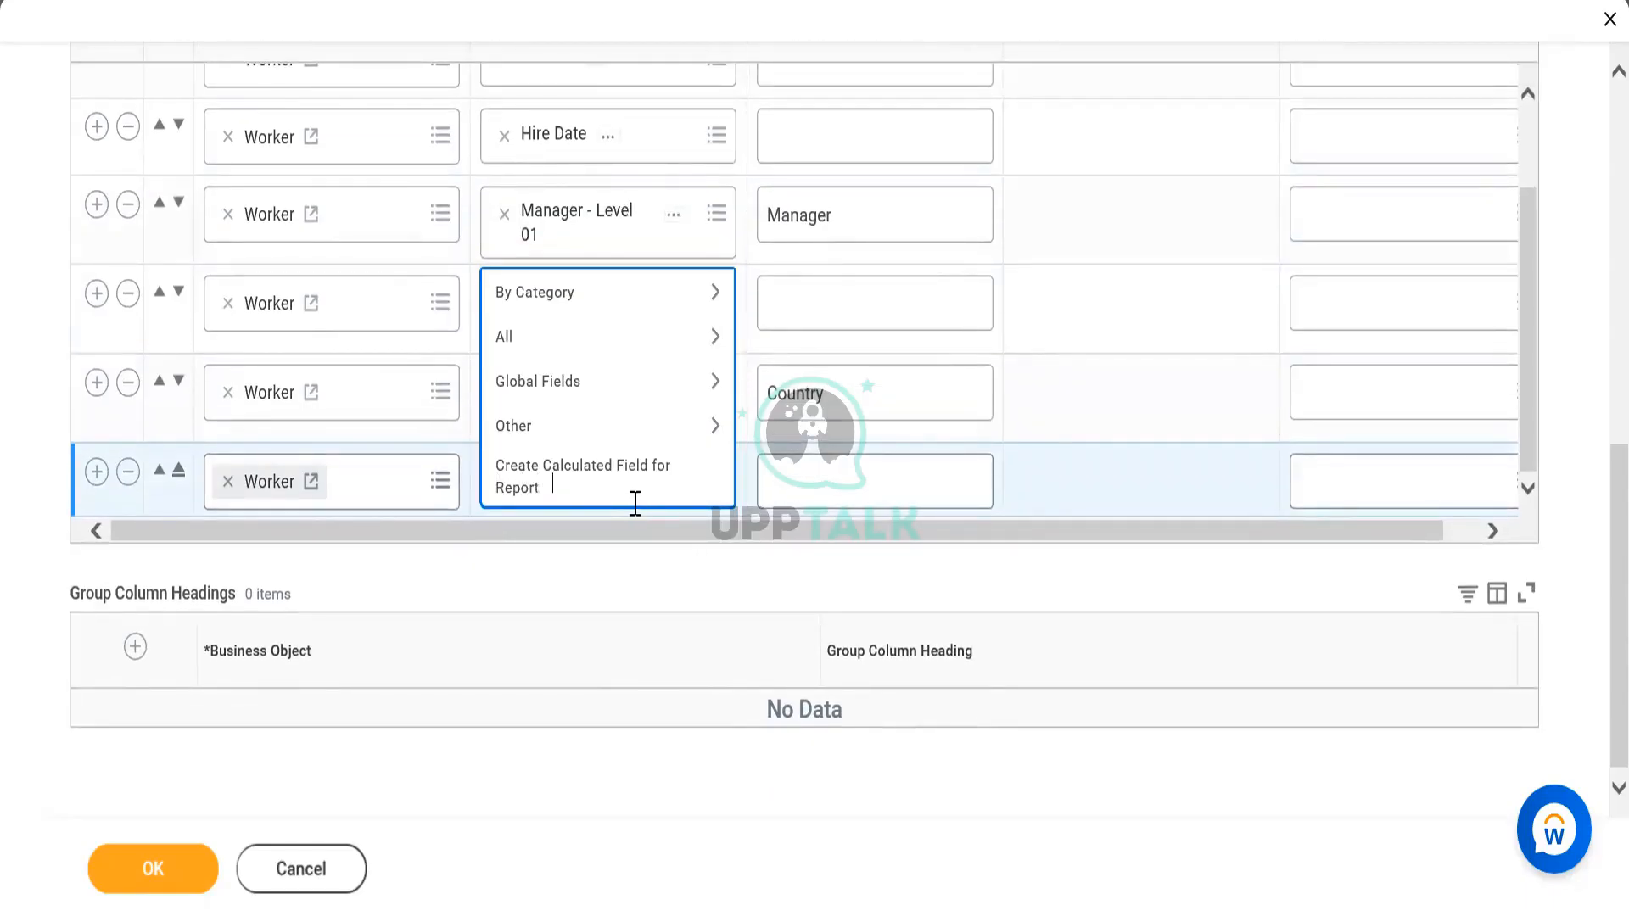
key(Return)
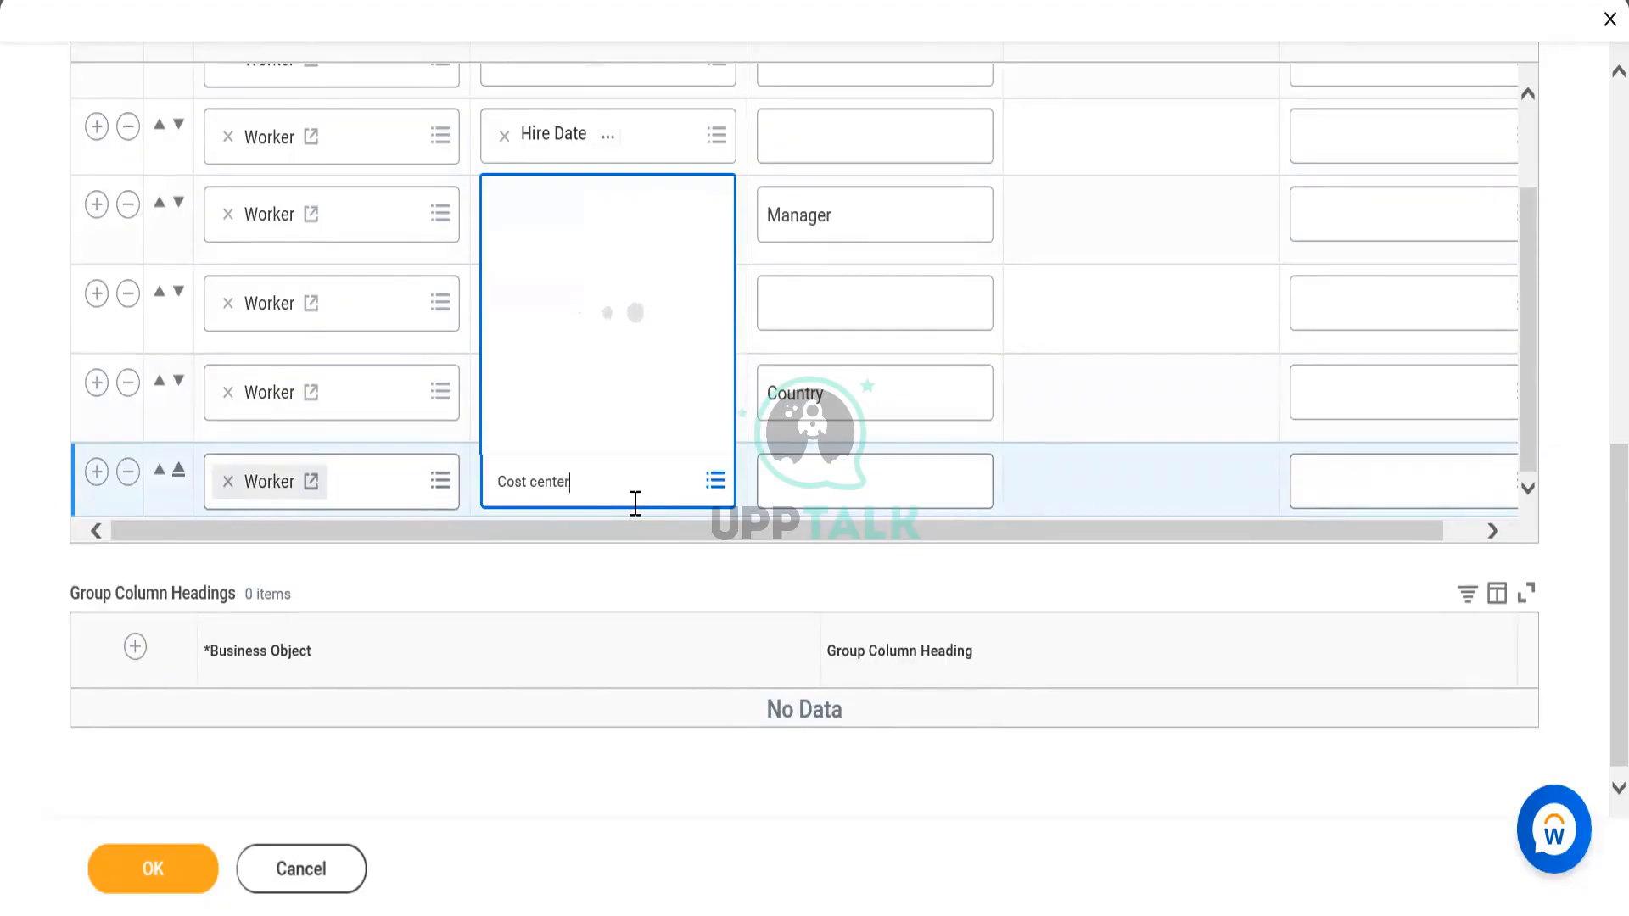
click(573, 149)
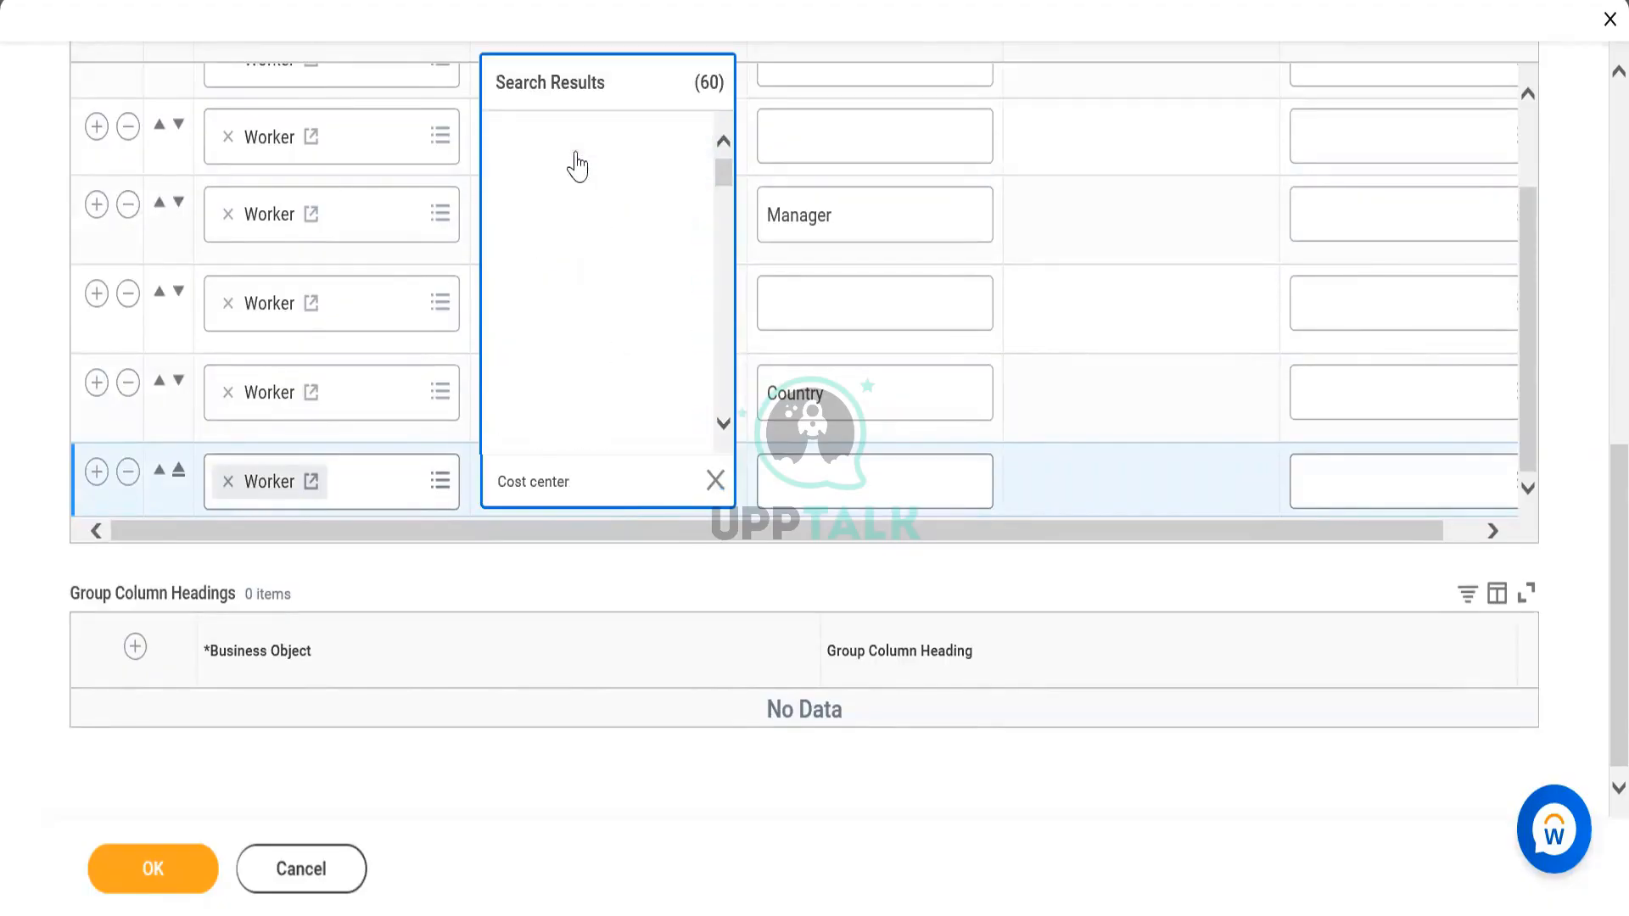
Step: Add a column row below Cost Center and set its field to Company
click(1526, 492)
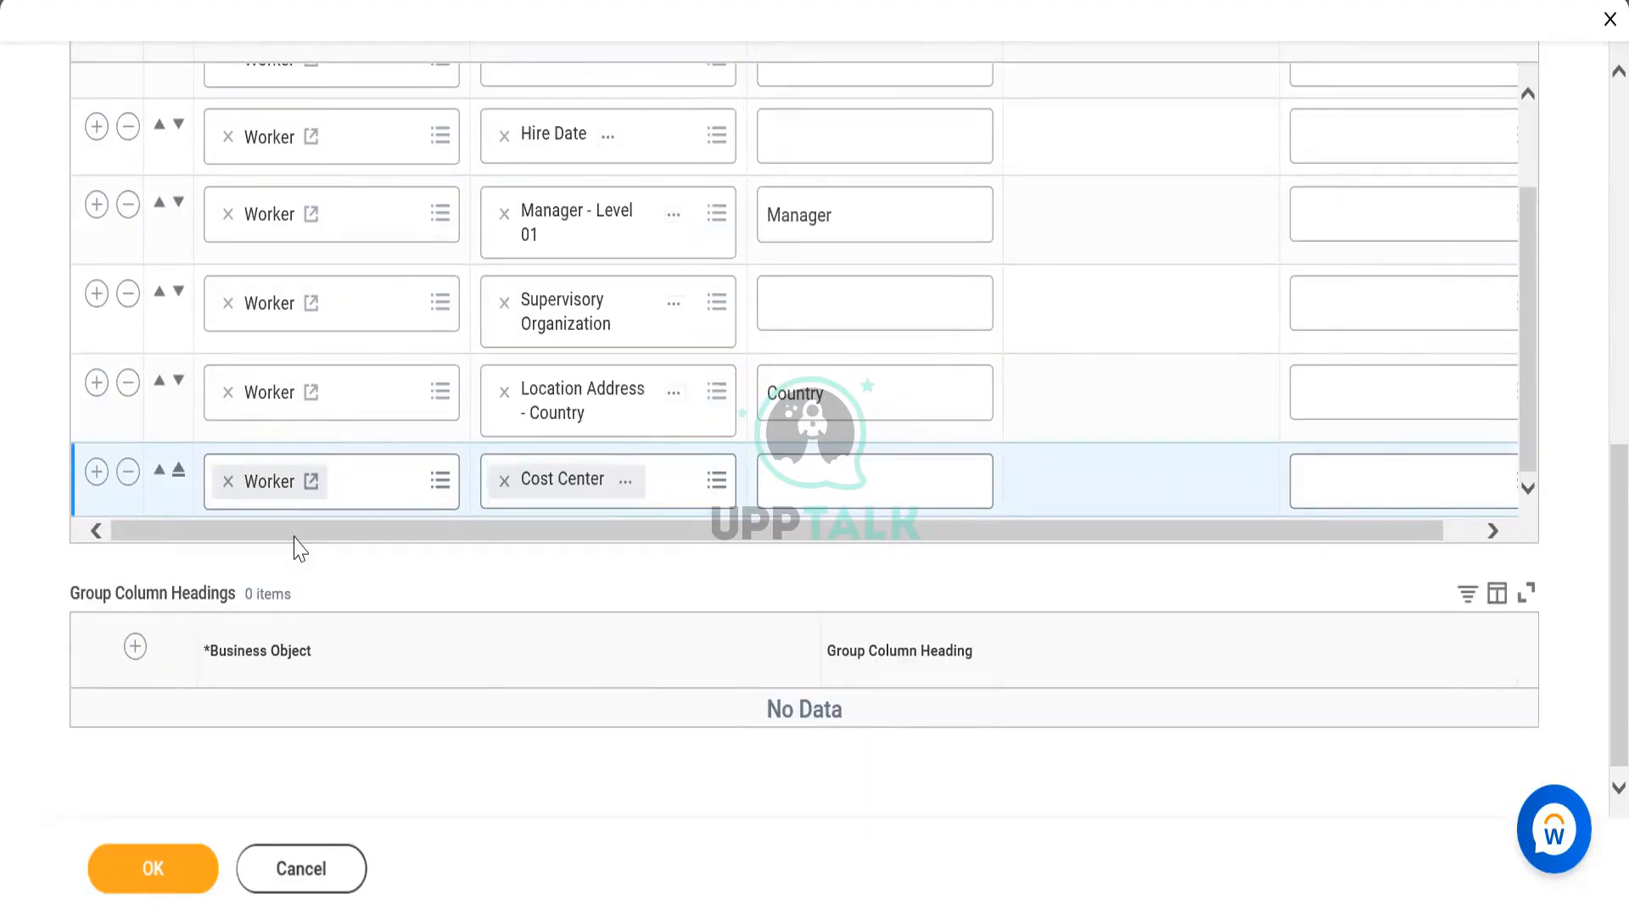
click(96, 479)
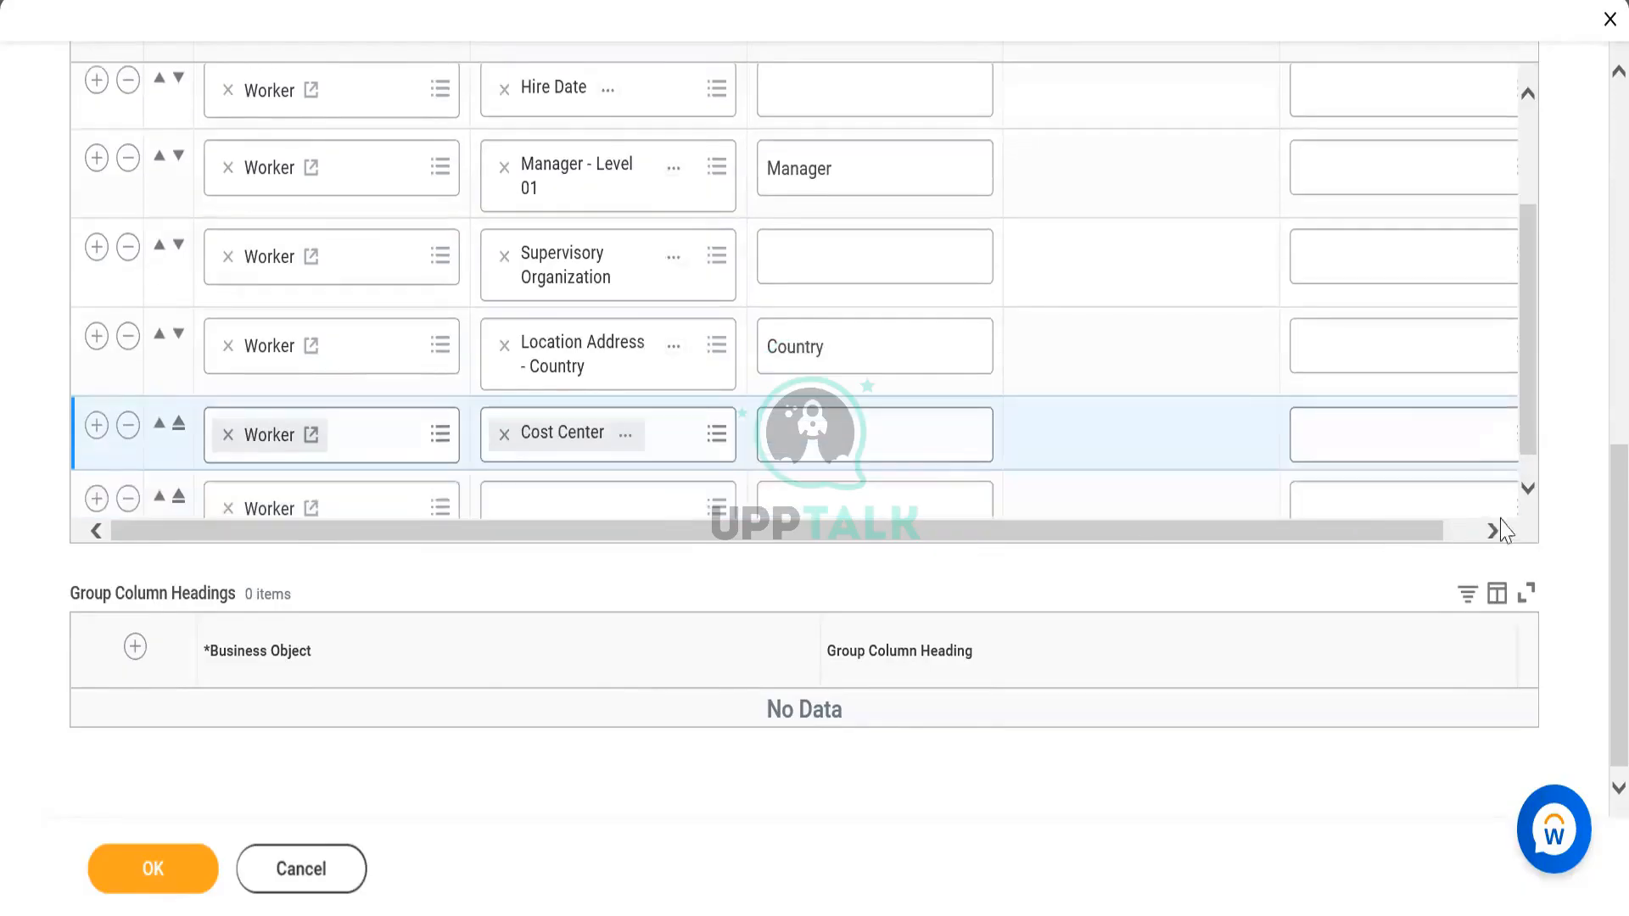
click(1528, 490)
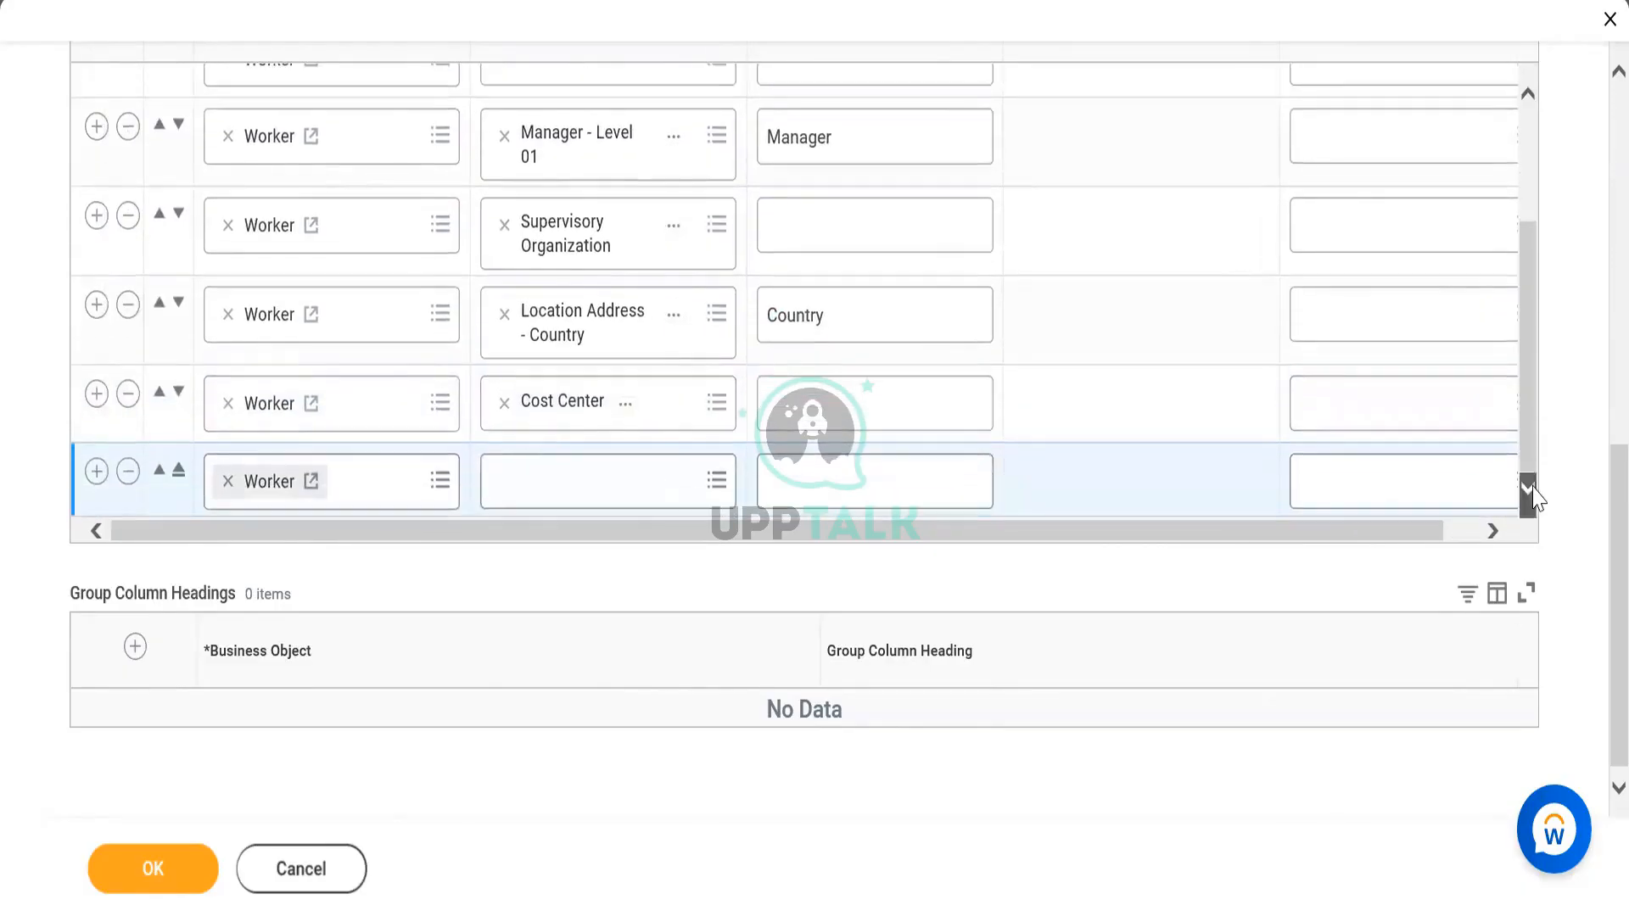
click(619, 501)
click(627, 492)
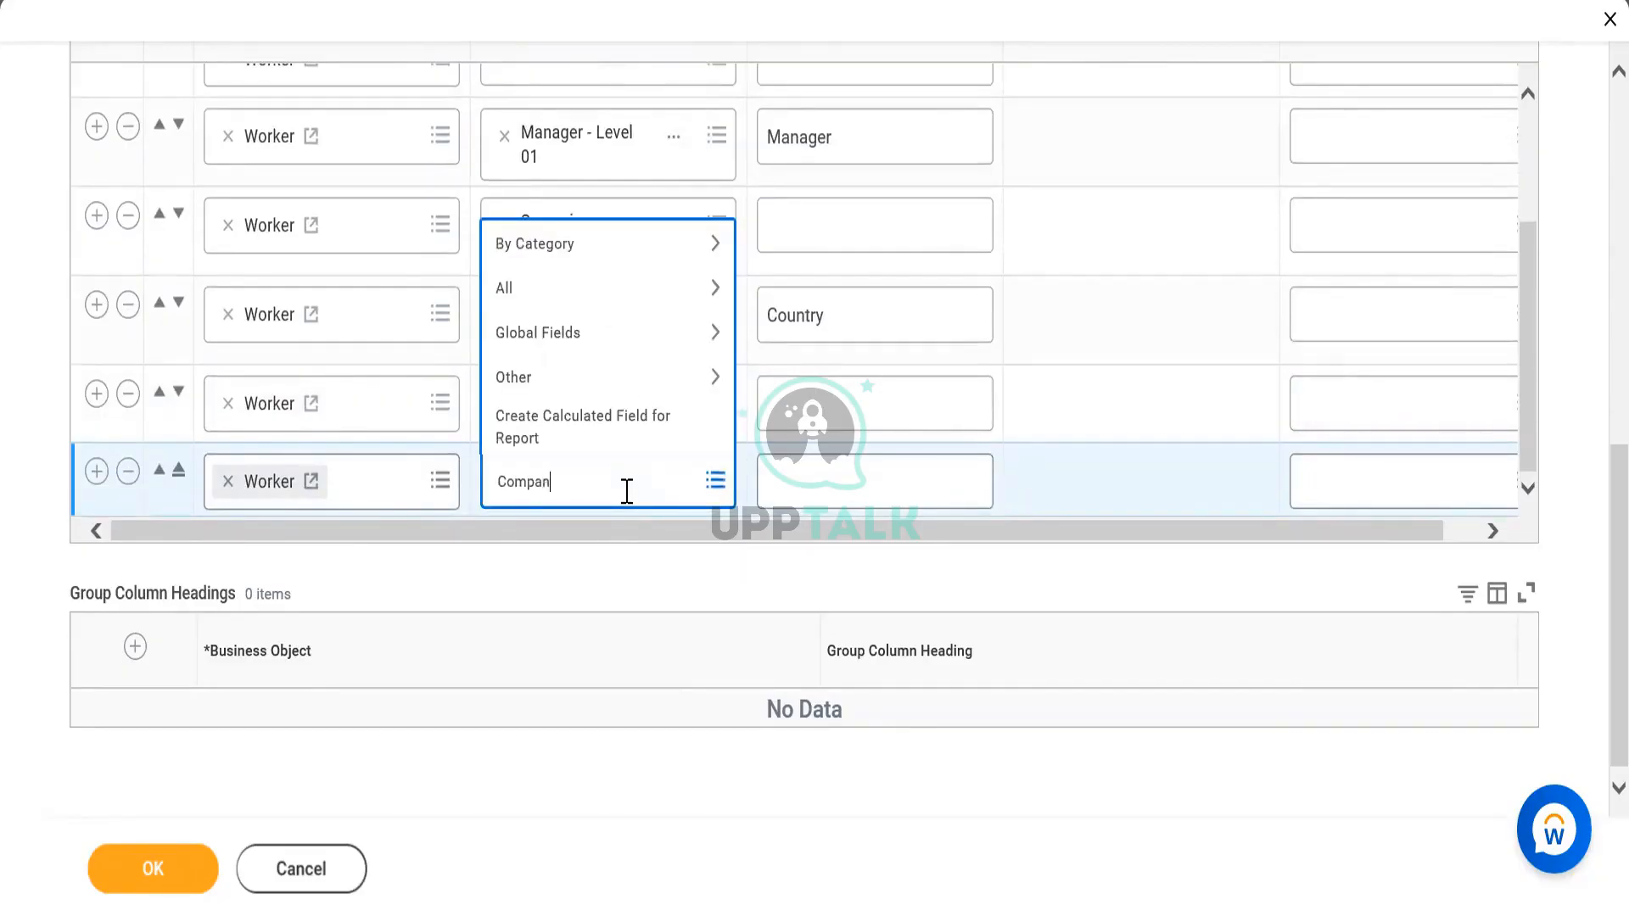
key(Return)
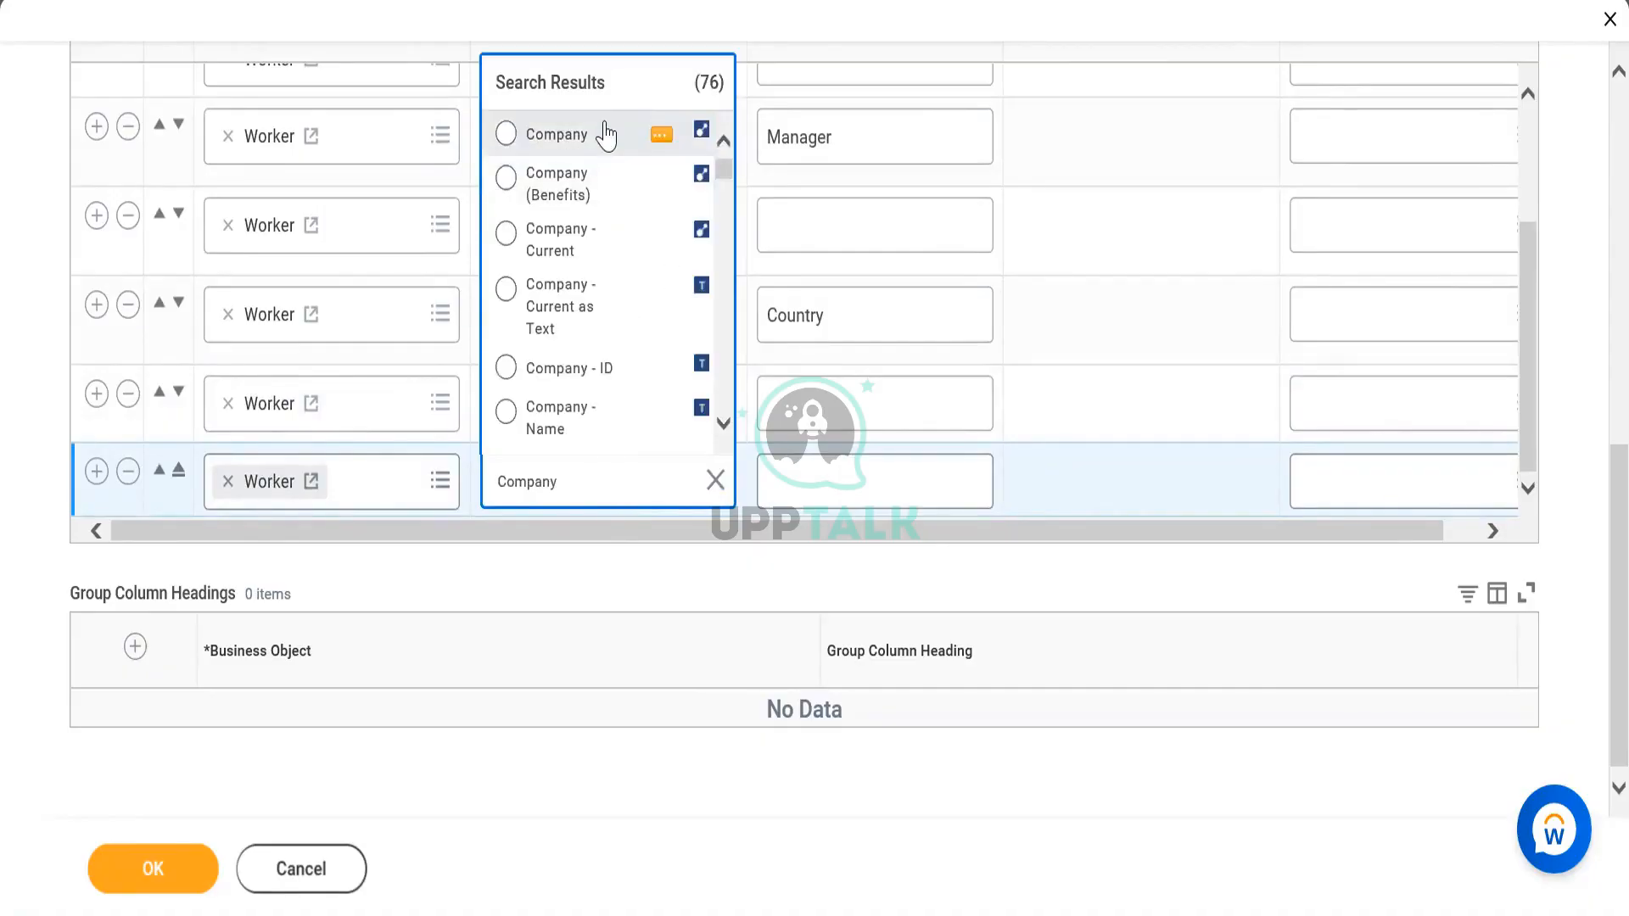
click(606, 134)
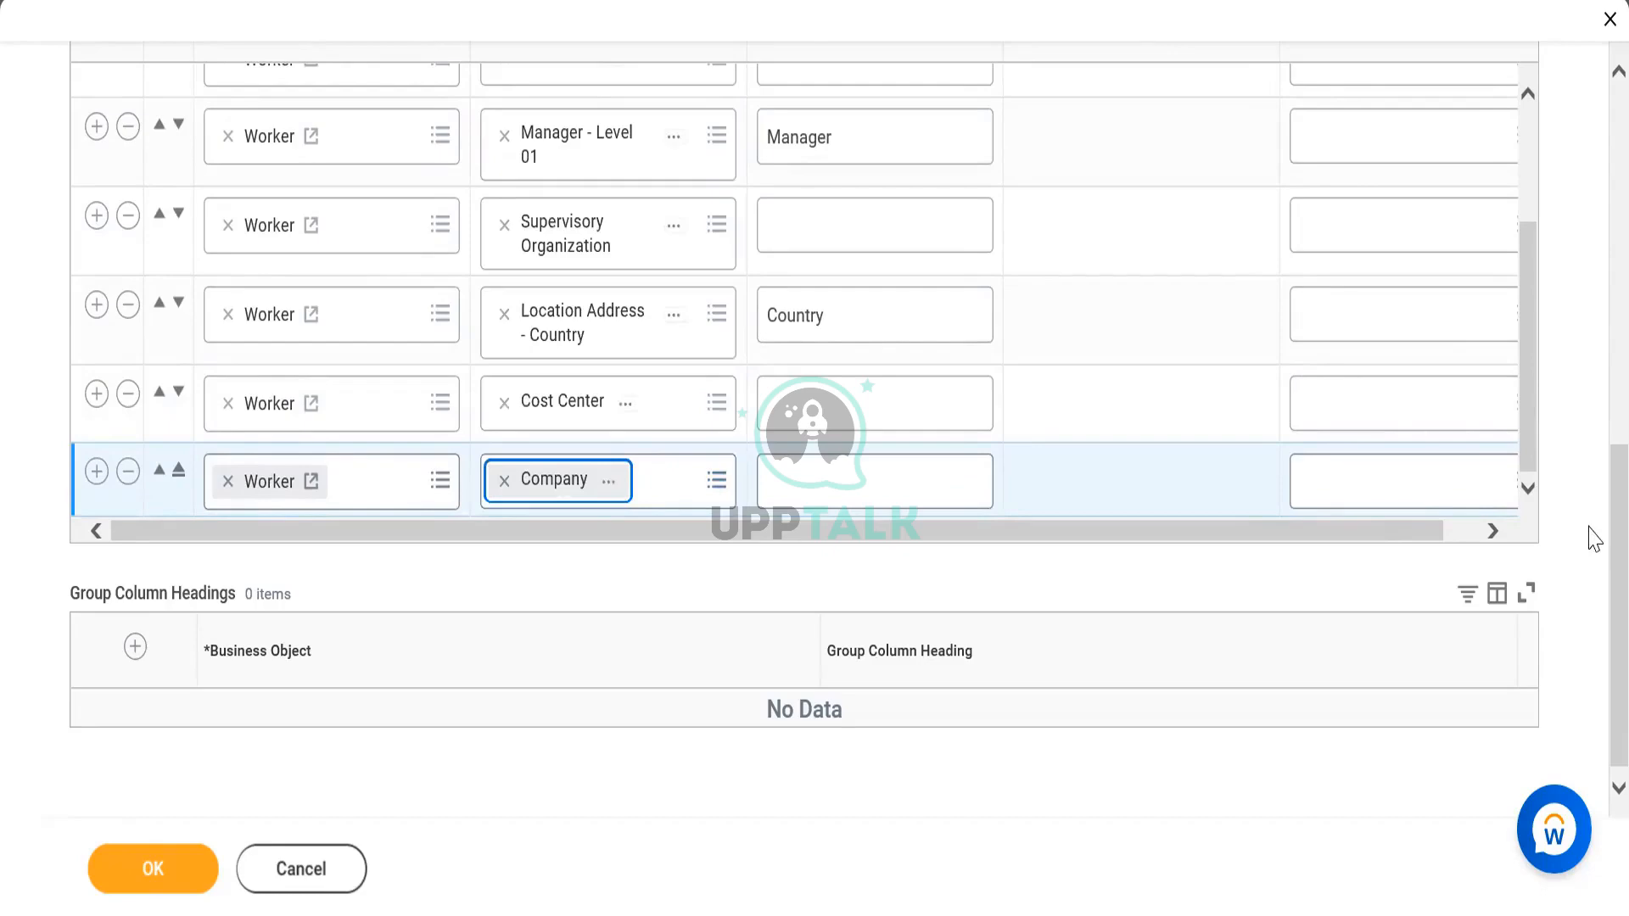
Step: Add a blank condition row to the report's filter on instances
scroll(1591, 534, up, 4)
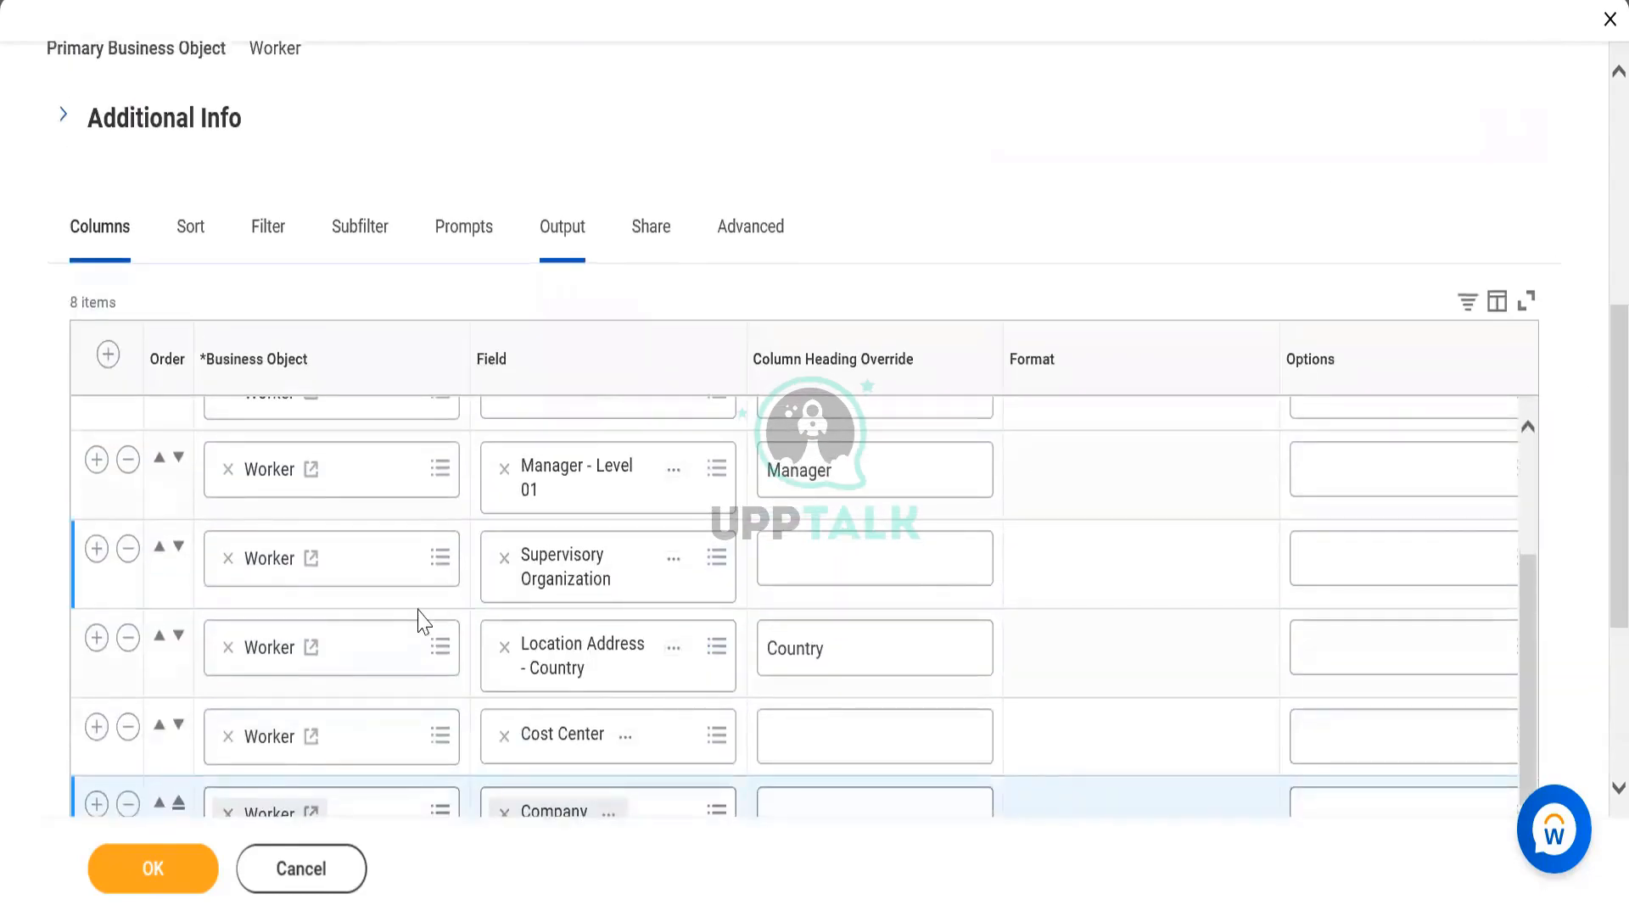
click(269, 246)
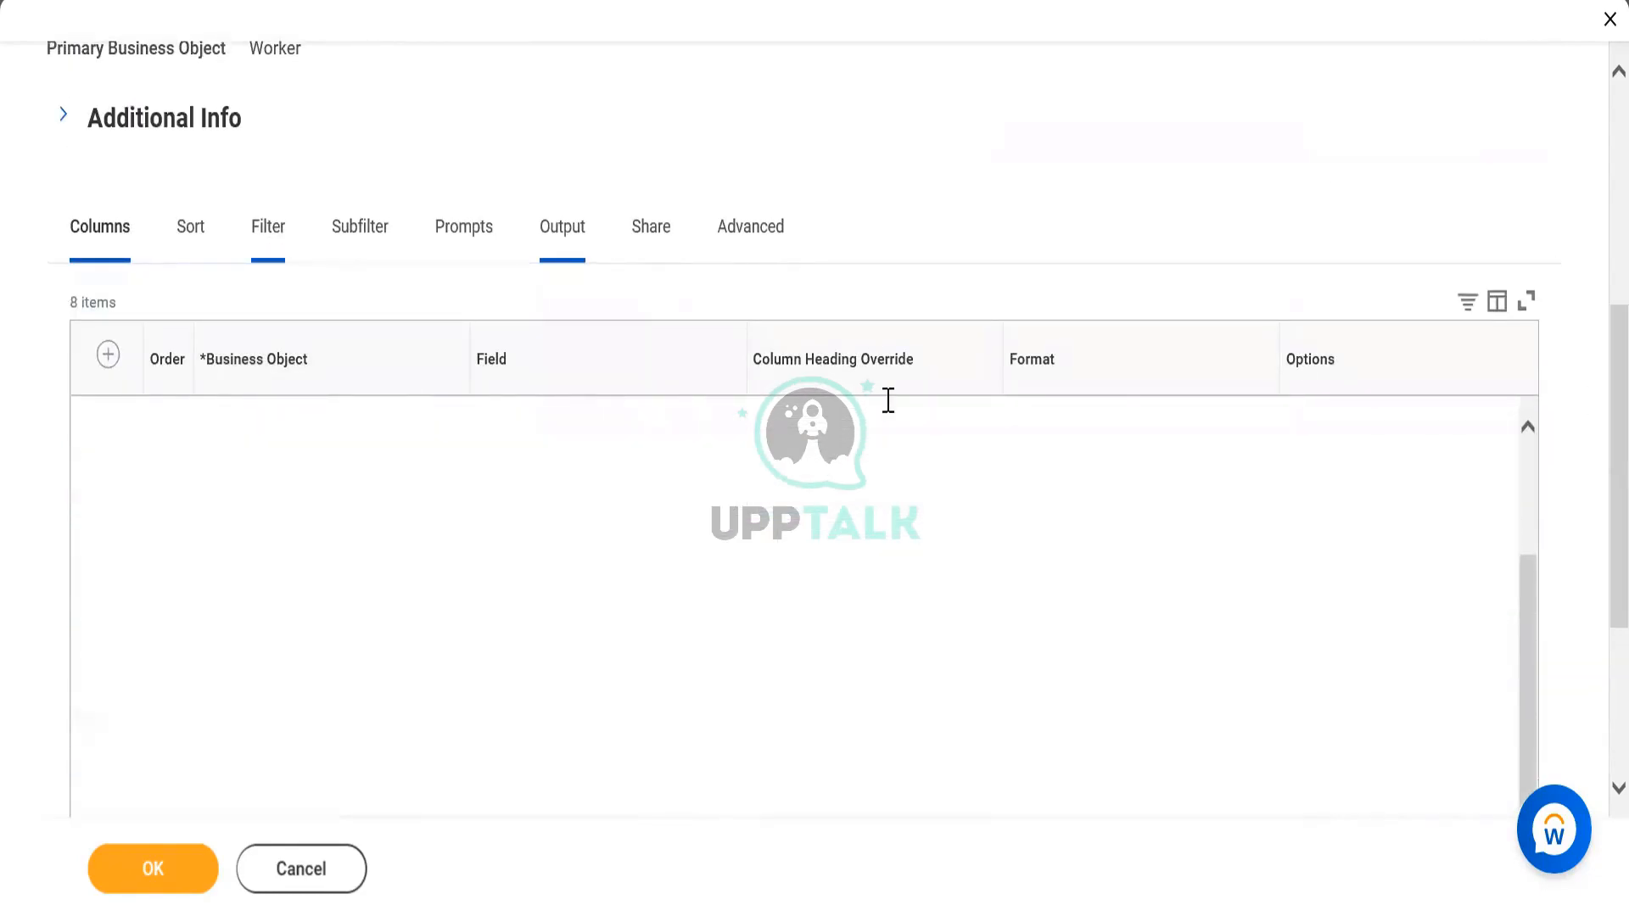
scroll(1592, 373, up, 5)
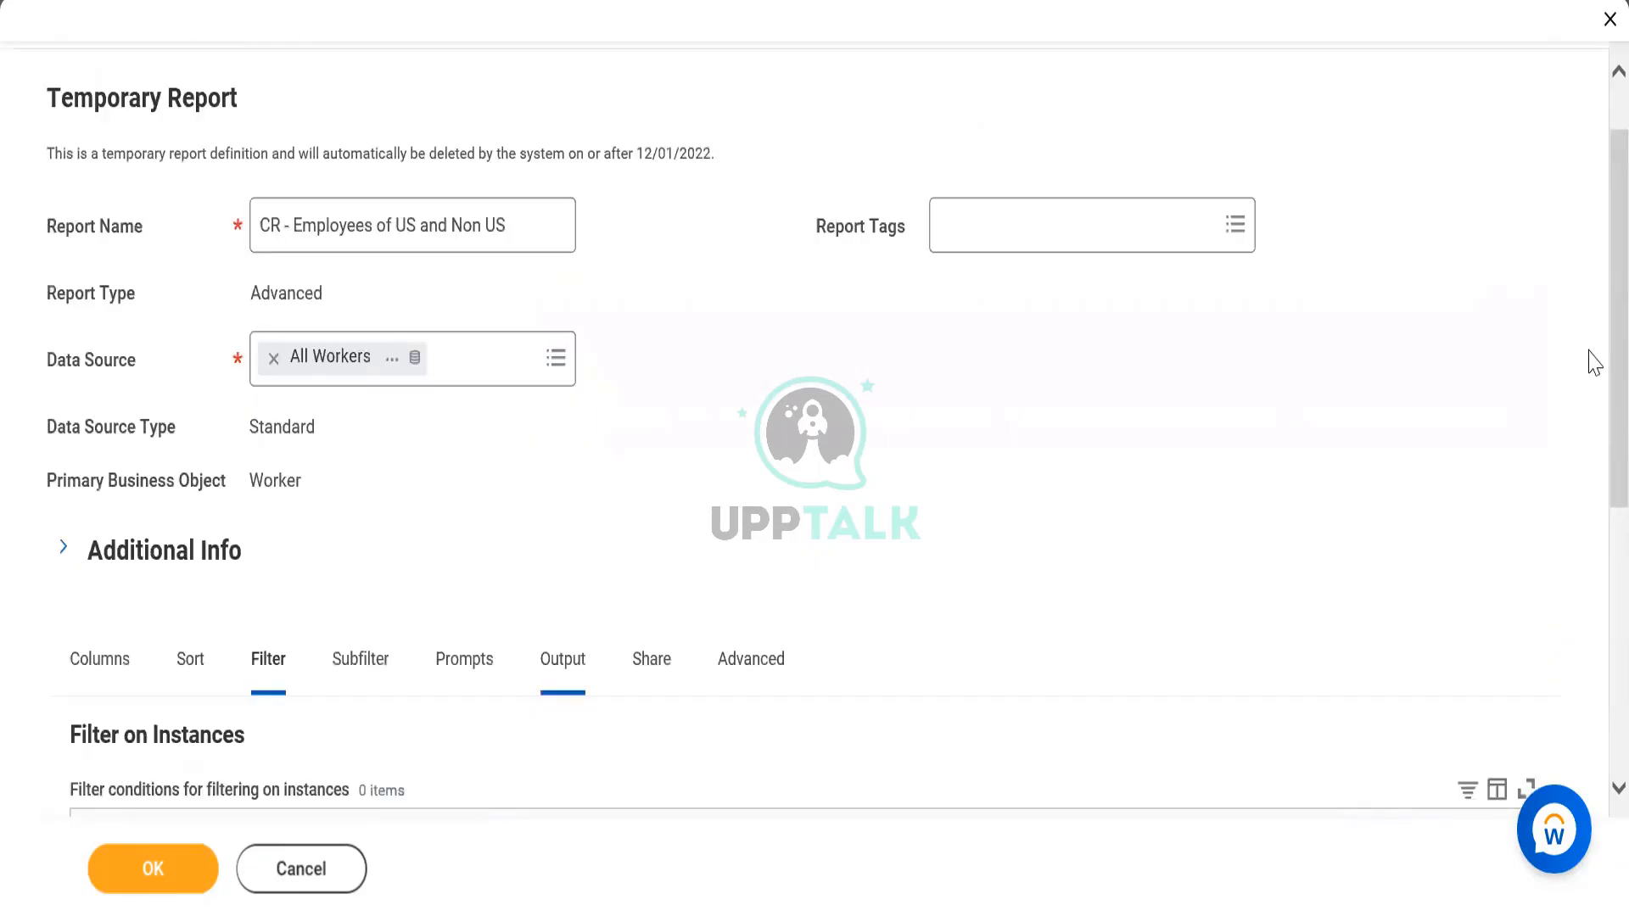
scroll(1593, 522, down, 4)
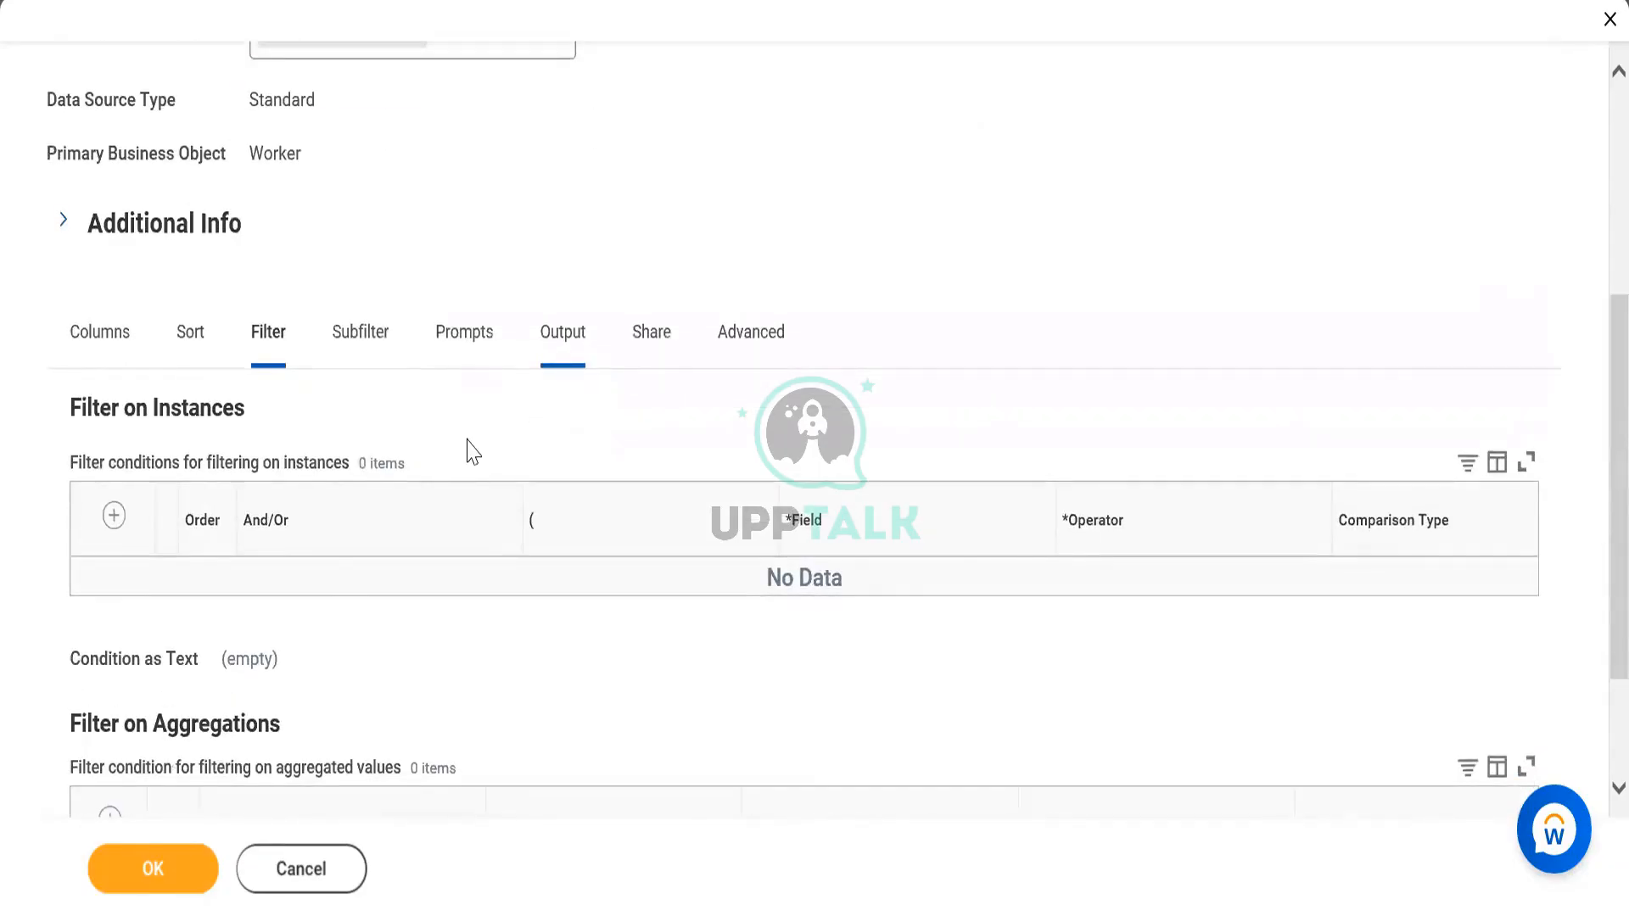
click(114, 515)
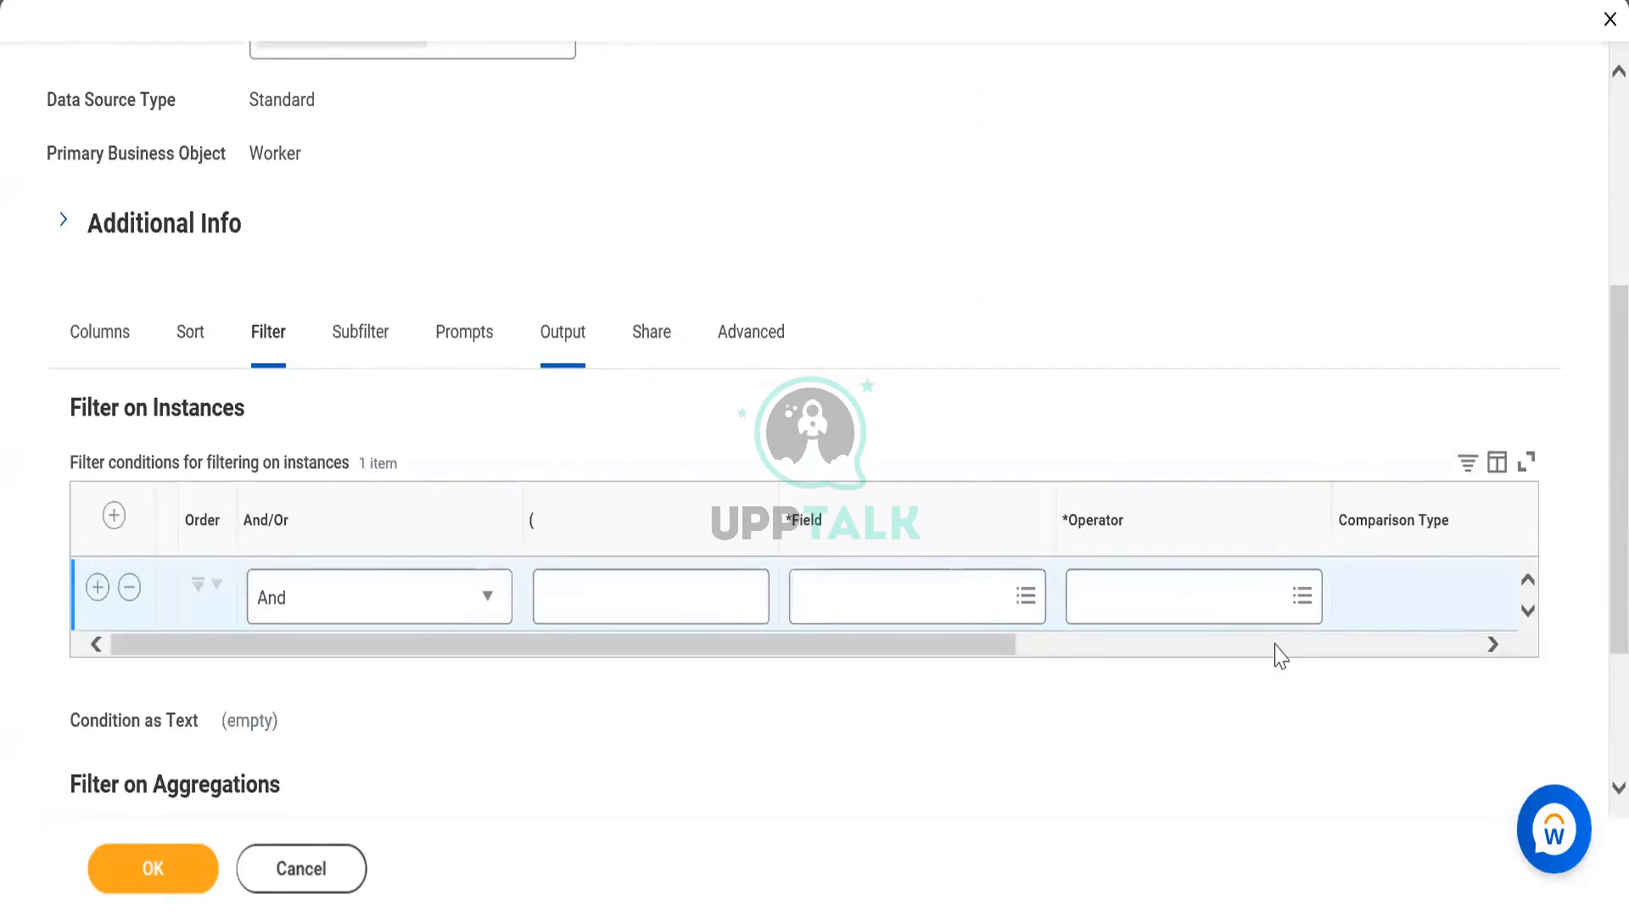
scroll(1594, 462, down, 2)
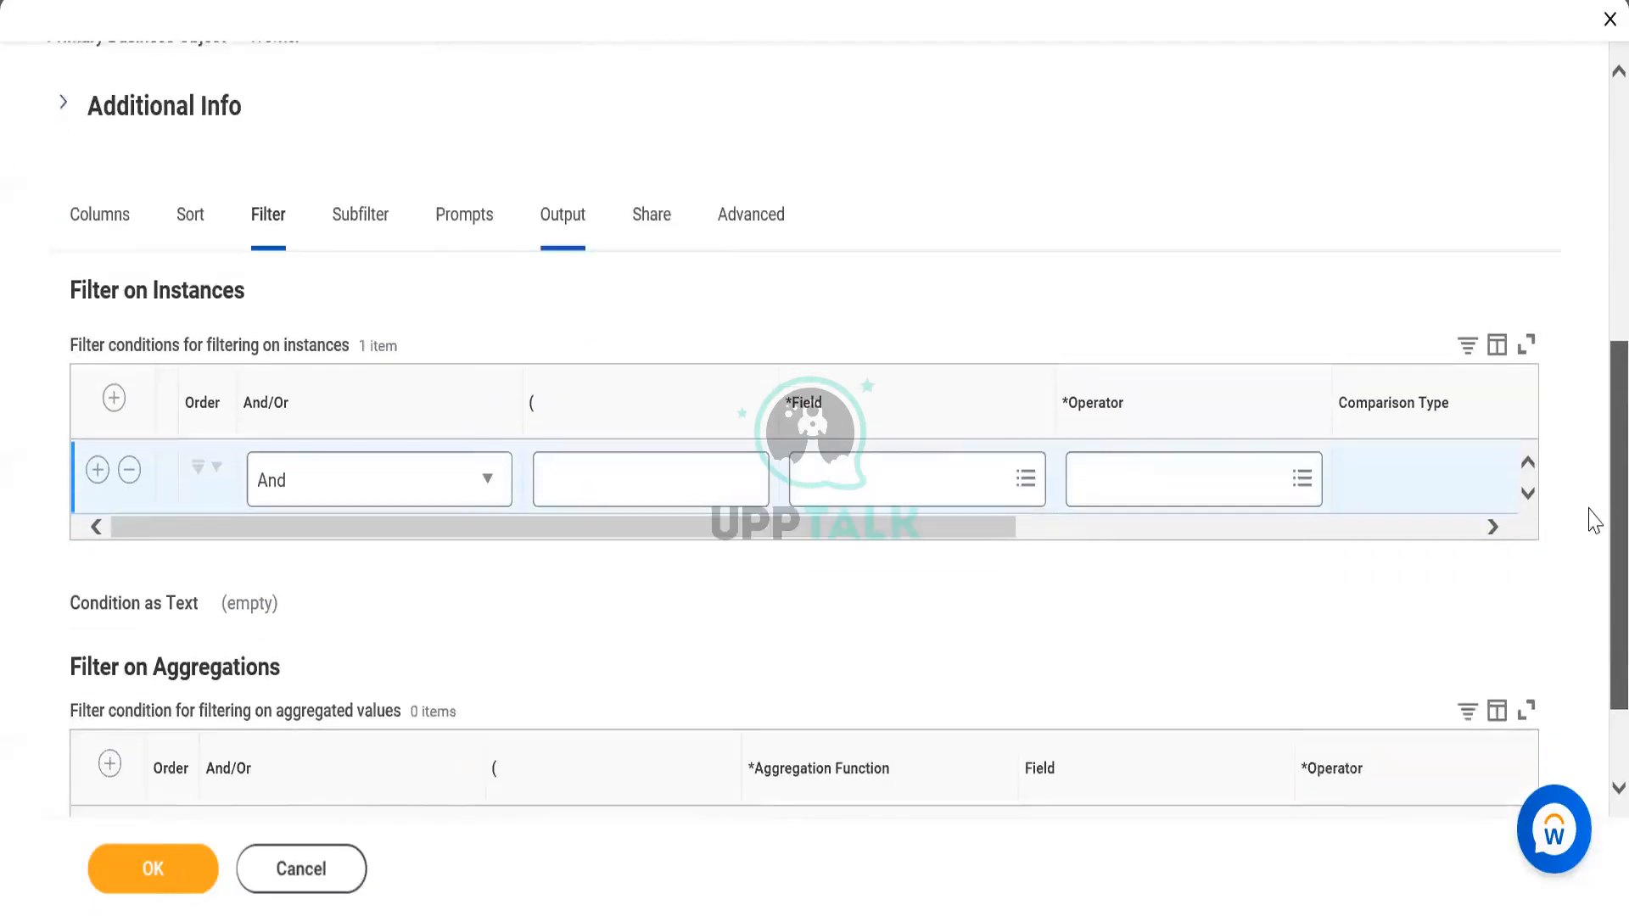
Step: Set the field of the first instance filter condition to Location Address - Country
click(846, 467)
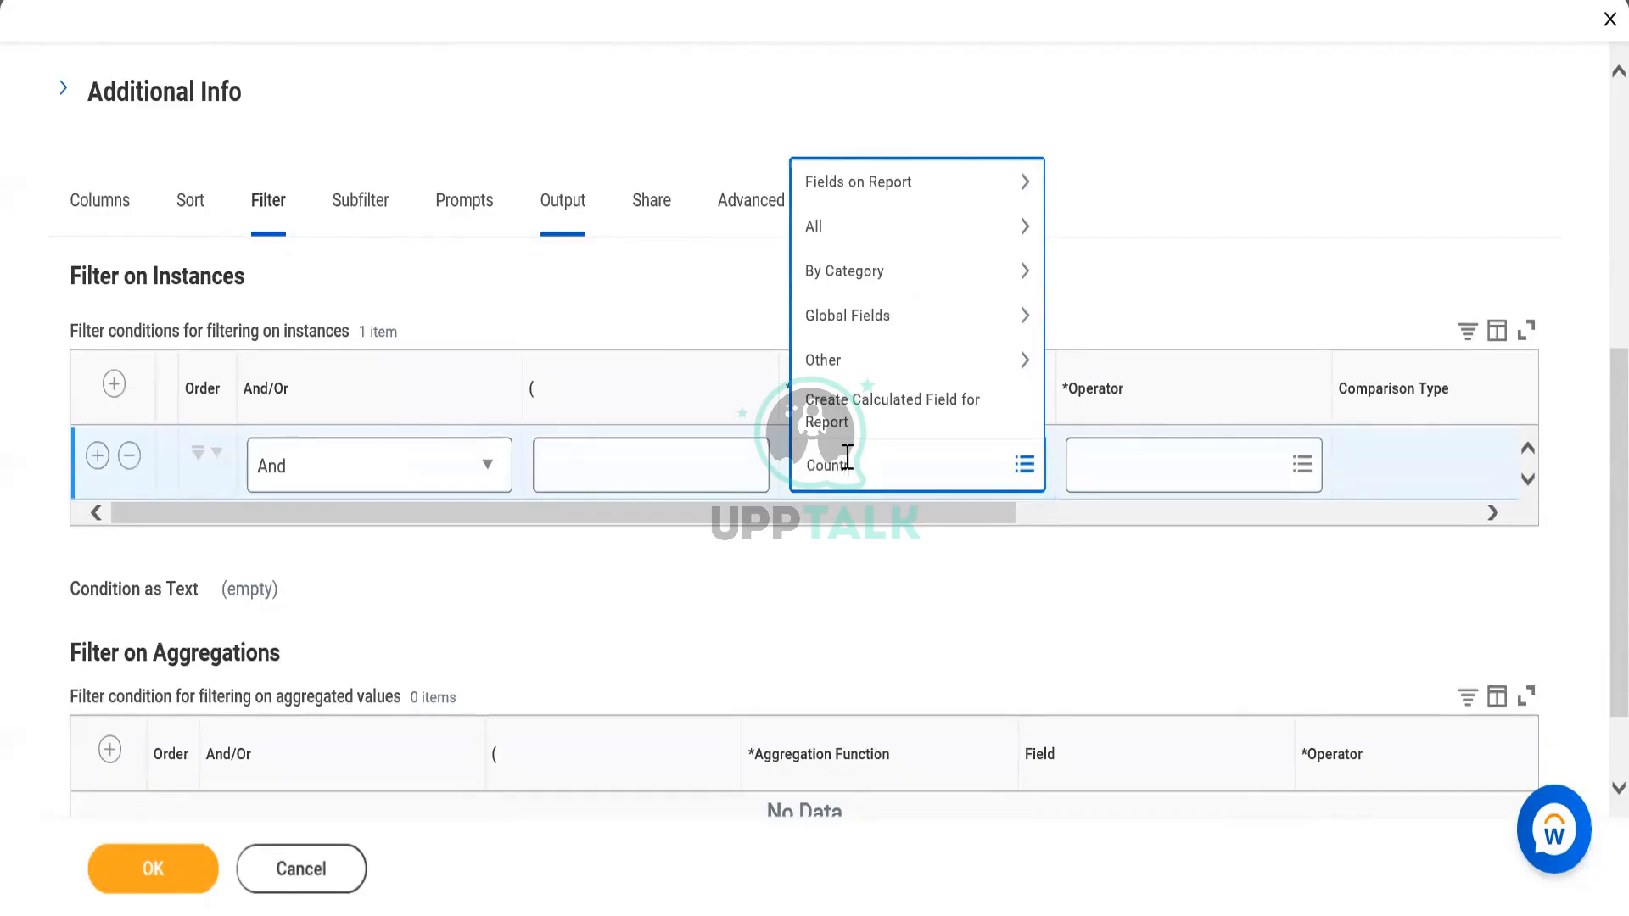
text(County)
key(BackSpace)
key(BackSpace)
key(BackSpace)
key(BackSpace)
key(BackSpace)
key(BackSpace)
key(Return)
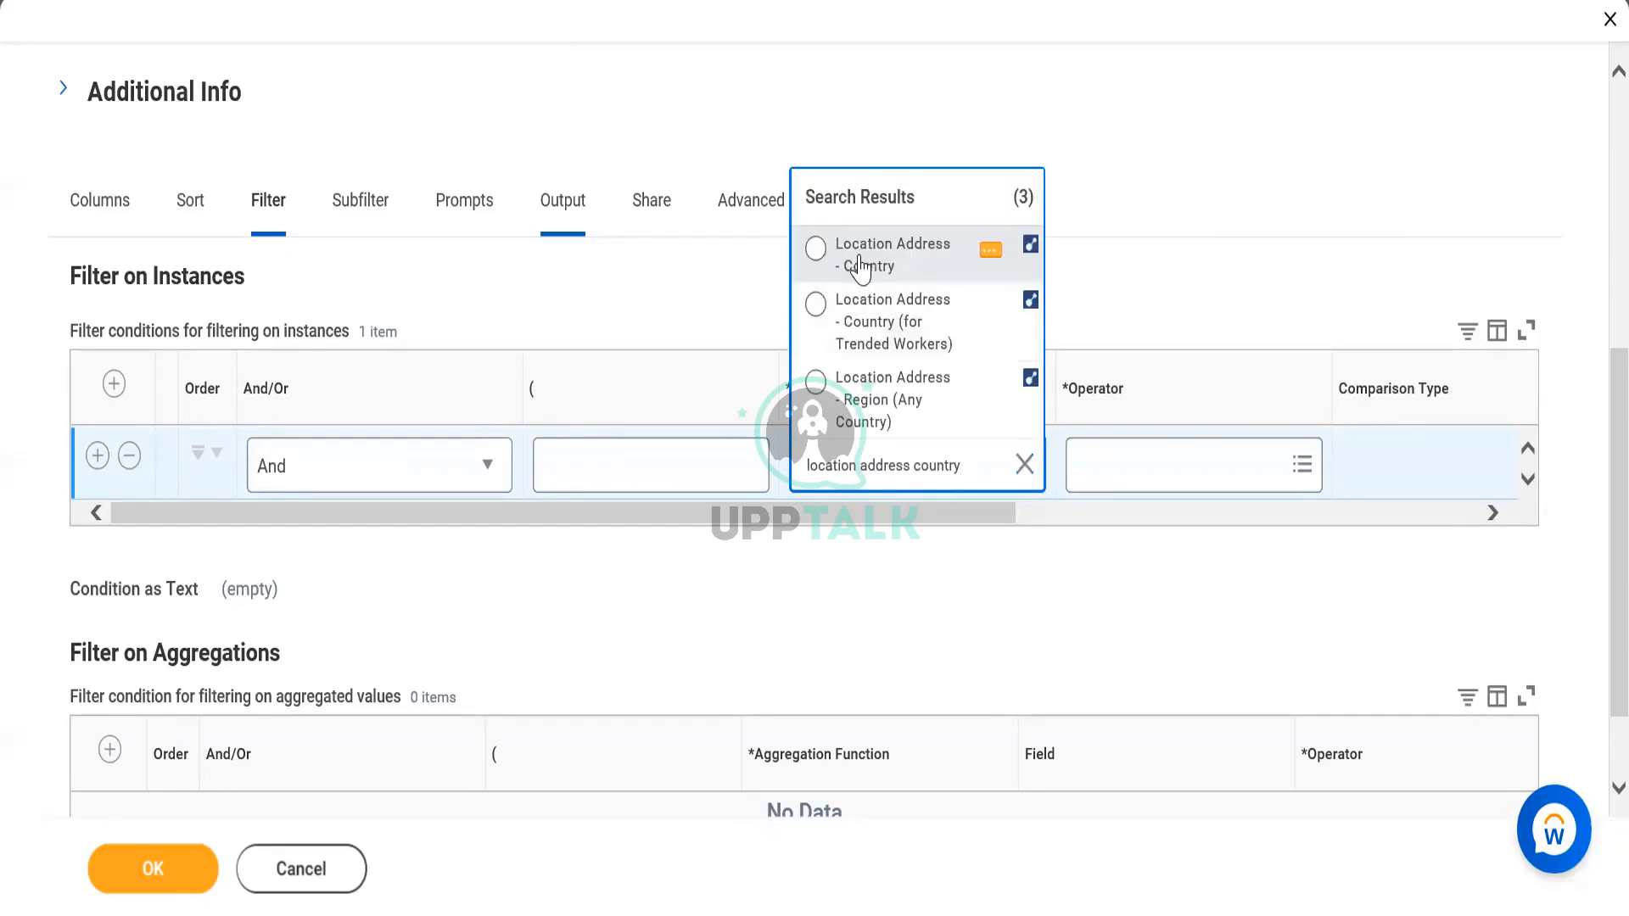
click(861, 270)
Step: Set the country condition's operator to in the selection list and its comparison value to United States of America
click(1090, 456)
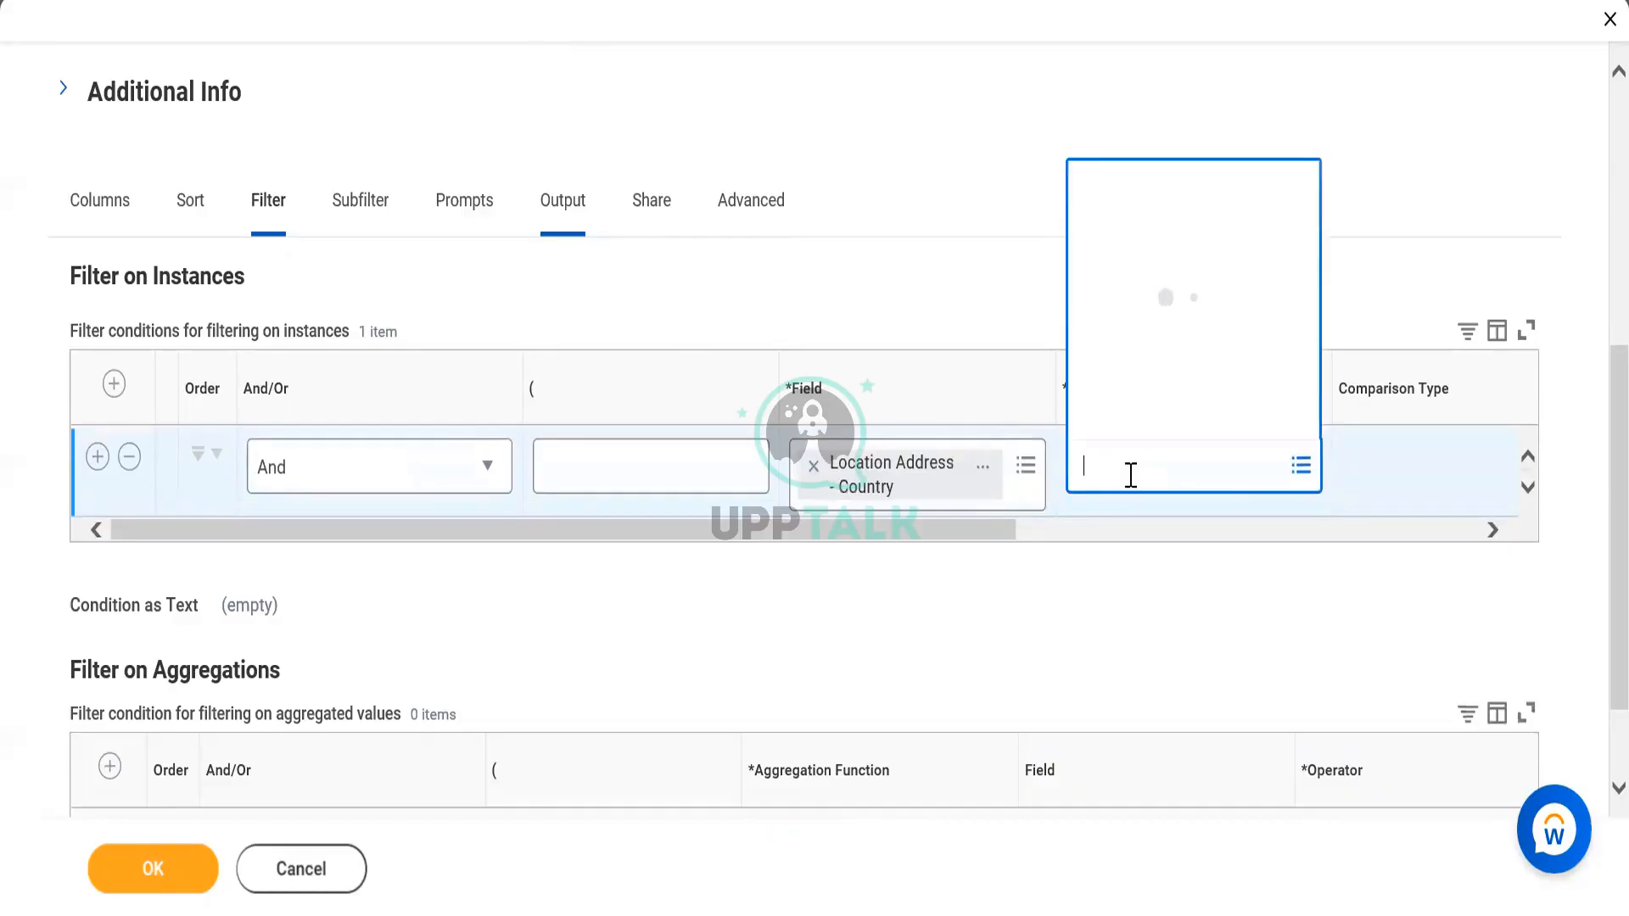
click(1157, 371)
click(1169, 283)
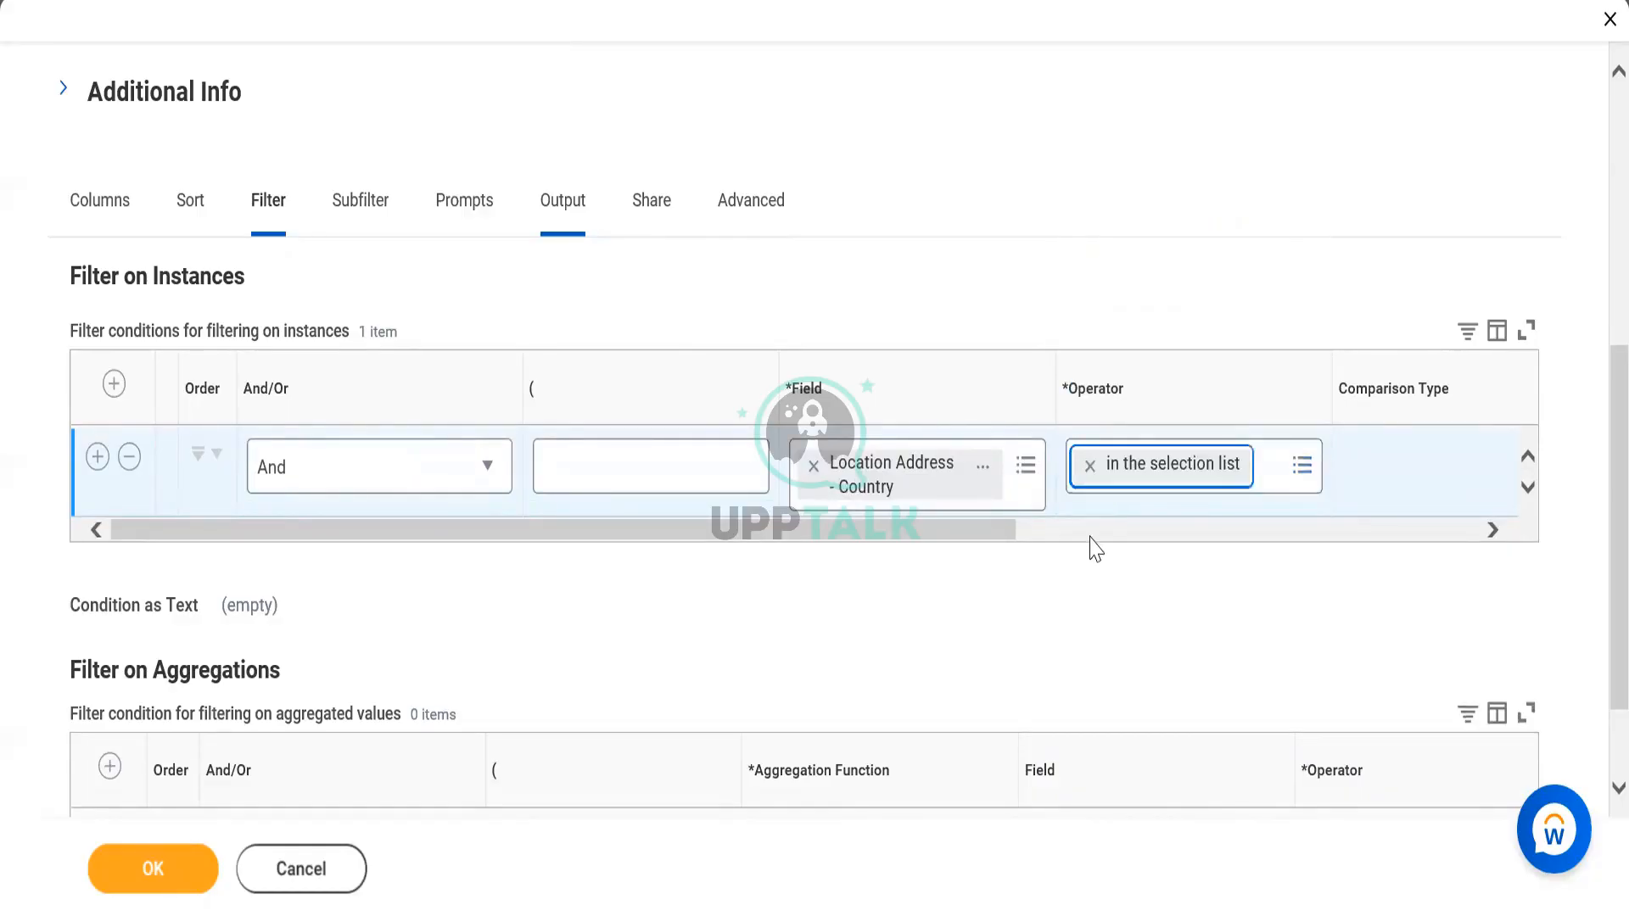
click(1052, 532)
click(924, 488)
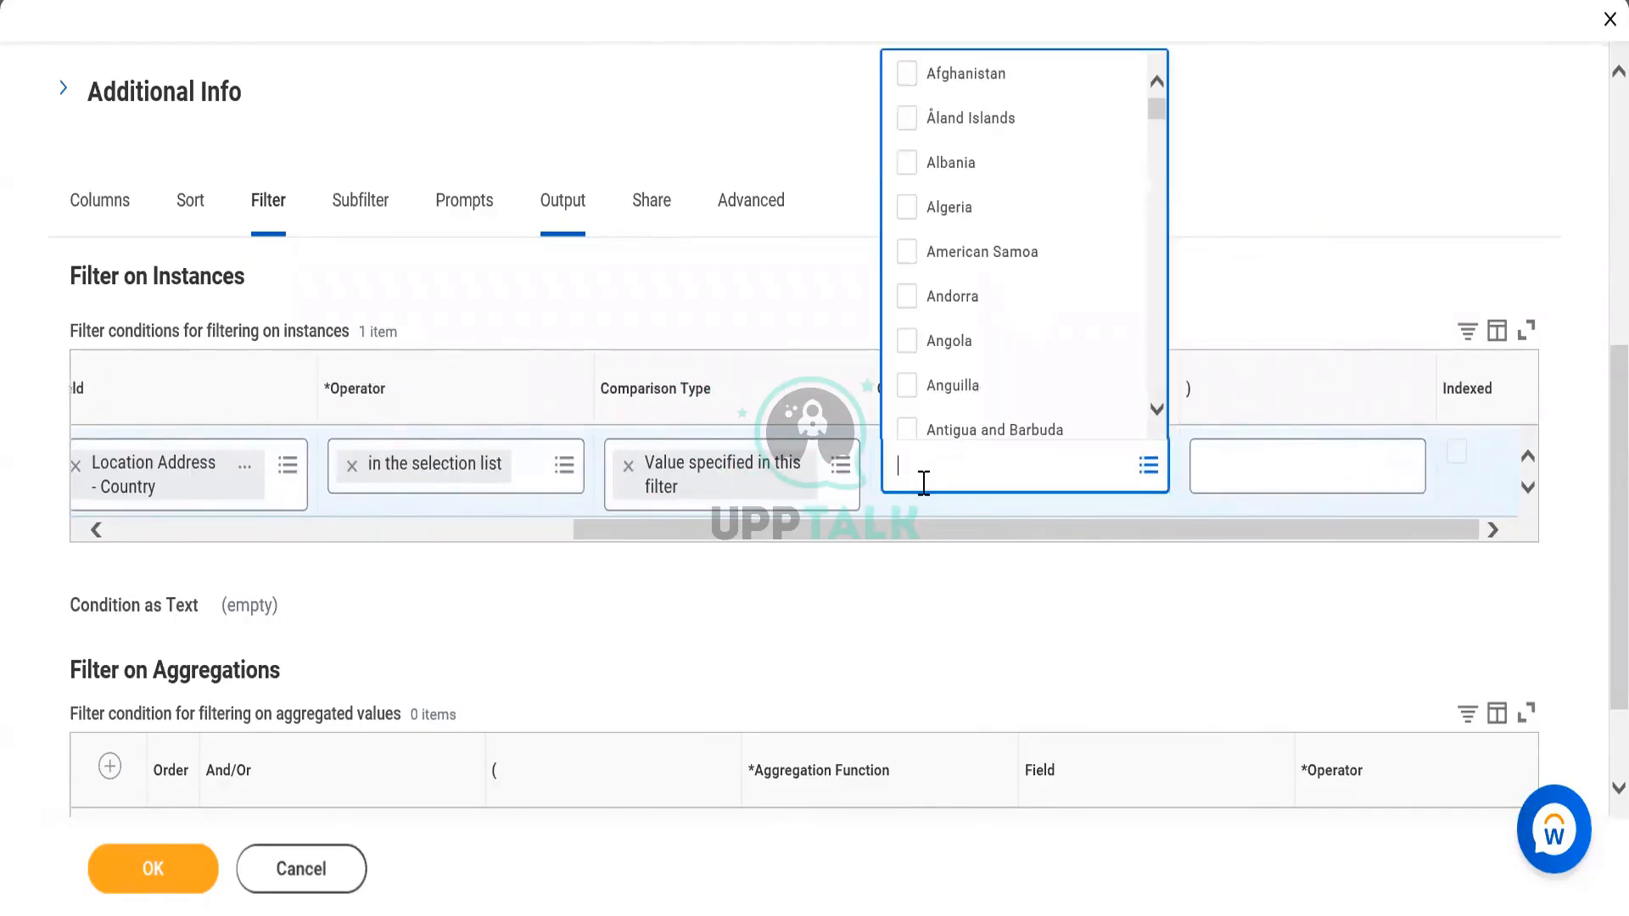
key(Return)
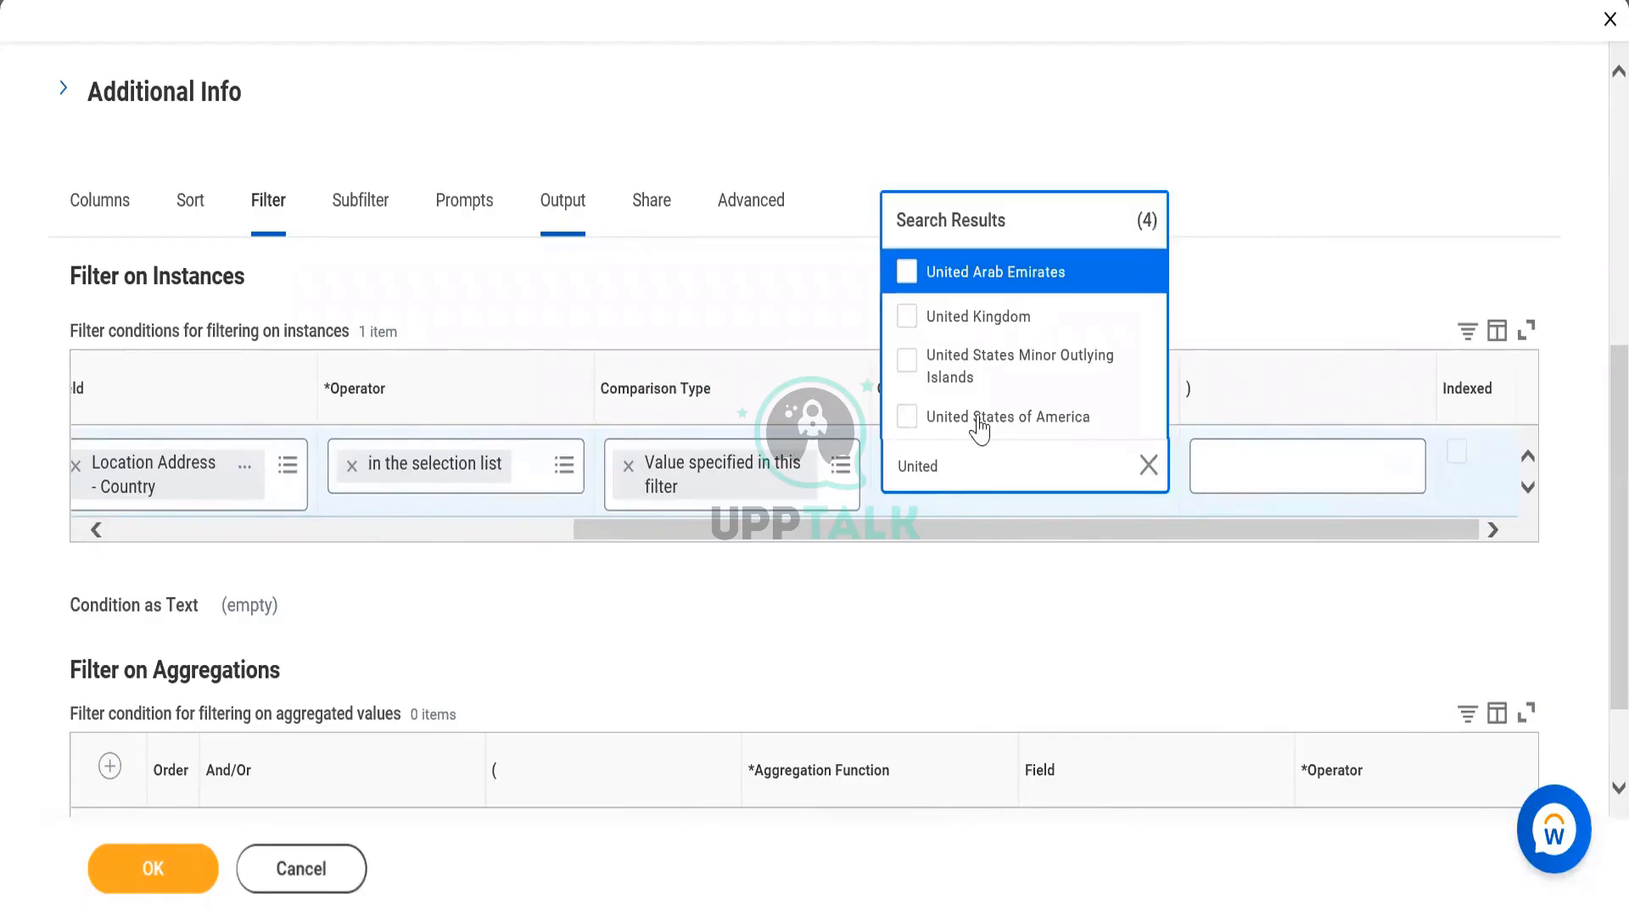
click(980, 418)
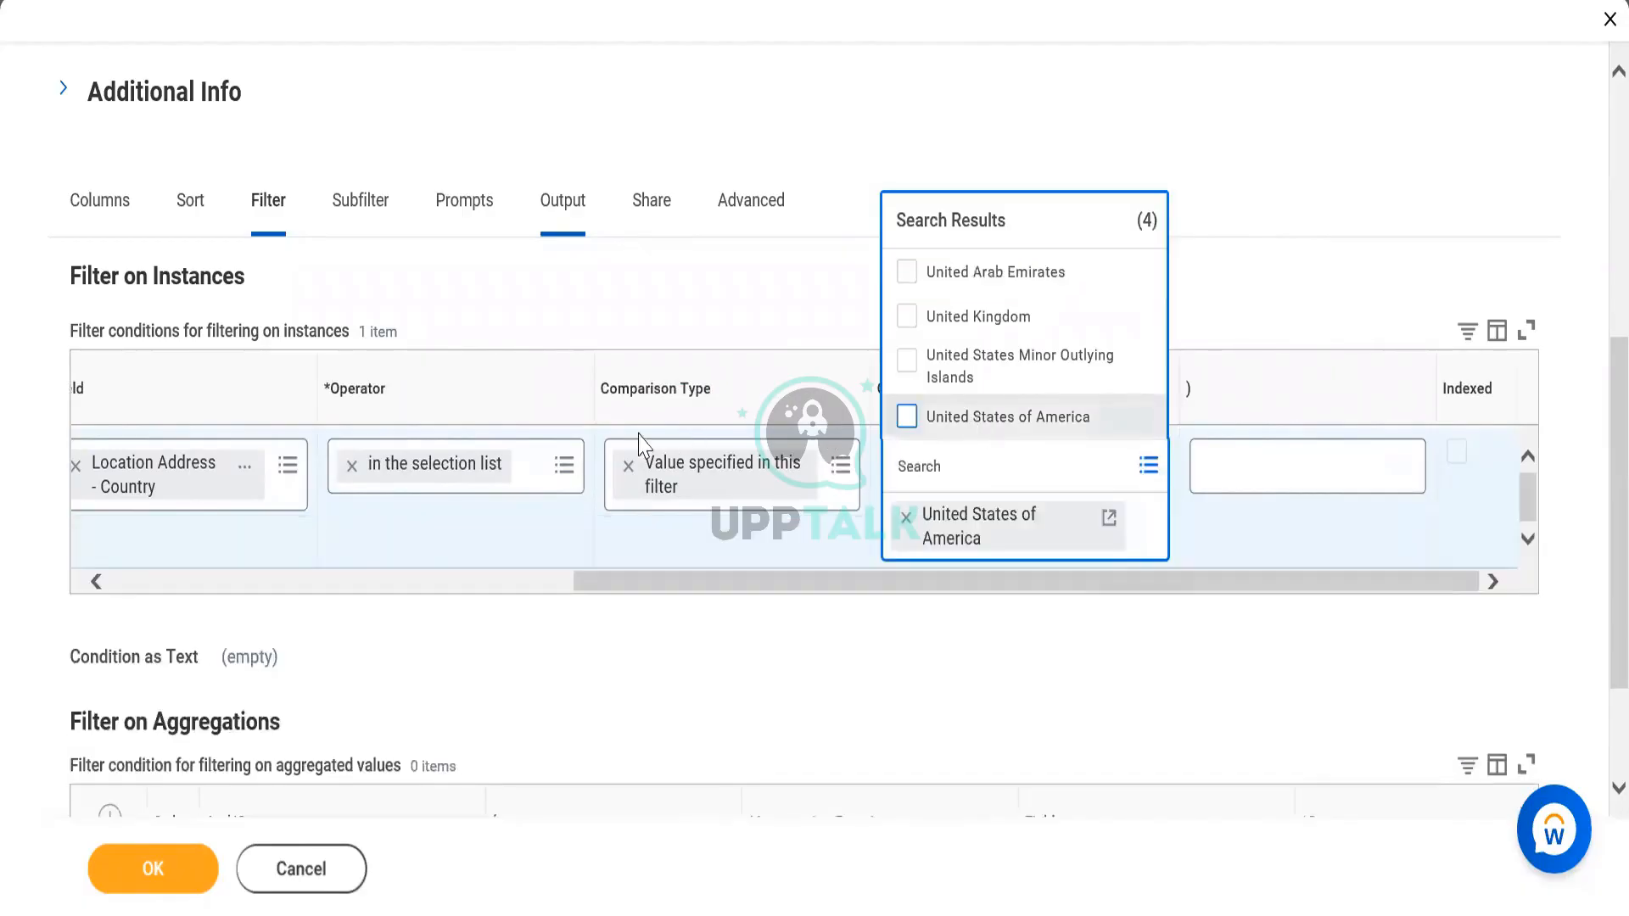
Step: Add a second And condition below the country condition, using the Hire Date field
click(408, 582)
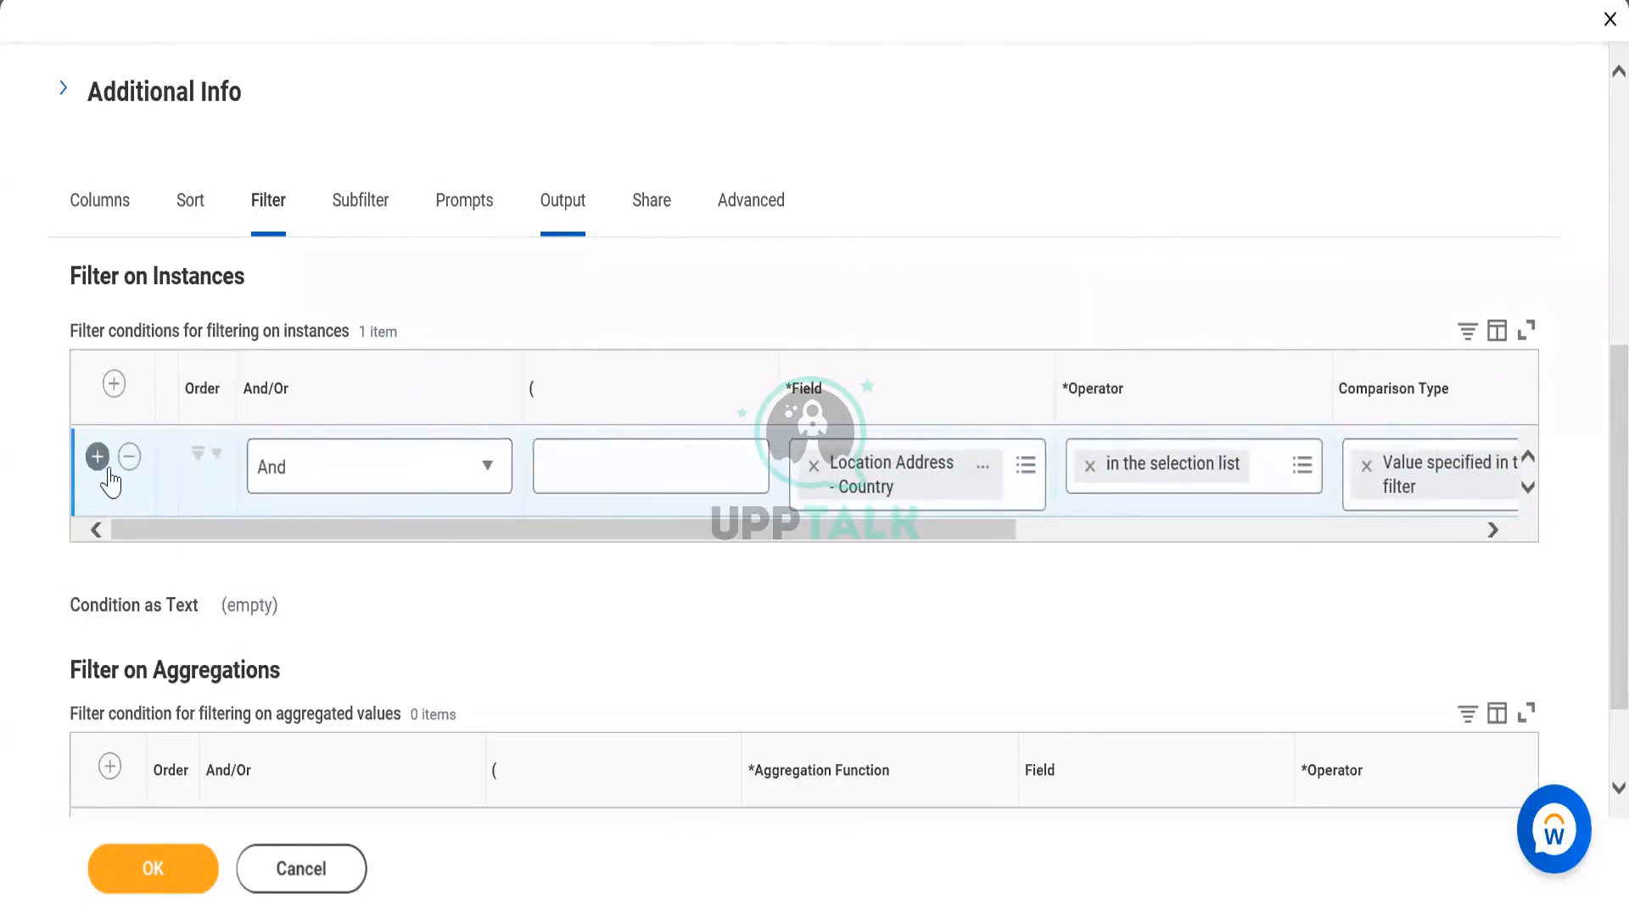
click(98, 458)
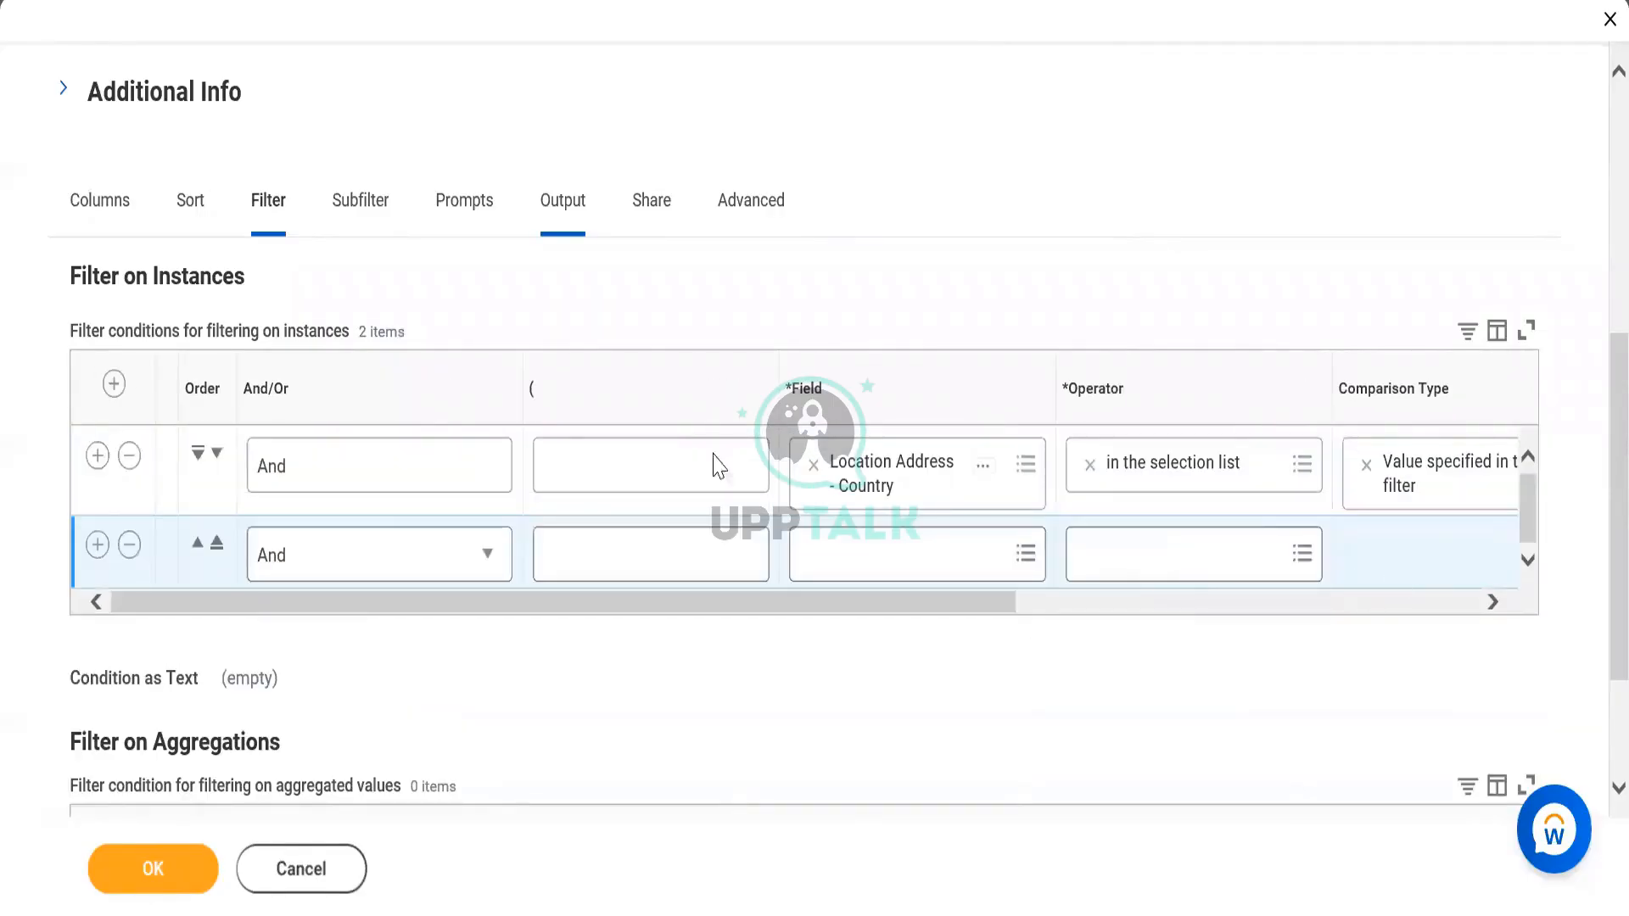
click(883, 558)
text(Hire date)
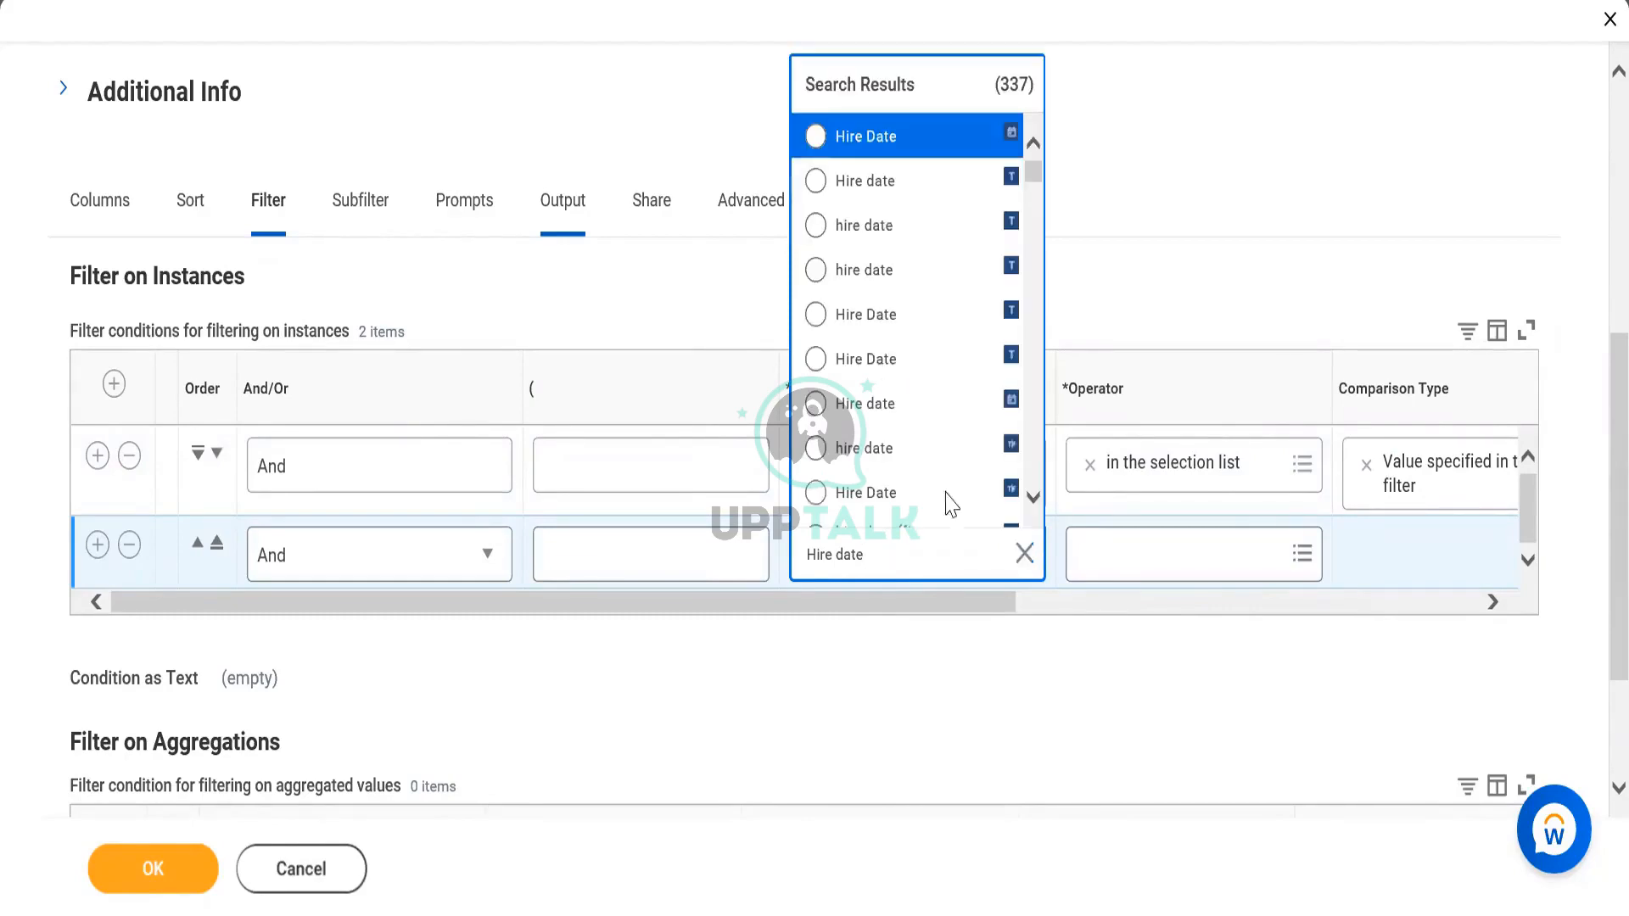
click(928, 151)
Step: Set the Hire Date condition's operator to greater than or equal to and its comparison value to 01/01/2021
click(1146, 547)
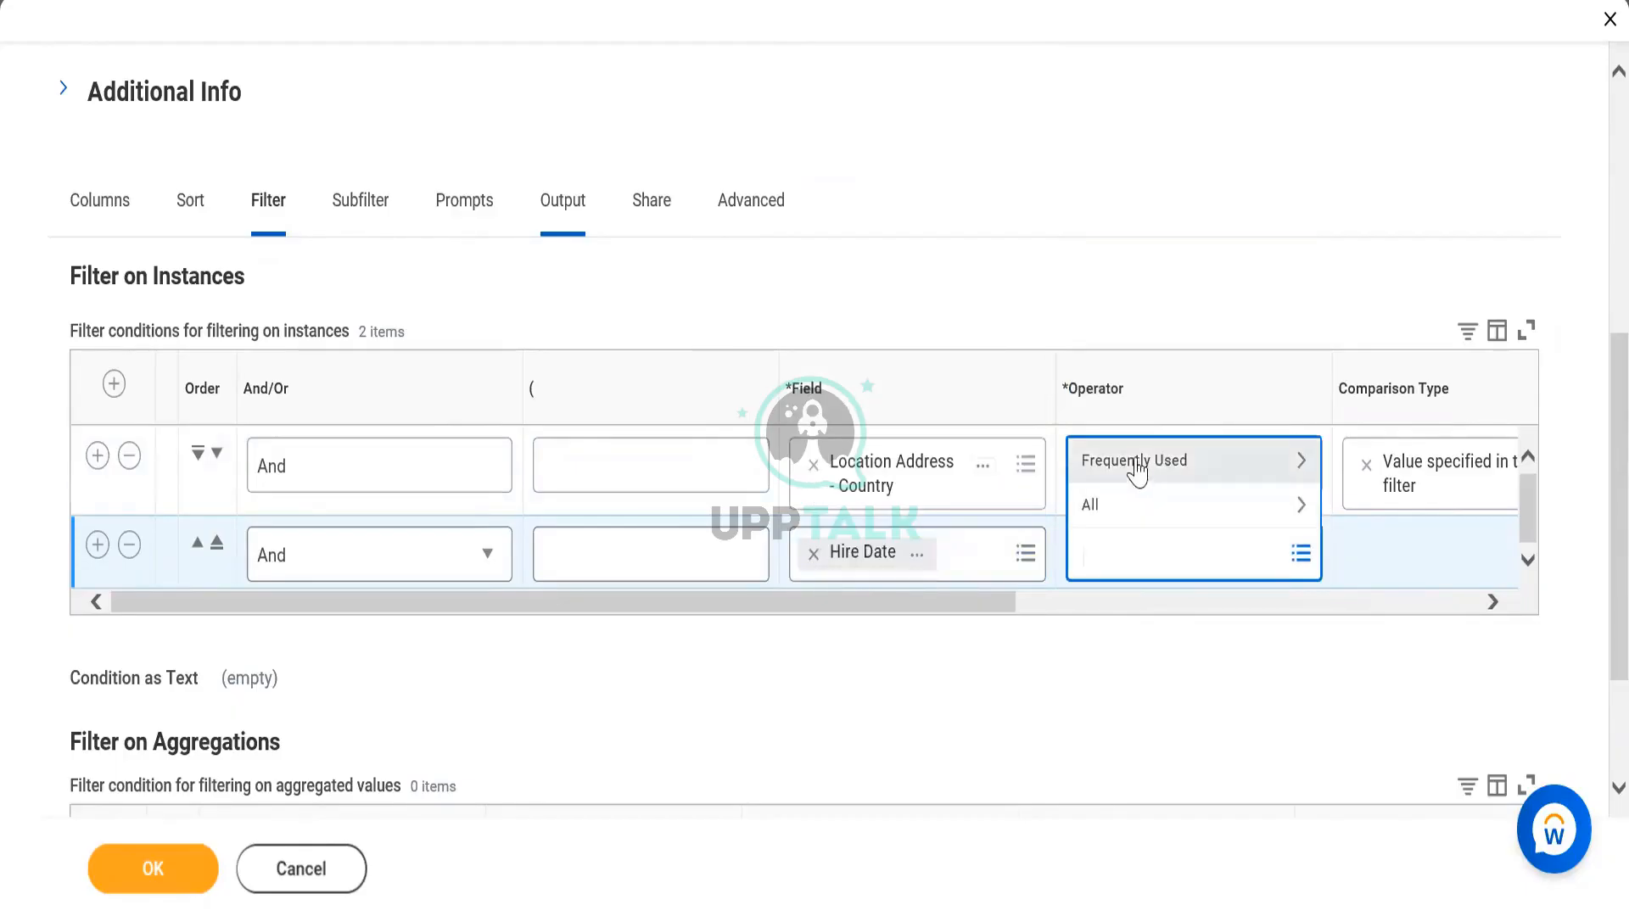
click(1138, 469)
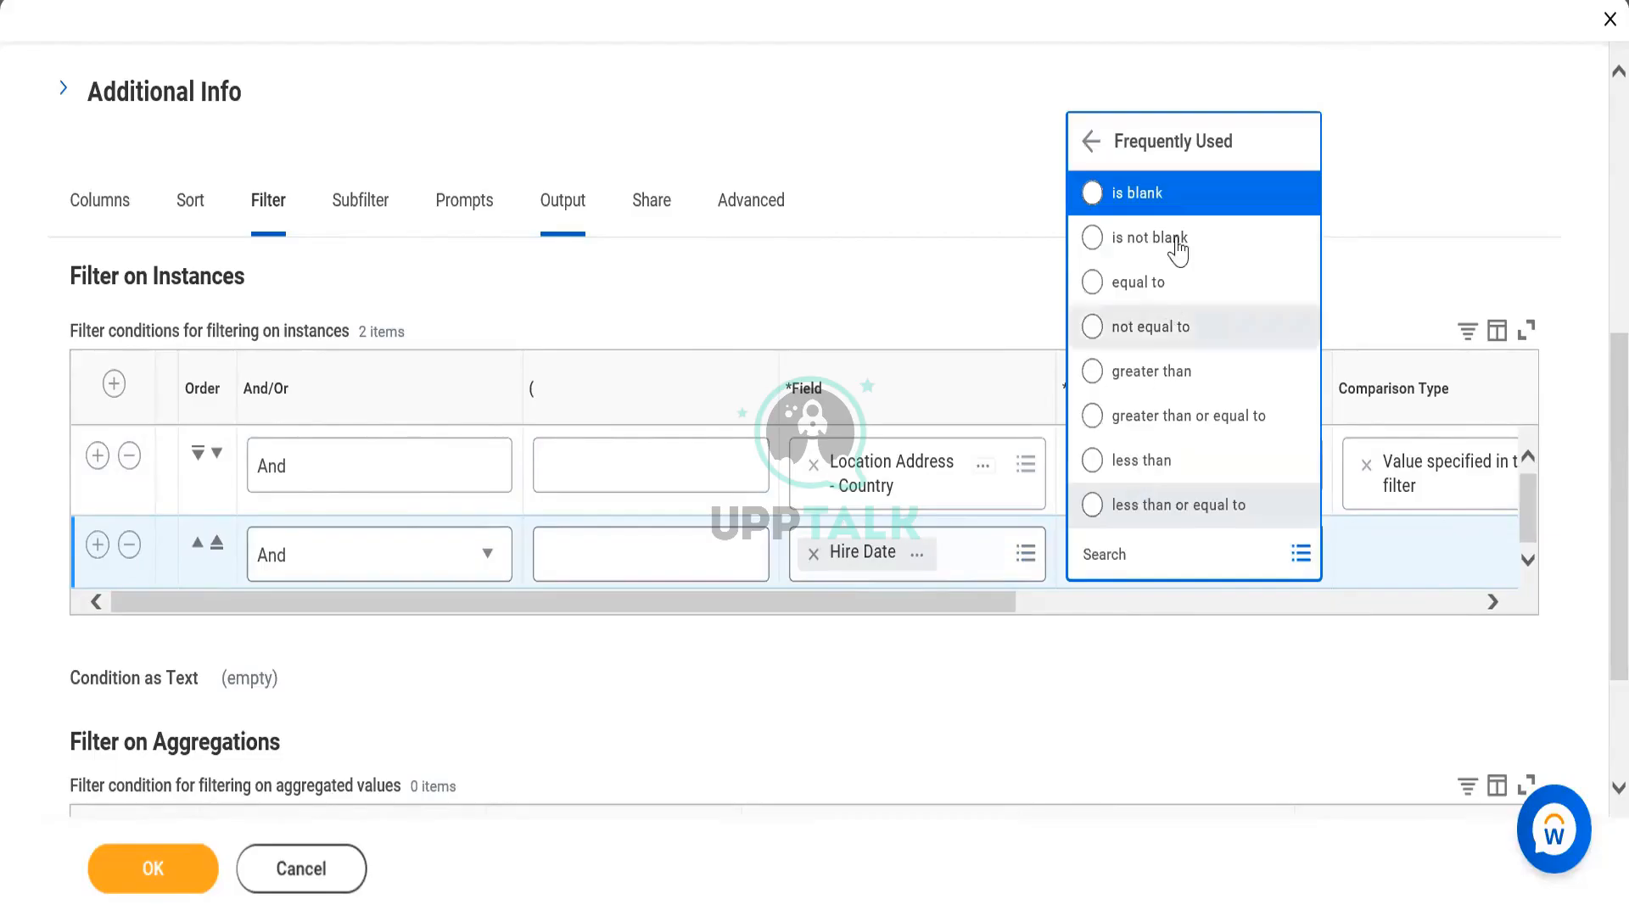
click(1228, 440)
click(1106, 624)
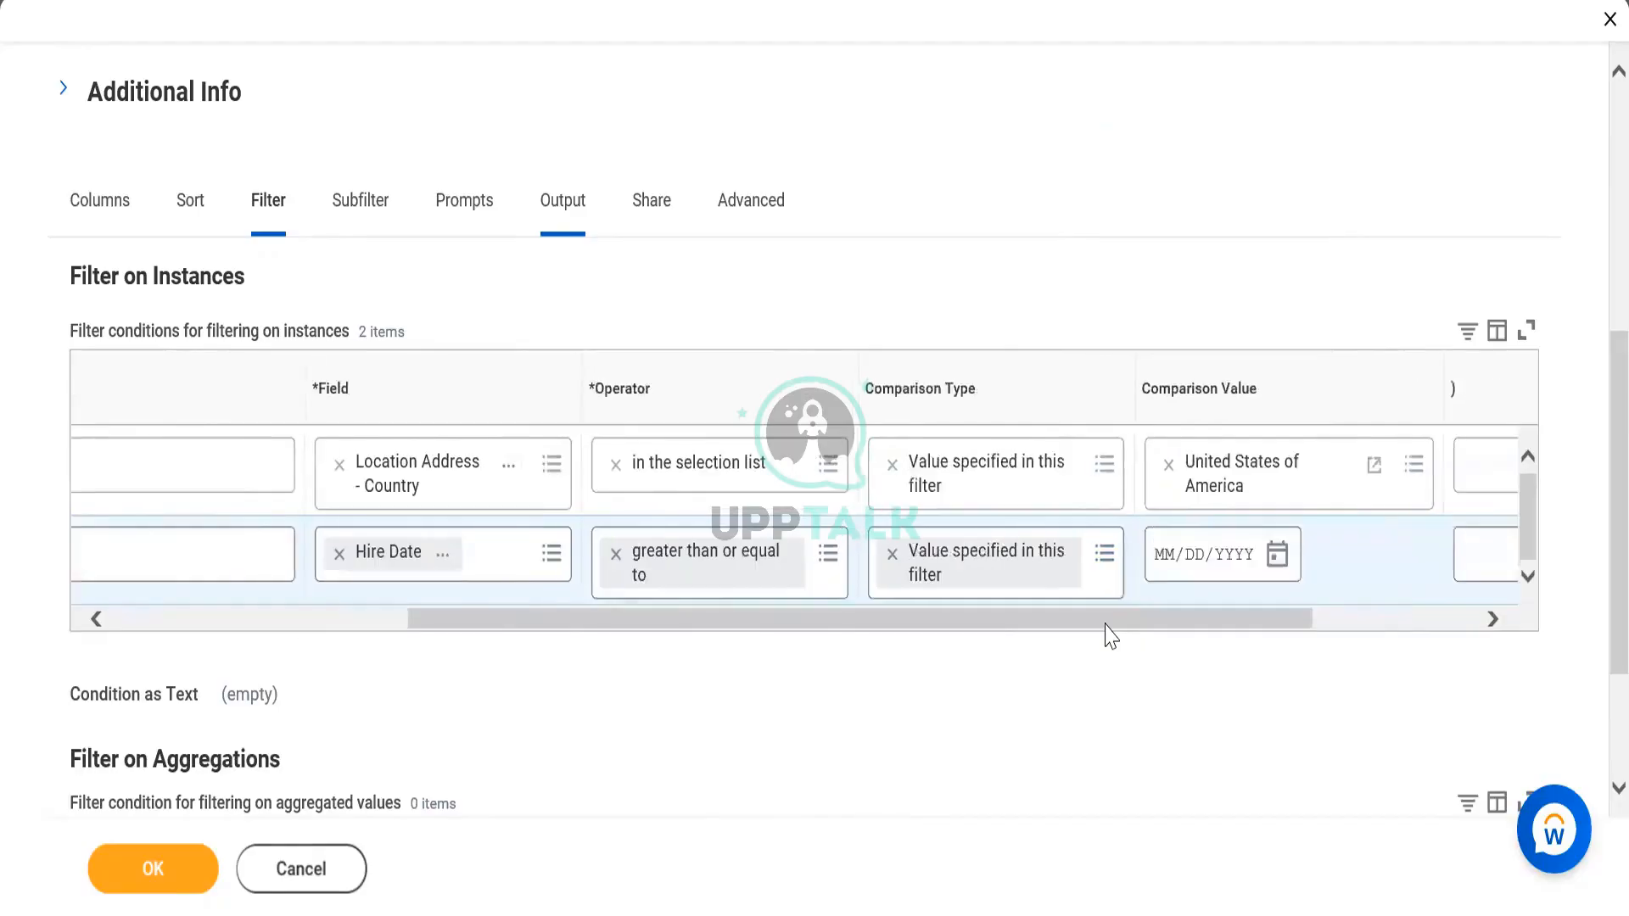
click(905, 566)
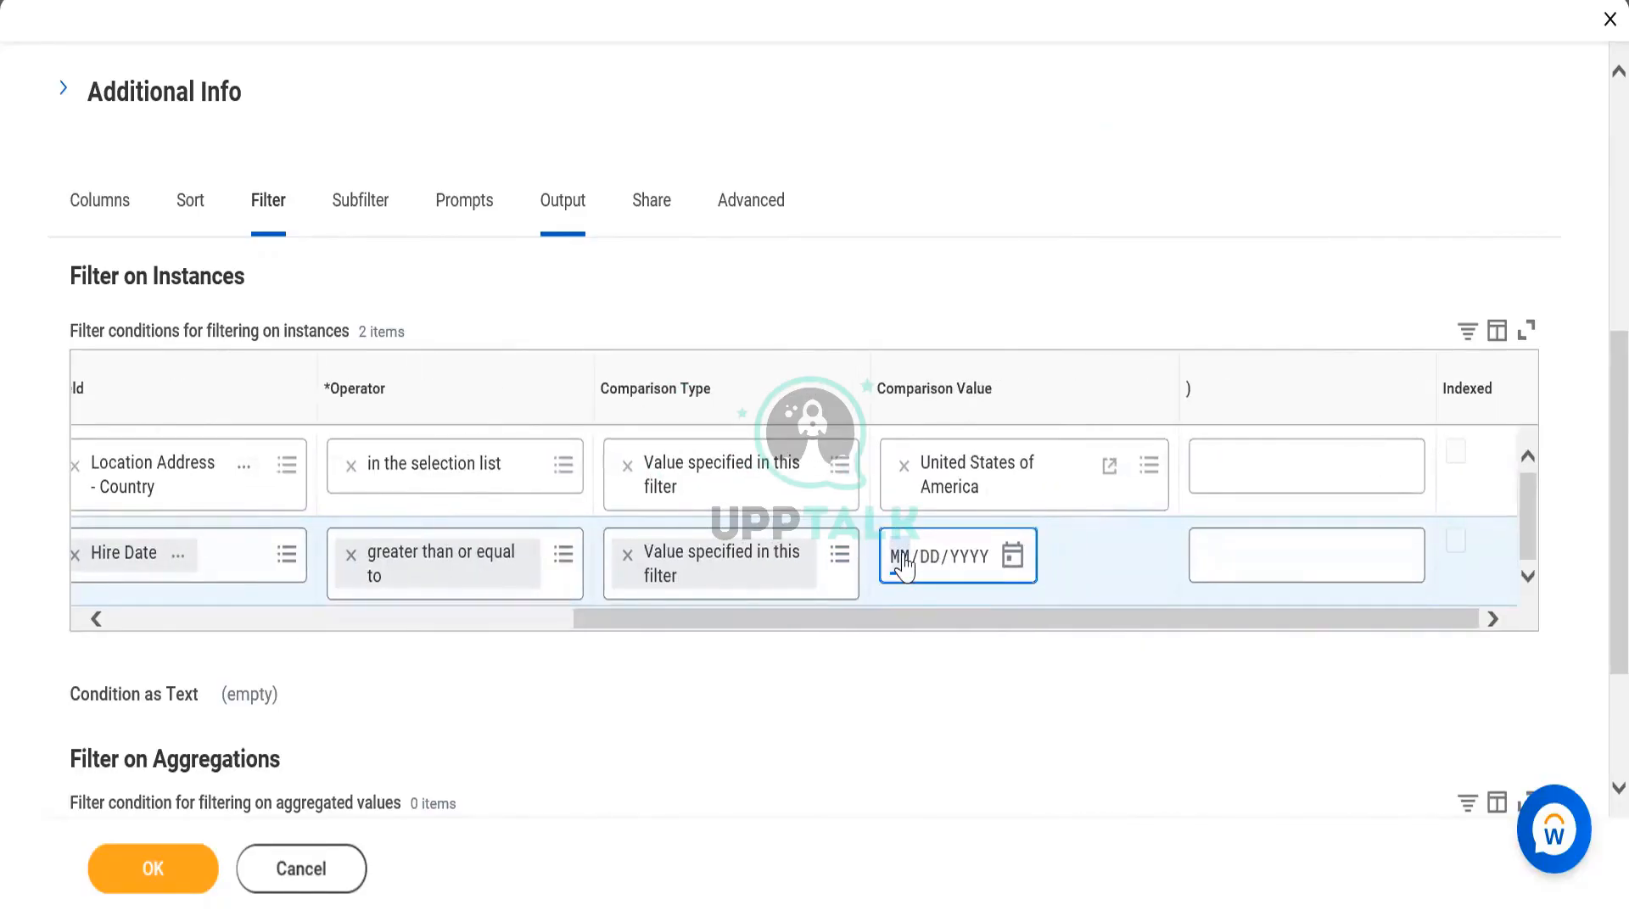
text(01/01/00021)
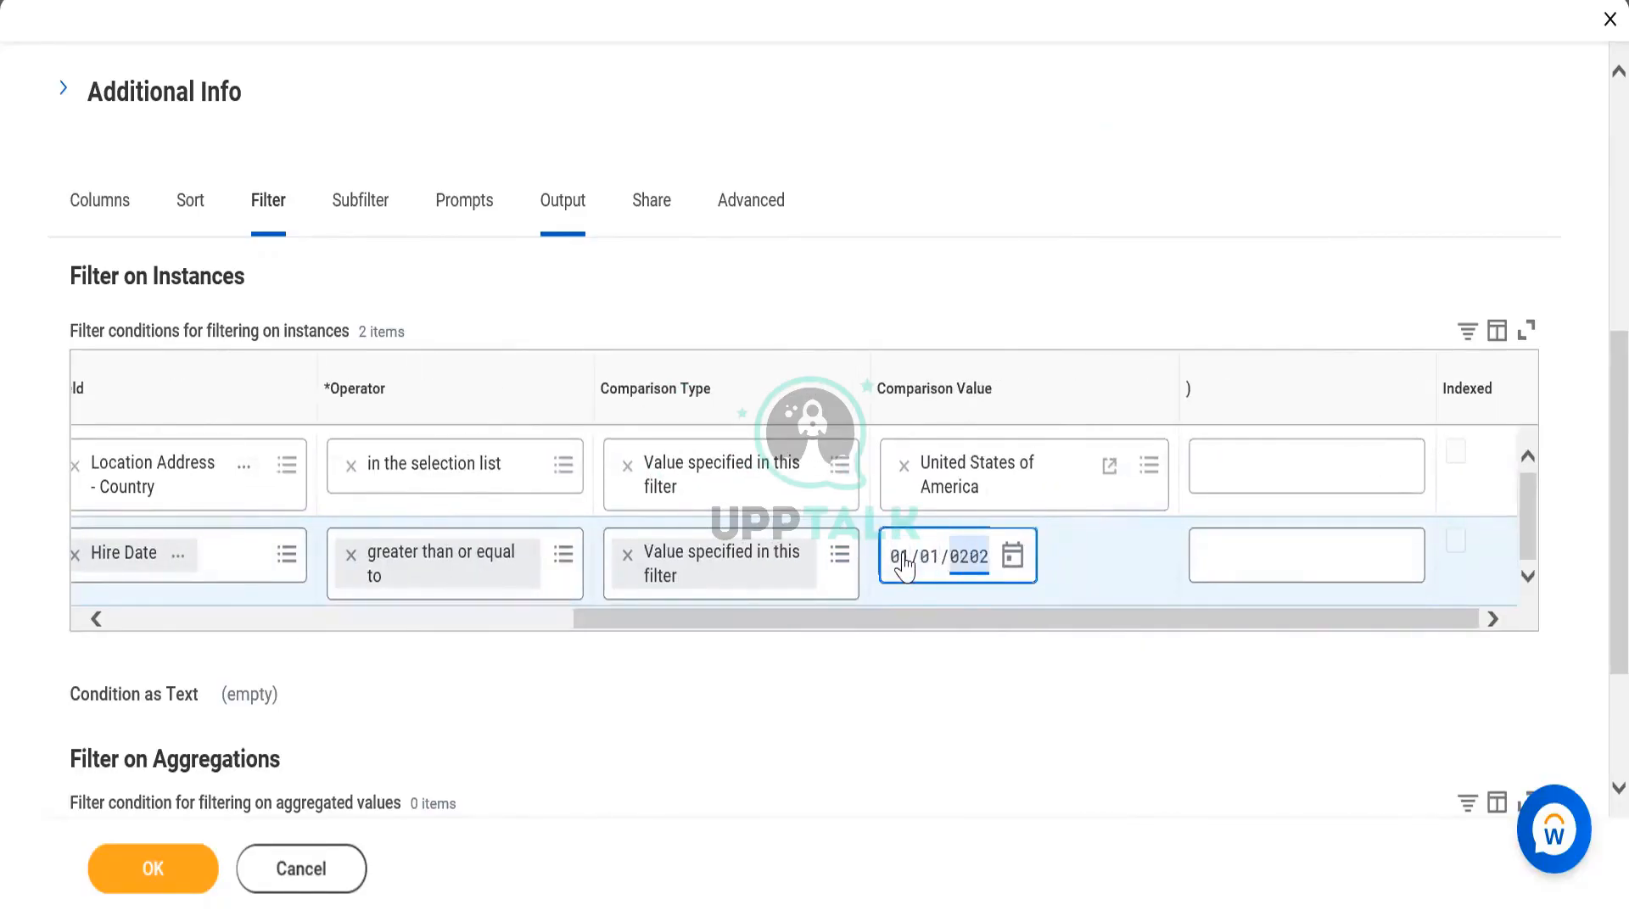
Step: Group the two filter conditions with an opening parenthesis on the country row and a closing parenthesis on the Hire Date row
click(346, 619)
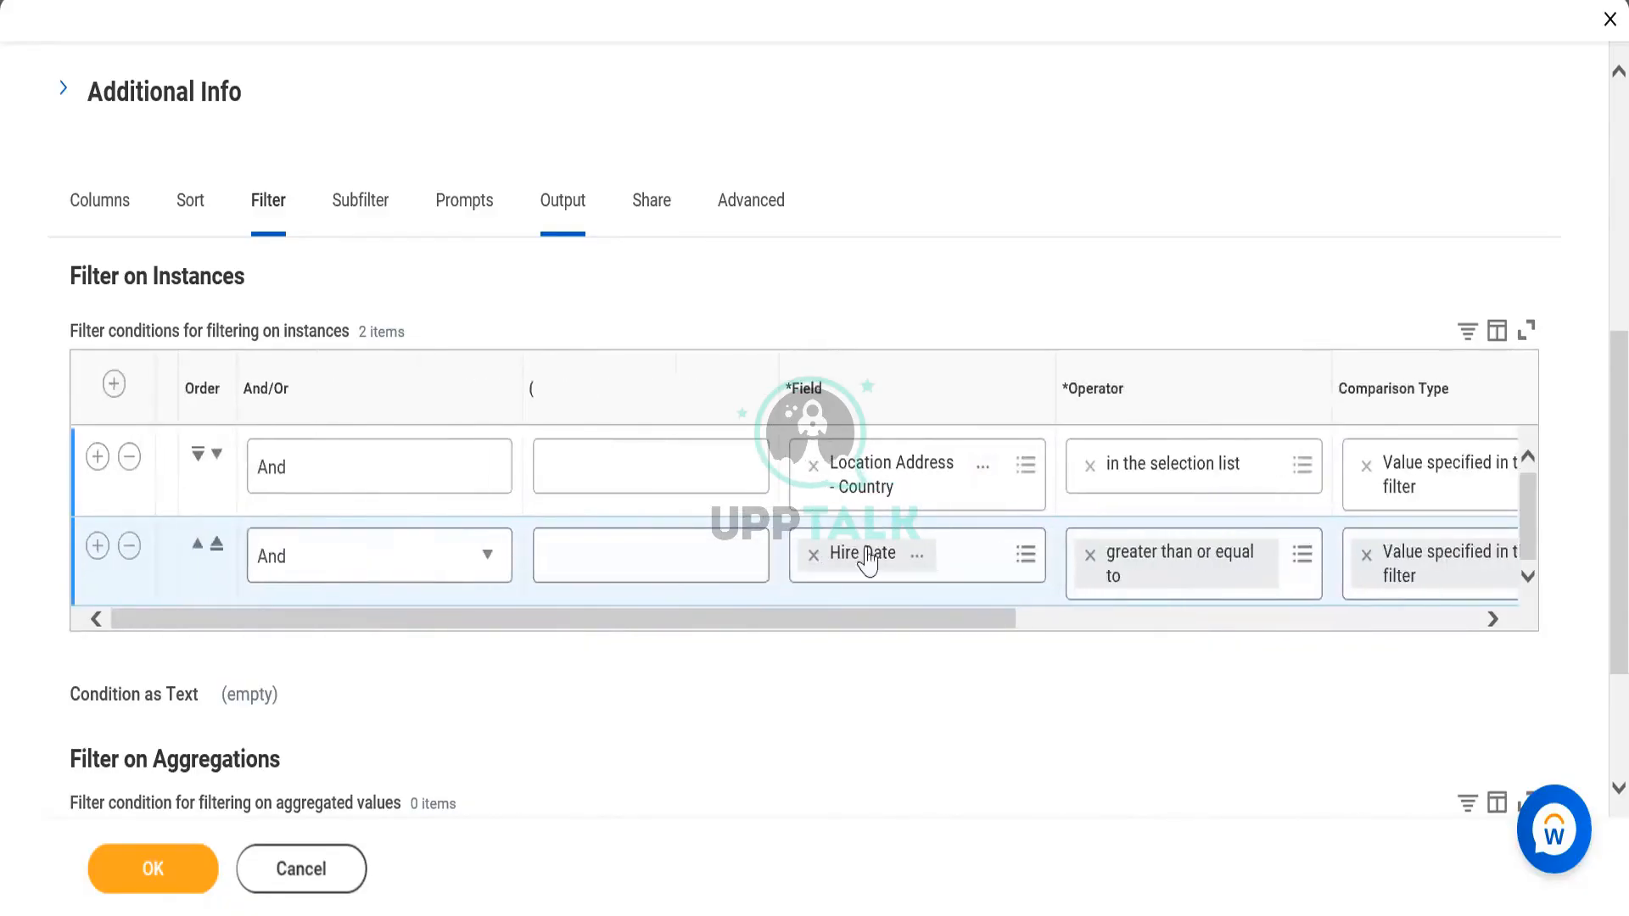
click(711, 466)
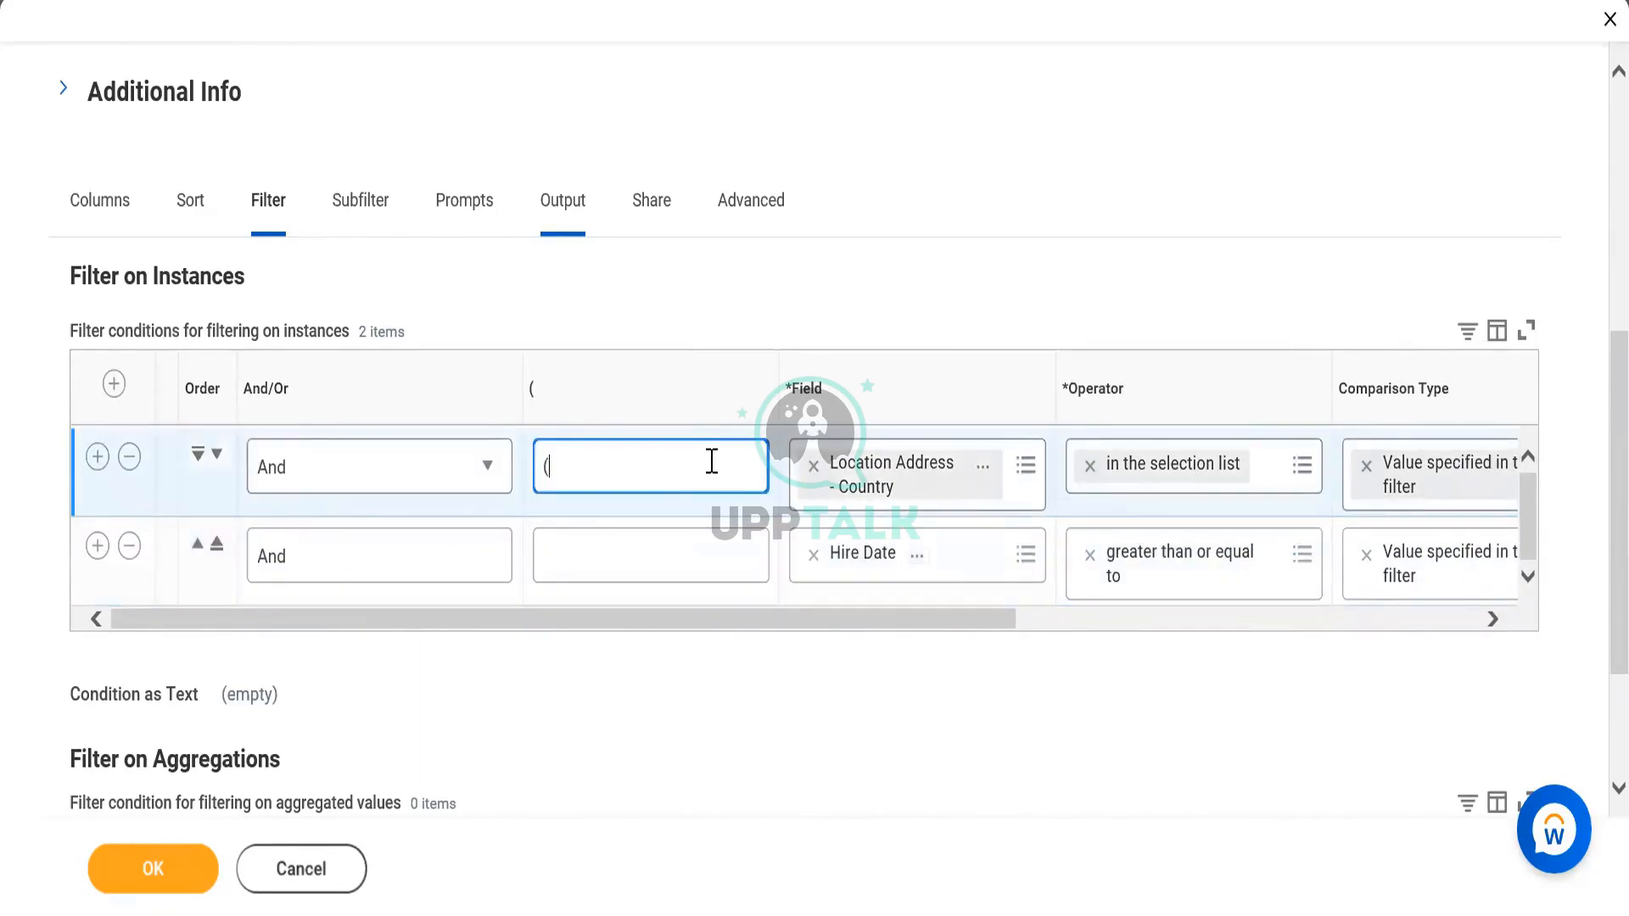
click(1069, 625)
click(1272, 568)
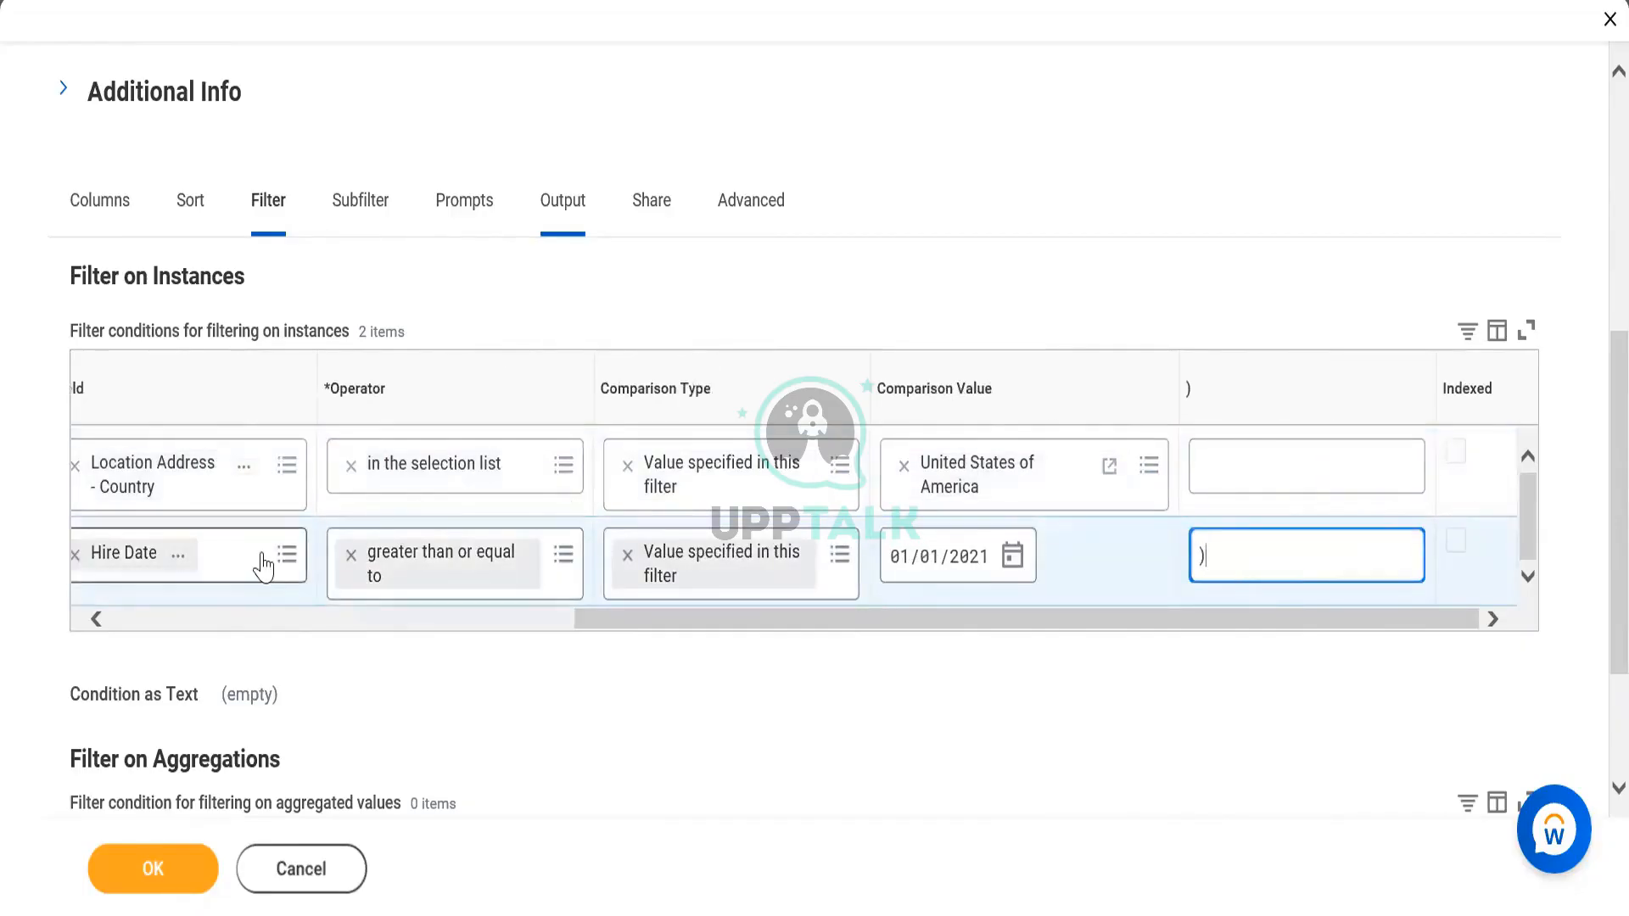
click(302, 620)
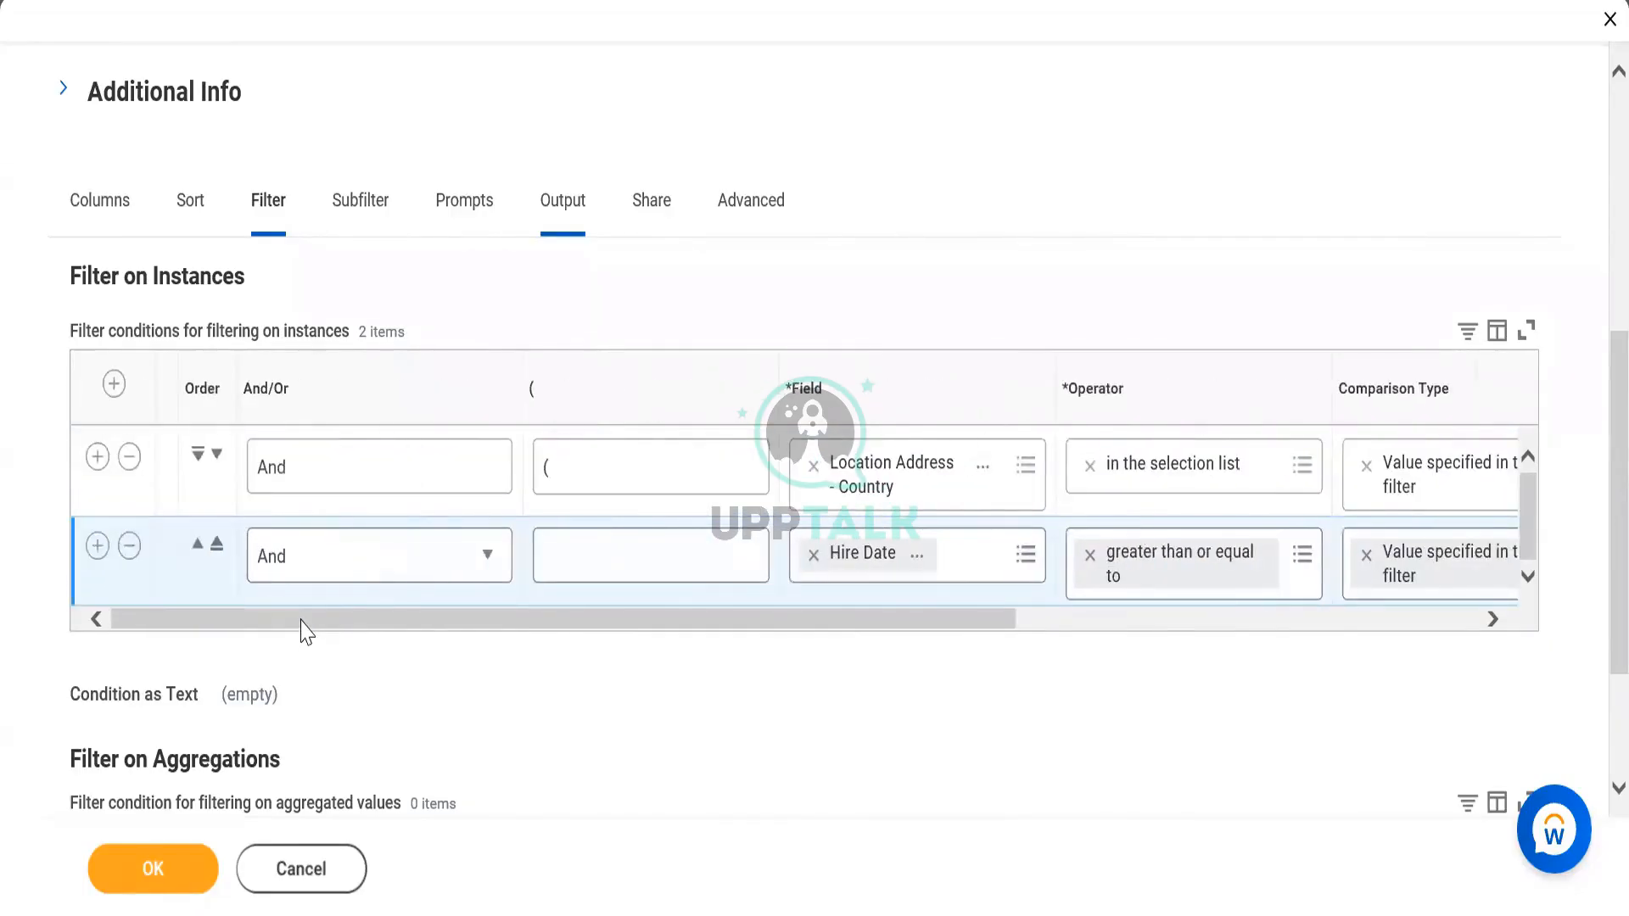
Step: Add a third And filter condition below the Hire Date row, using the Location Address - Country field
click(95, 550)
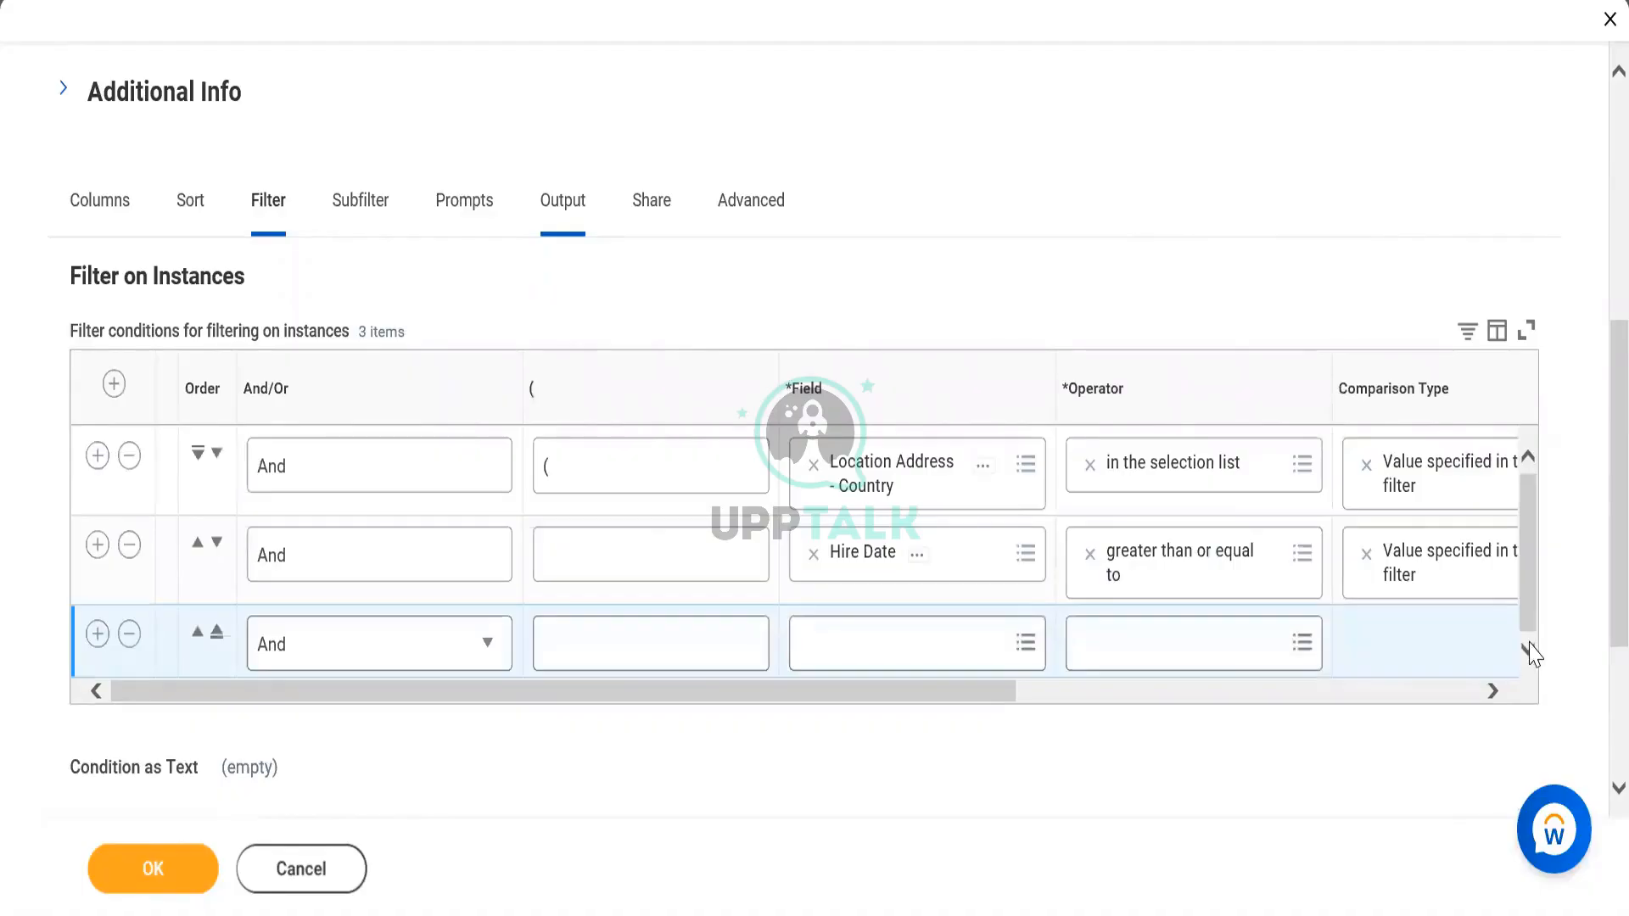
click(913, 654)
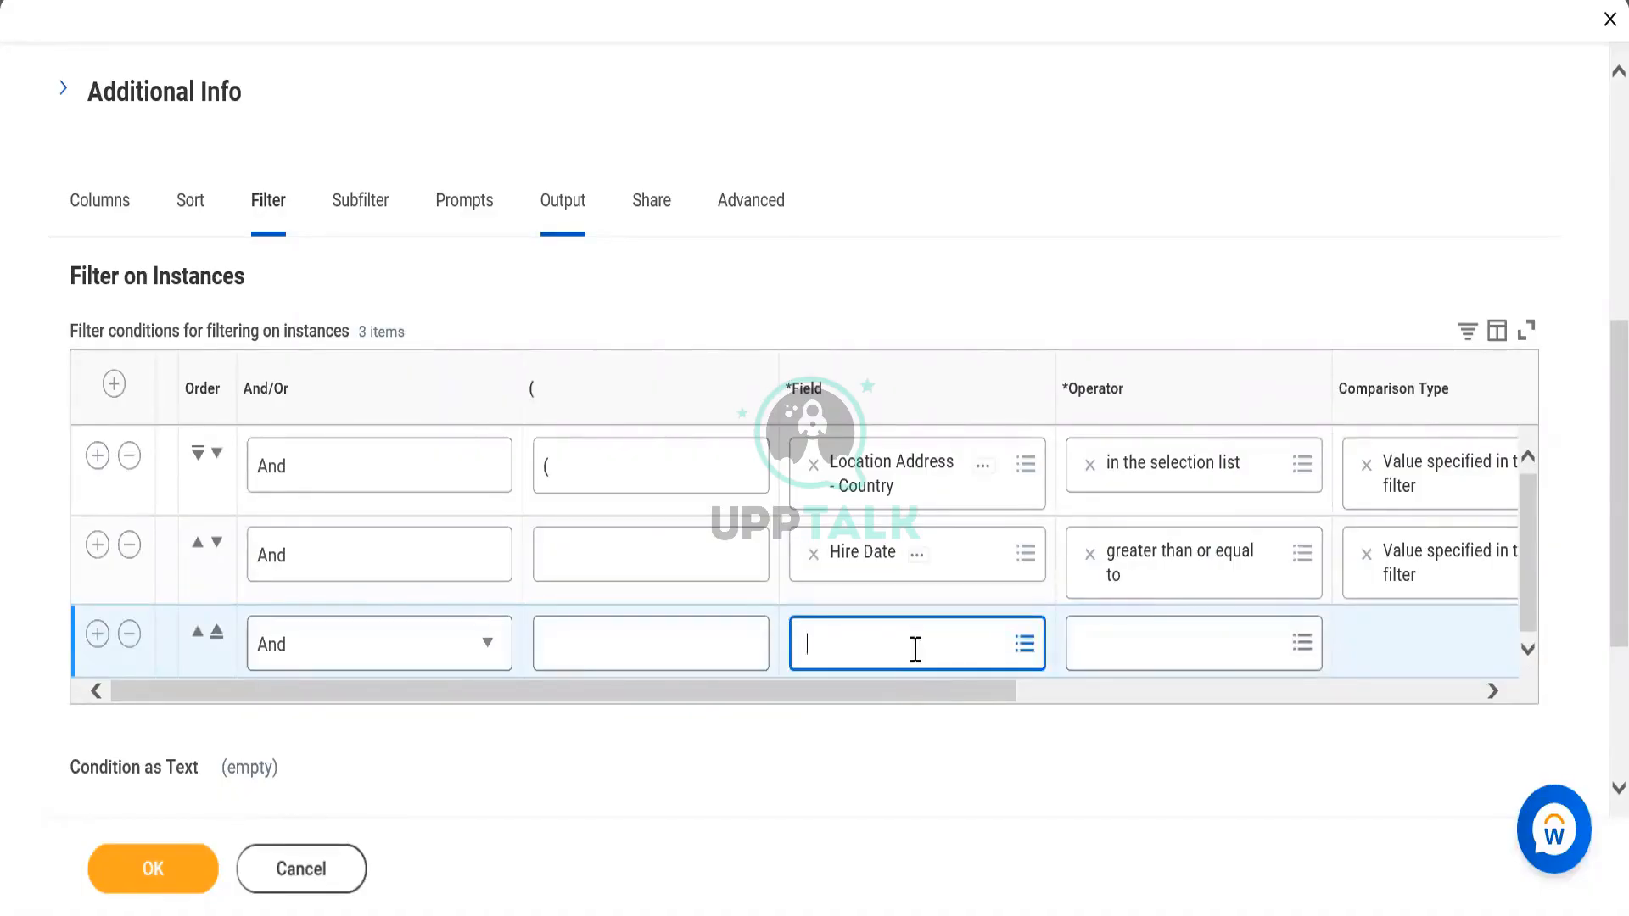
text(Location address country)
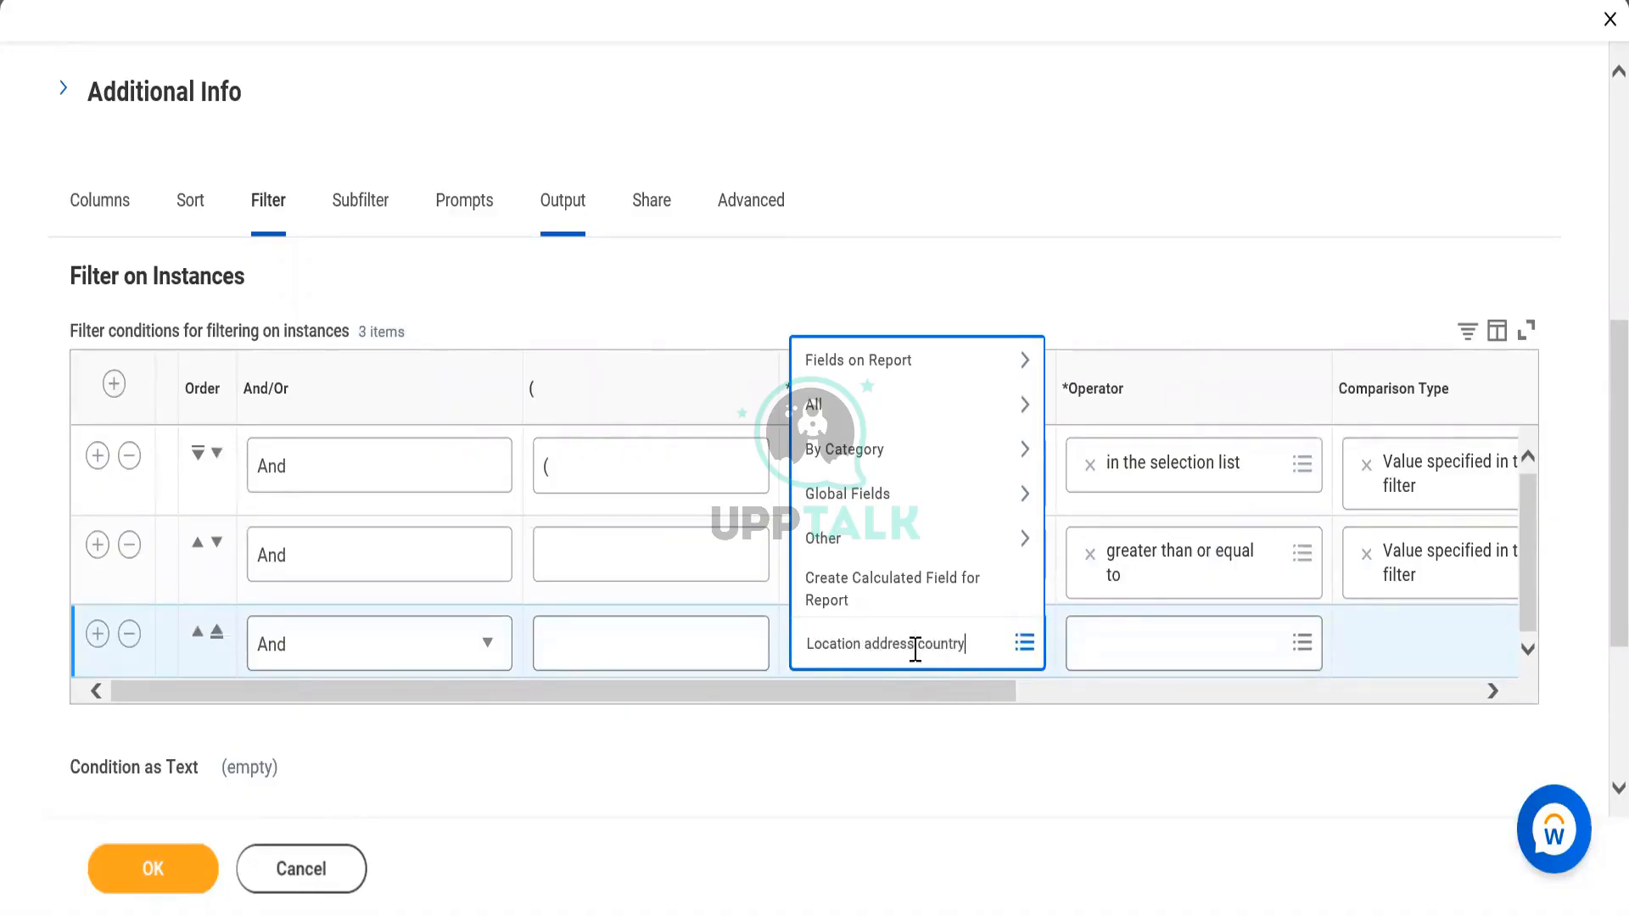
key(Return)
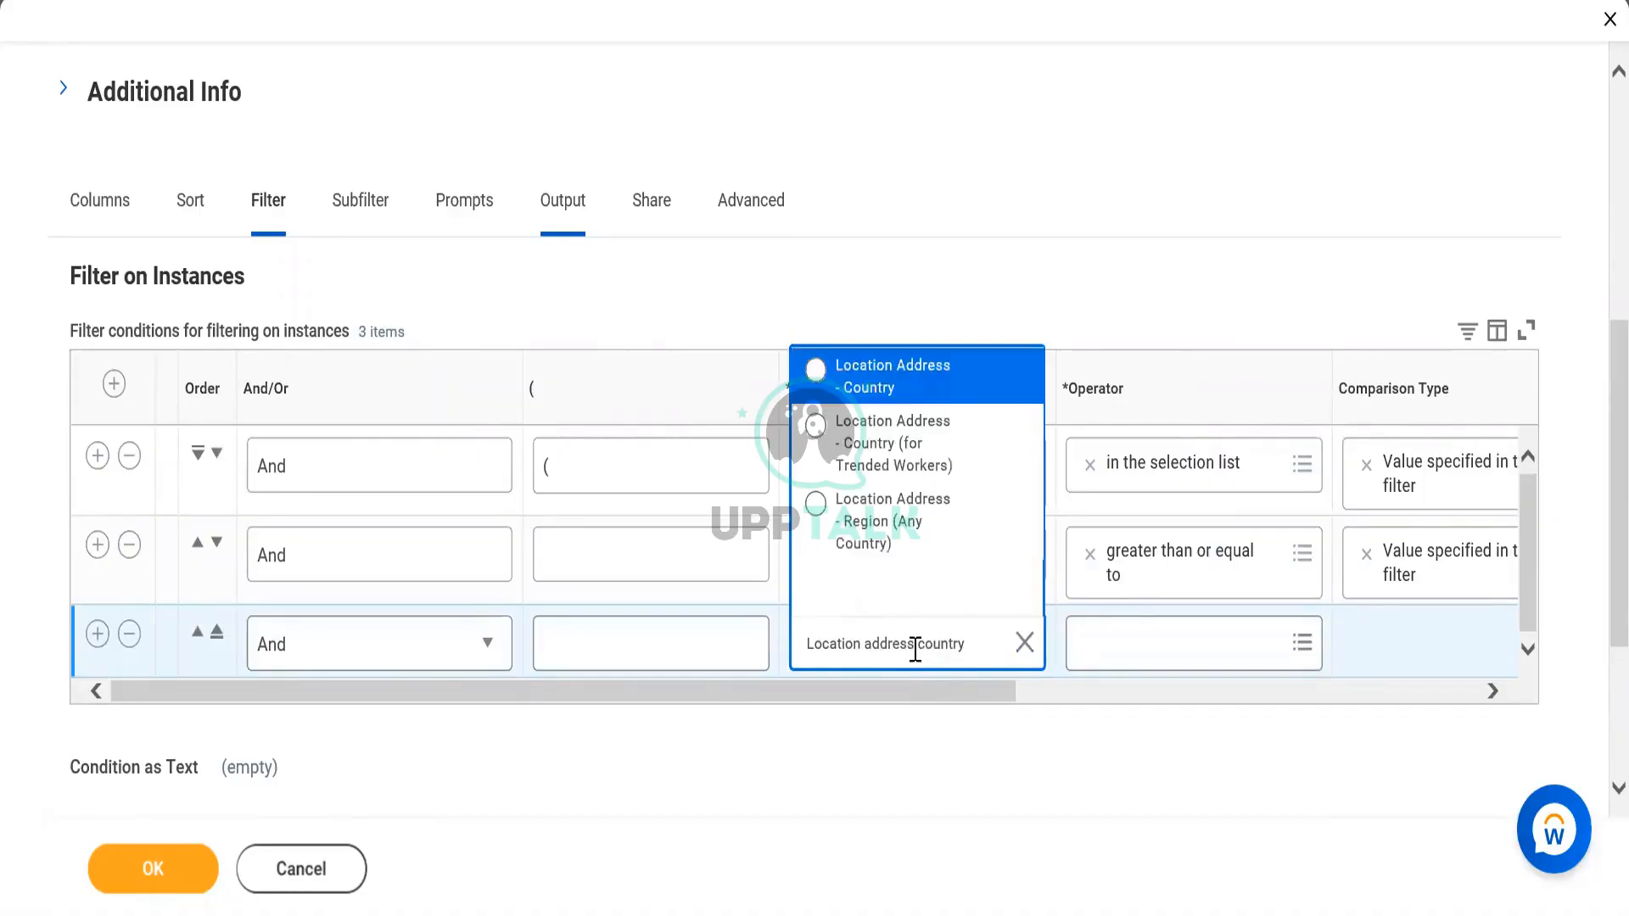
click(908, 450)
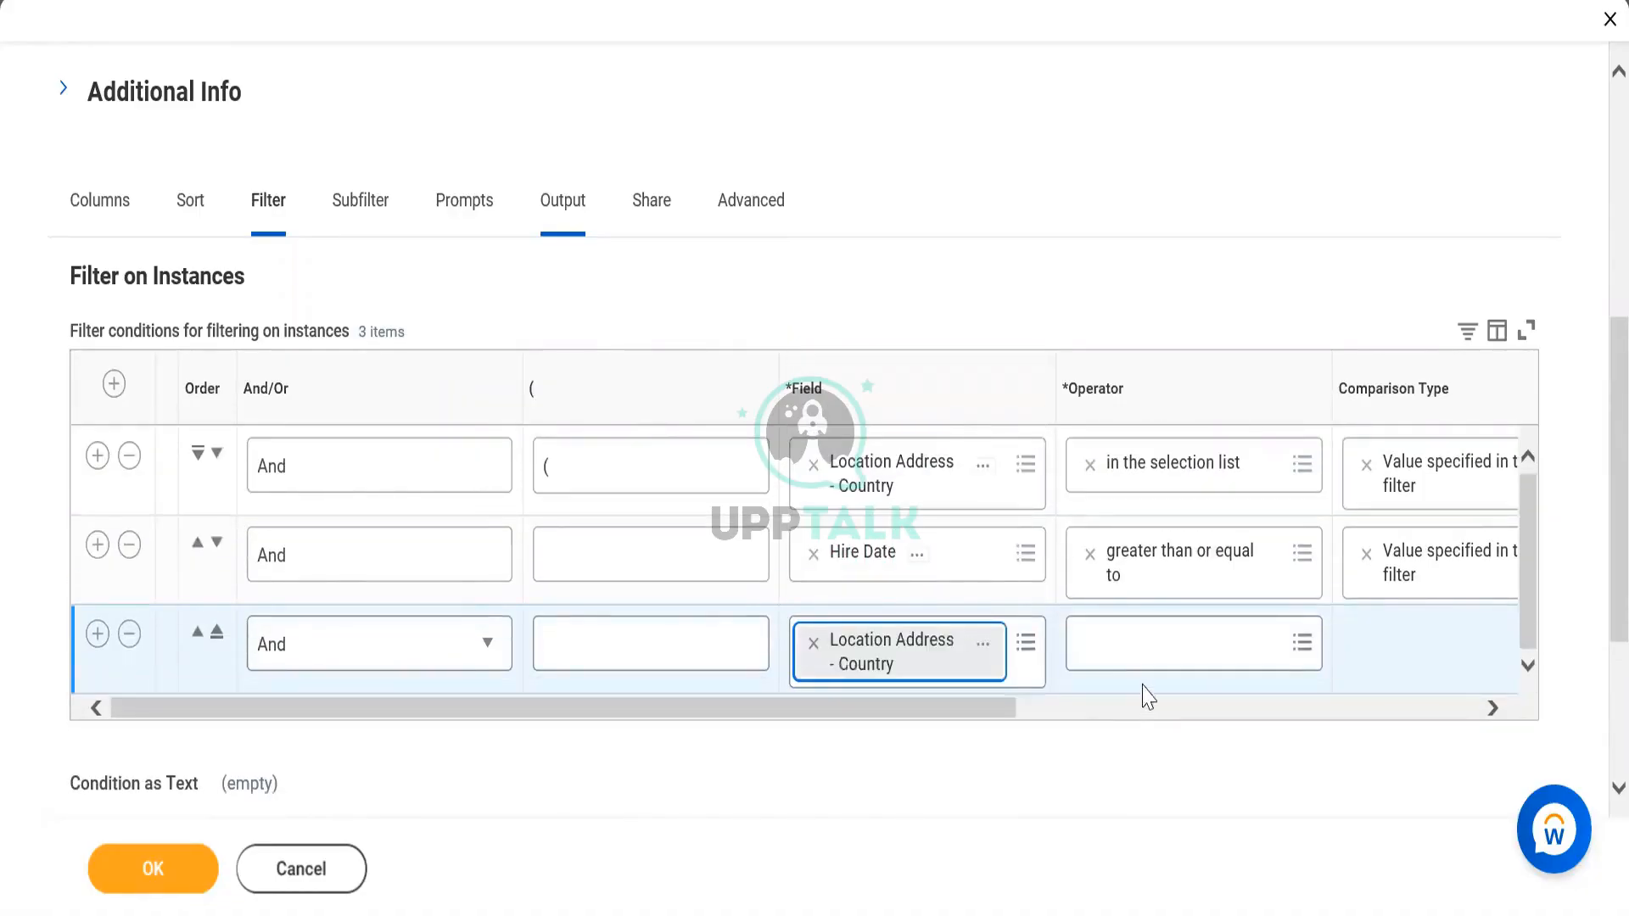
Step: Set the third filter condition's operator to not in the selection list
click(1150, 665)
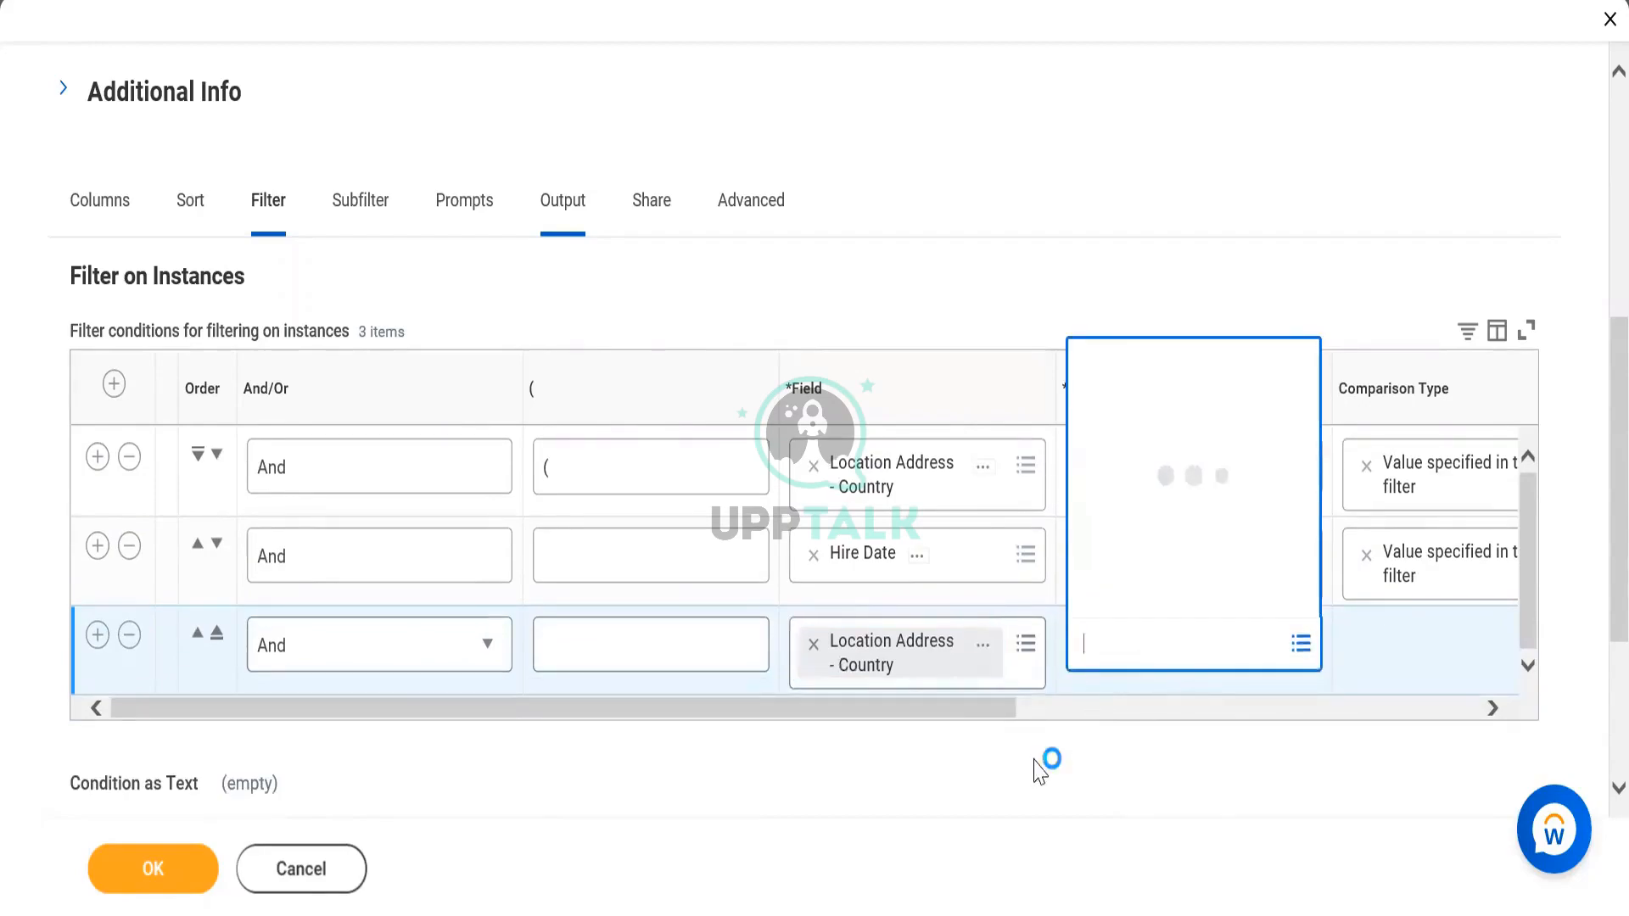
click(1033, 771)
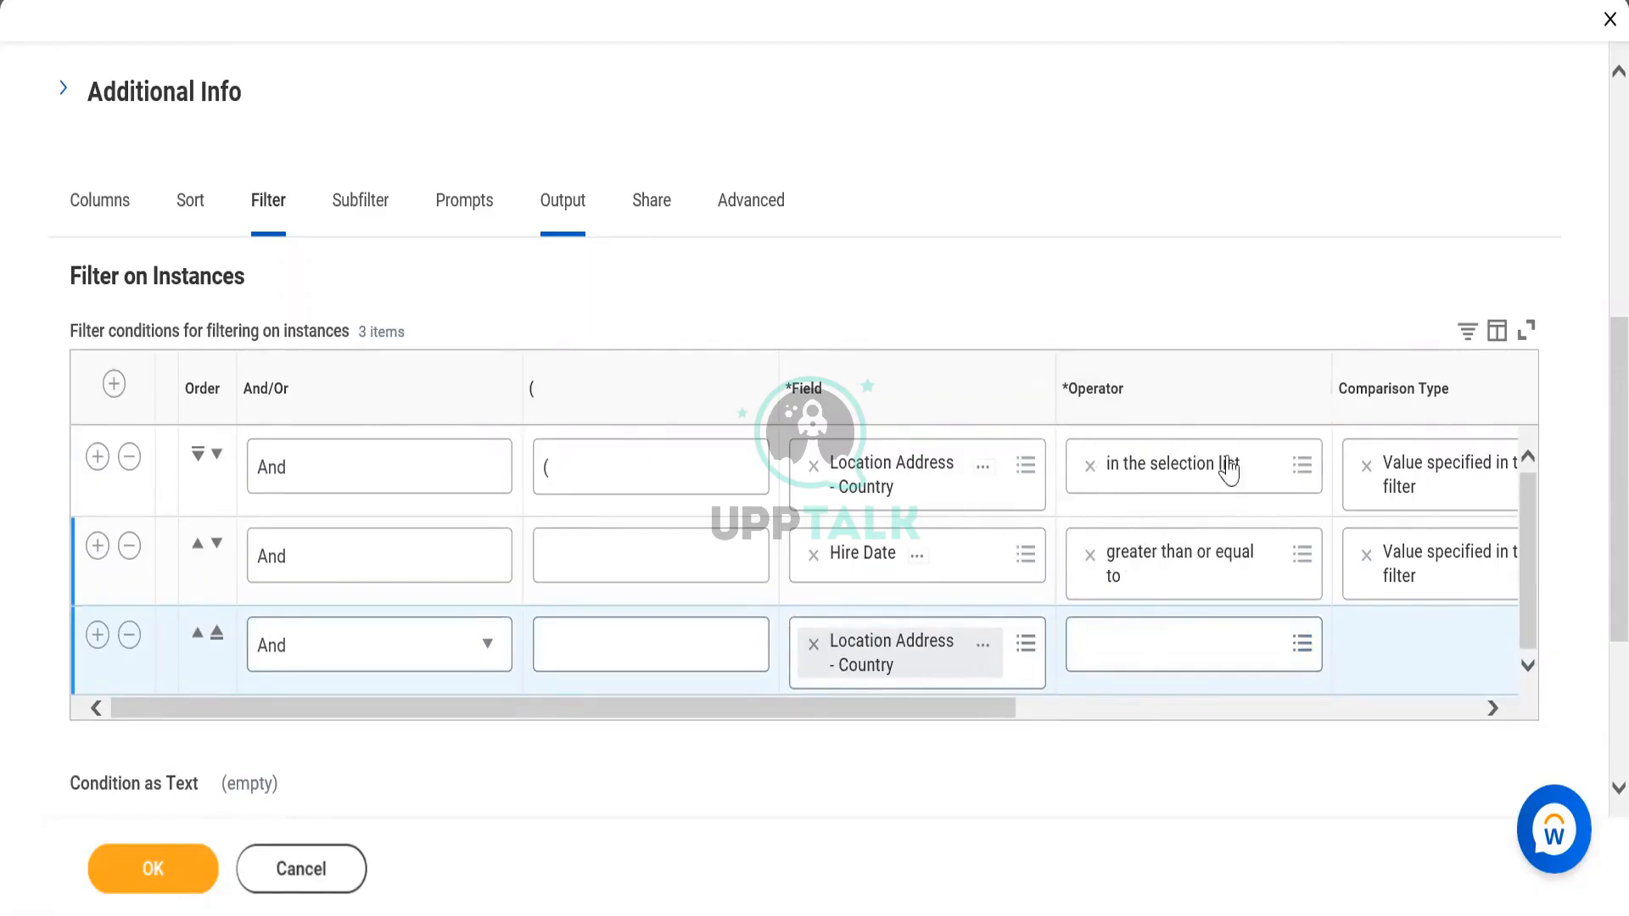
click(1493, 709)
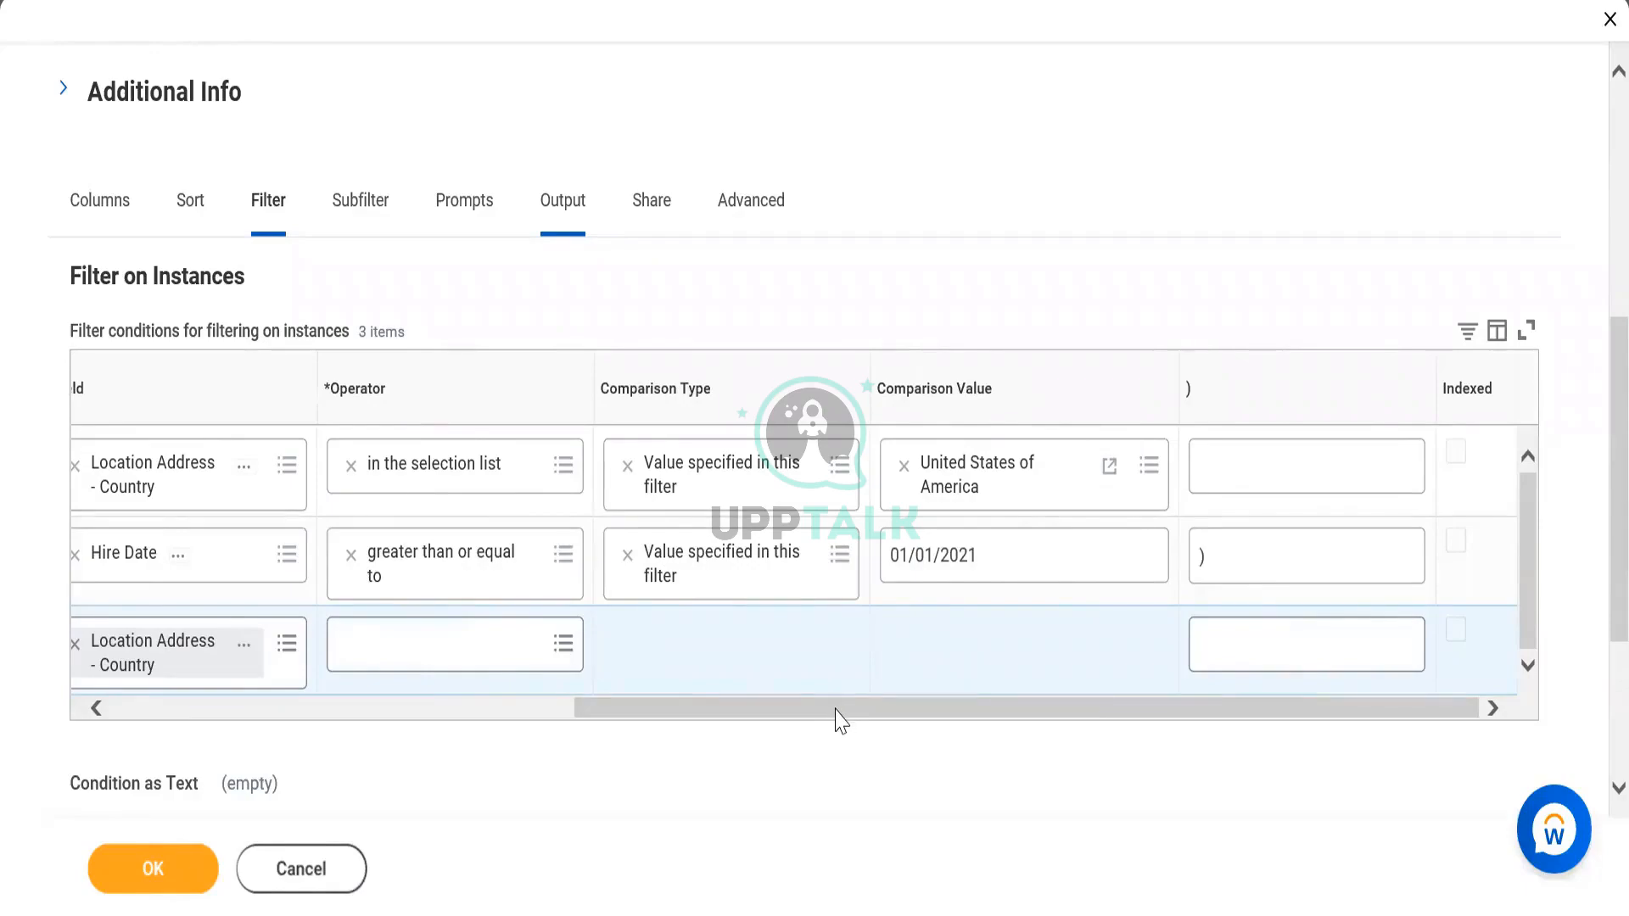
drag(836, 711, 674, 720)
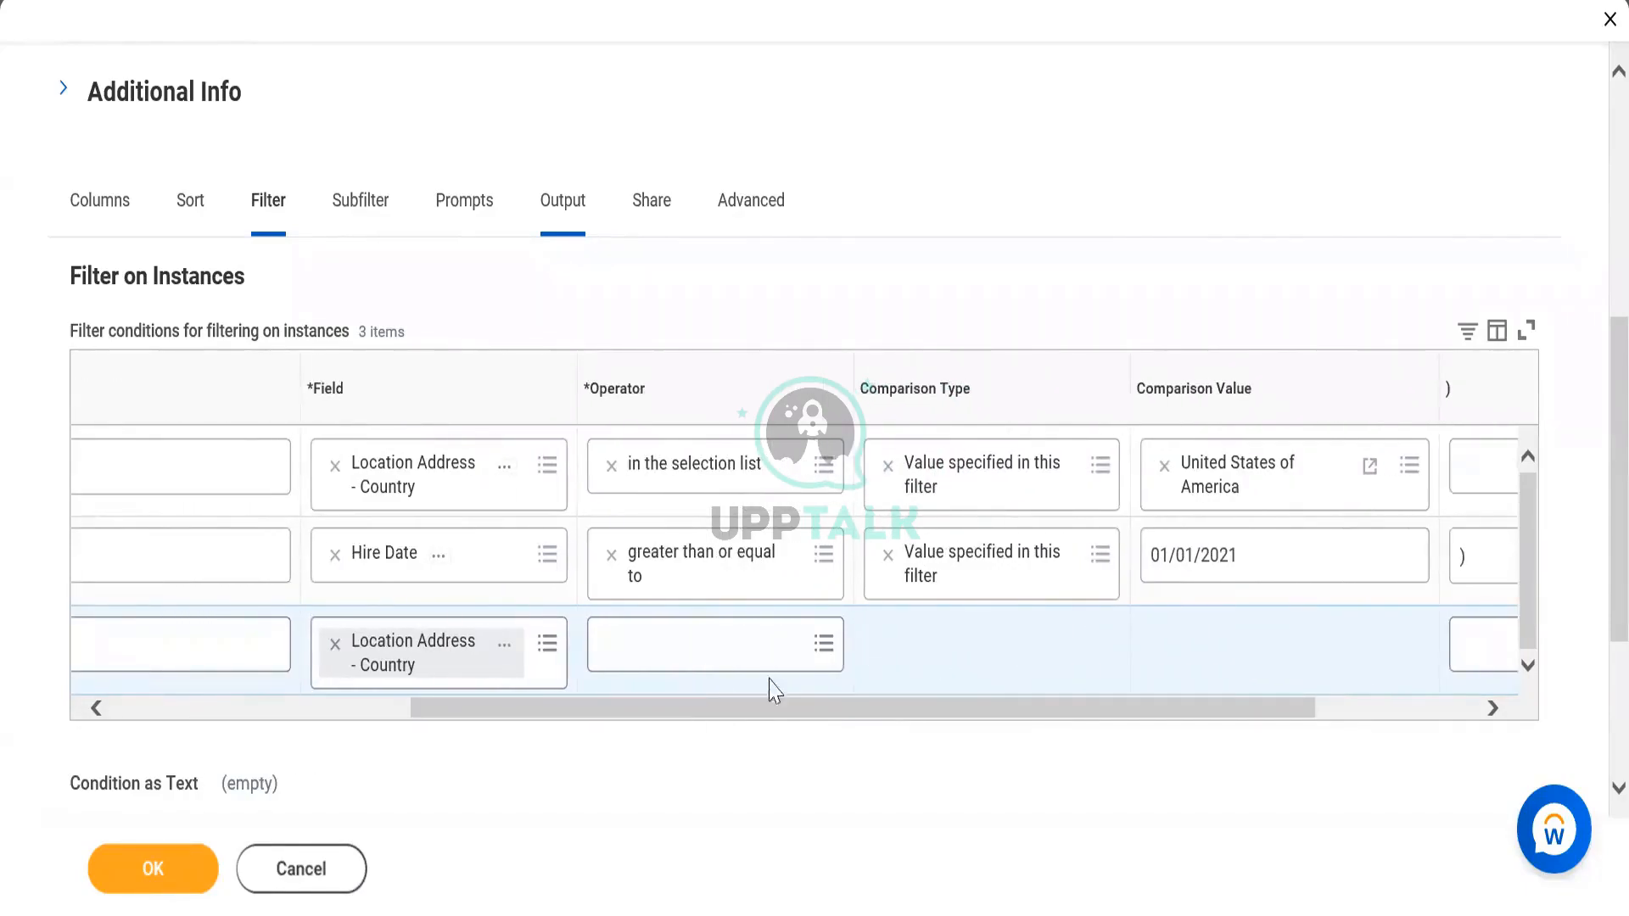
click(707, 648)
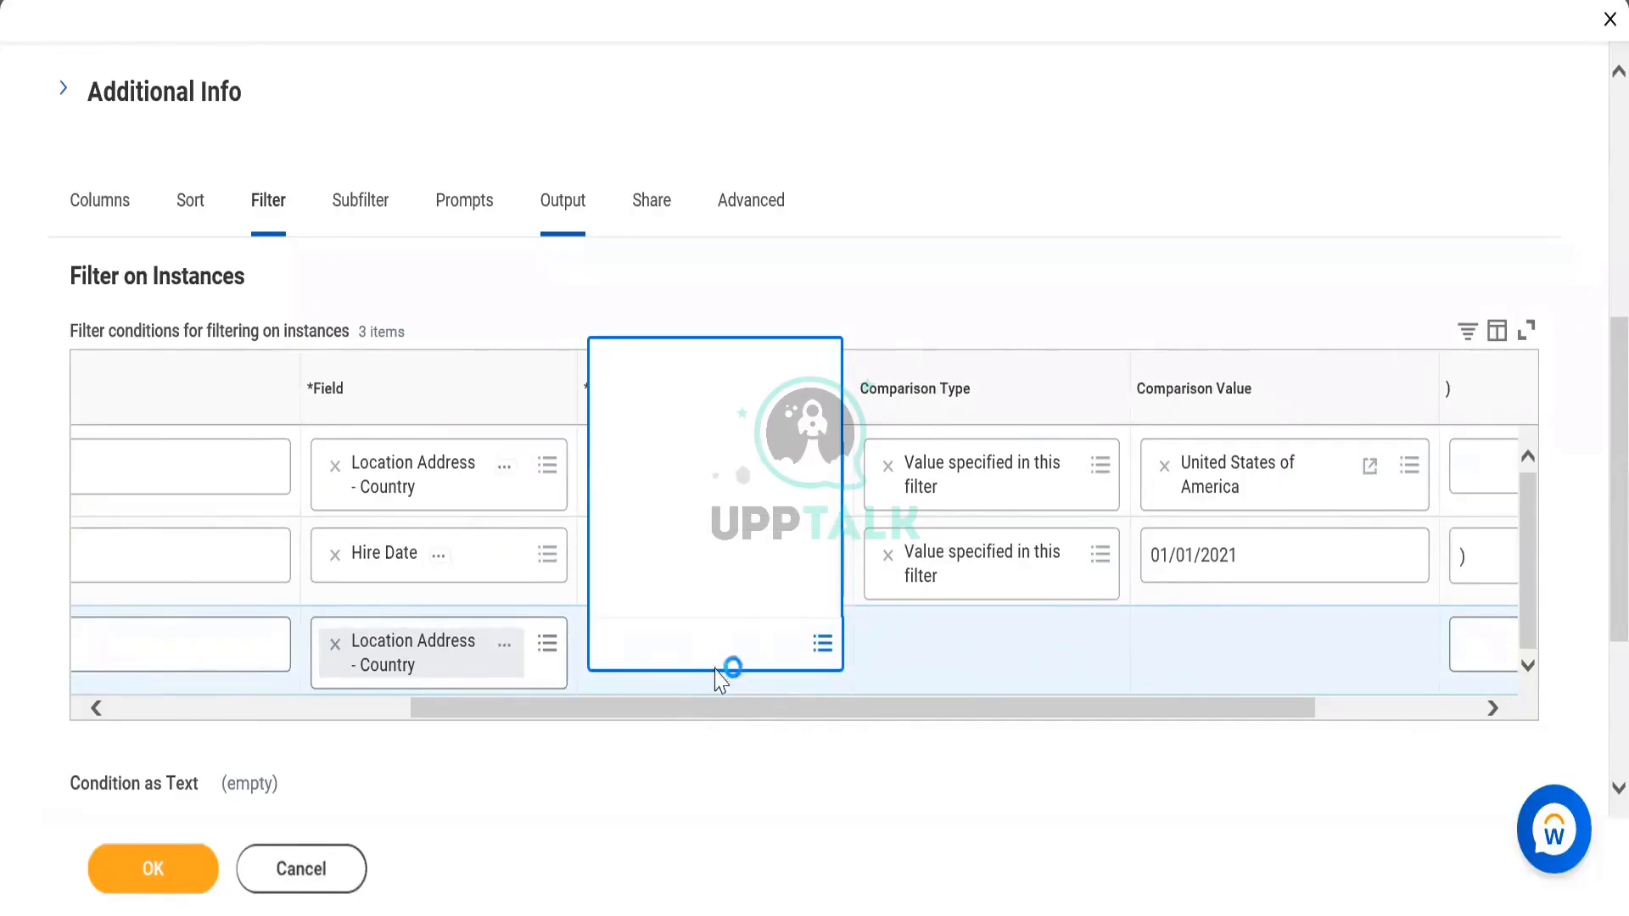
click(999, 676)
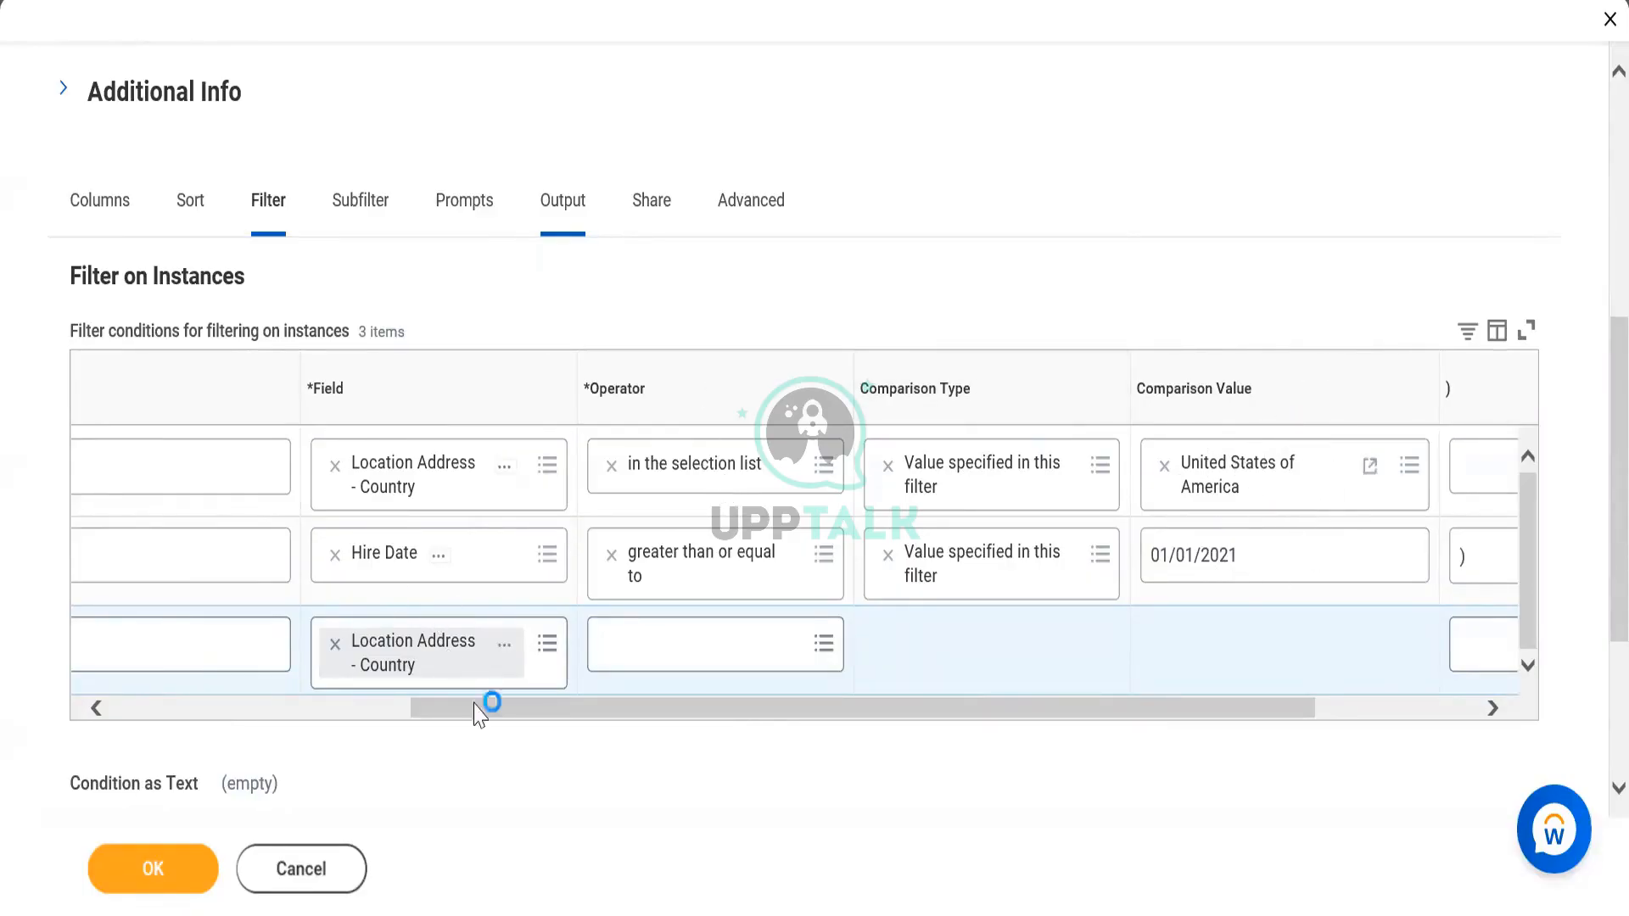
click(695, 647)
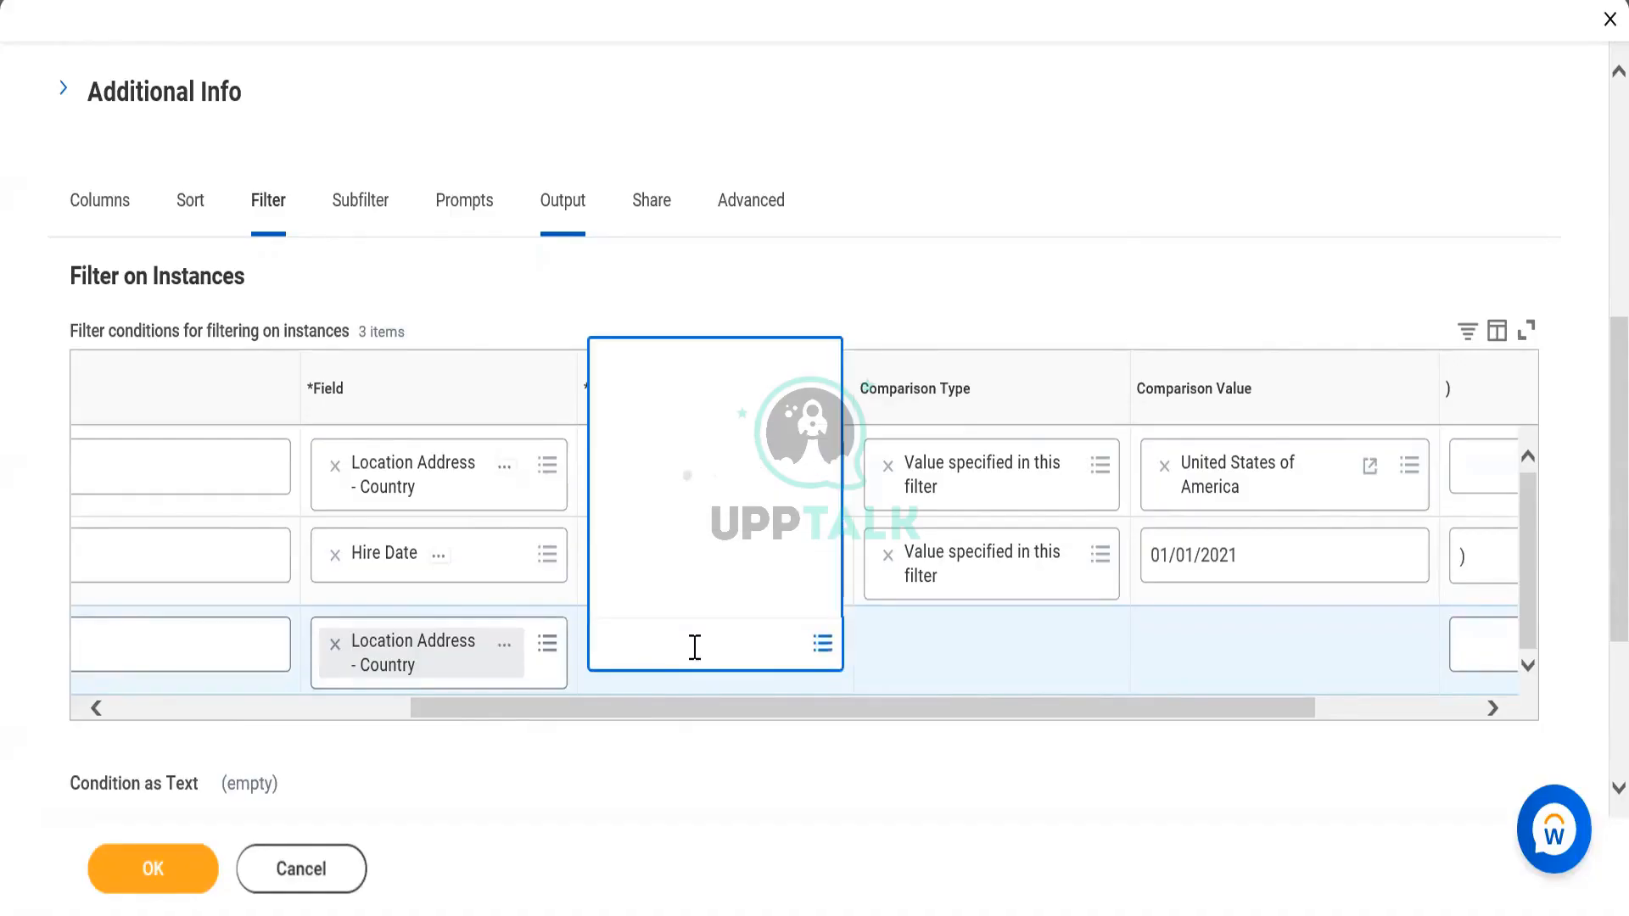
click(701, 556)
click(709, 514)
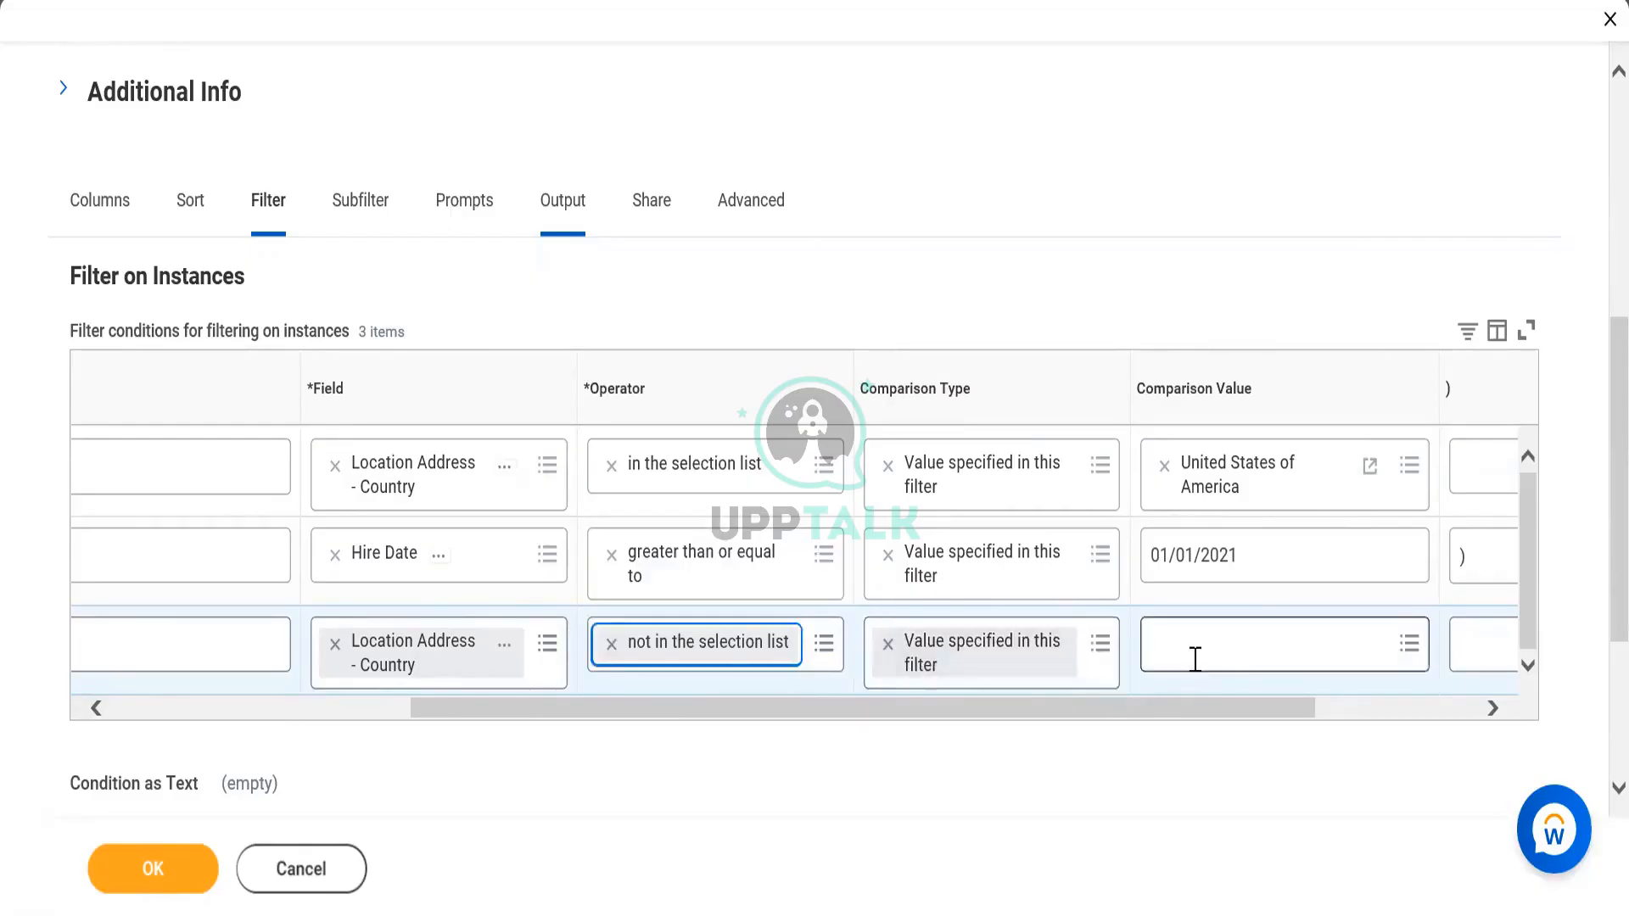
Step: Set the third filter condition's comparison value to United States of America
click(1194, 660)
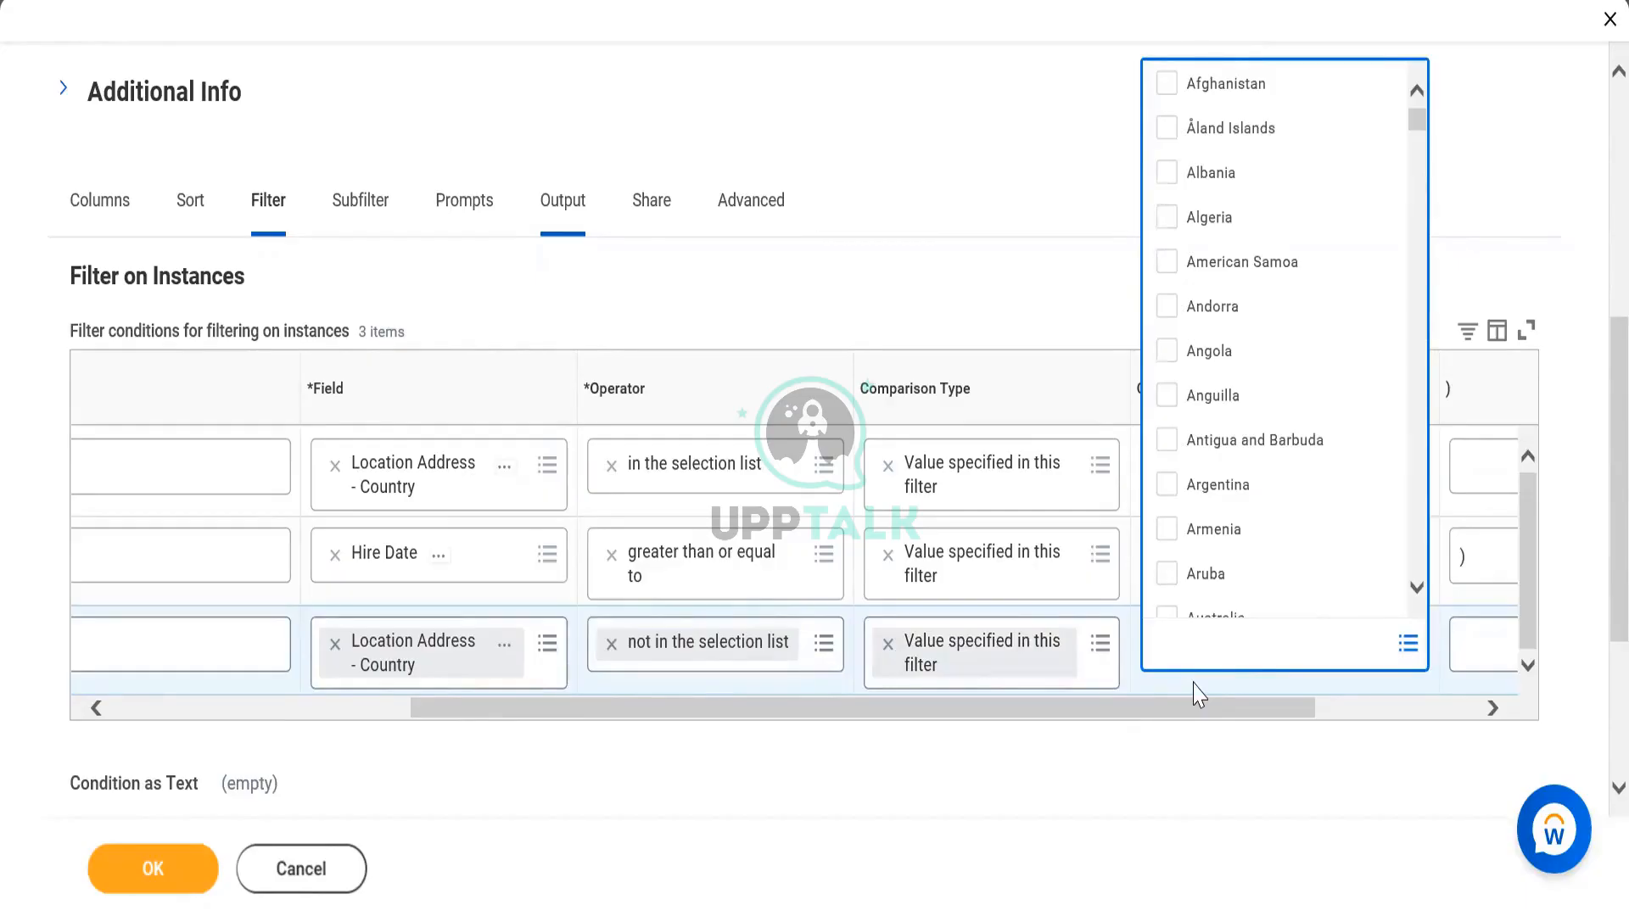
text(United)
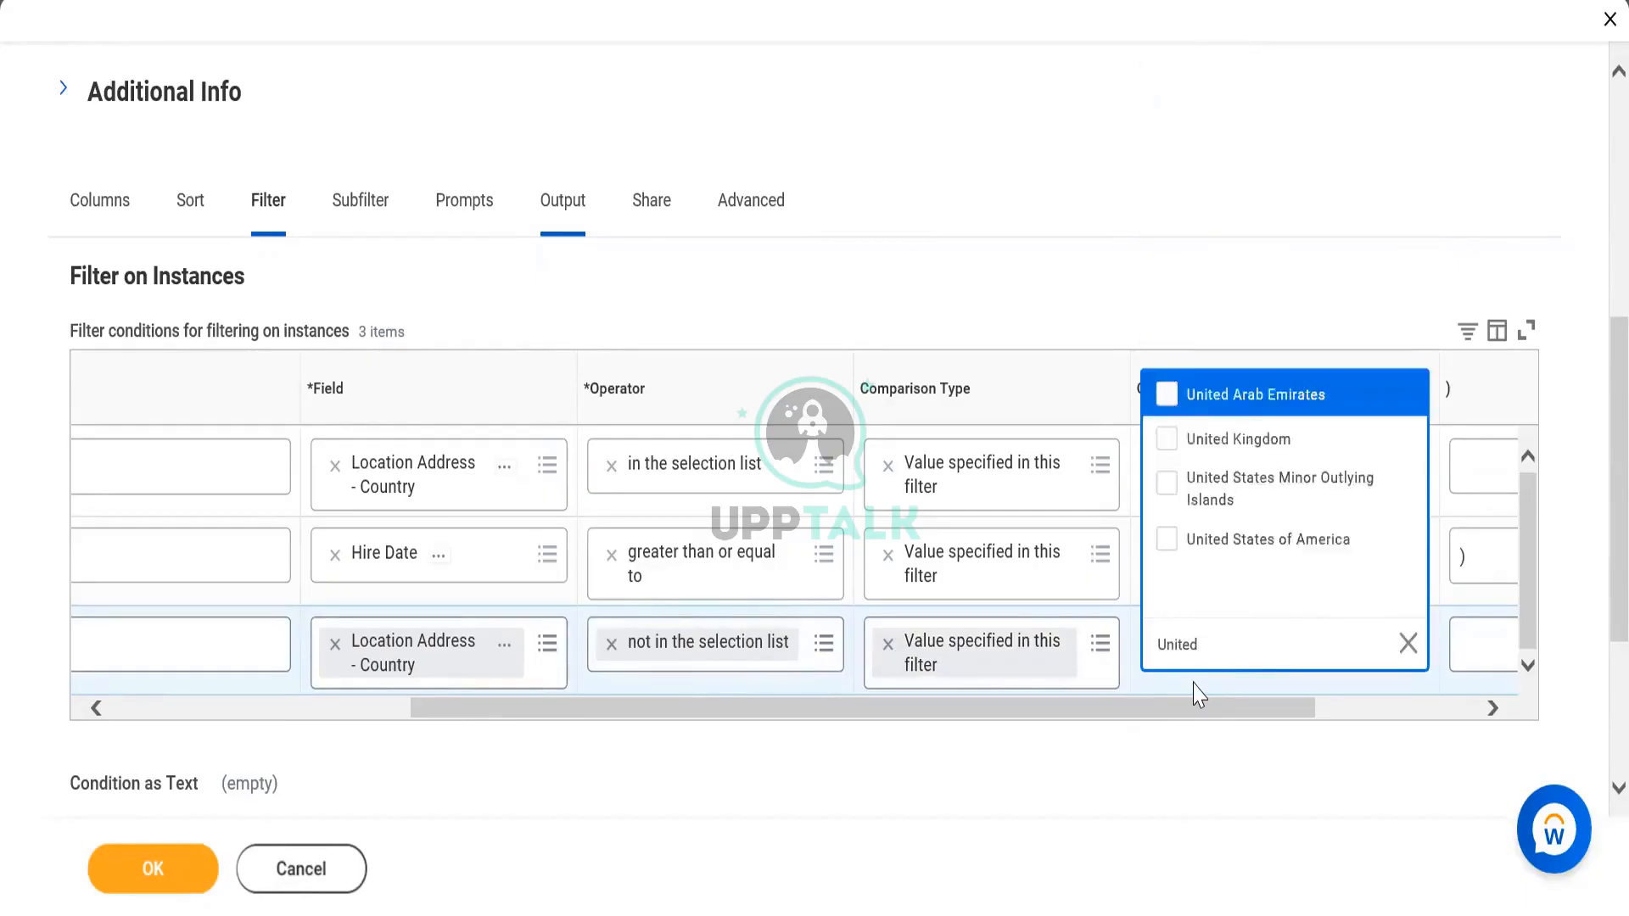
click(1257, 606)
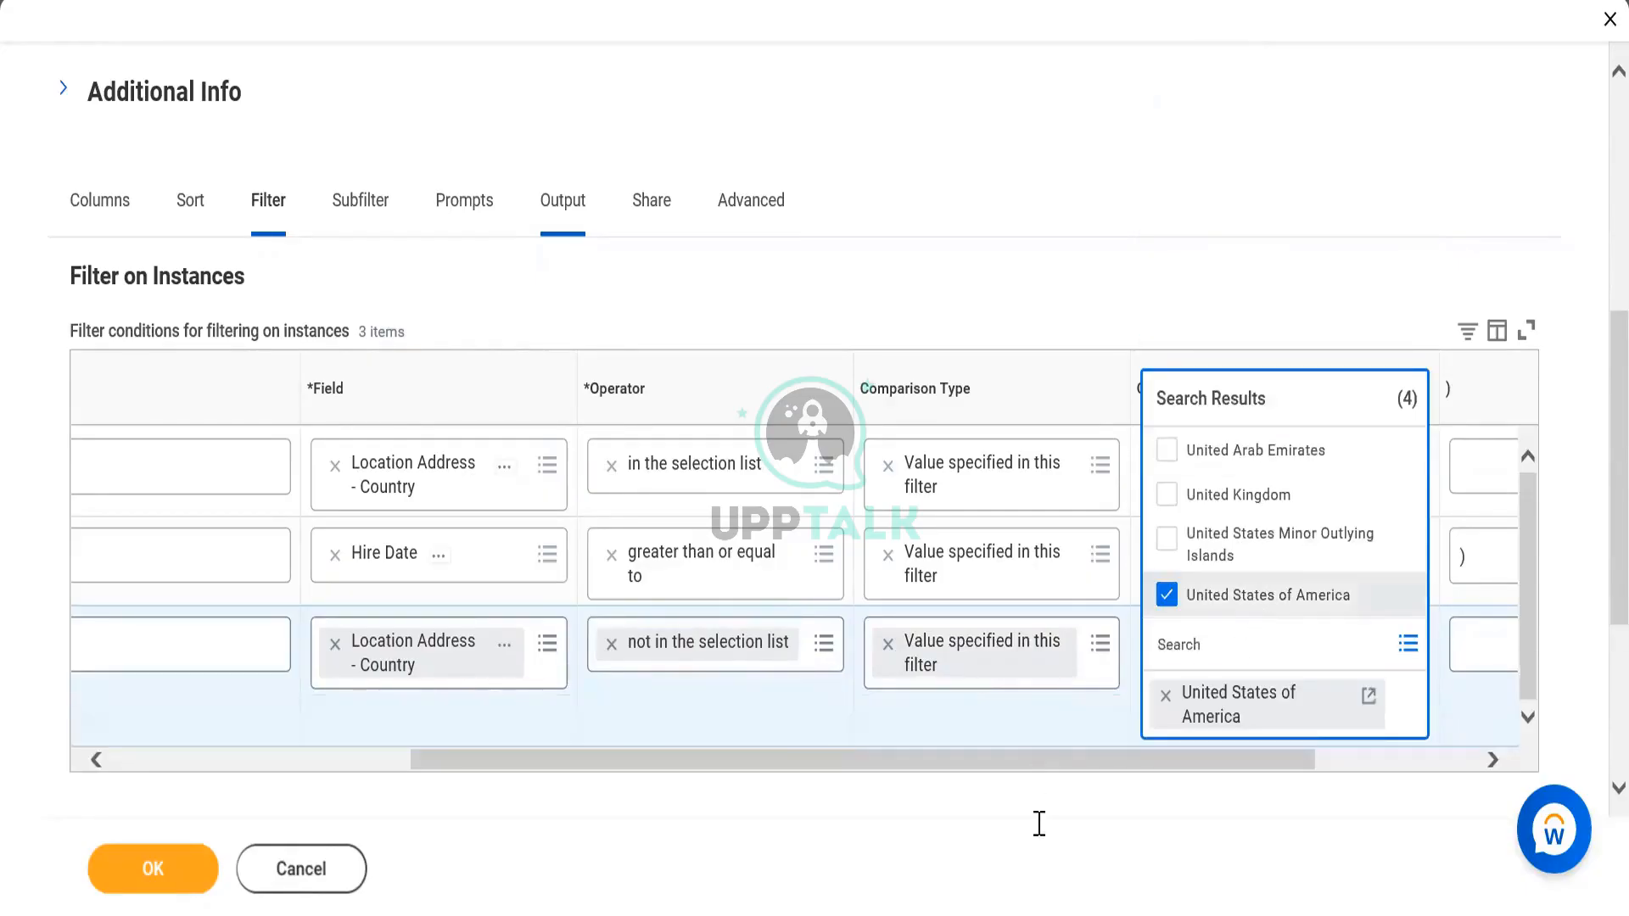
click(1026, 728)
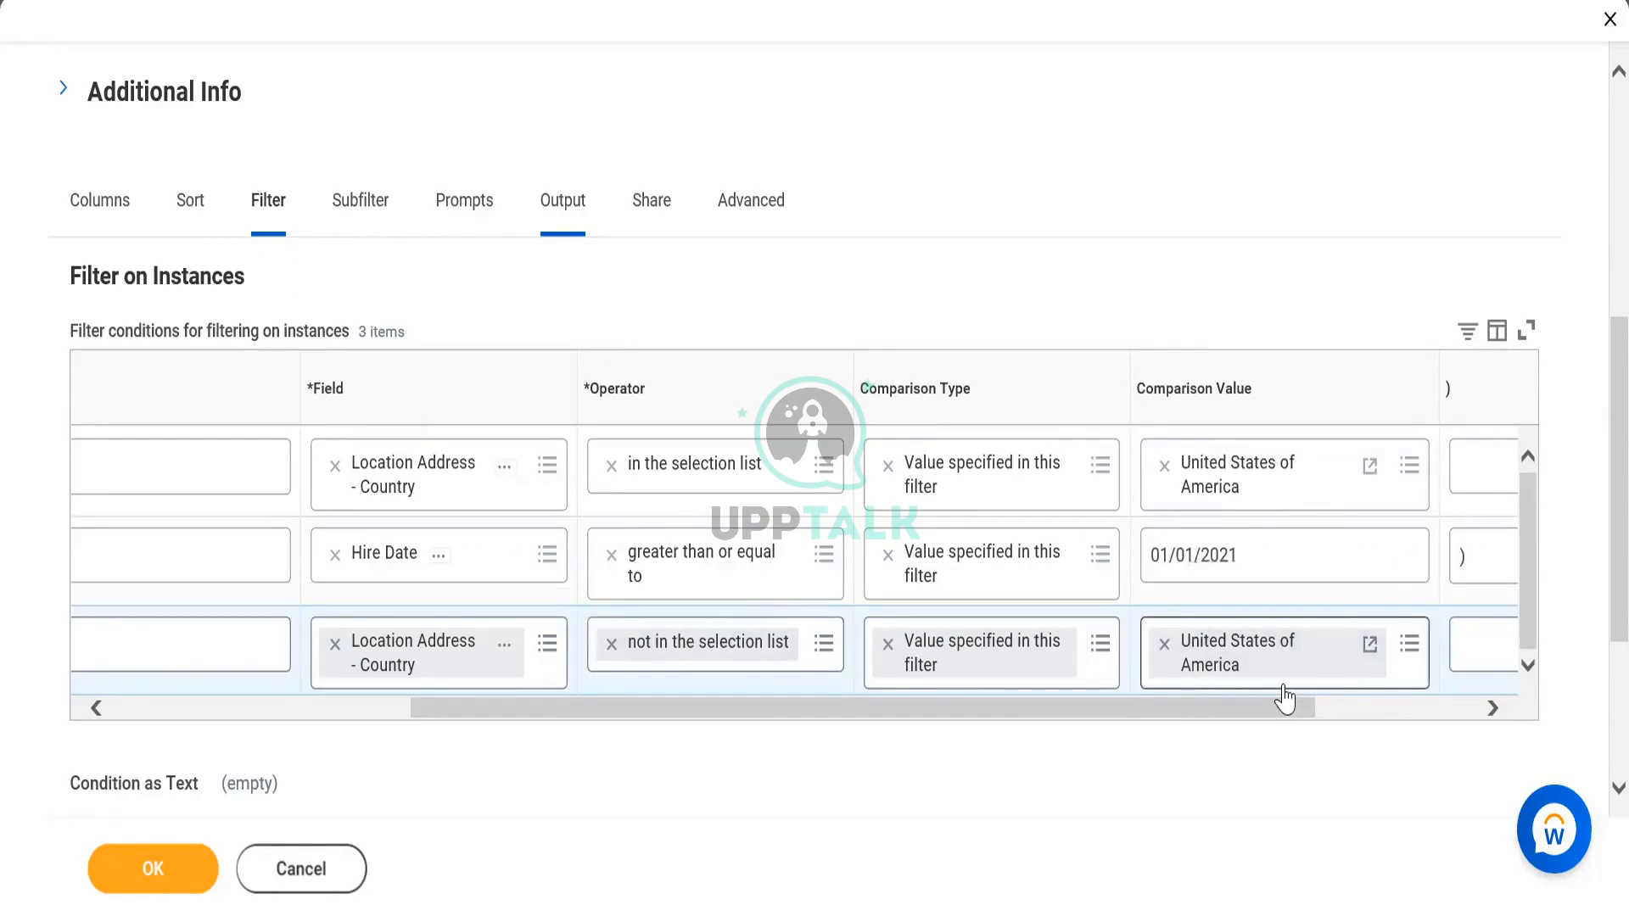
Step: Replace the third filter condition's operator with in the selection list
click(609, 645)
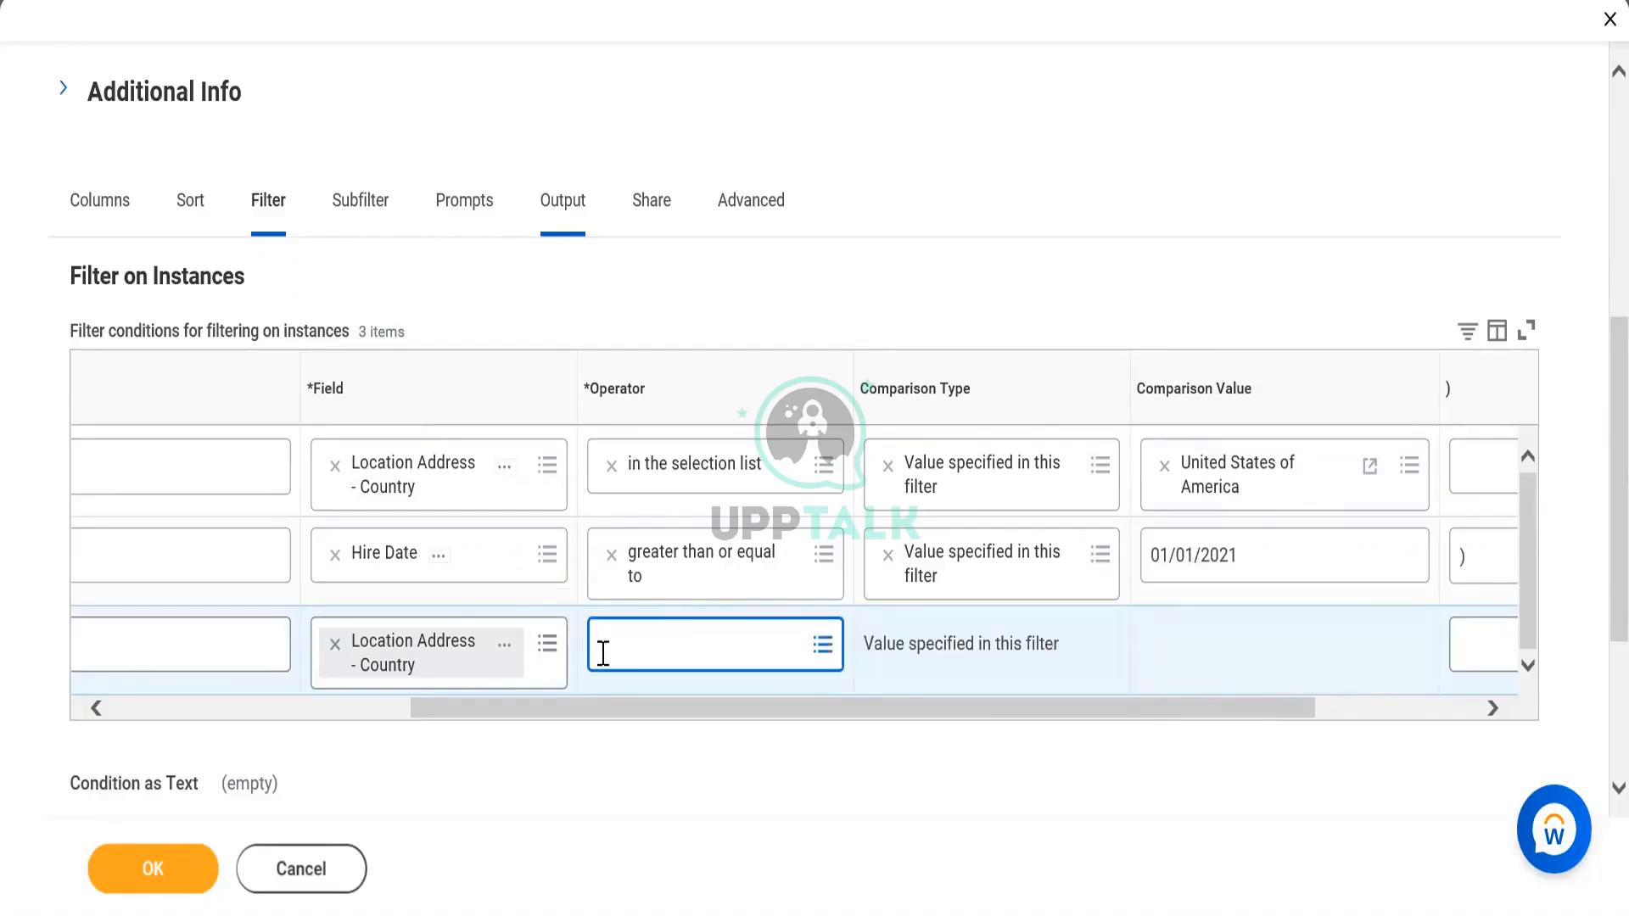
click(604, 652)
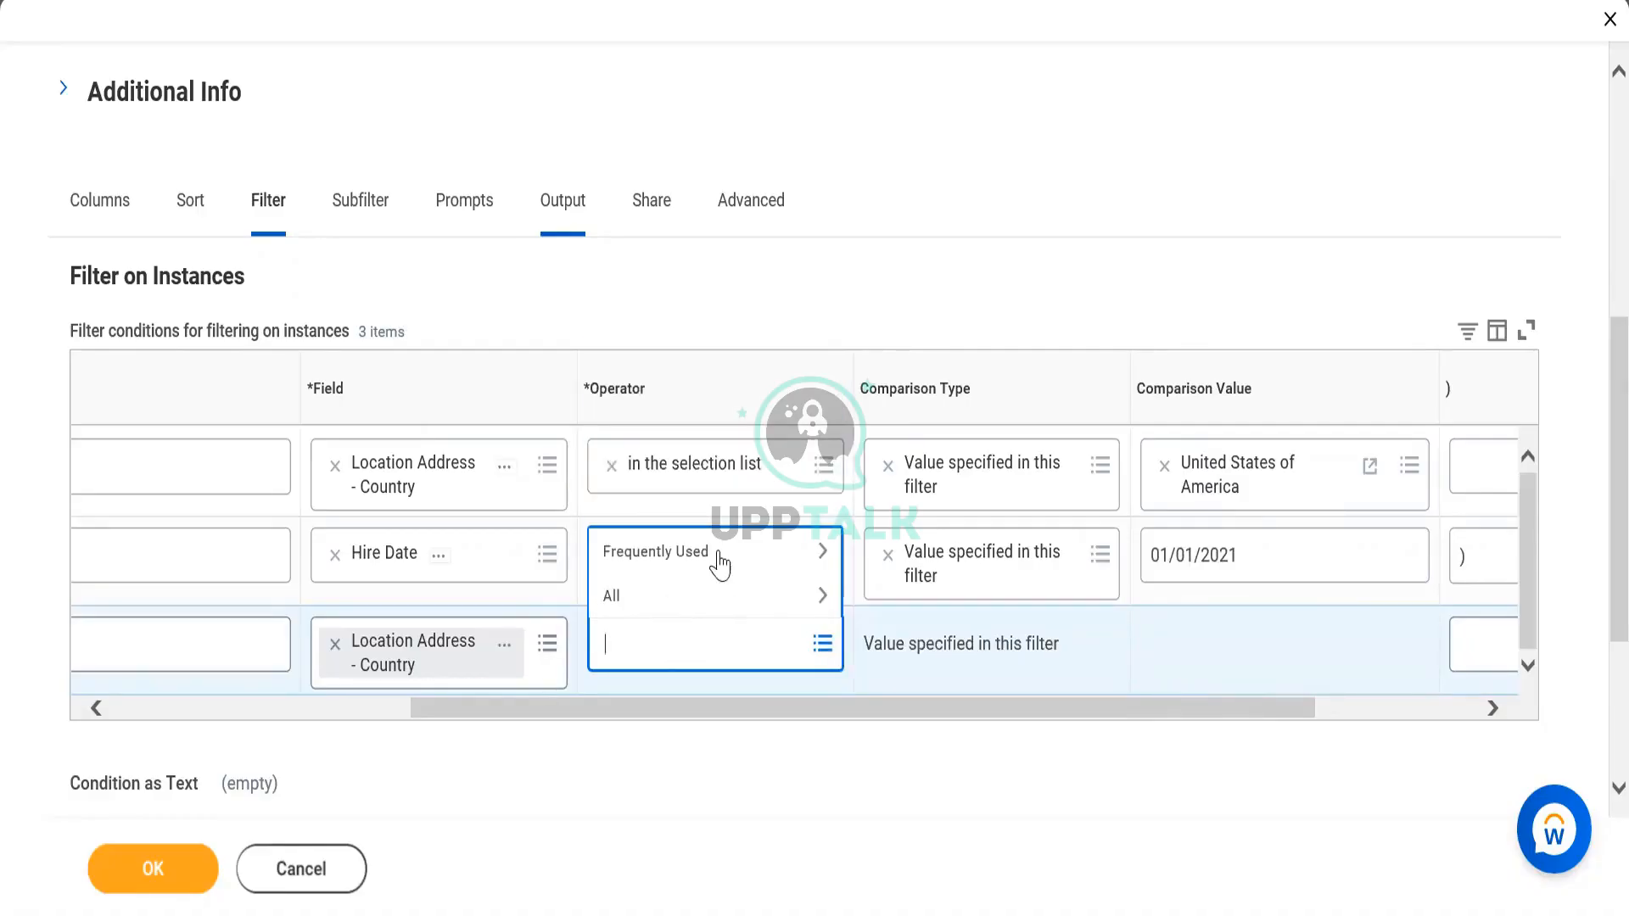
click(720, 562)
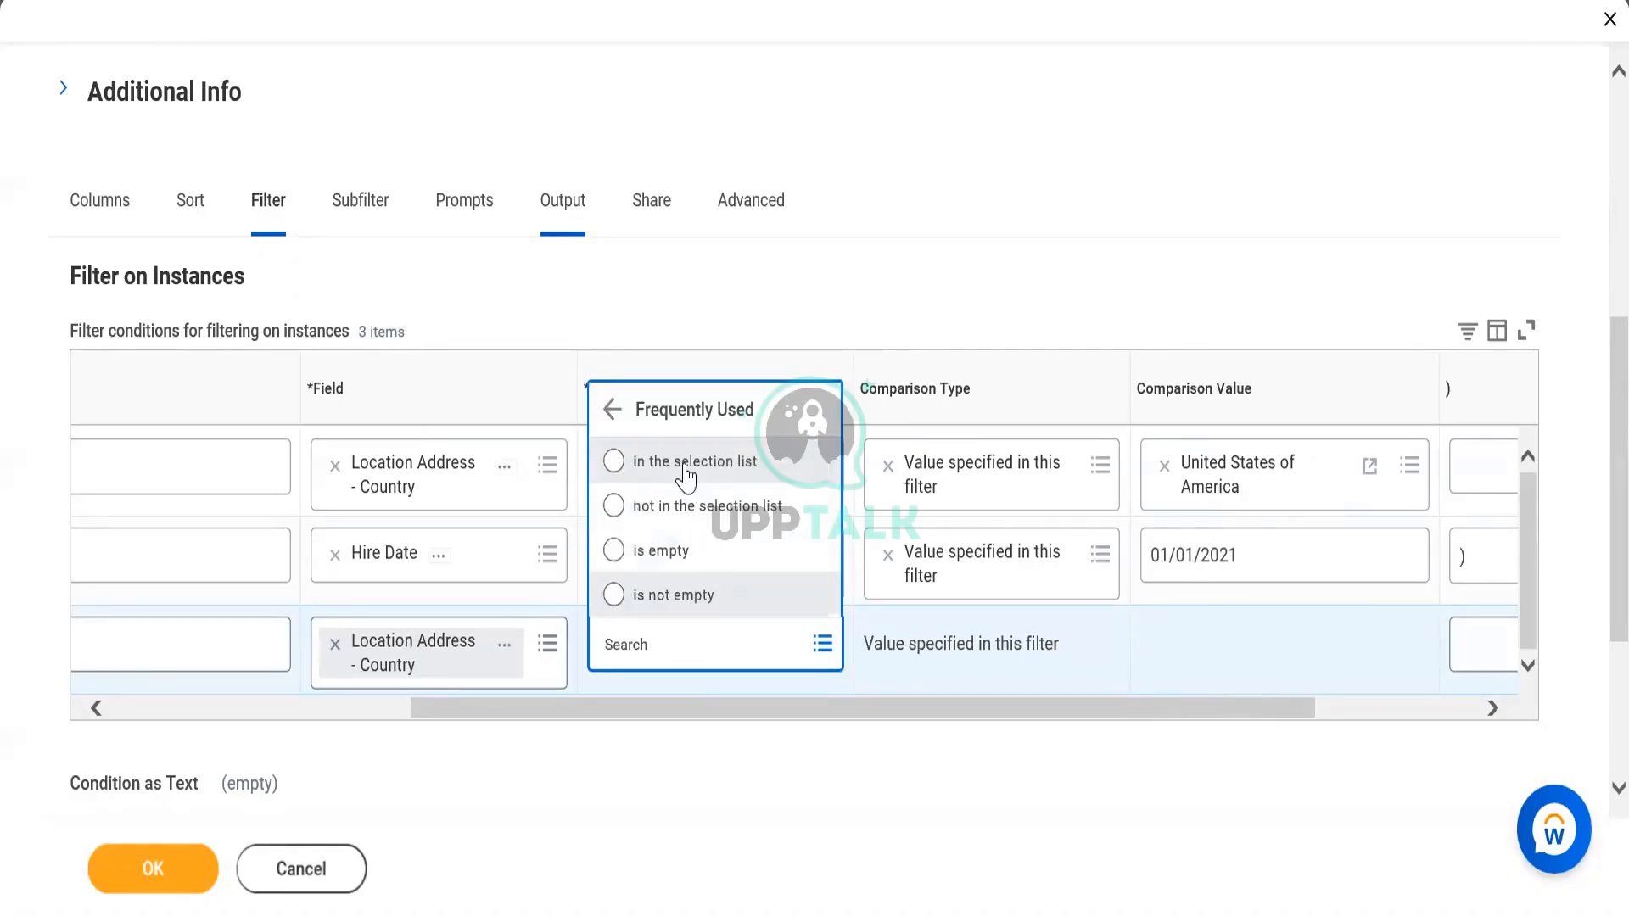
click(685, 468)
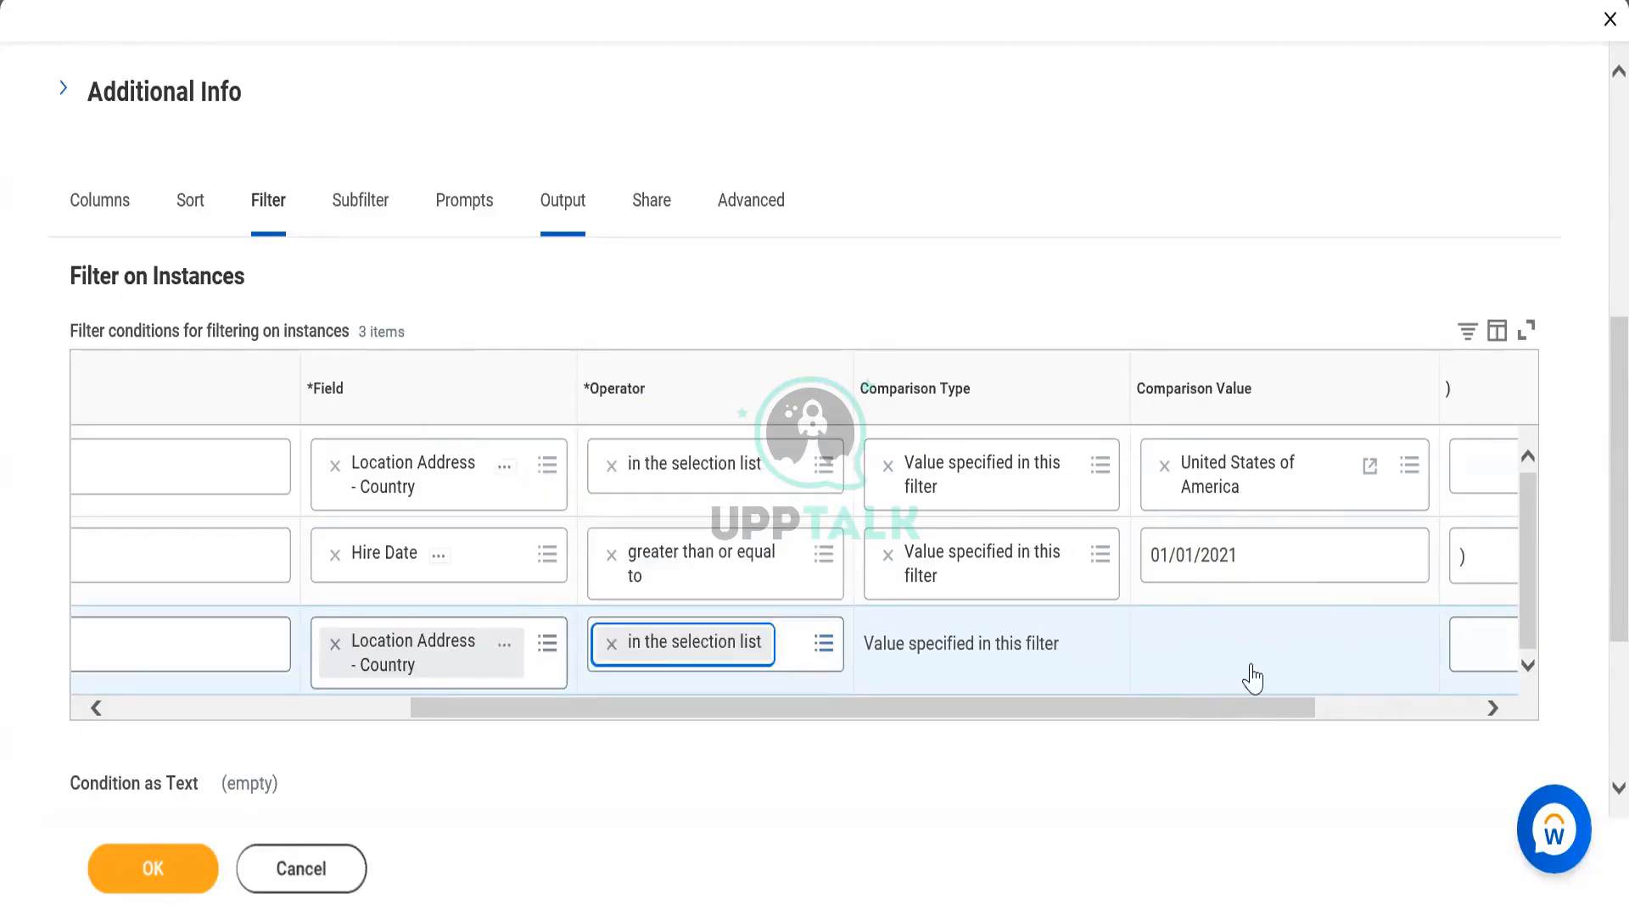
Step: Set the third condition's comparison value to every country in the list except United States of America
click(1167, 647)
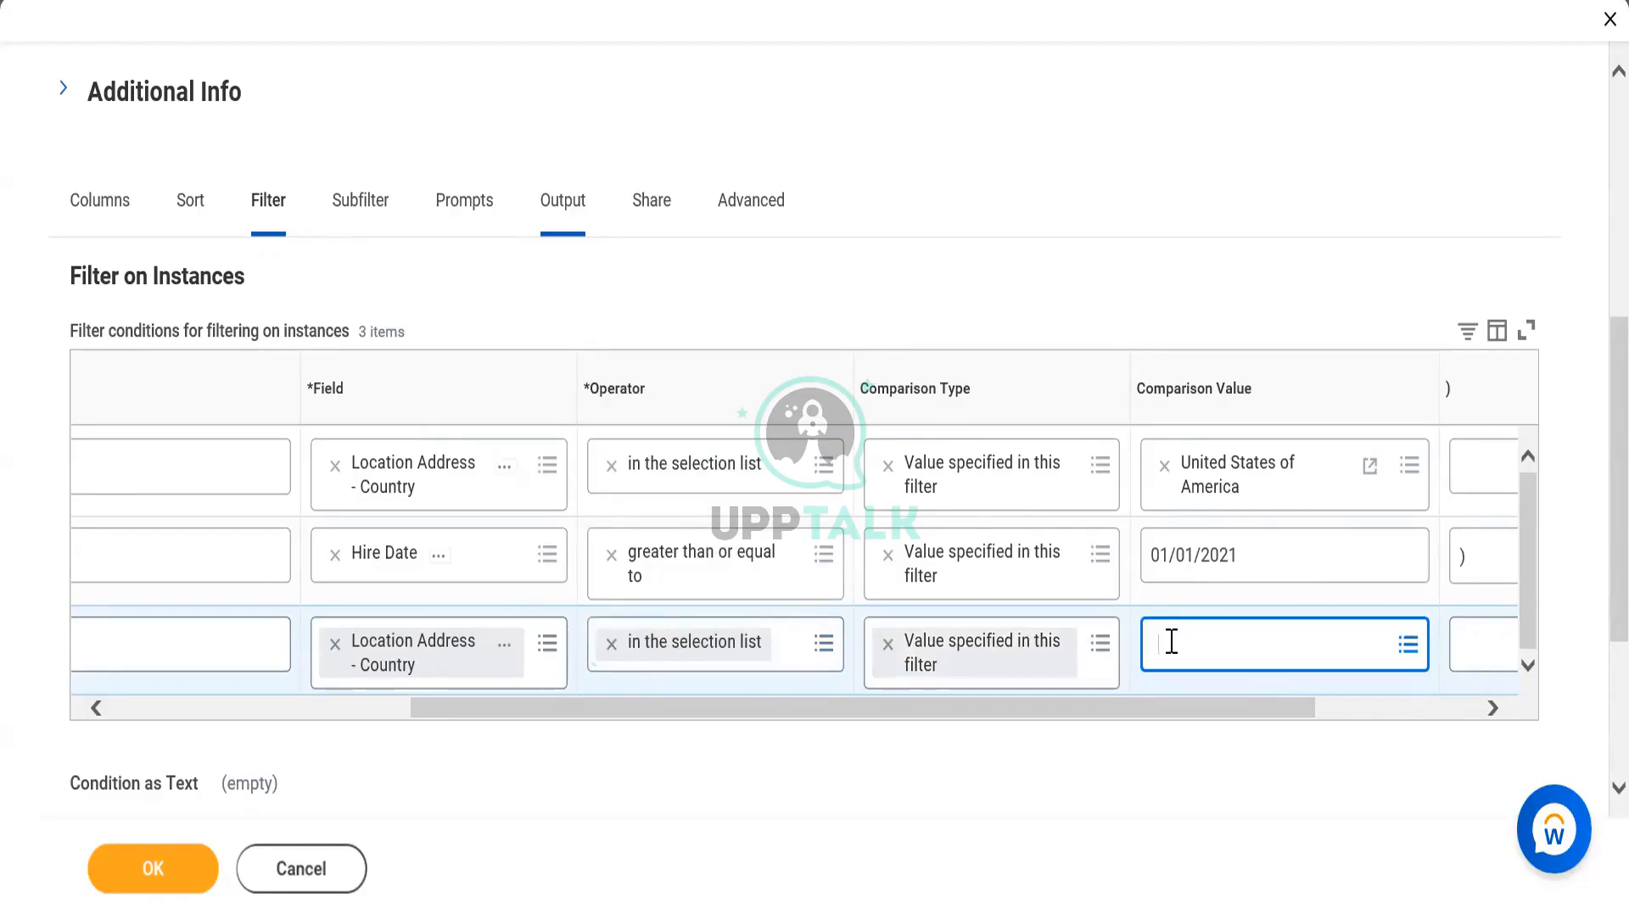
click(1171, 642)
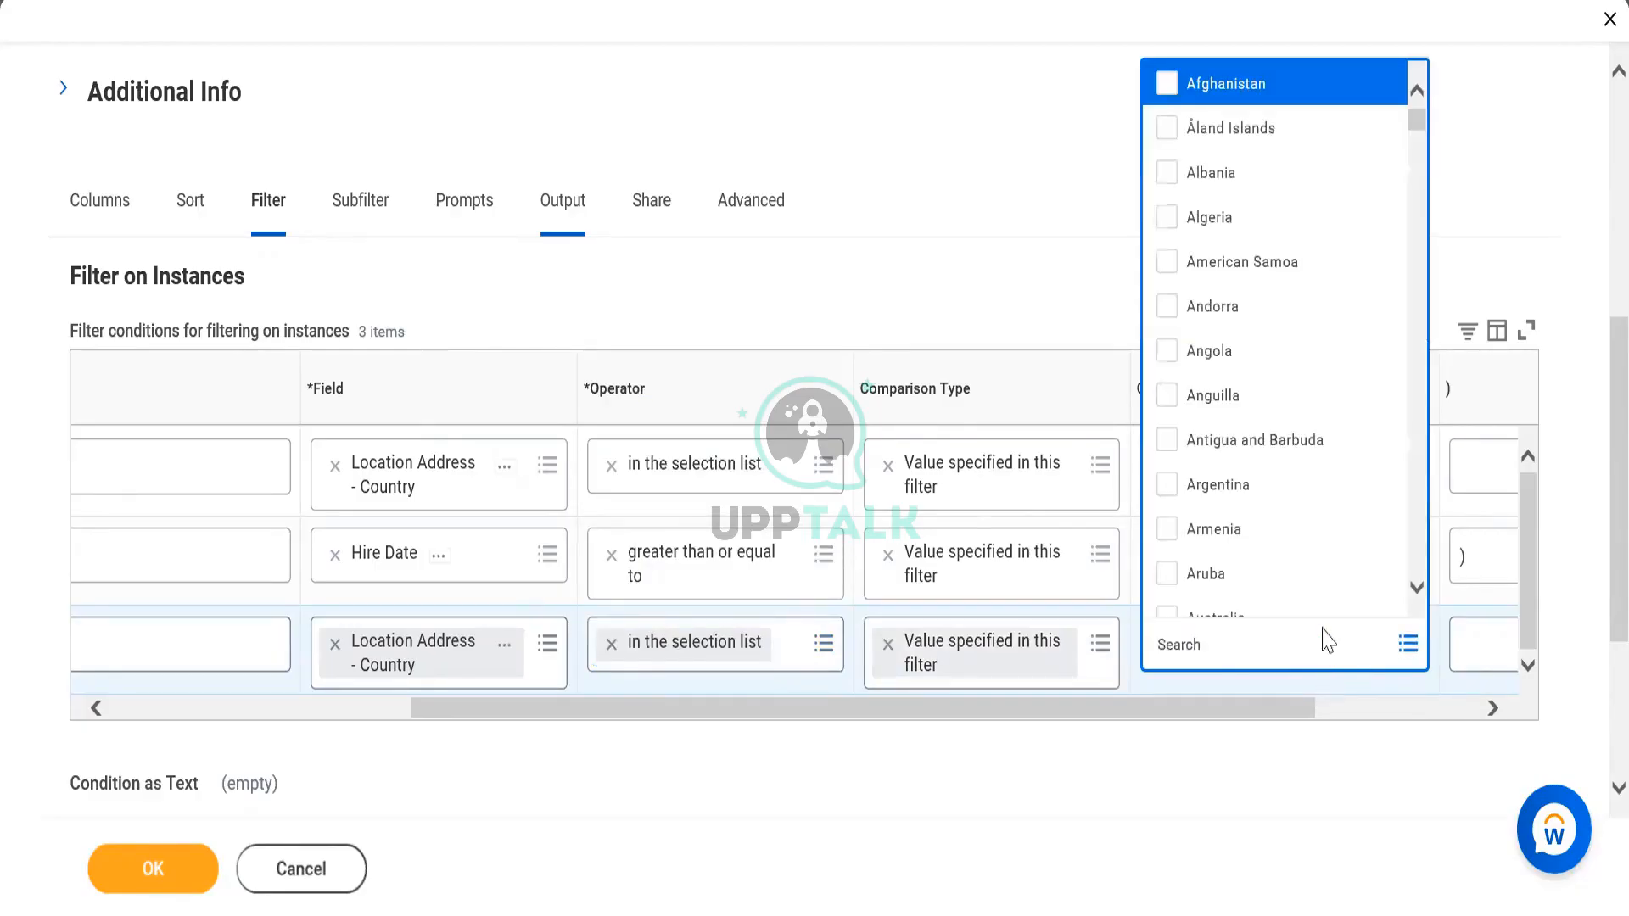
key(ctrl+a)
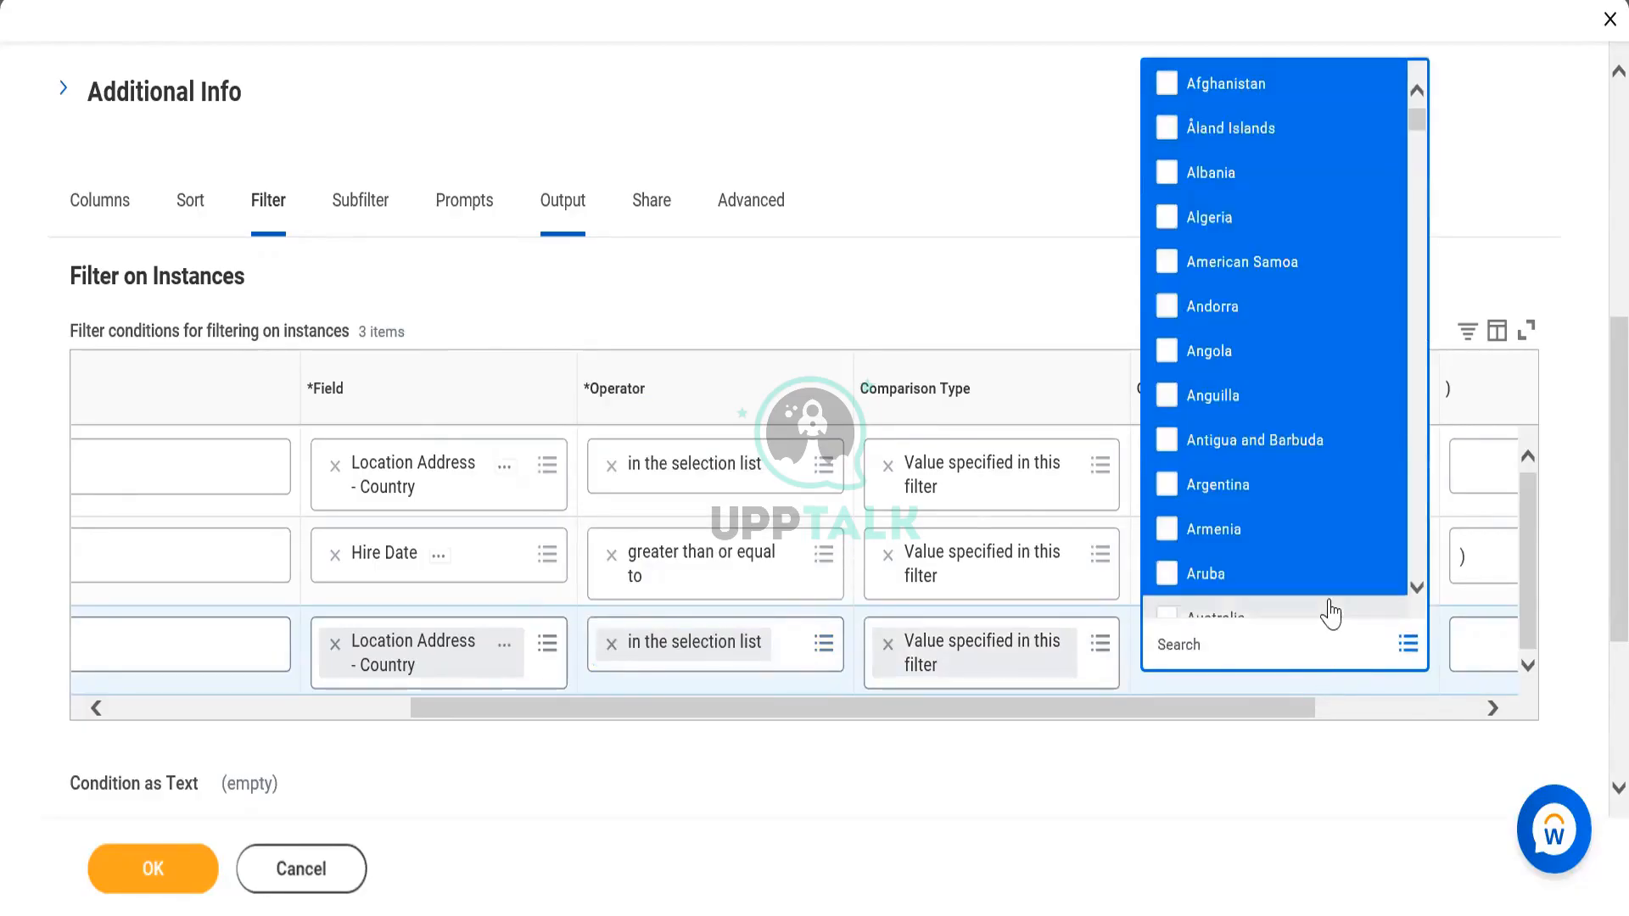
key(Return)
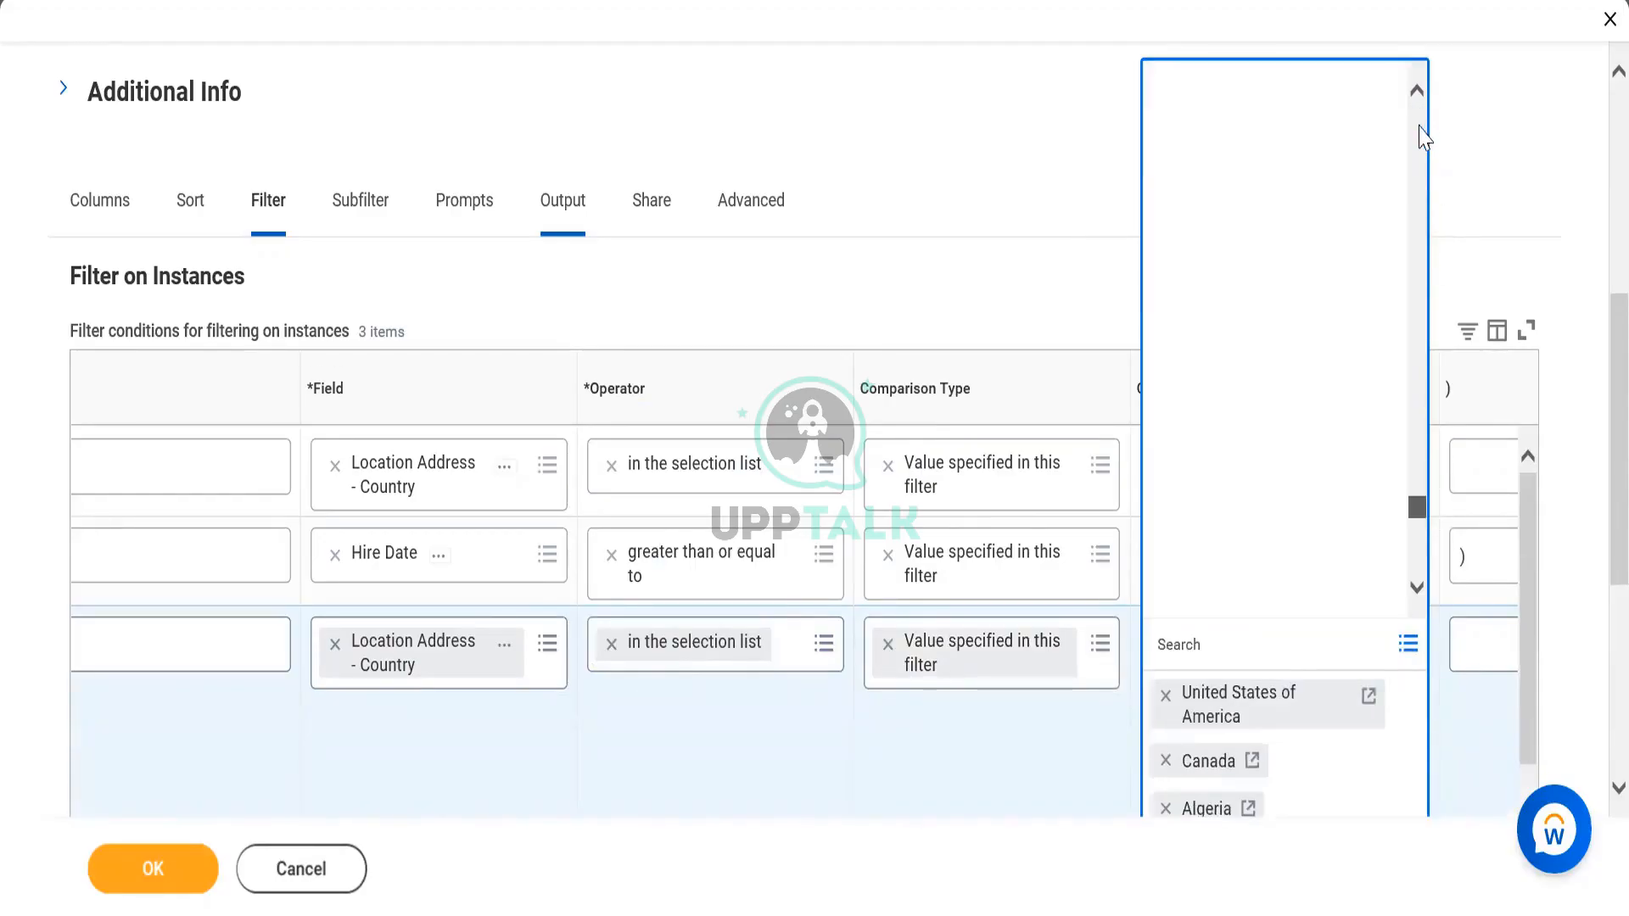
drag(1418, 135, 1426, 585)
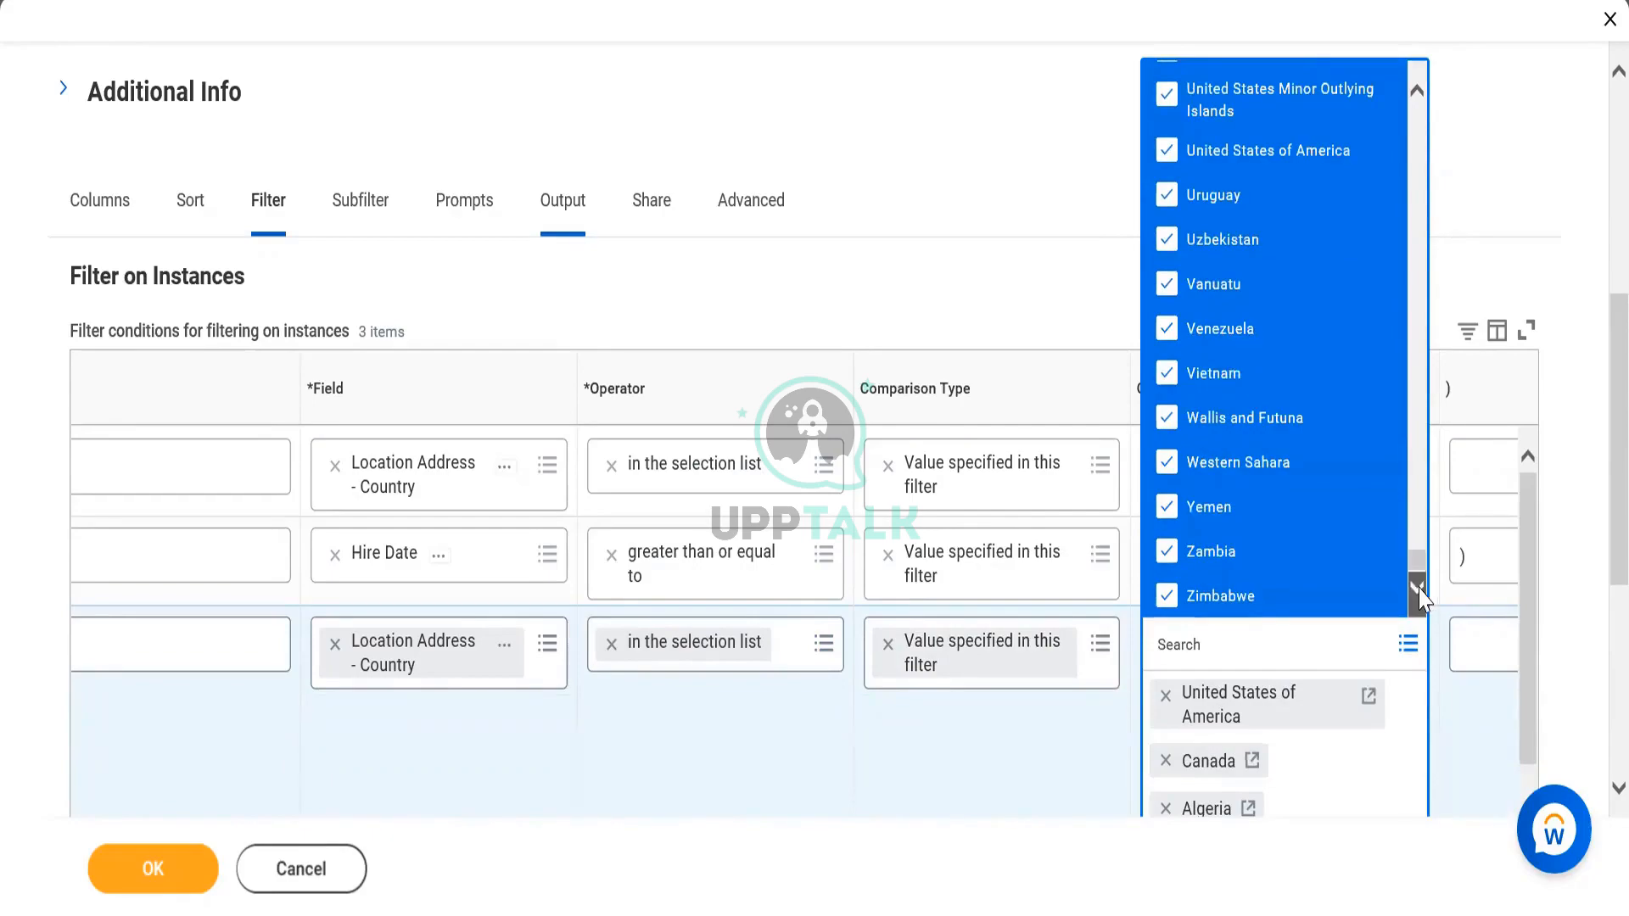
click(1268, 154)
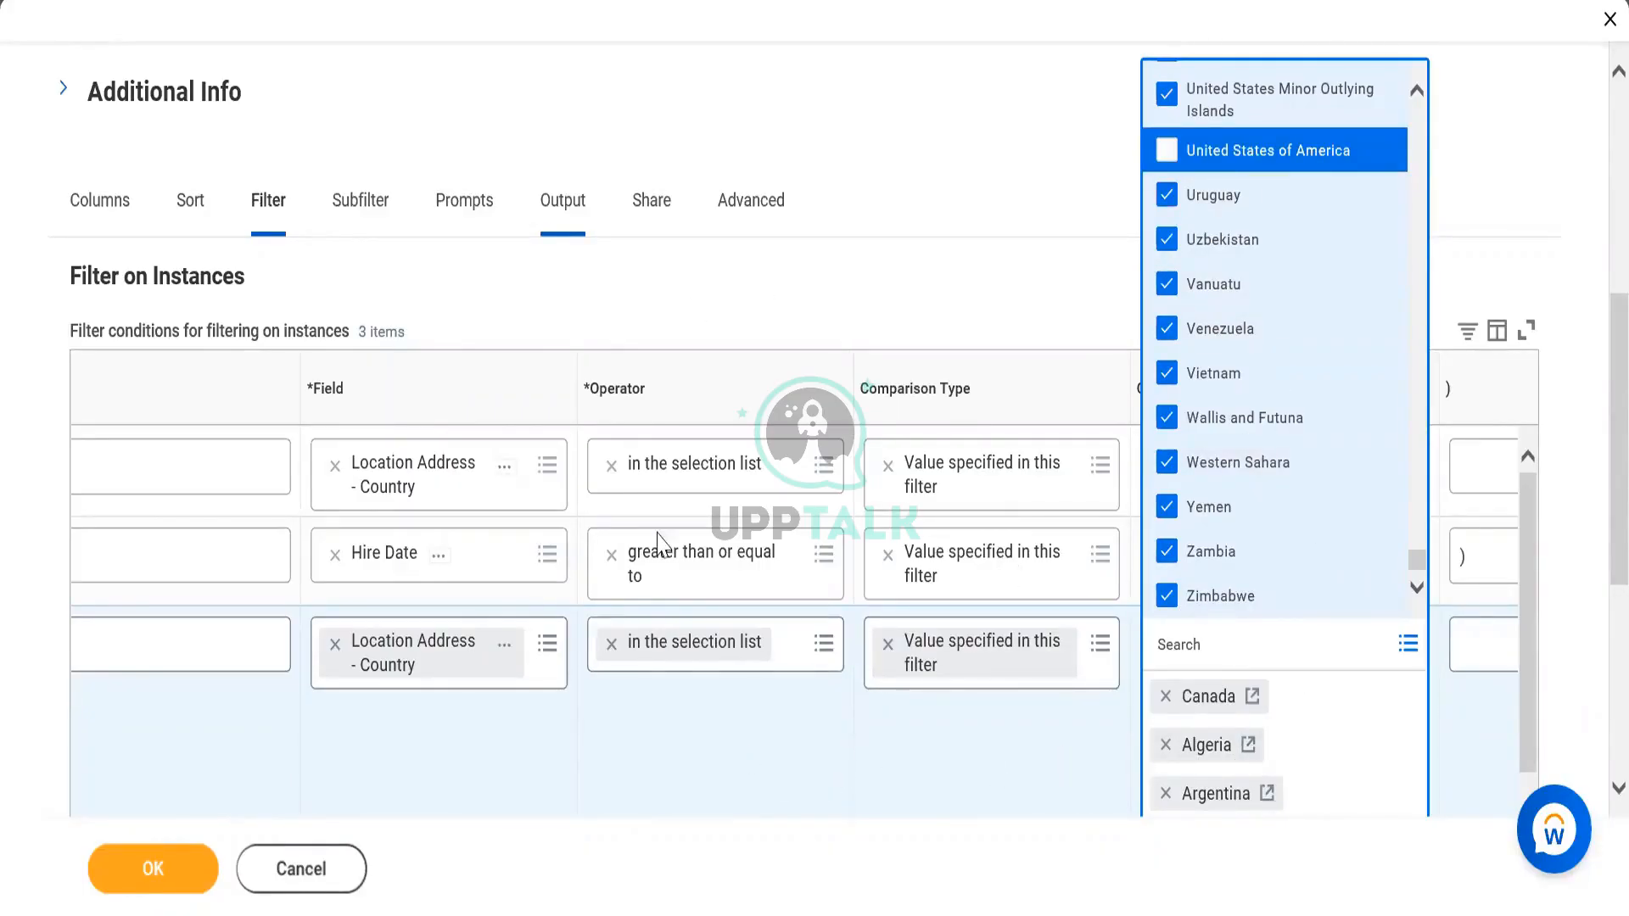
click(777, 734)
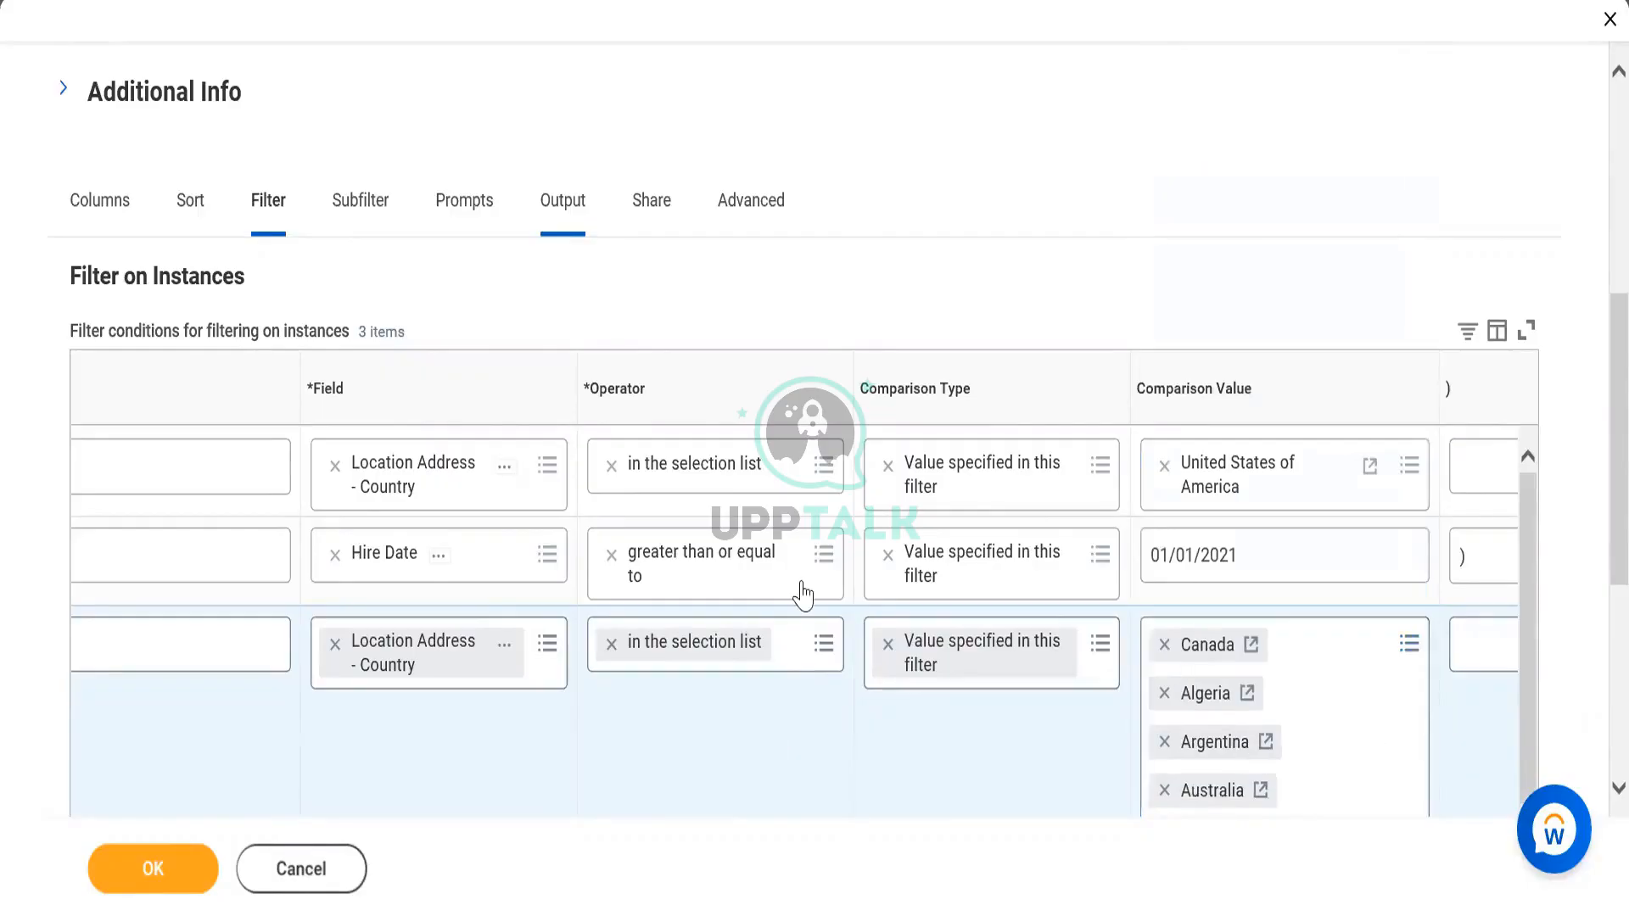
Step: Change the third country condition's operator back to not in the selection list, keeping the Location Address - Country field
click(599, 653)
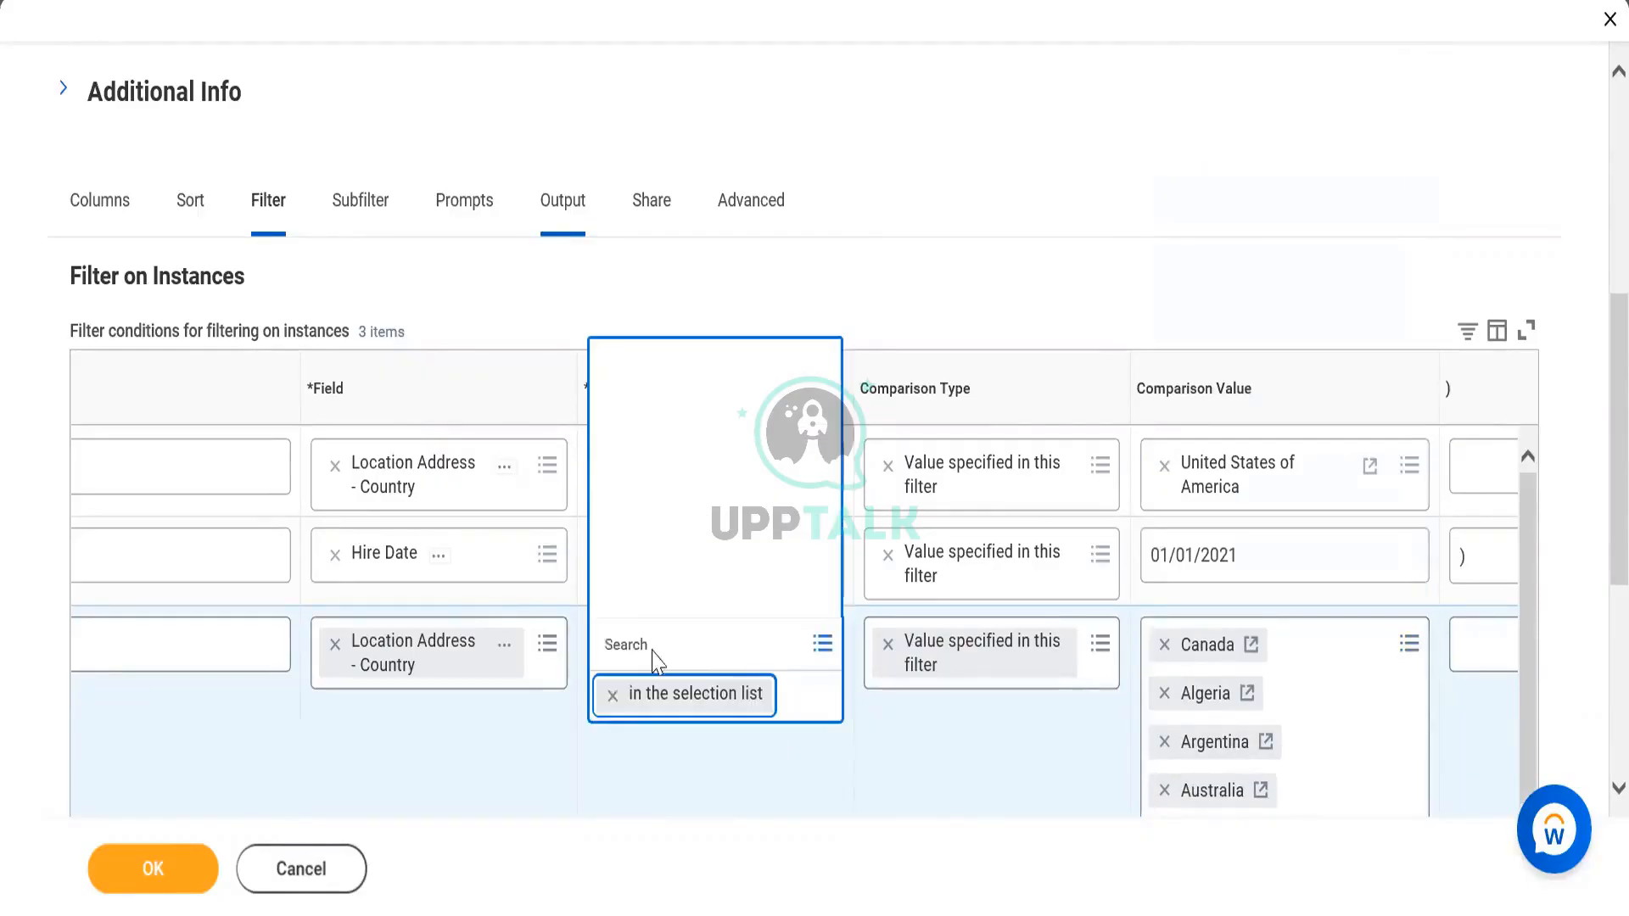
click(612, 696)
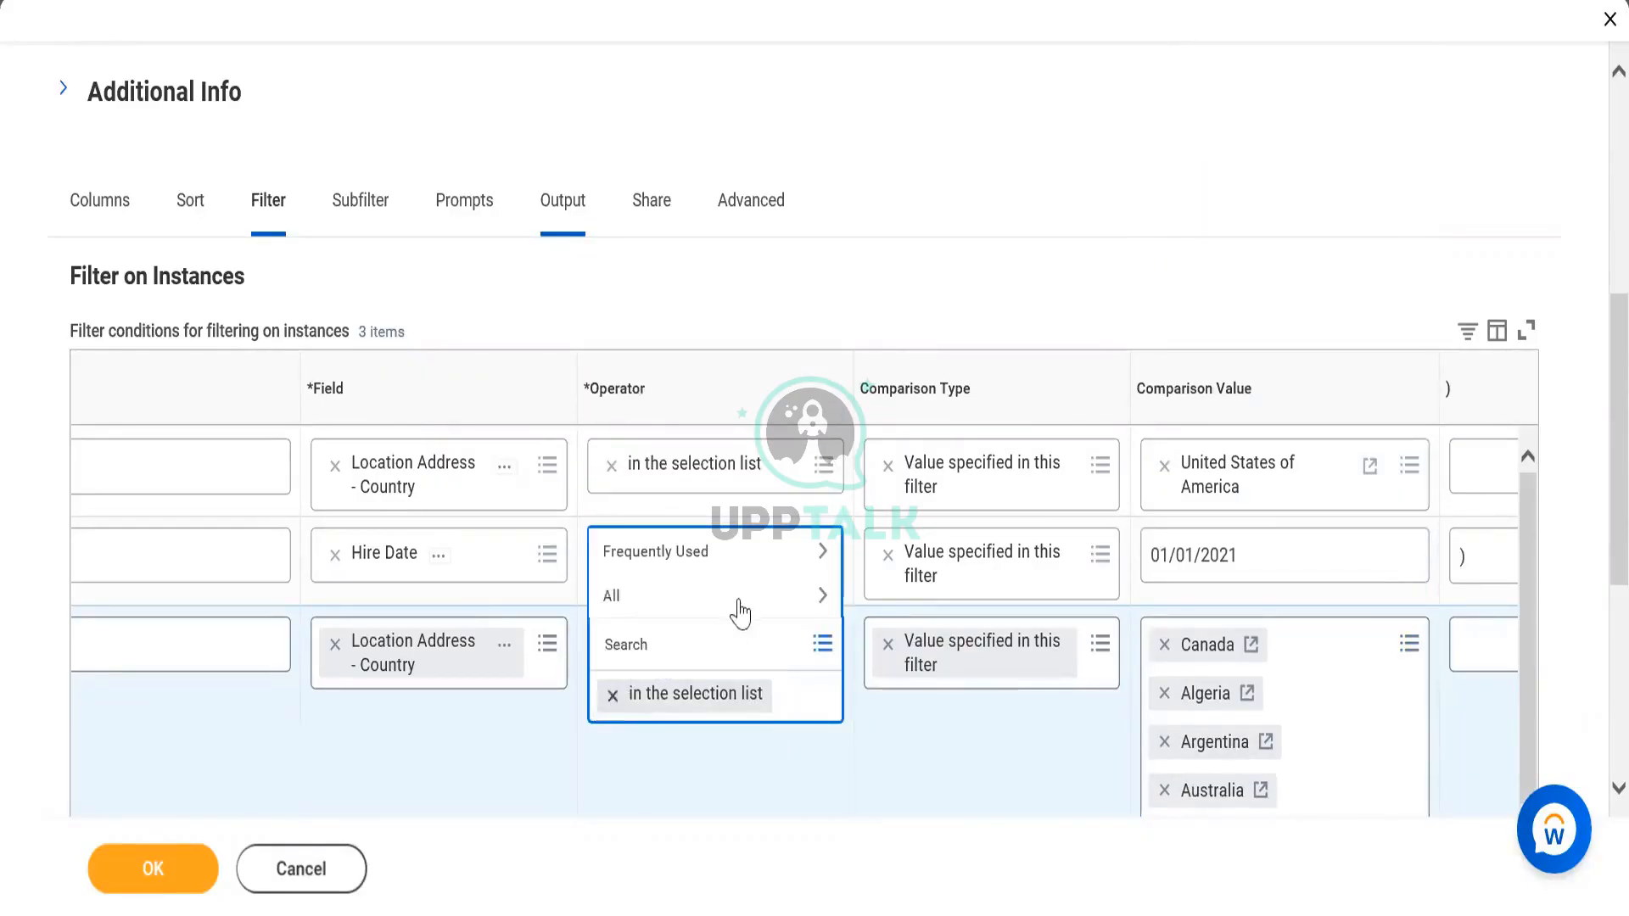
click(692, 641)
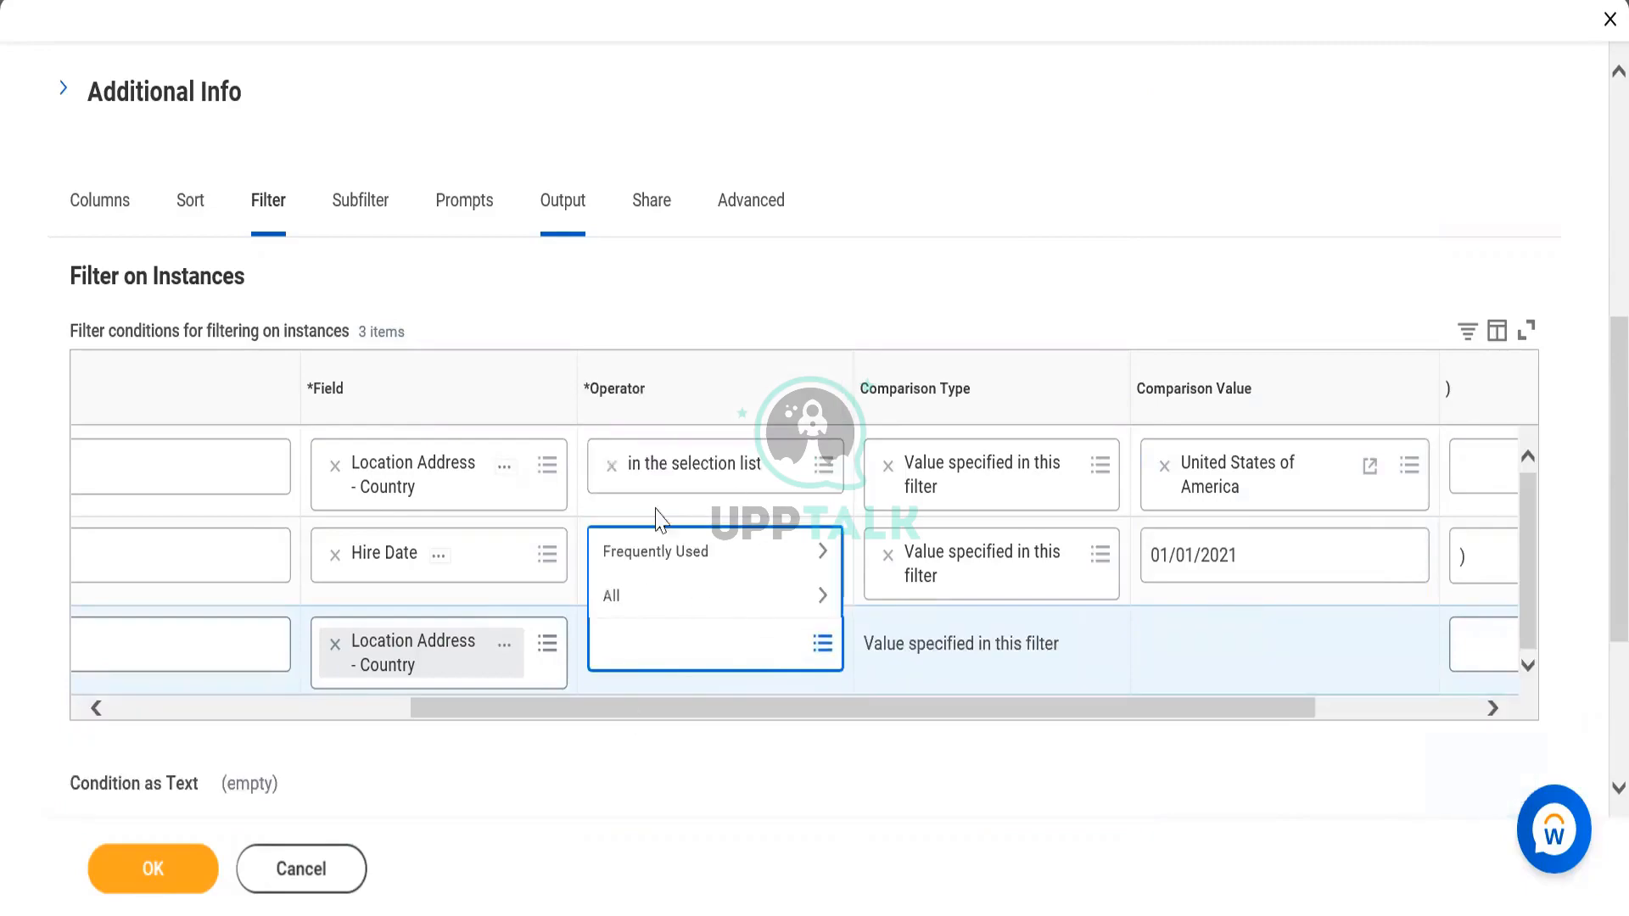
click(713, 570)
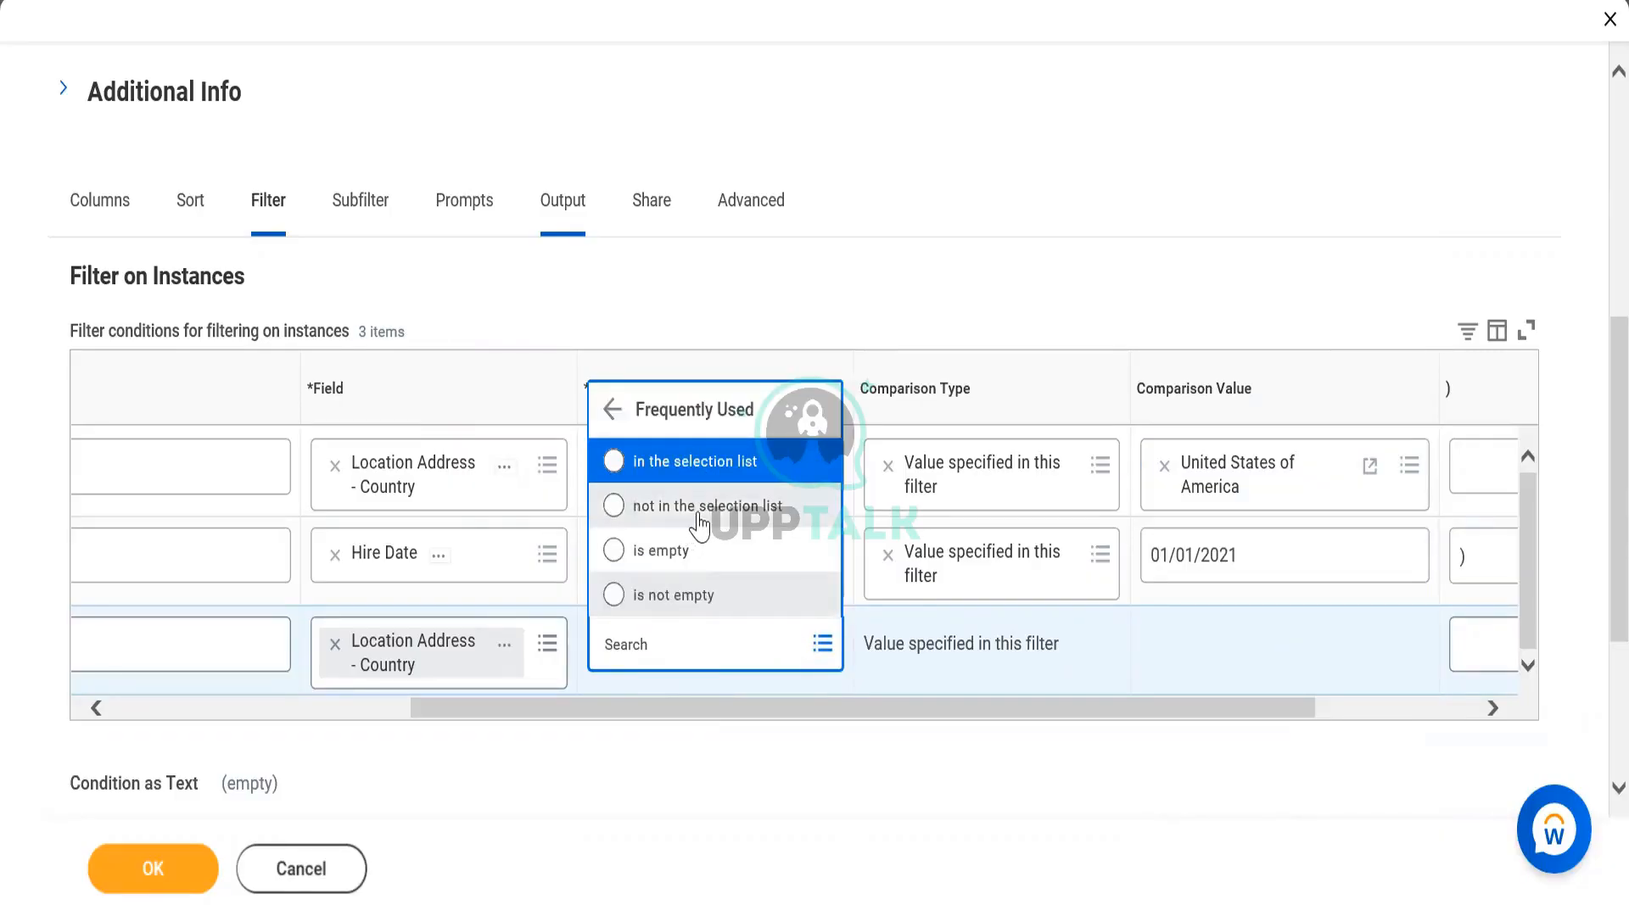
click(700, 507)
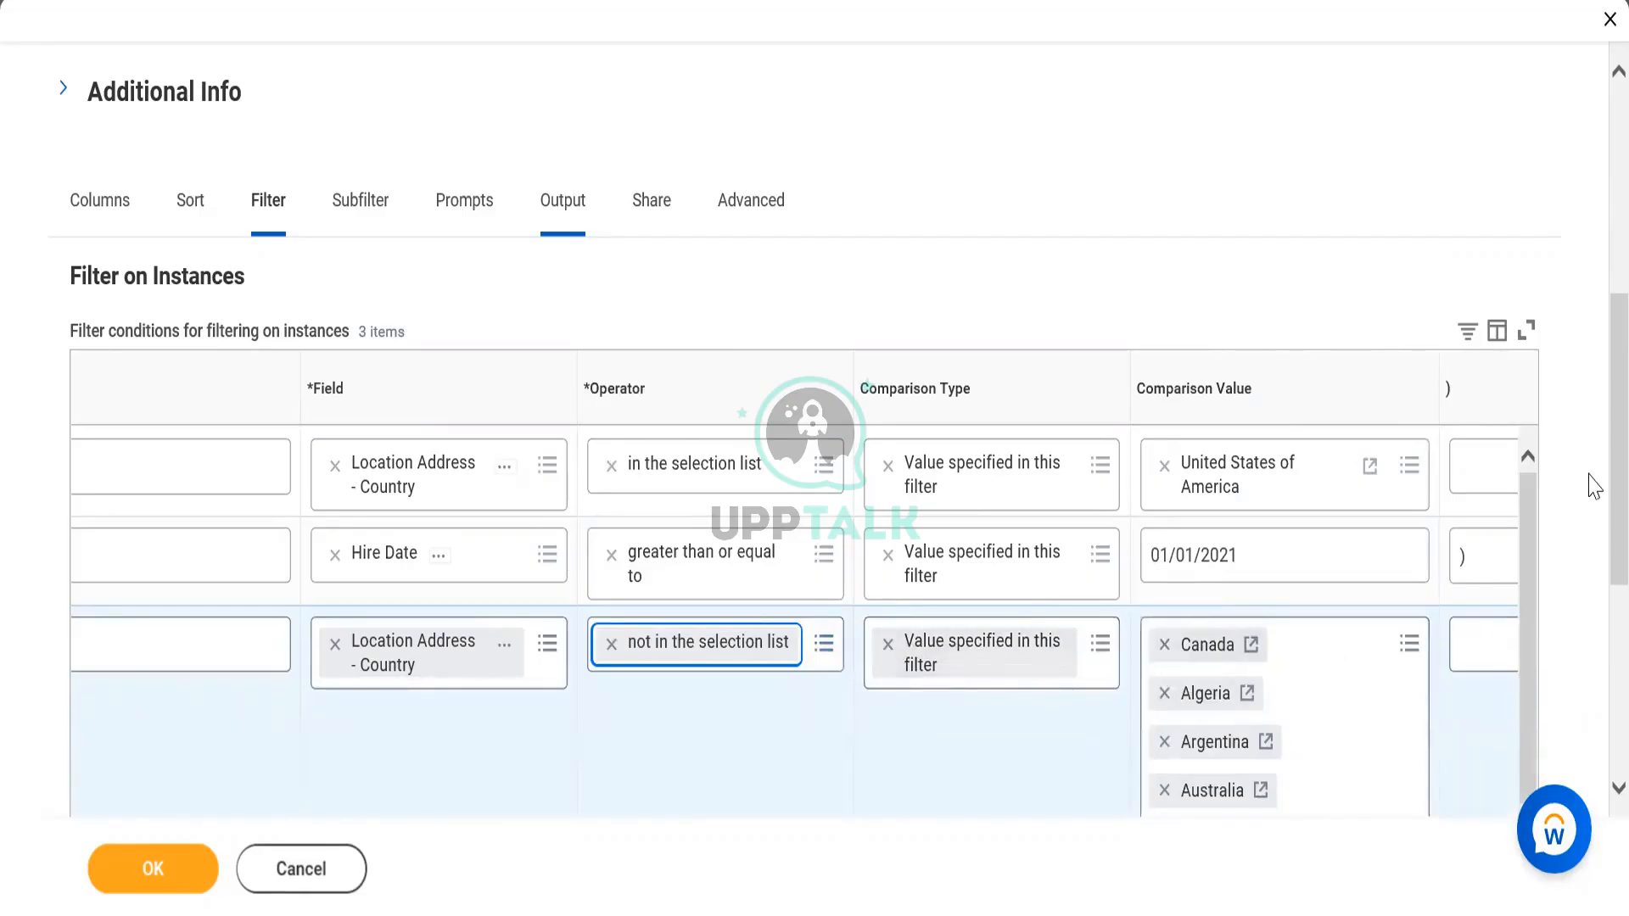
Step: Replace all countries in the third filter condition's comparison value with only United States of America
scroll(1591, 543, down, 3)
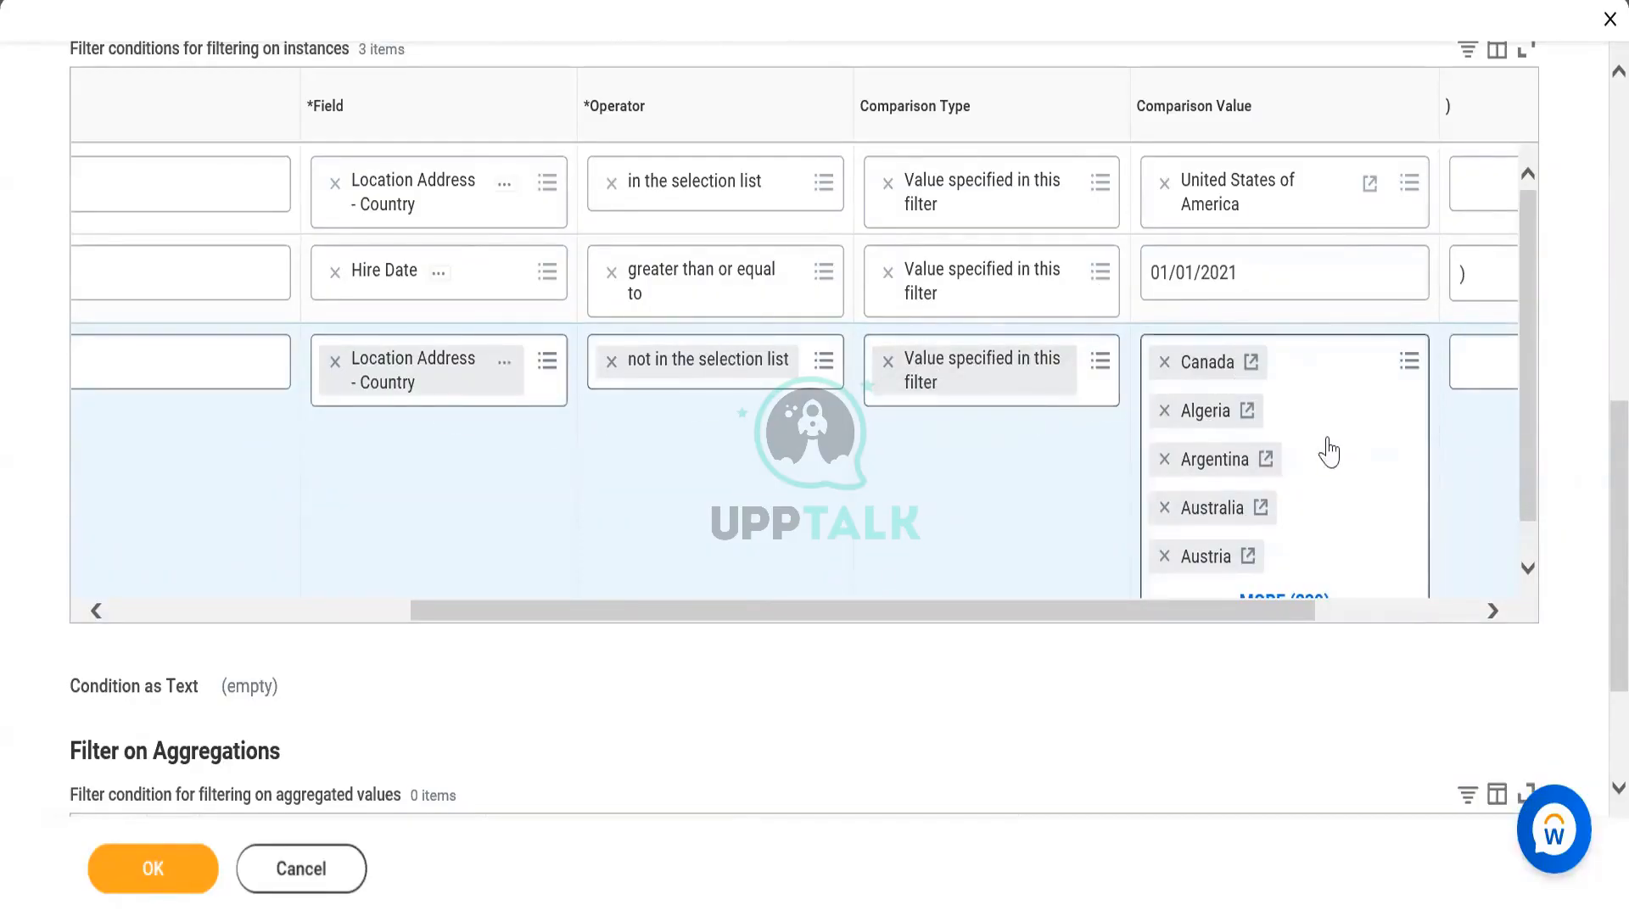
click(1411, 368)
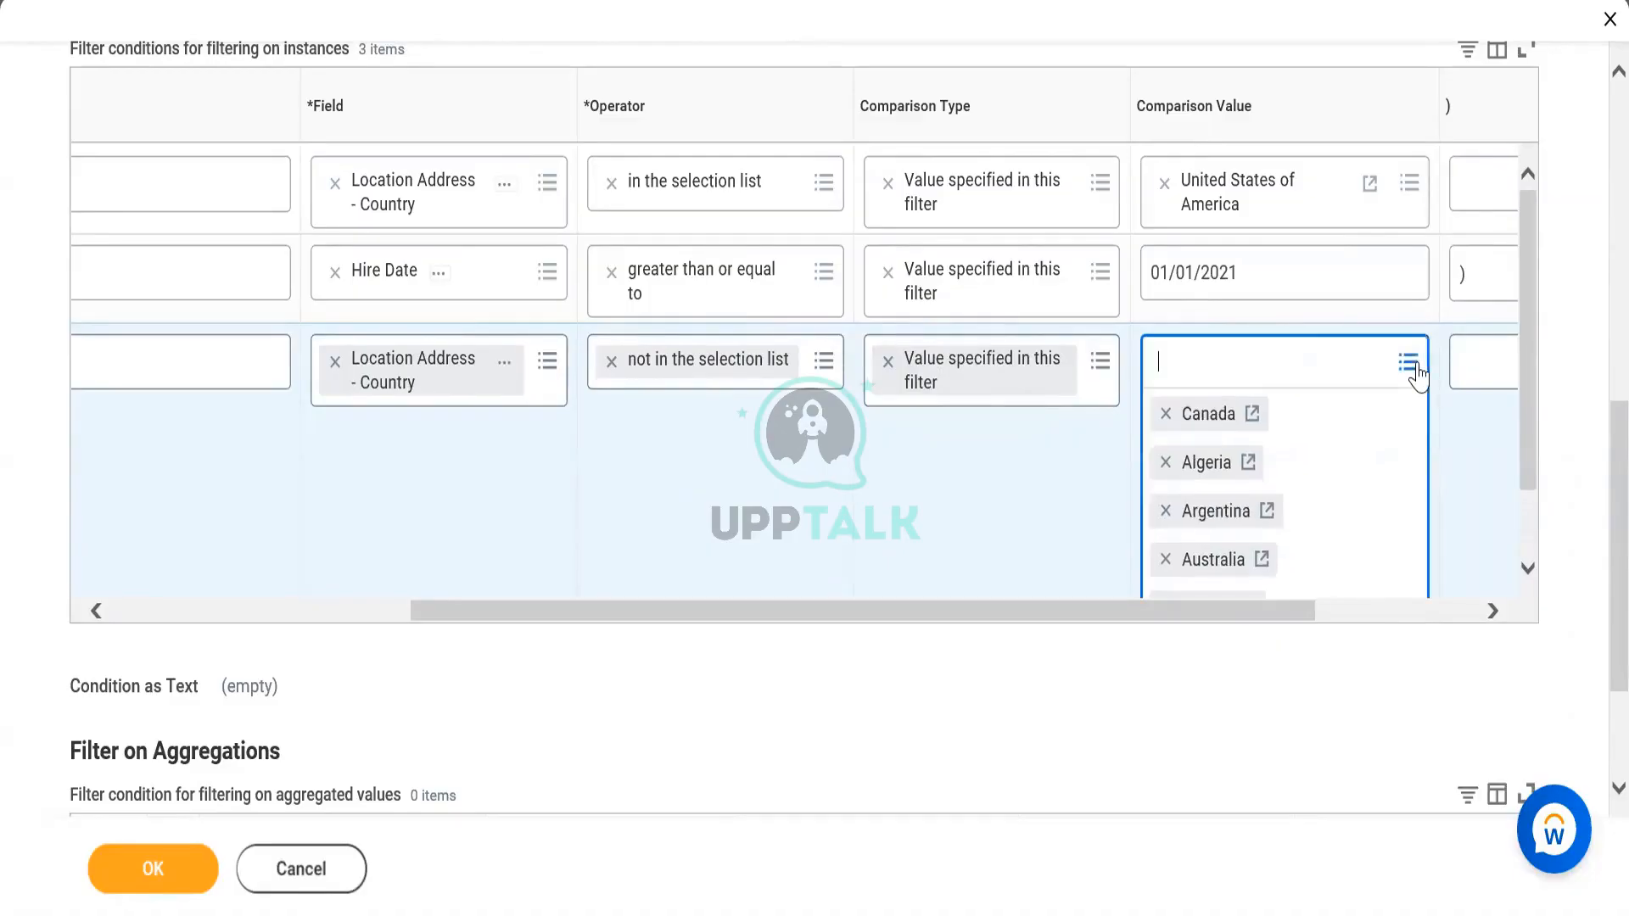
click(1412, 366)
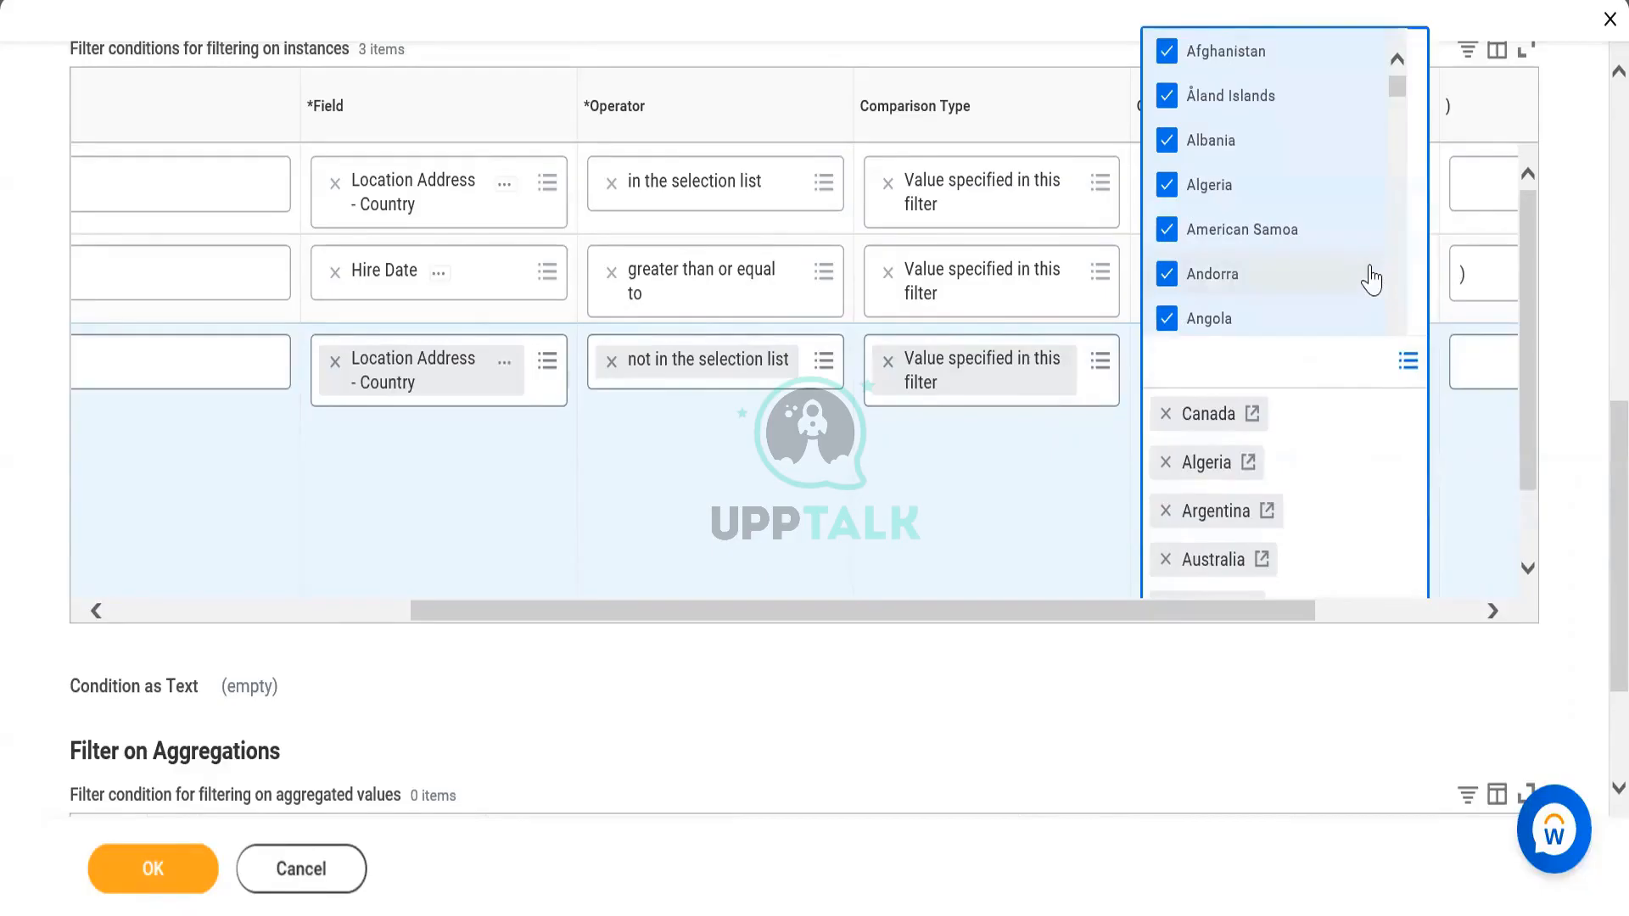
key(ctrl+a)
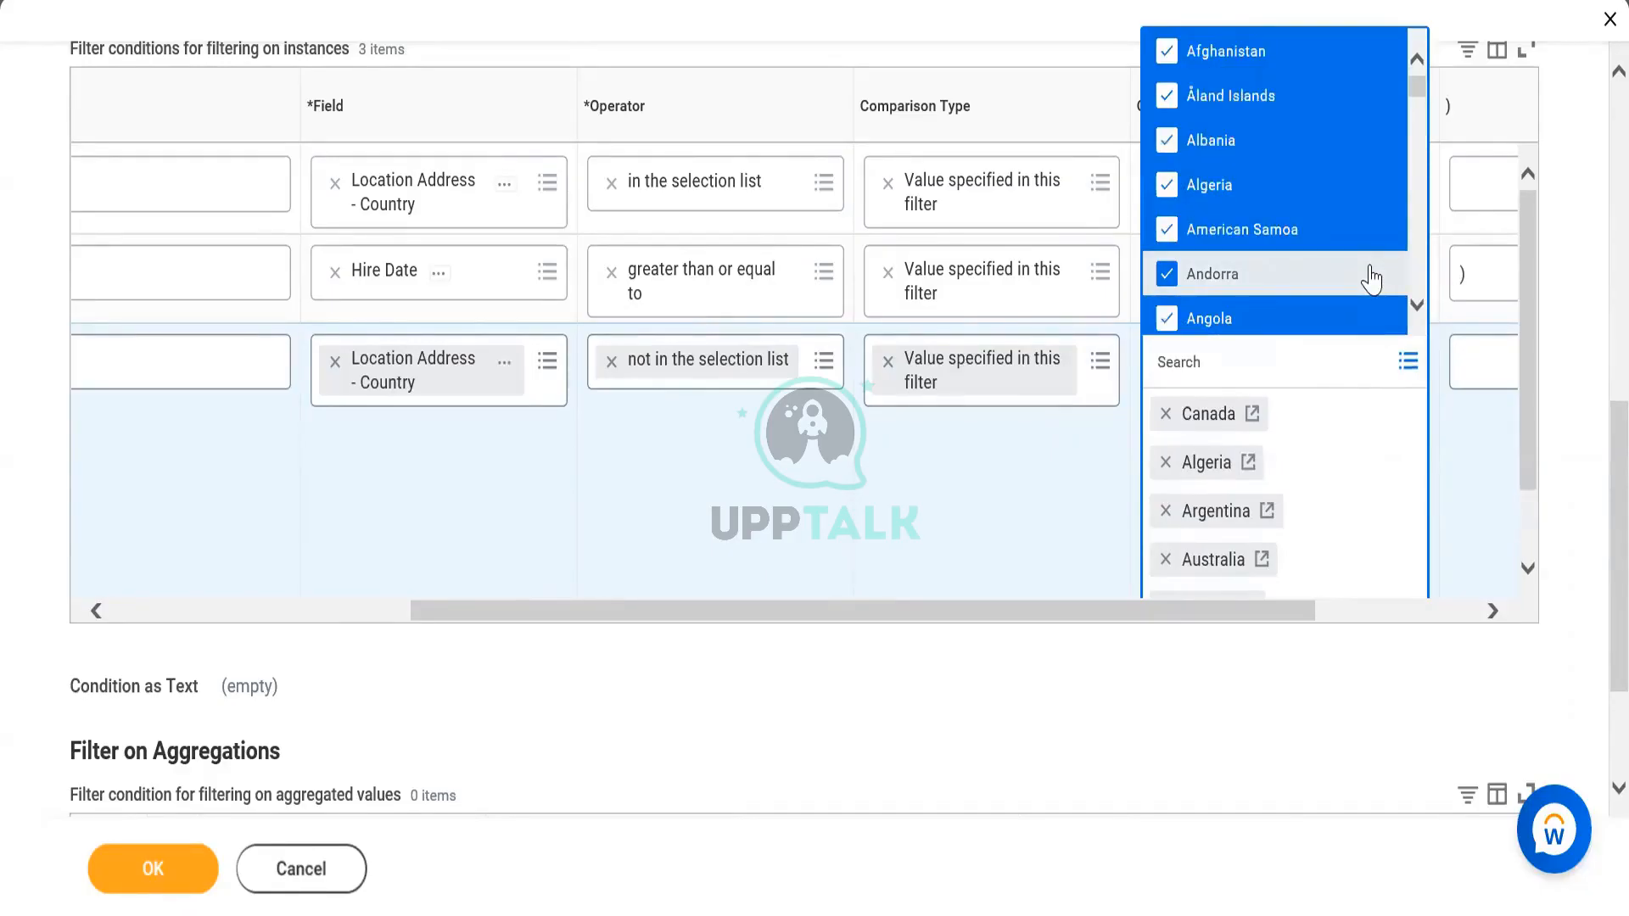
key(Return)
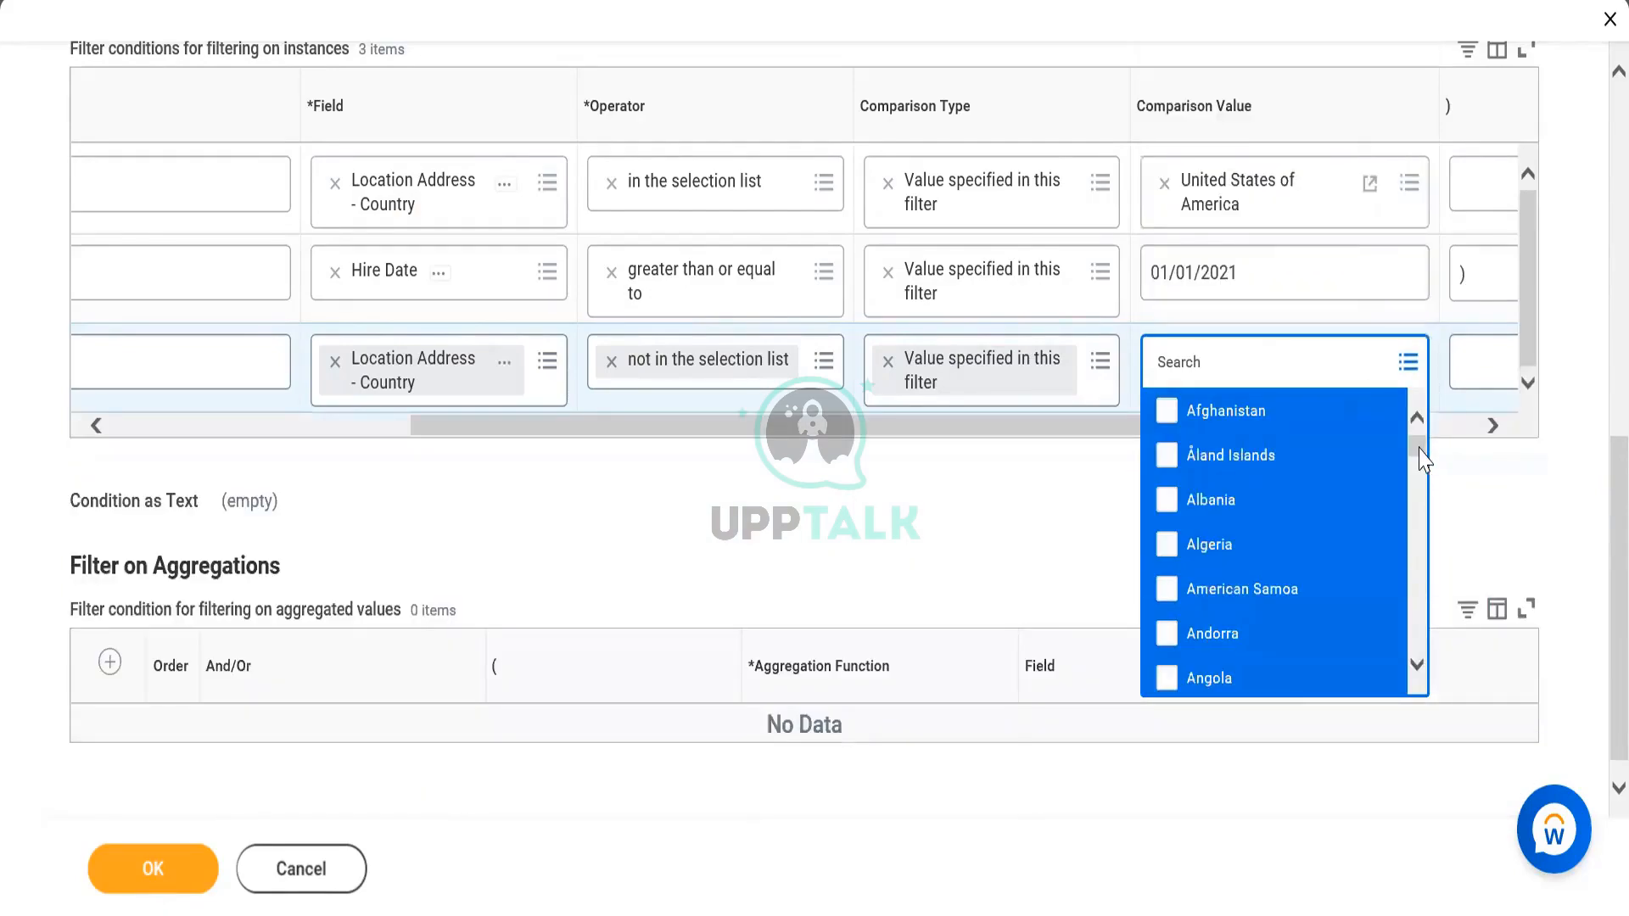
drag(1423, 459, 1431, 689)
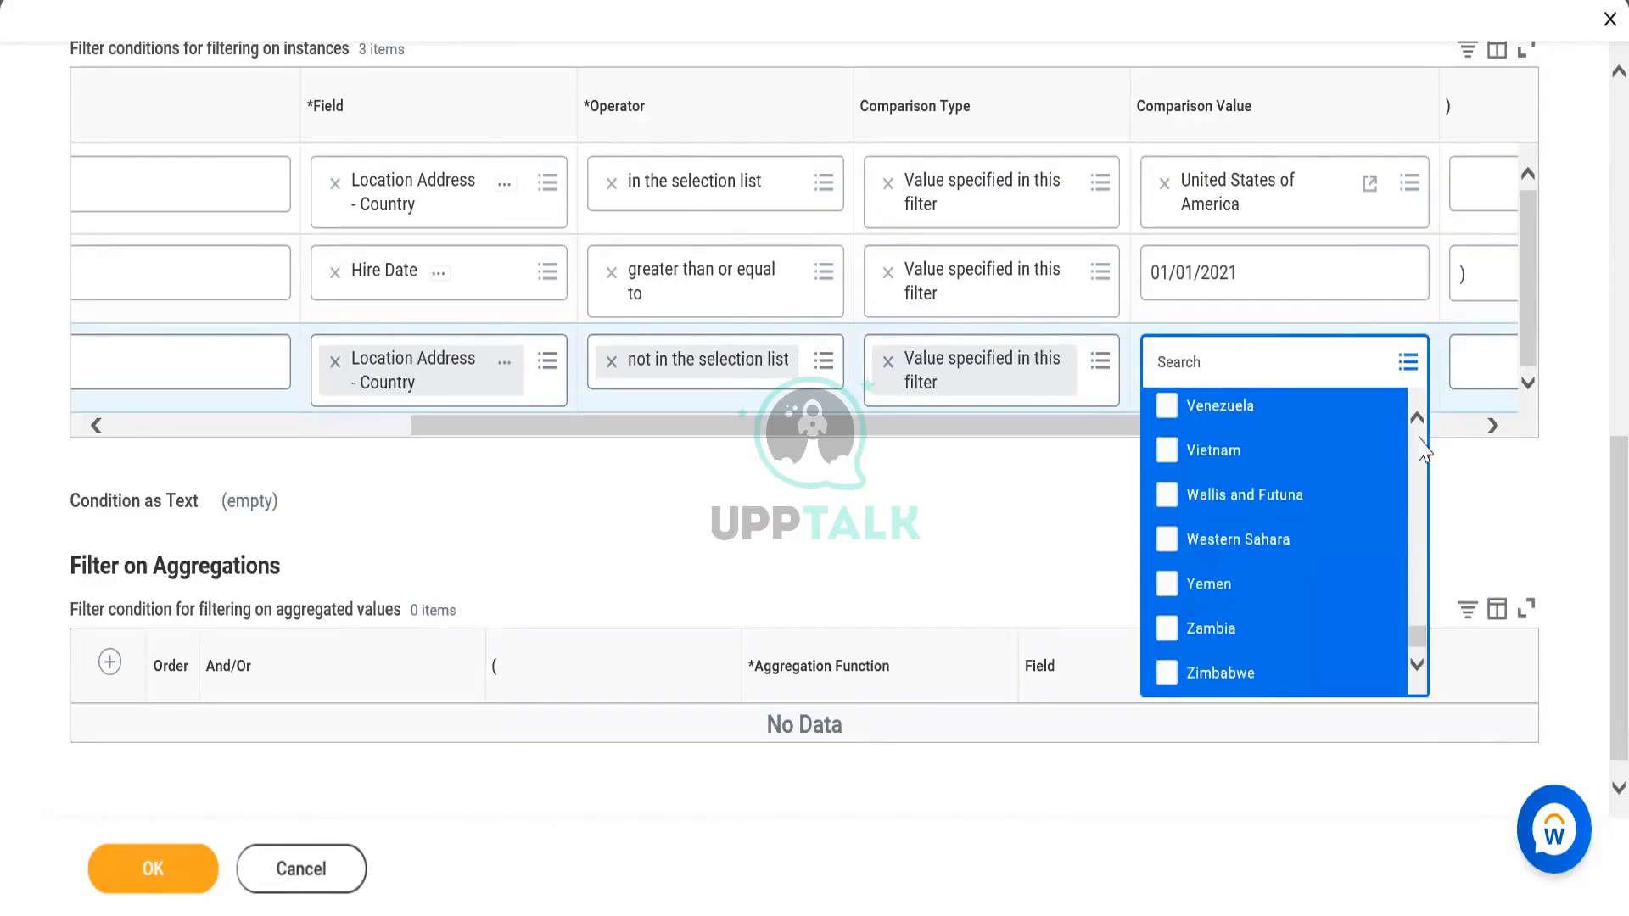
scroll(1319, 521, up, 4)
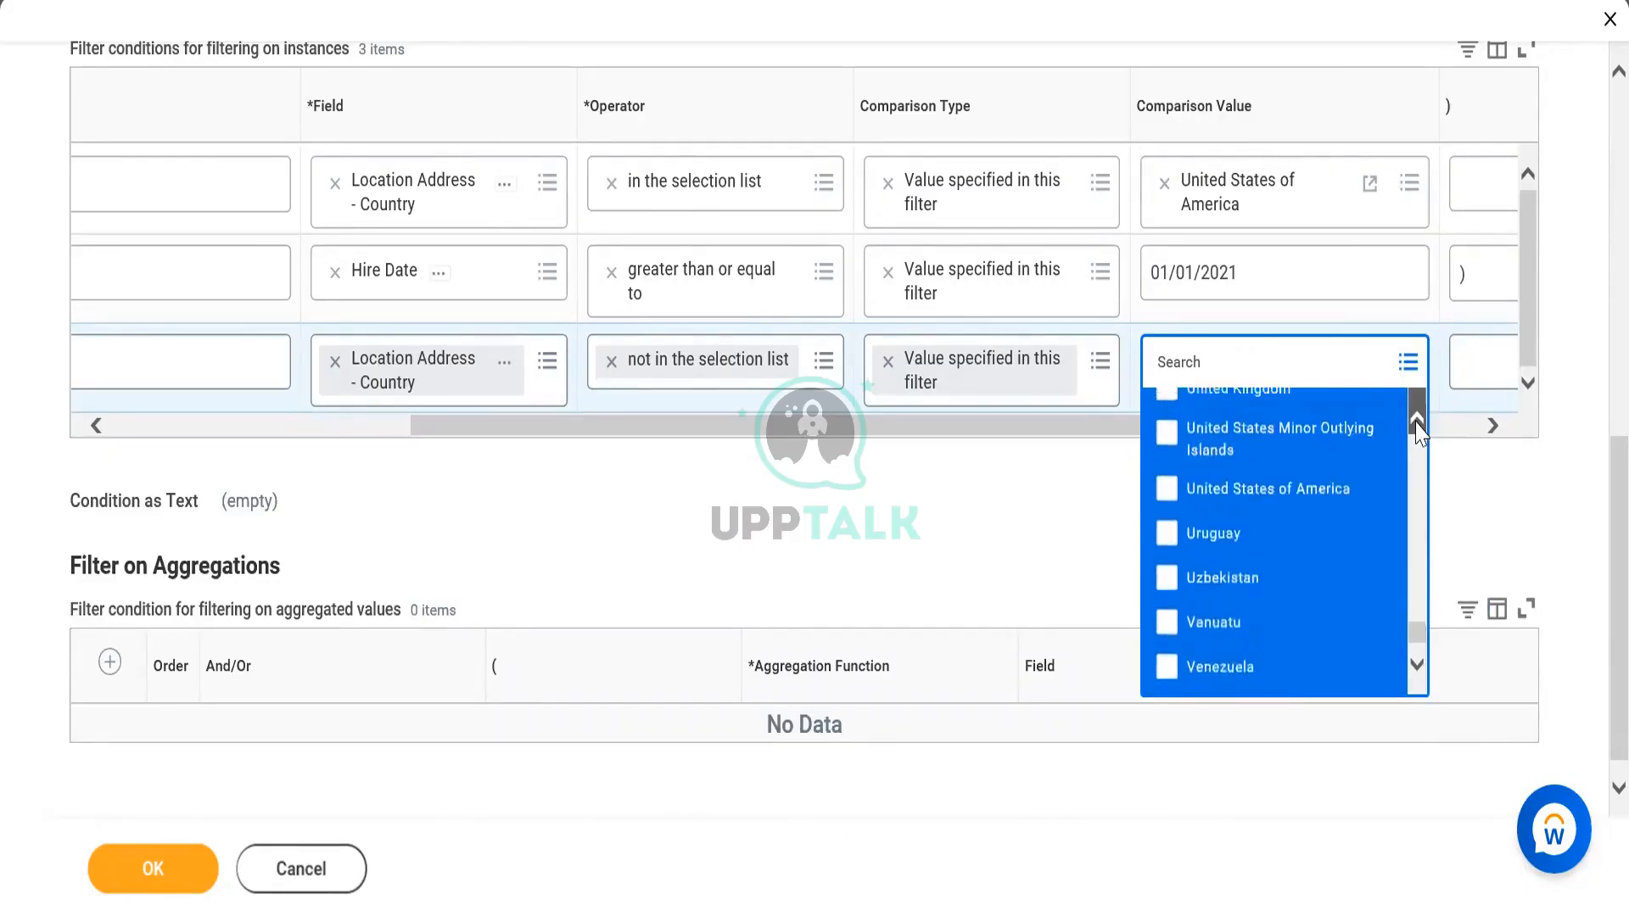
click(1308, 532)
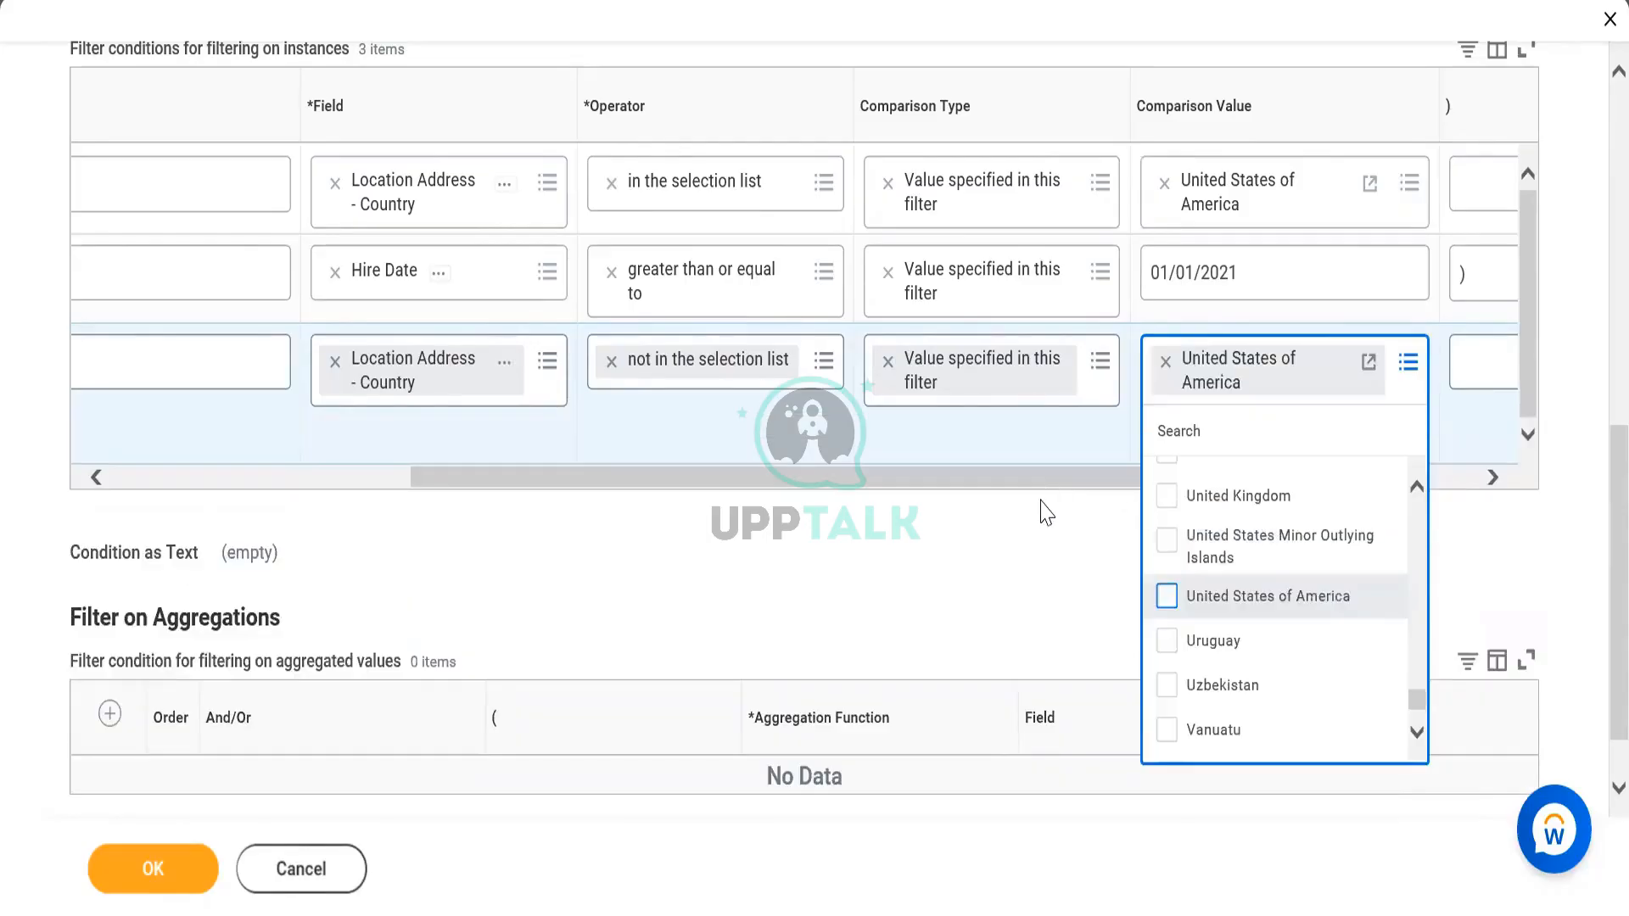
click(1047, 513)
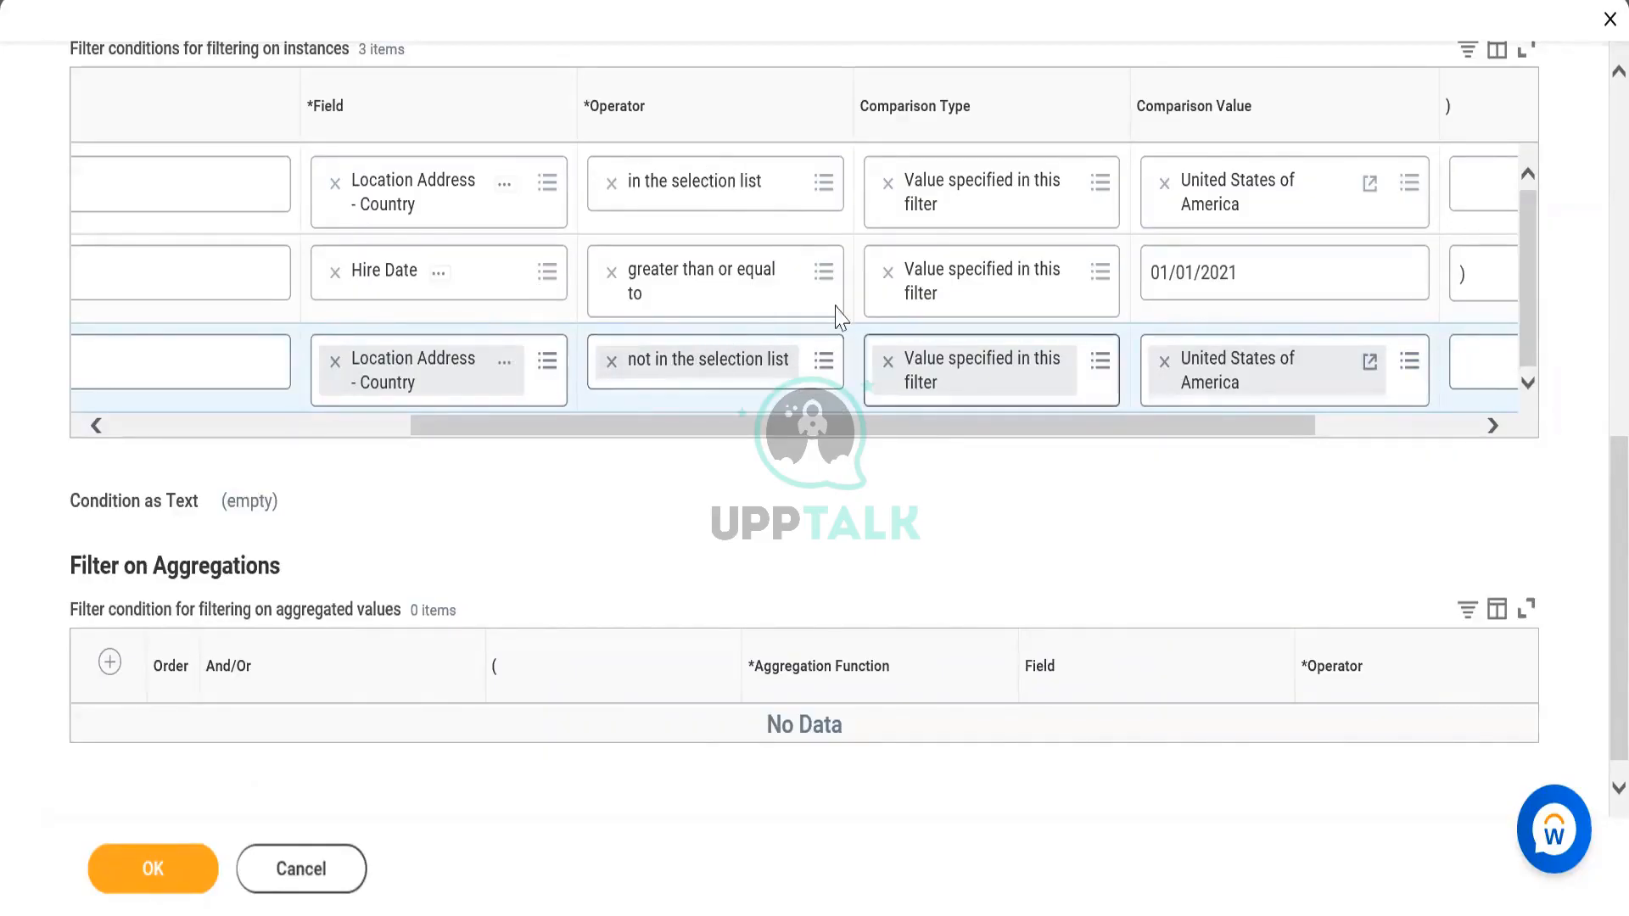
Step: Add a fourth filter condition on the Hire Date field
click(263, 426)
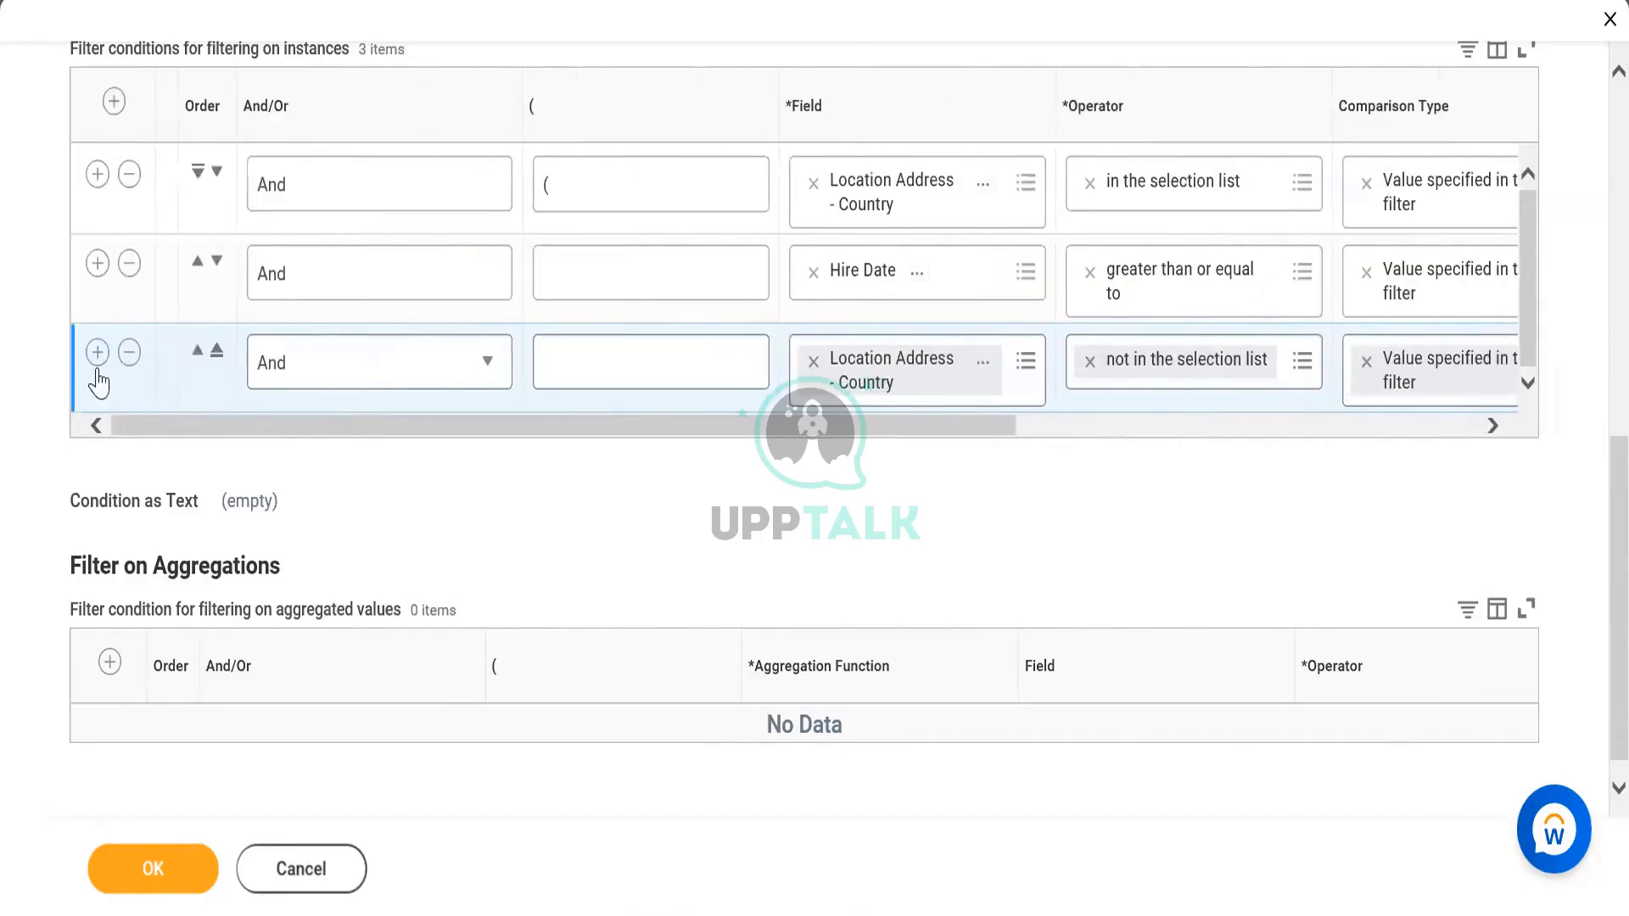
click(98, 353)
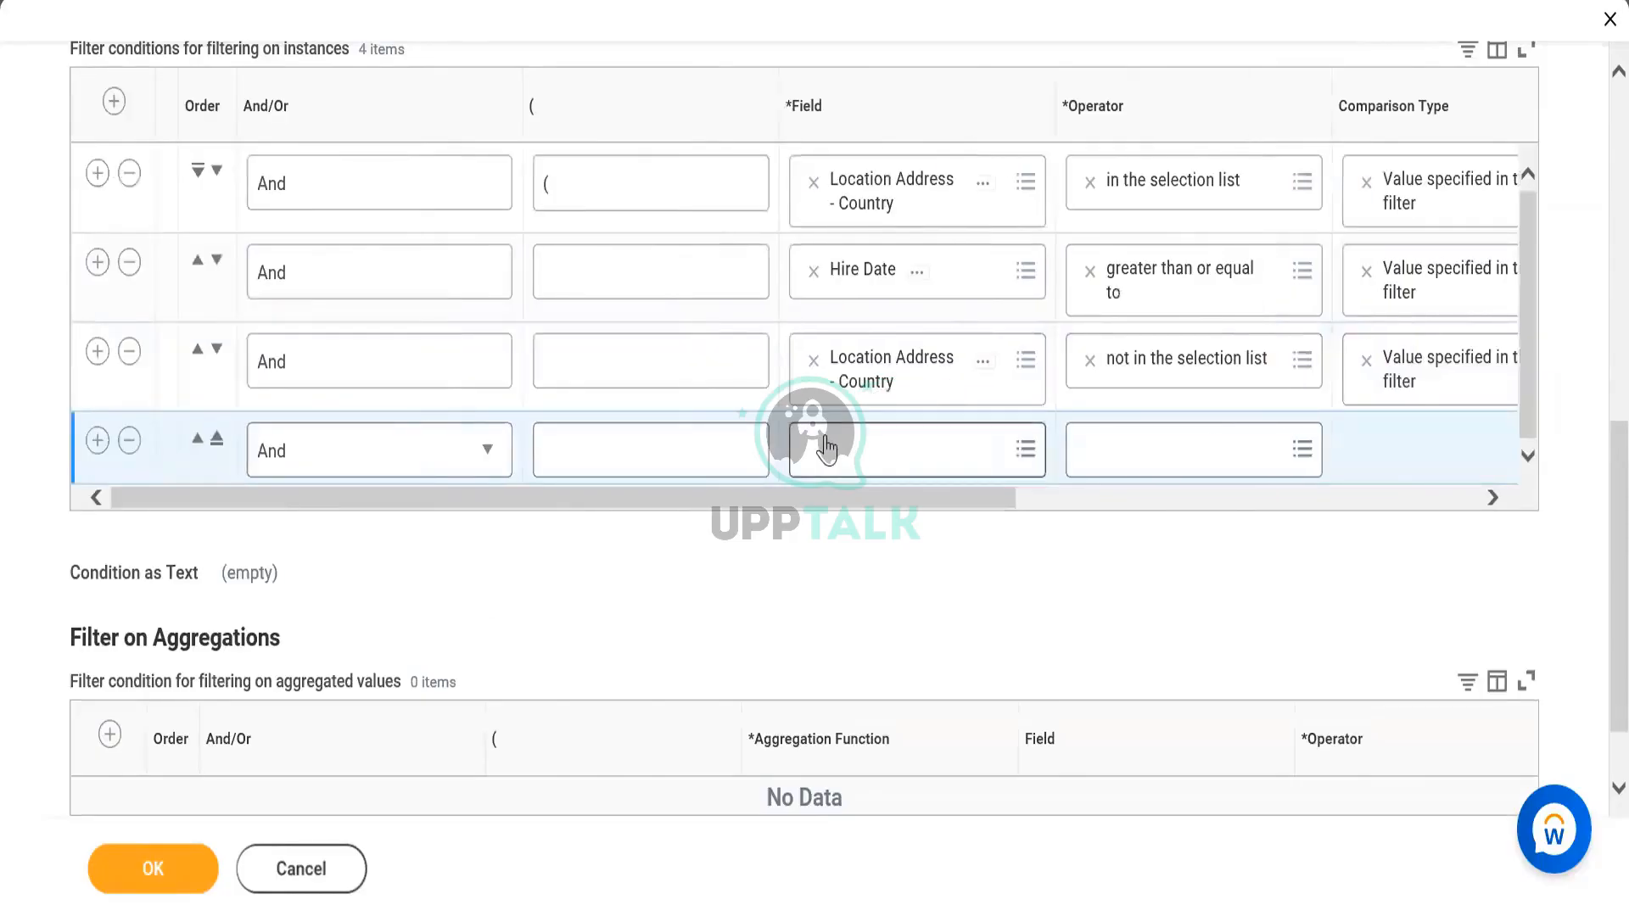
click(827, 437)
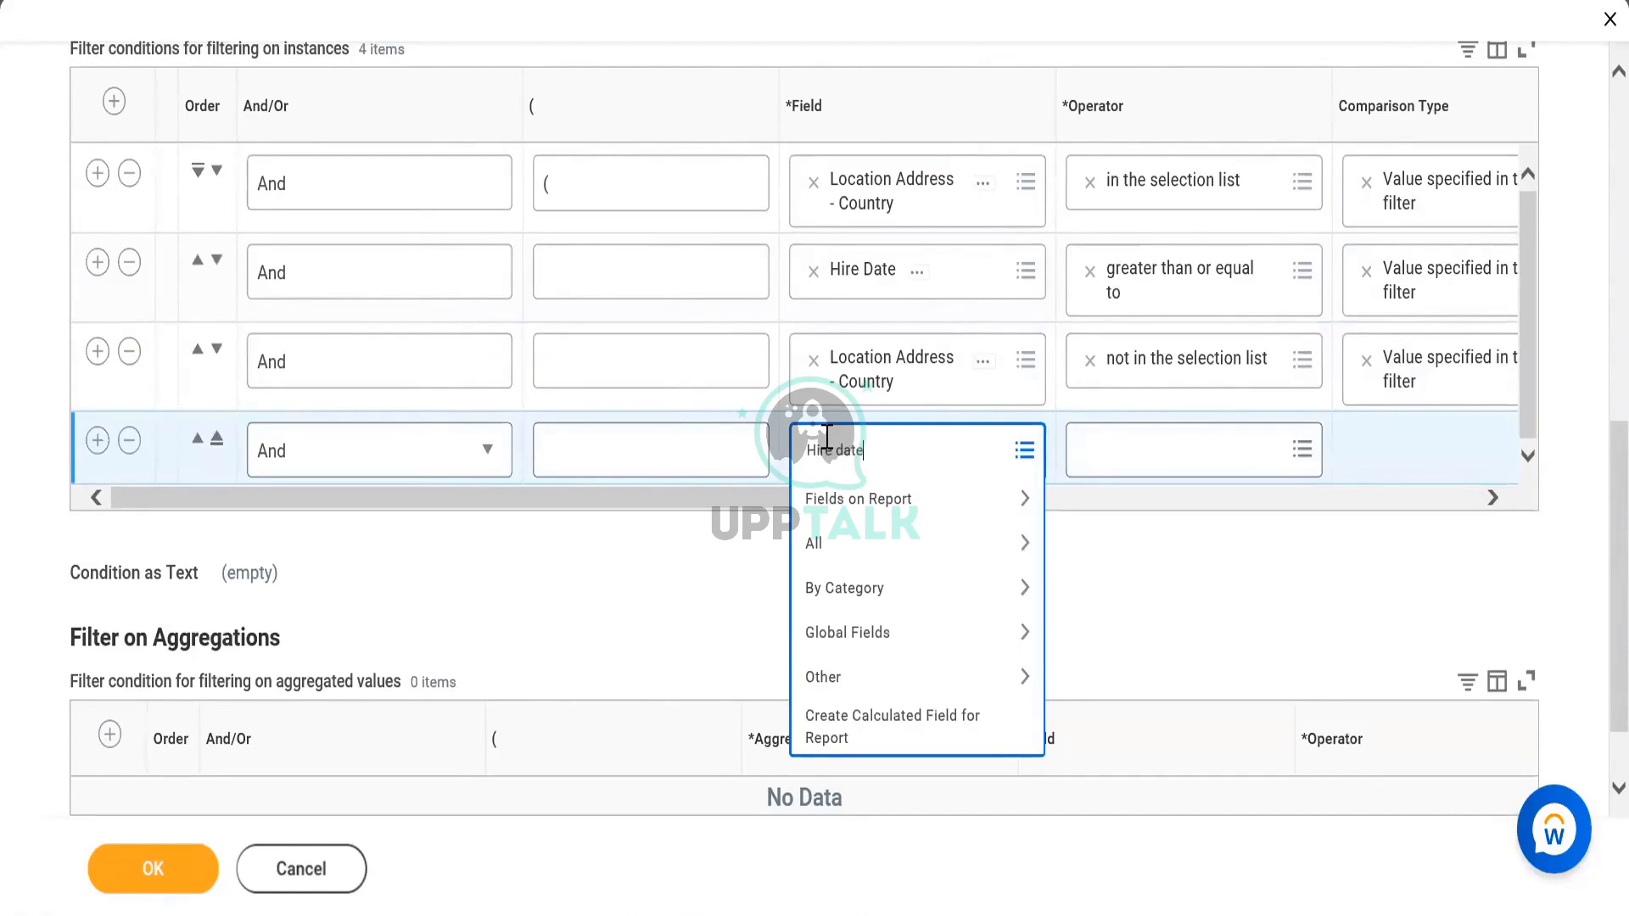
key(Return)
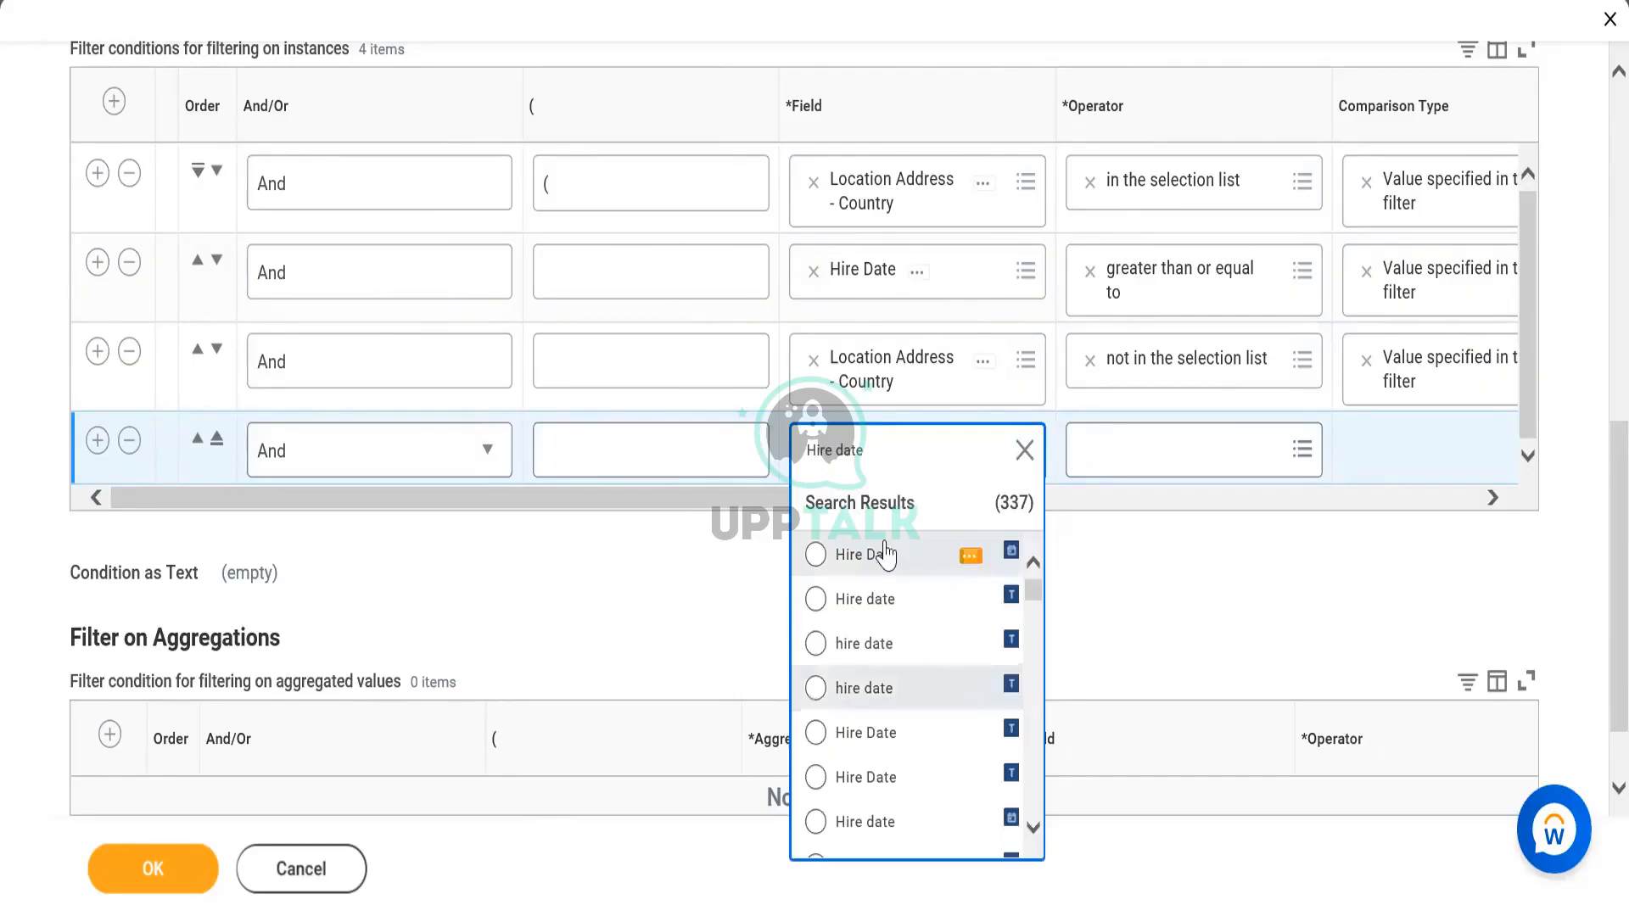
click(889, 556)
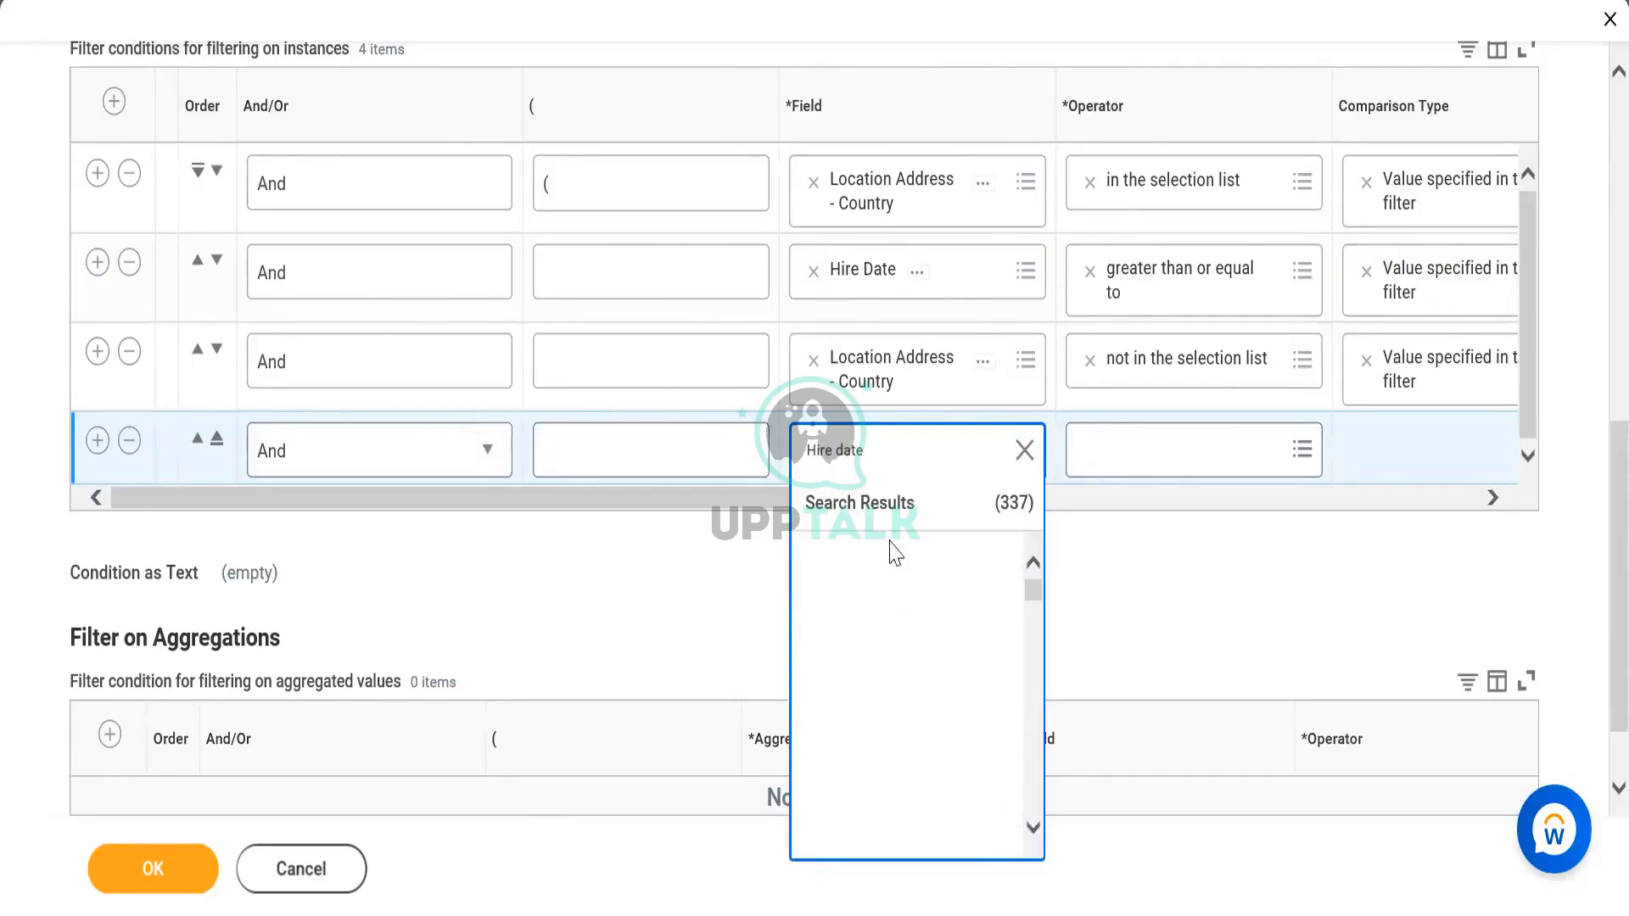
Step: Set the fourth condition's operator to greater than or equal to and its comparison value to 01/01/2022
click(1138, 458)
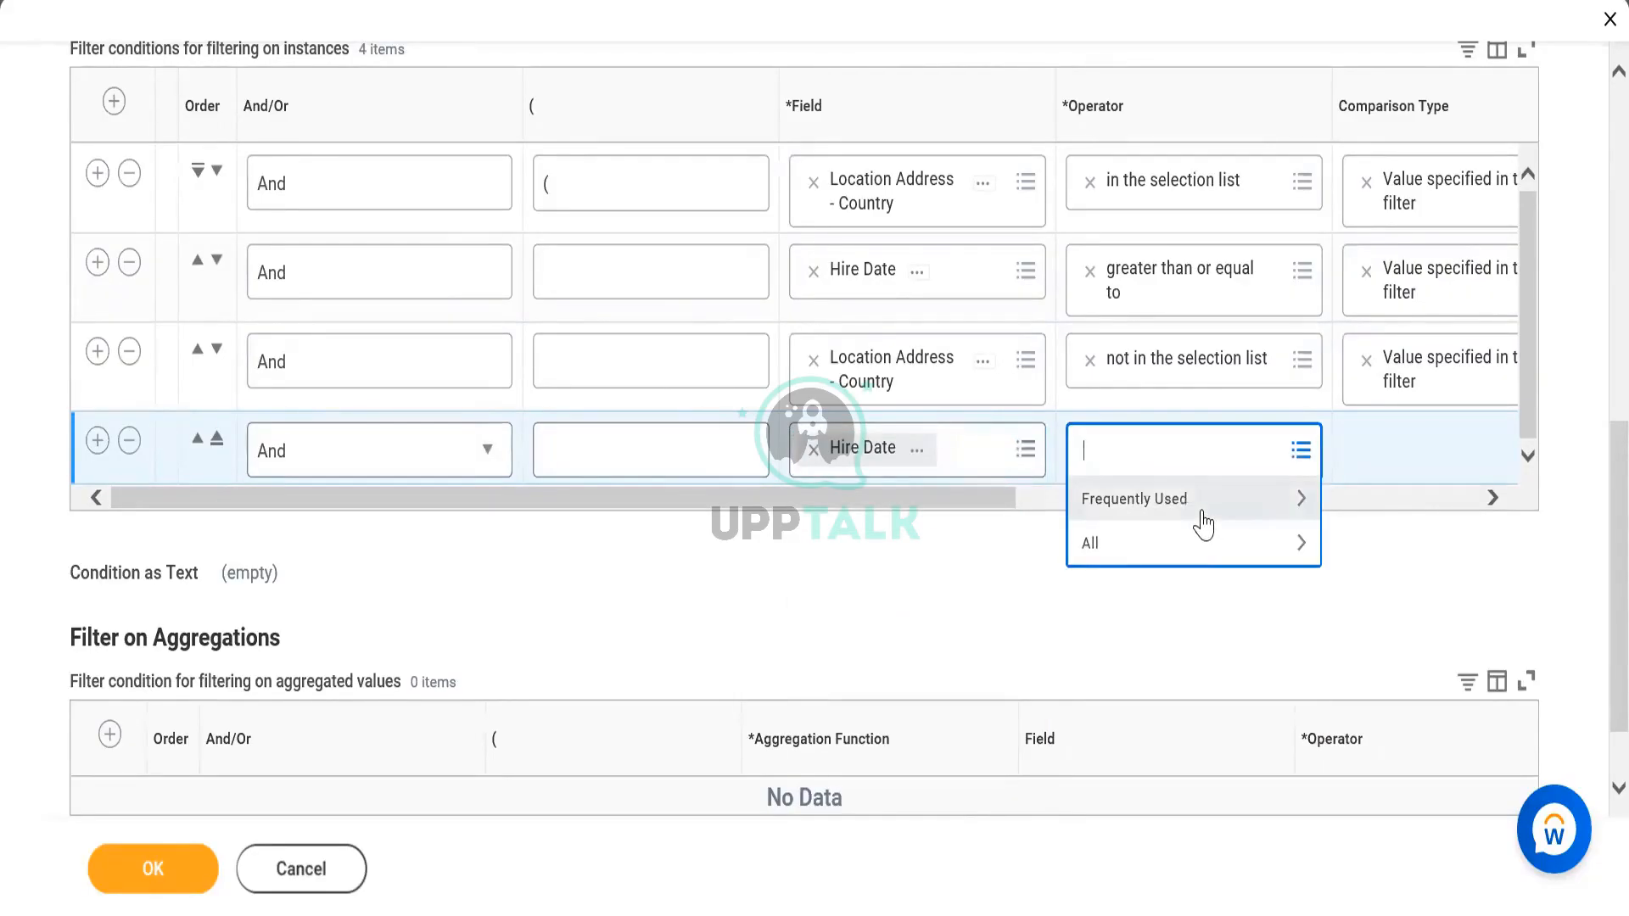
click(1202, 513)
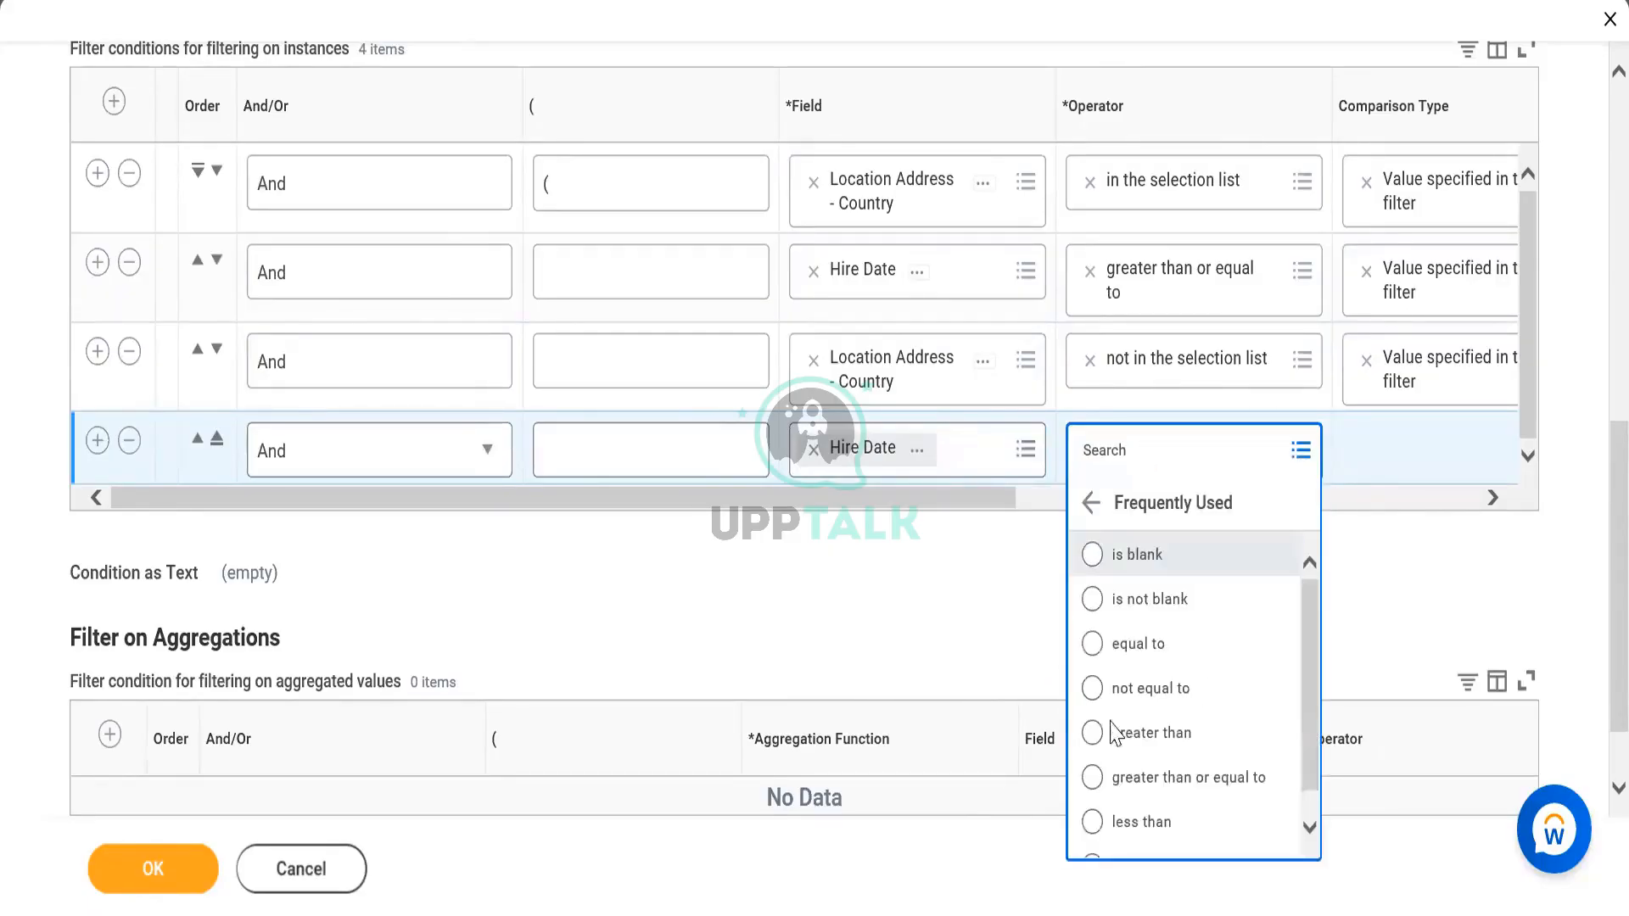
click(1136, 776)
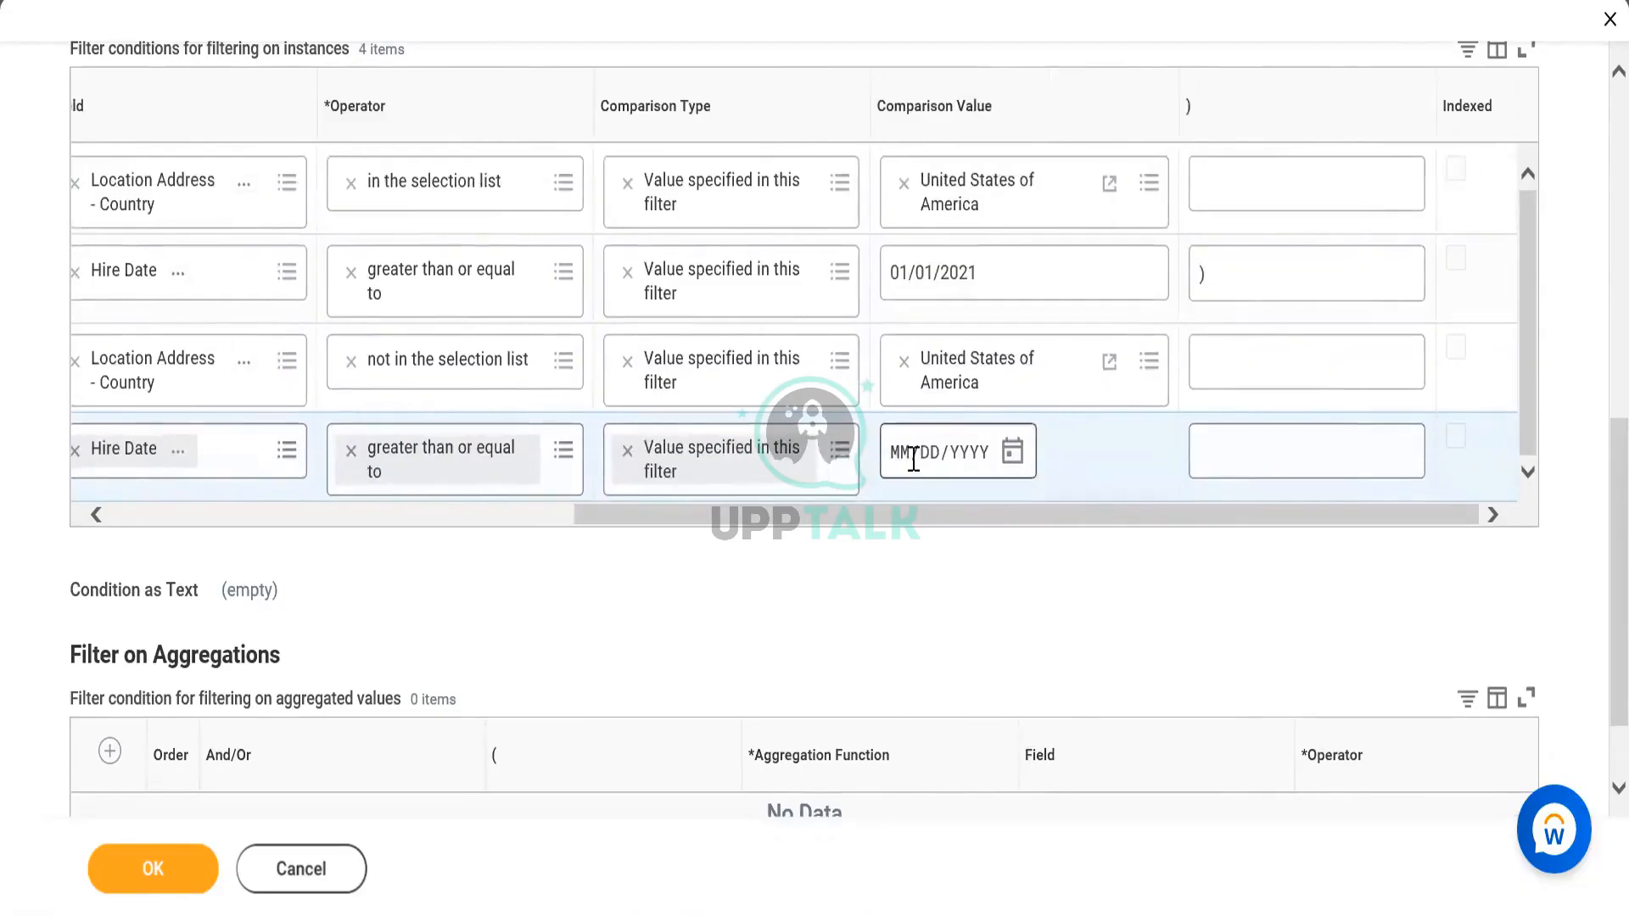
click(913, 459)
text(0101)
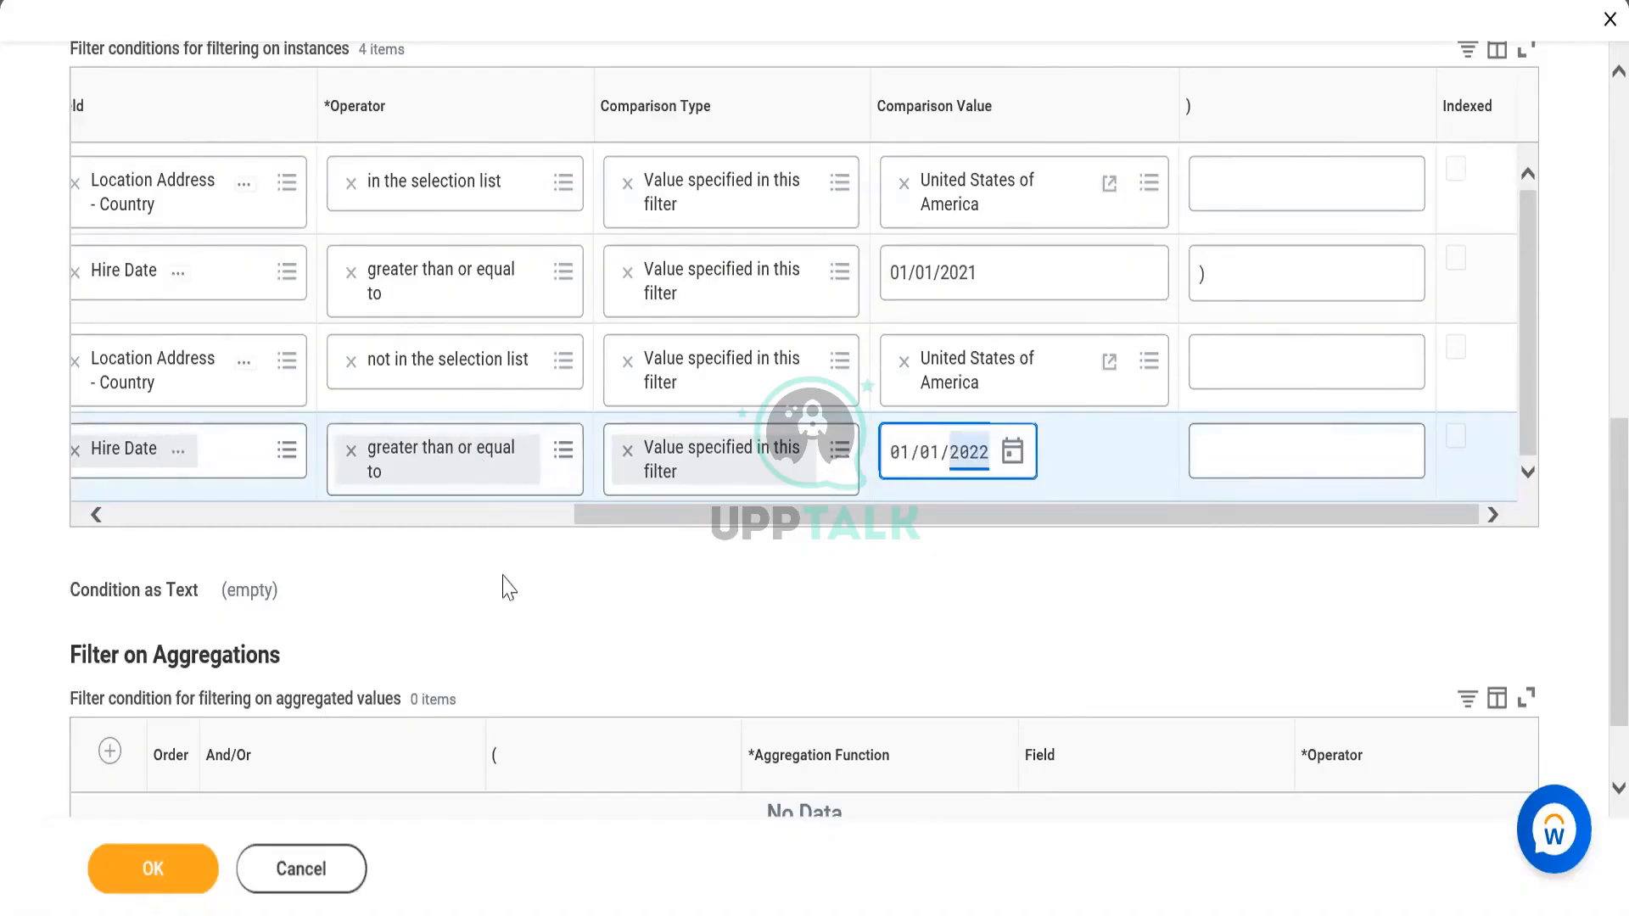
Step: Group the third and fourth conditions with an opening parenthesis on the third and a closing parenthesis on the fourth
click(498, 521)
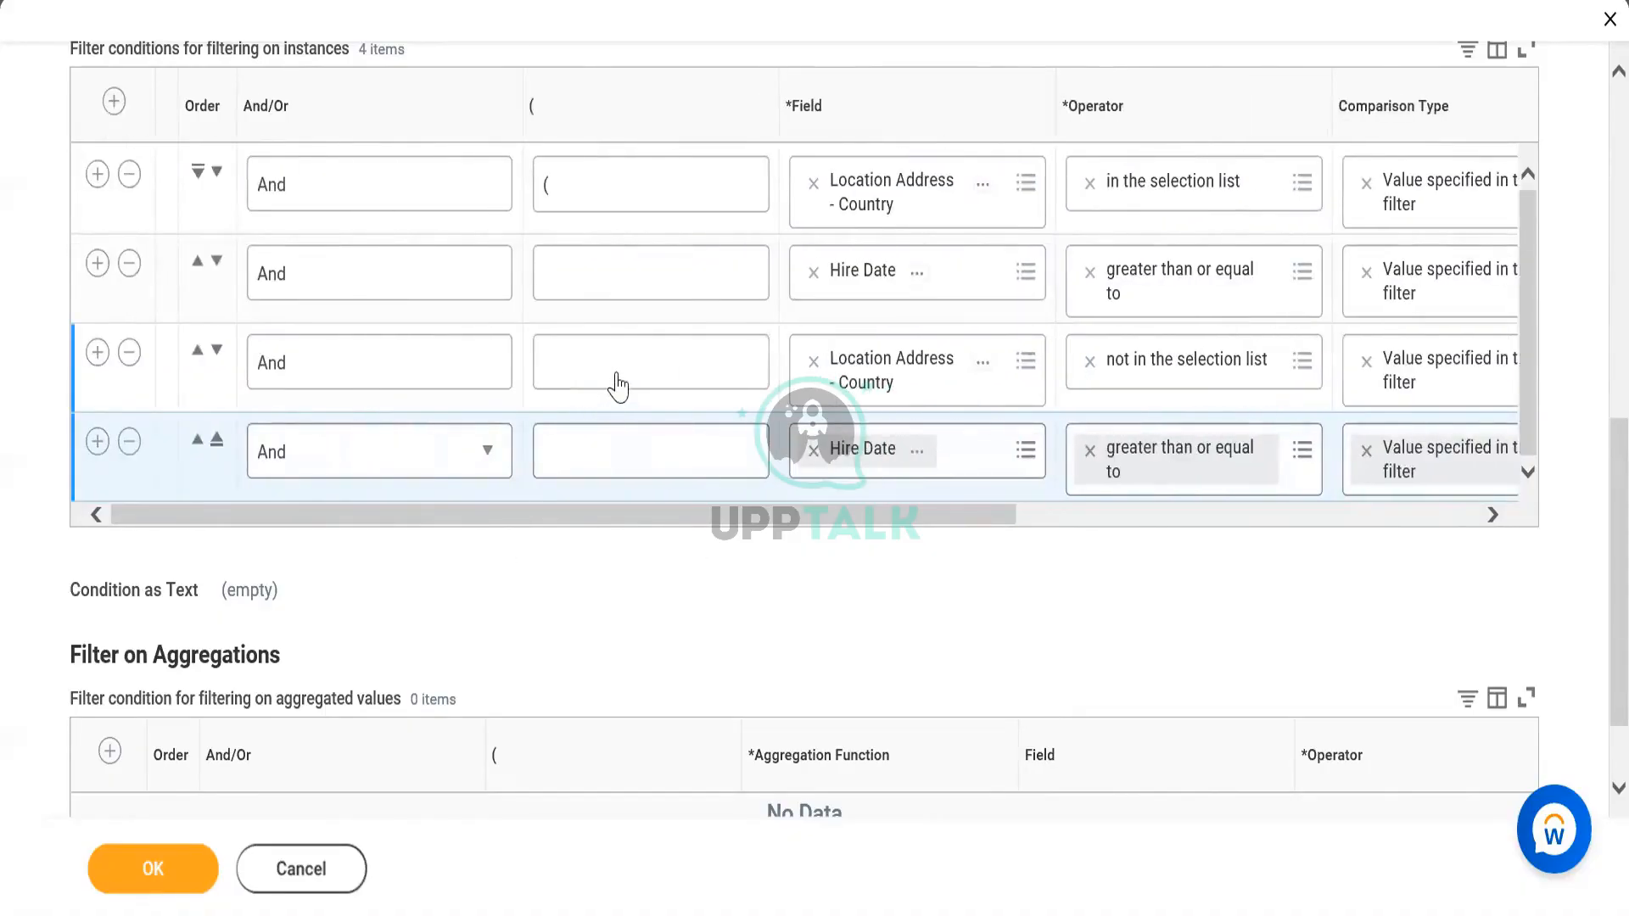
click(637, 348)
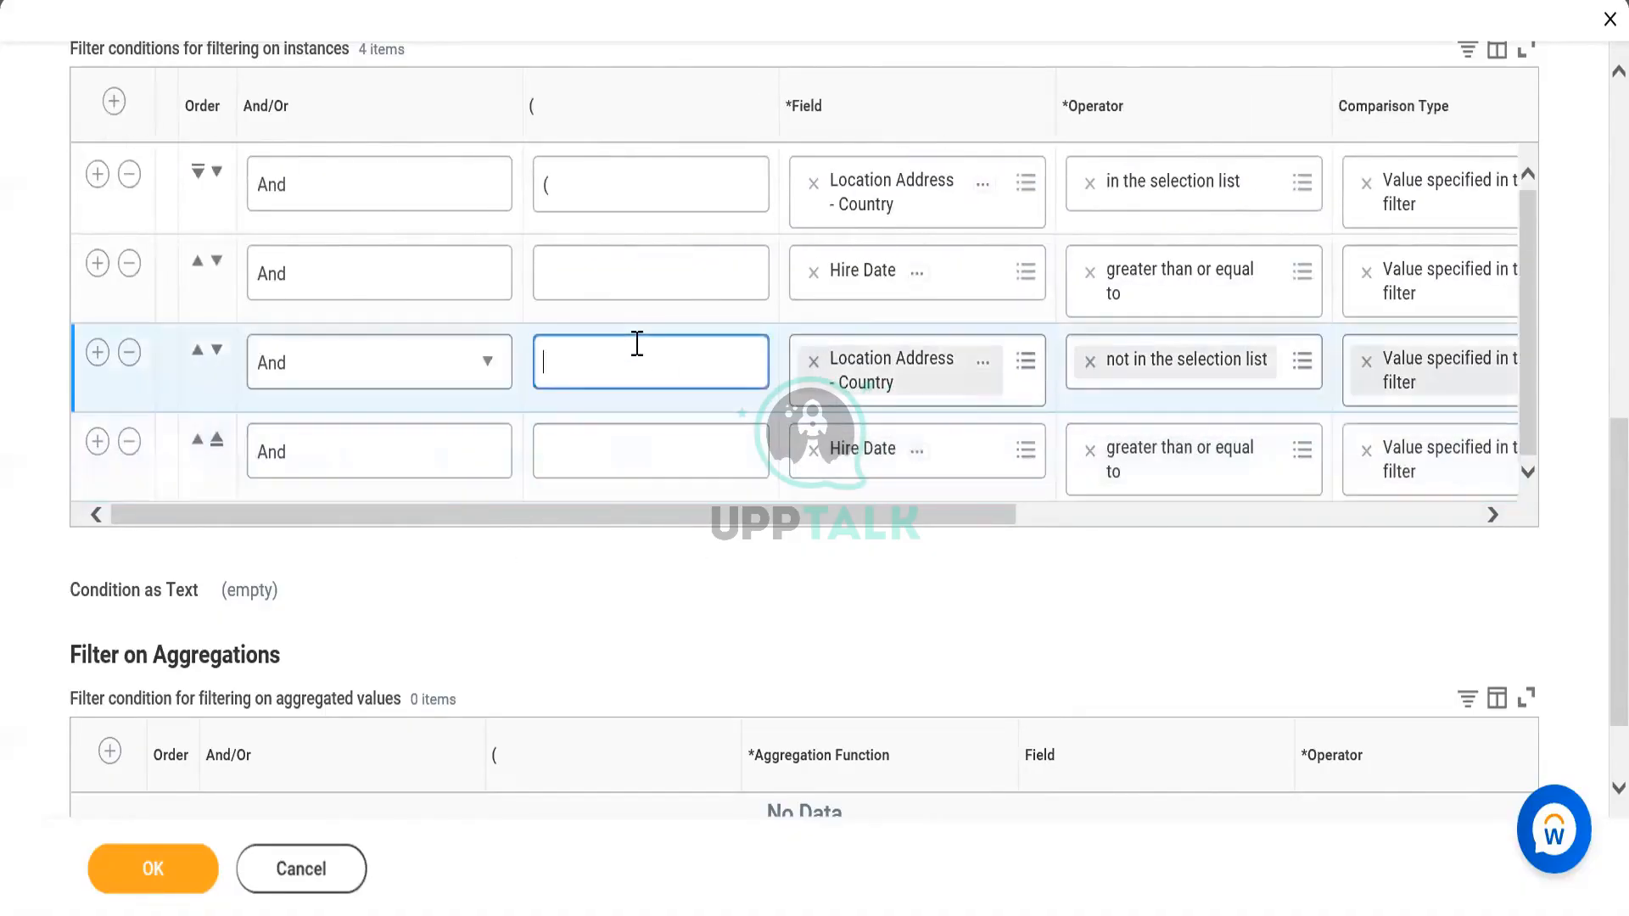
click(1329, 516)
click(1281, 456)
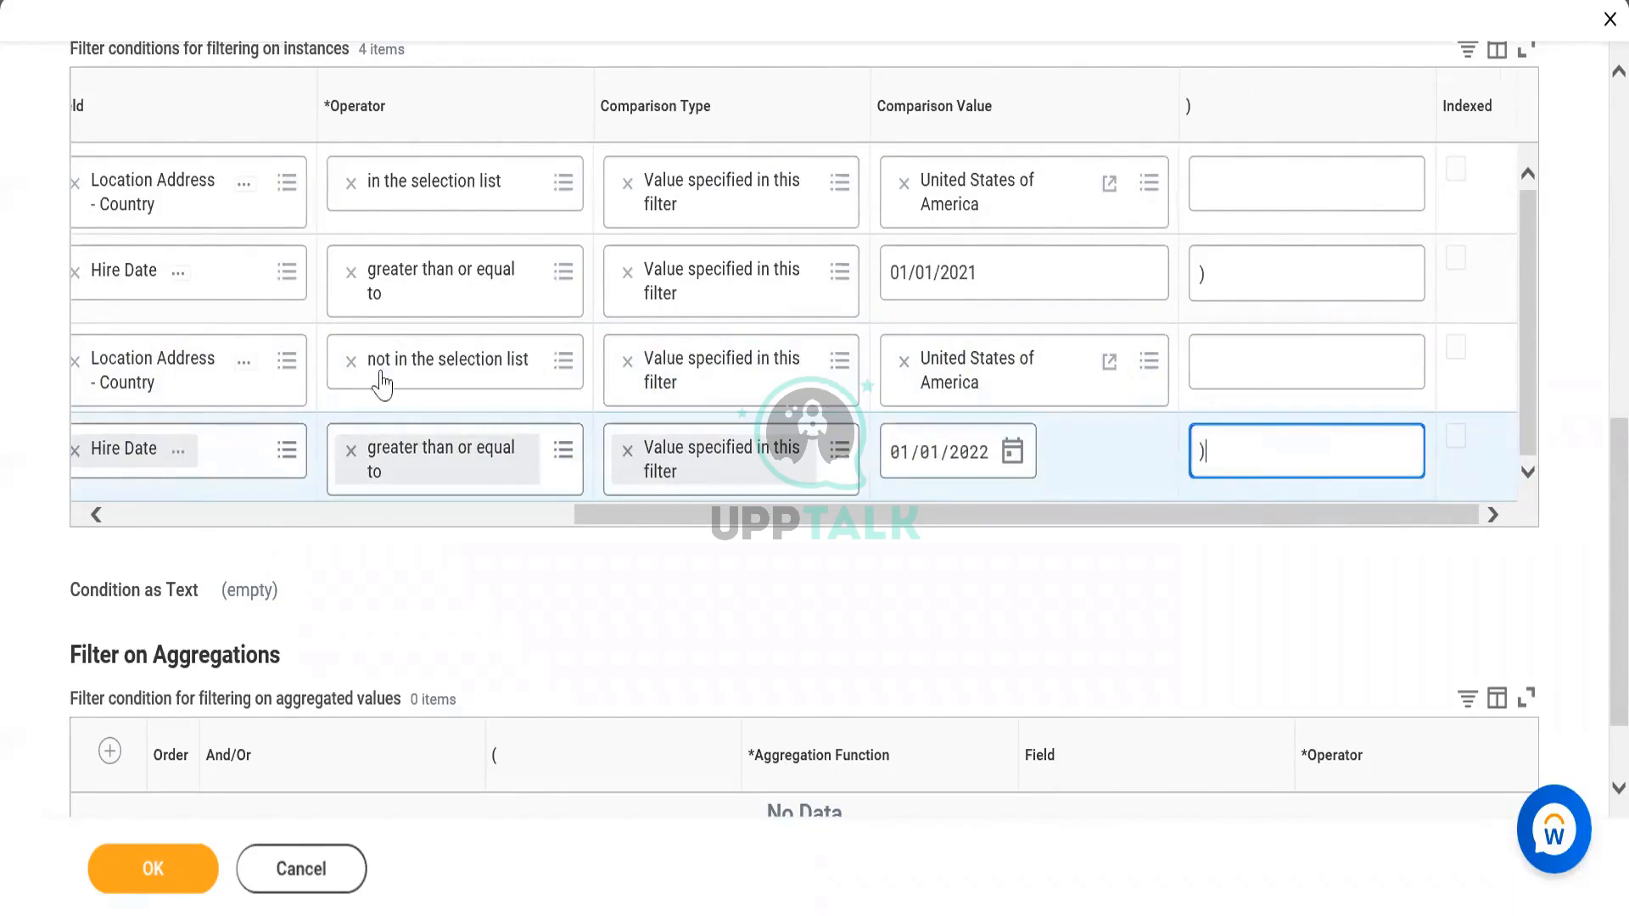
Step: Set the And/Or value of the third filter condition to Or
click(289, 518)
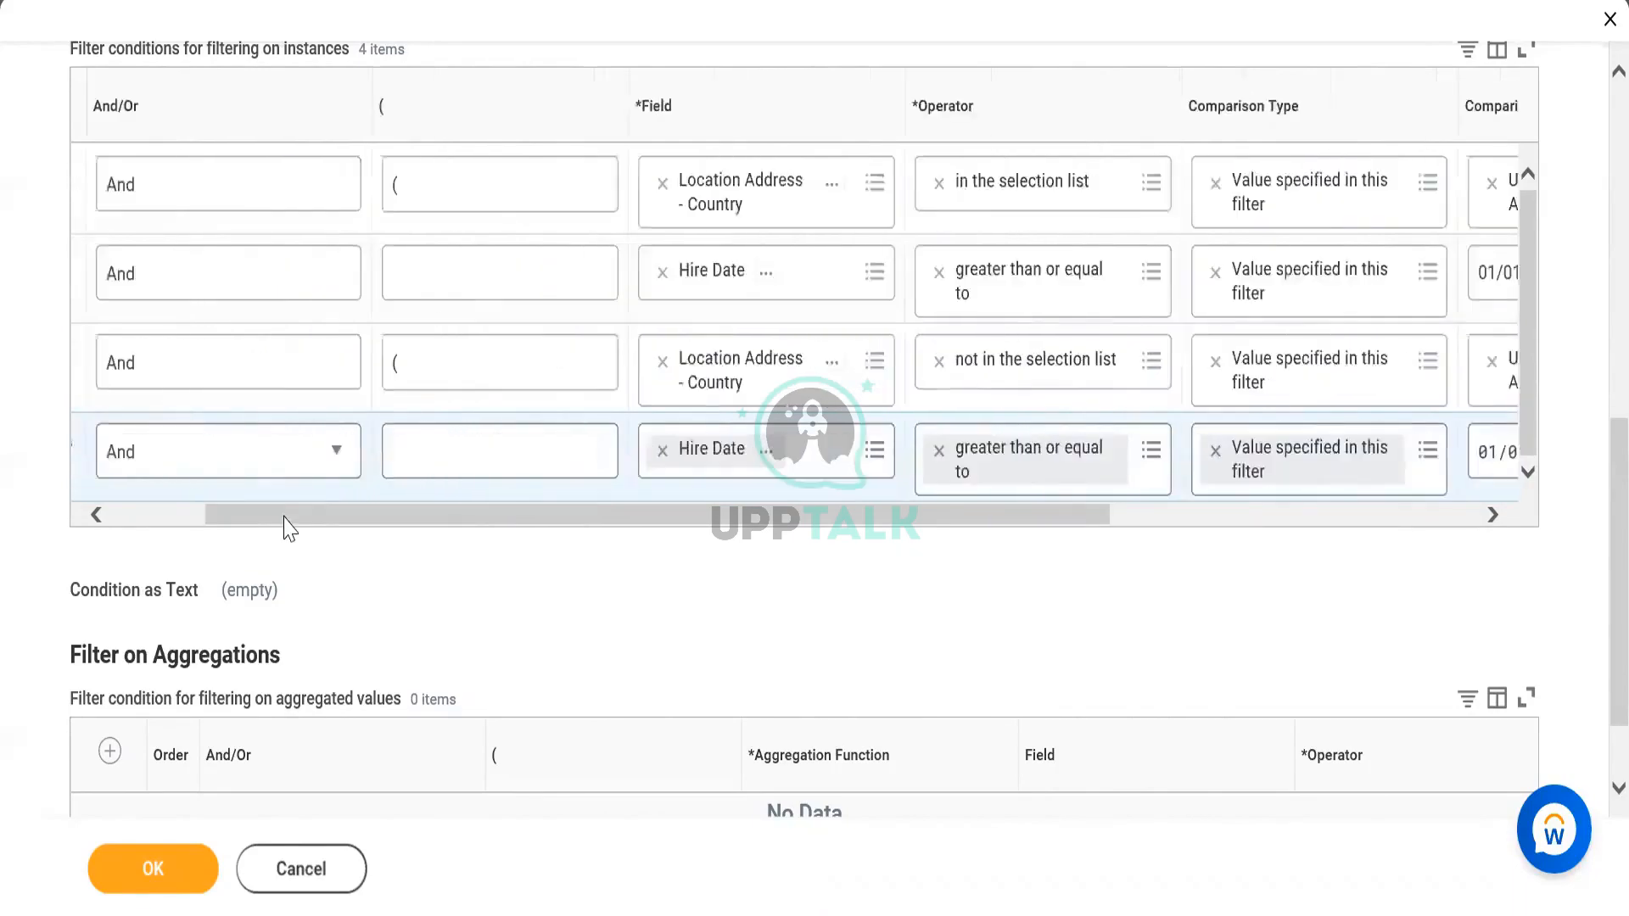
drag(352, 512, 857, 509)
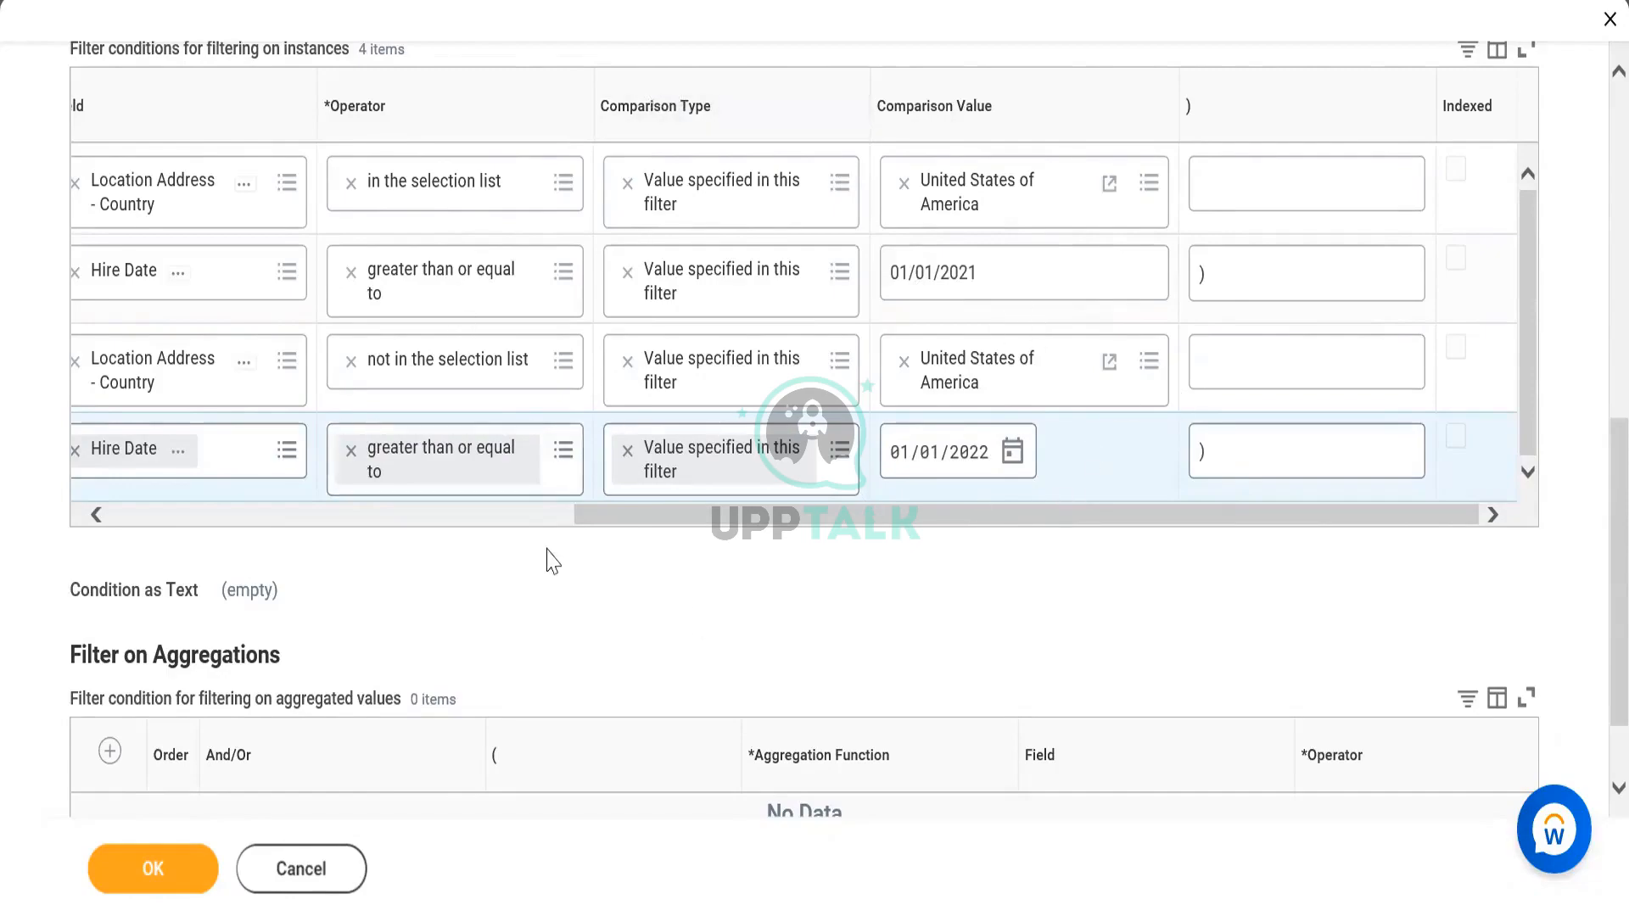
click(535, 519)
click(305, 365)
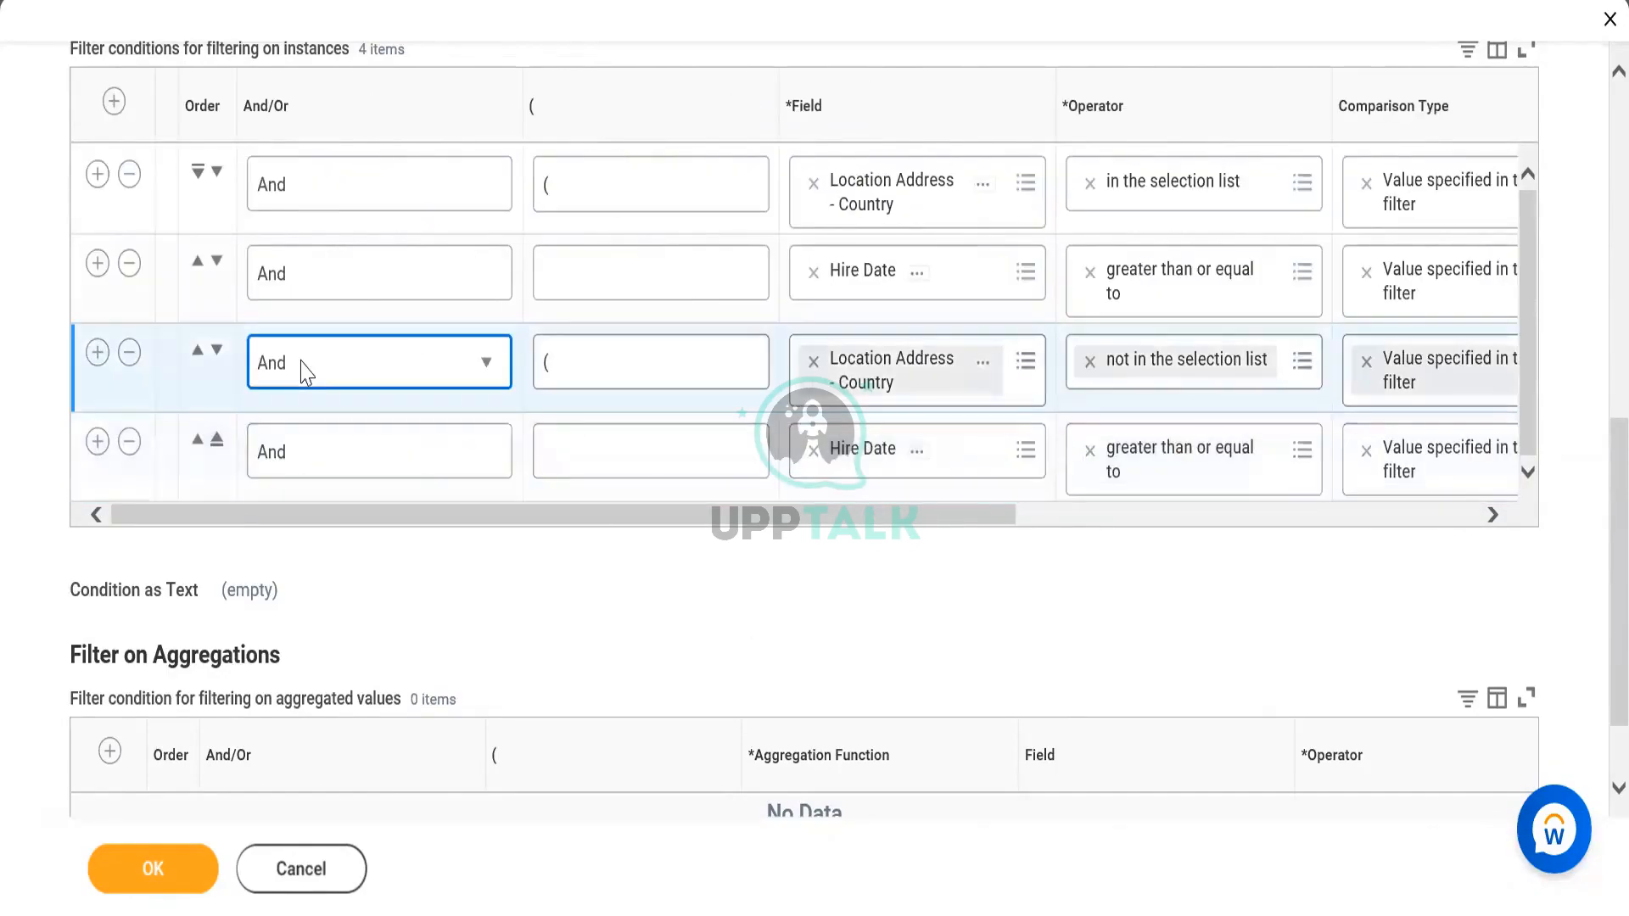
click(486, 363)
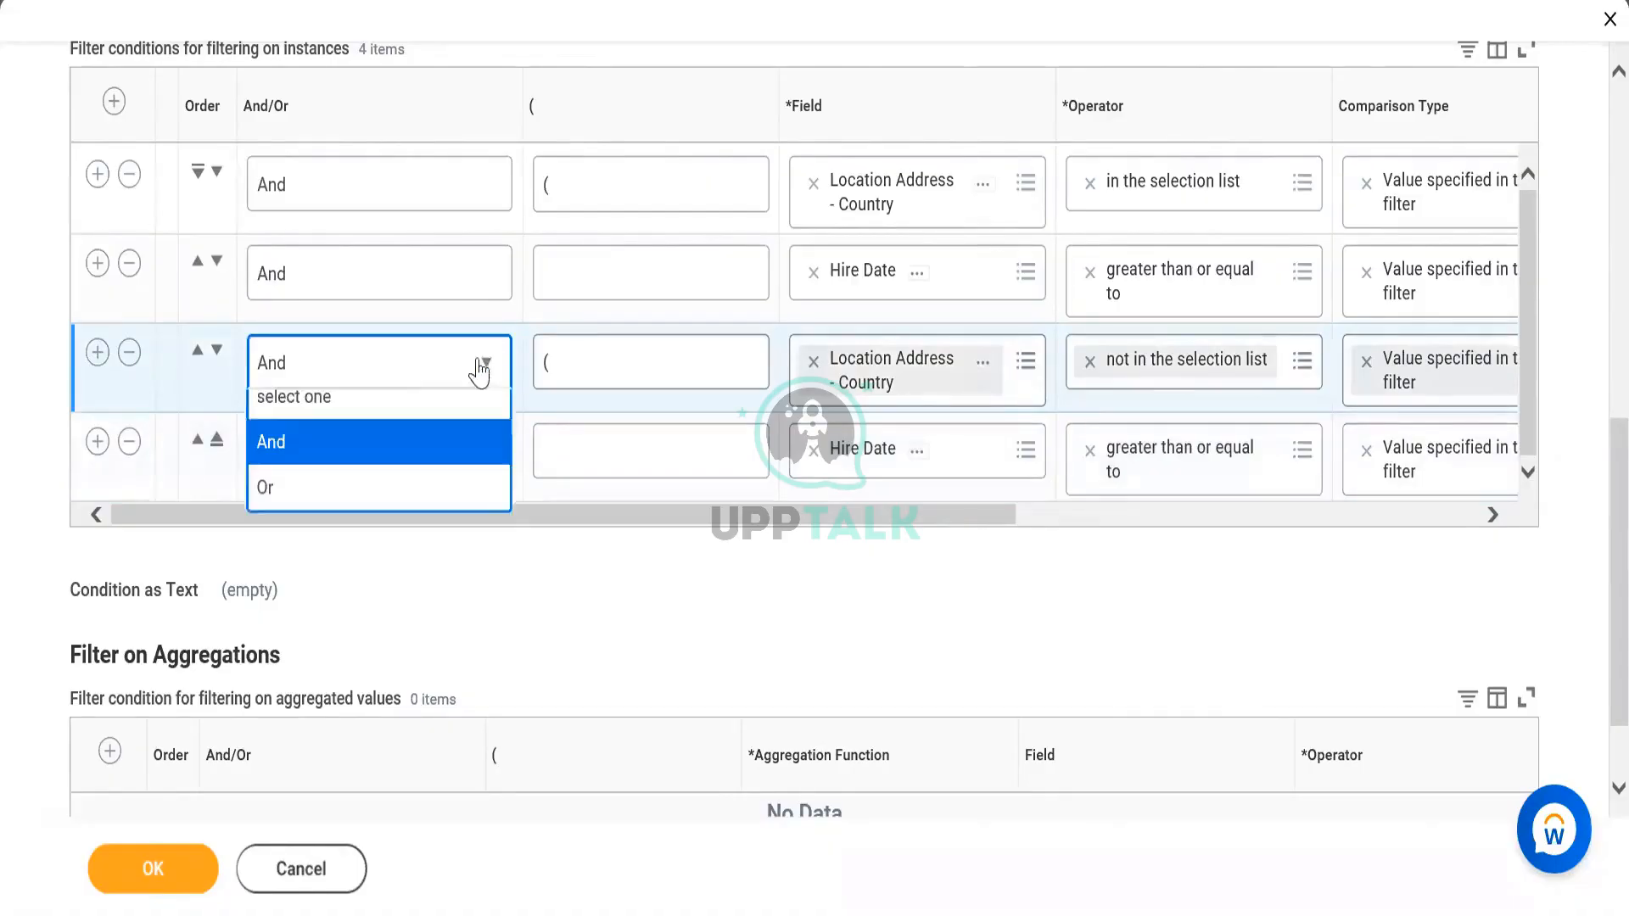
click(258, 504)
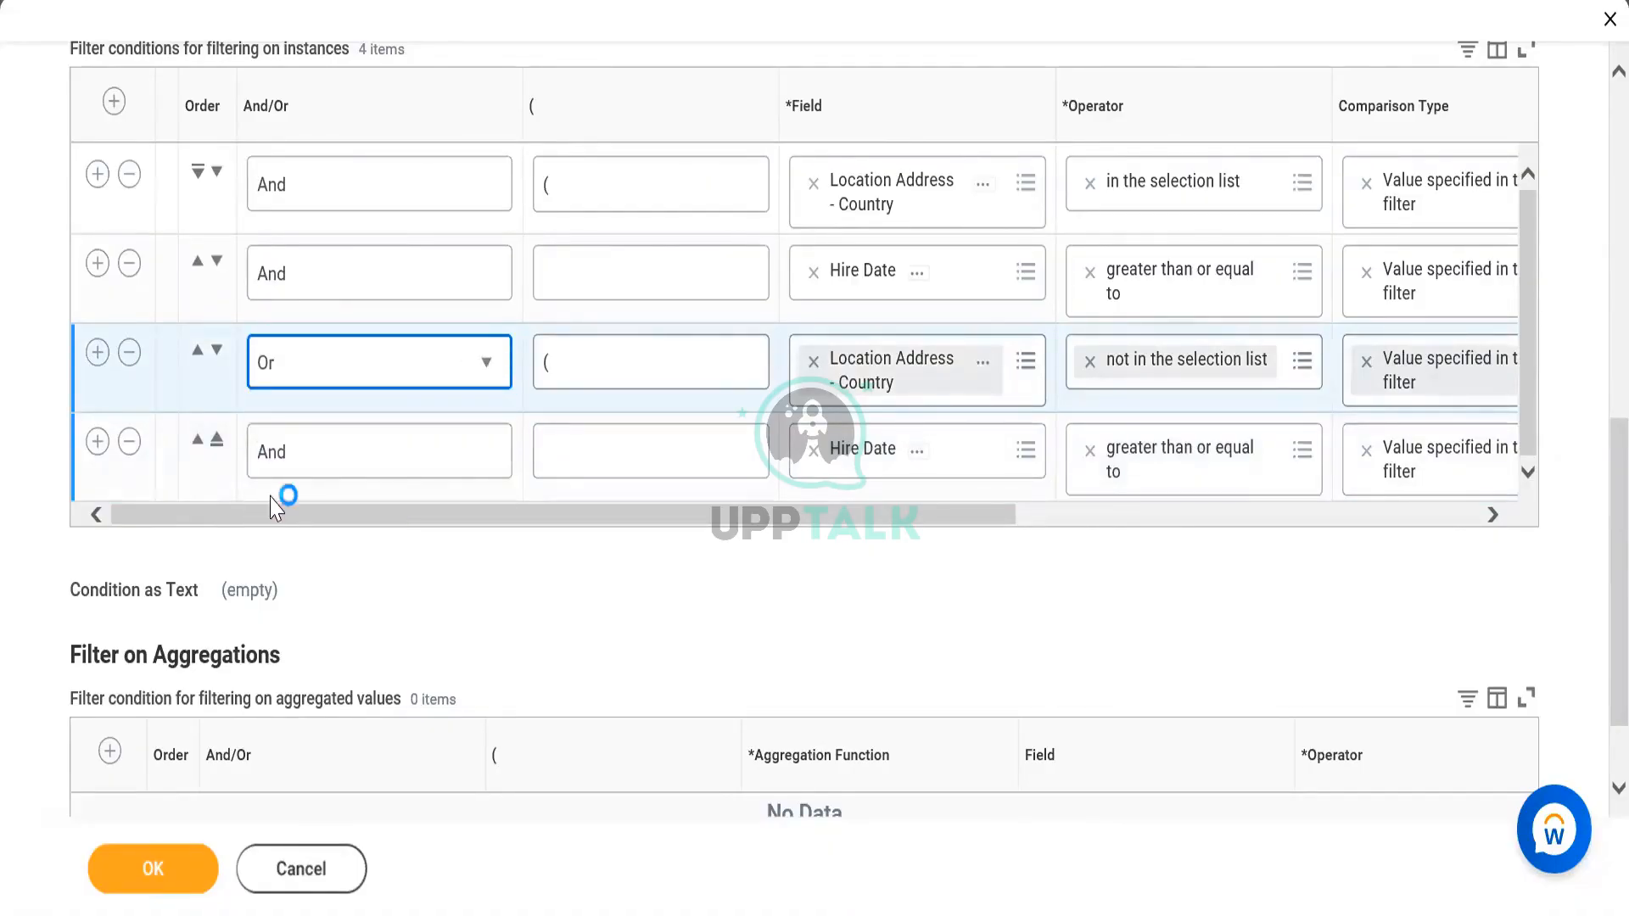
Step: Change the third filter condition's And/Or value to And
click(1108, 515)
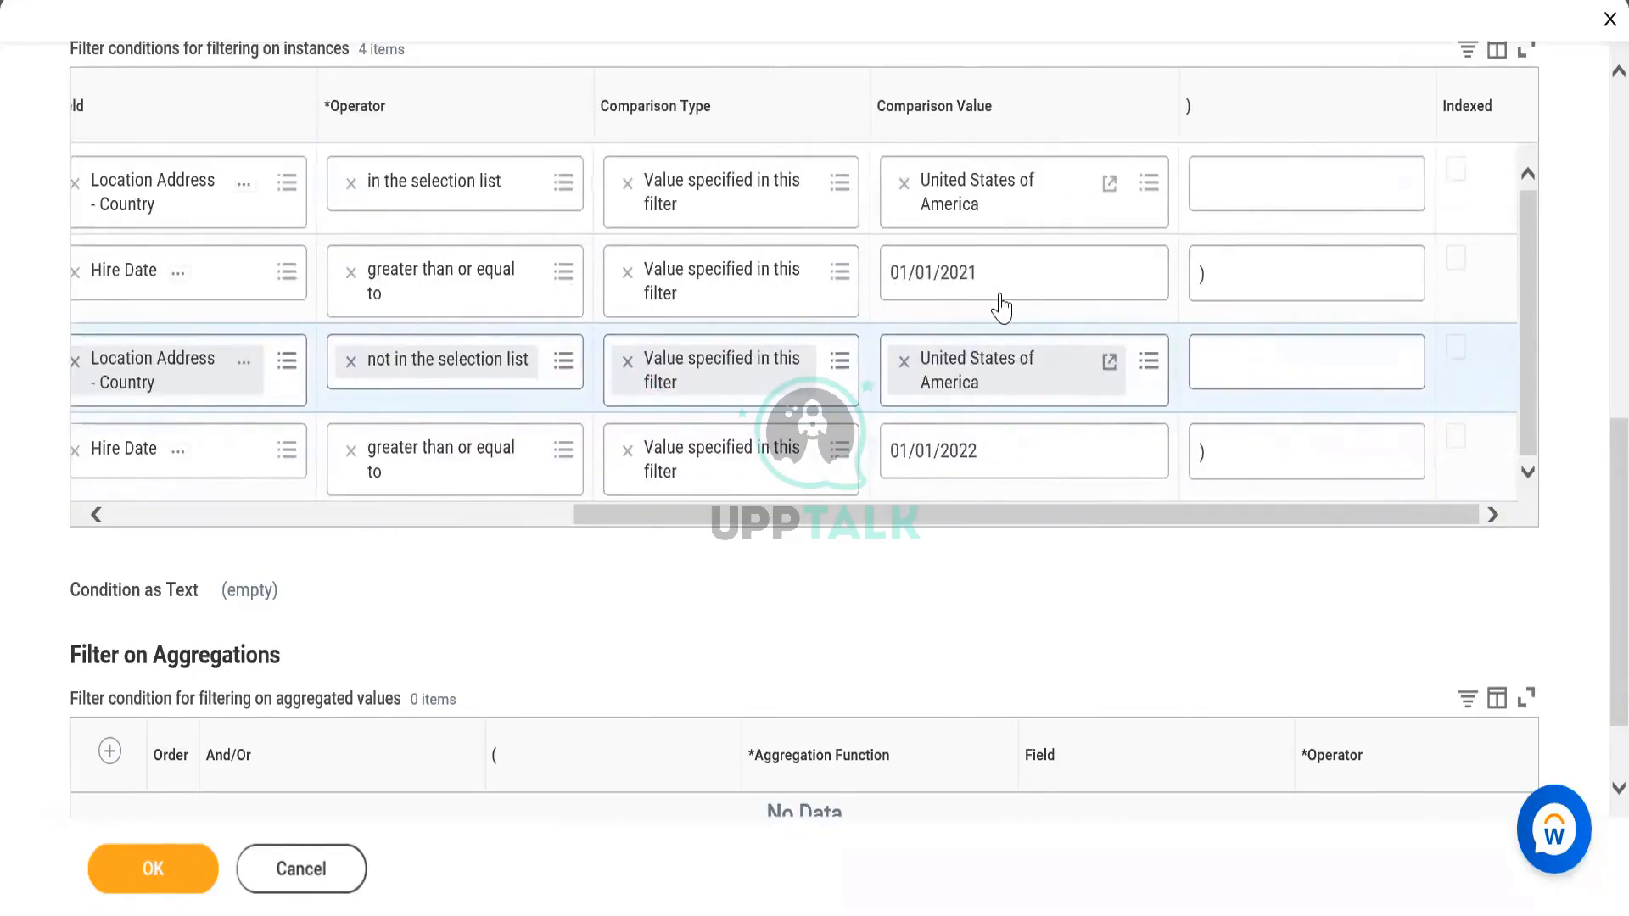
click(157, 517)
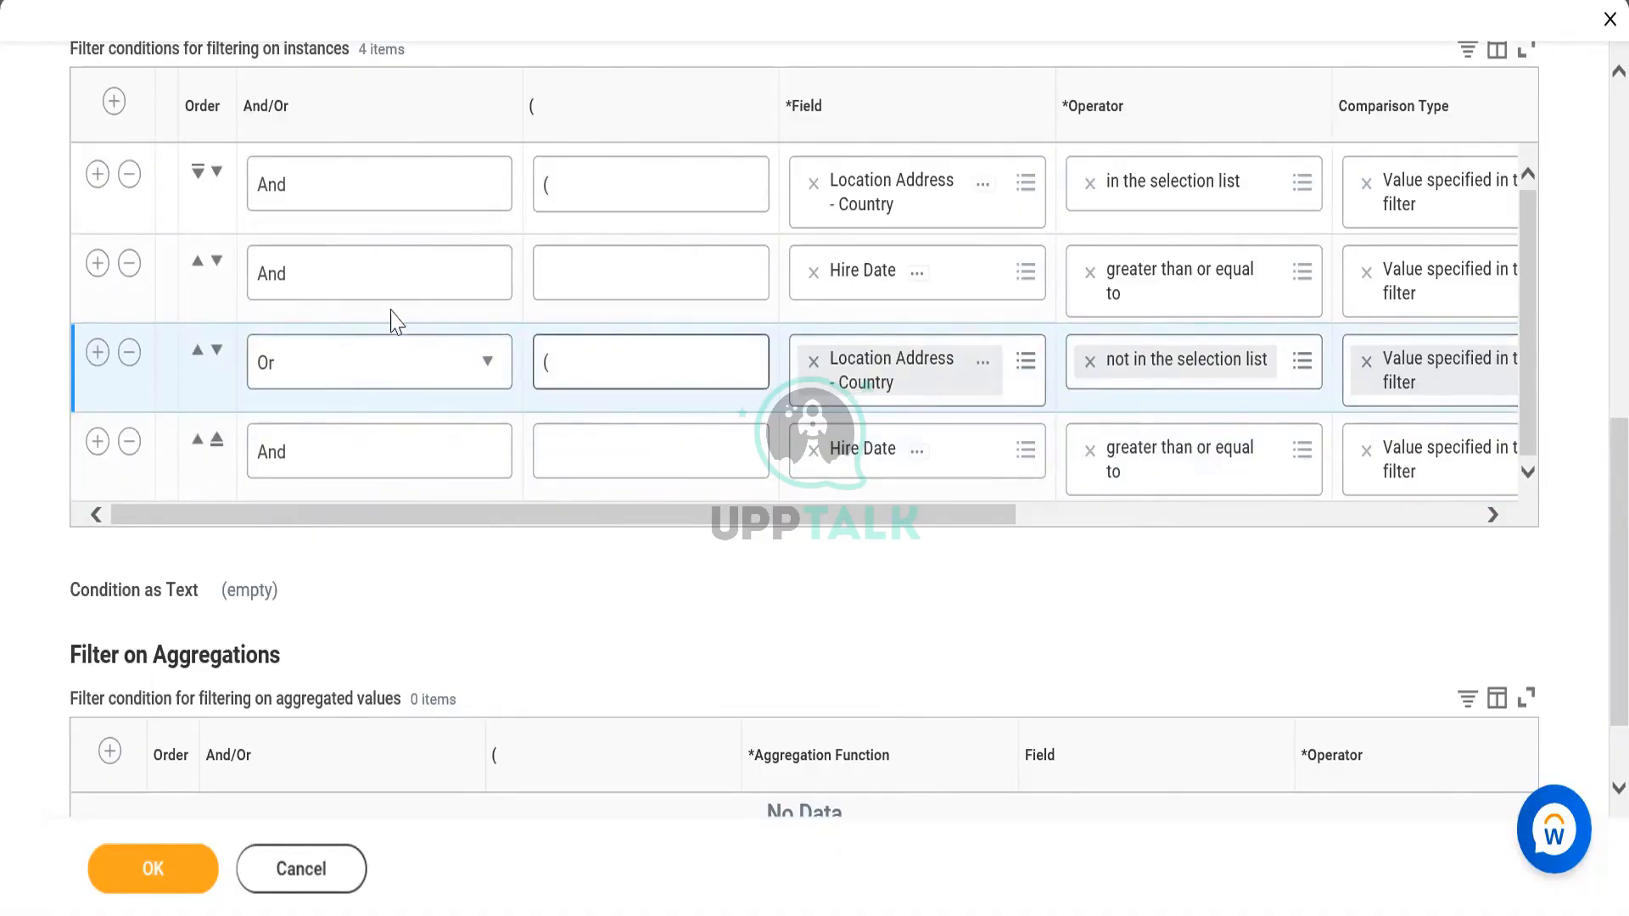
click(297, 367)
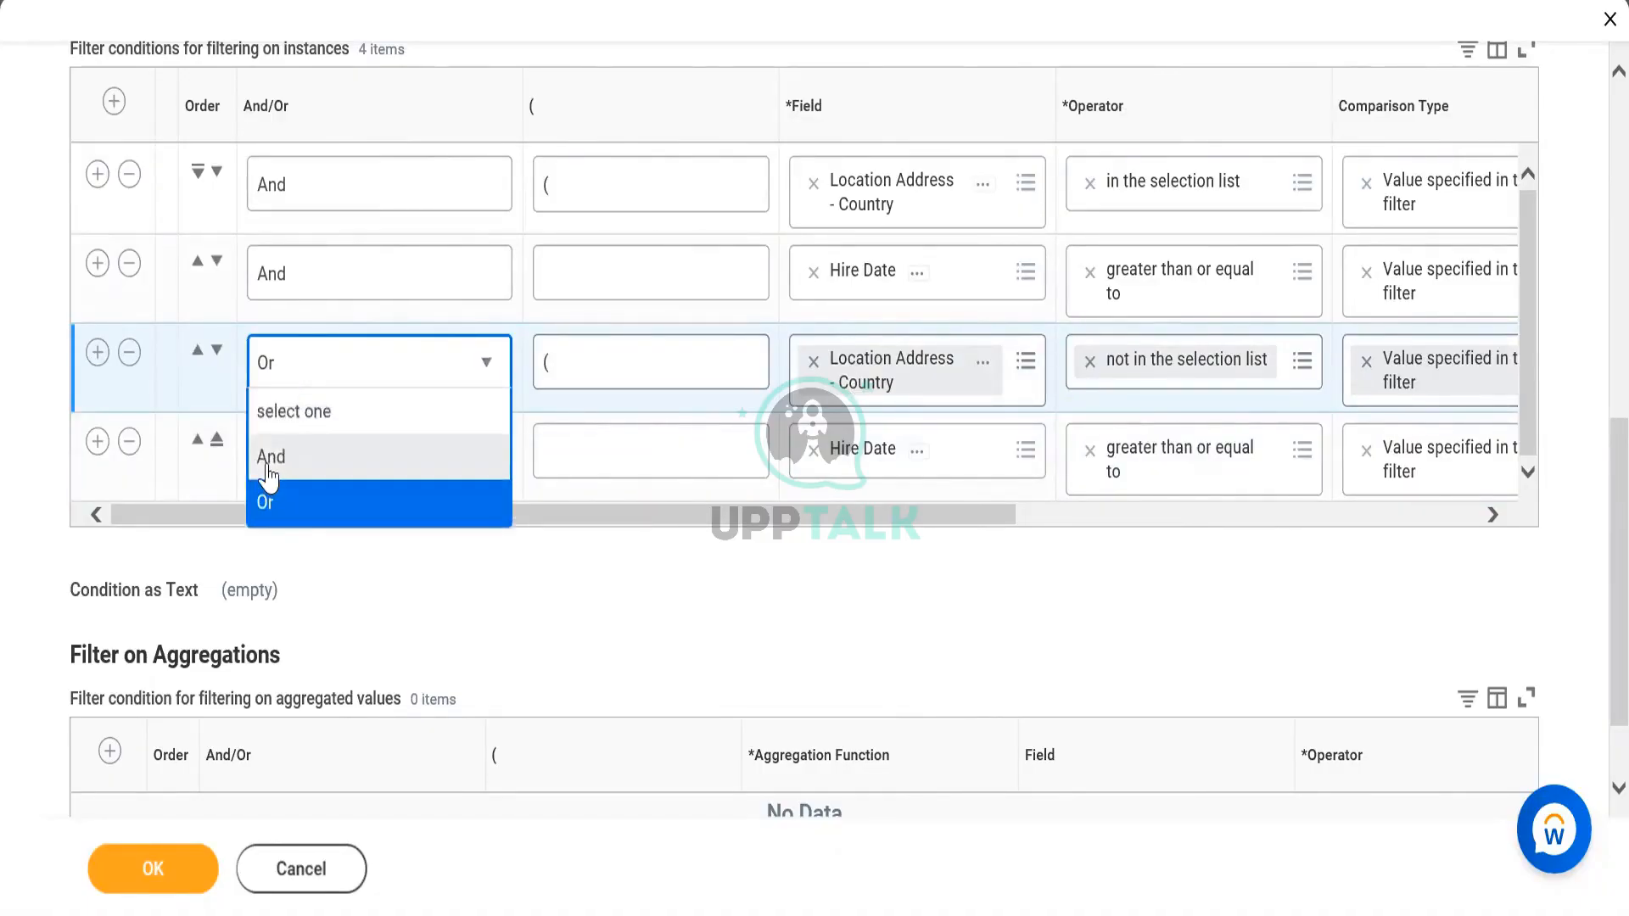
click(264, 462)
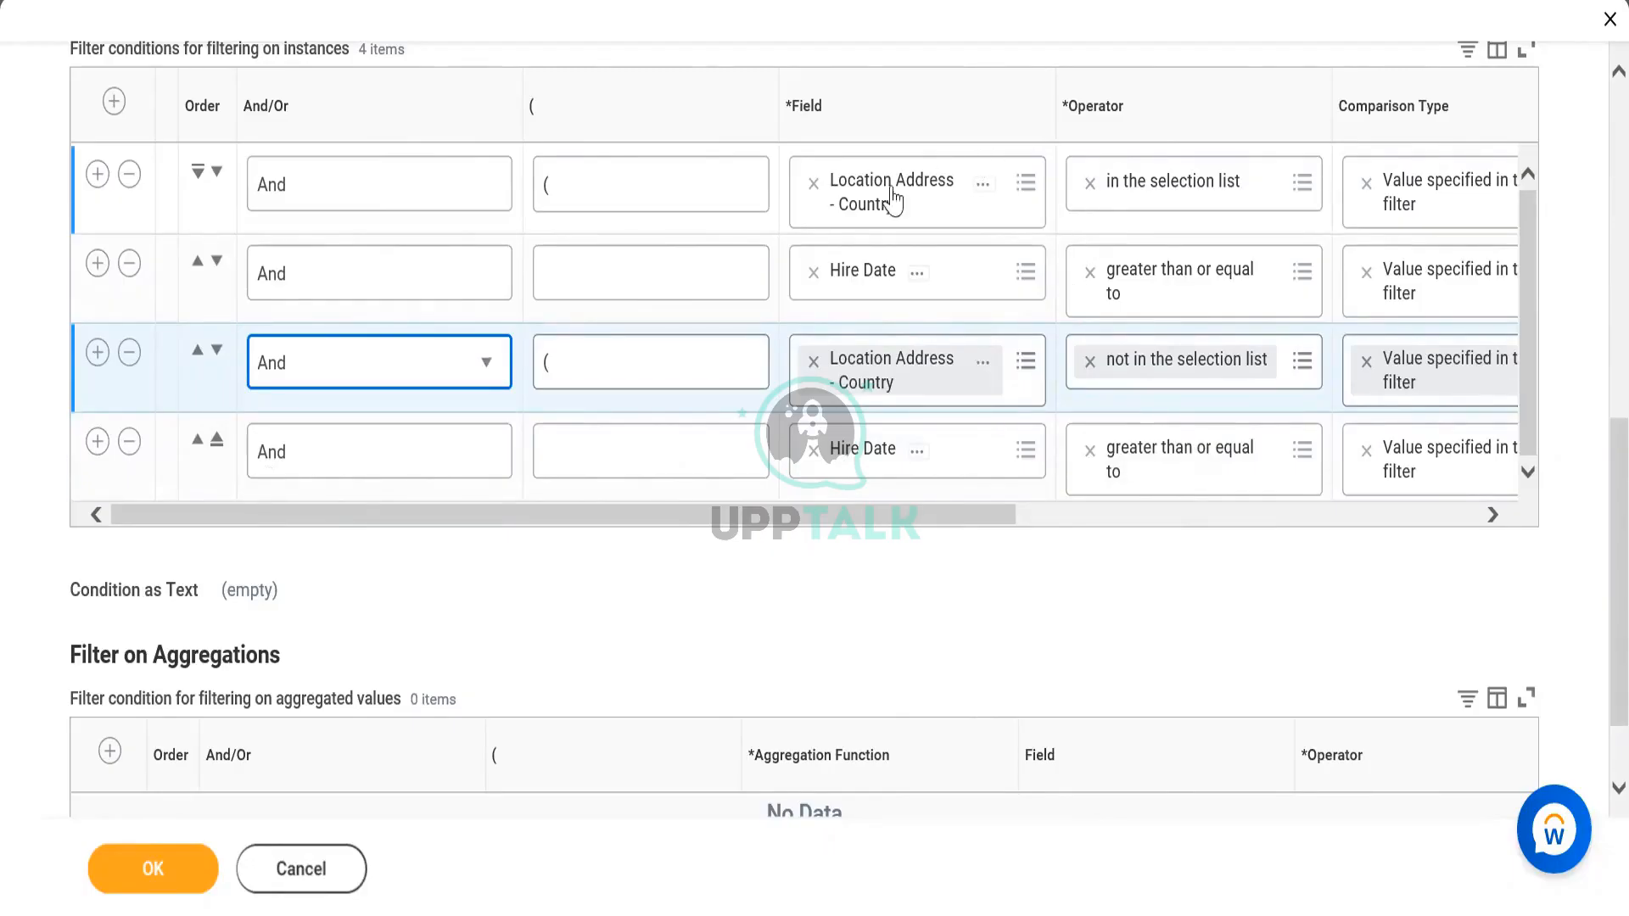
Step: Switch the third condition's And/Or value back to Or, joining the US and non-US groups
click(1212, 519)
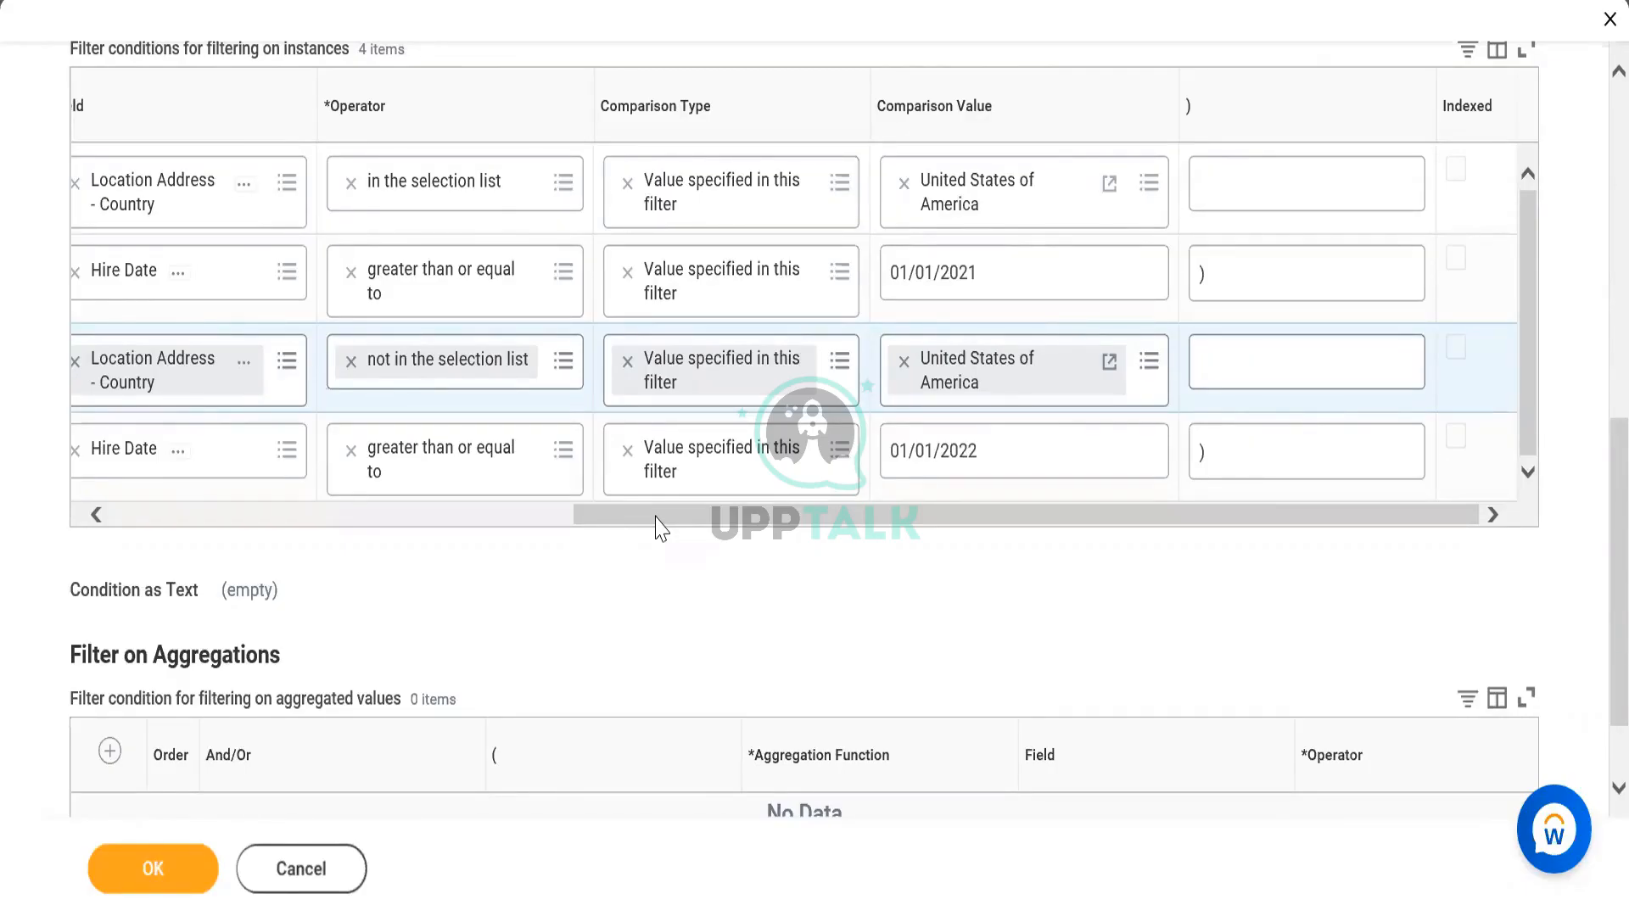
click(509, 517)
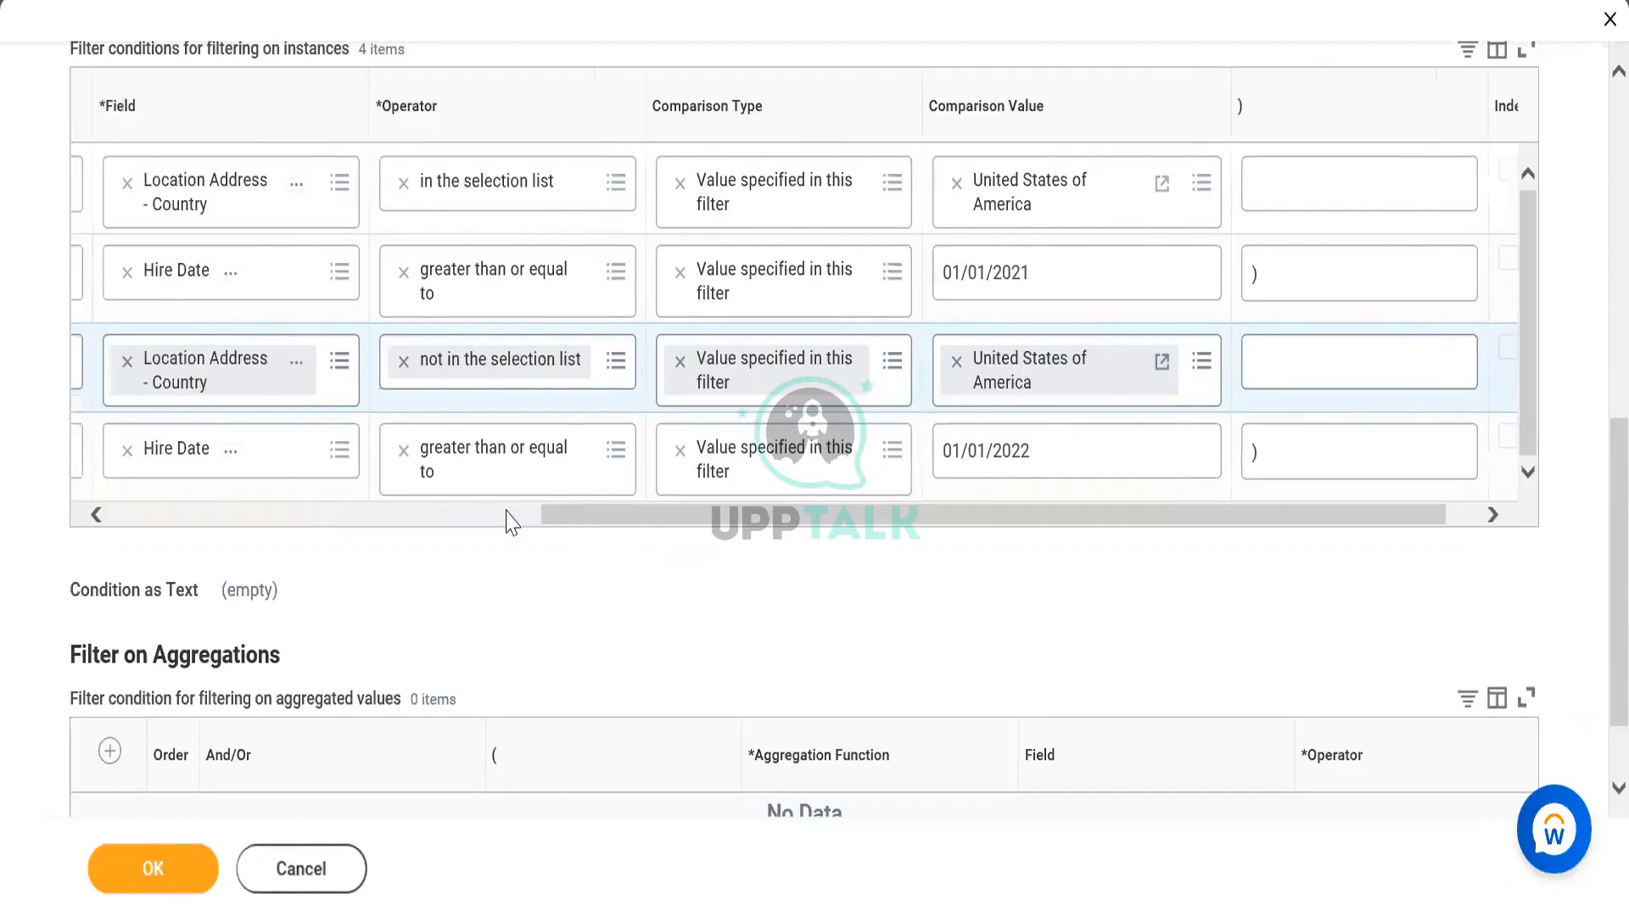
click(288, 379)
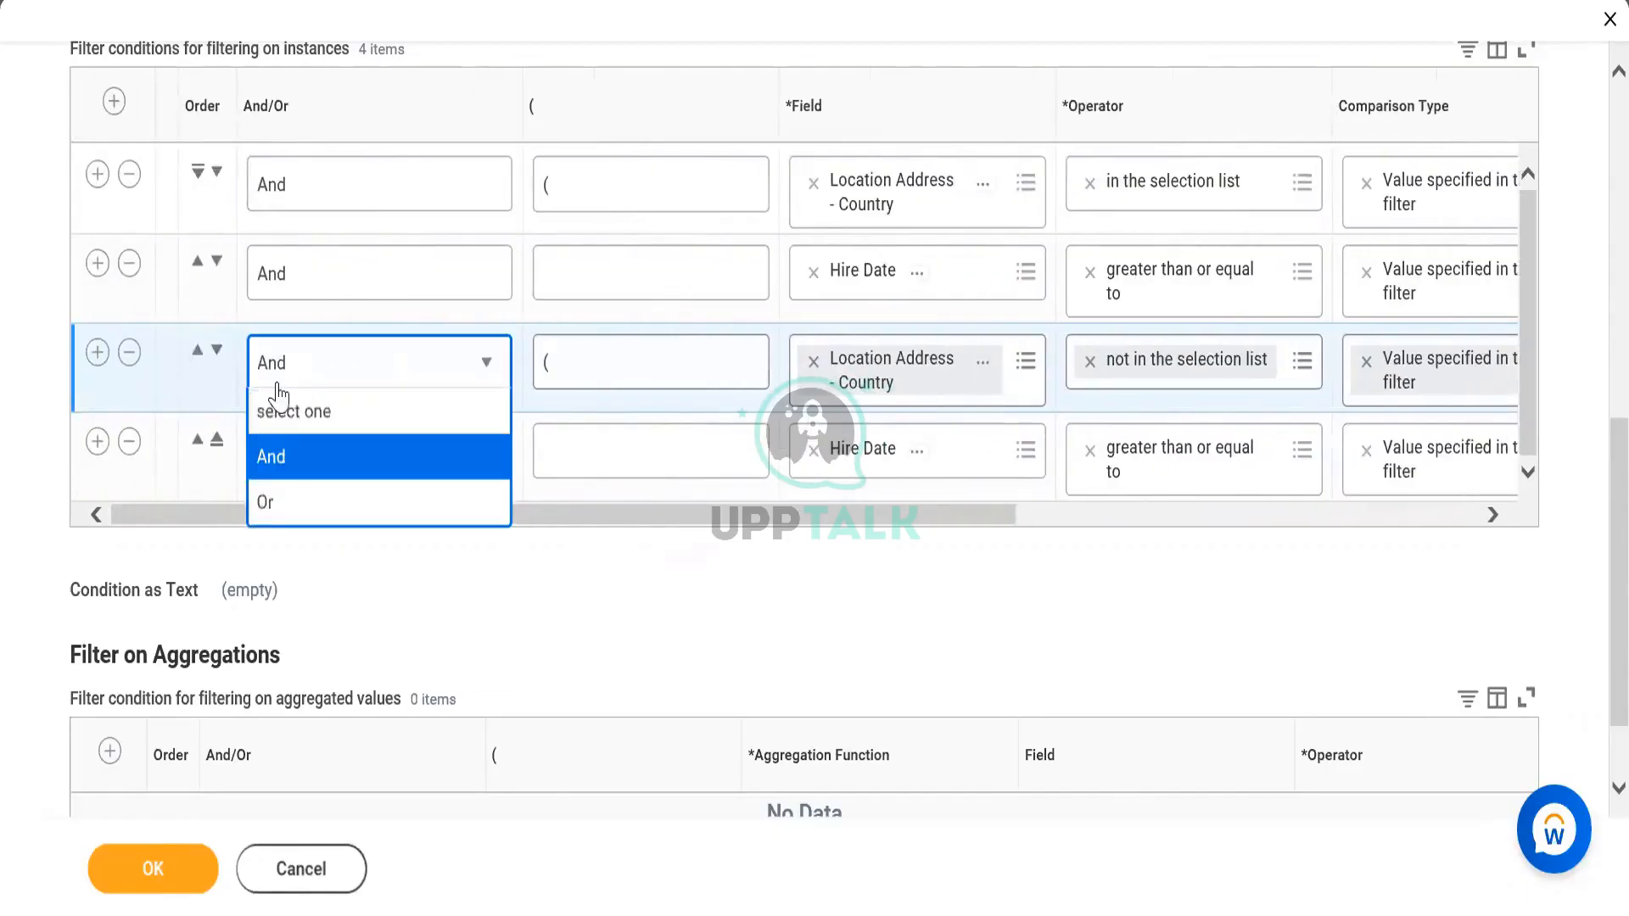
click(267, 512)
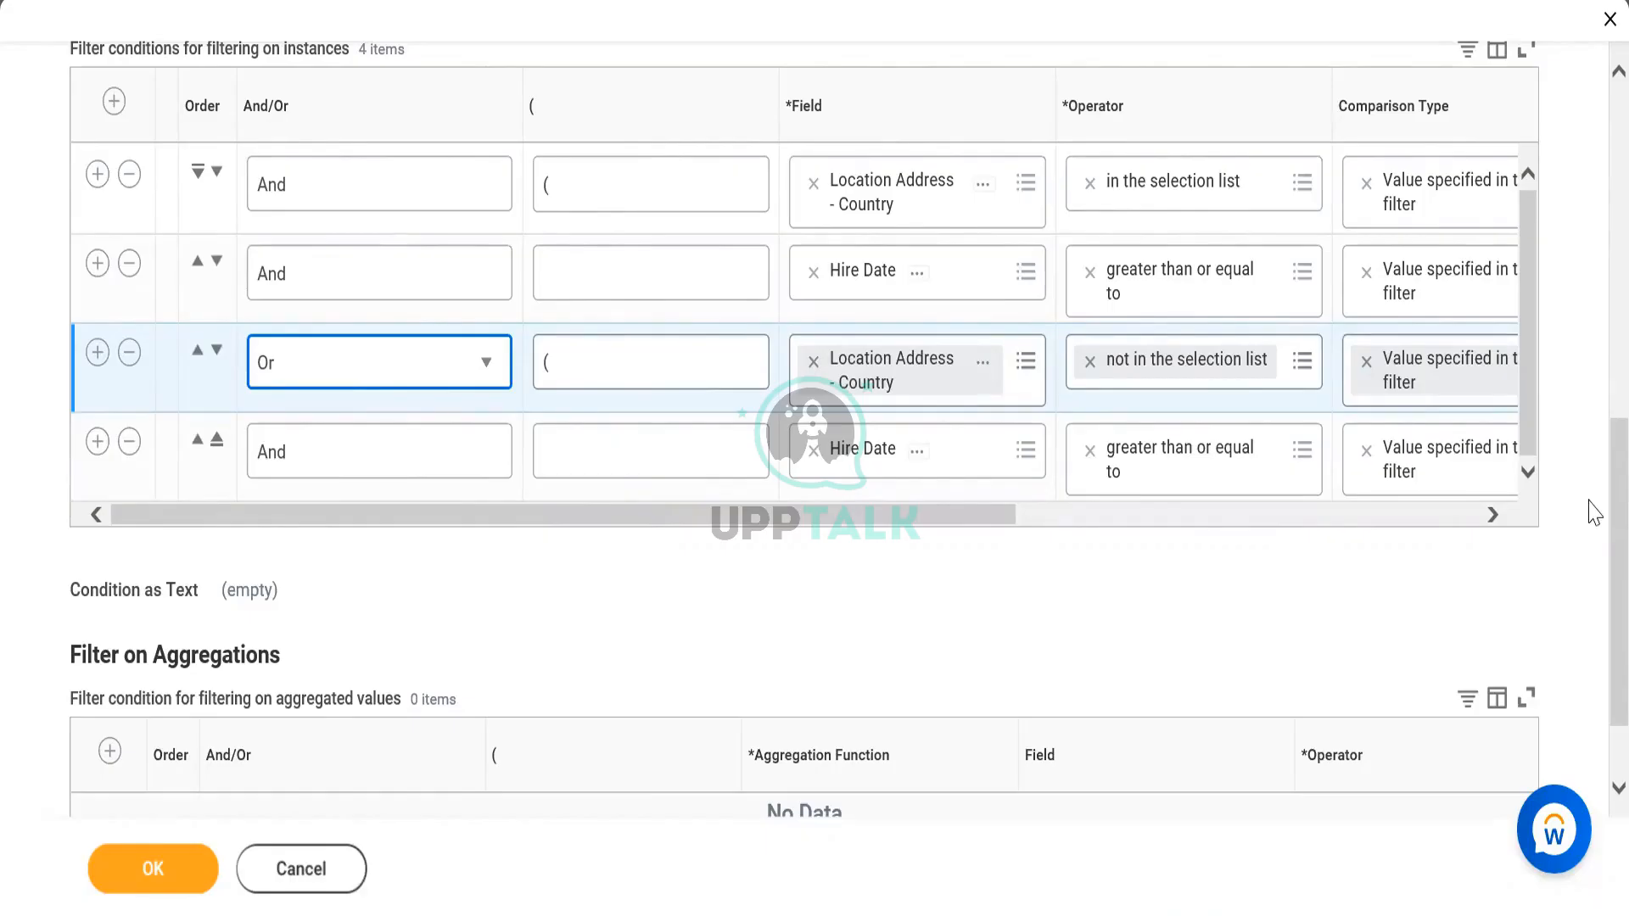
Step: Change the third filter condition's And/Or value to And and return it to Or
click(418, 360)
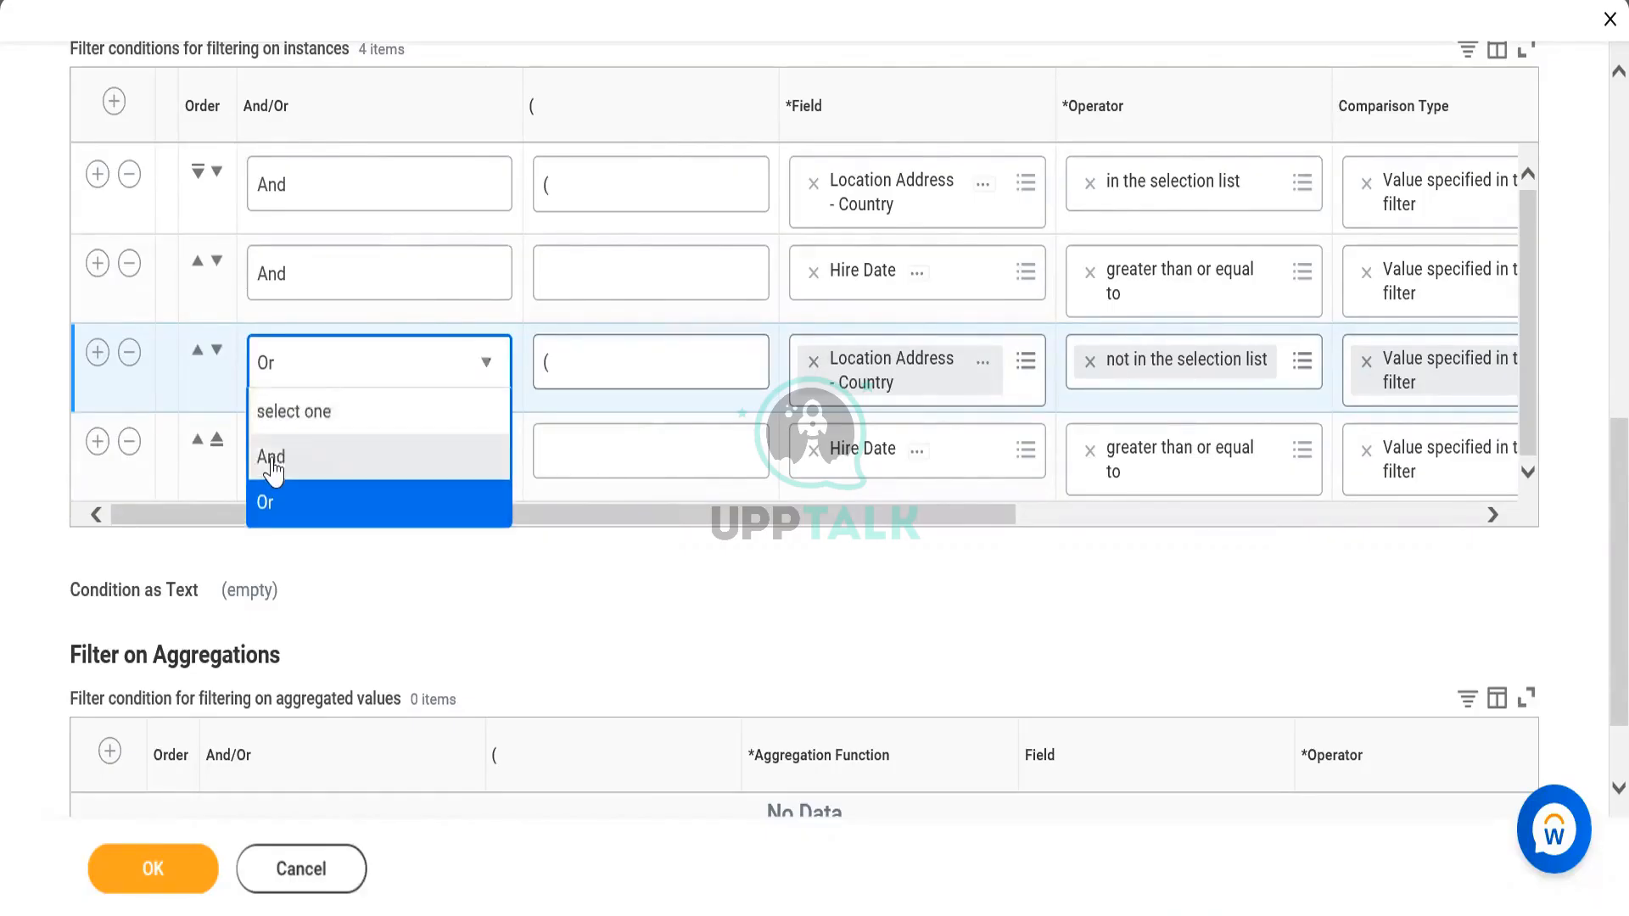
click(272, 463)
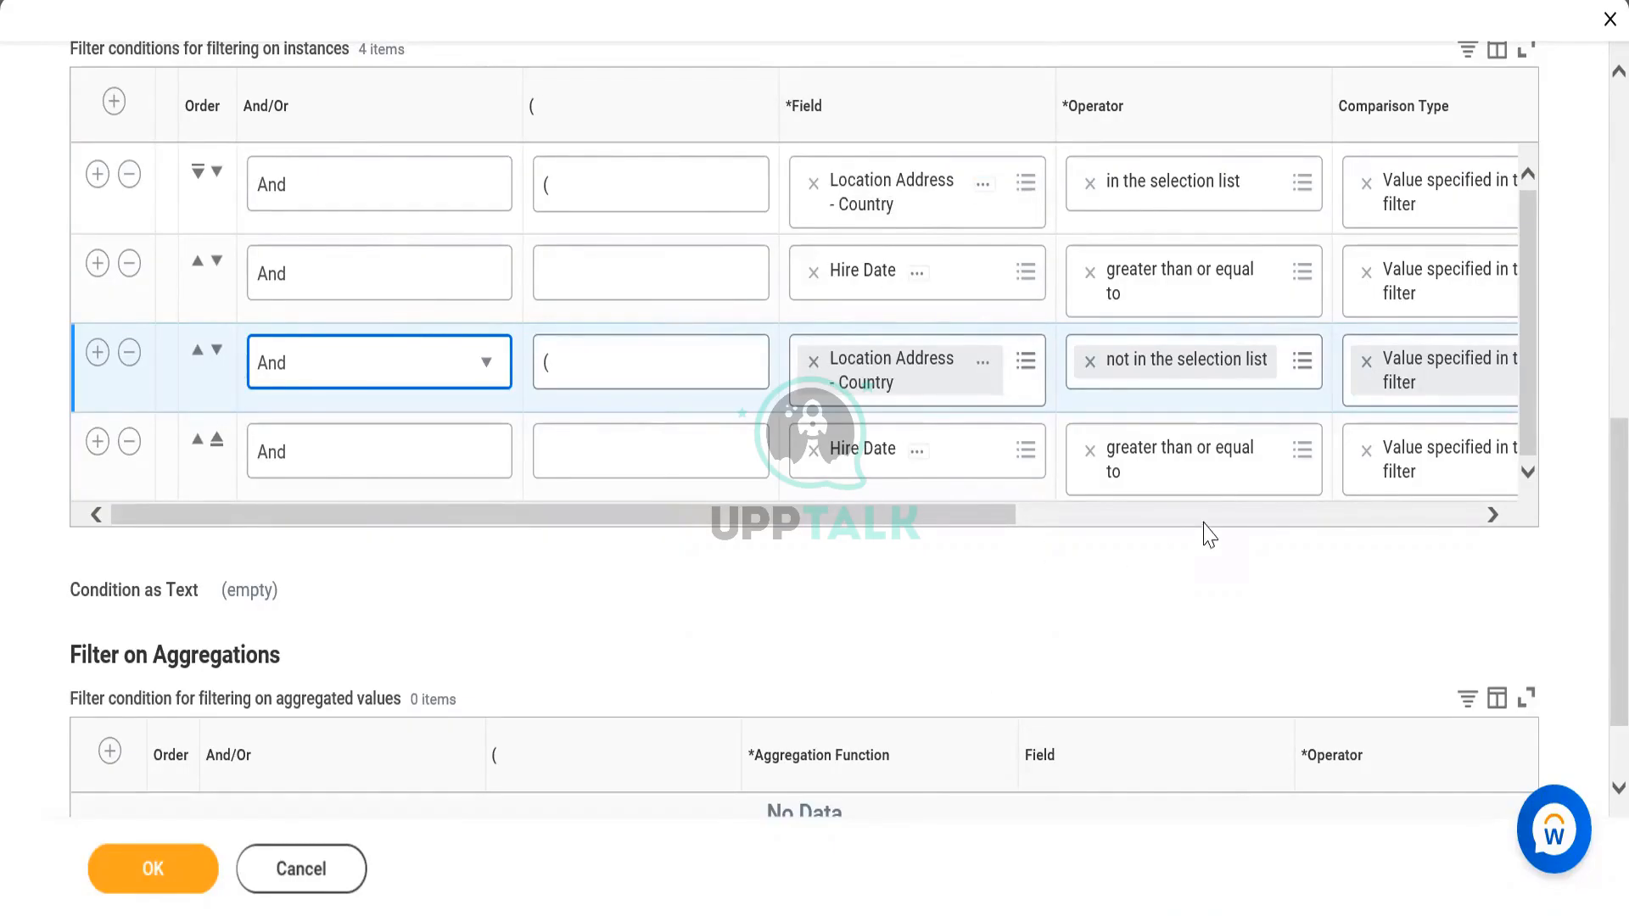
click(338, 373)
click(269, 505)
Step: Save the custom report definition with its filter conditions and run the report
click(163, 867)
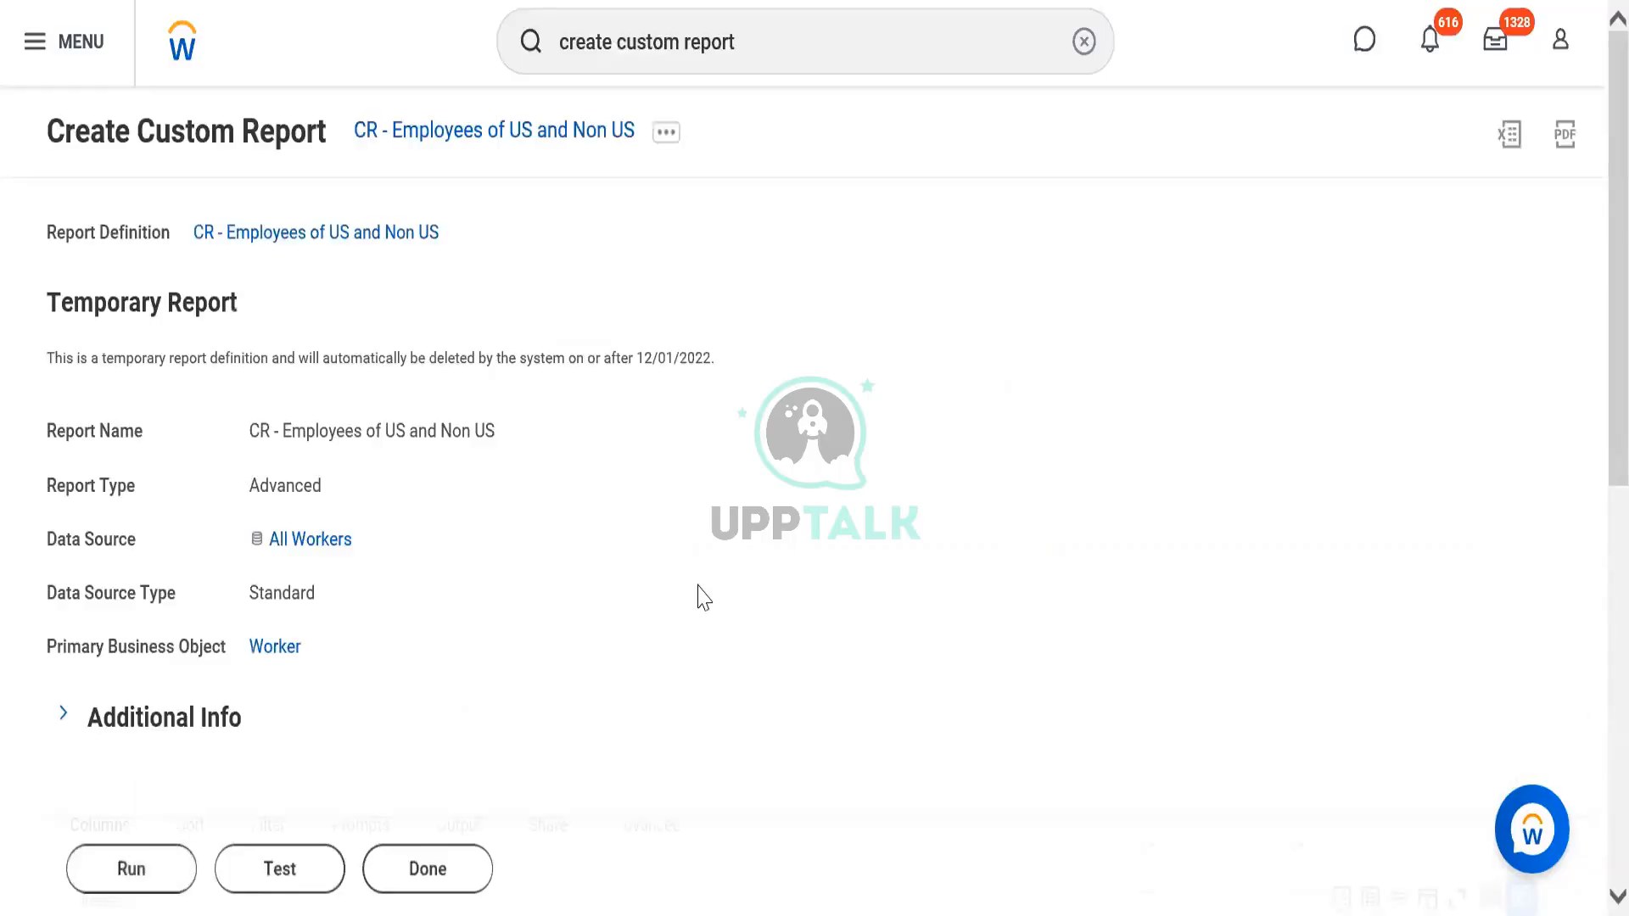
click(170, 900)
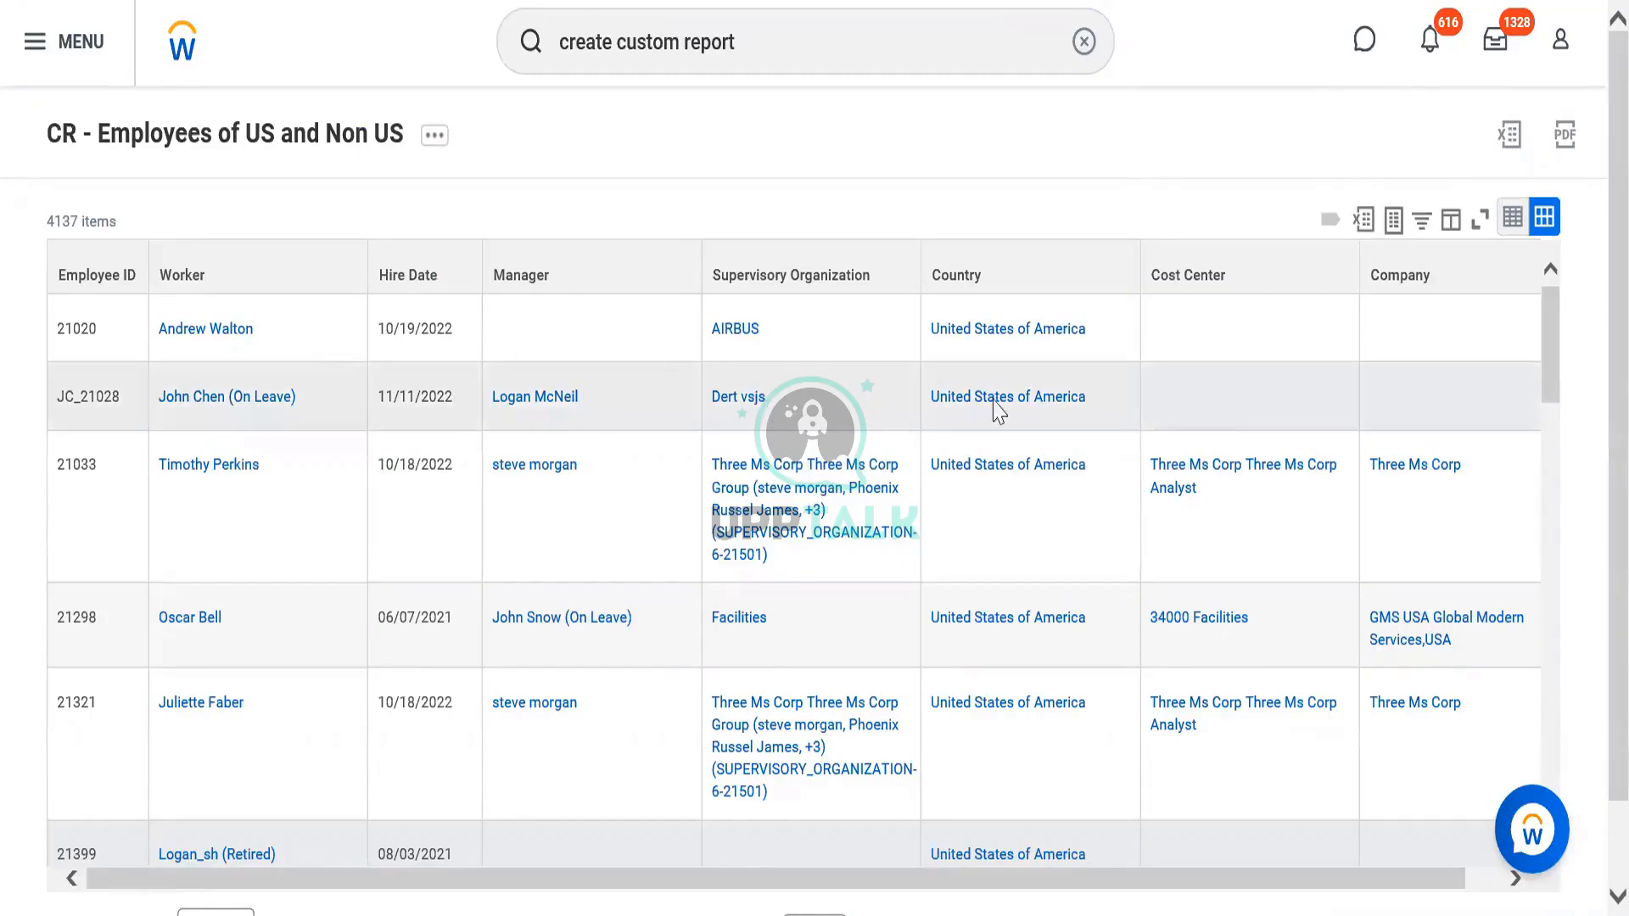
Step: Filter the report results so that Country is United States of America
click(1013, 262)
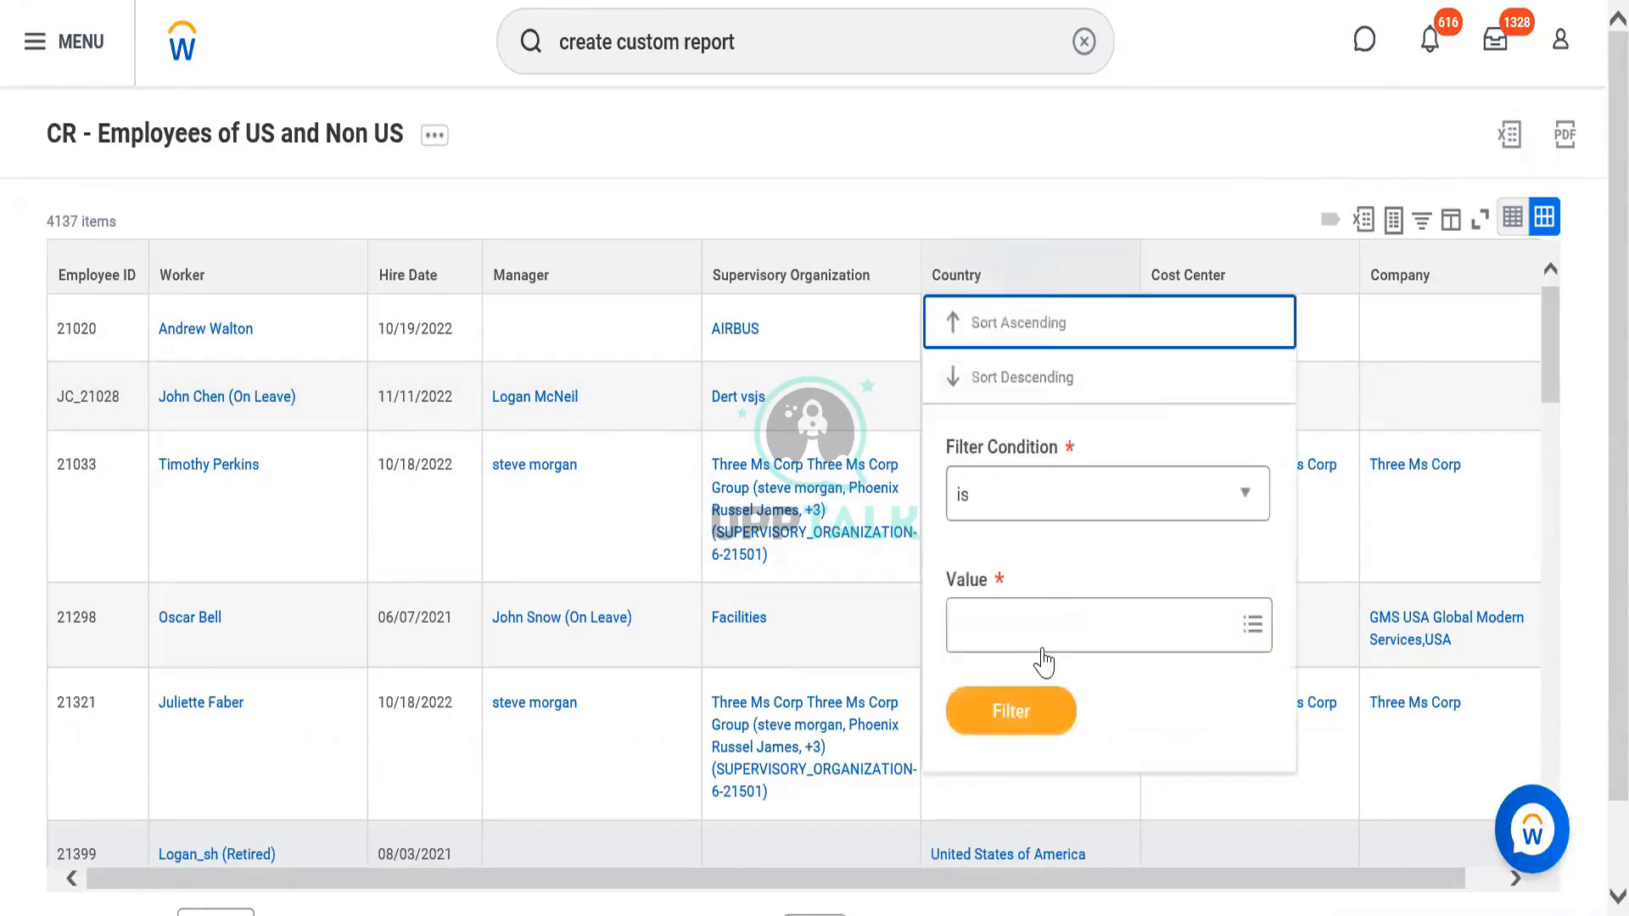
click(1043, 647)
text(un)
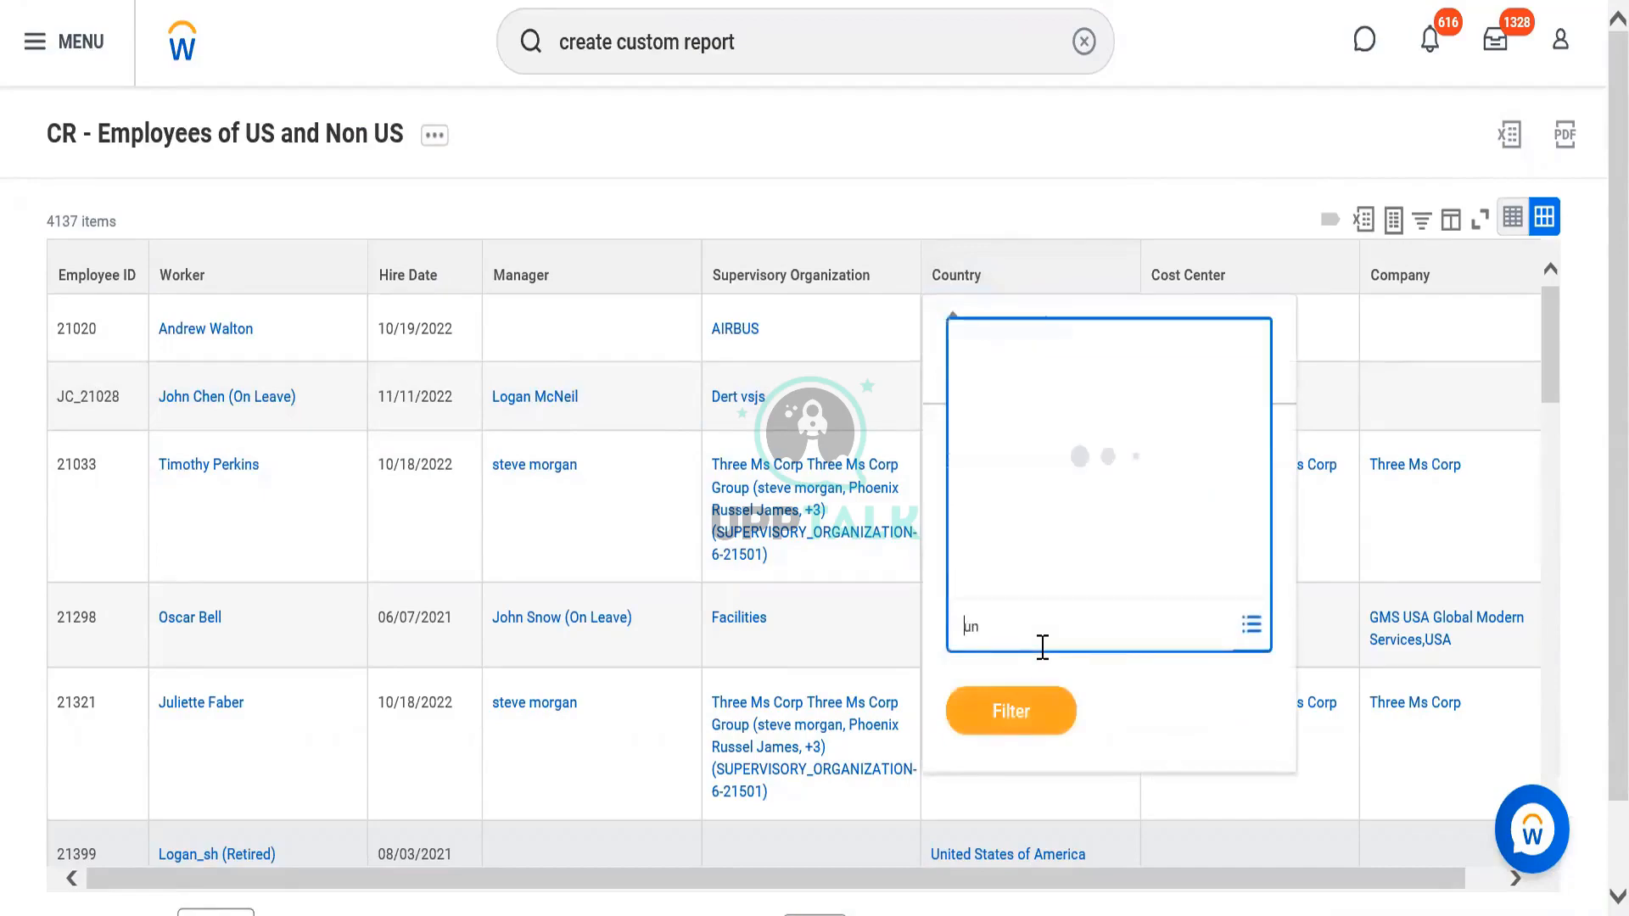
text(ite)
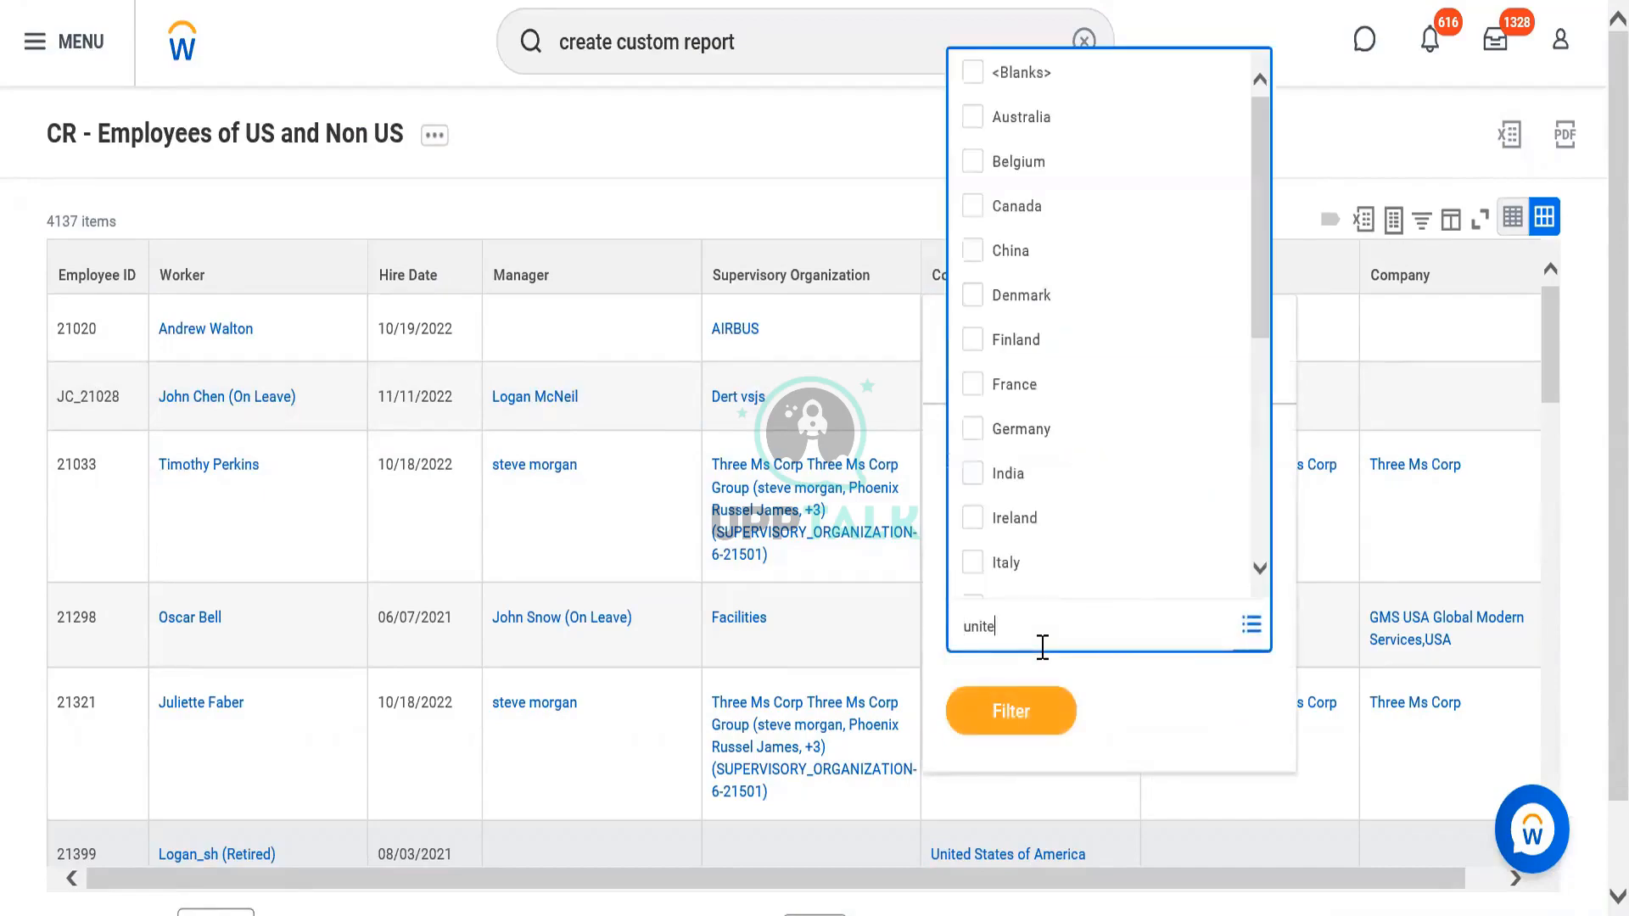
text(dd)
key(BackSpace)
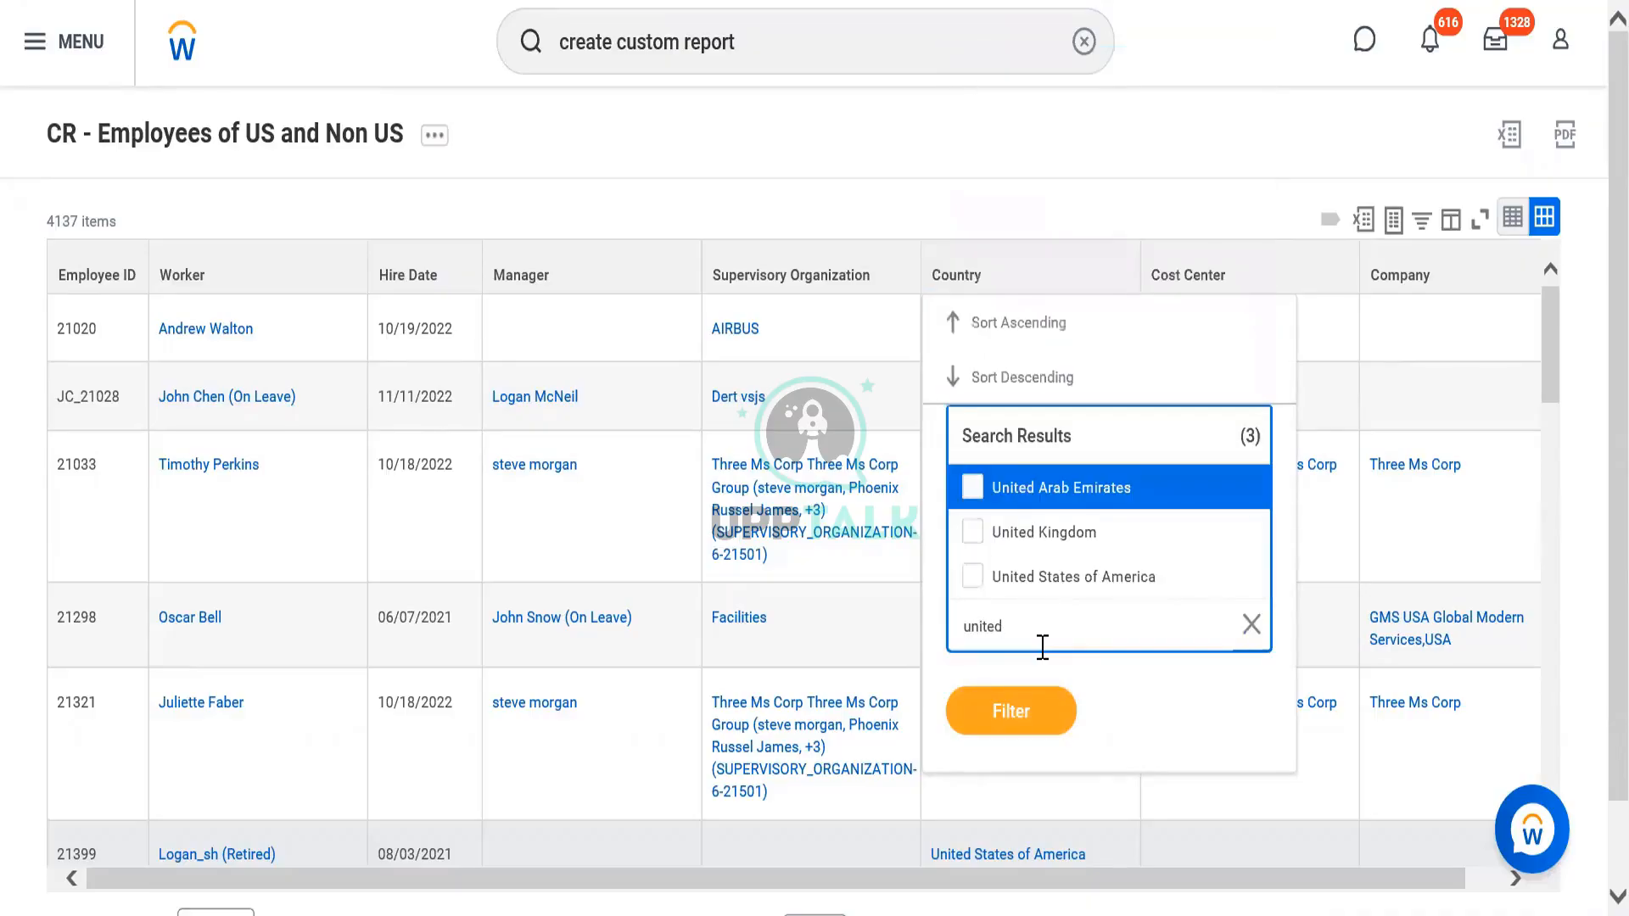
click(1062, 586)
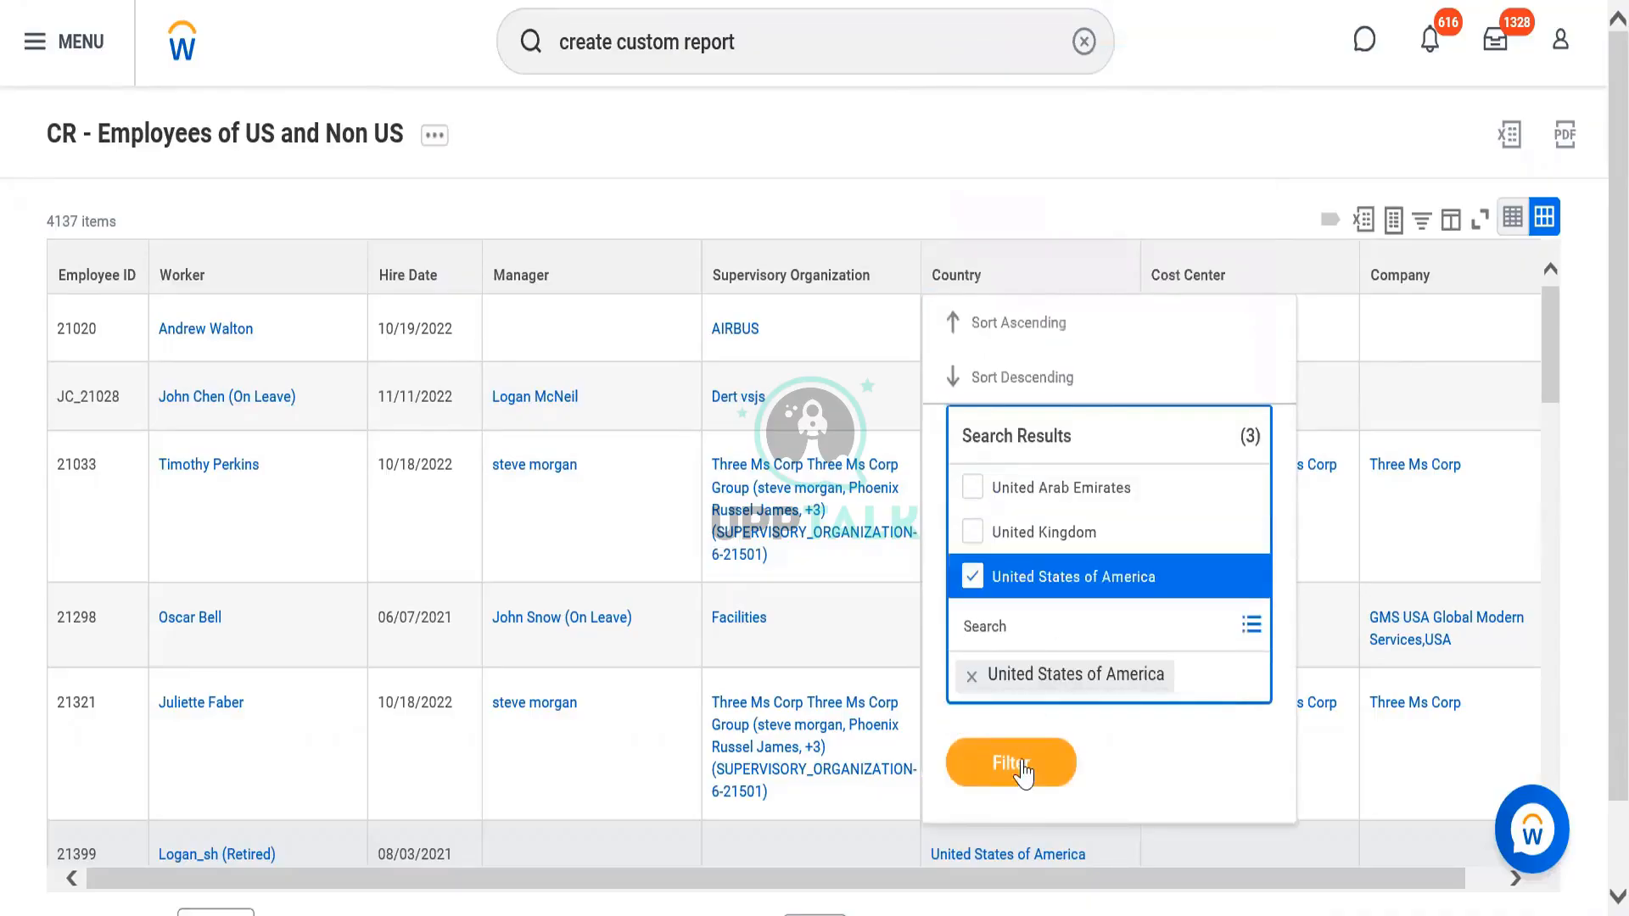
click(1021, 774)
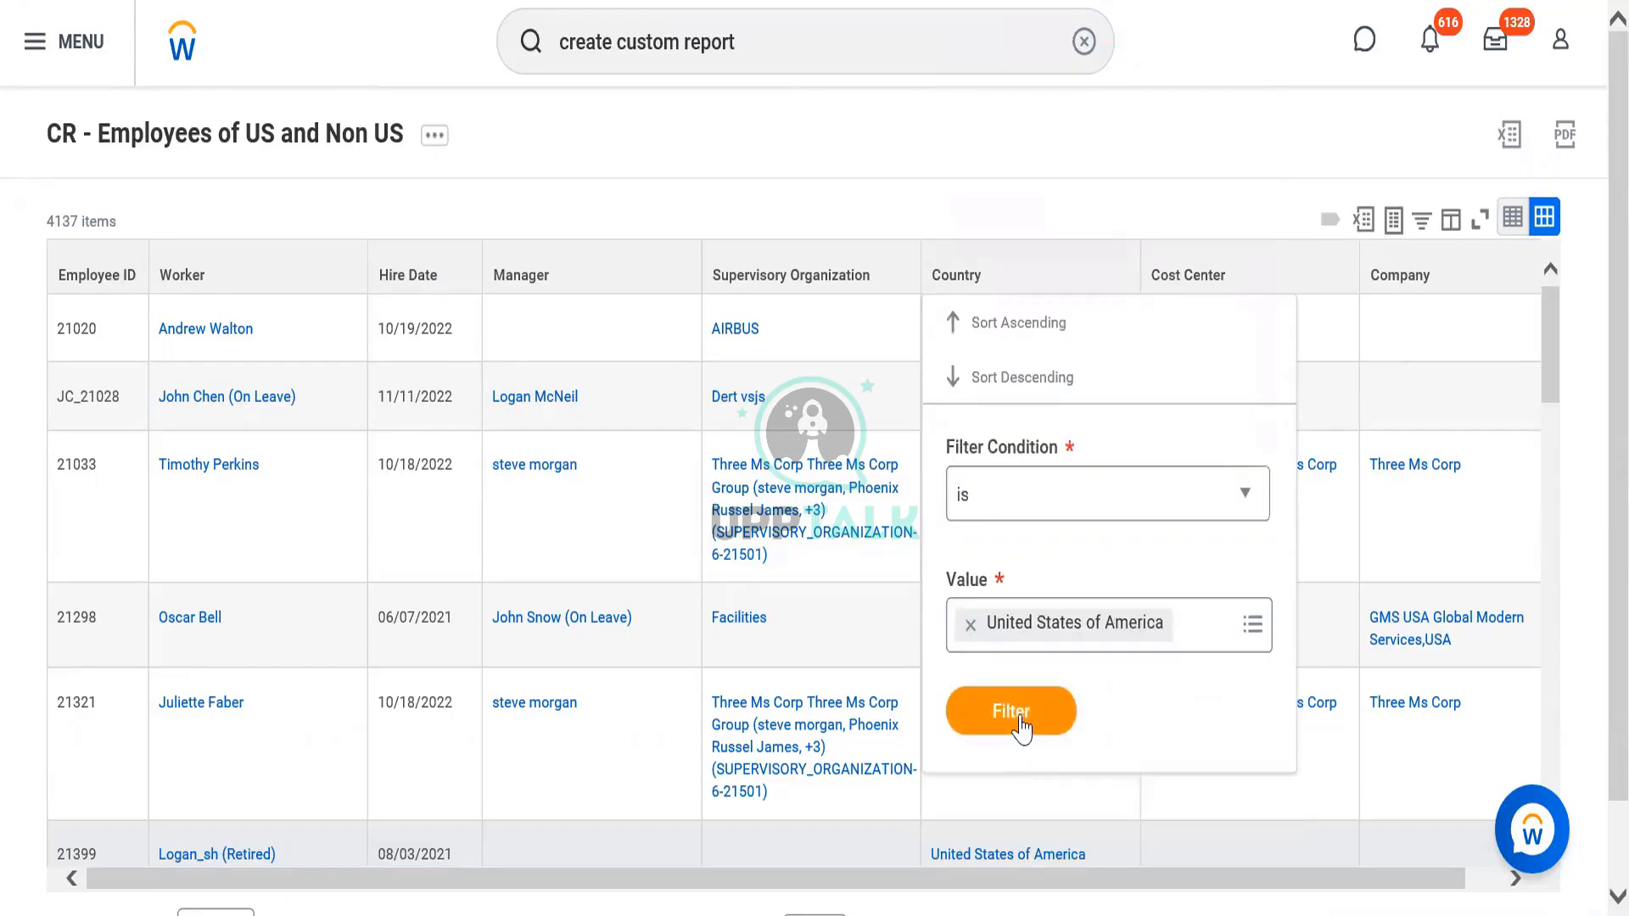
click(1011, 711)
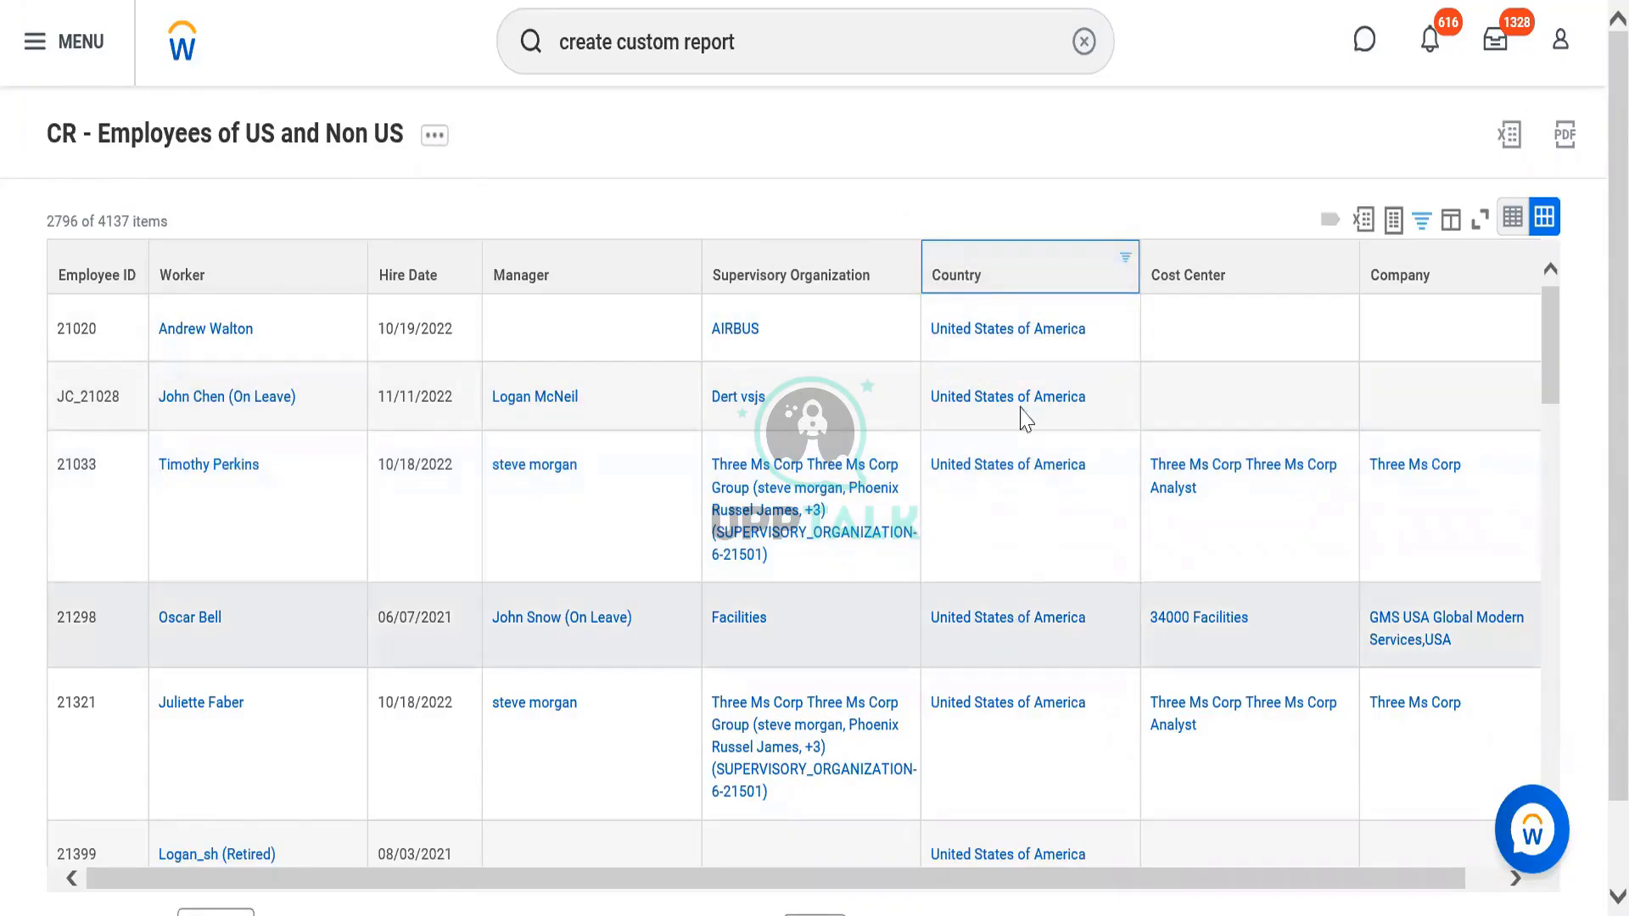
Step: Replace the Country filter value with all listed values, including blanks, except United States of America, and apply the filter
click(1015, 283)
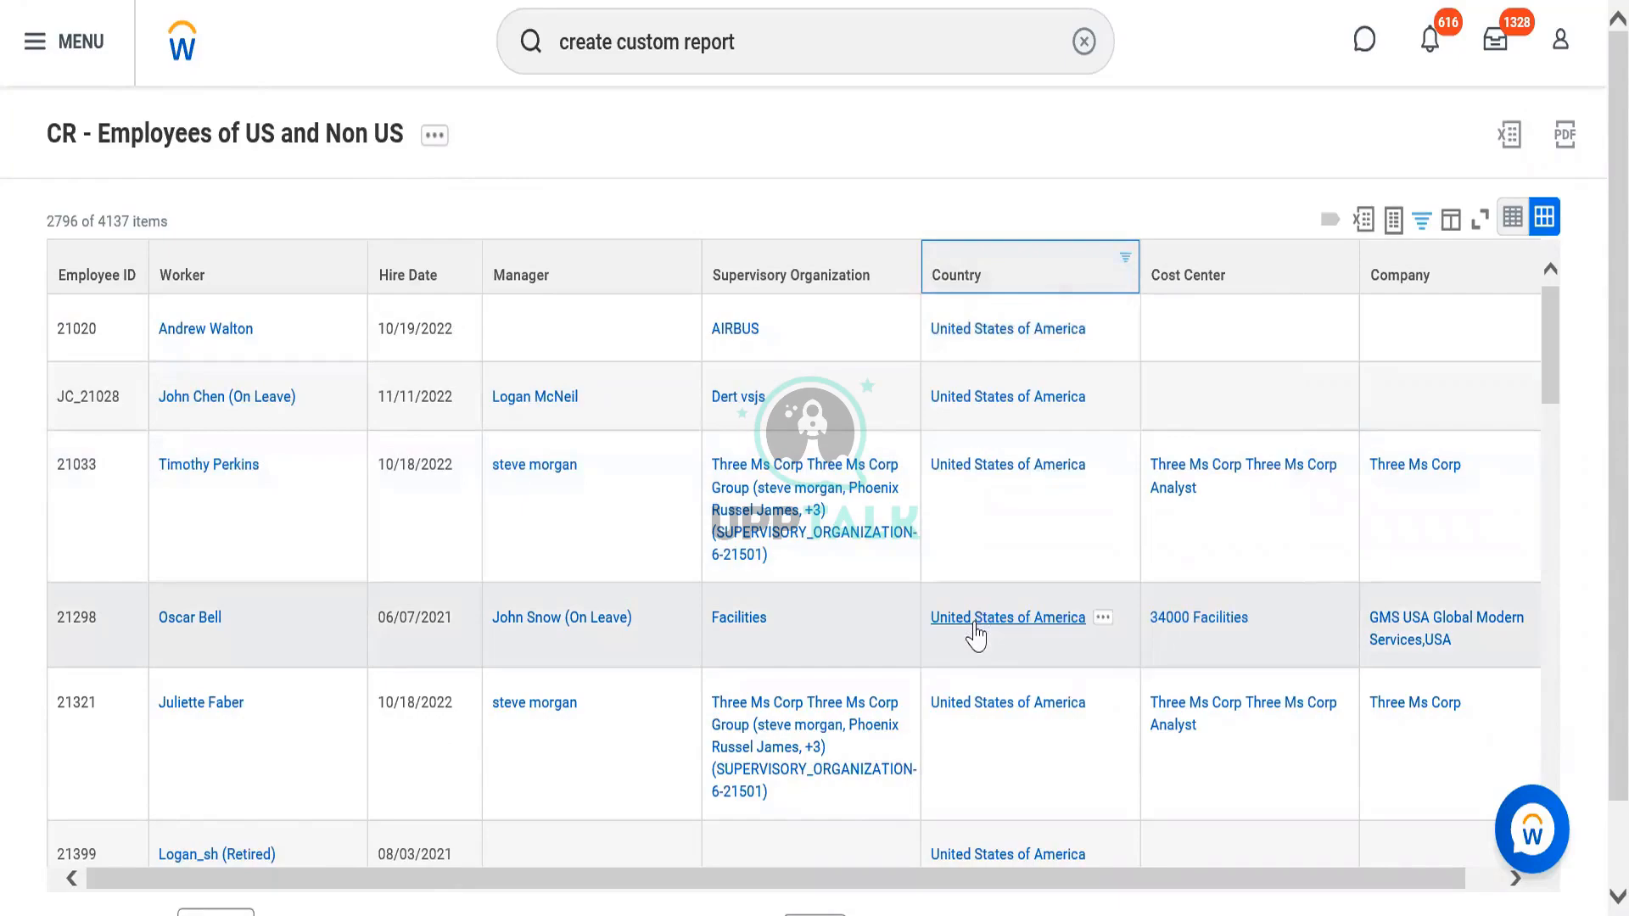
click(1028, 284)
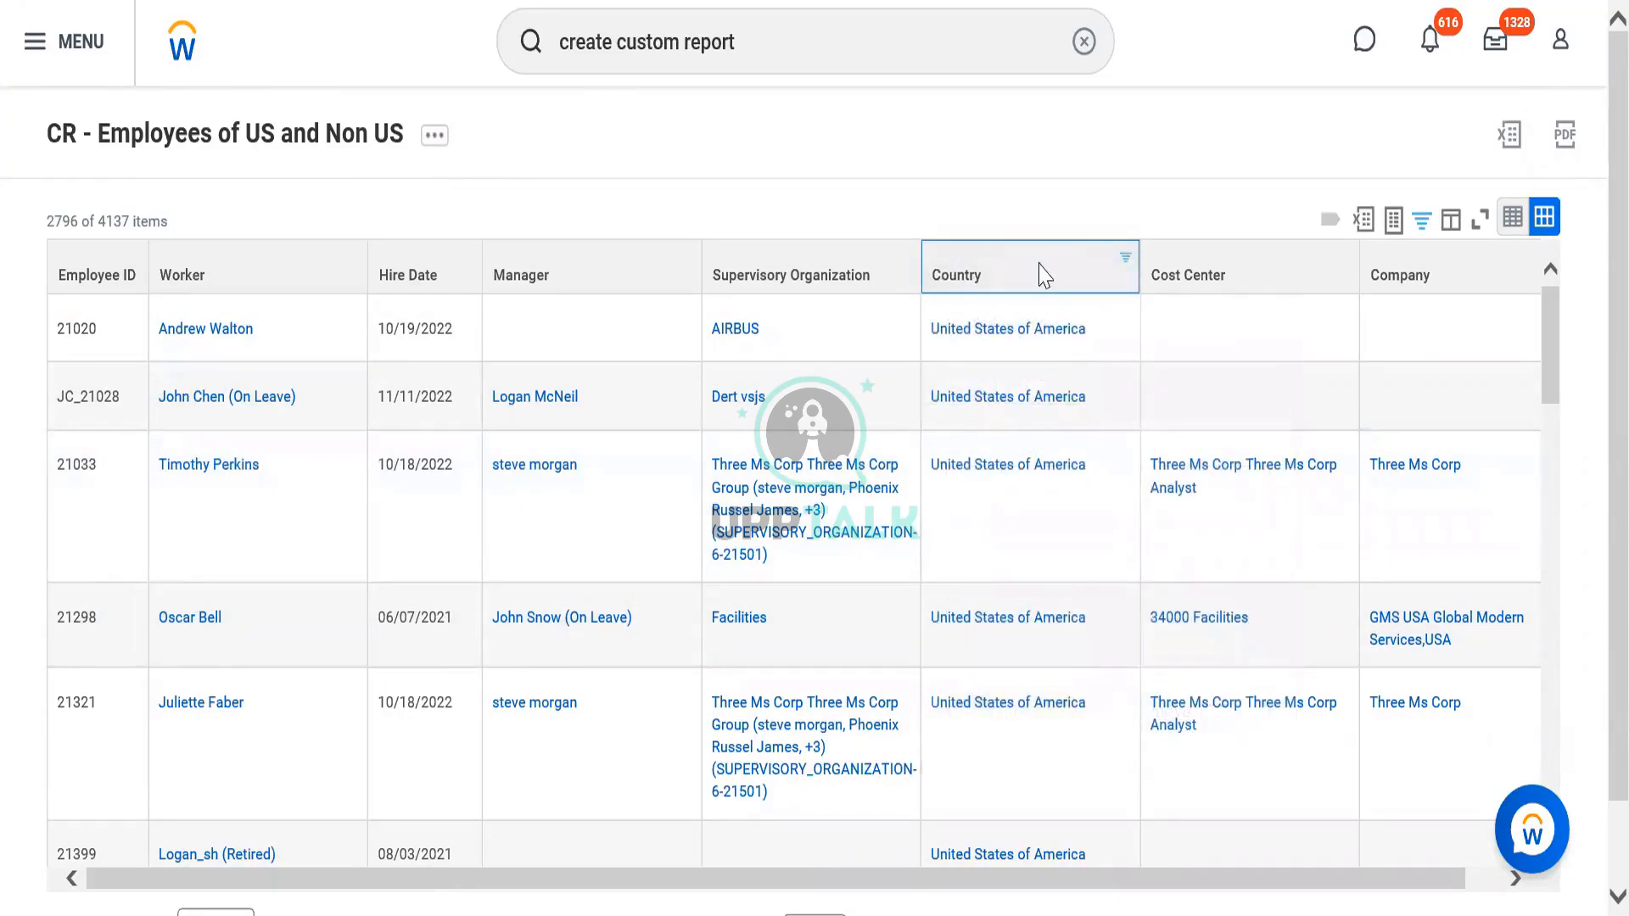
click(1041, 277)
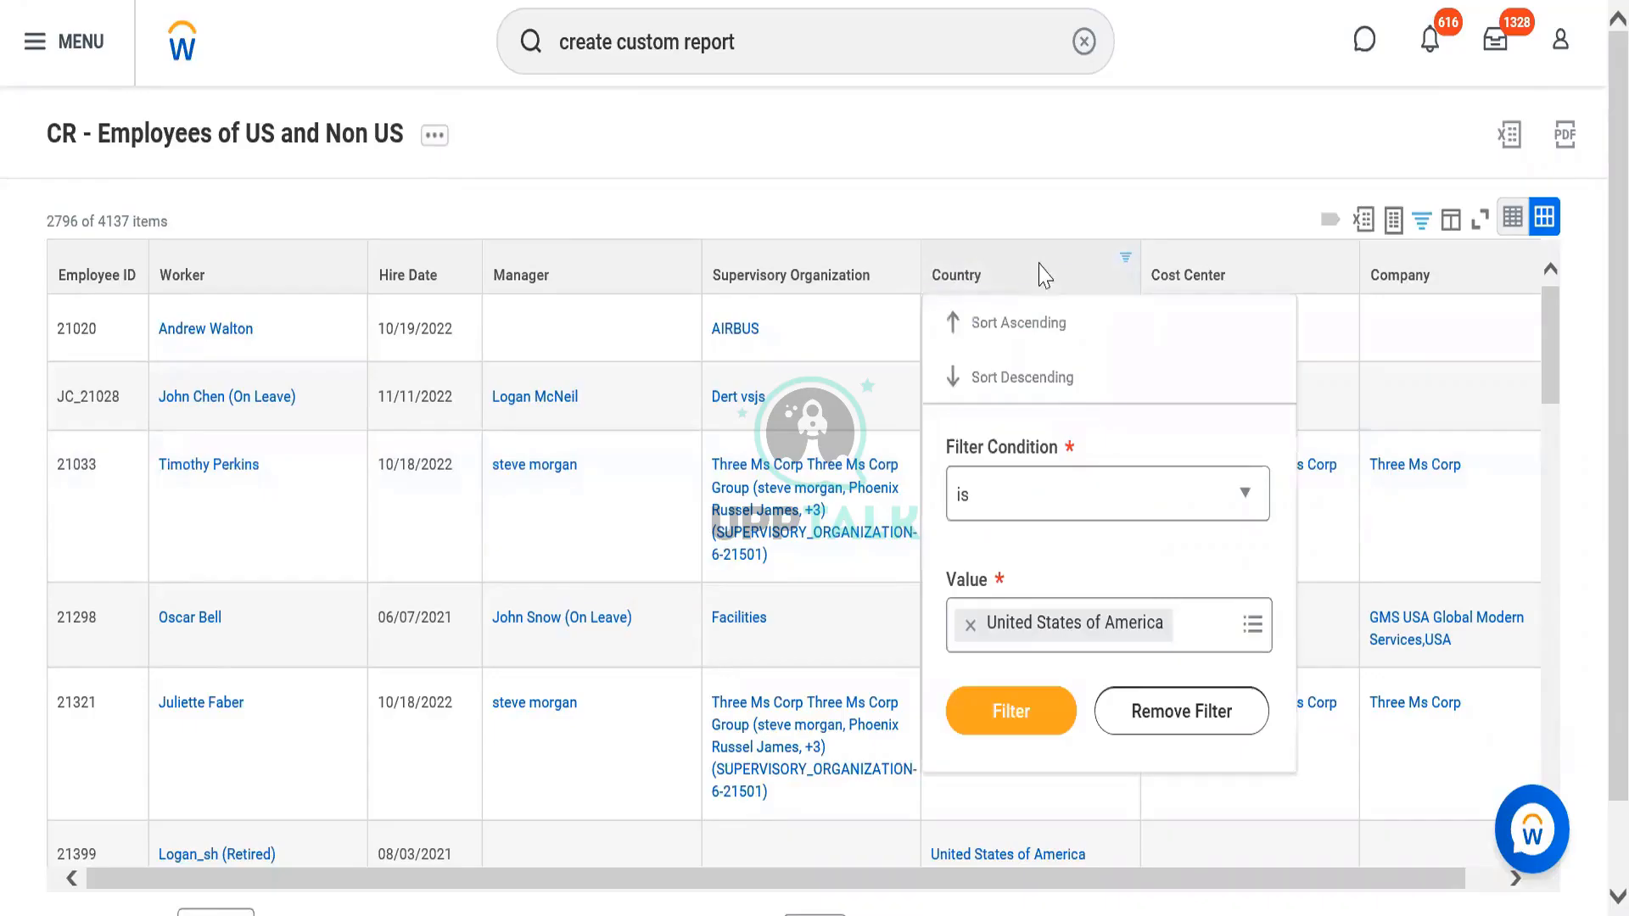
click(973, 632)
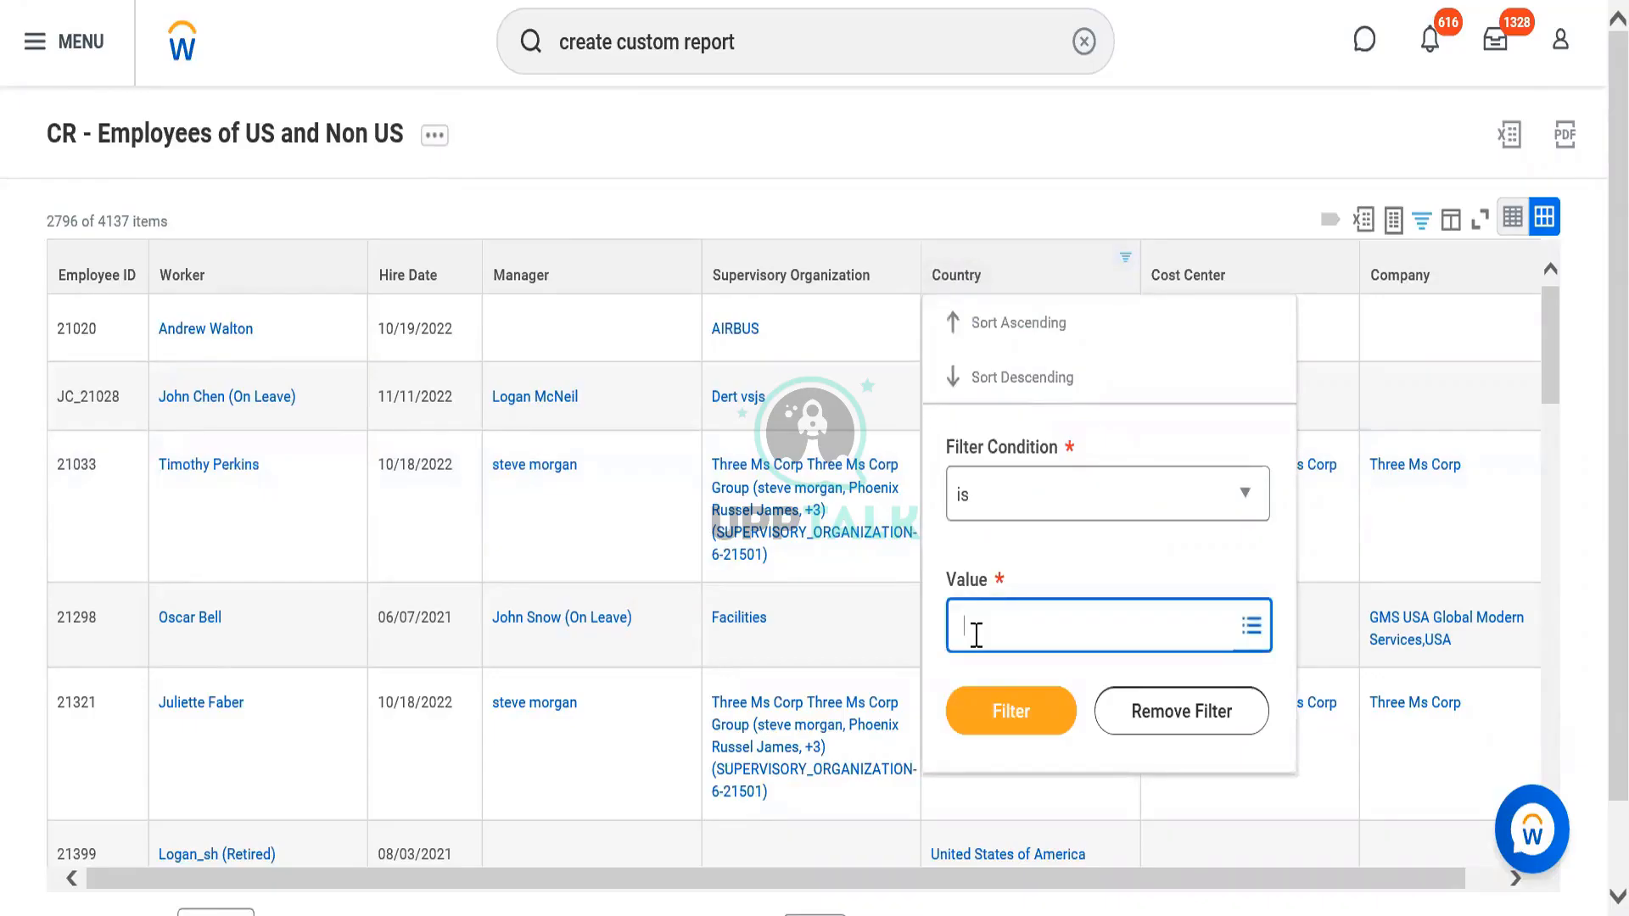
click(977, 635)
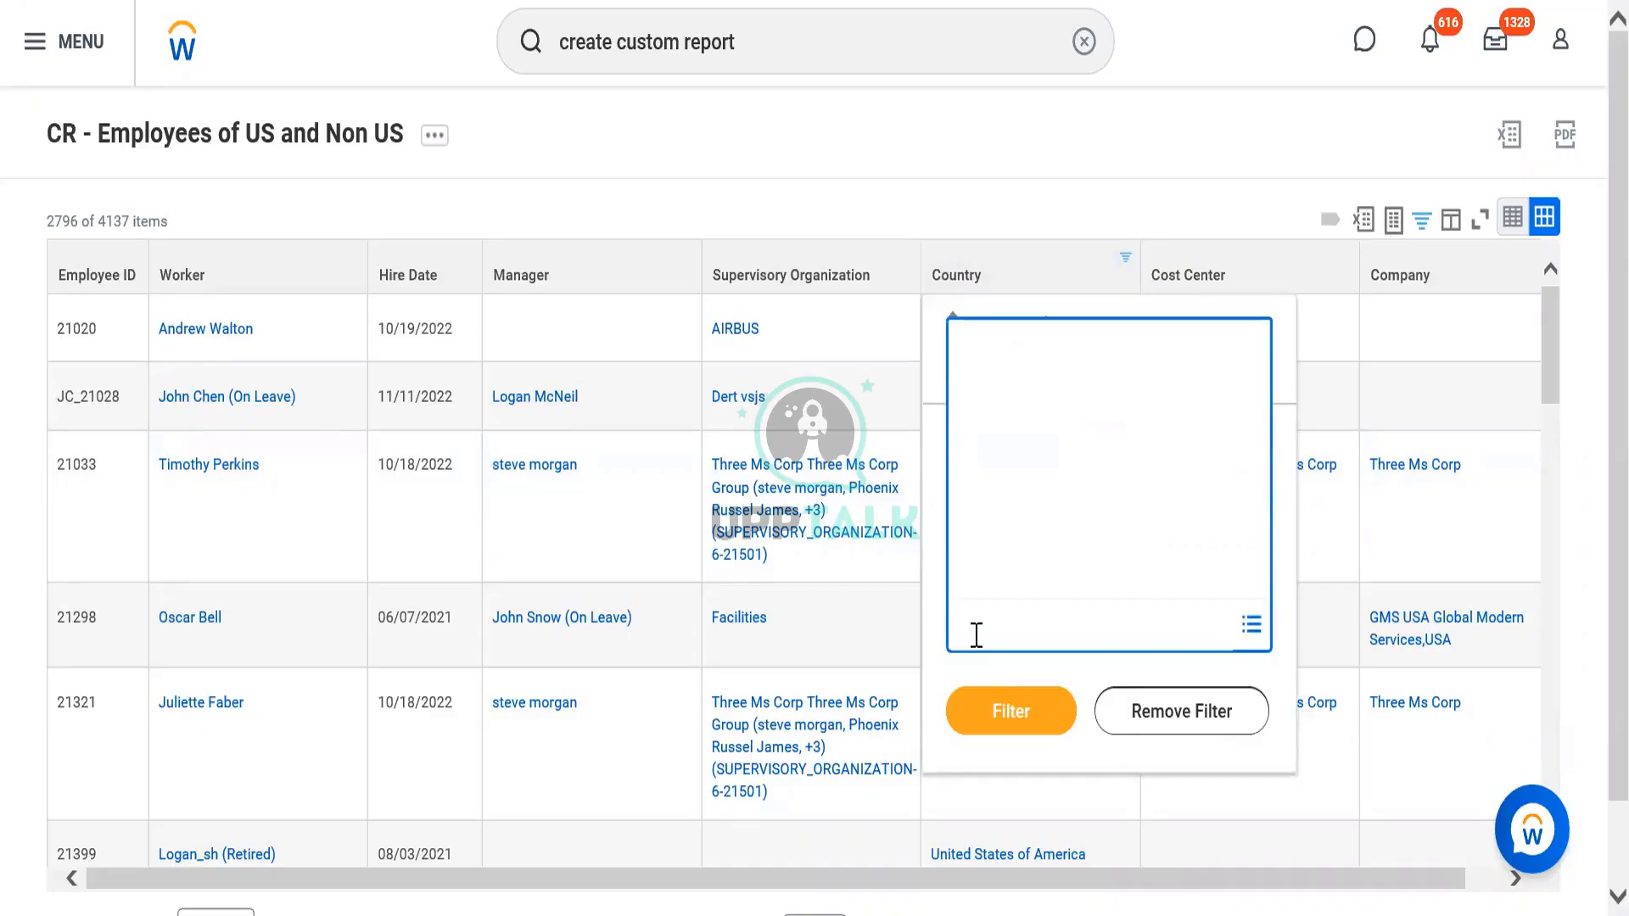
key(ctrl+a)
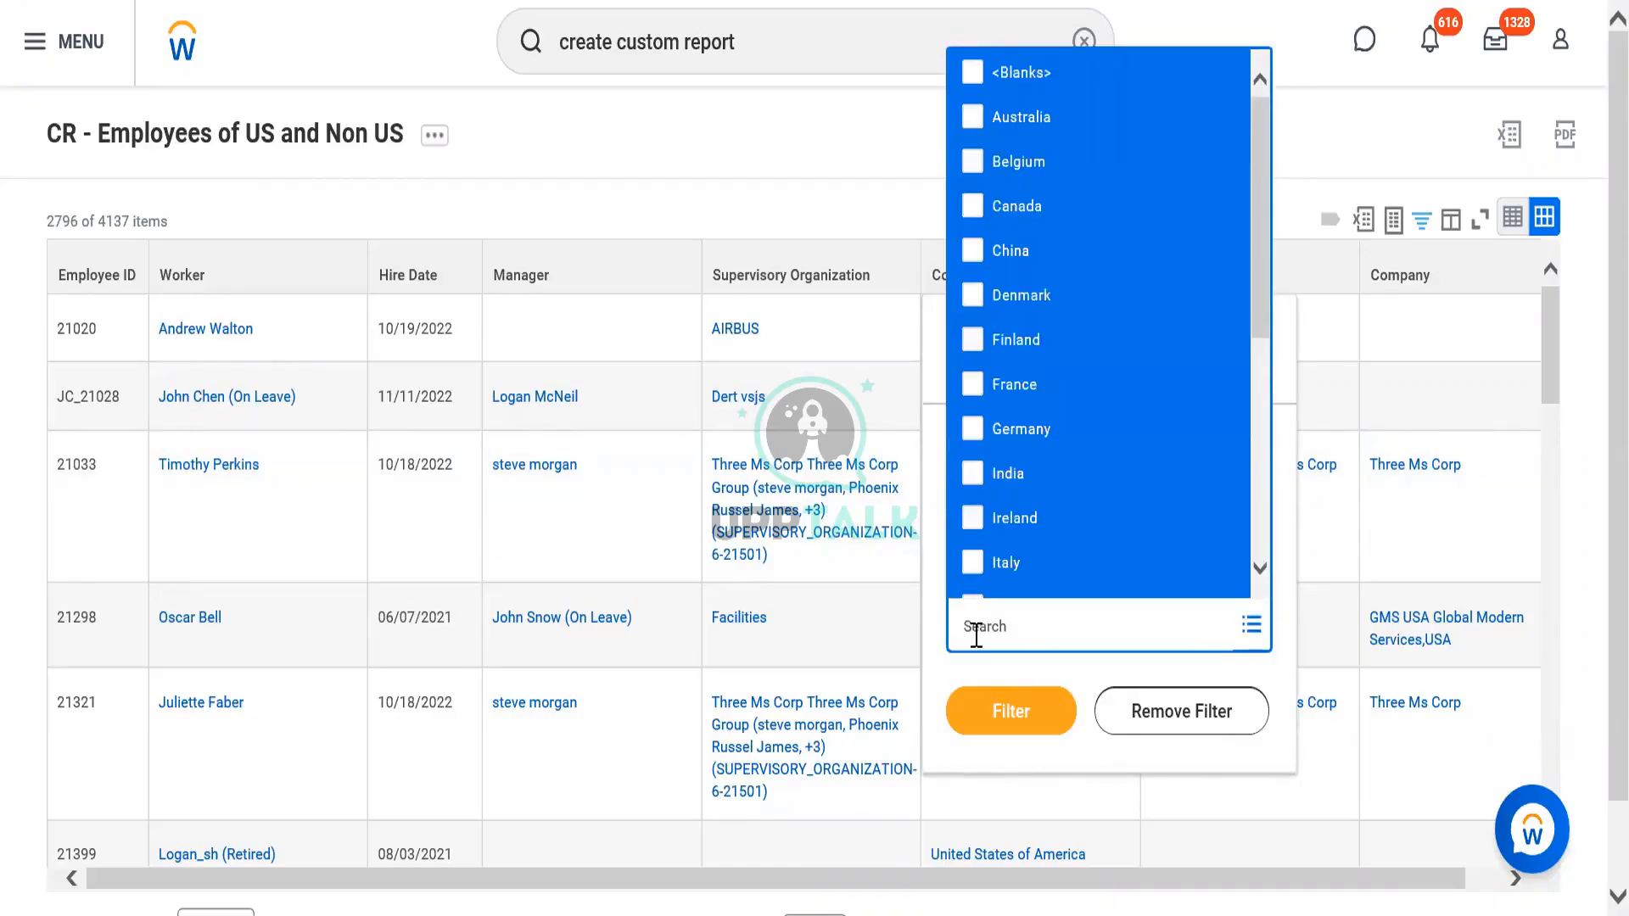
key(Return)
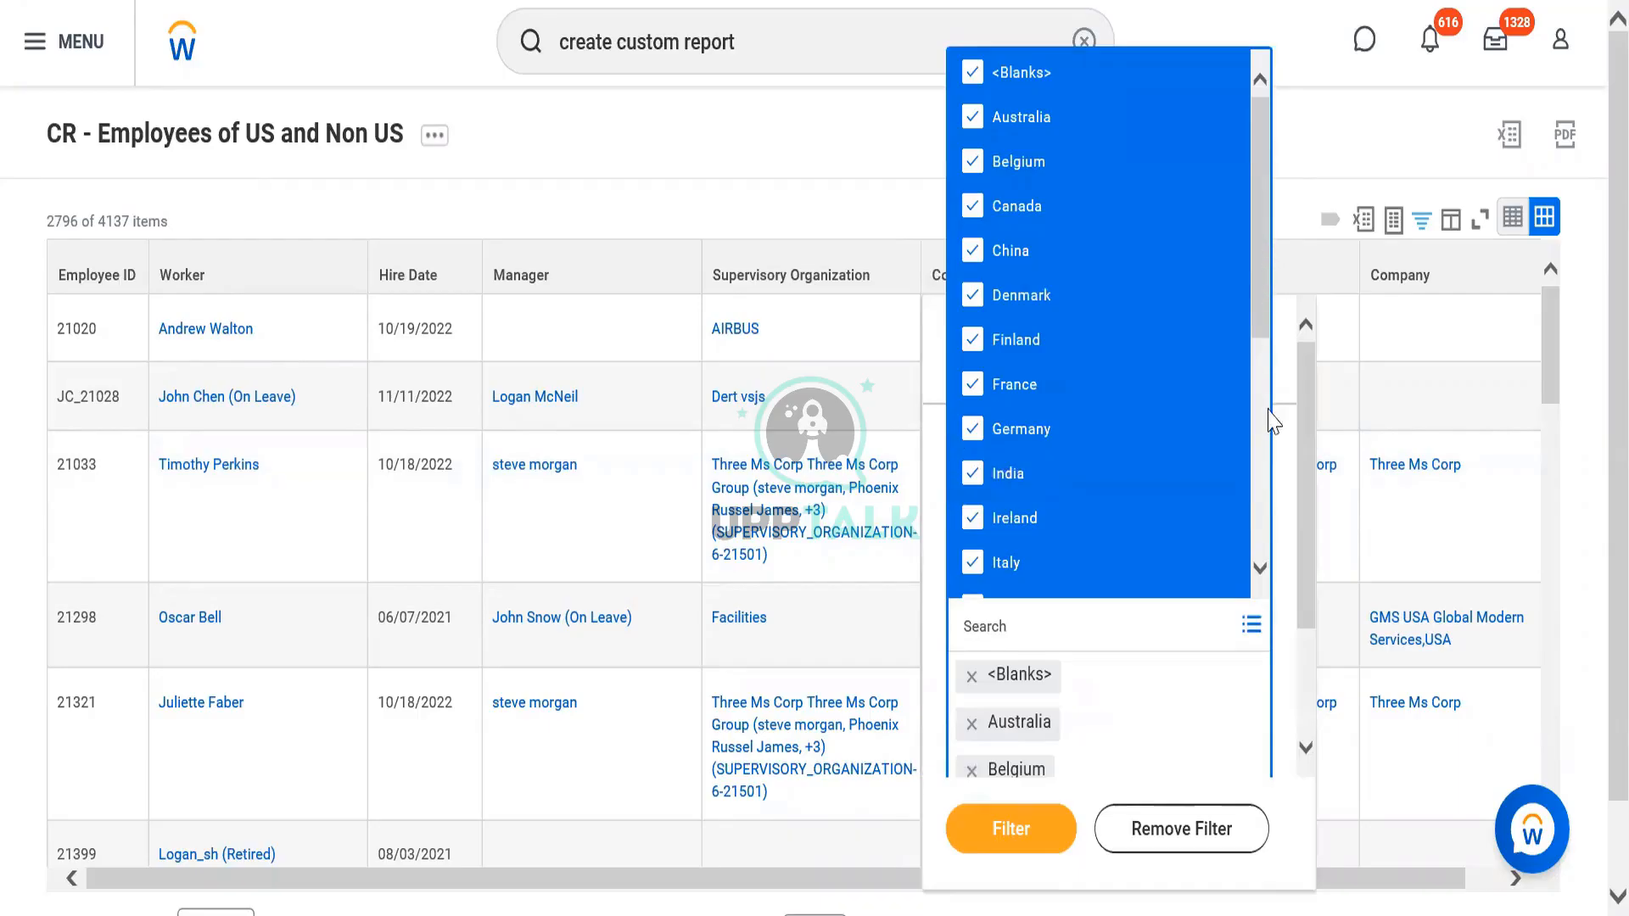
scroll(1273, 420, down, 5)
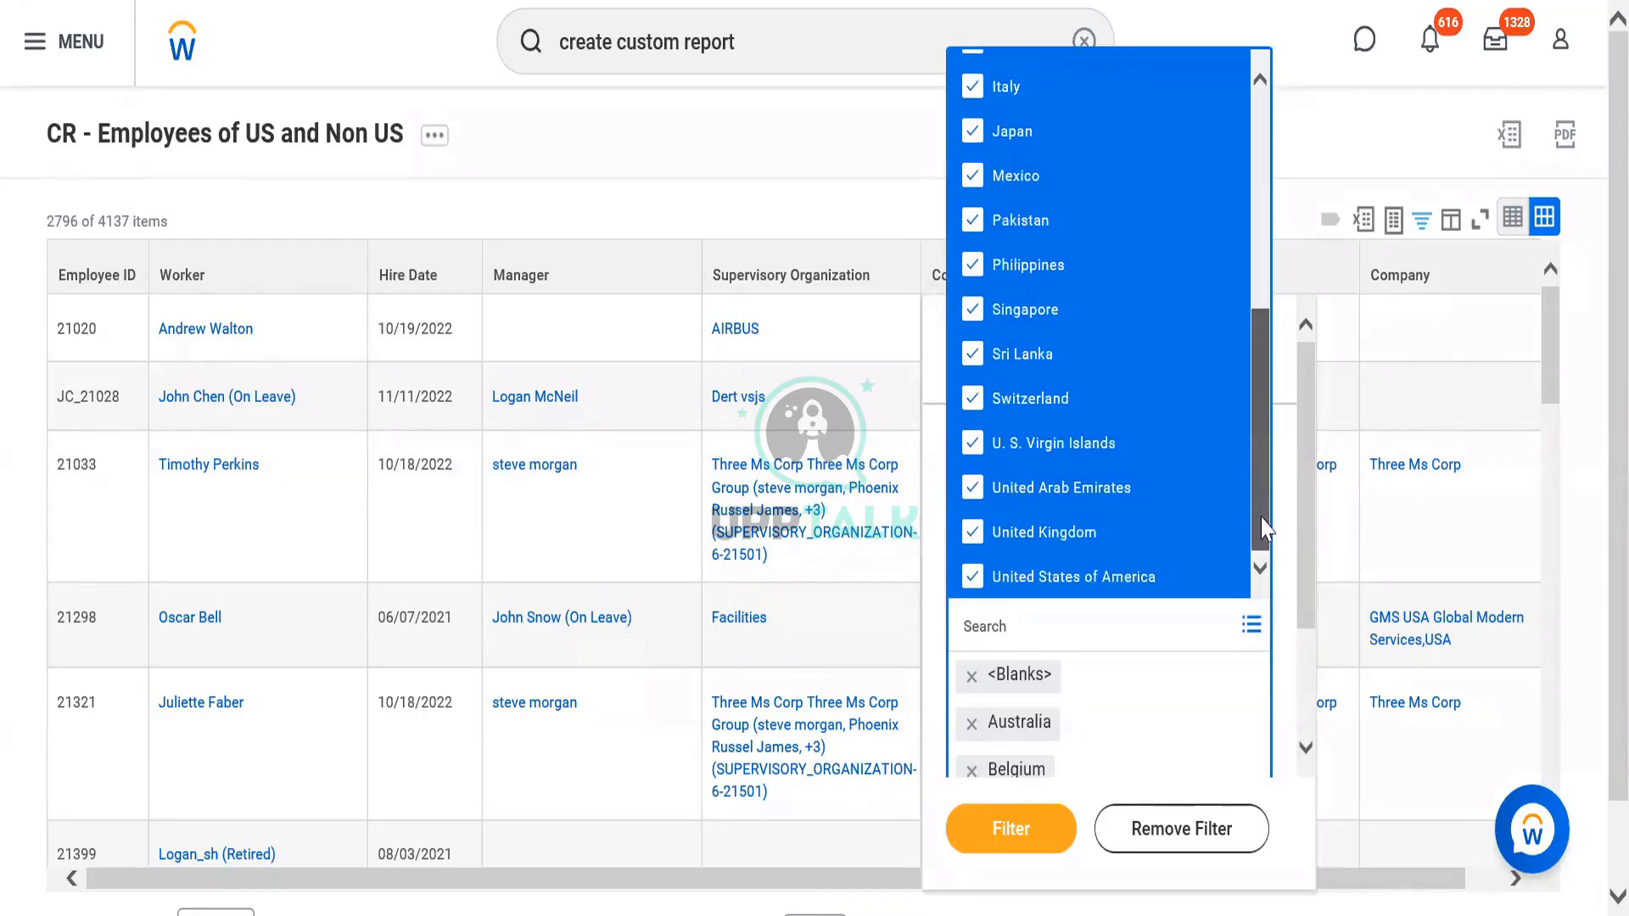
click(1072, 587)
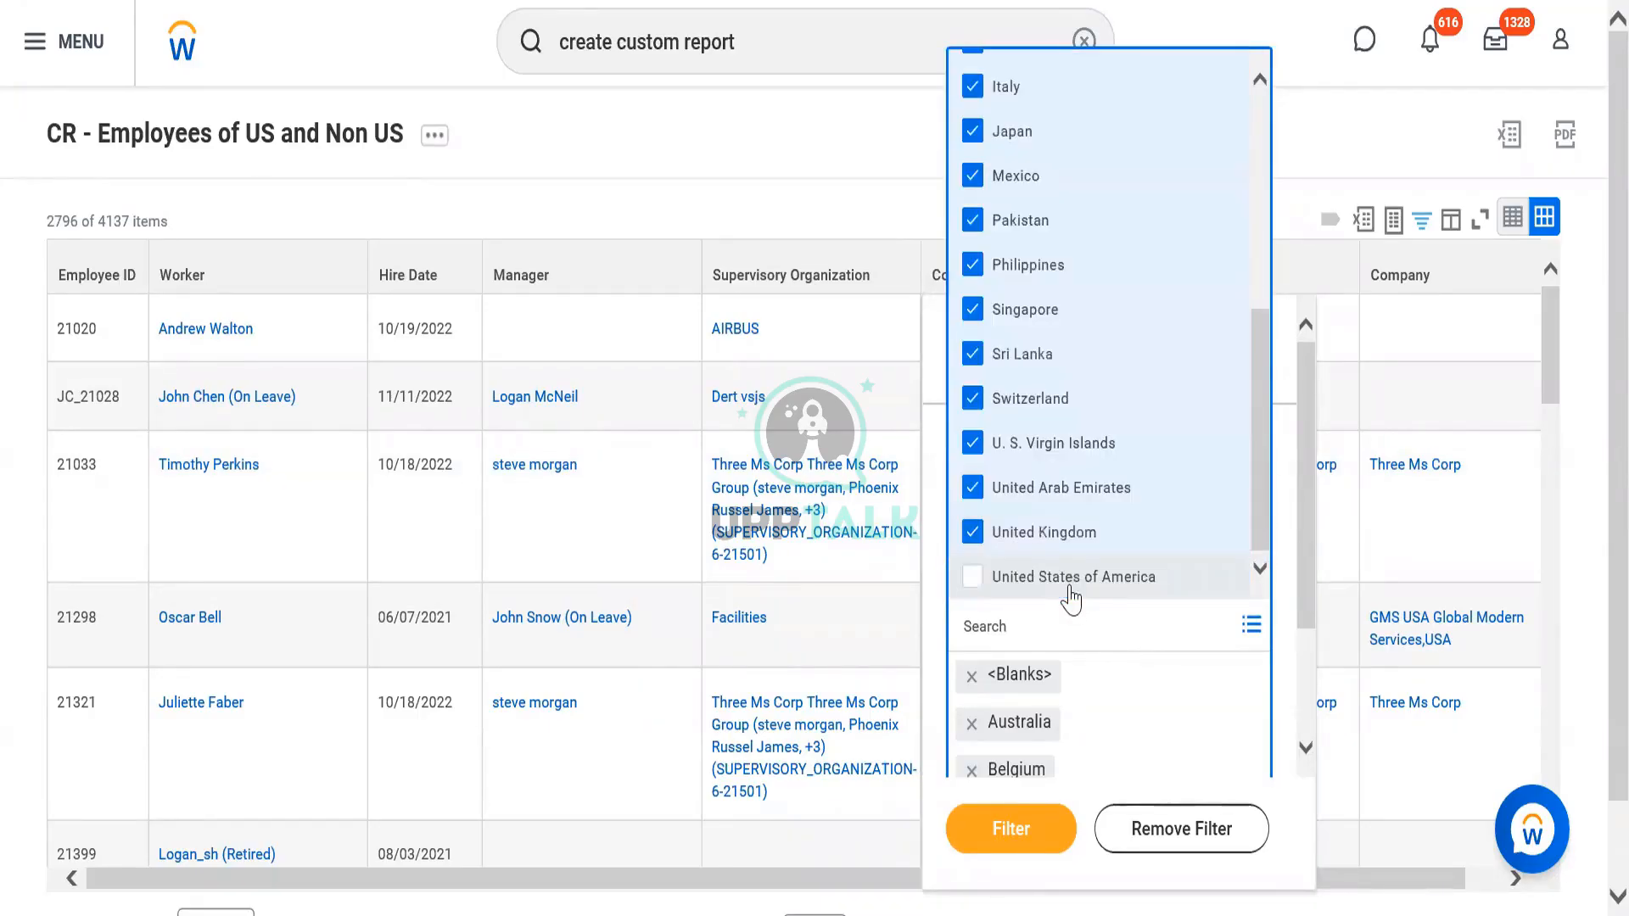
click(1014, 840)
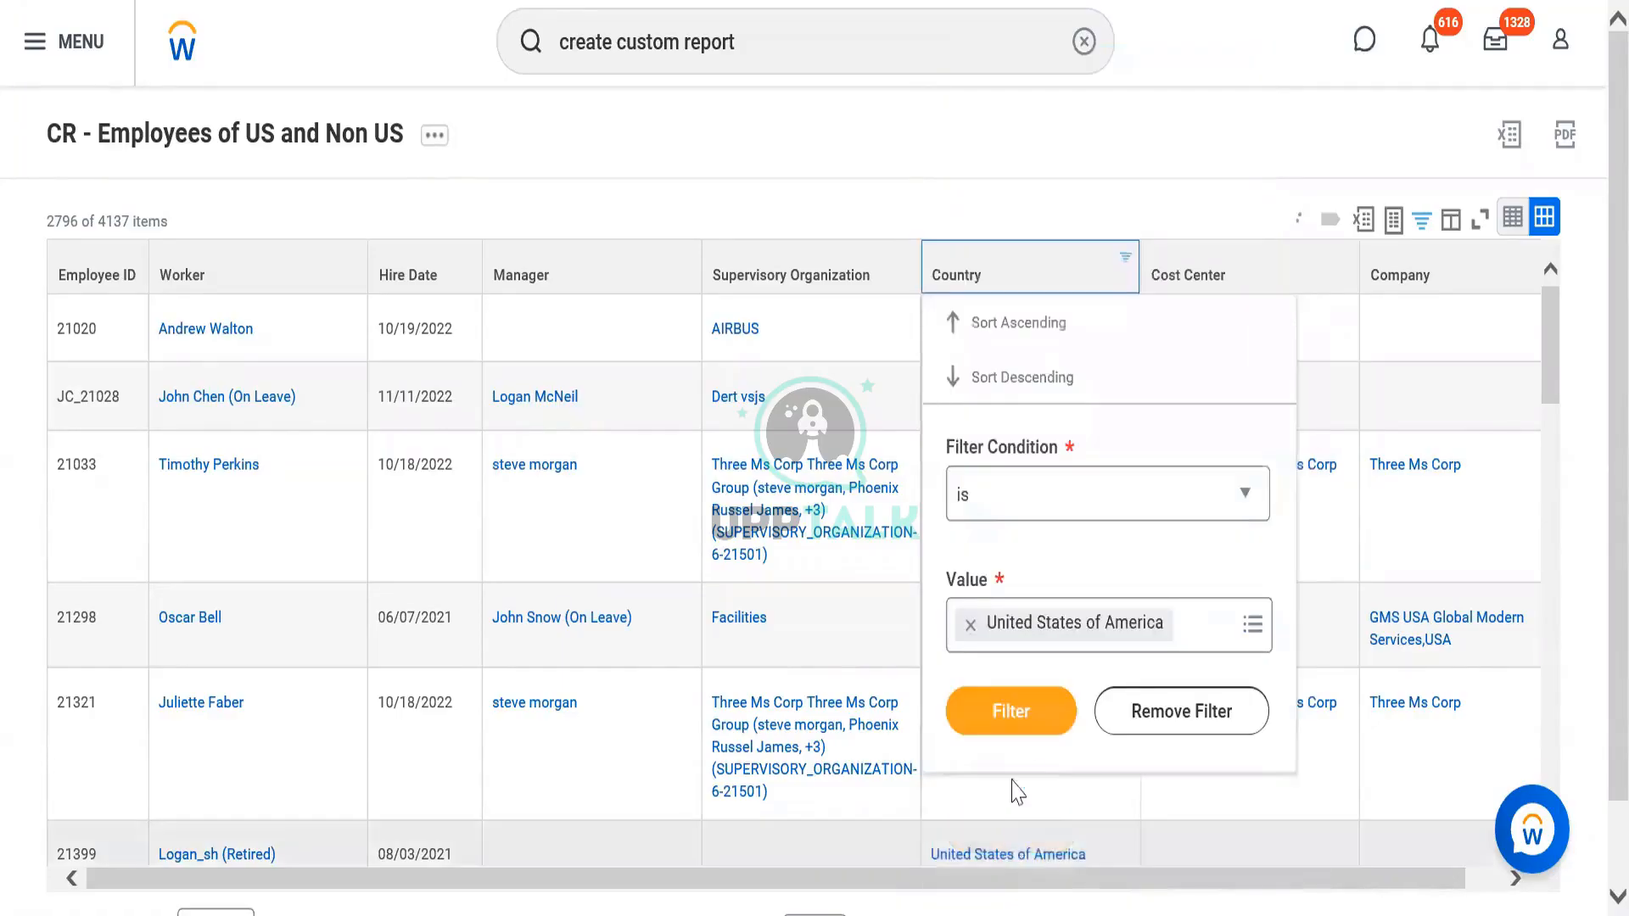
click(1010, 730)
click(999, 723)
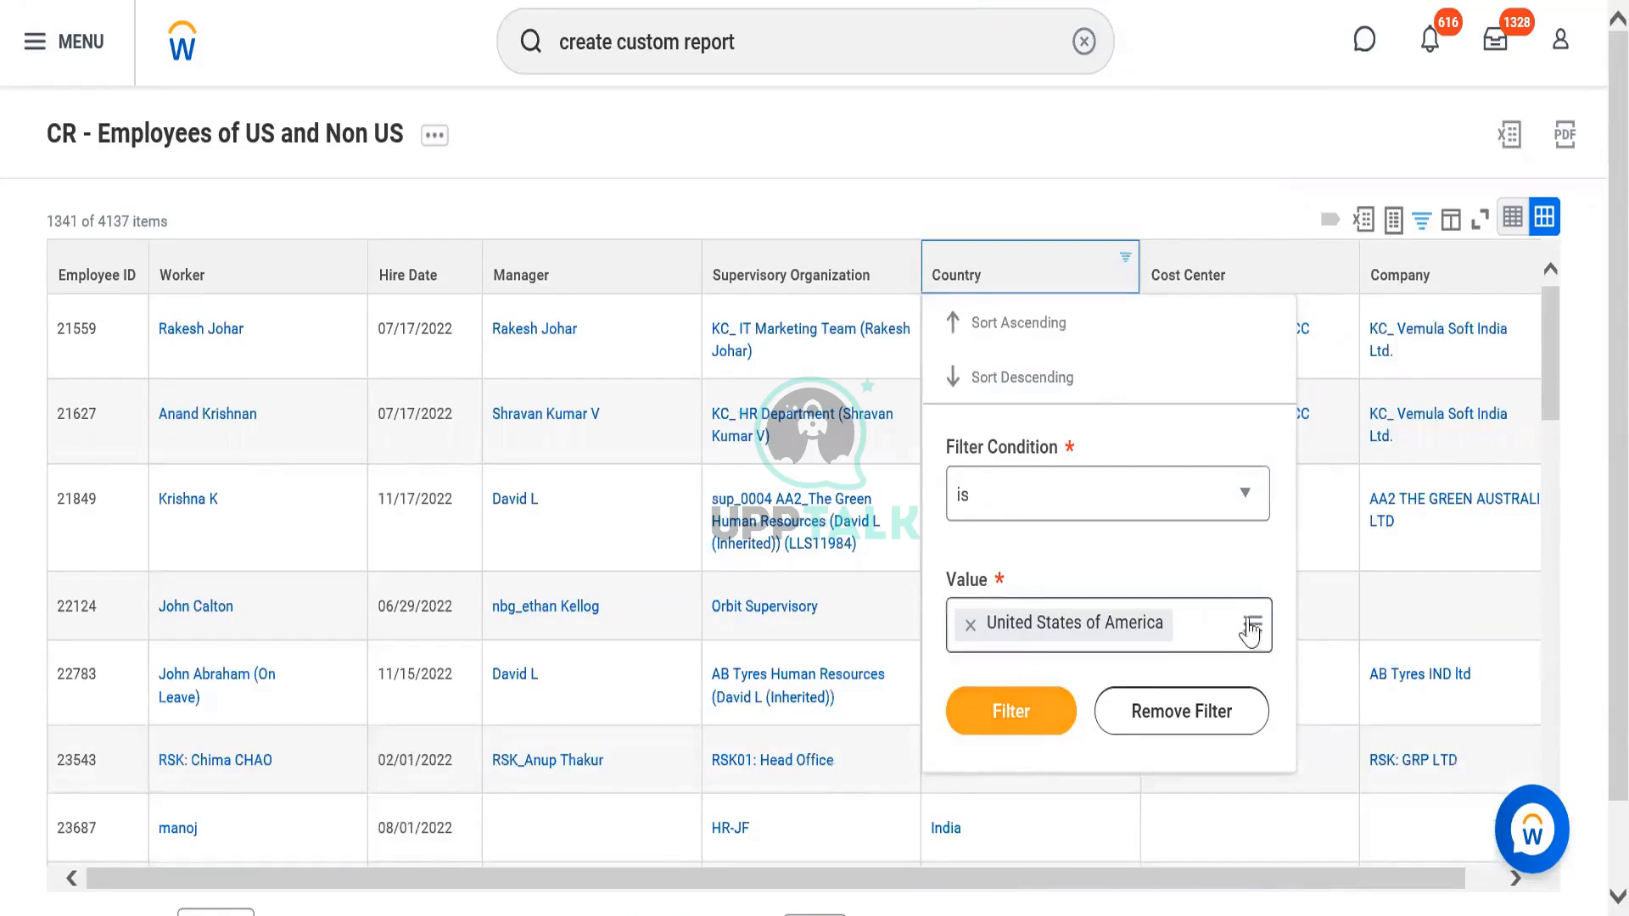
Step: Reselect every Country filter value except United States of America and reapply the filter to the report results
click(970, 625)
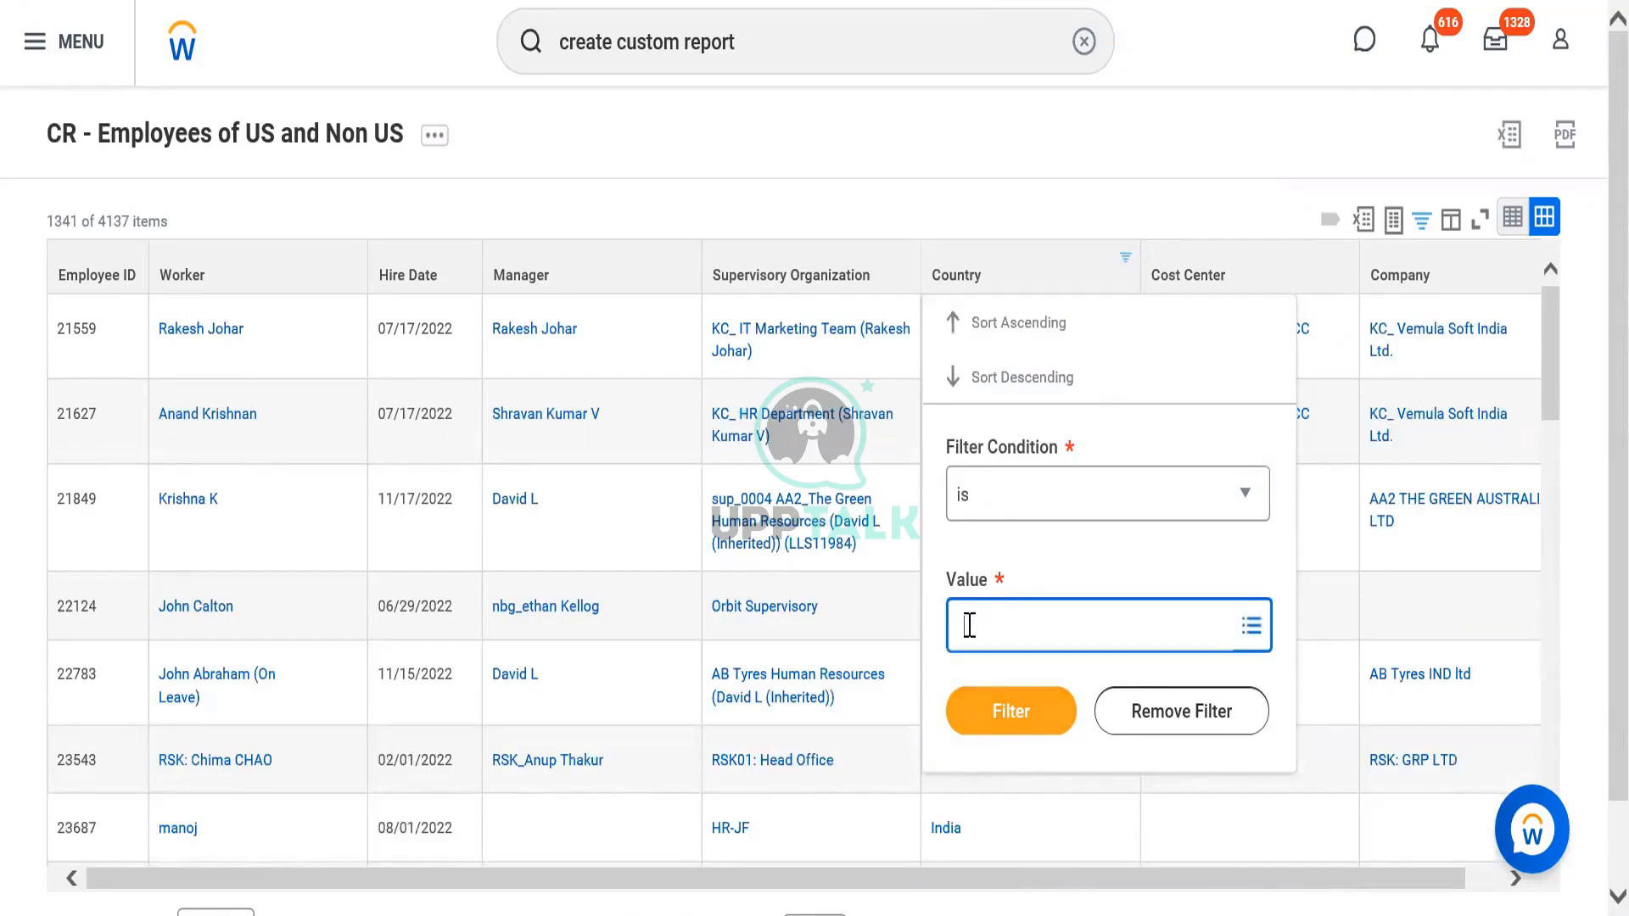
click(970, 625)
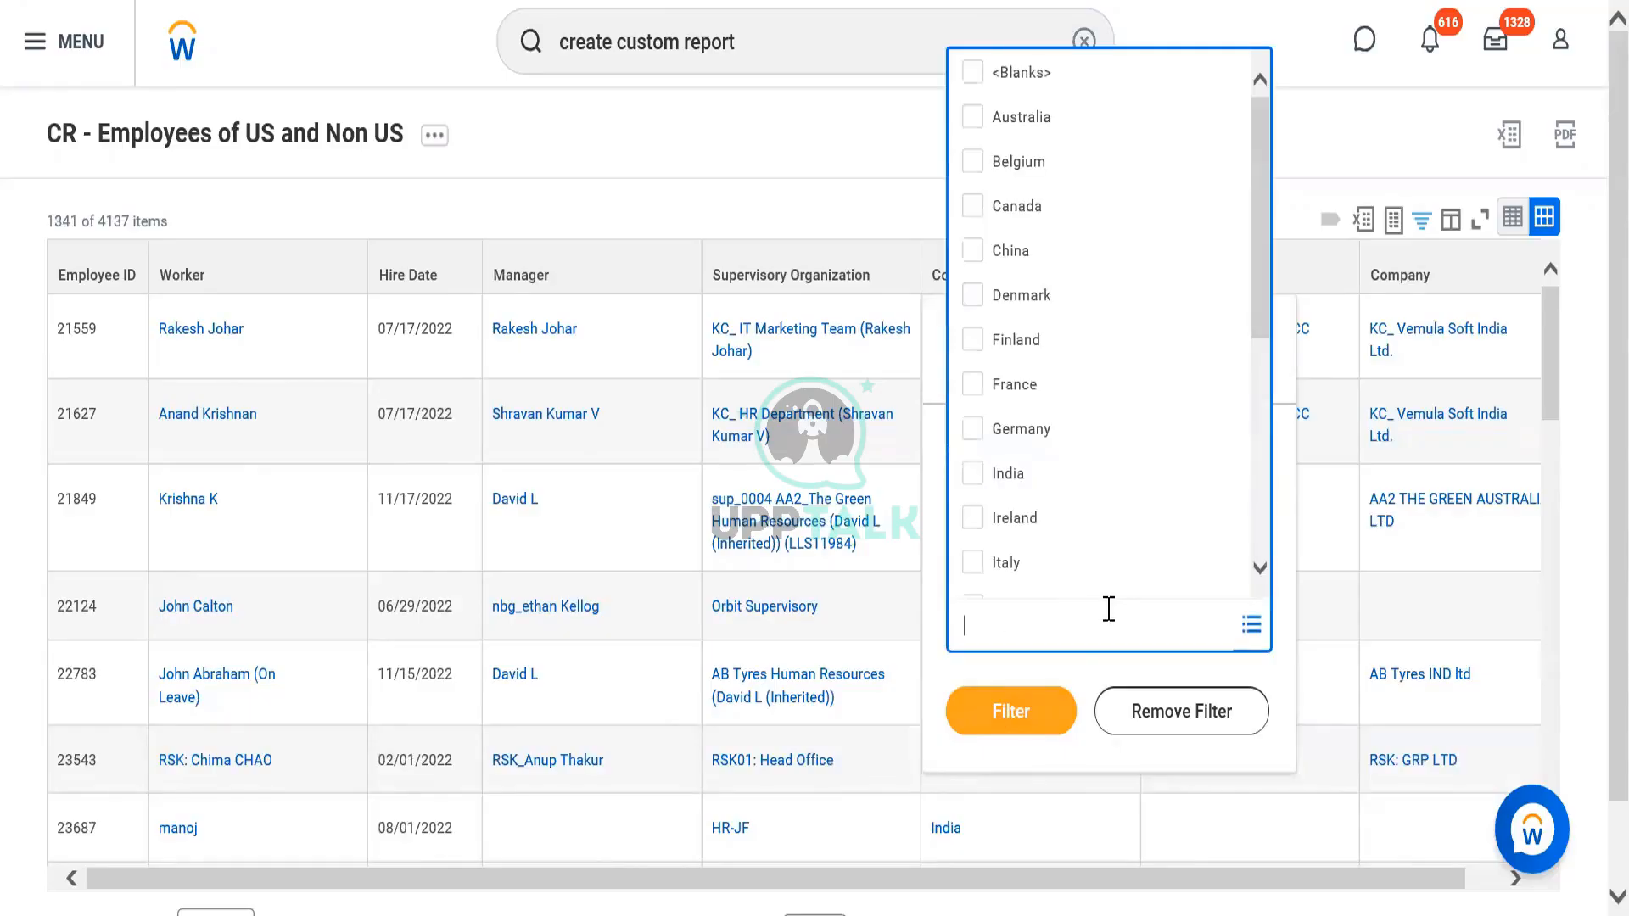
key(ctrl+a)
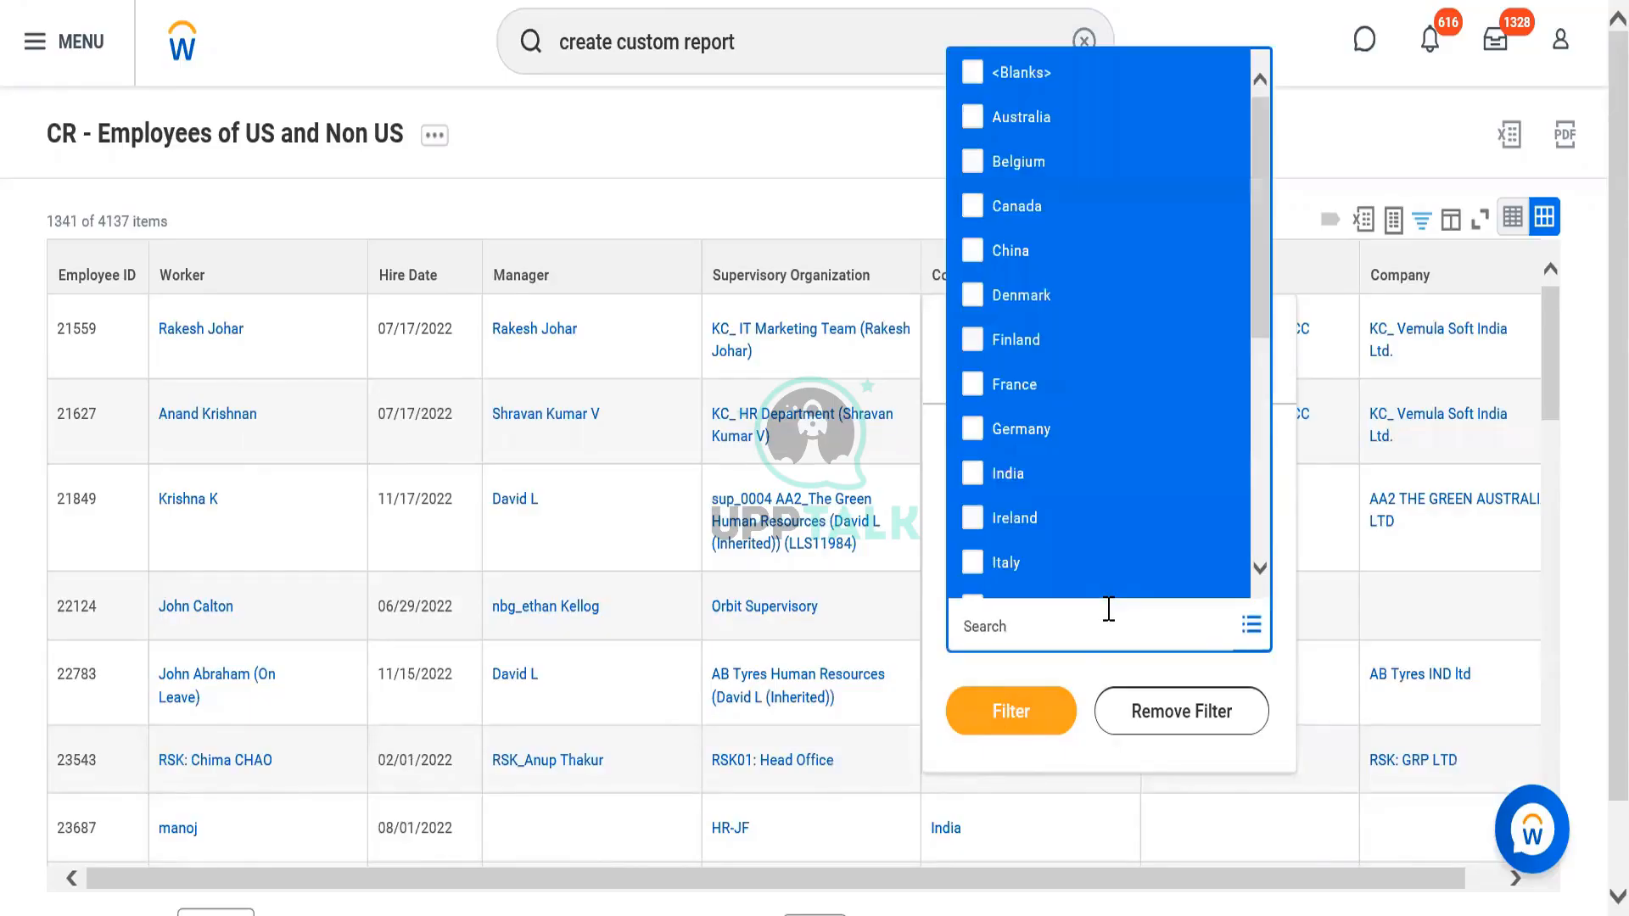
key(Return)
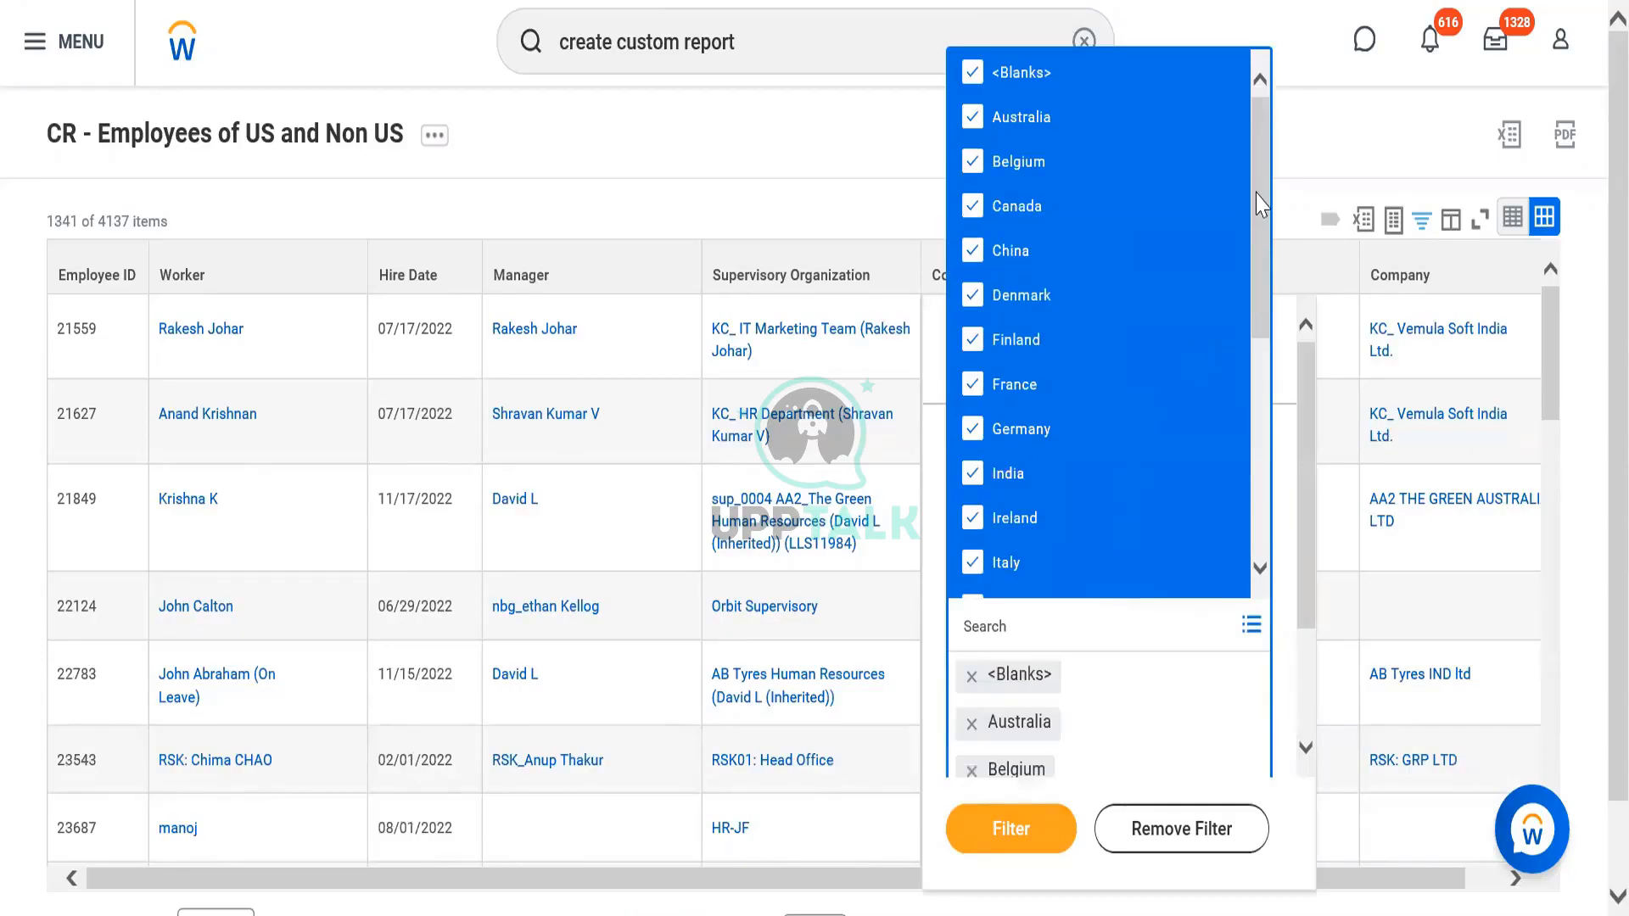
drag(1259, 204, 1262, 472)
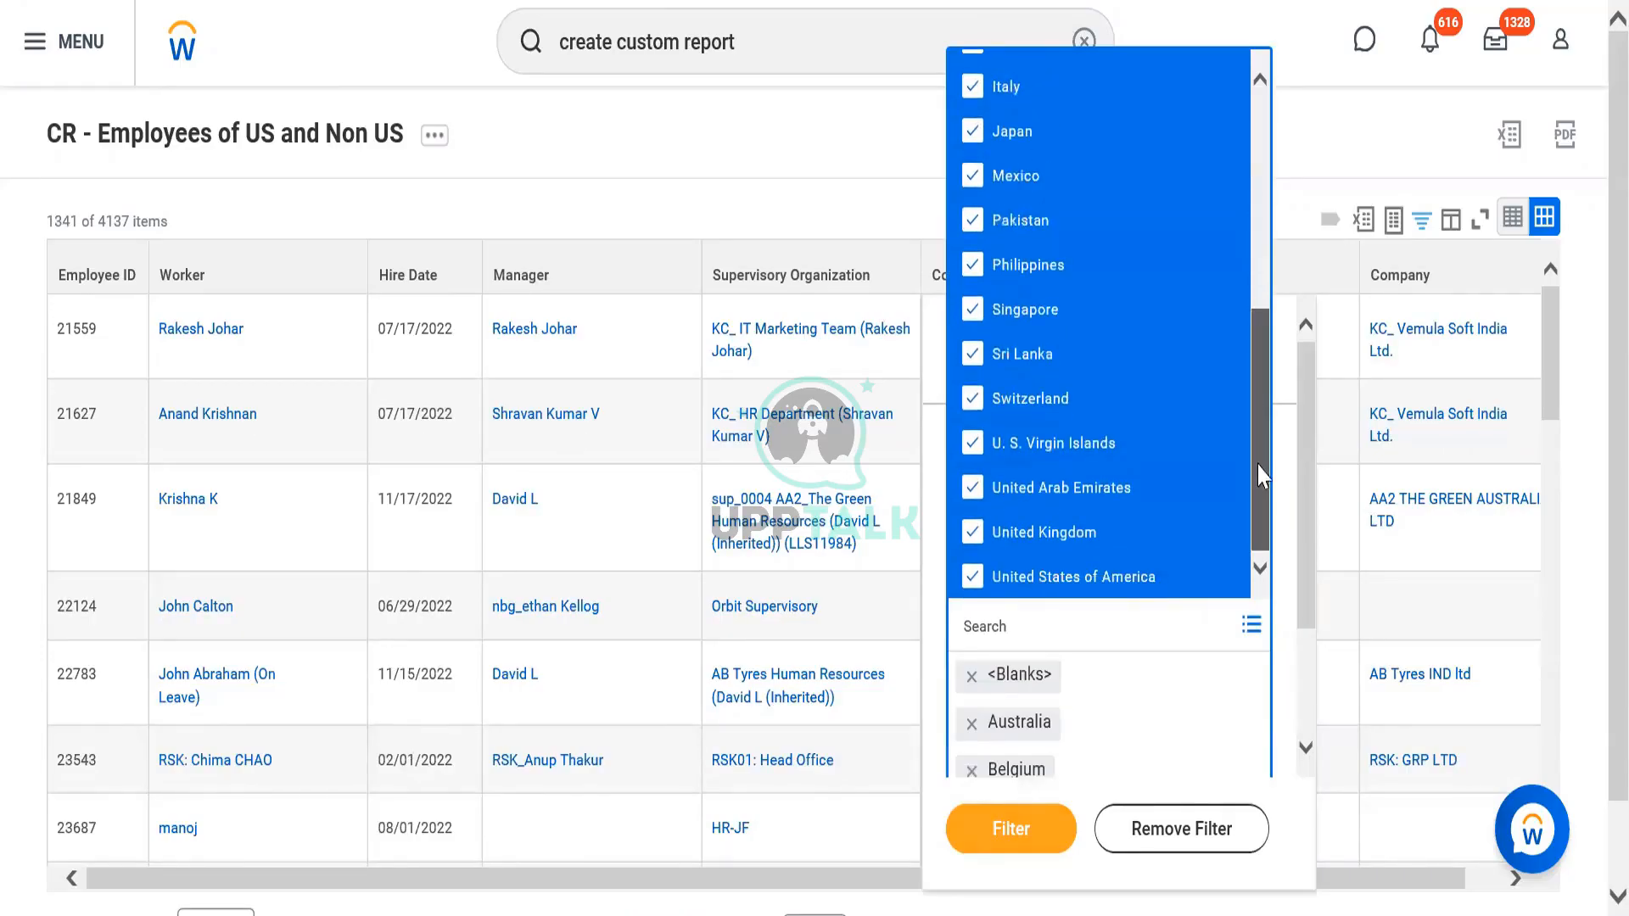
click(1150, 586)
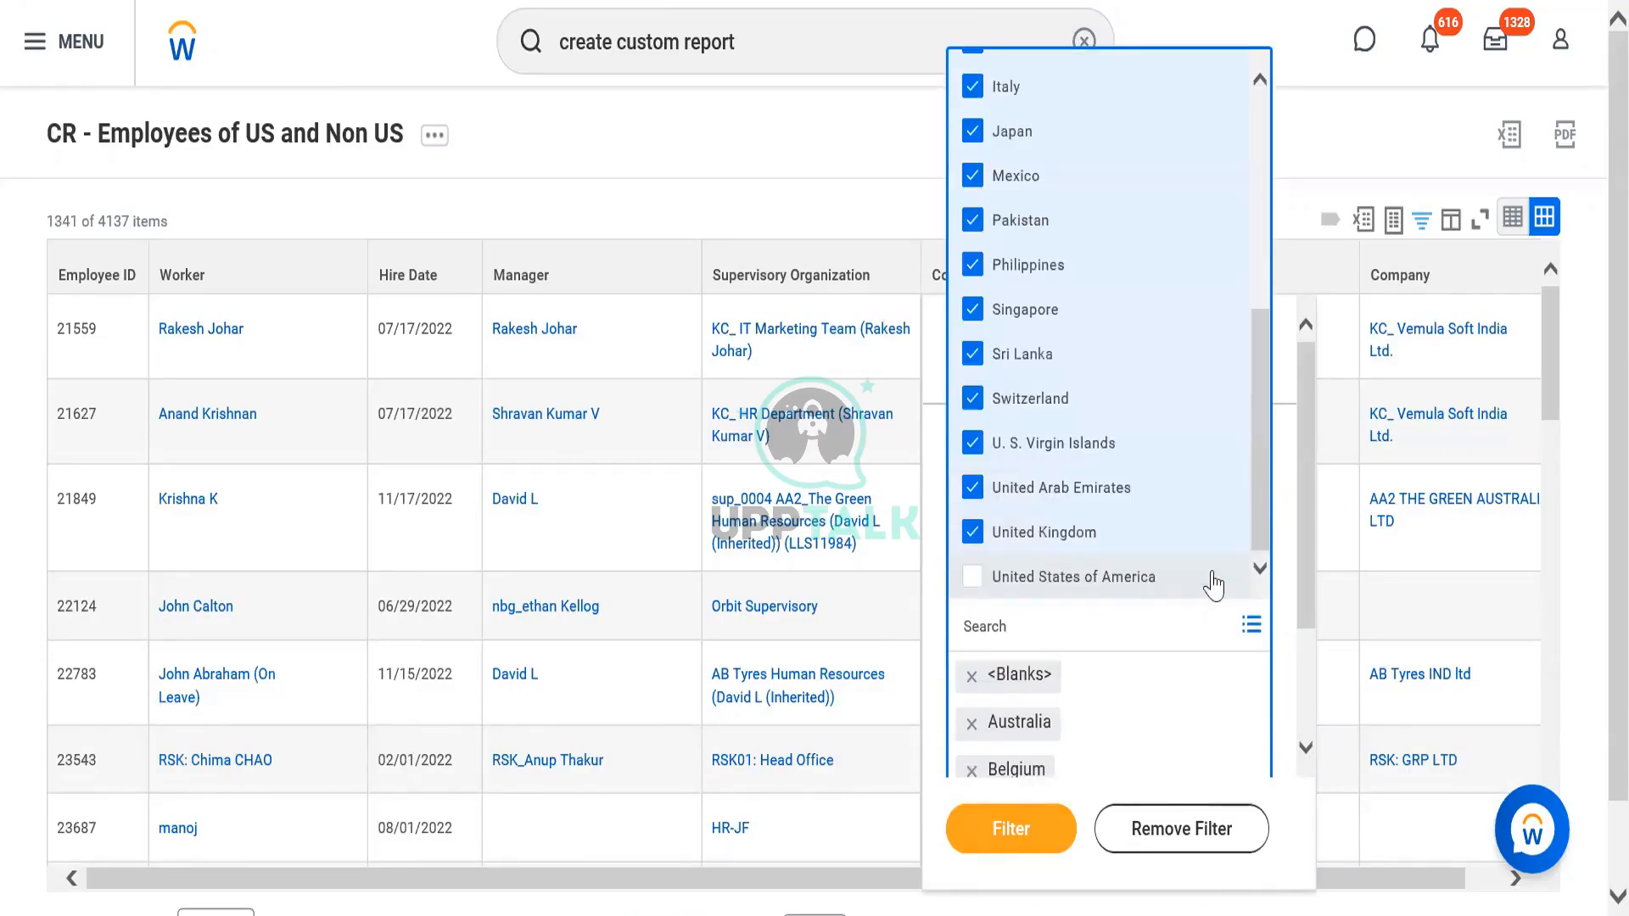
click(1012, 833)
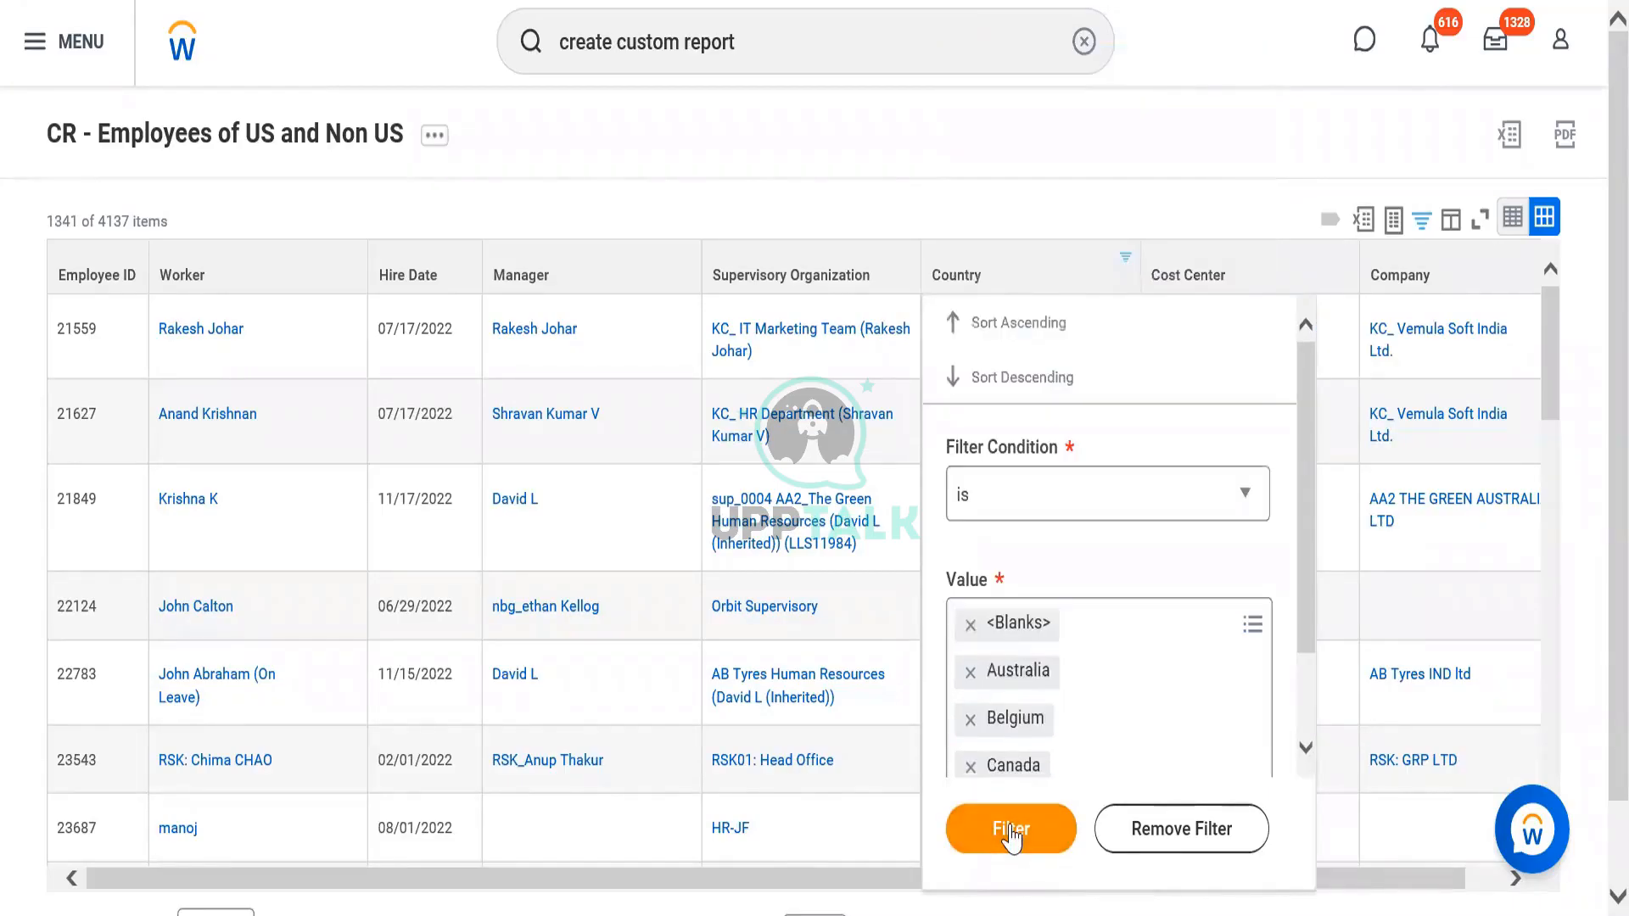
click(1012, 833)
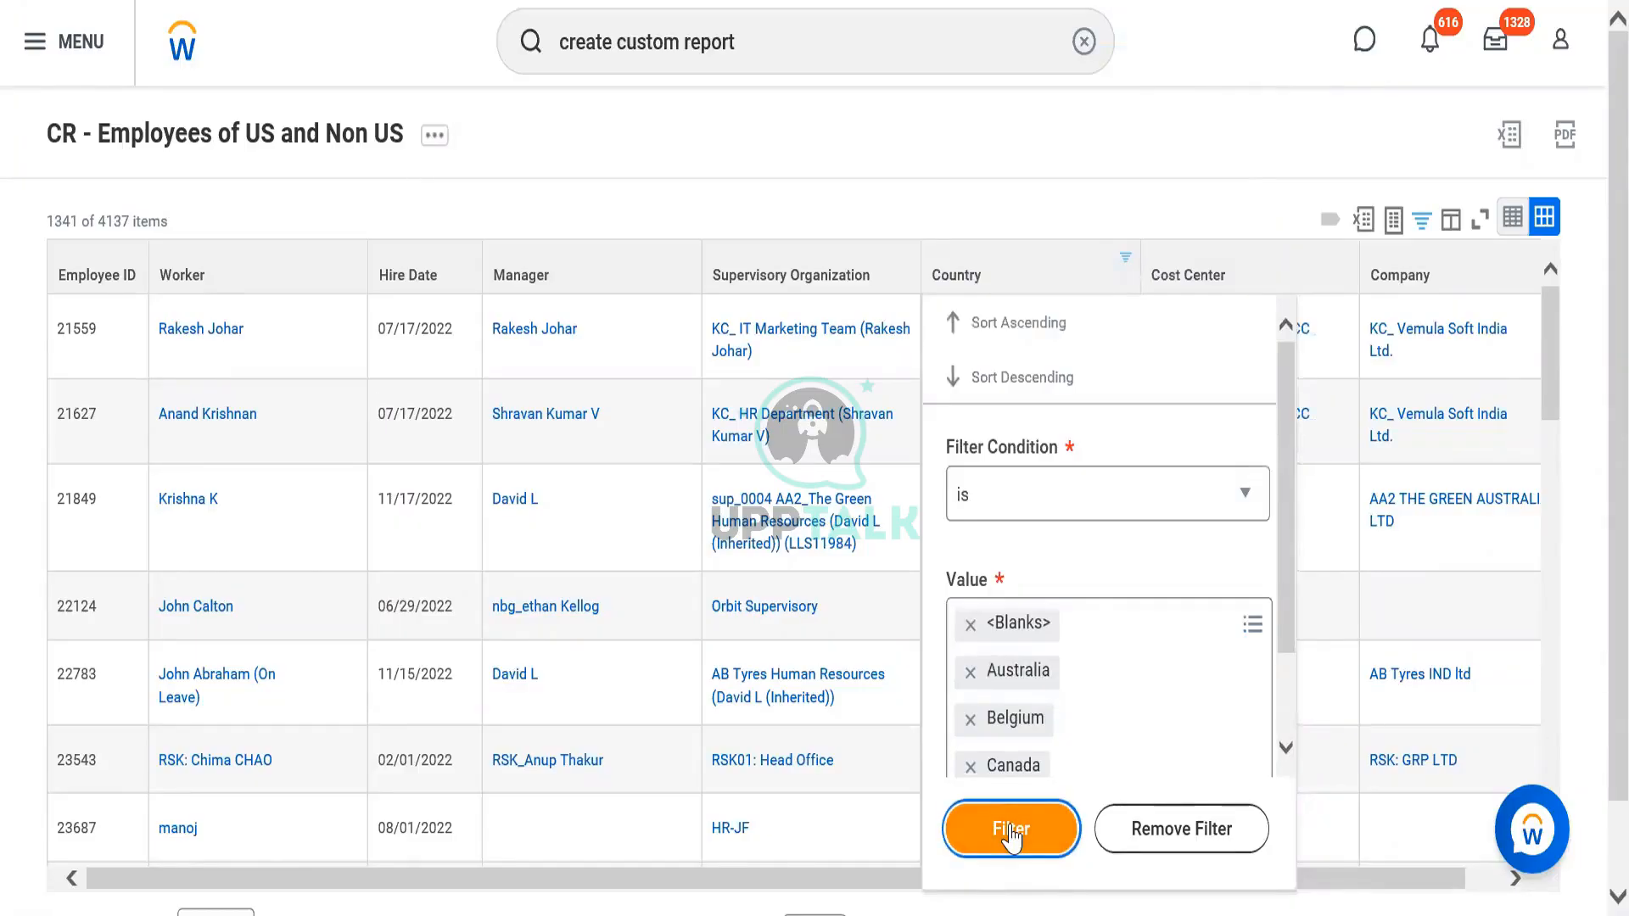
click(1028, 838)
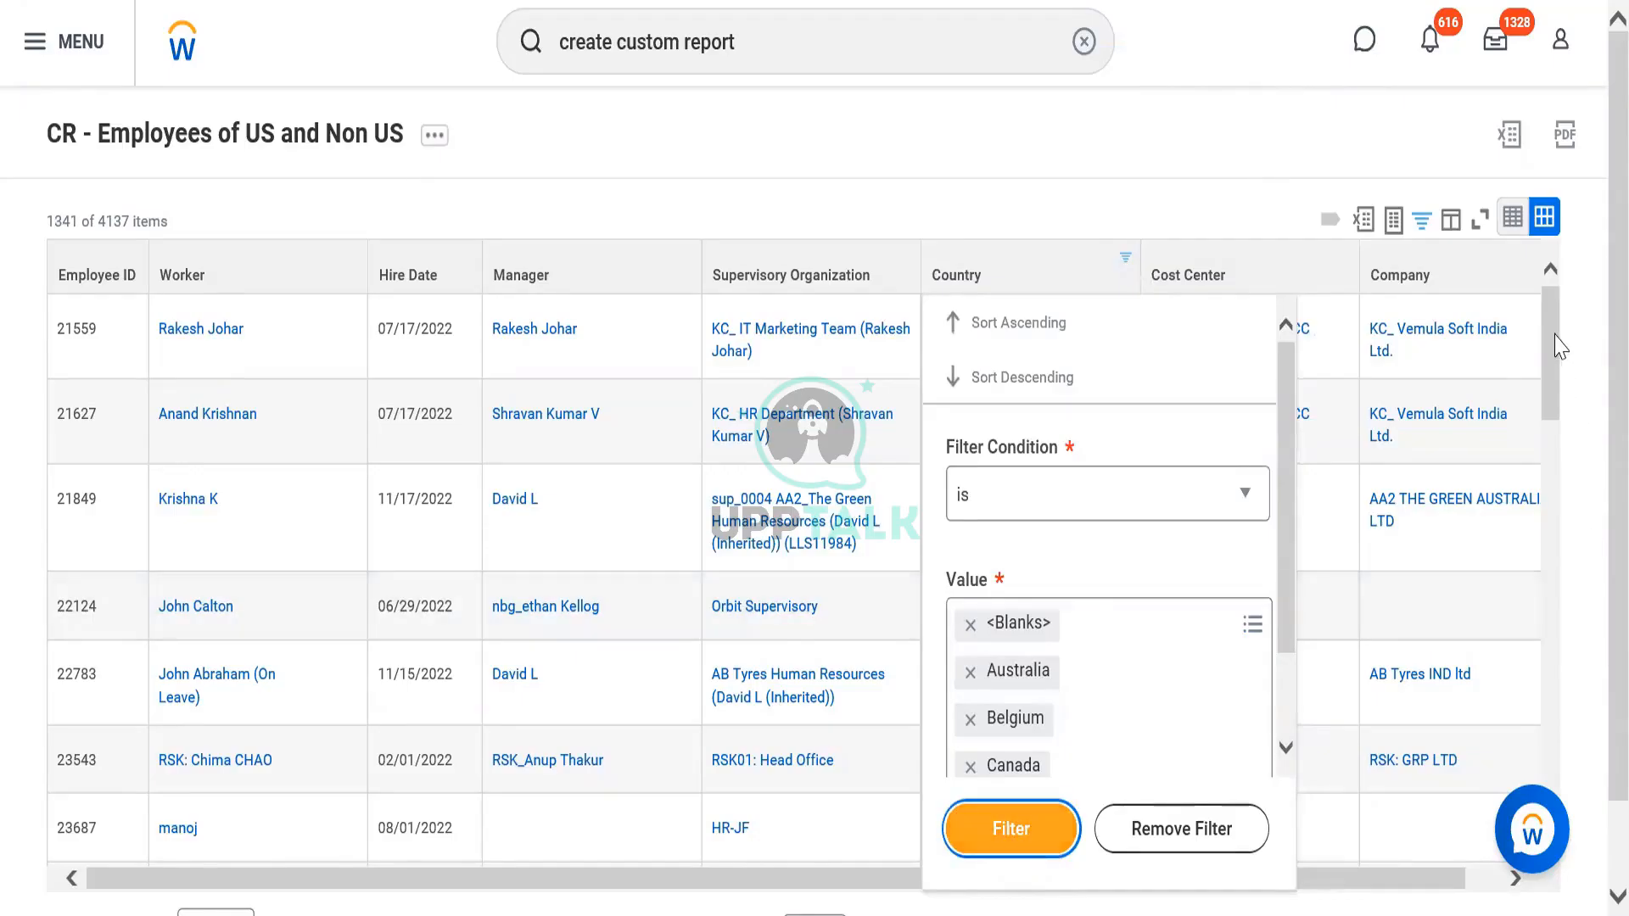
Step: Set the filter condition of the report's Hire Date column to is on or before
drag(1555, 336, 1556, 353)
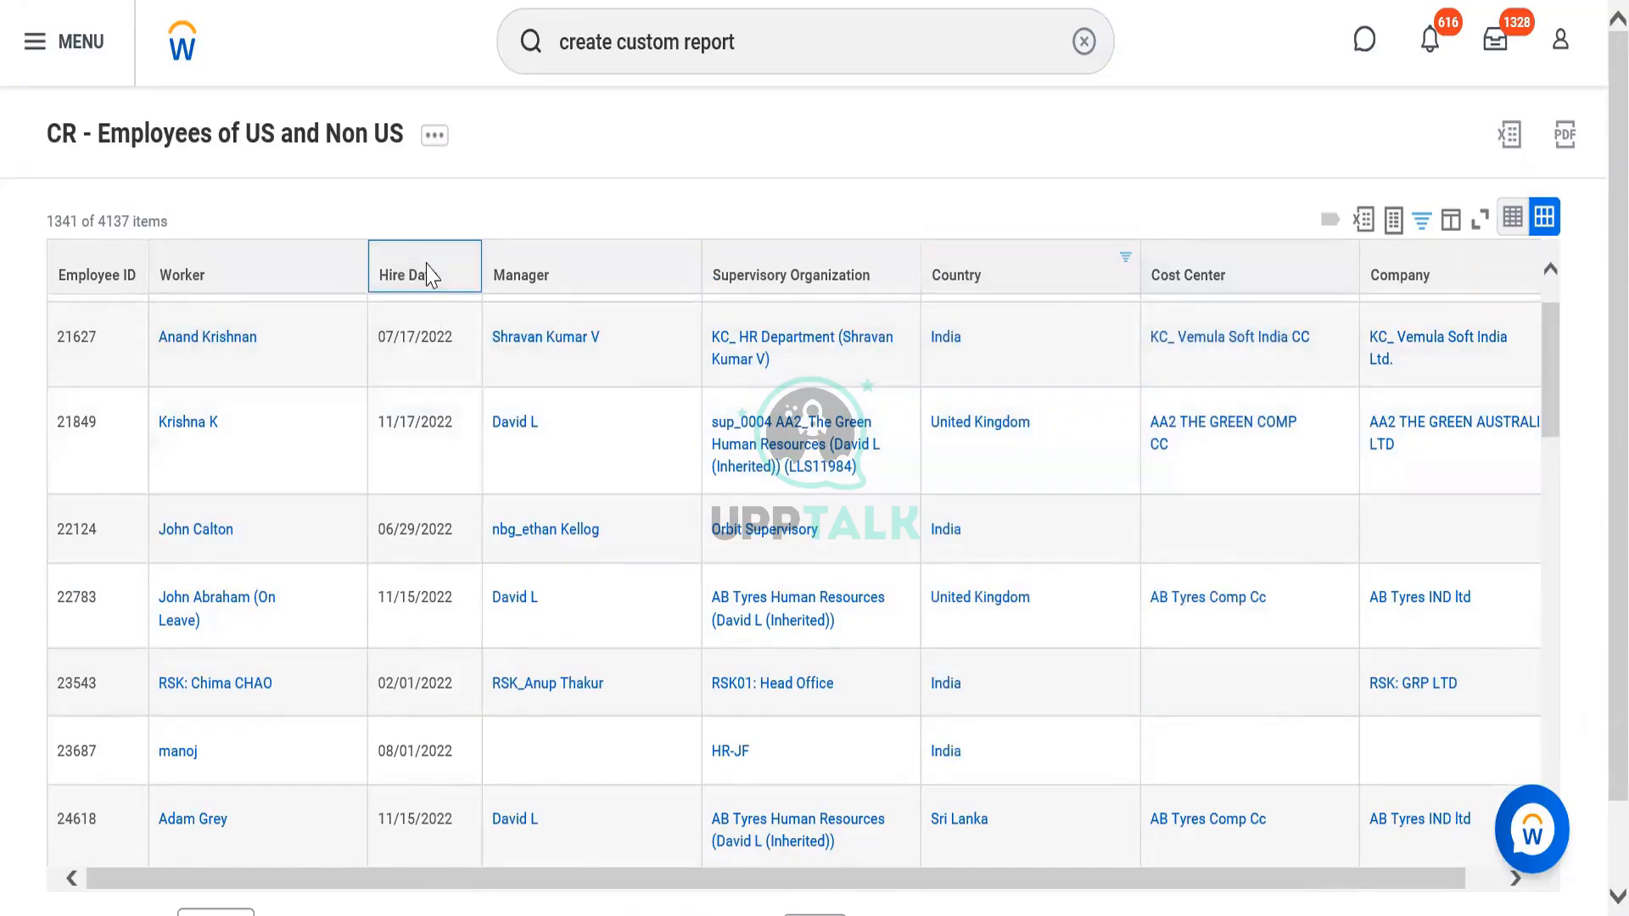
click(425, 275)
click(427, 277)
click(427, 276)
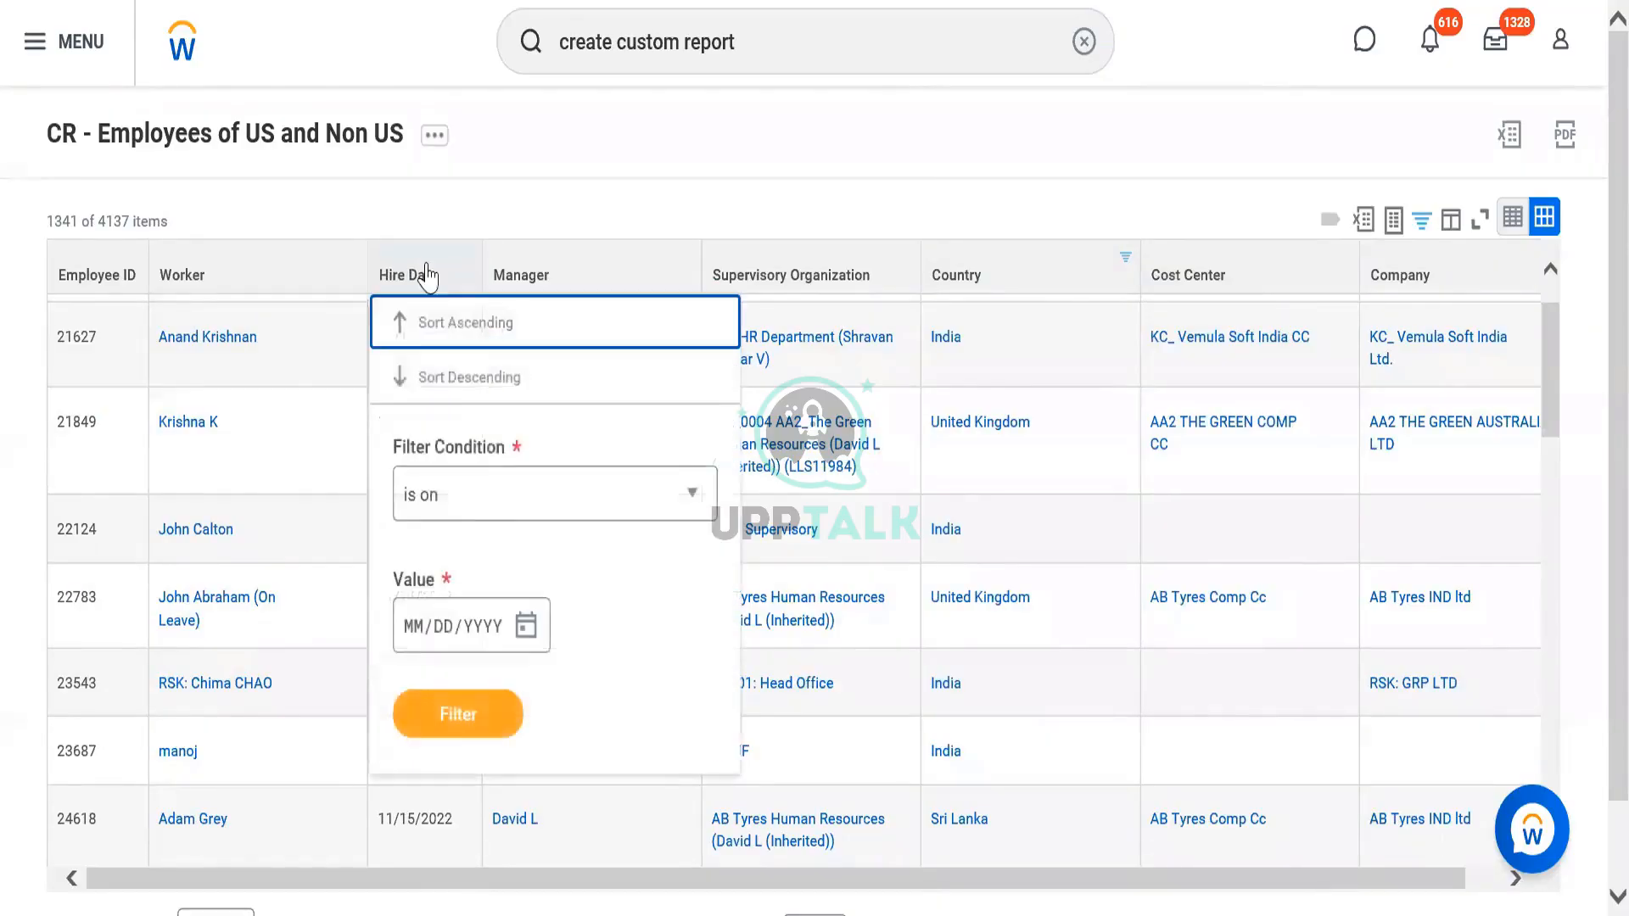
click(502, 509)
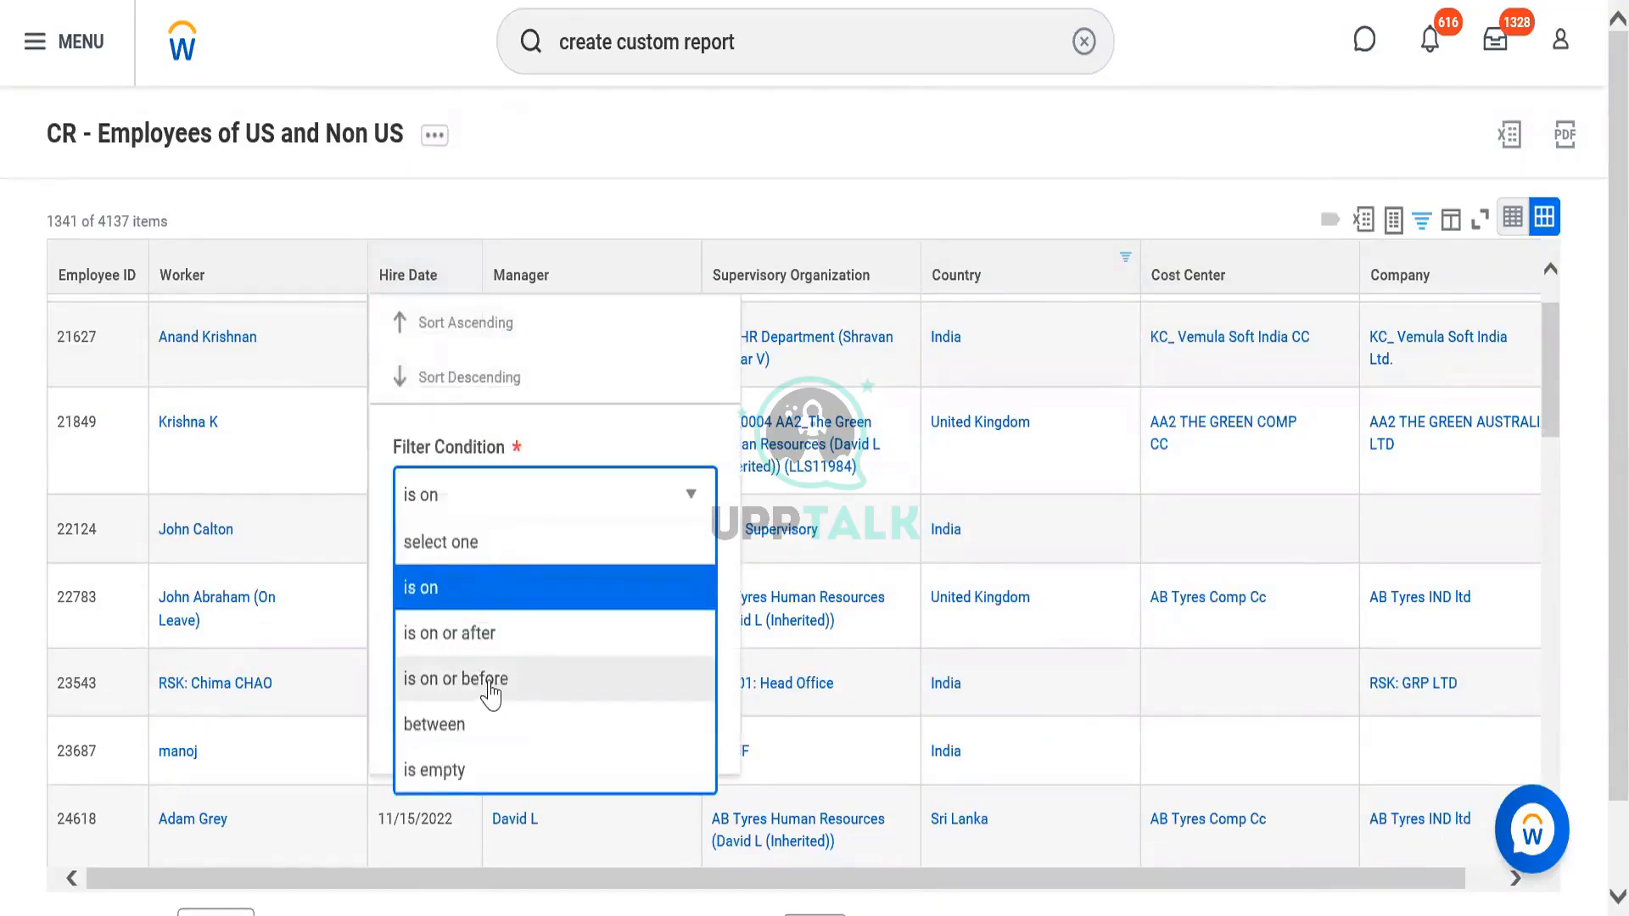
click(490, 689)
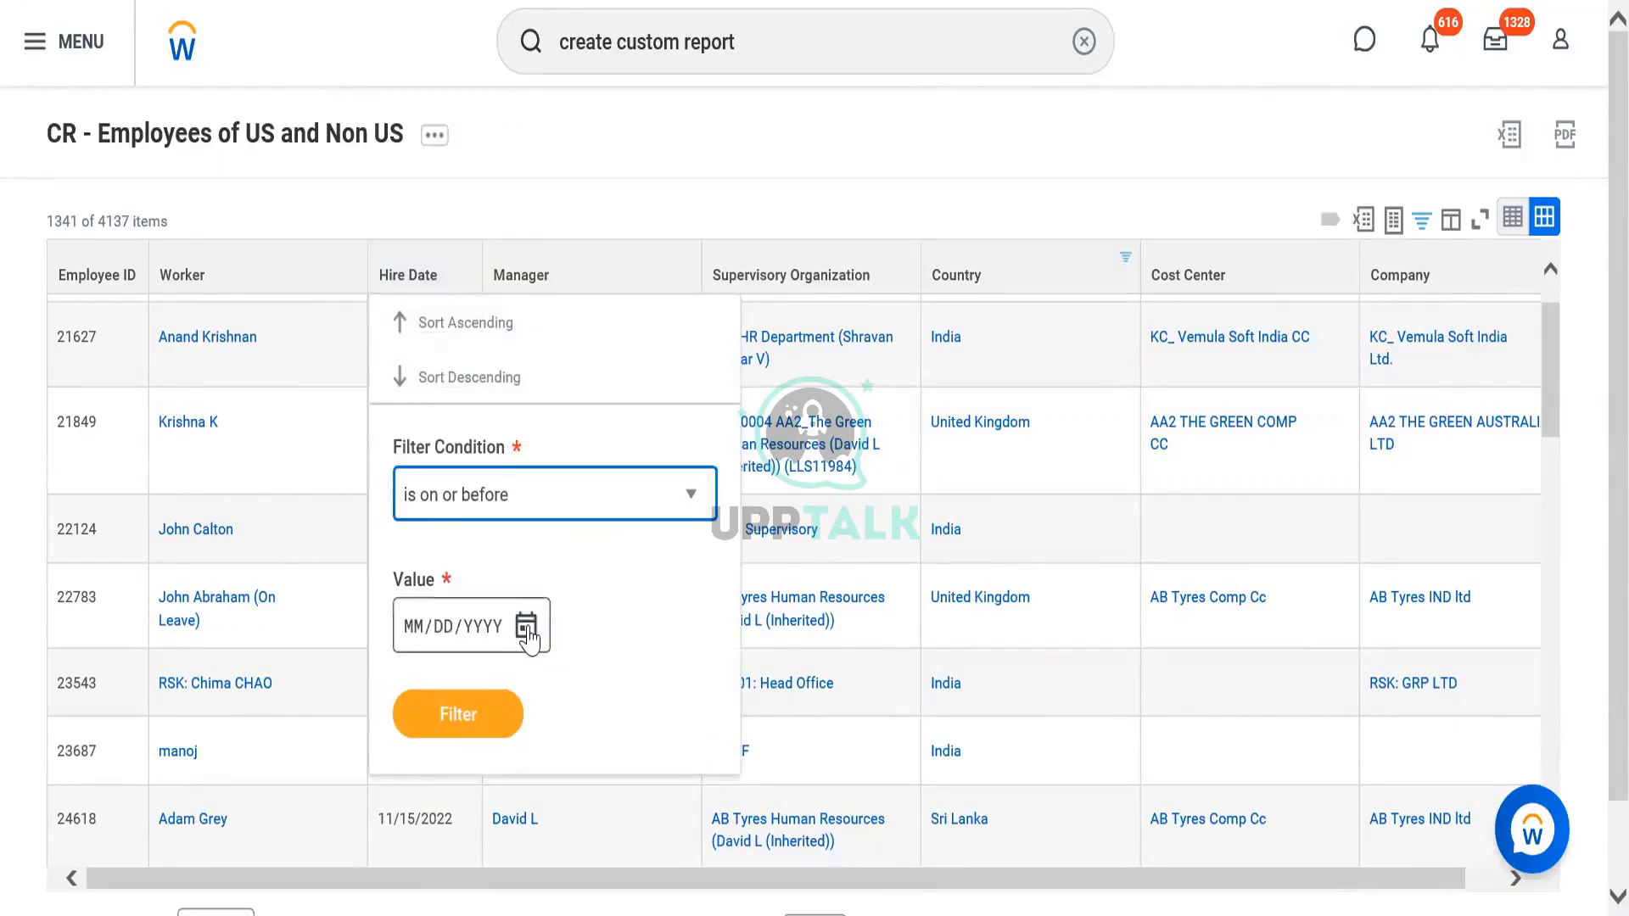
Step: Enter 03/12/2021 as the Hire Date filter value and apply the filter to the report results
click(526, 636)
click(526, 627)
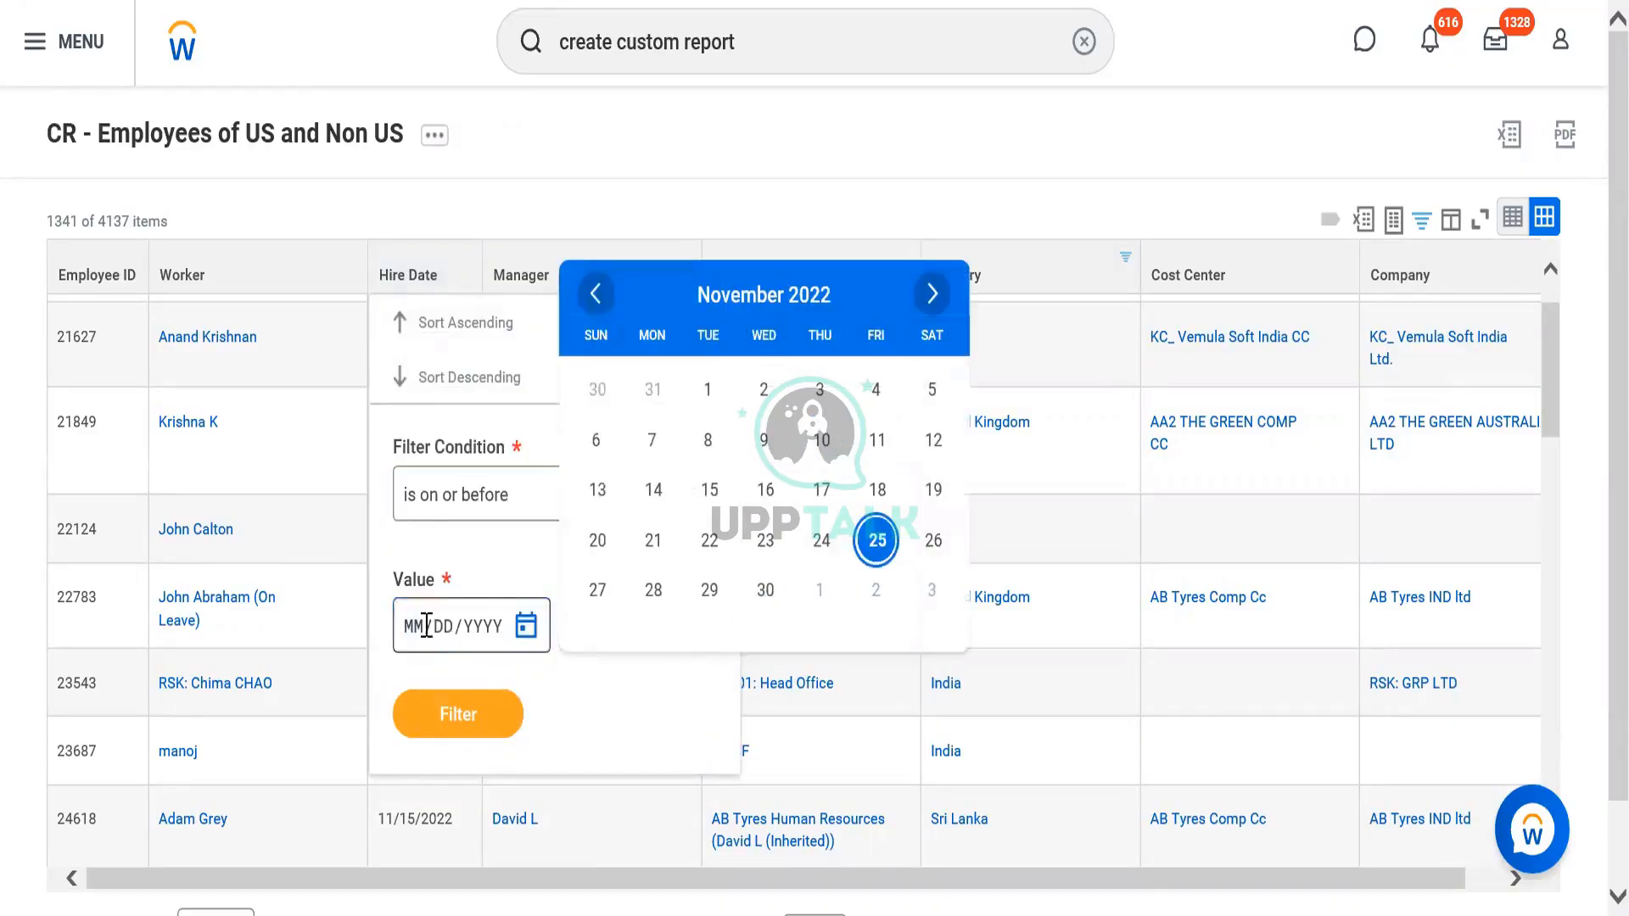
click(421, 635)
text(1010)
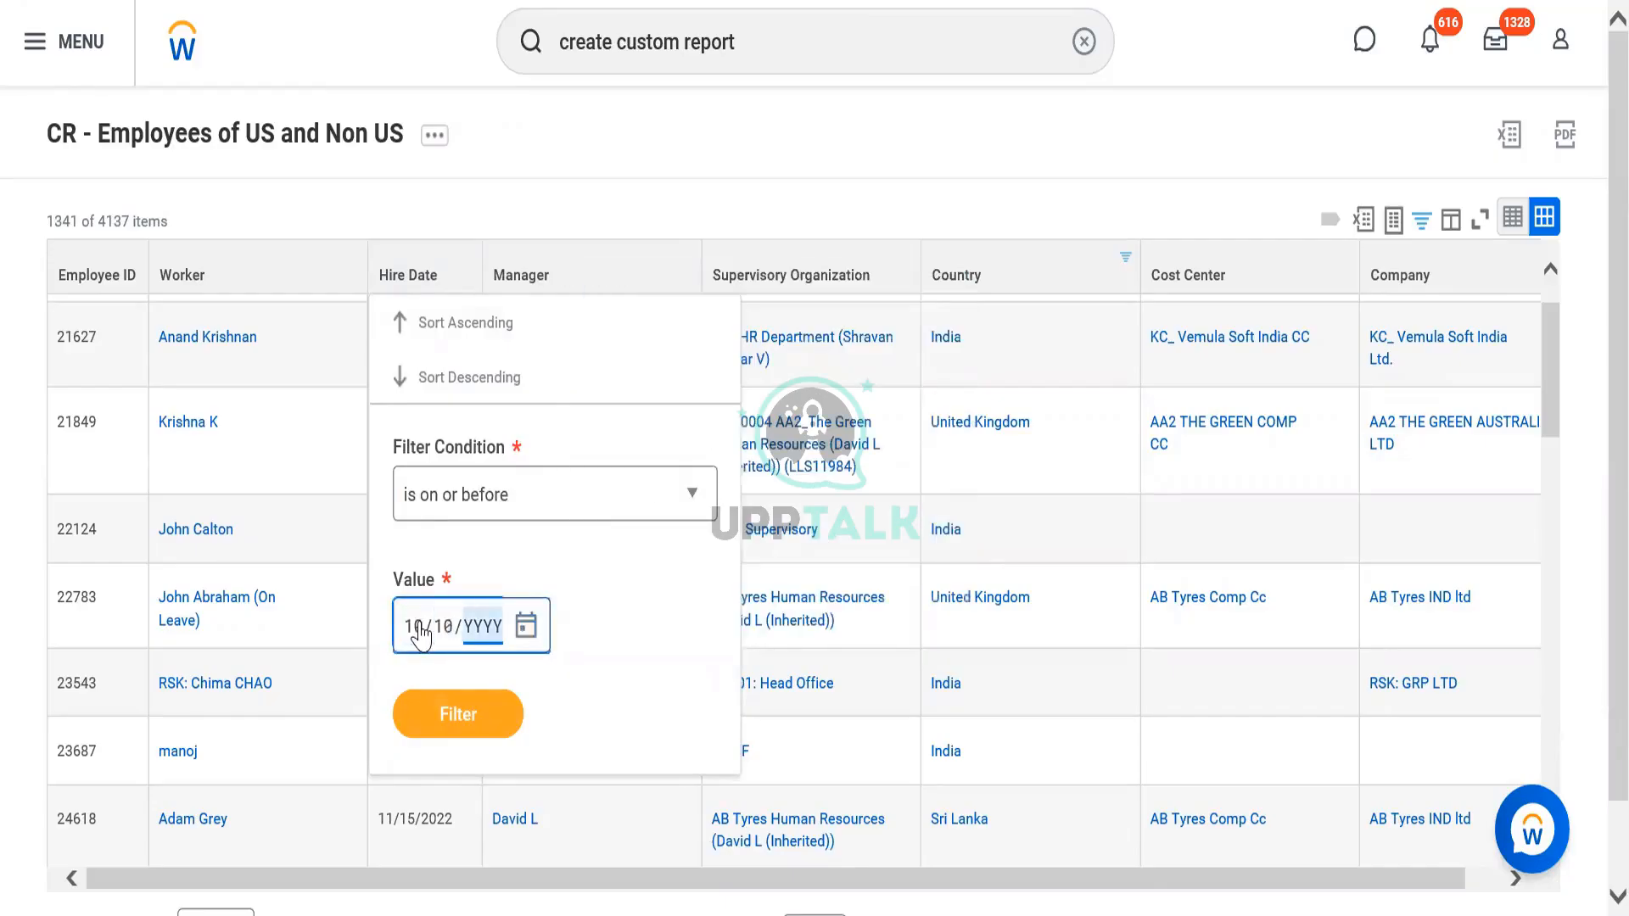
click(421, 635)
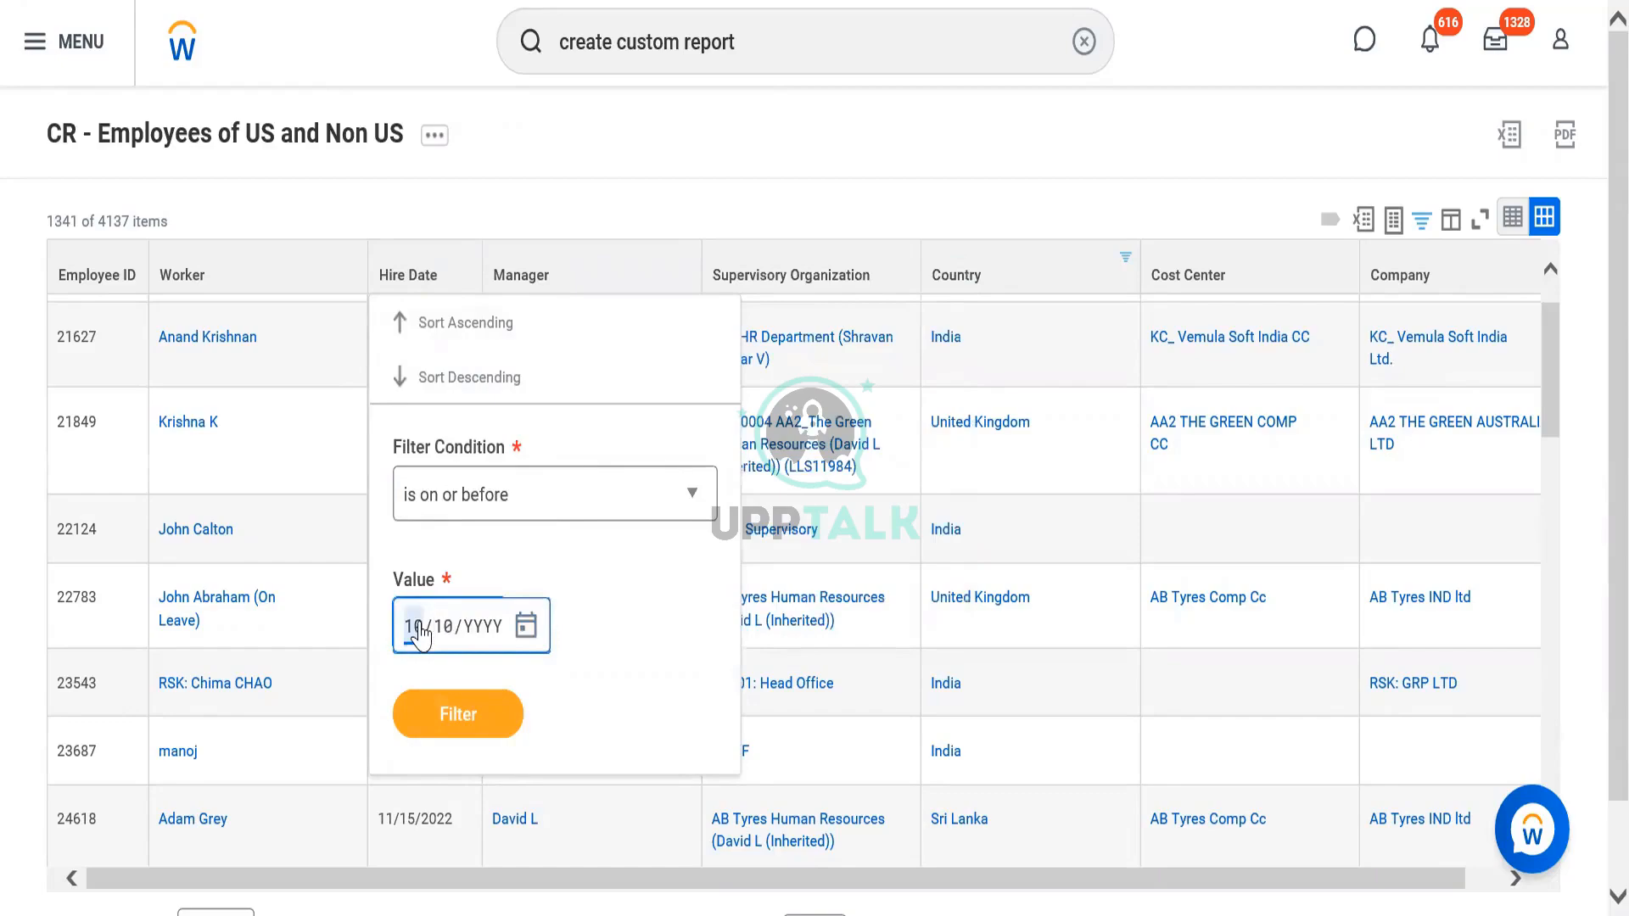
text(03112)
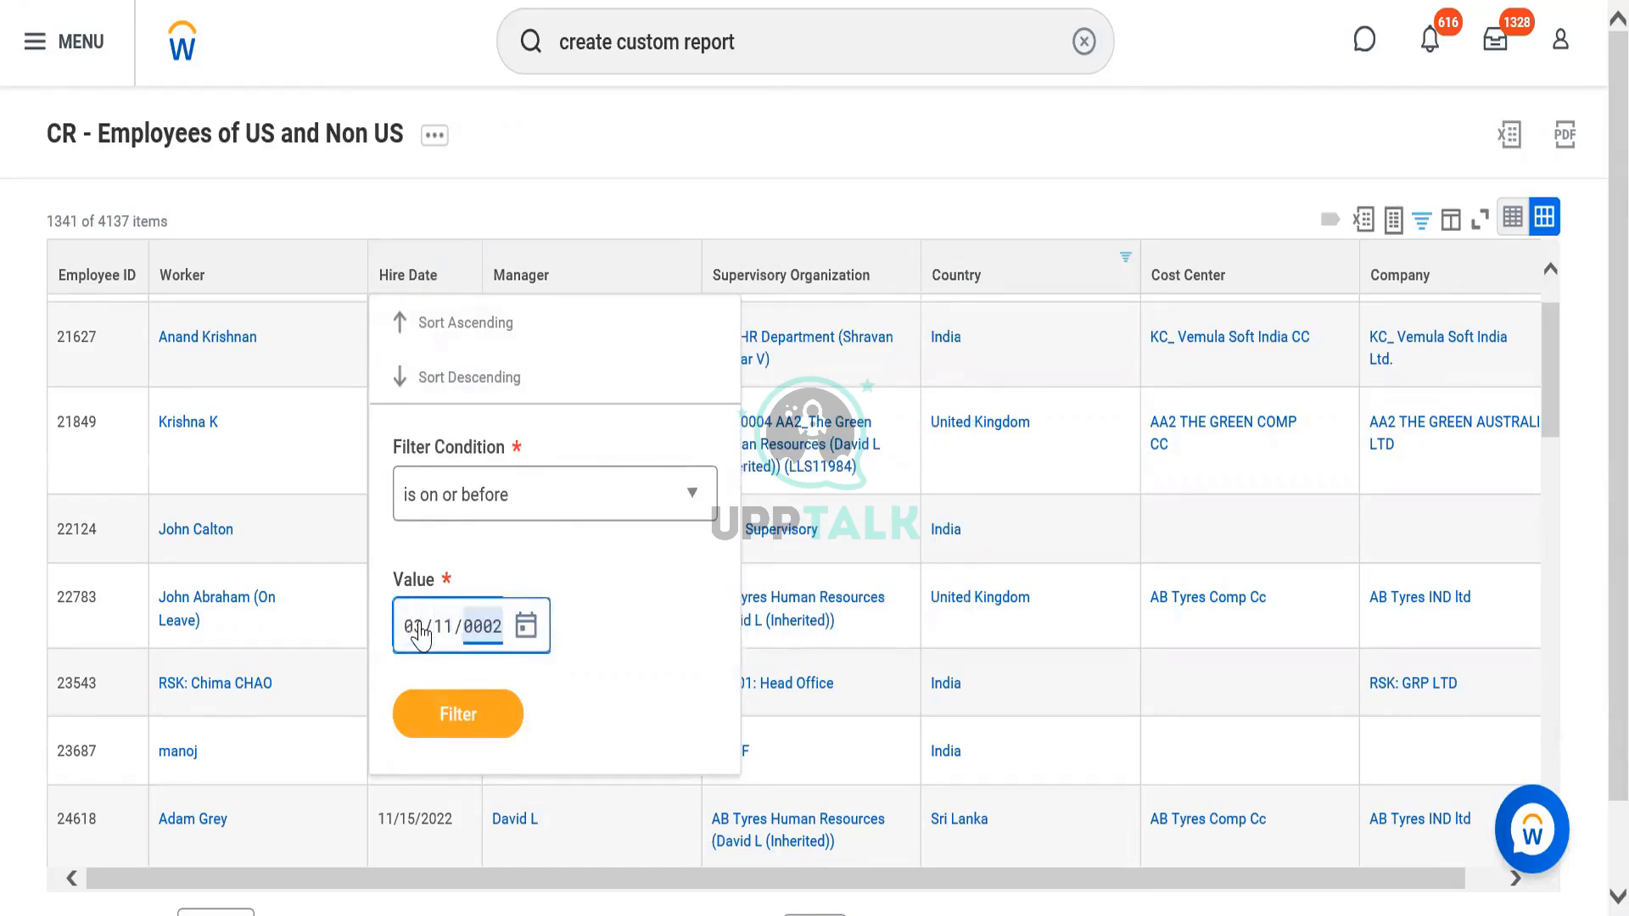
text(2)
text(0)
text(2)
text(2021)
click(443, 632)
text(12)
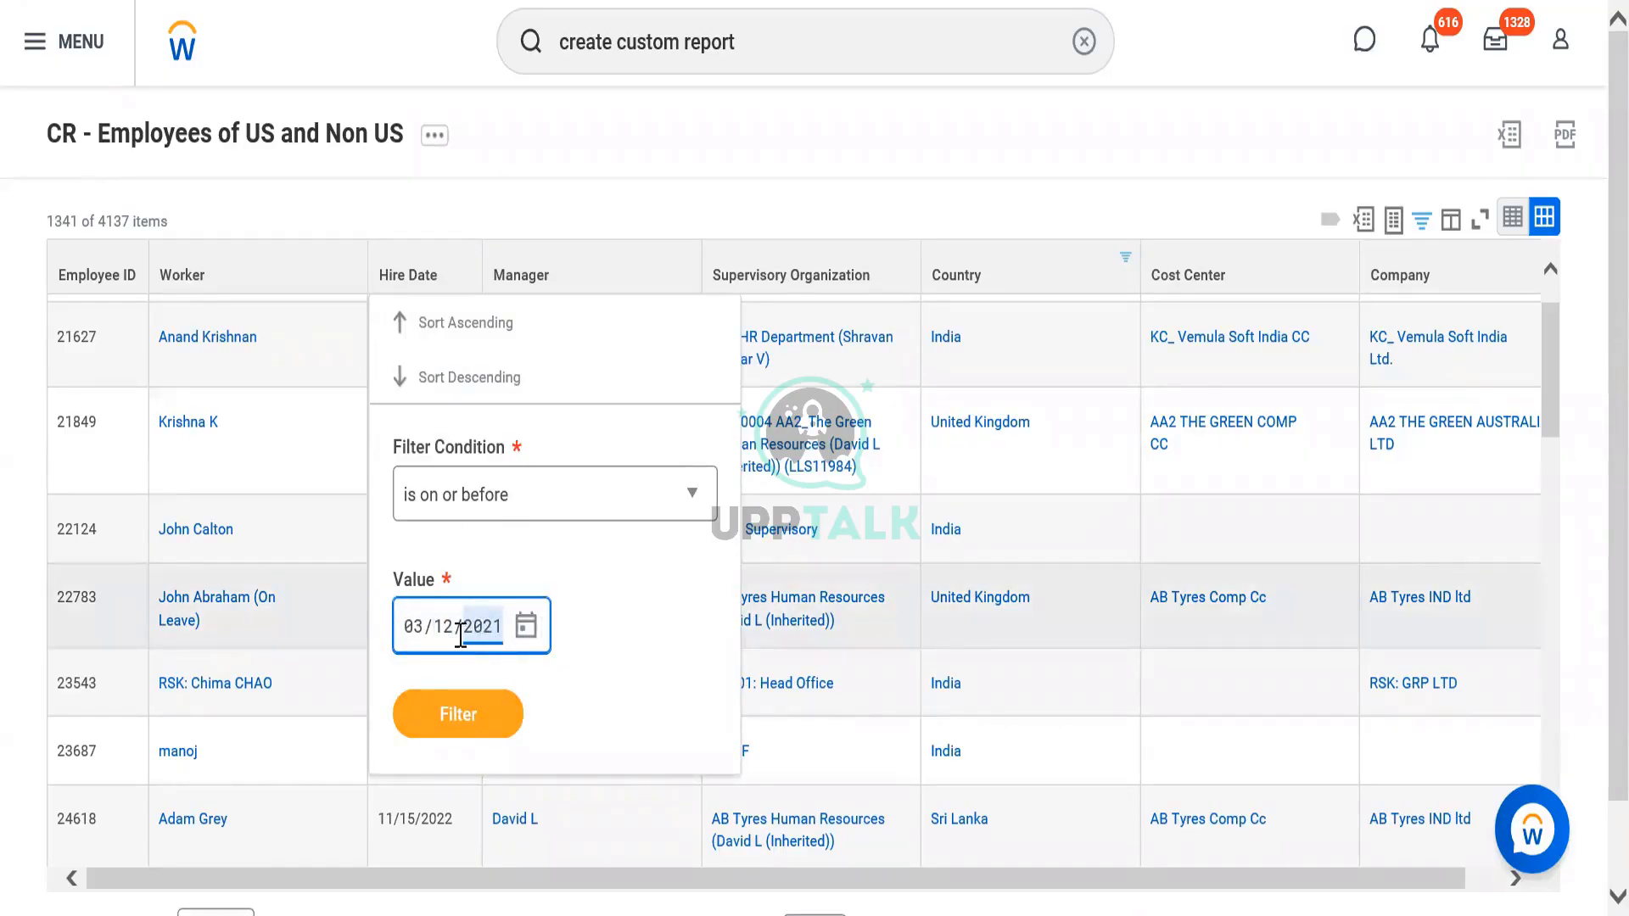
click(468, 727)
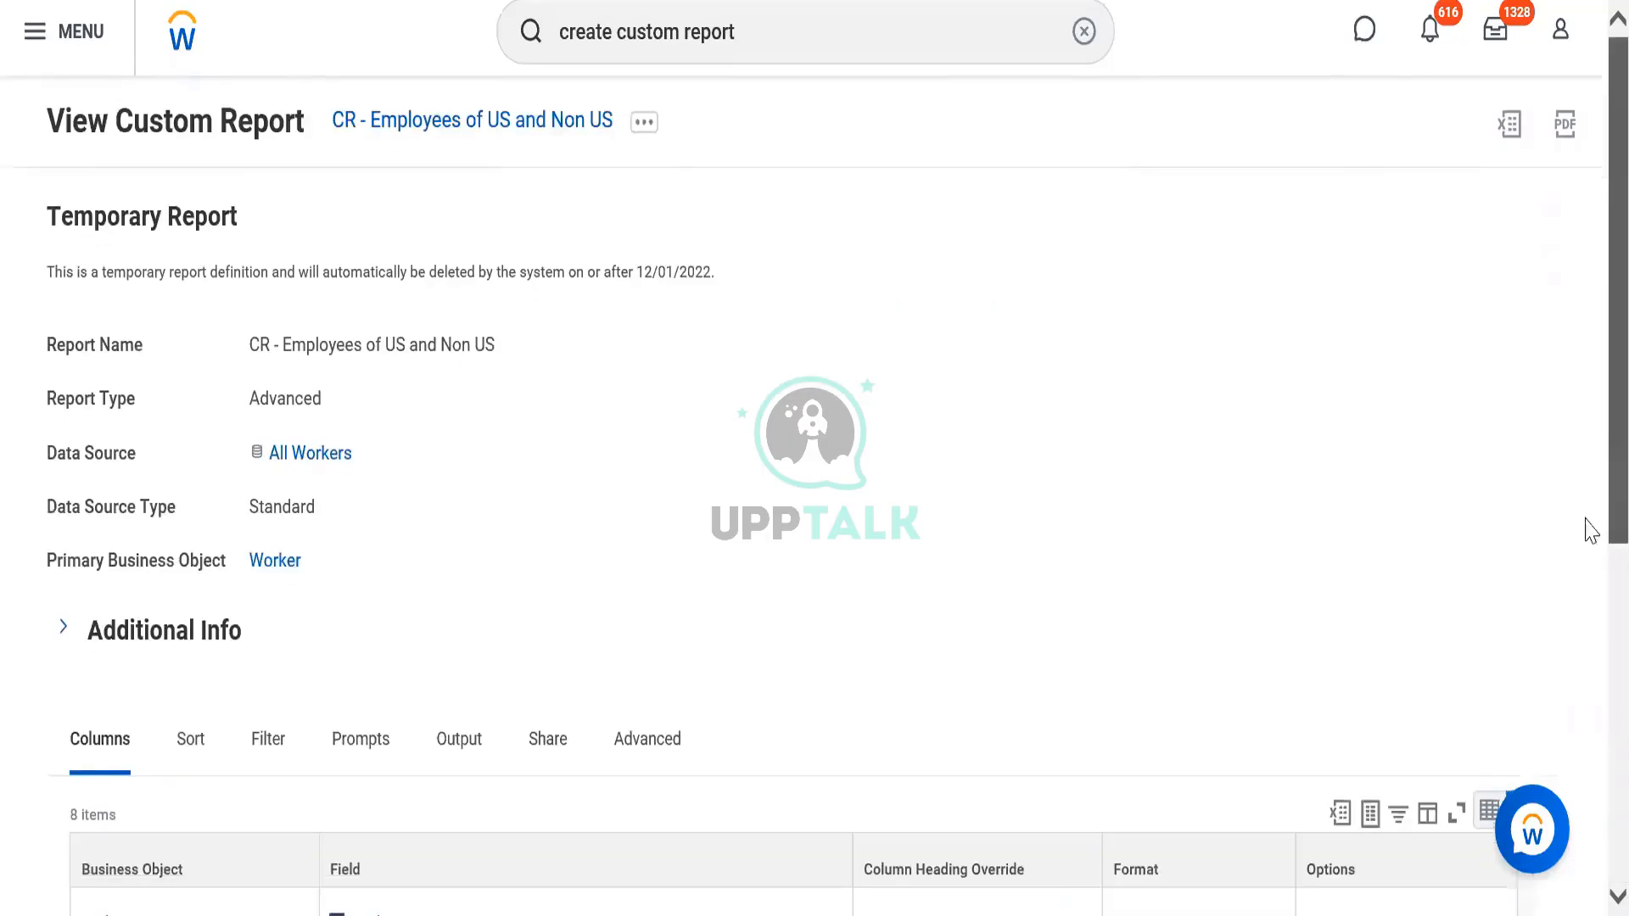
Step: Open the CR - Employees of US and Non US report definition for editing
scroll(1586, 552, down, 3)
scroll(1574, 458, up, 3)
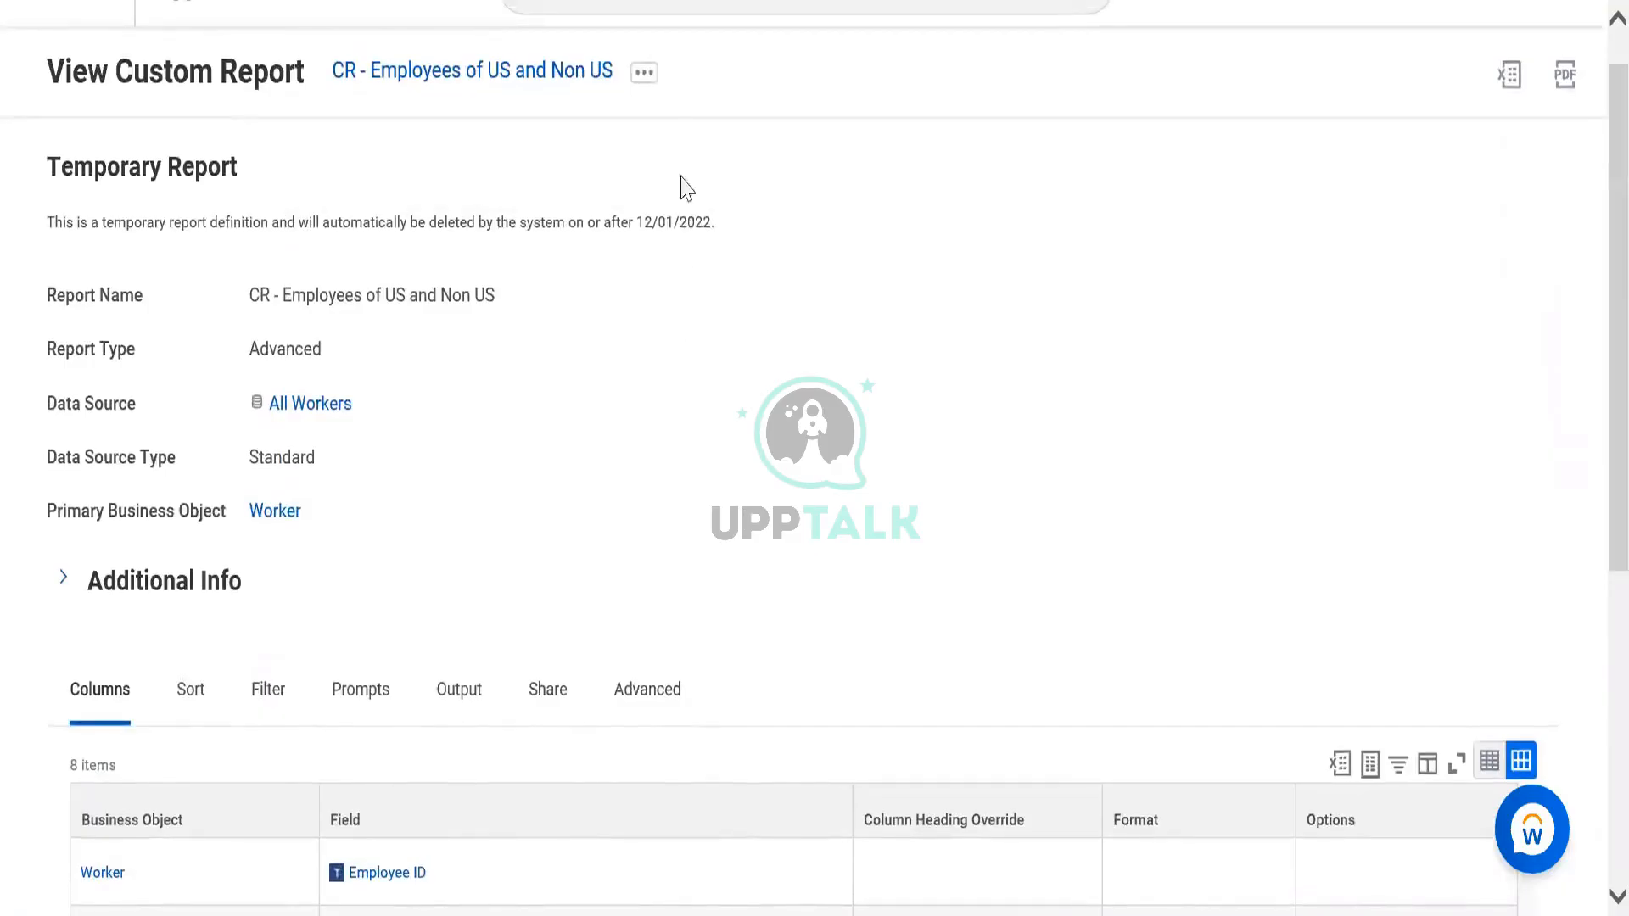
click(647, 75)
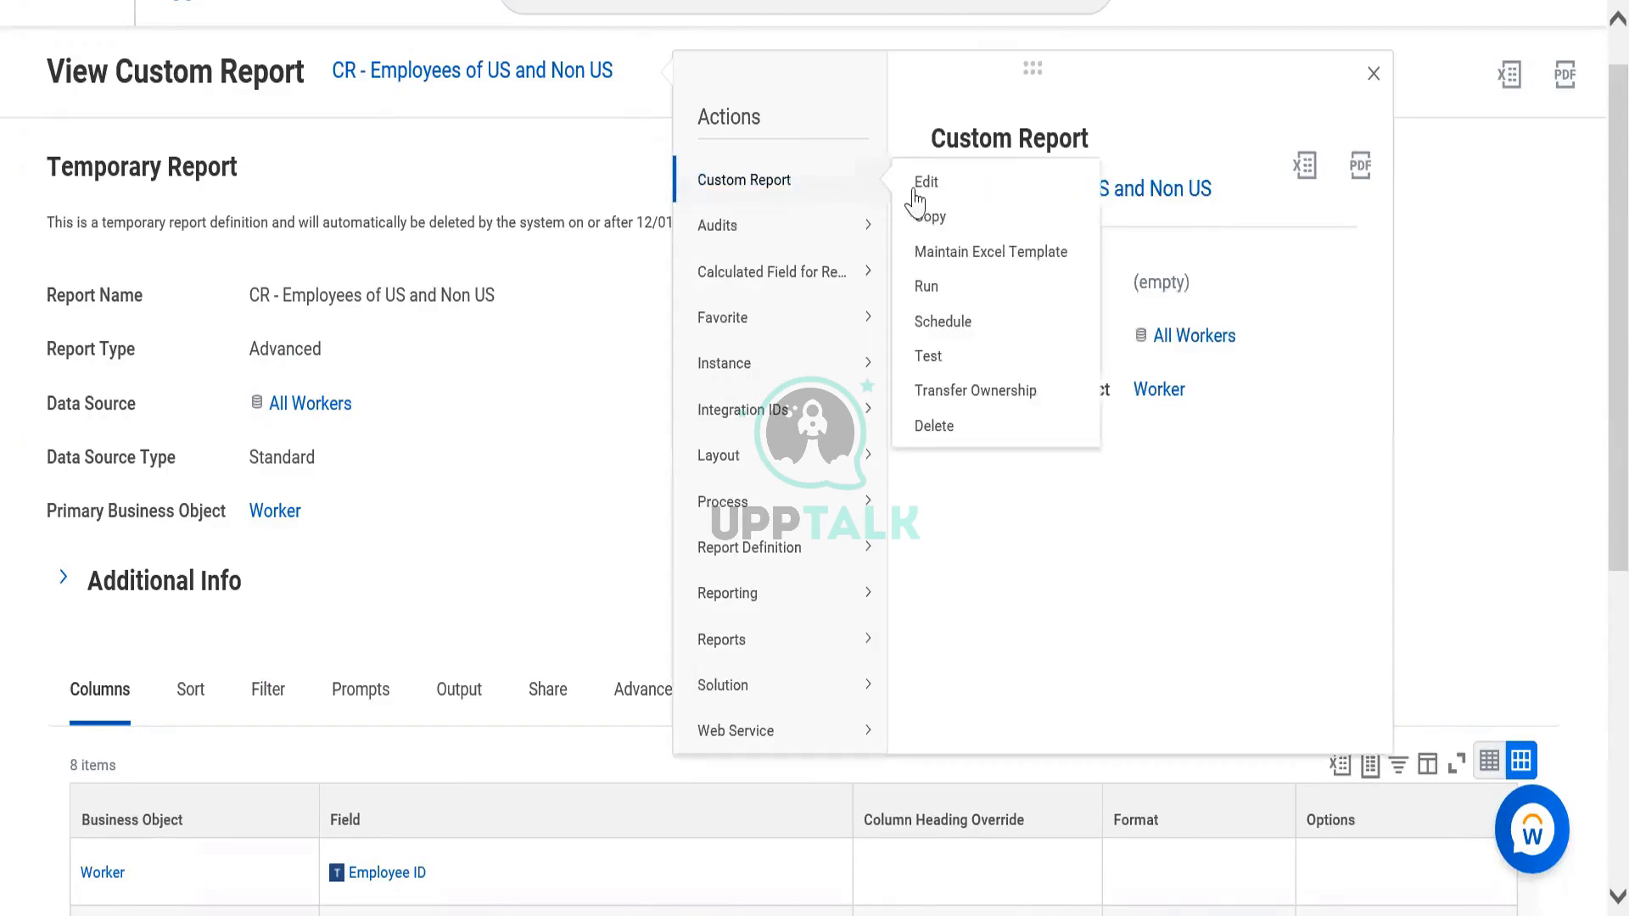
click(932, 185)
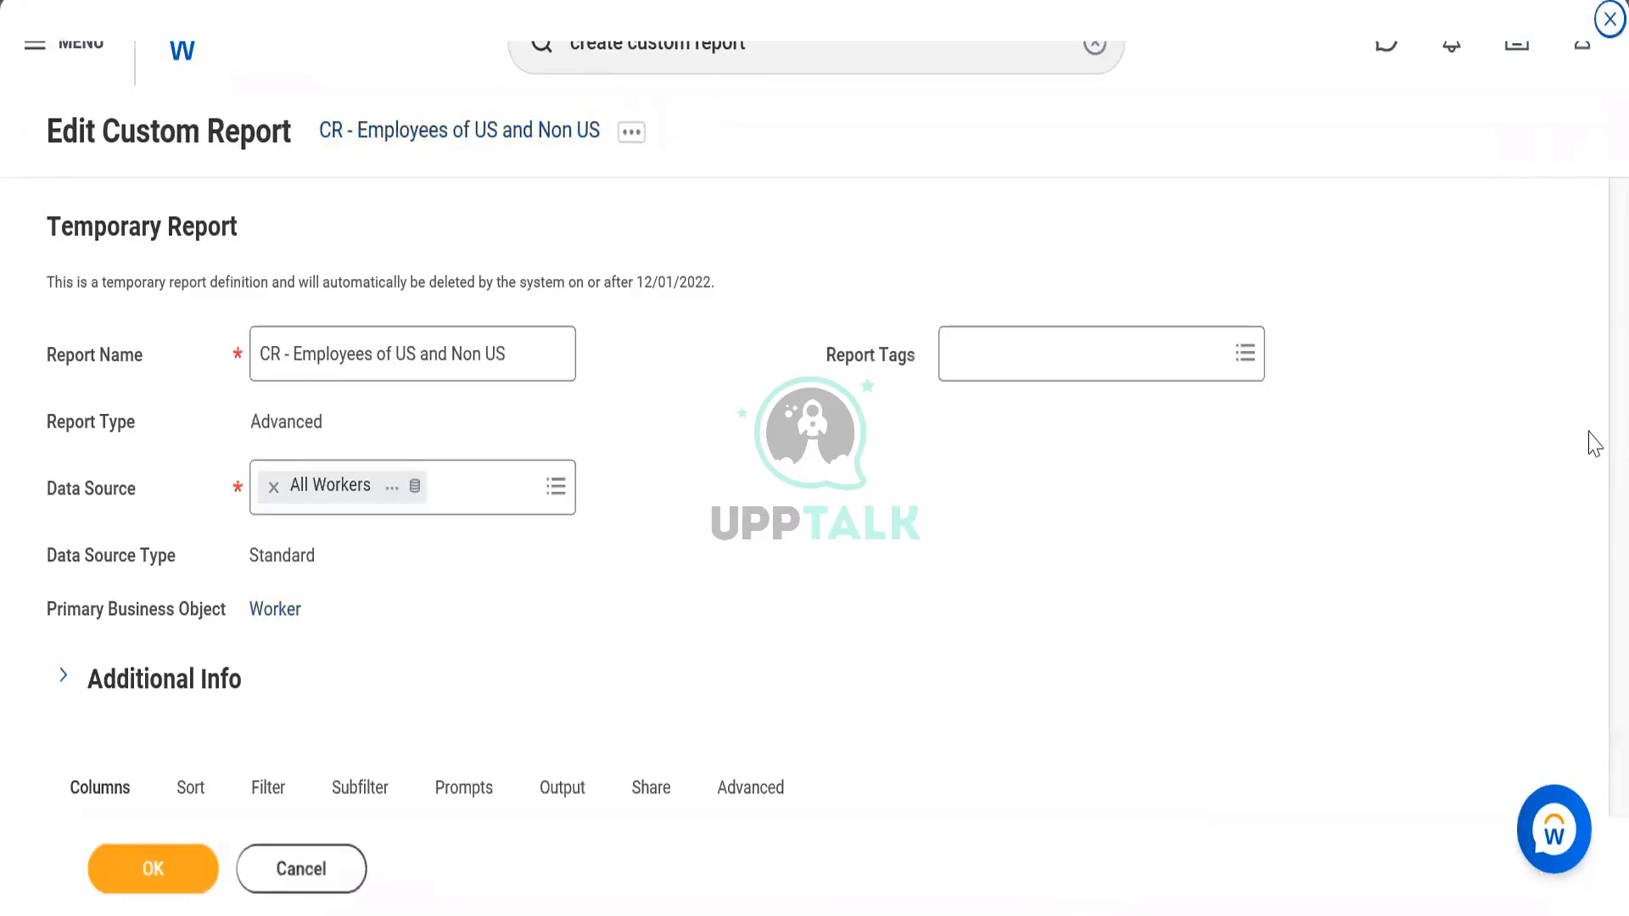
Step: In the report's instance filters, set the Country not in the selection list condition's logical connector to And
scroll(1590, 323, down, 10)
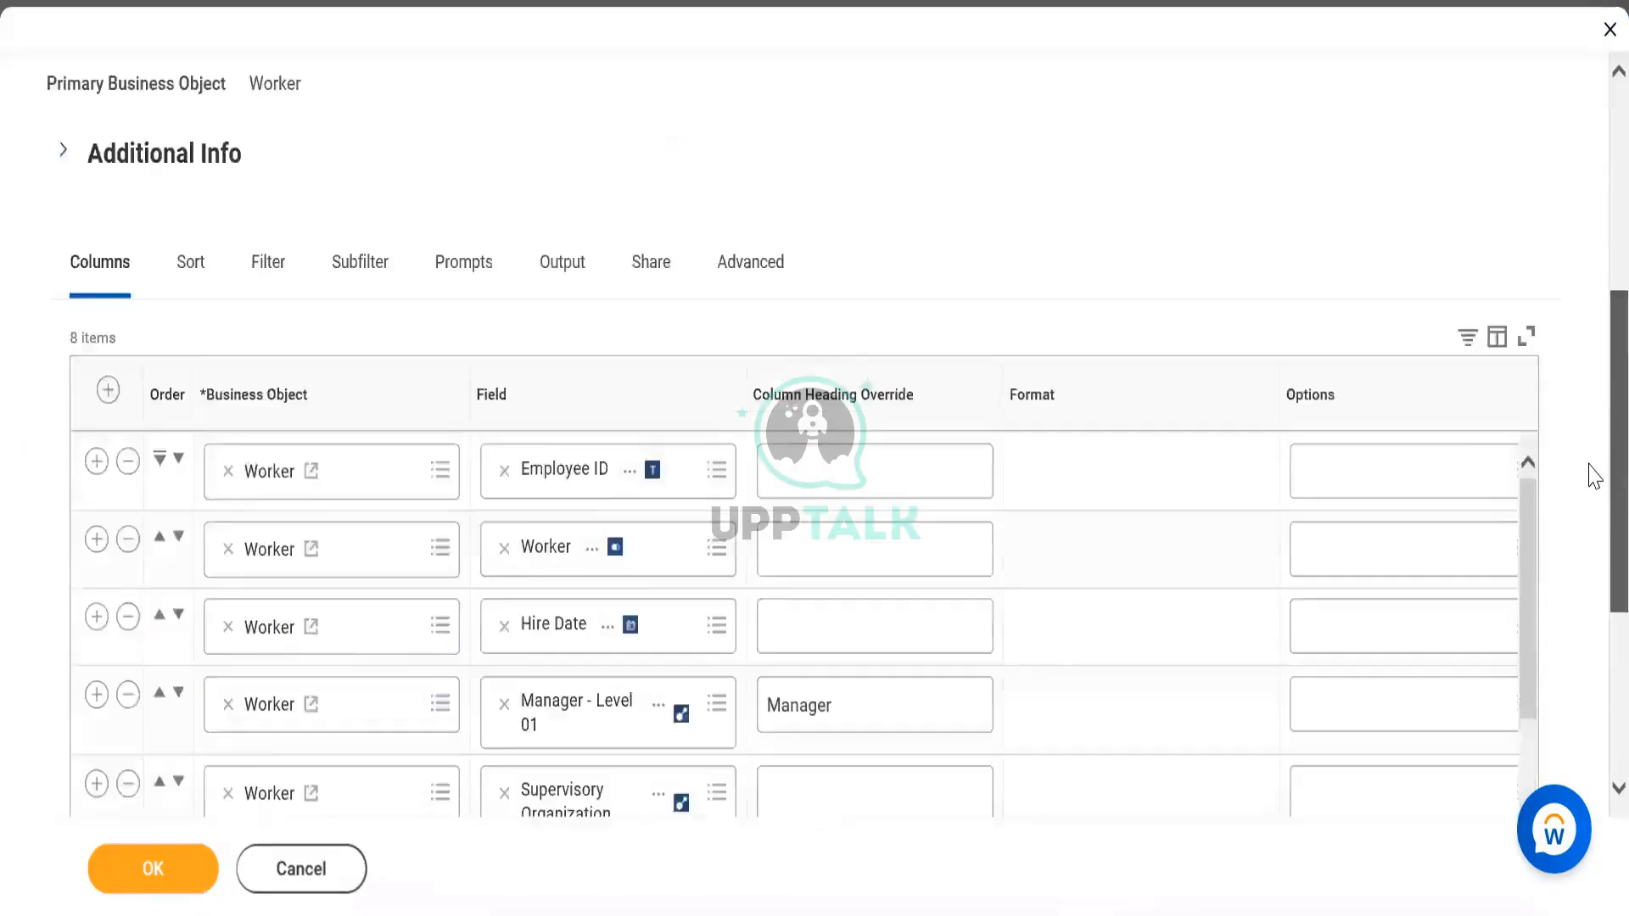
scroll(1586, 399, up, 3)
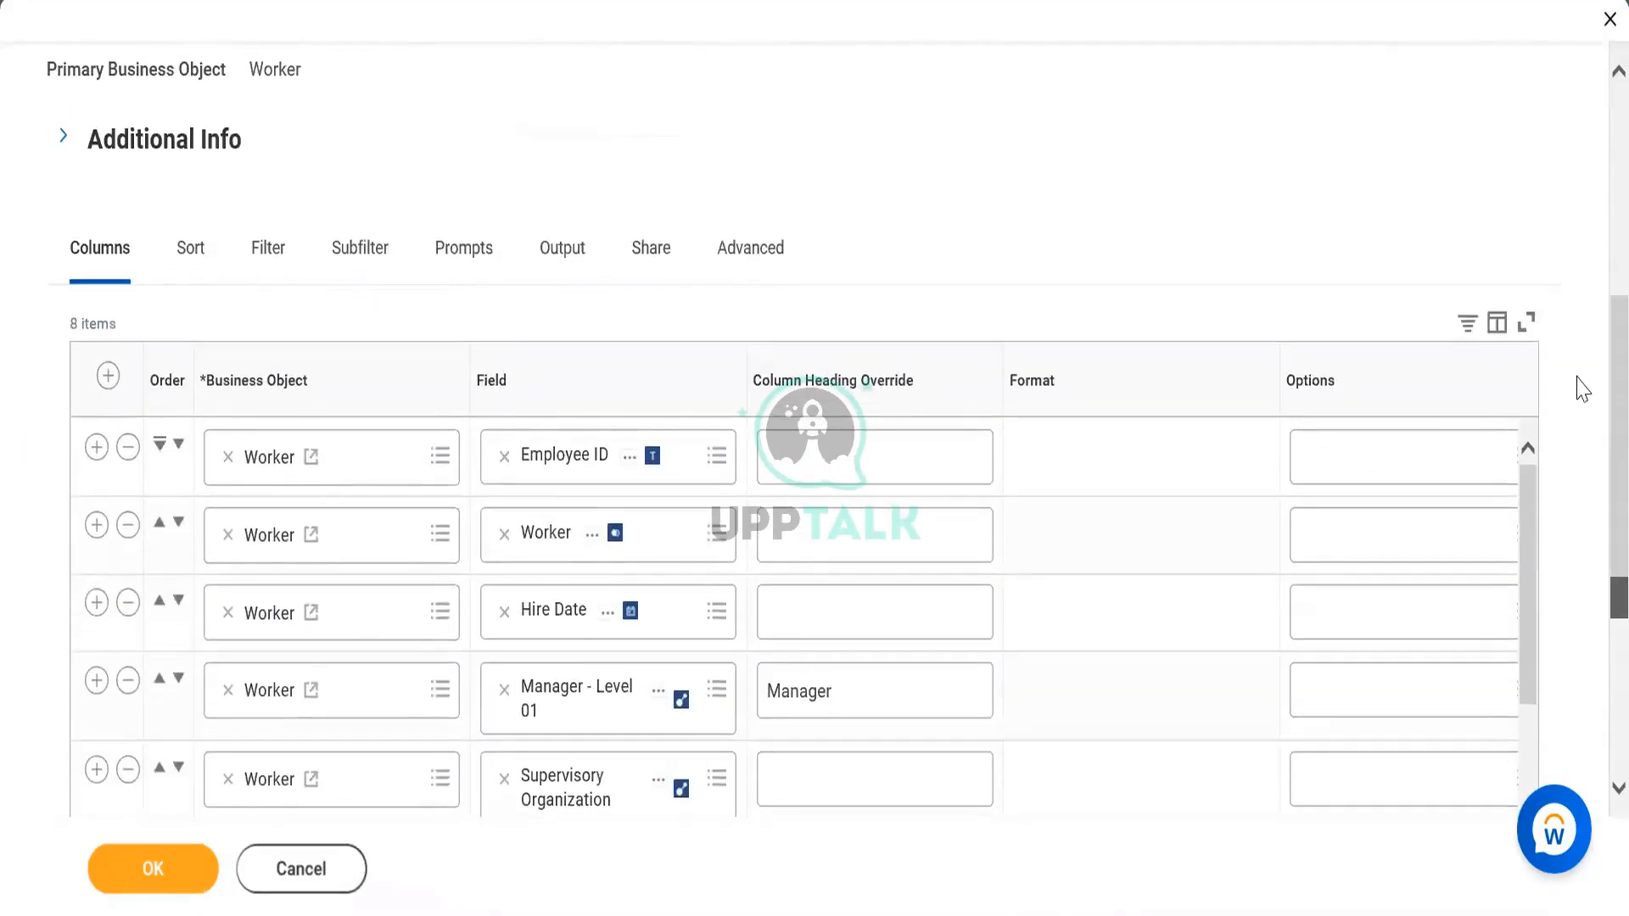
click(269, 265)
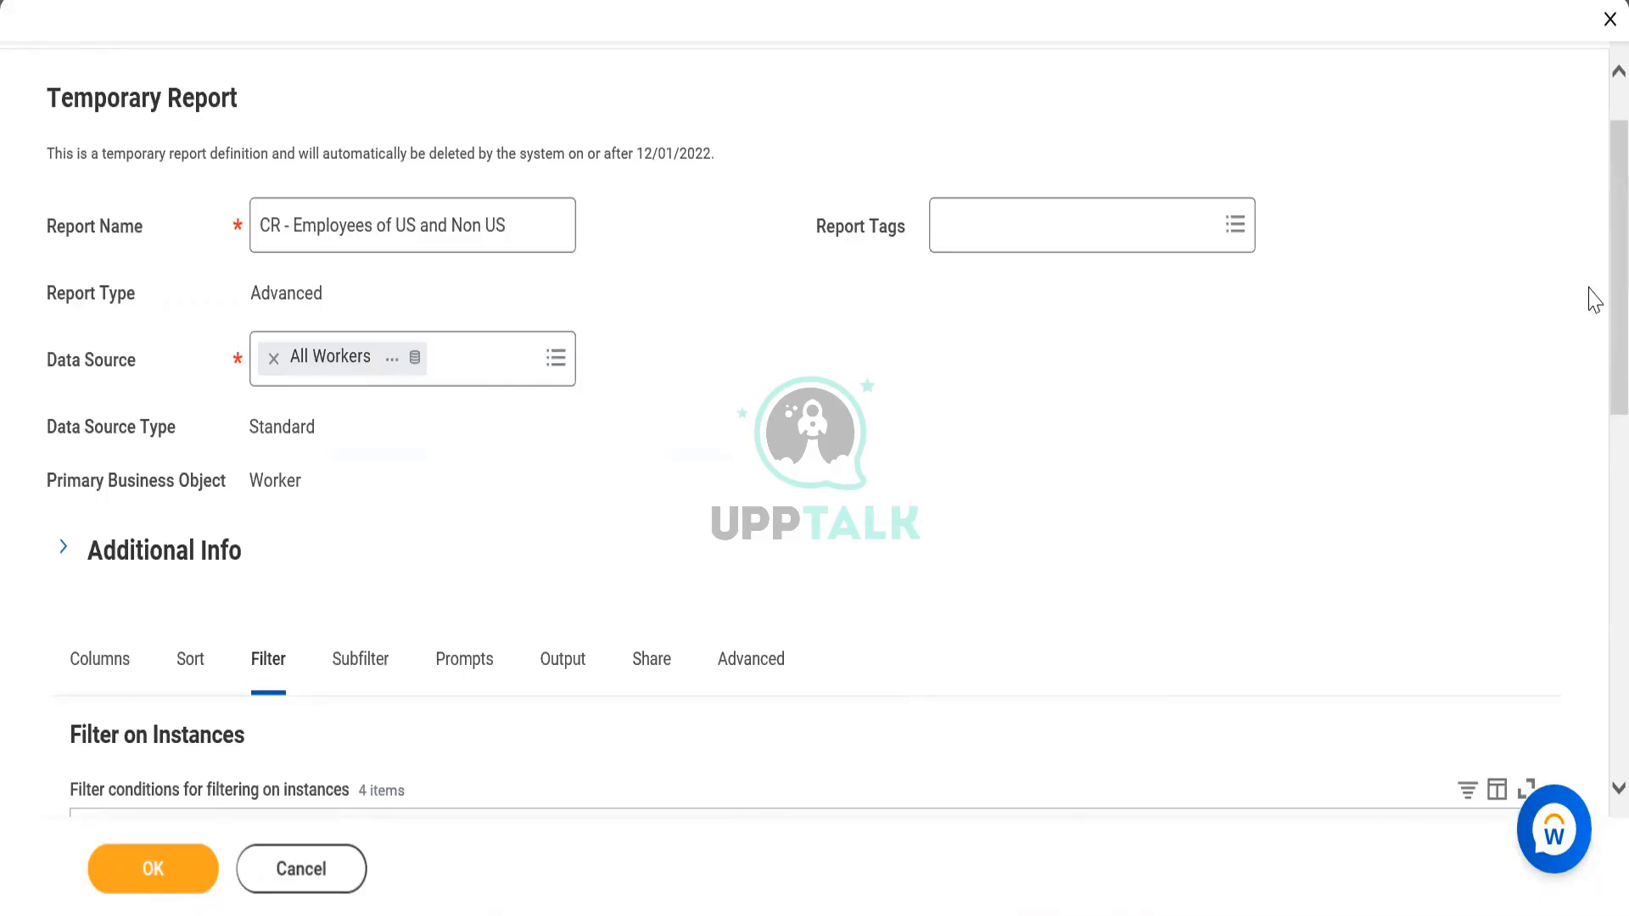
scroll(1592, 382, down, 8)
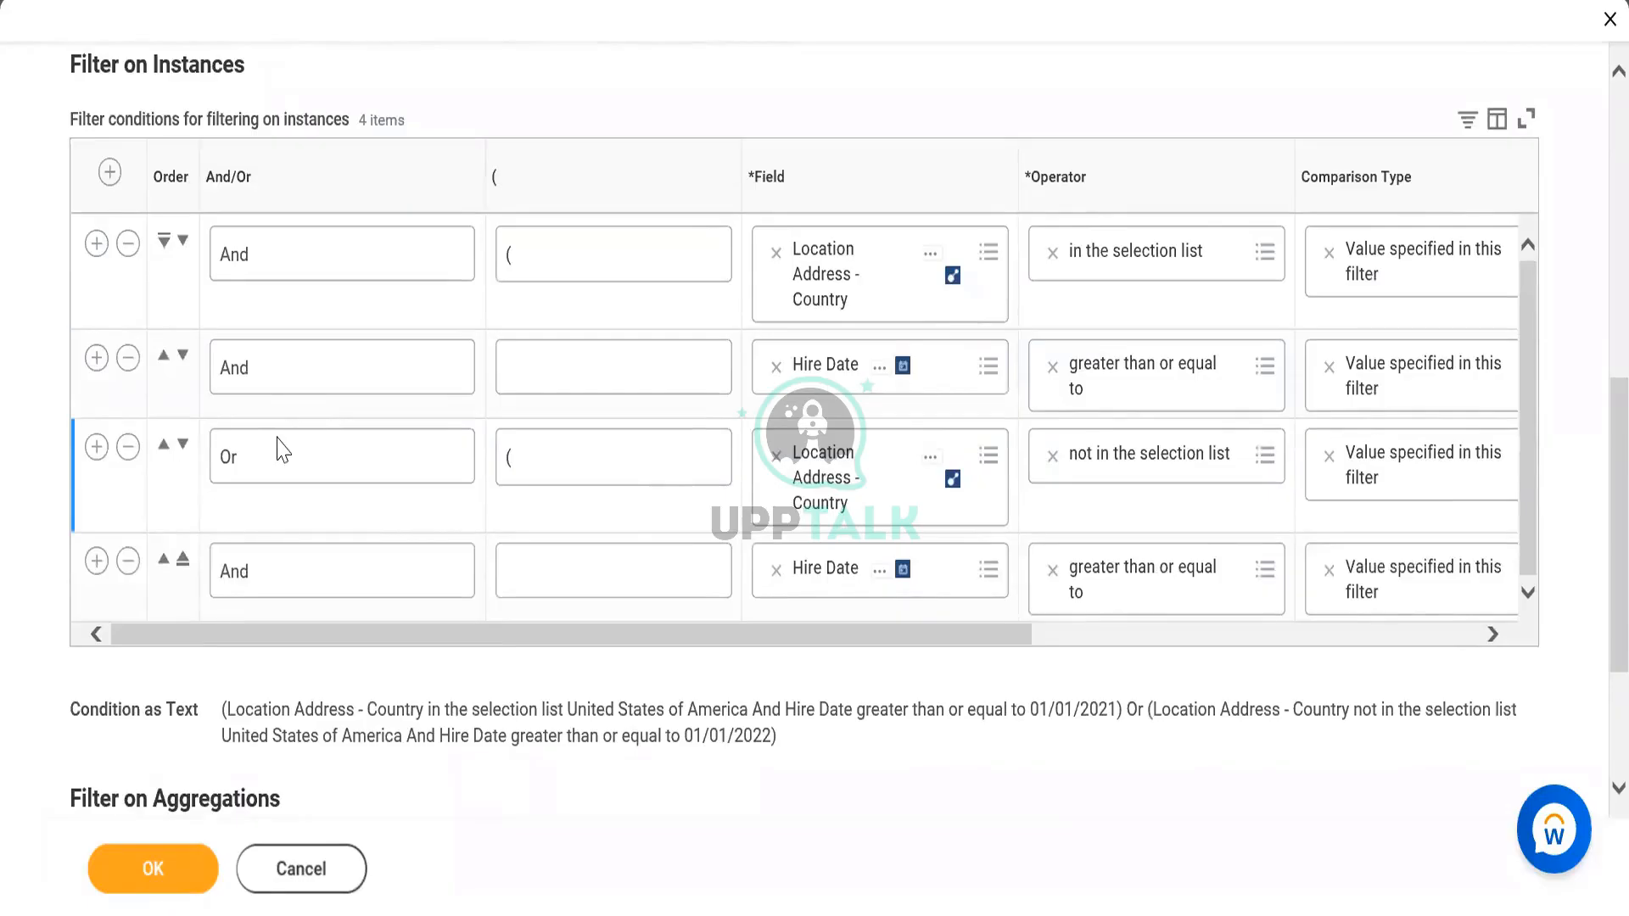
click(268, 458)
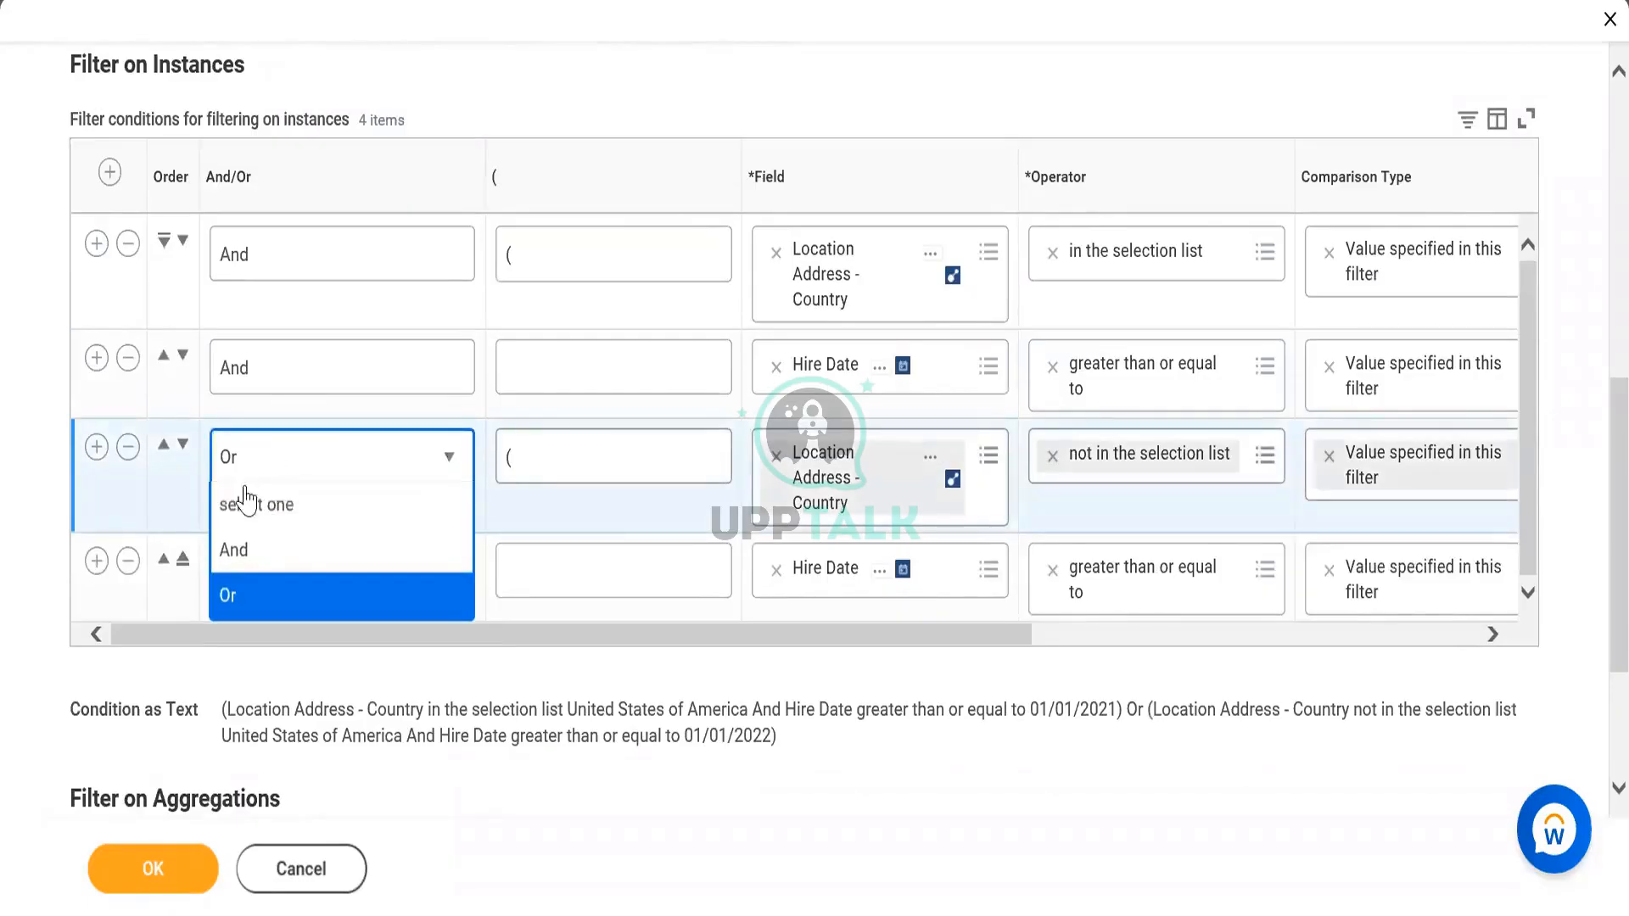
click(238, 552)
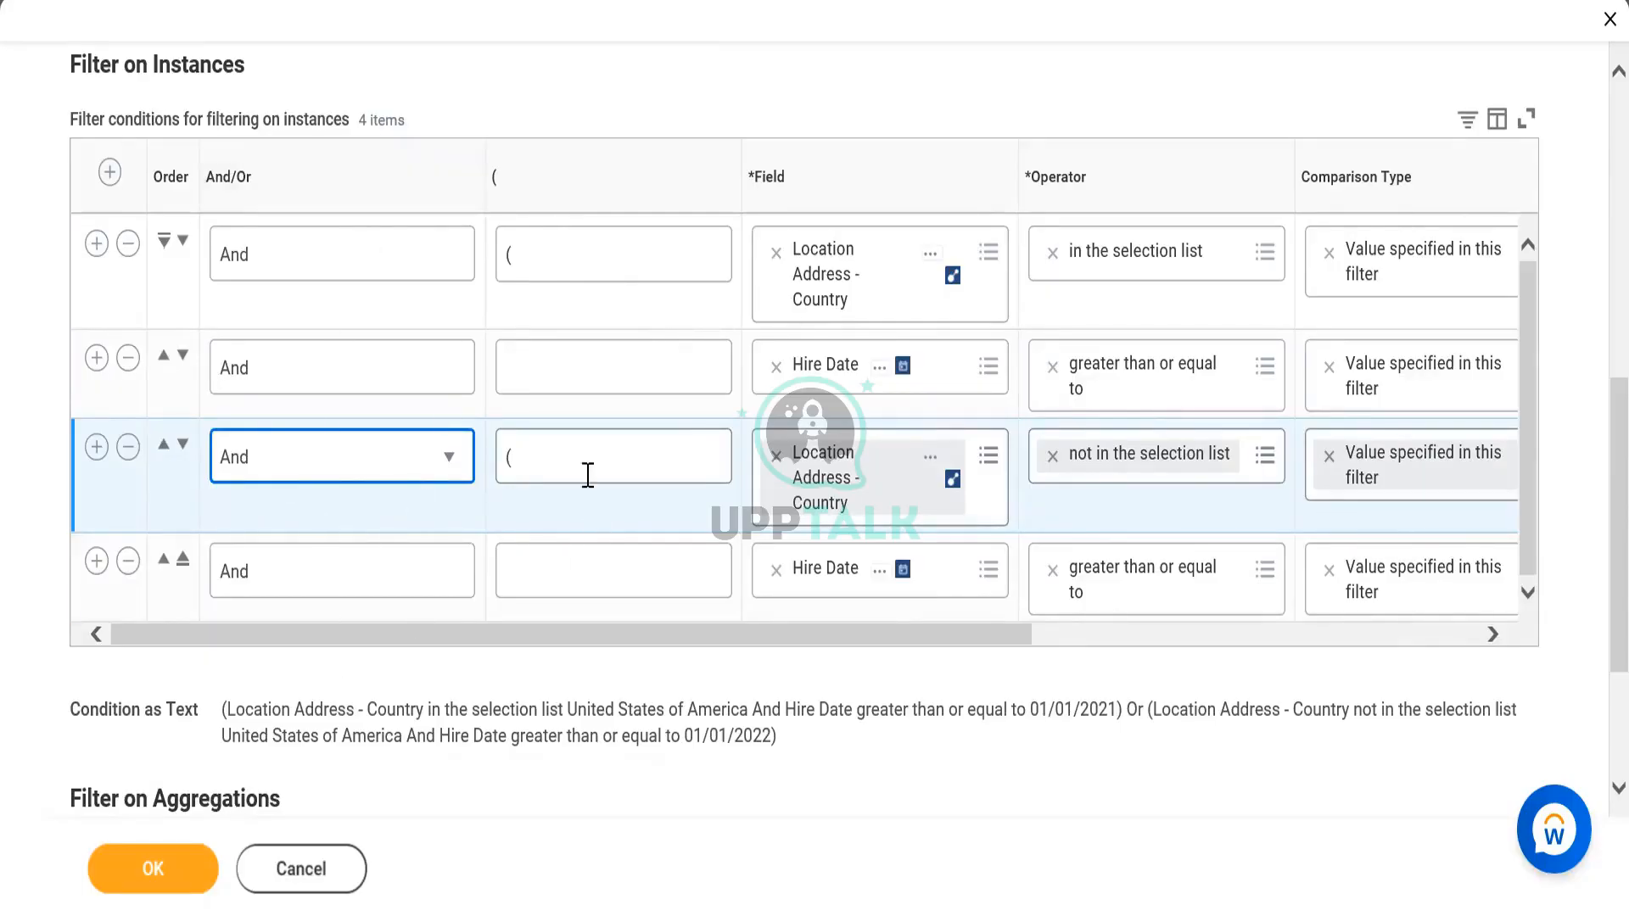
Step: Remove the opening parenthesis from the third filter condition and the closing parenthesis from the second, 01/01/2021 Hire Date condition
click(513, 447)
click(580, 253)
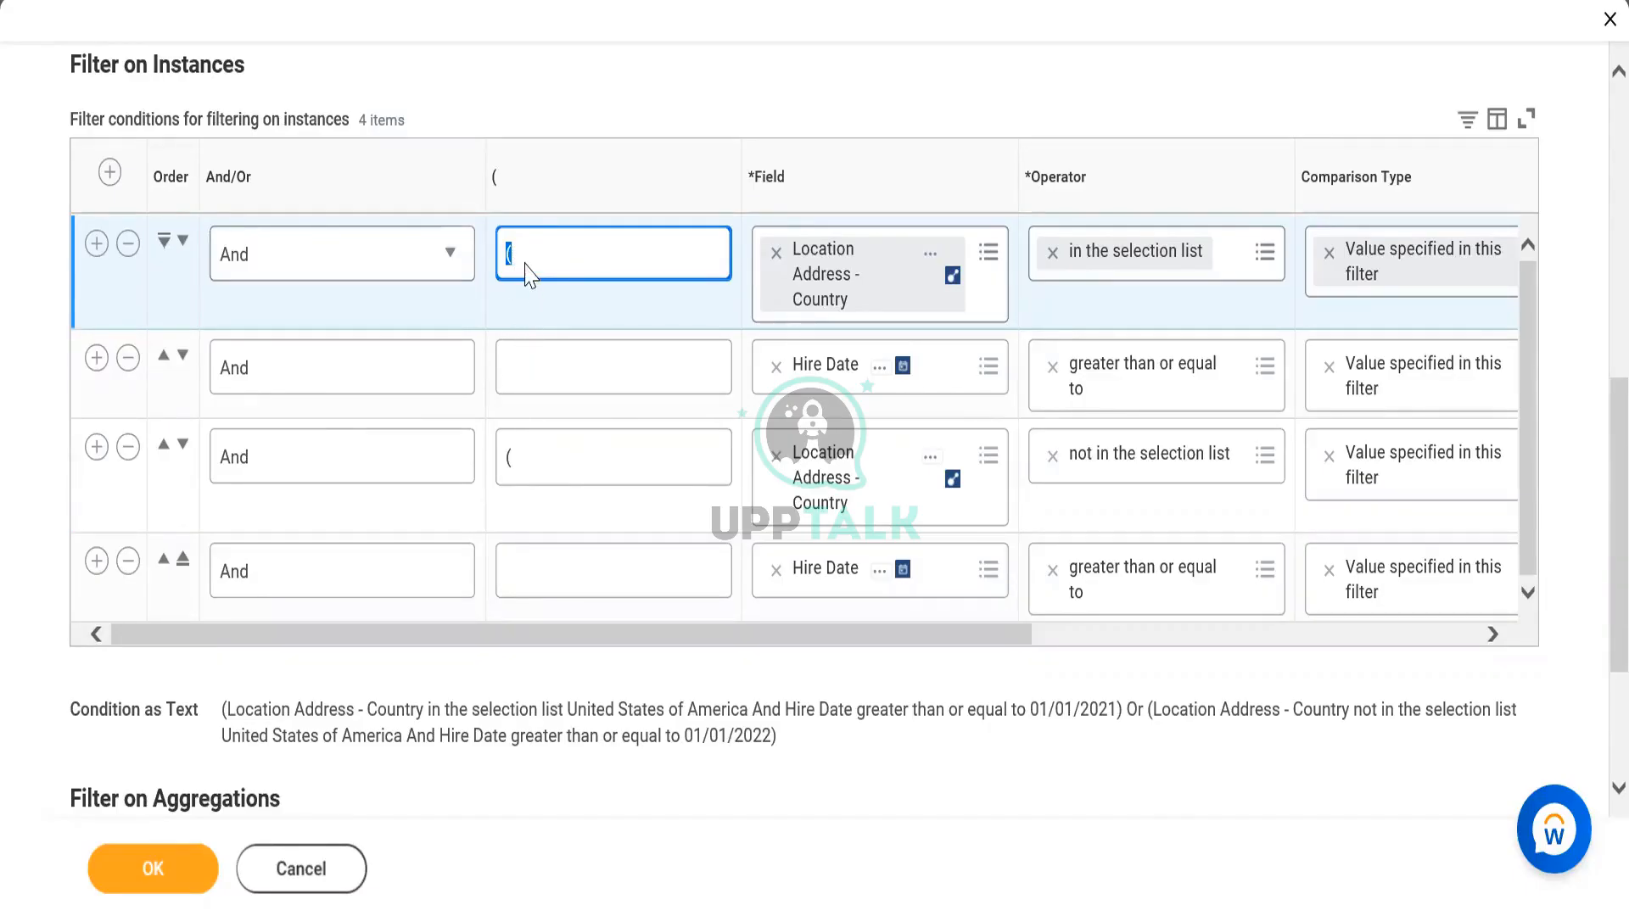
click(527, 474)
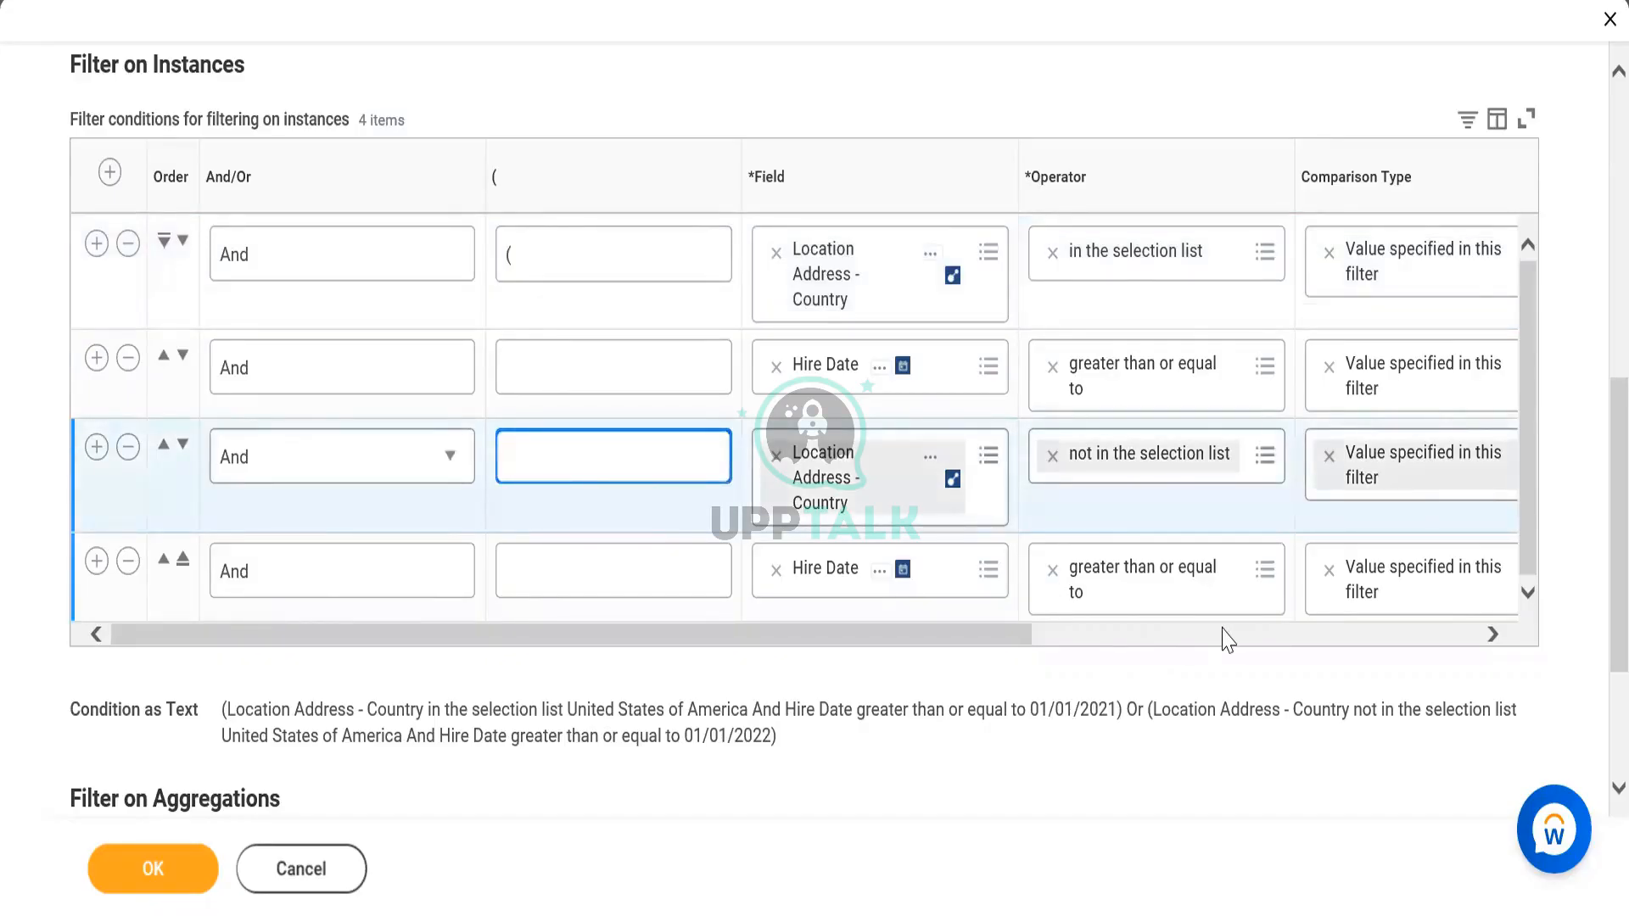
scroll(1228, 640, right, 2)
scroll(1238, 613, right, 6)
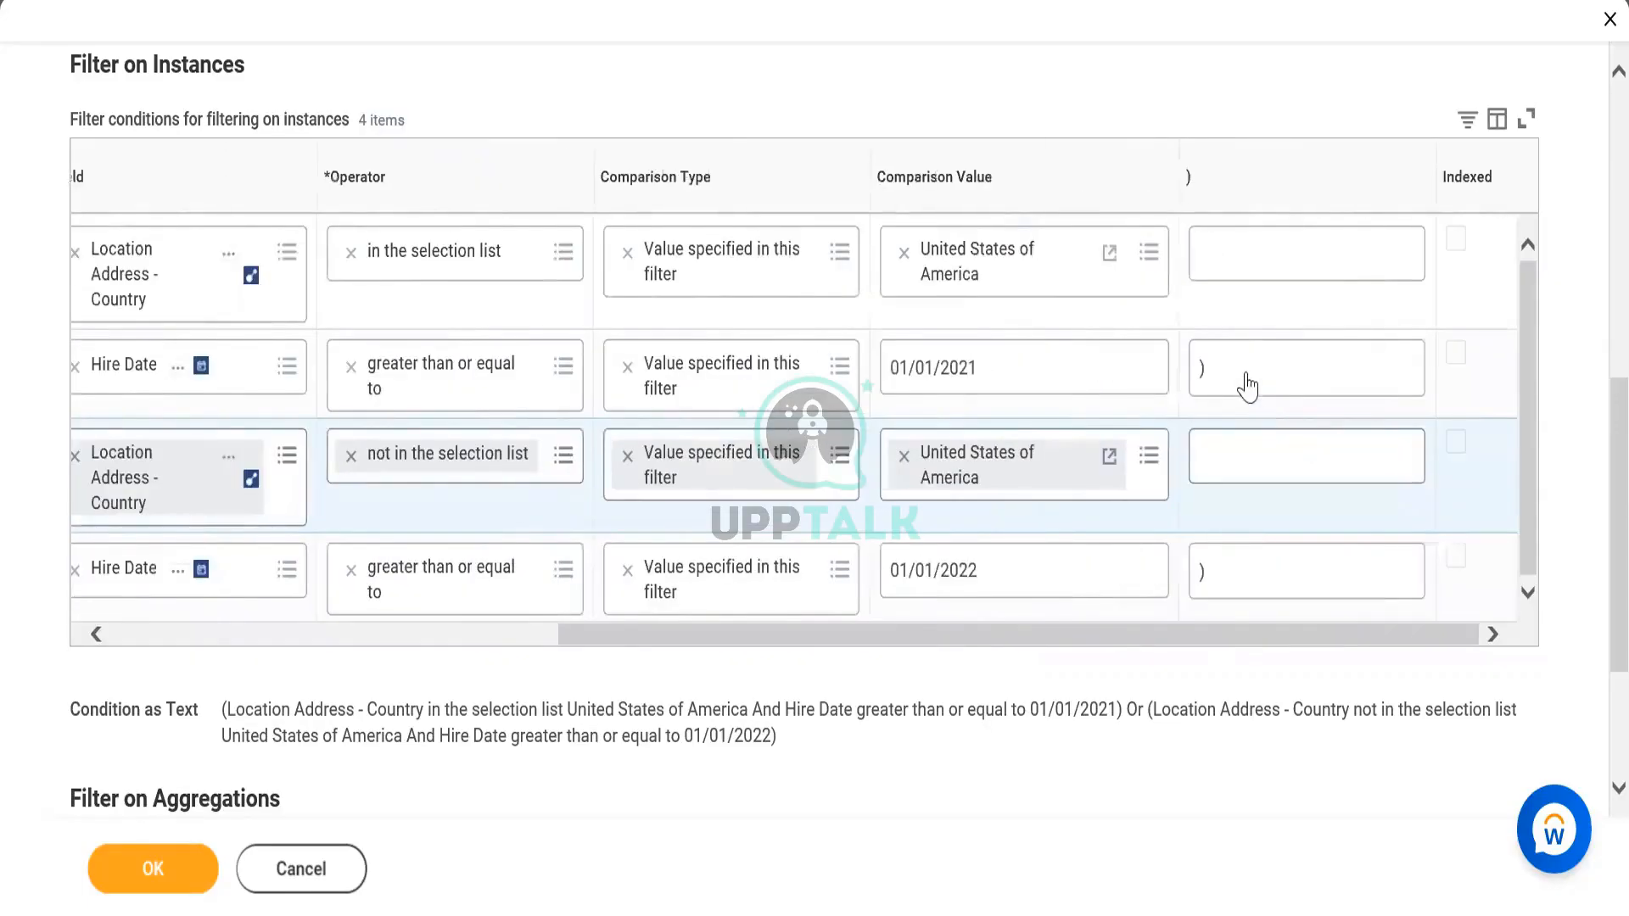
click(1246, 379)
key(BackSpace)
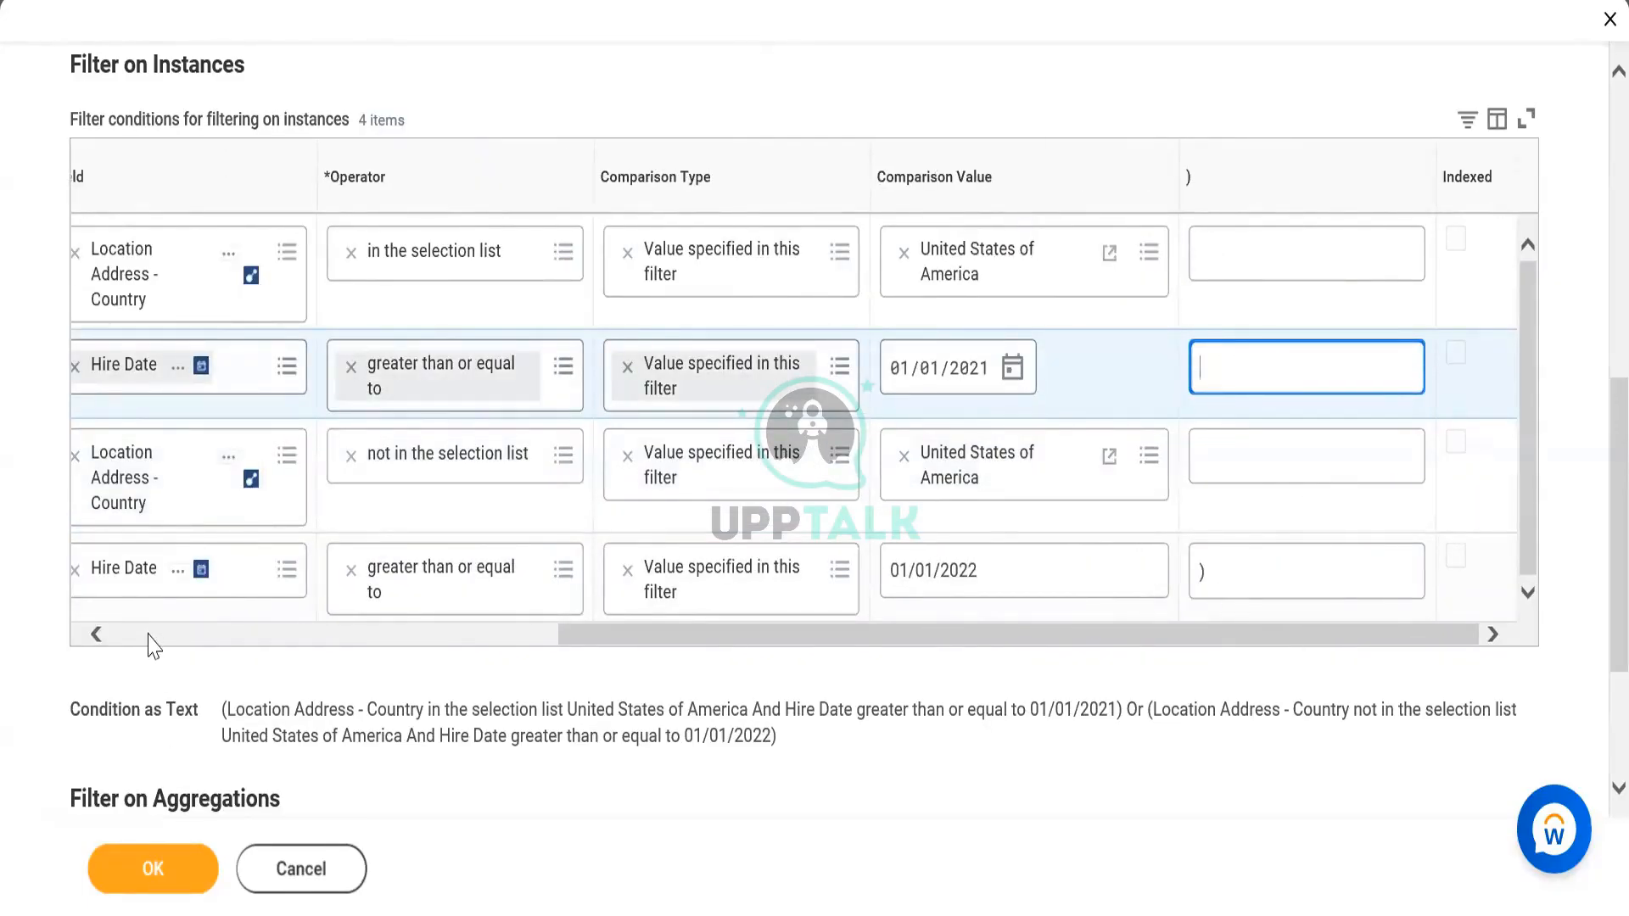
scroll(444, 261, left, 6)
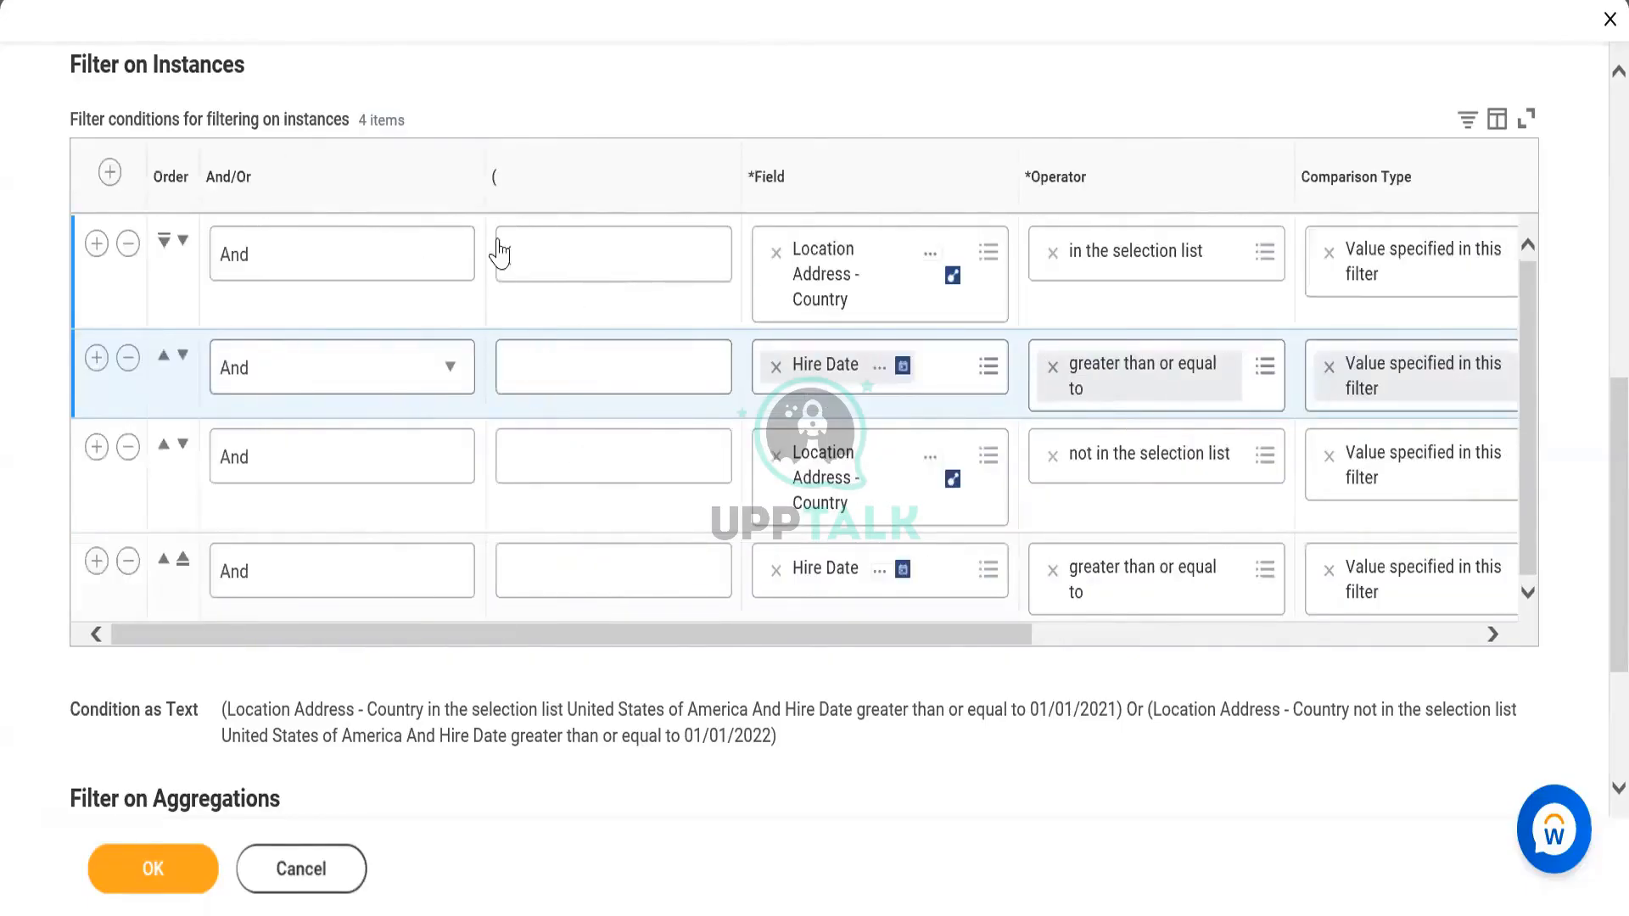
click(1481, 638)
click(1481, 638)
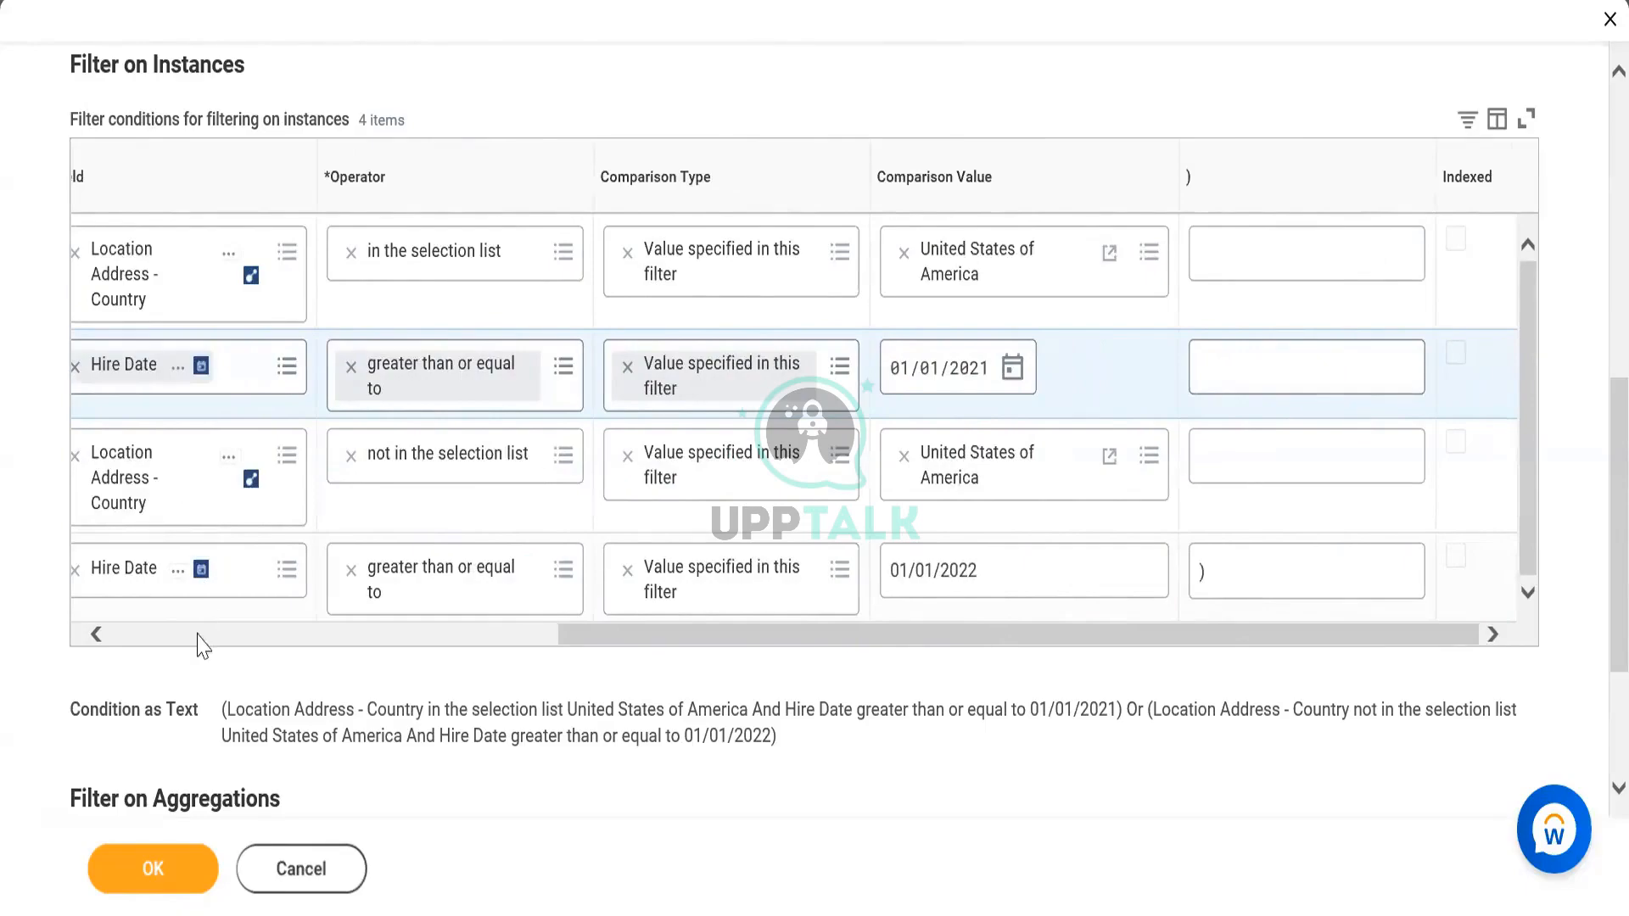
scroll(455, 320, left, 6)
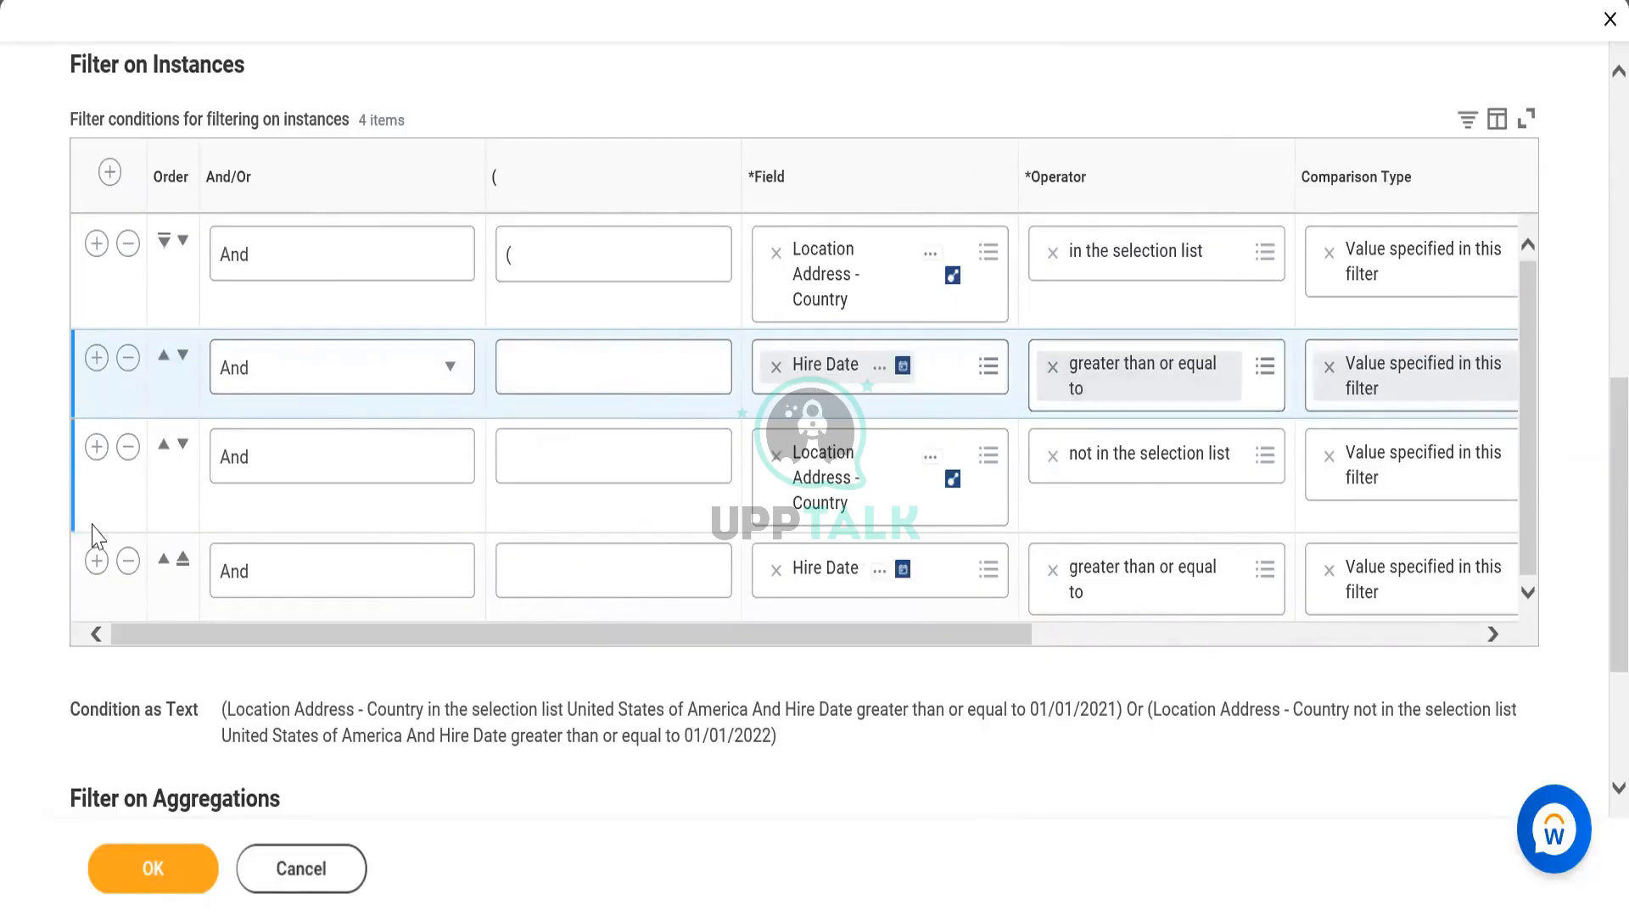
Step: Save the edited report definition and run the report
click(153, 885)
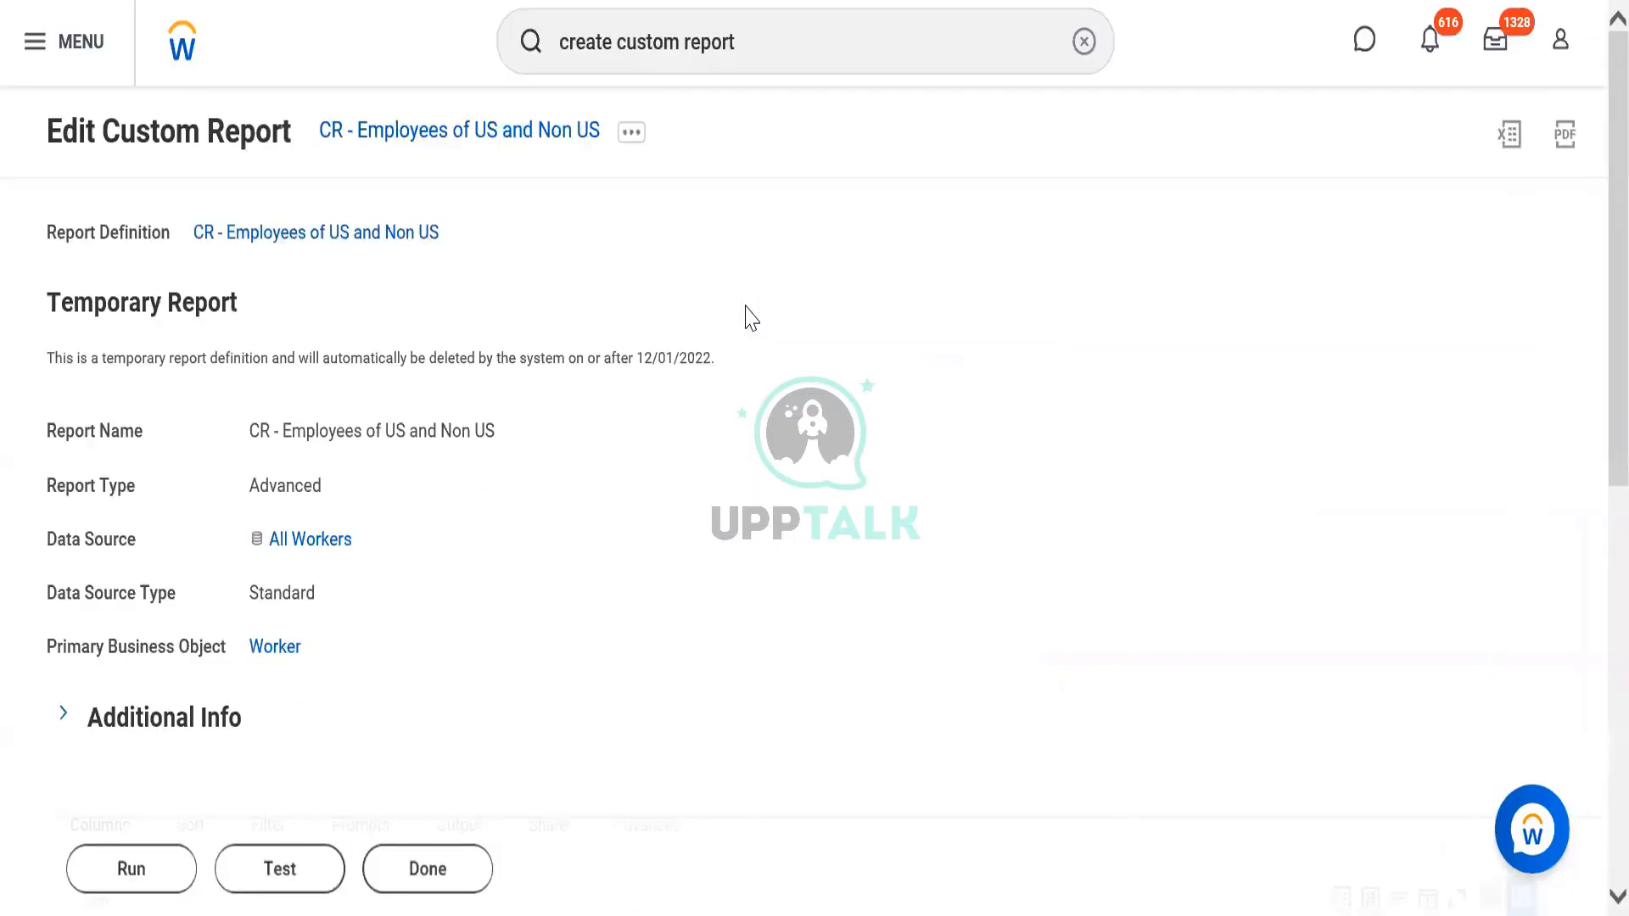
click(141, 864)
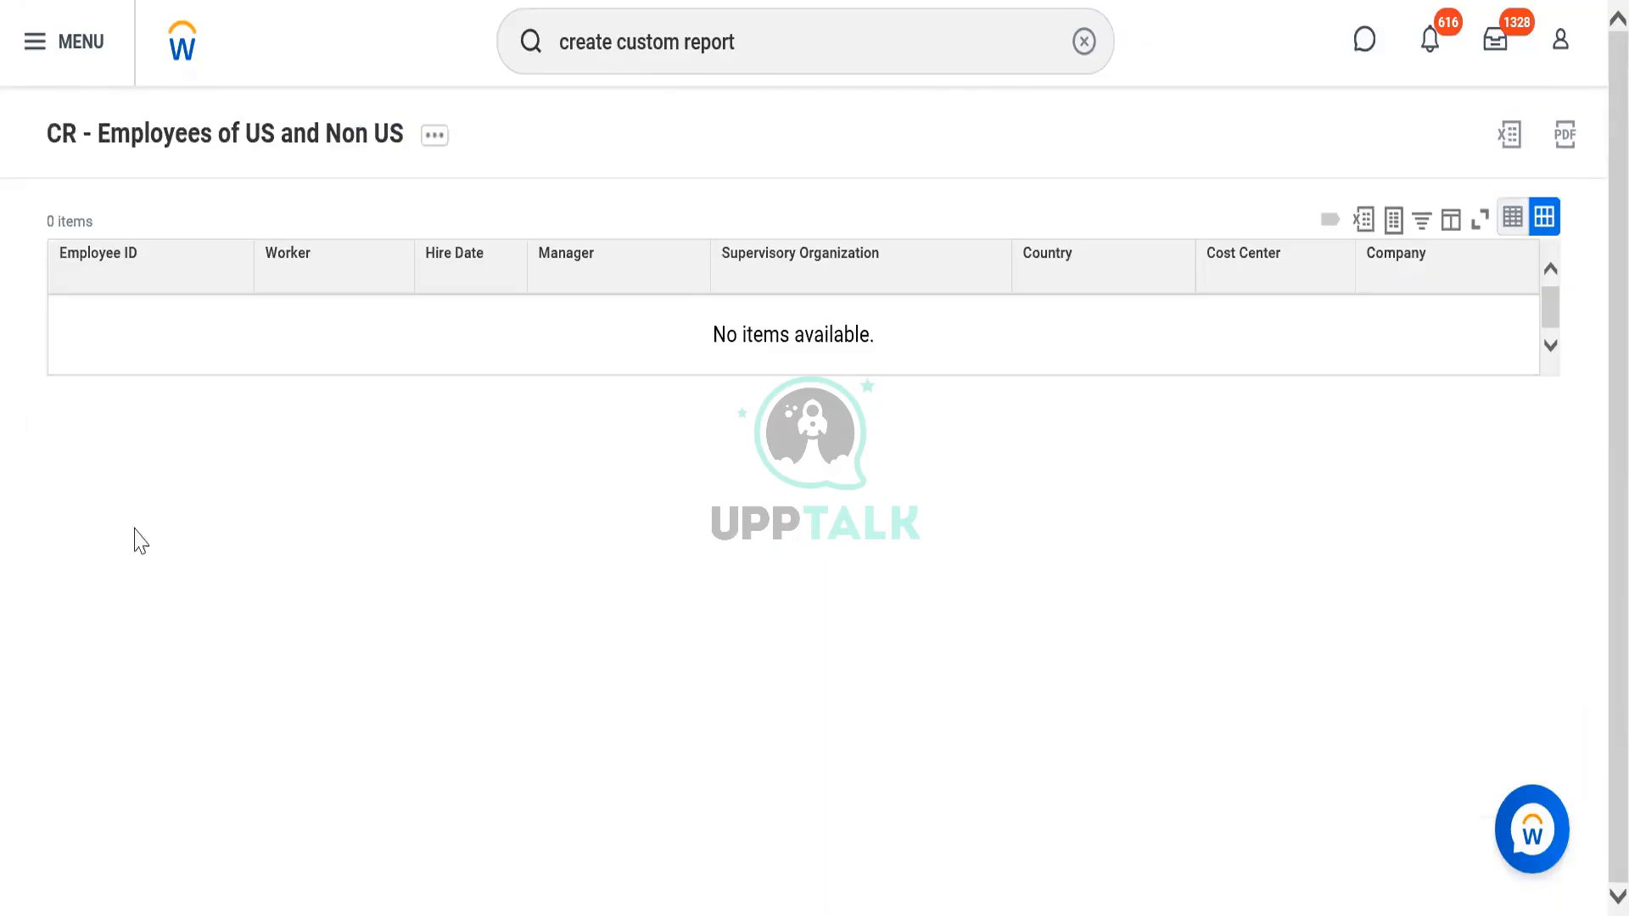
triple_click(587, 246)
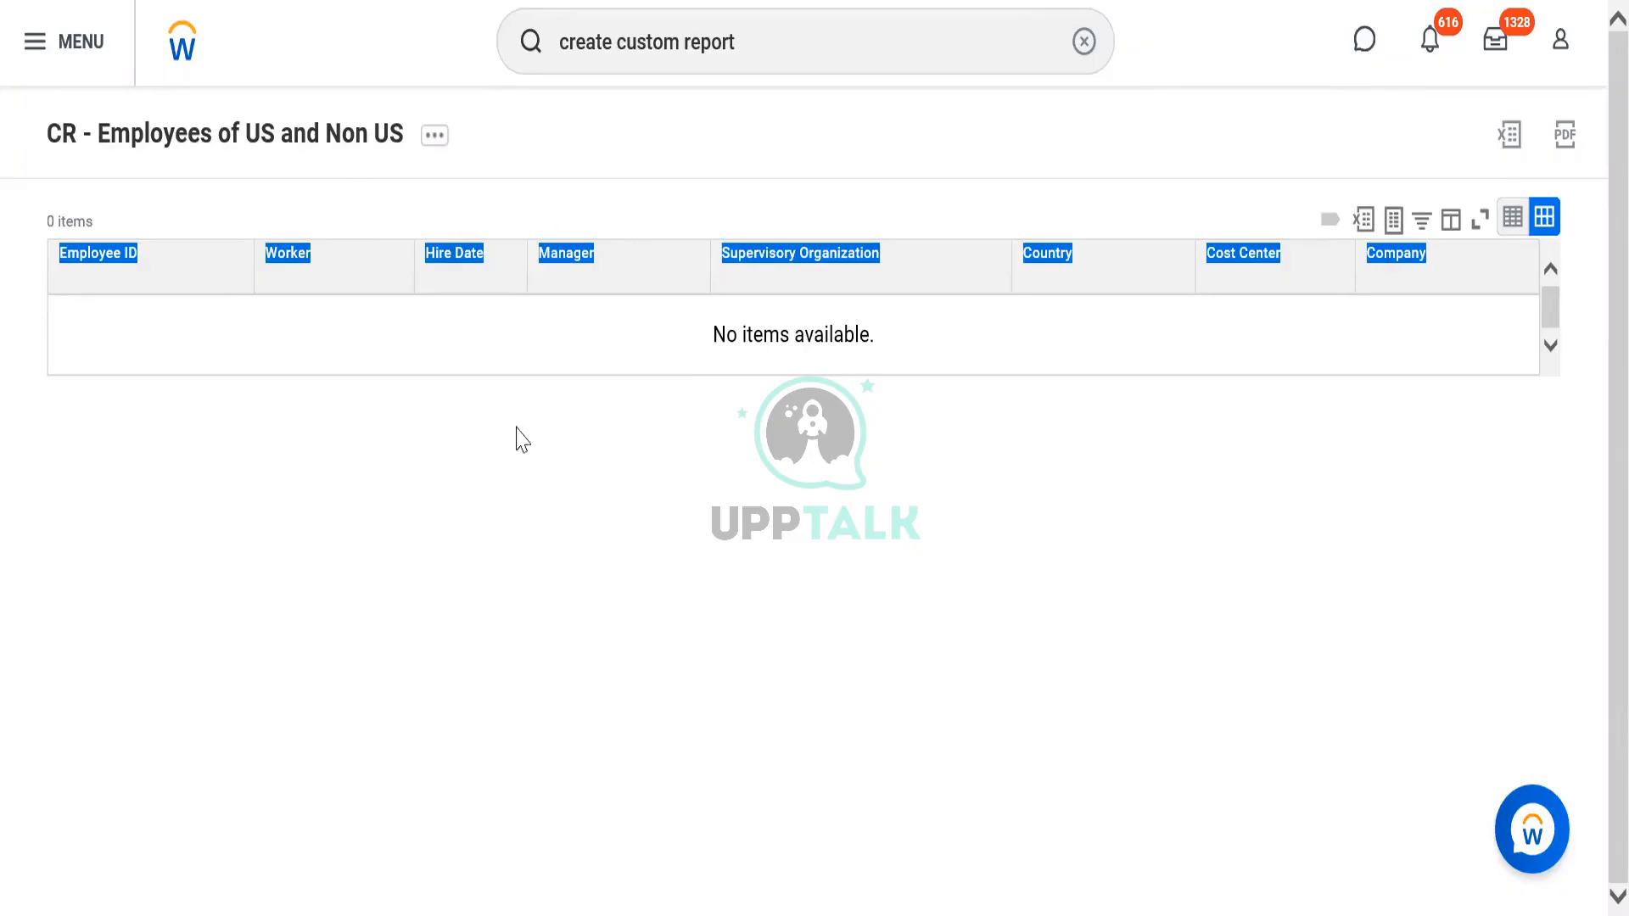
click(604, 376)
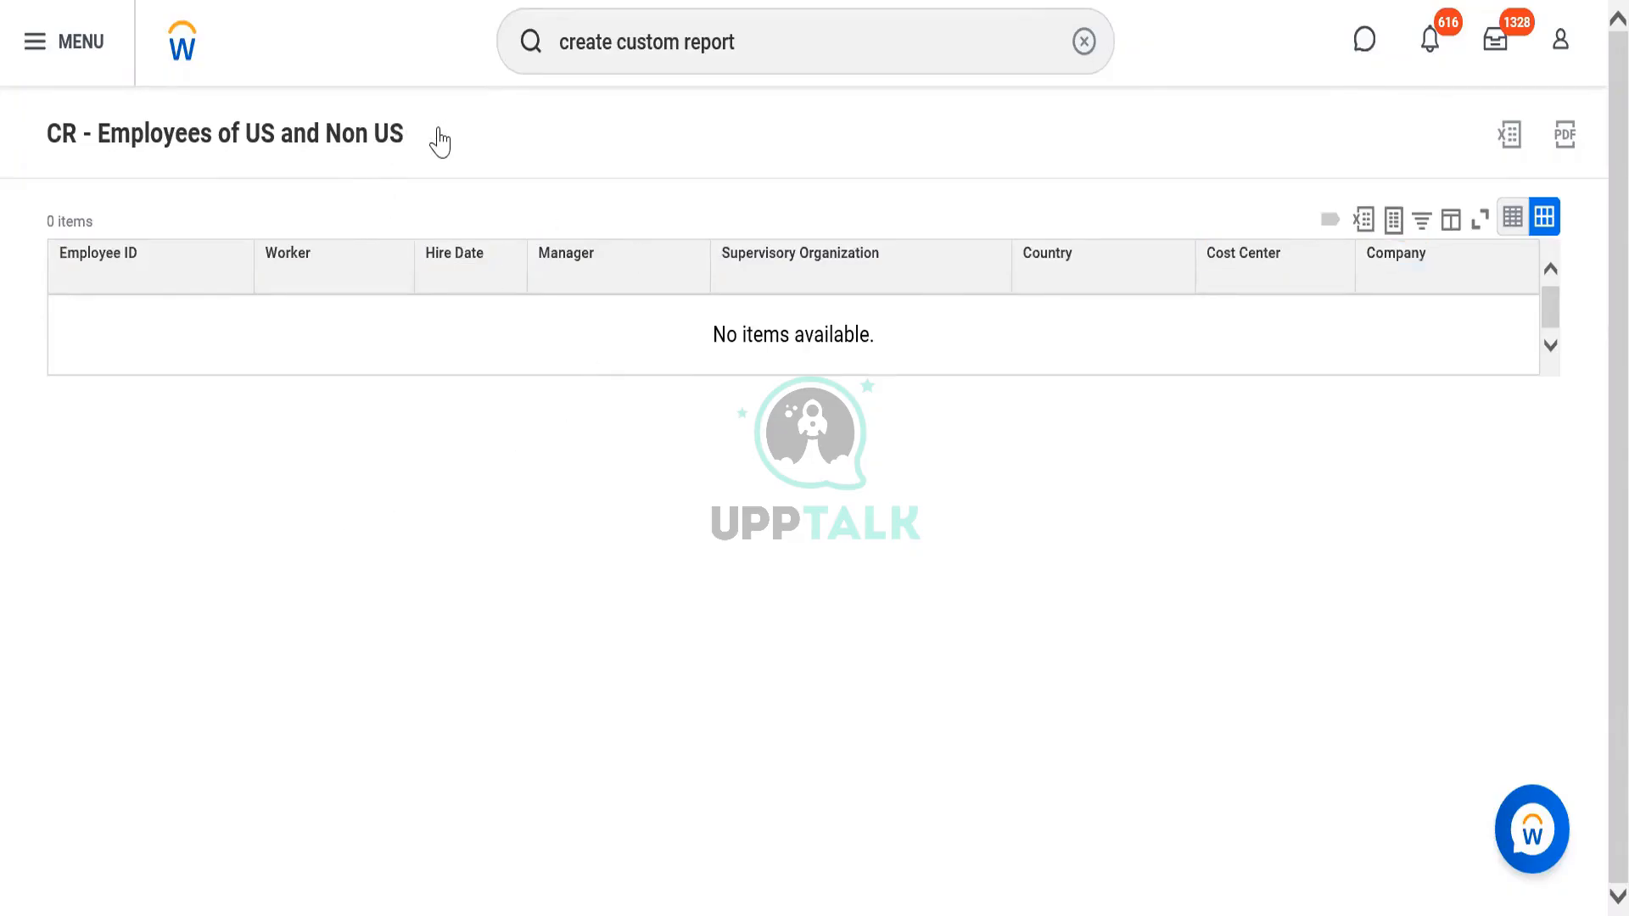
Step: Open the report definition from the results and examine its instance filter conditions and the condition text
click(374, 132)
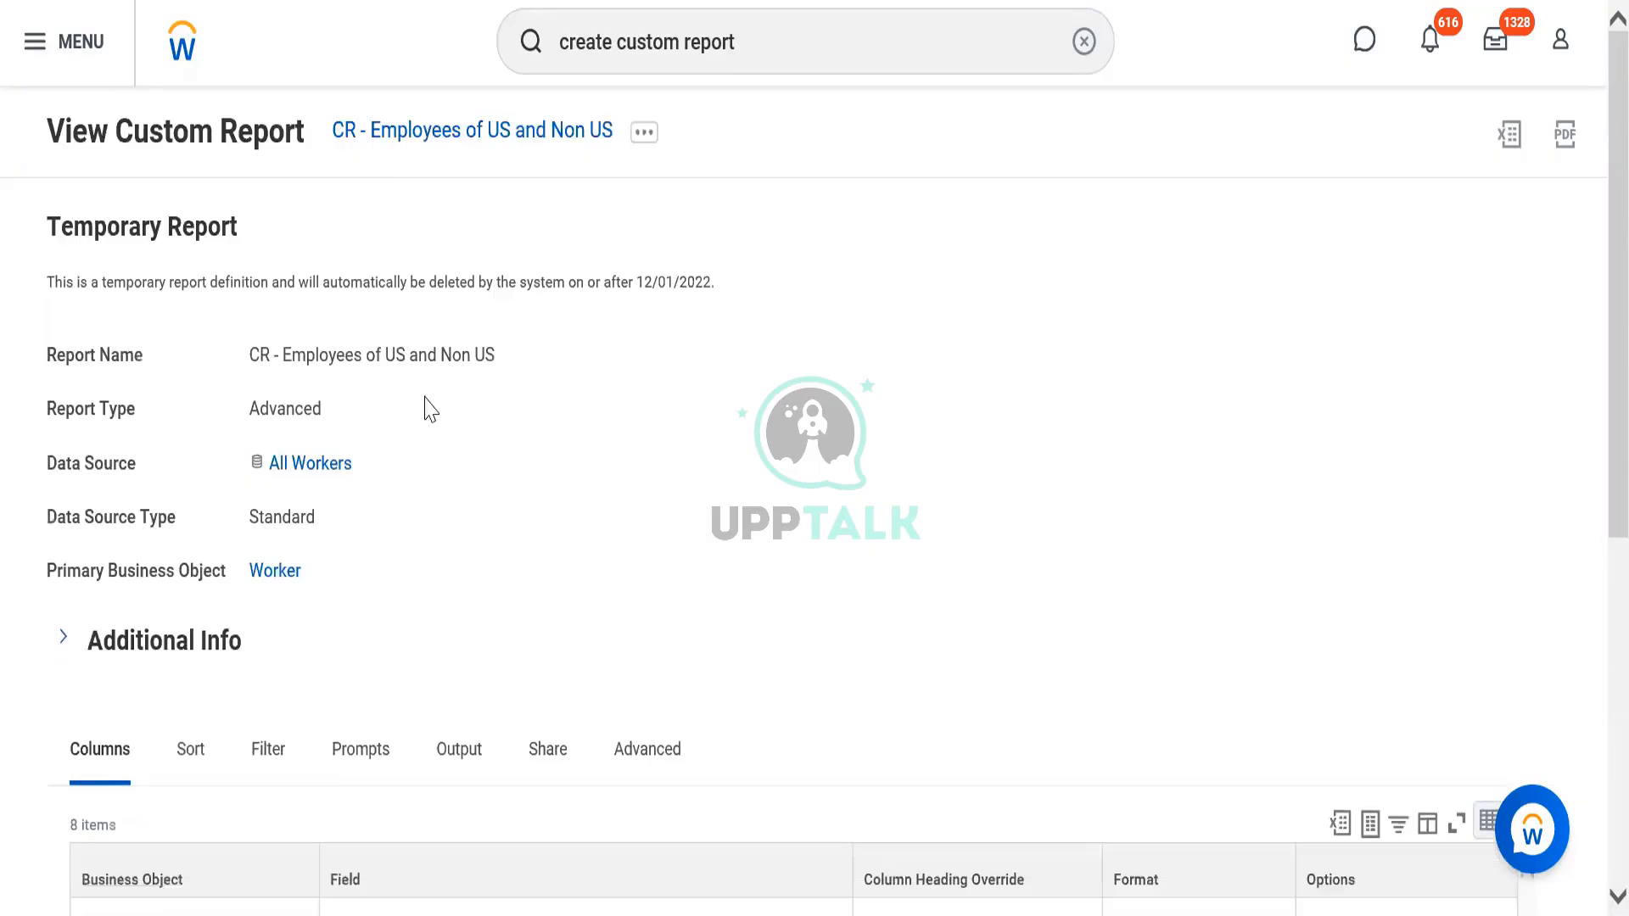
click(261, 774)
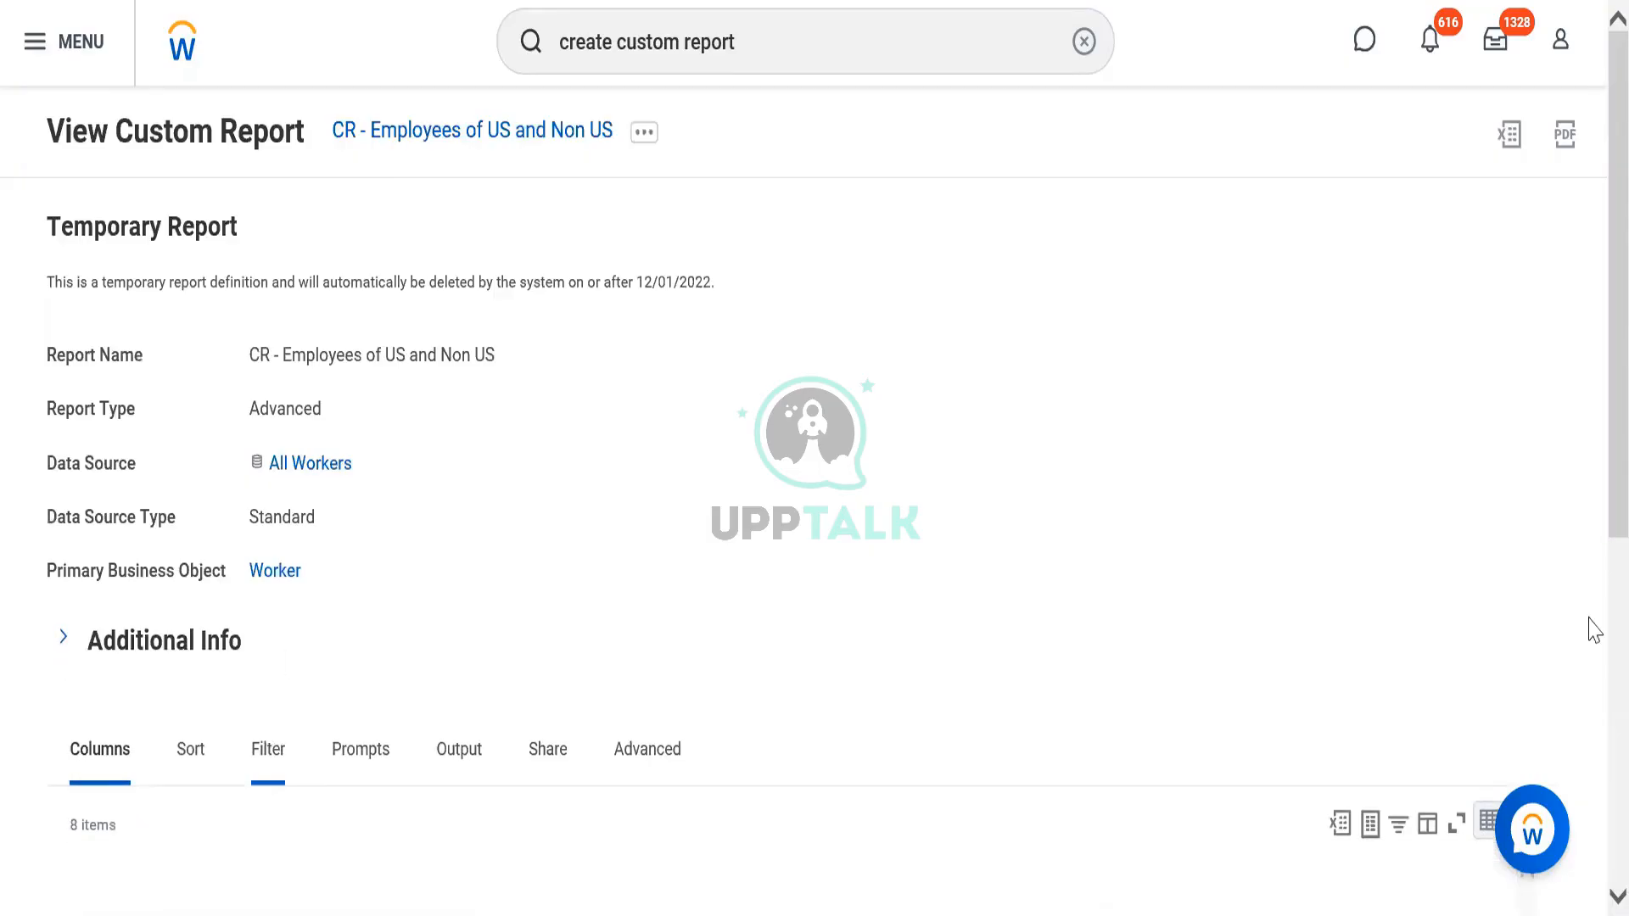
scroll(1593, 594, down, 3)
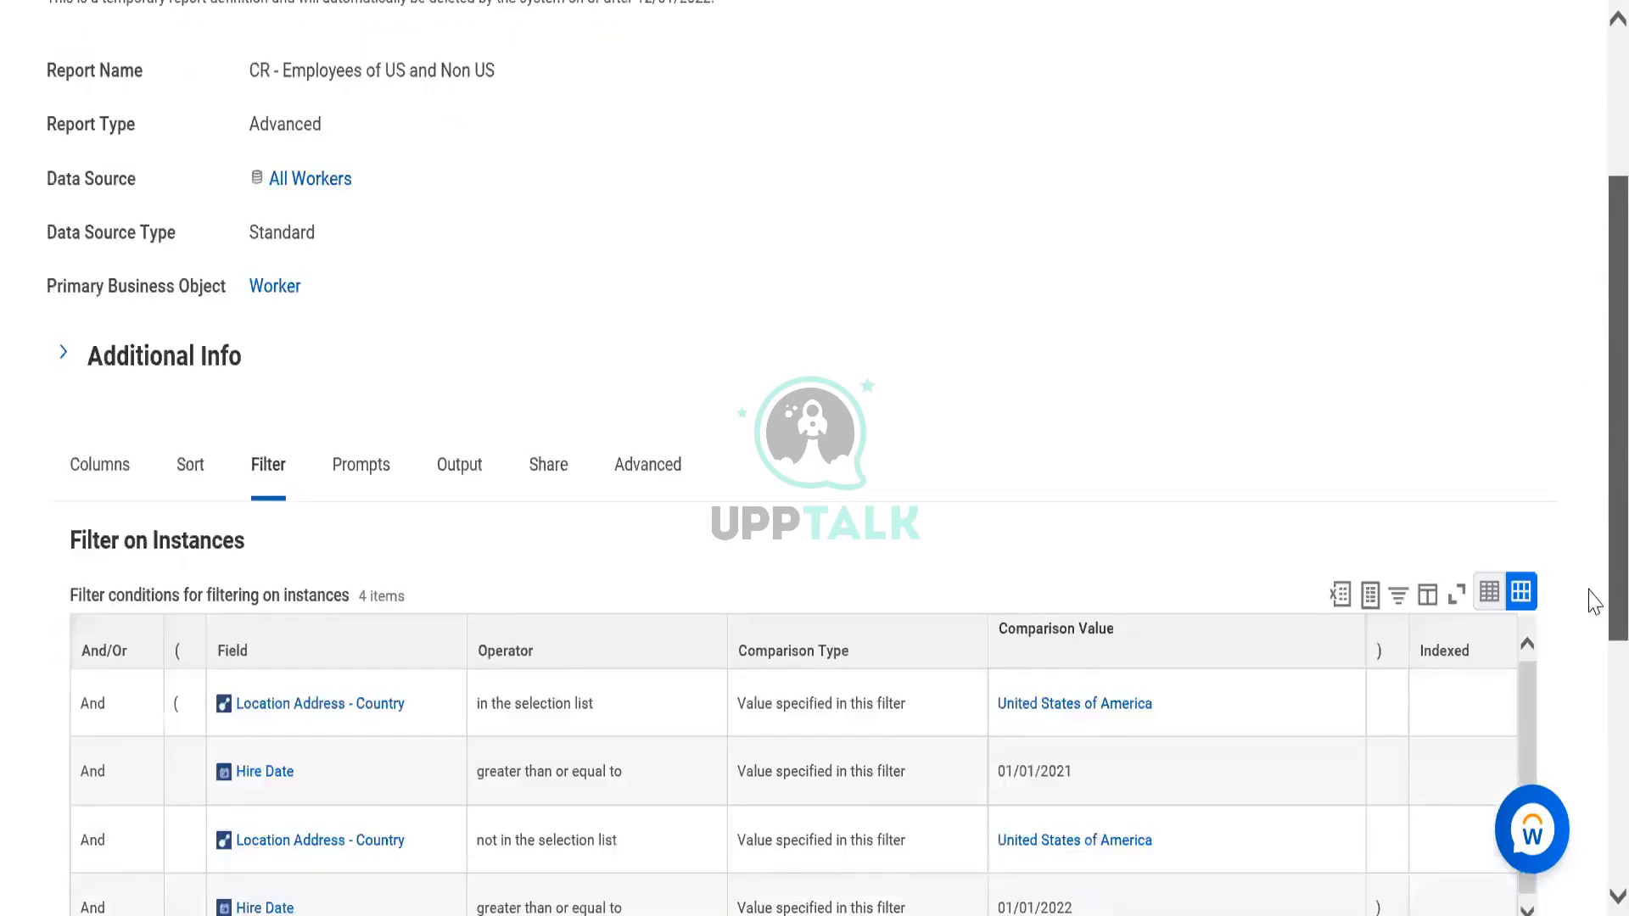
scroll(1594, 598, down, 3)
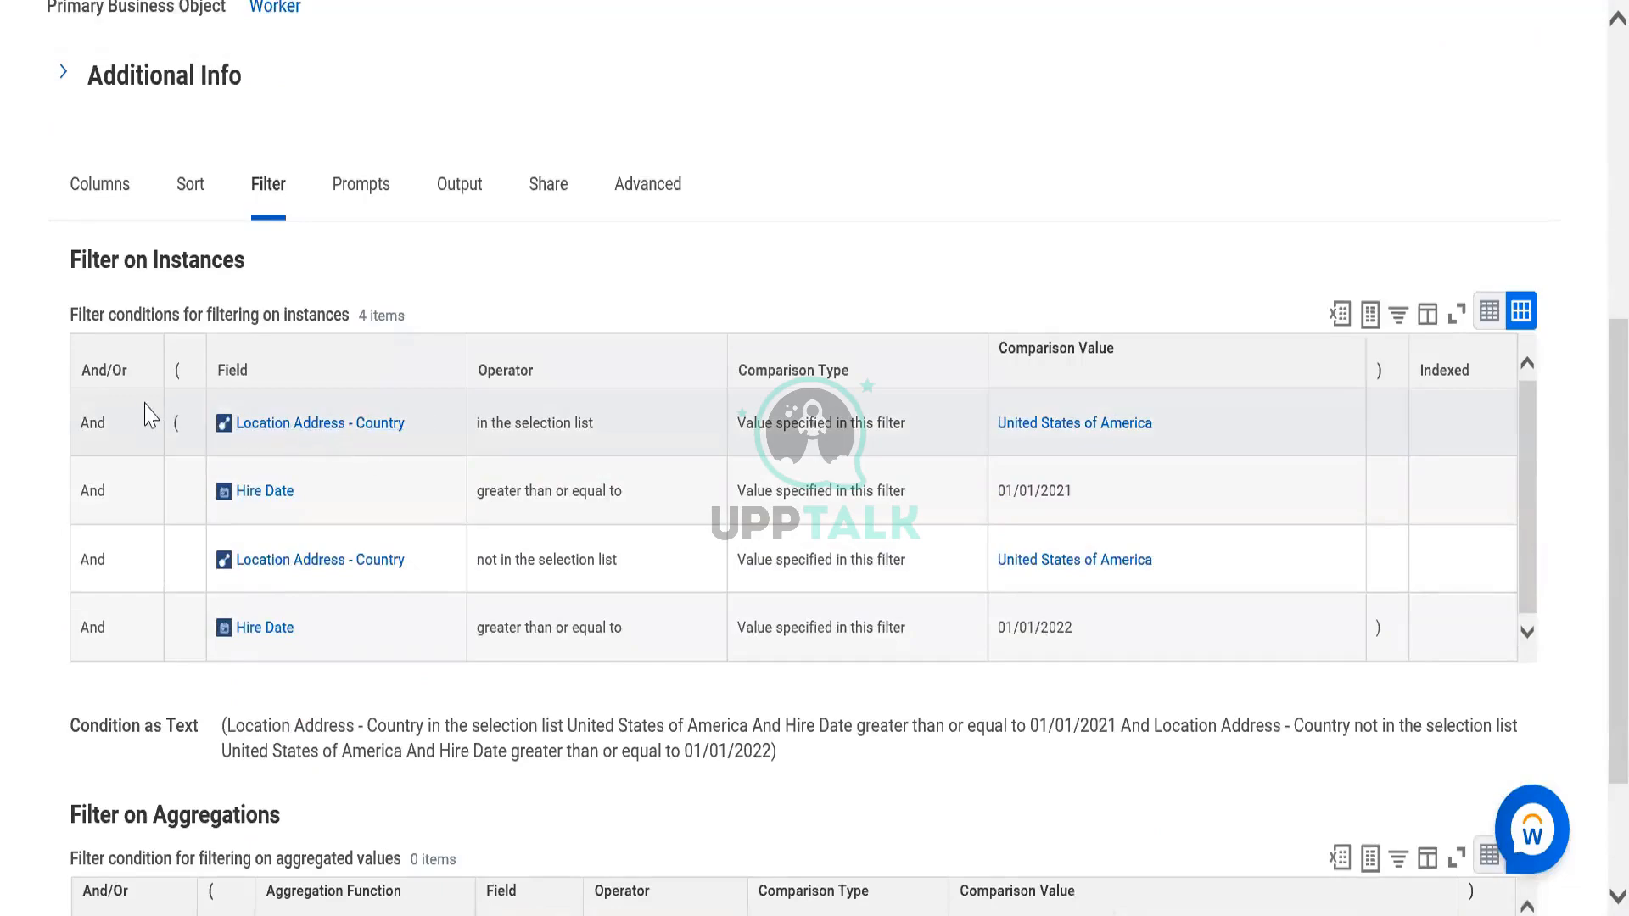
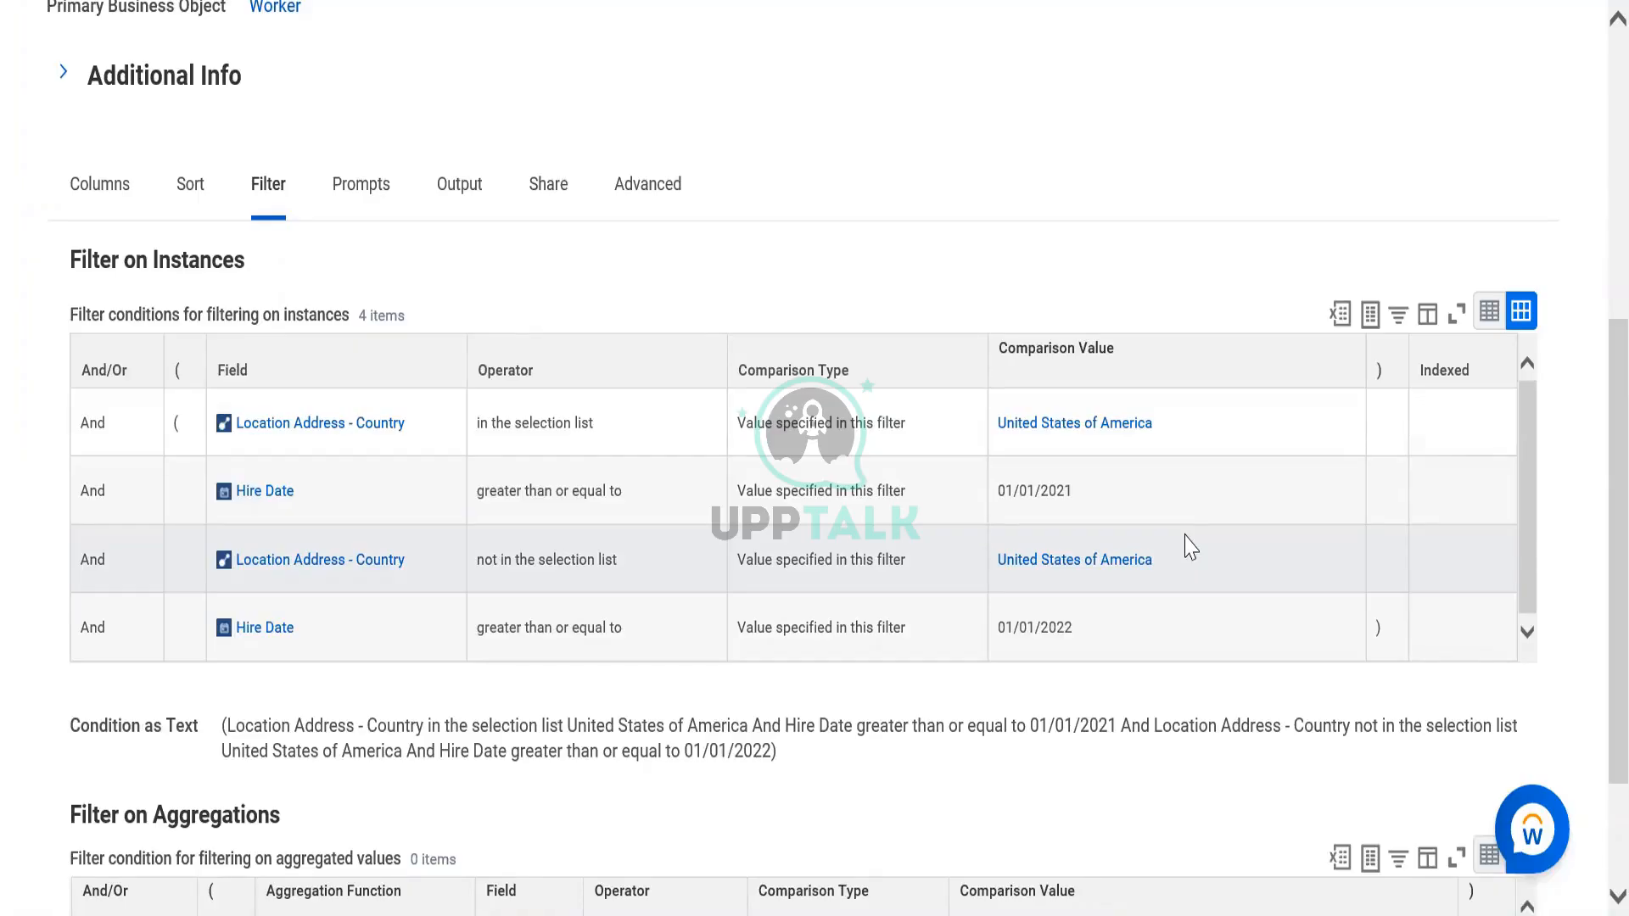
Step: Open the report definition for editing and bring up its instance filter conditions
scroll(1190, 548, up, 6)
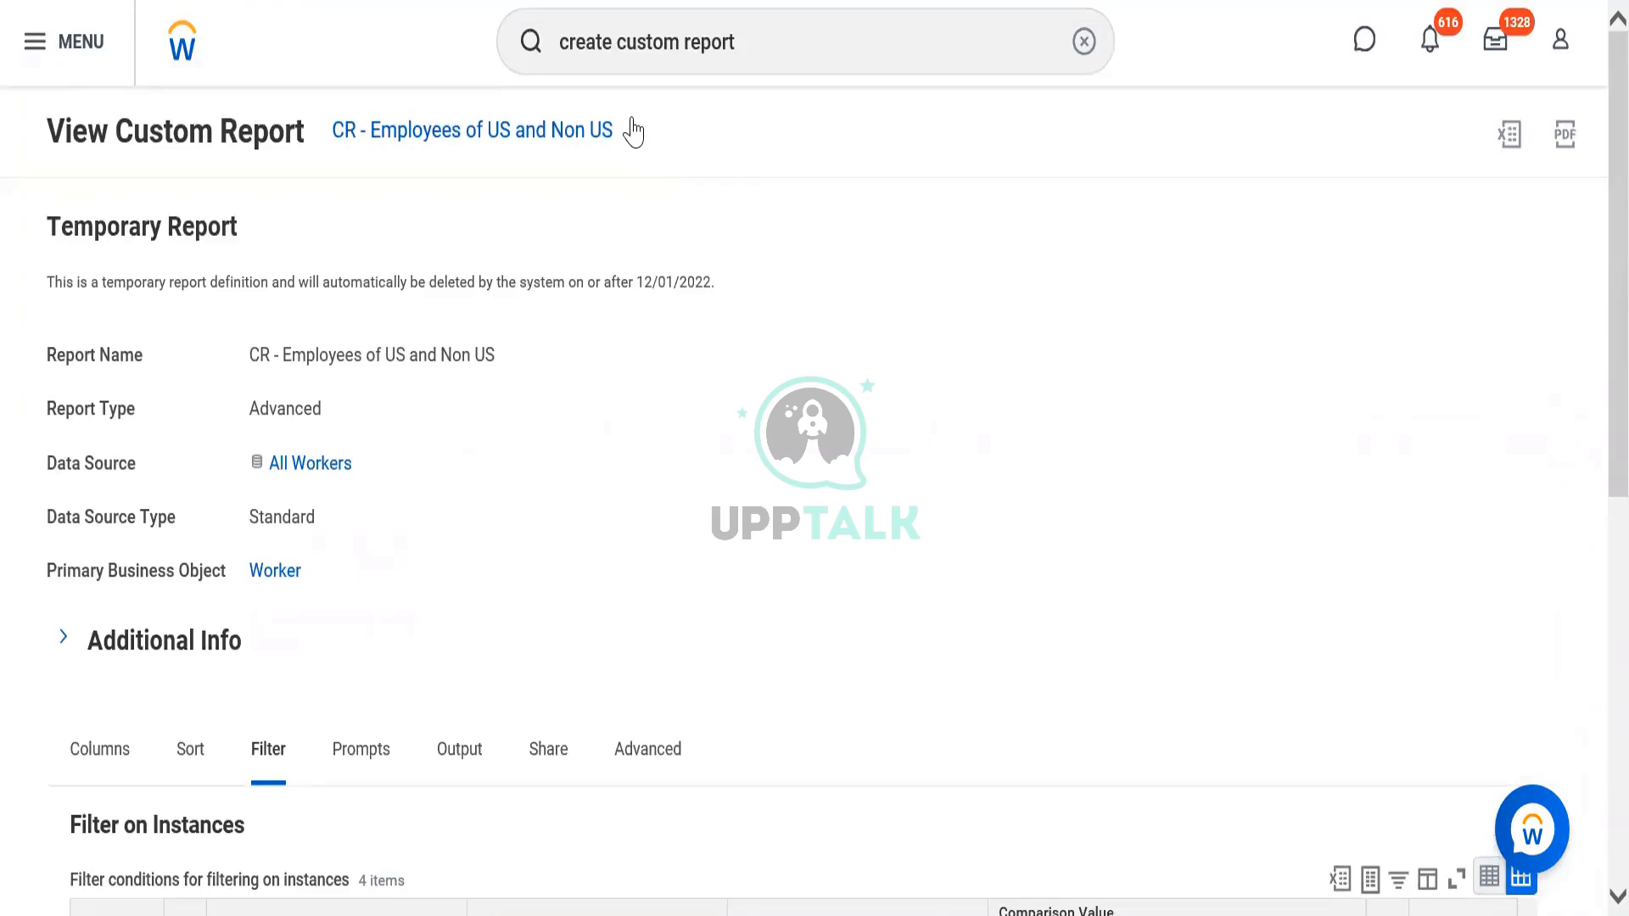
click(637, 144)
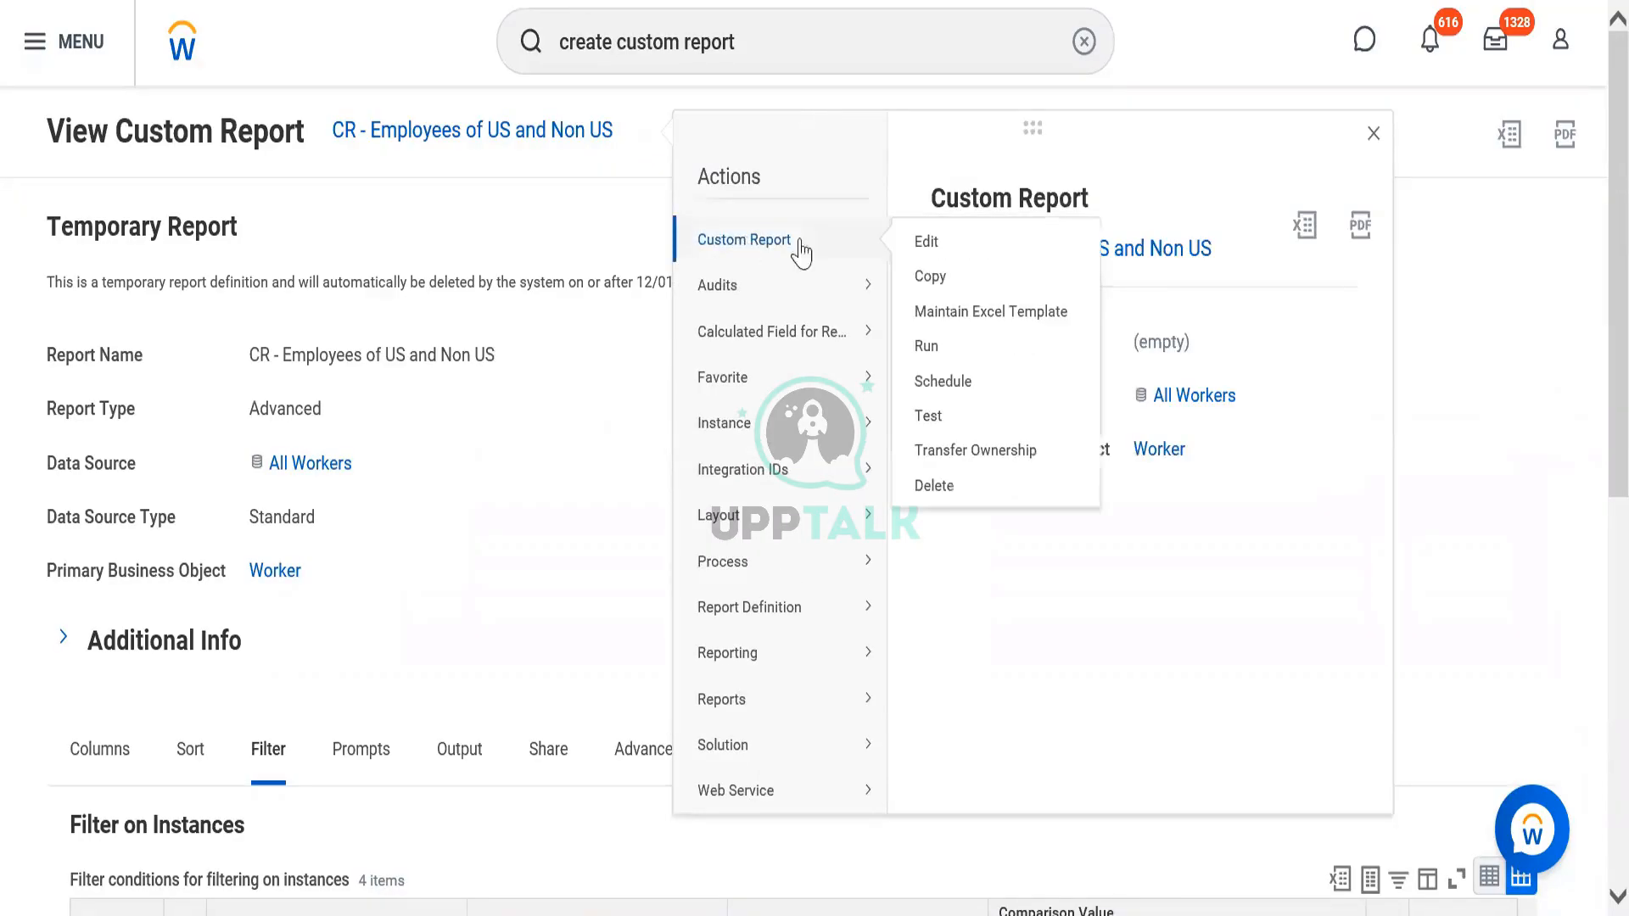
click(935, 244)
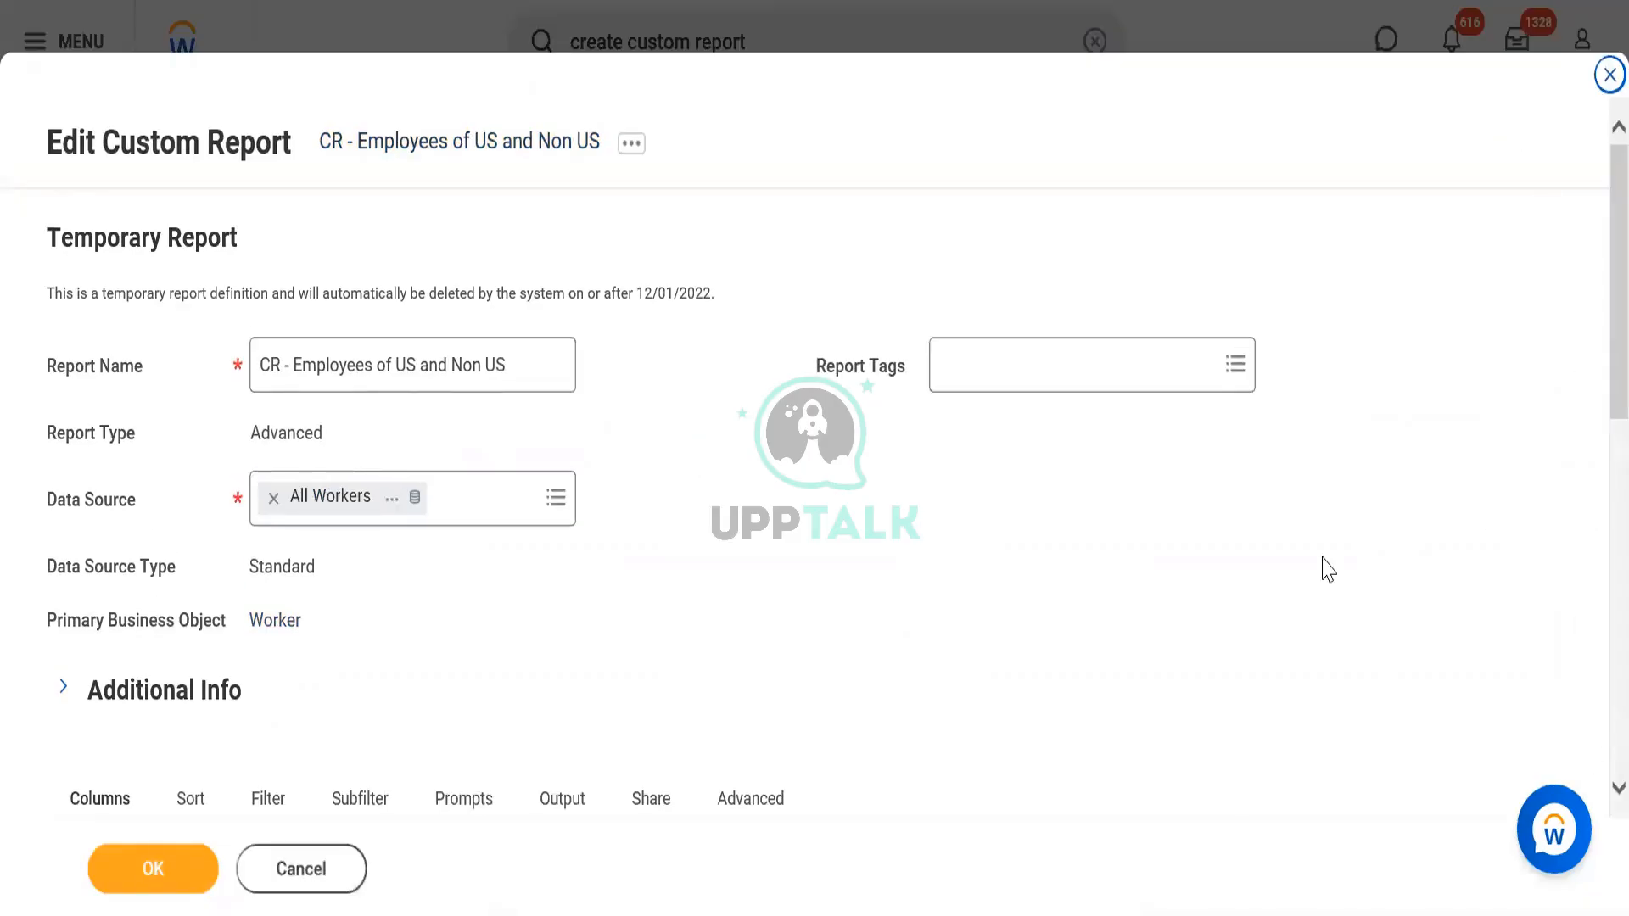
scroll(1590, 220, down, 7)
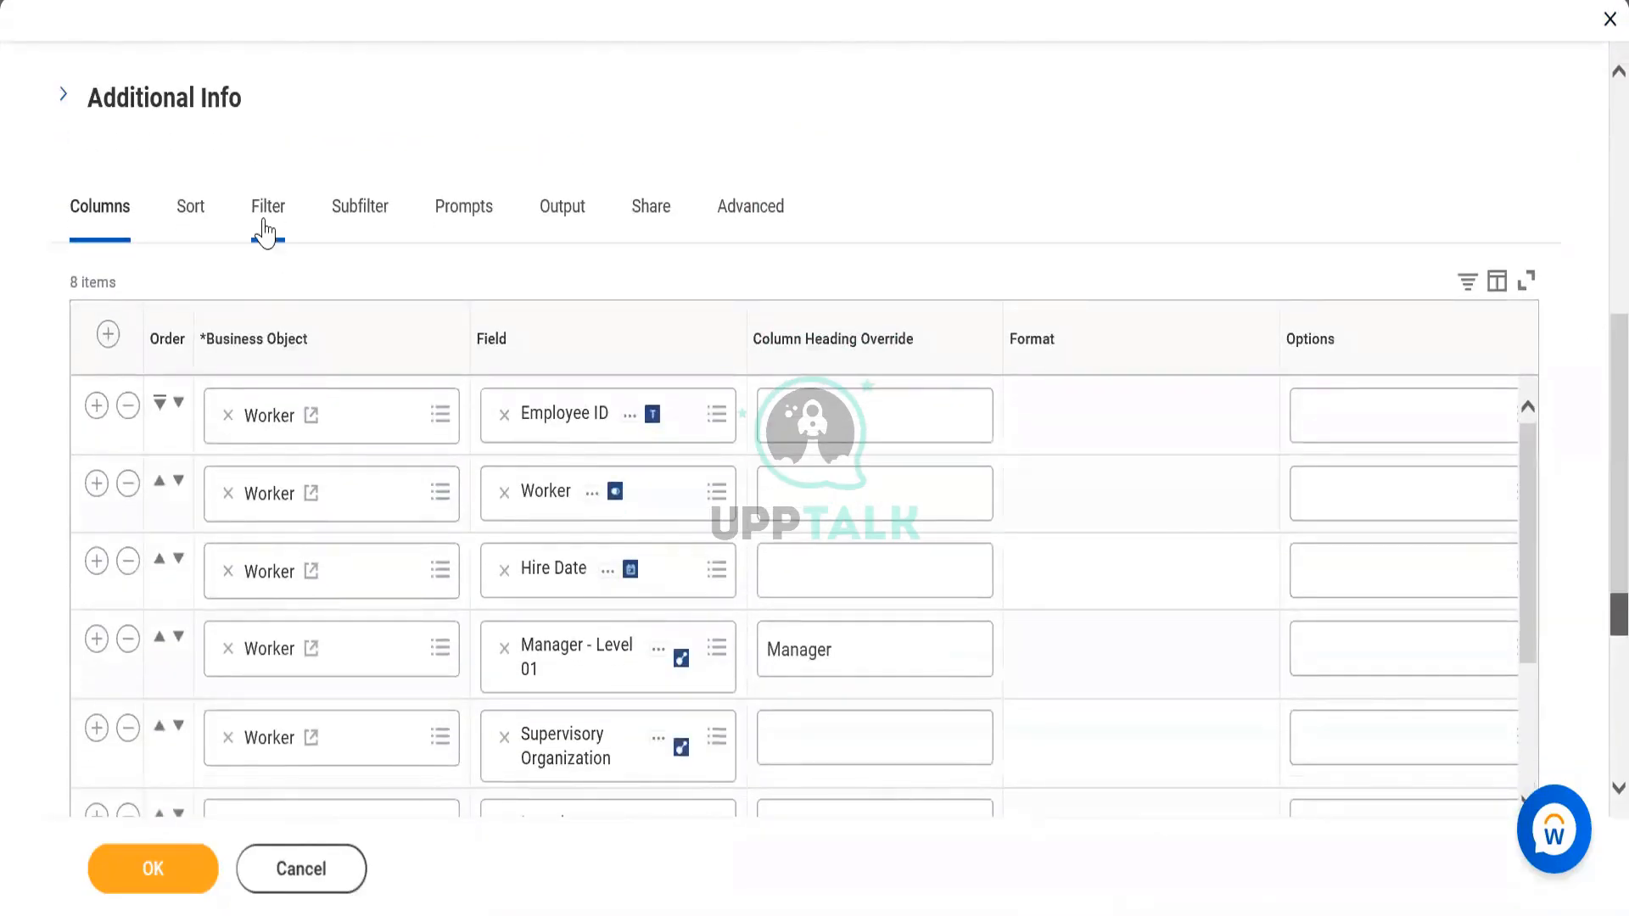
click(264, 222)
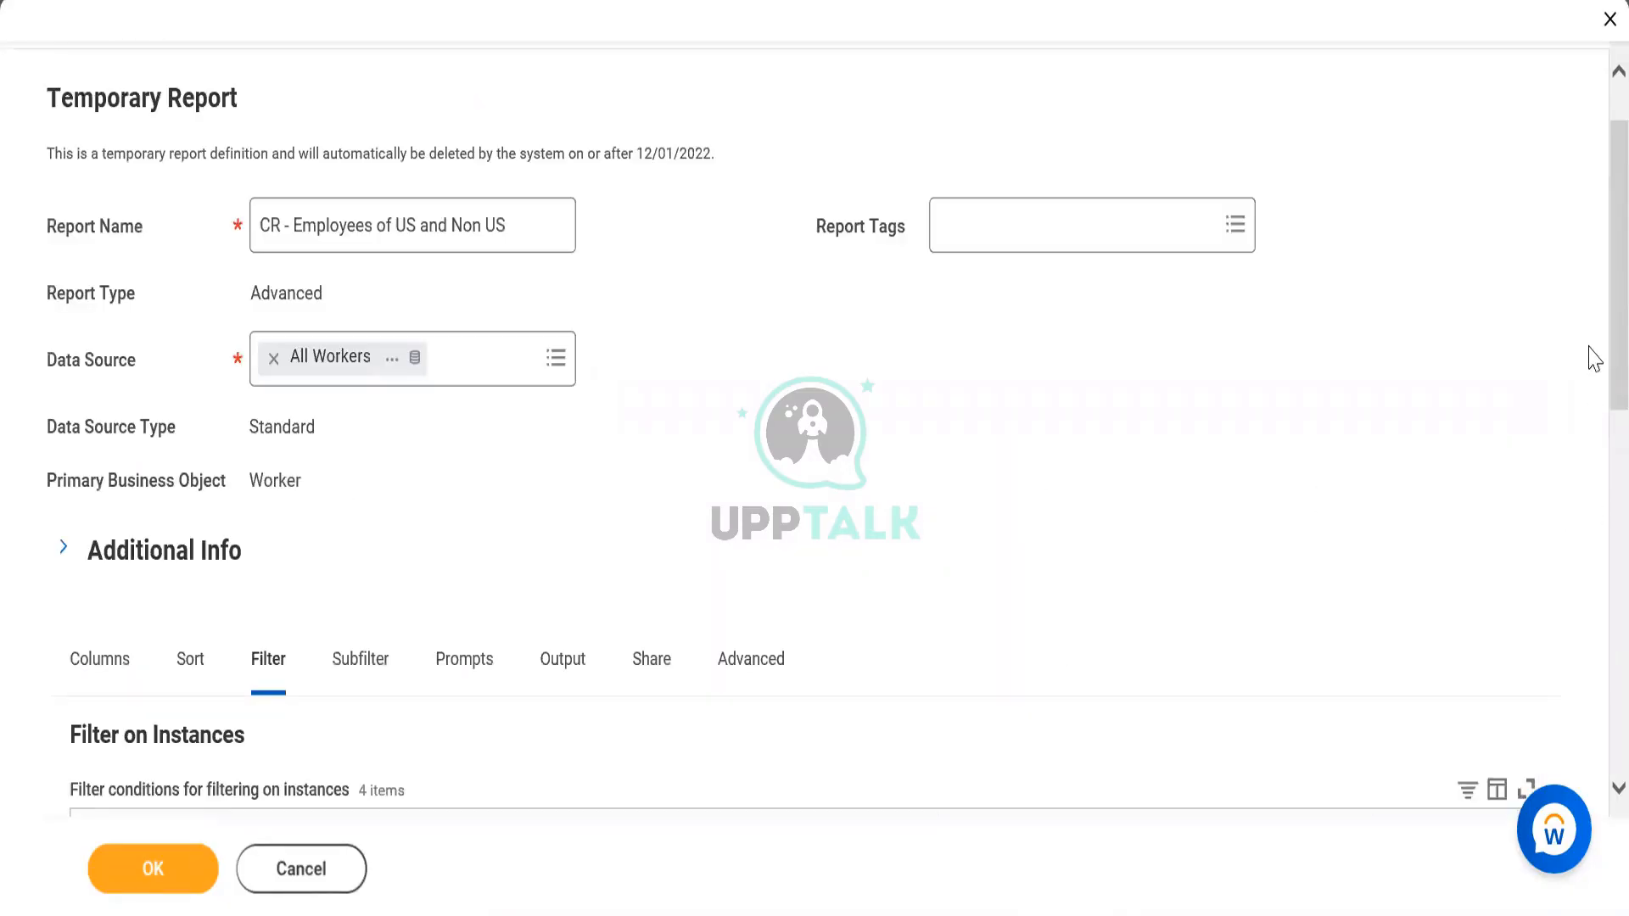
scroll(1595, 417, down, 6)
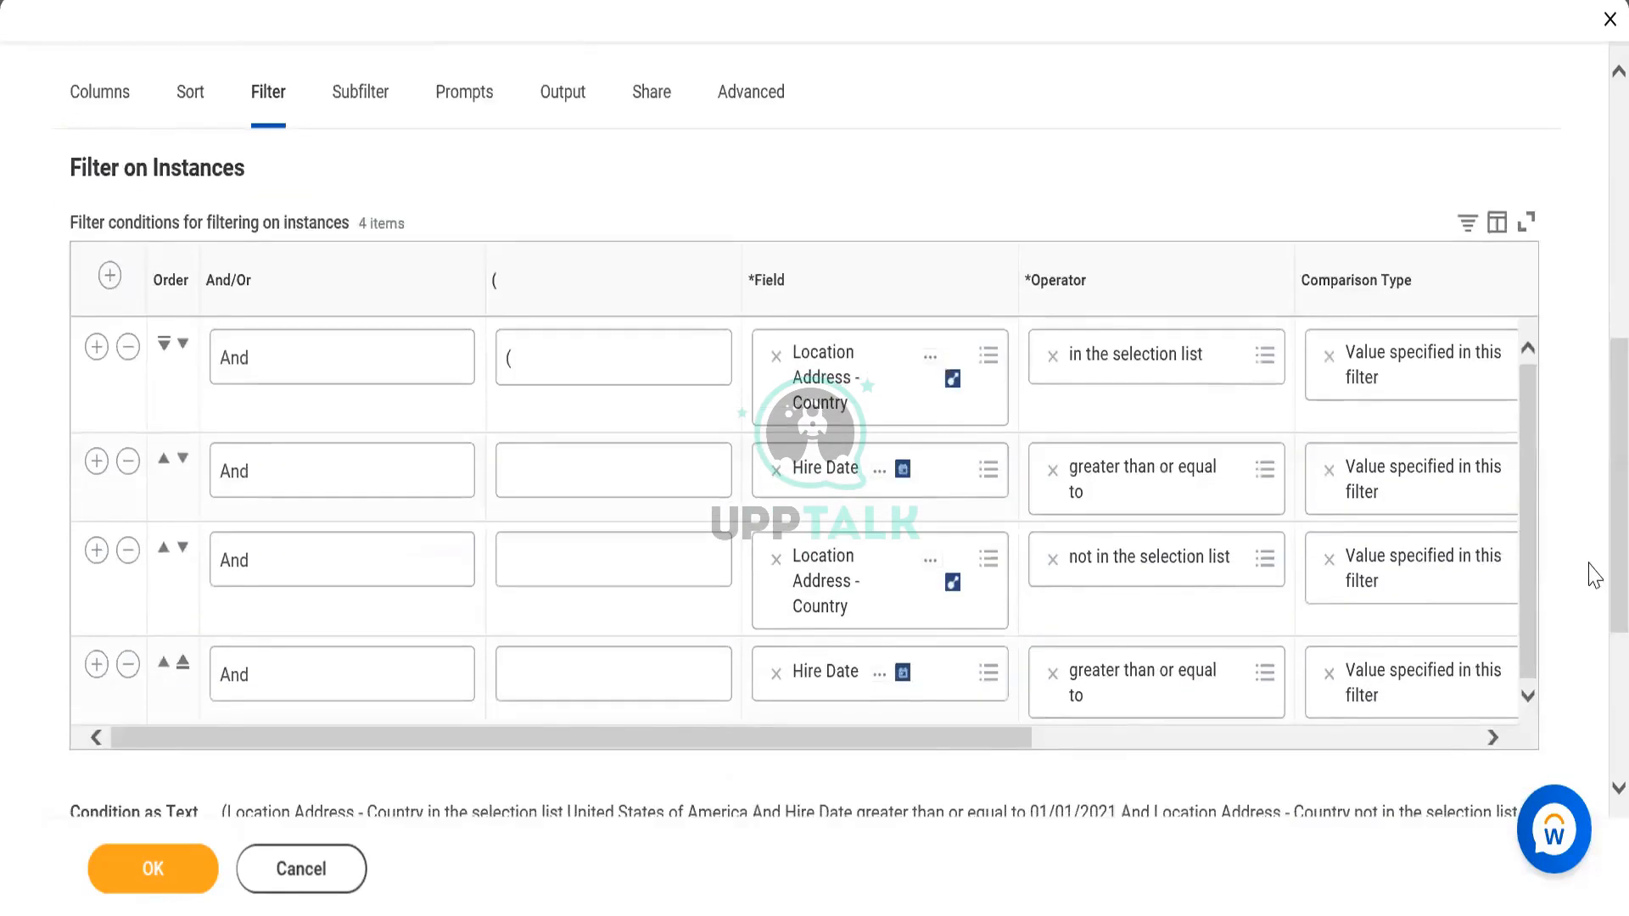
Step: Insert a Hire Date condition with the less than or equal to operator below the 01/01/2021 Hire Date instance filter
click(97, 461)
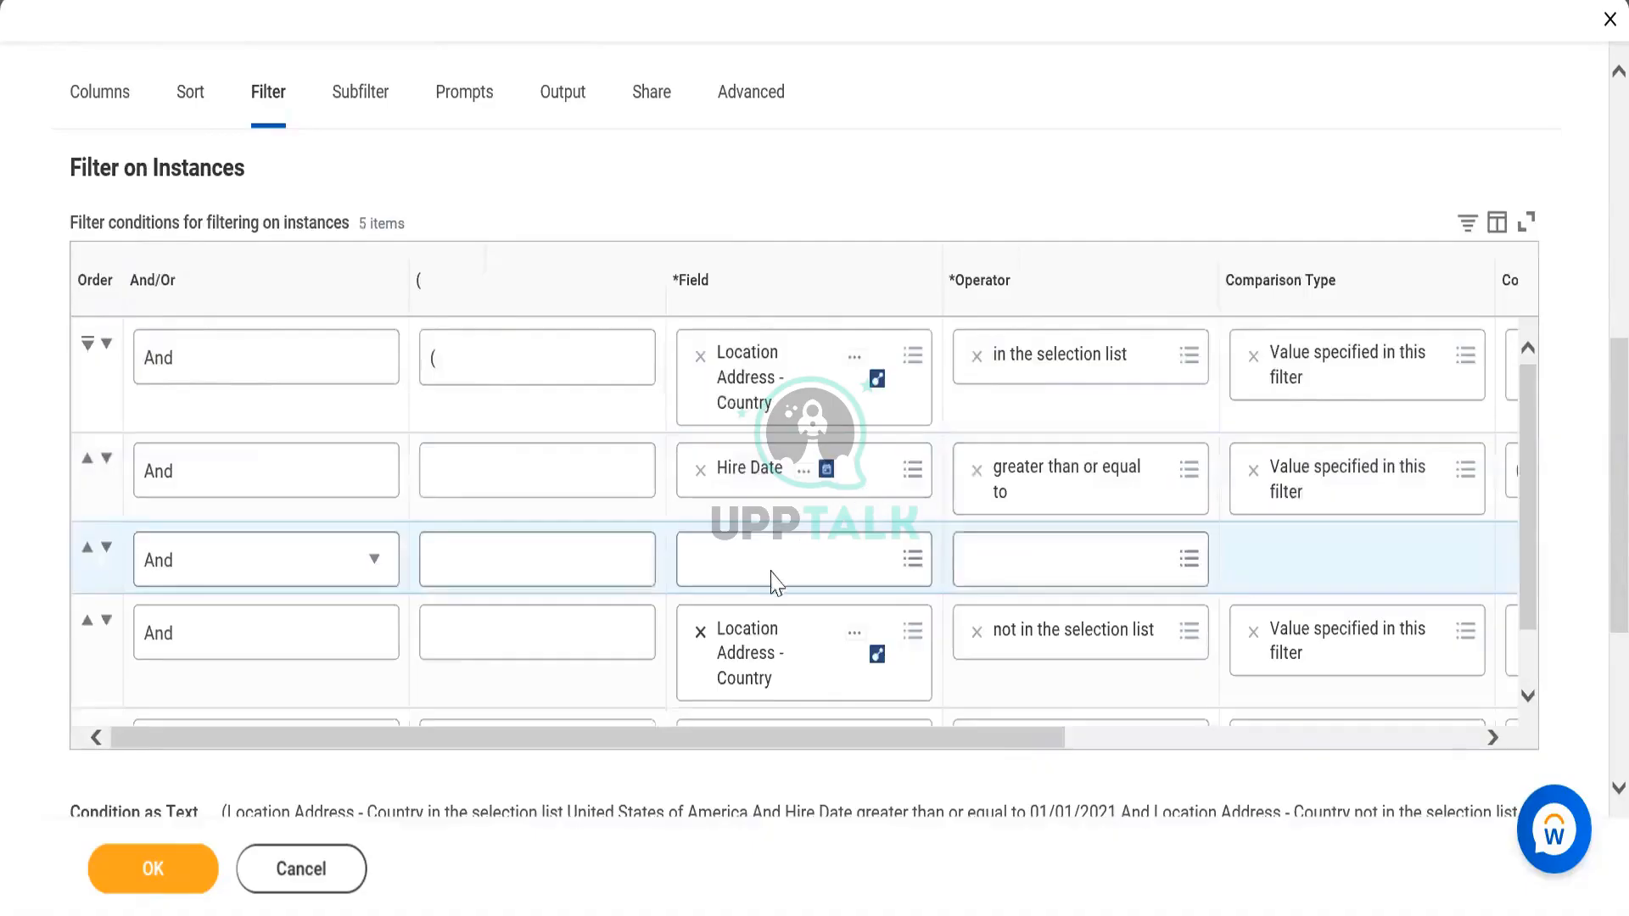
click(773, 569)
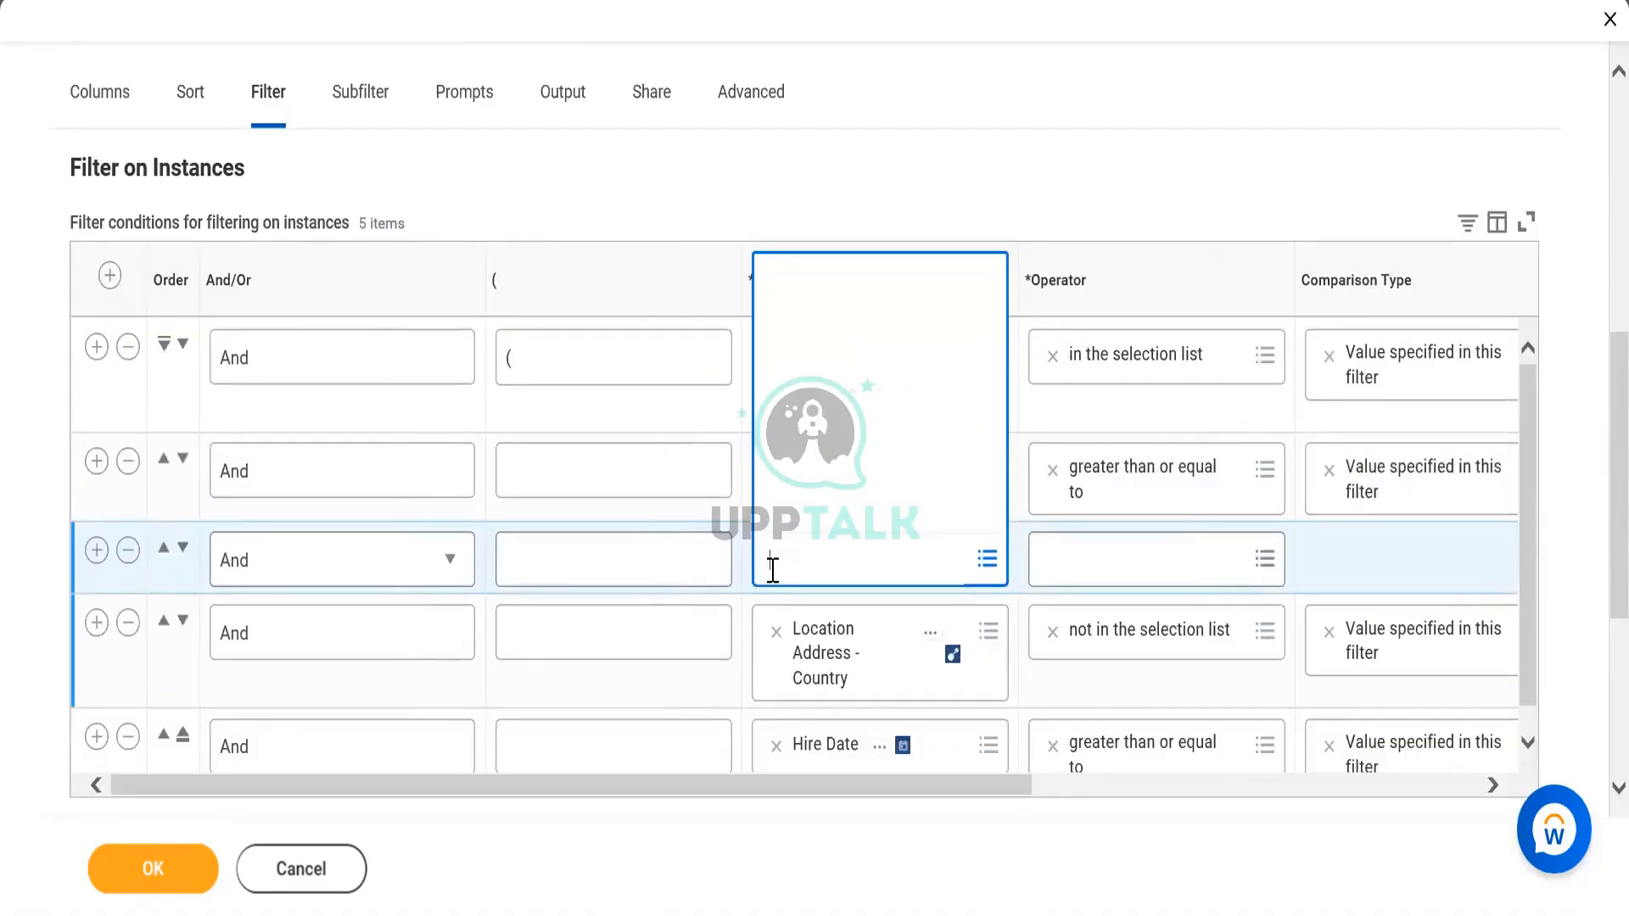
text(Hire date)
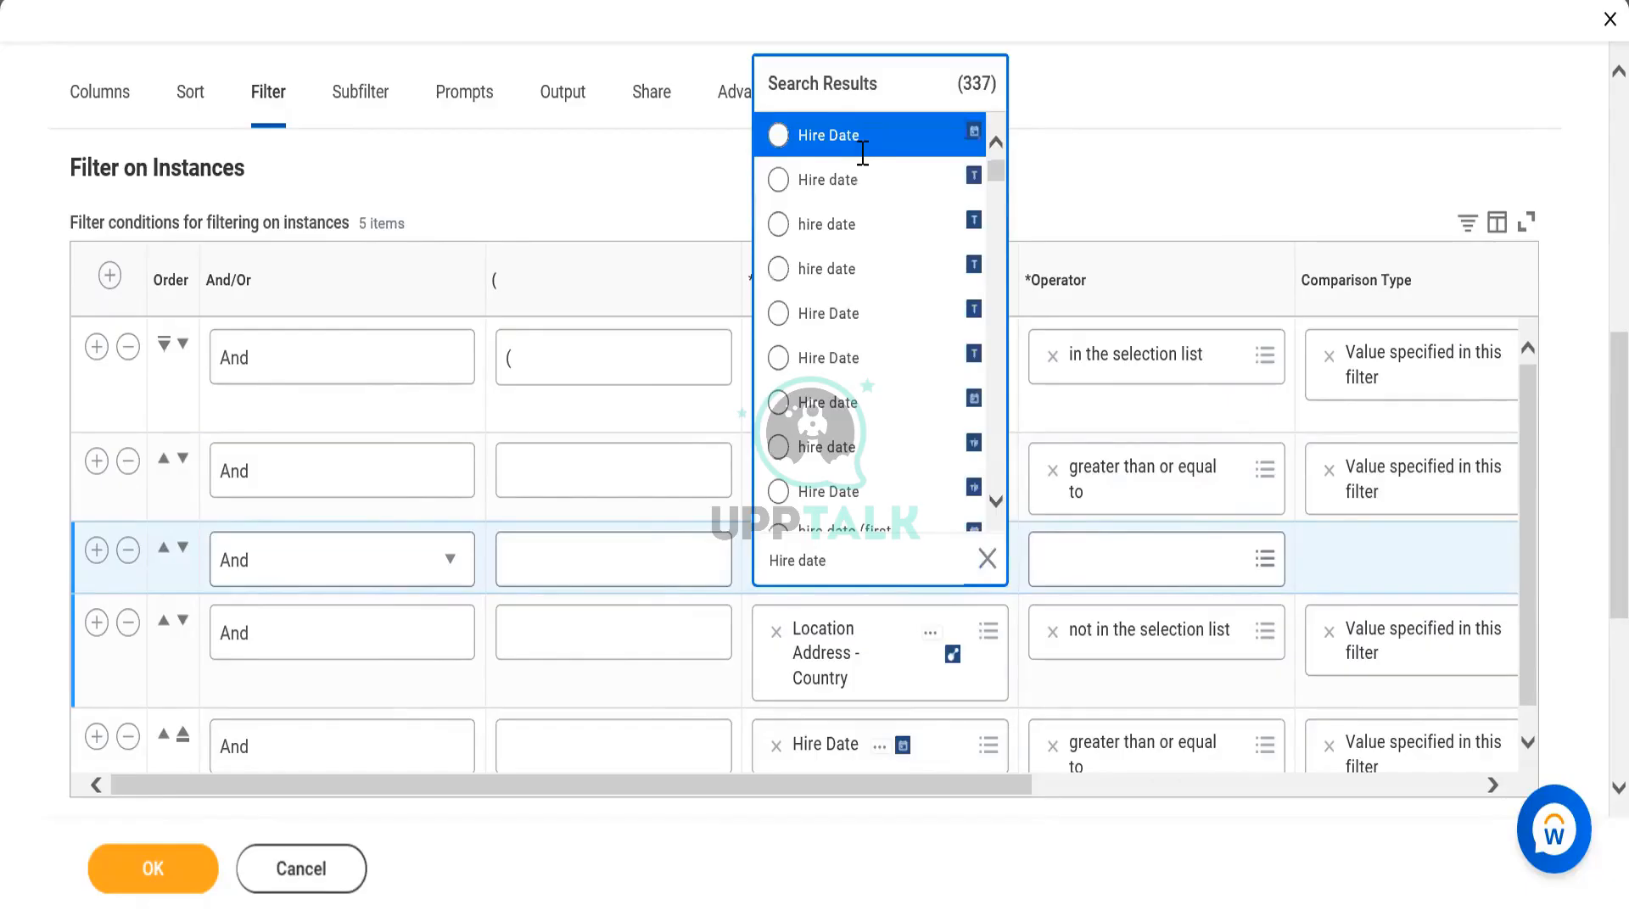
click(850, 144)
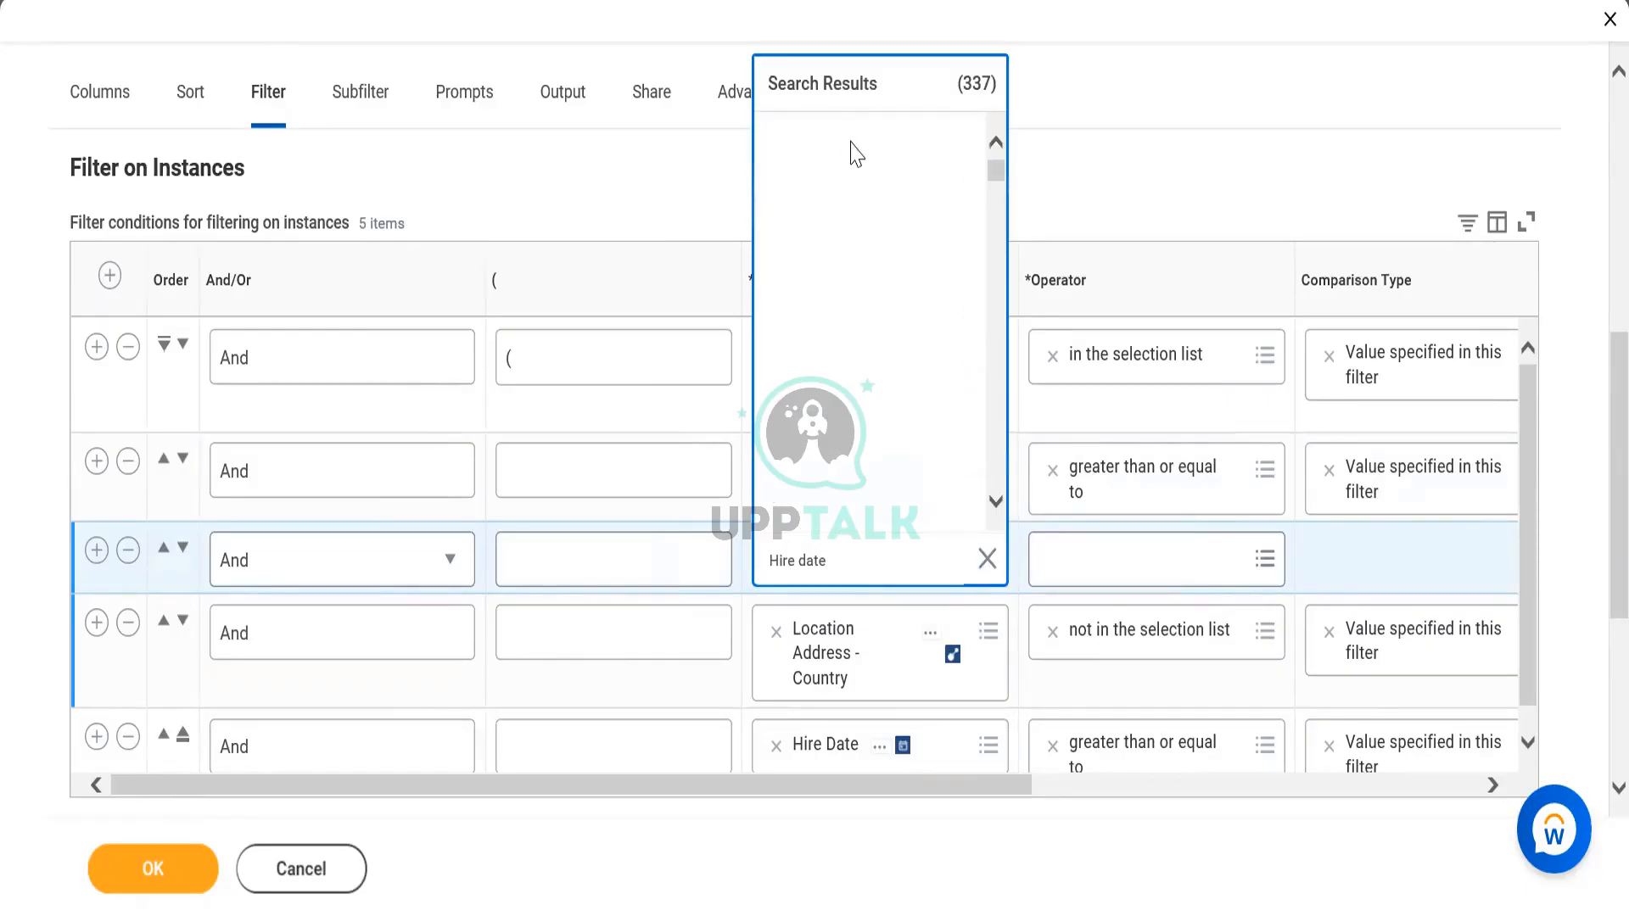
click(1159, 564)
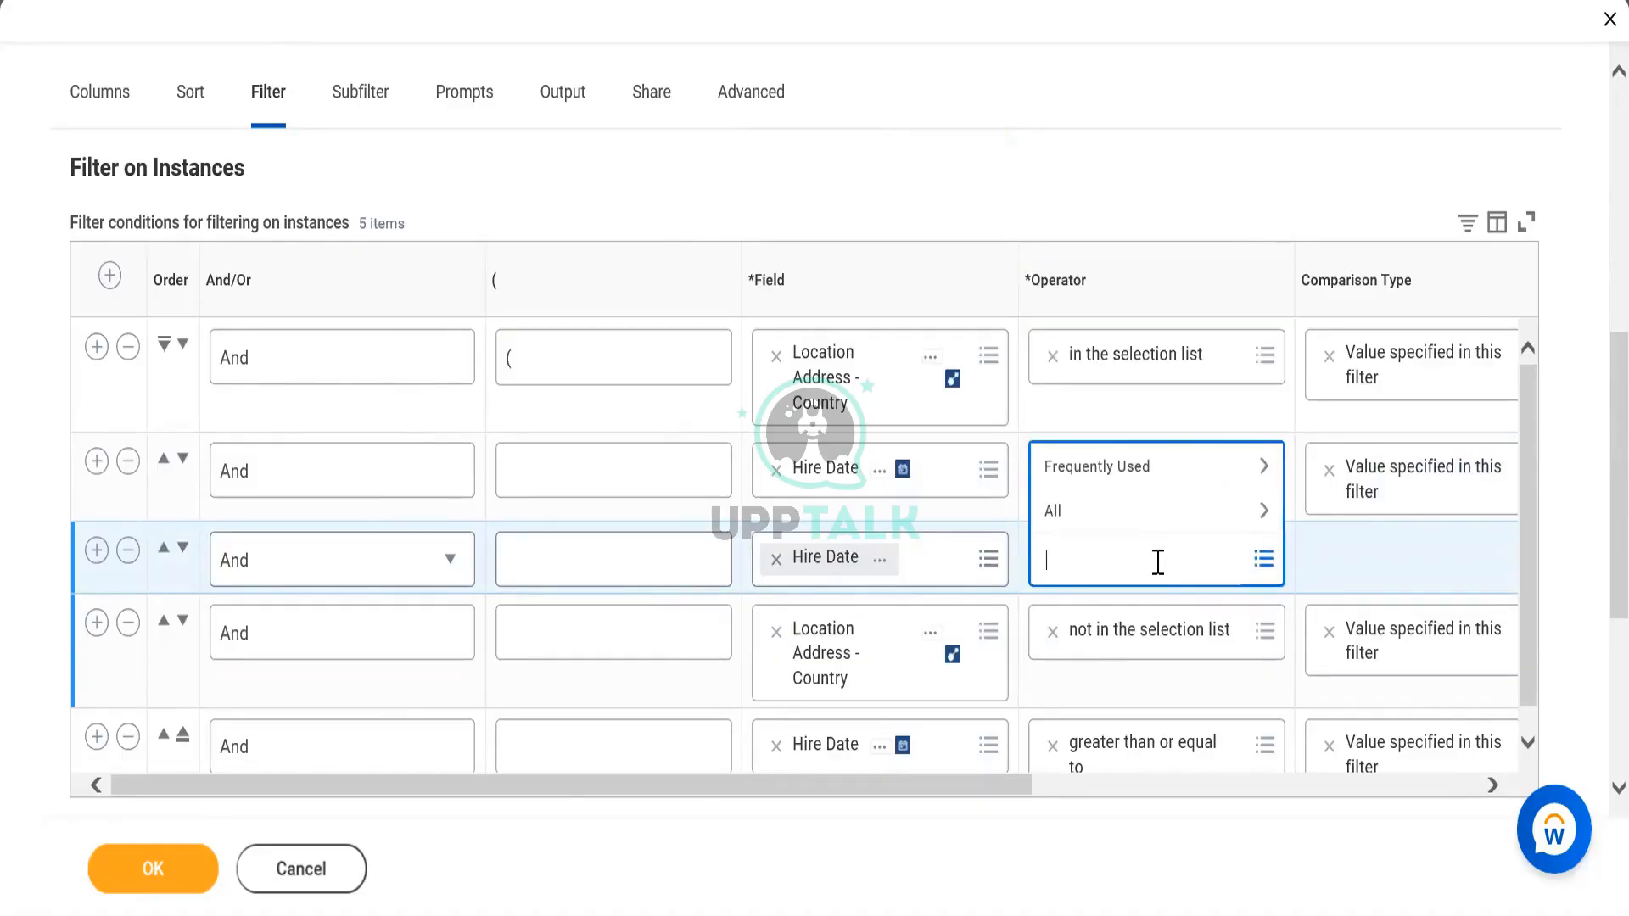
click(1157, 475)
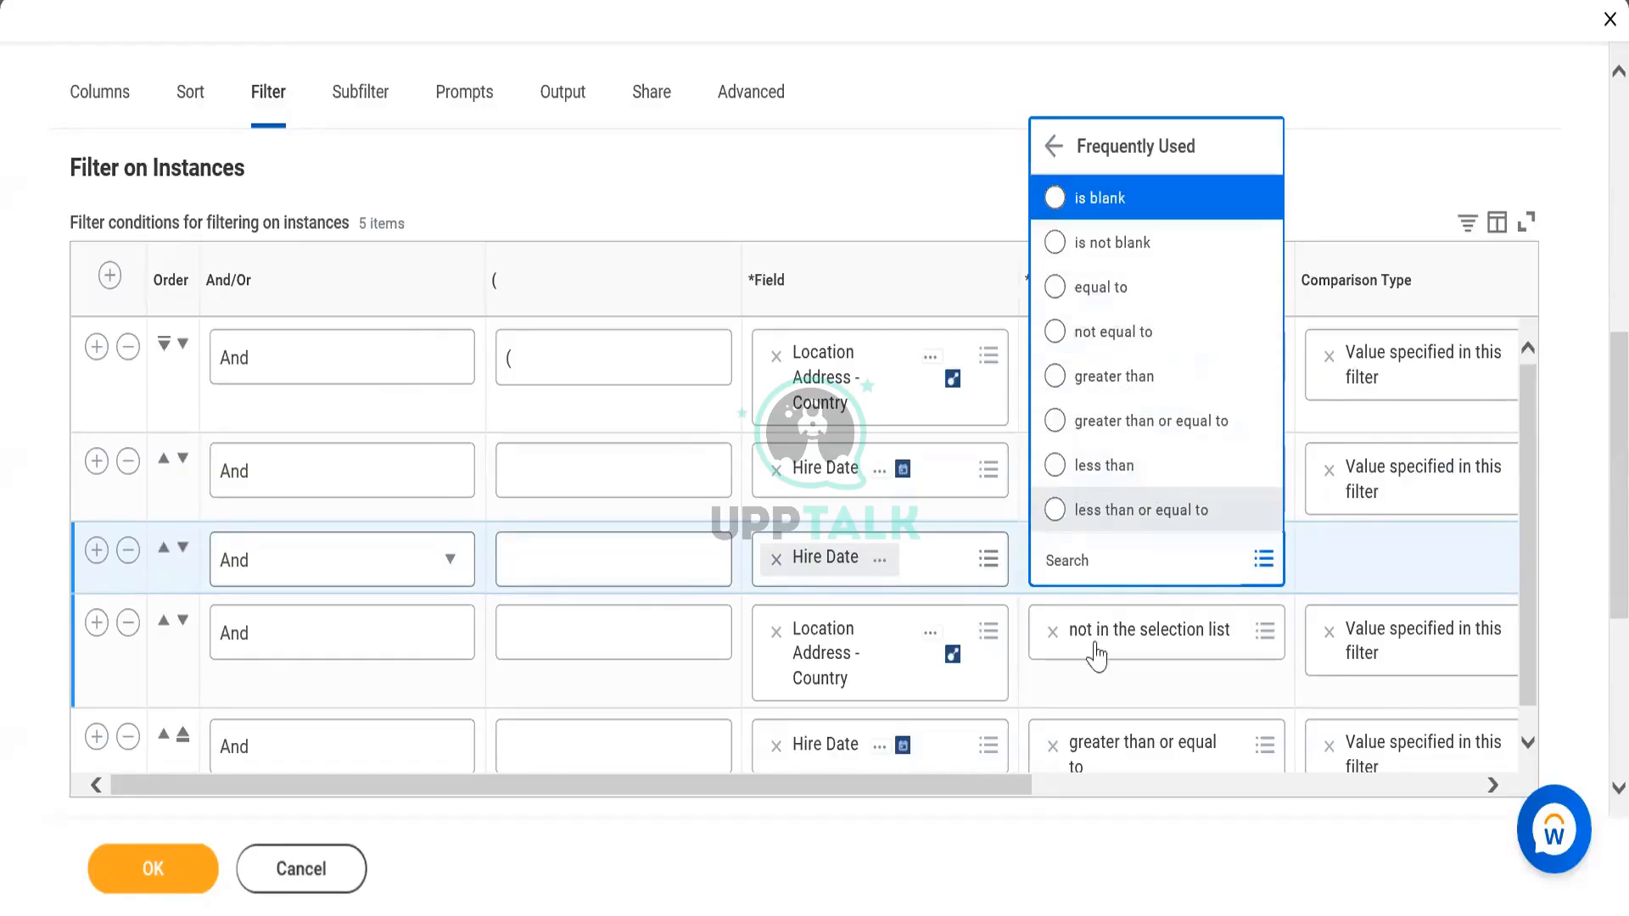
click(1145, 524)
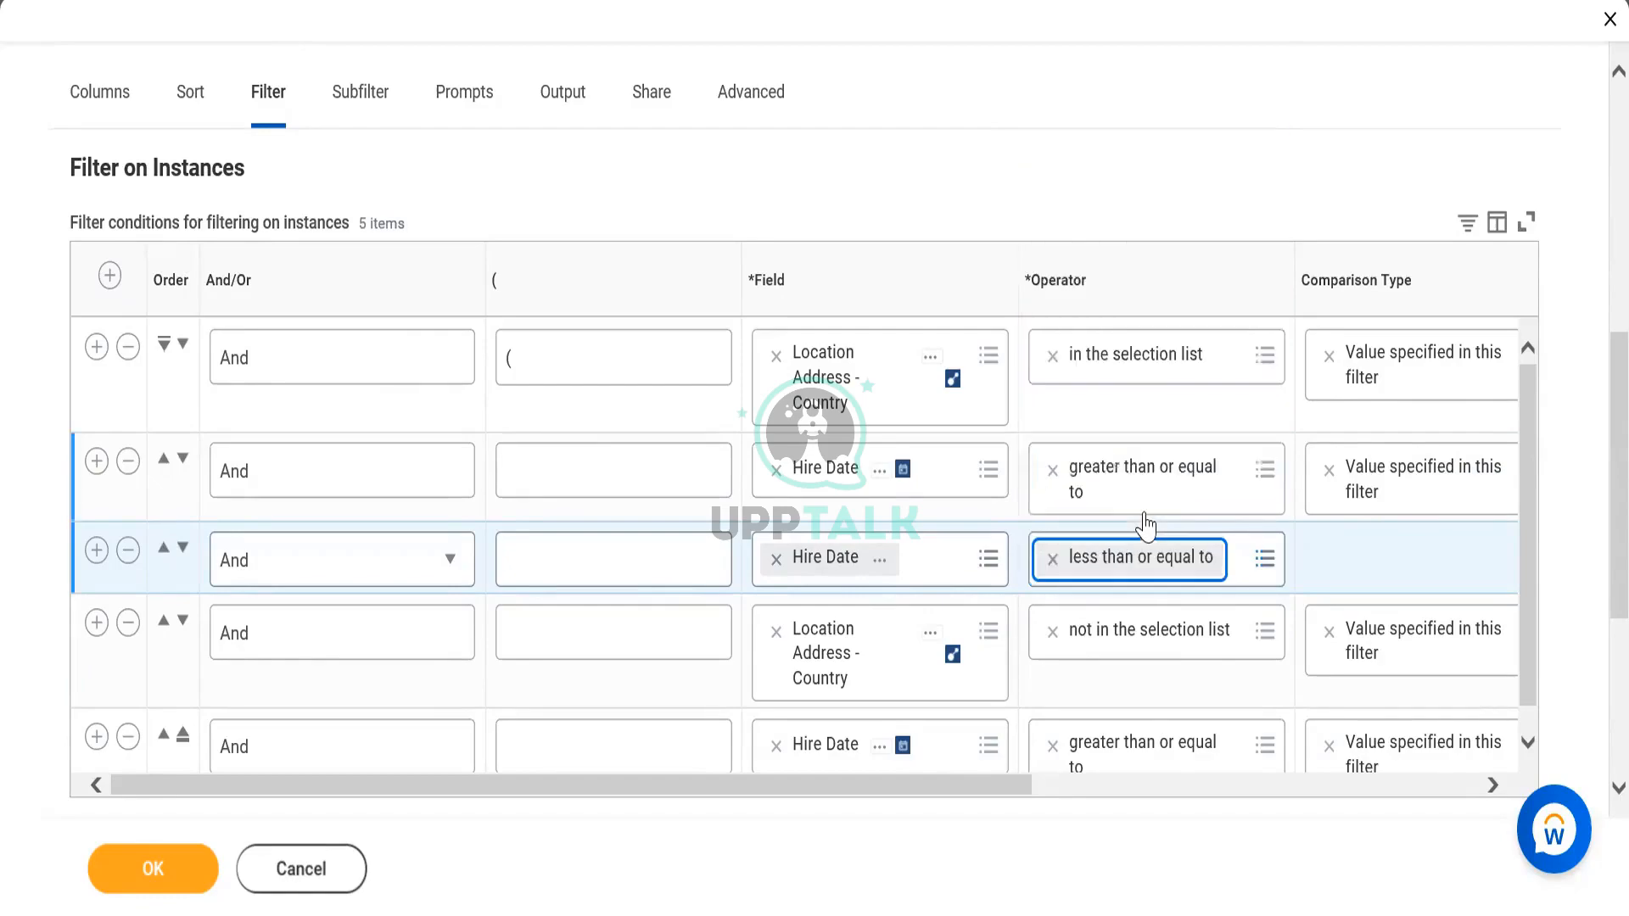
Step: Set the new Hire Date condition's comparison value to 01/01/2022
click(1125, 790)
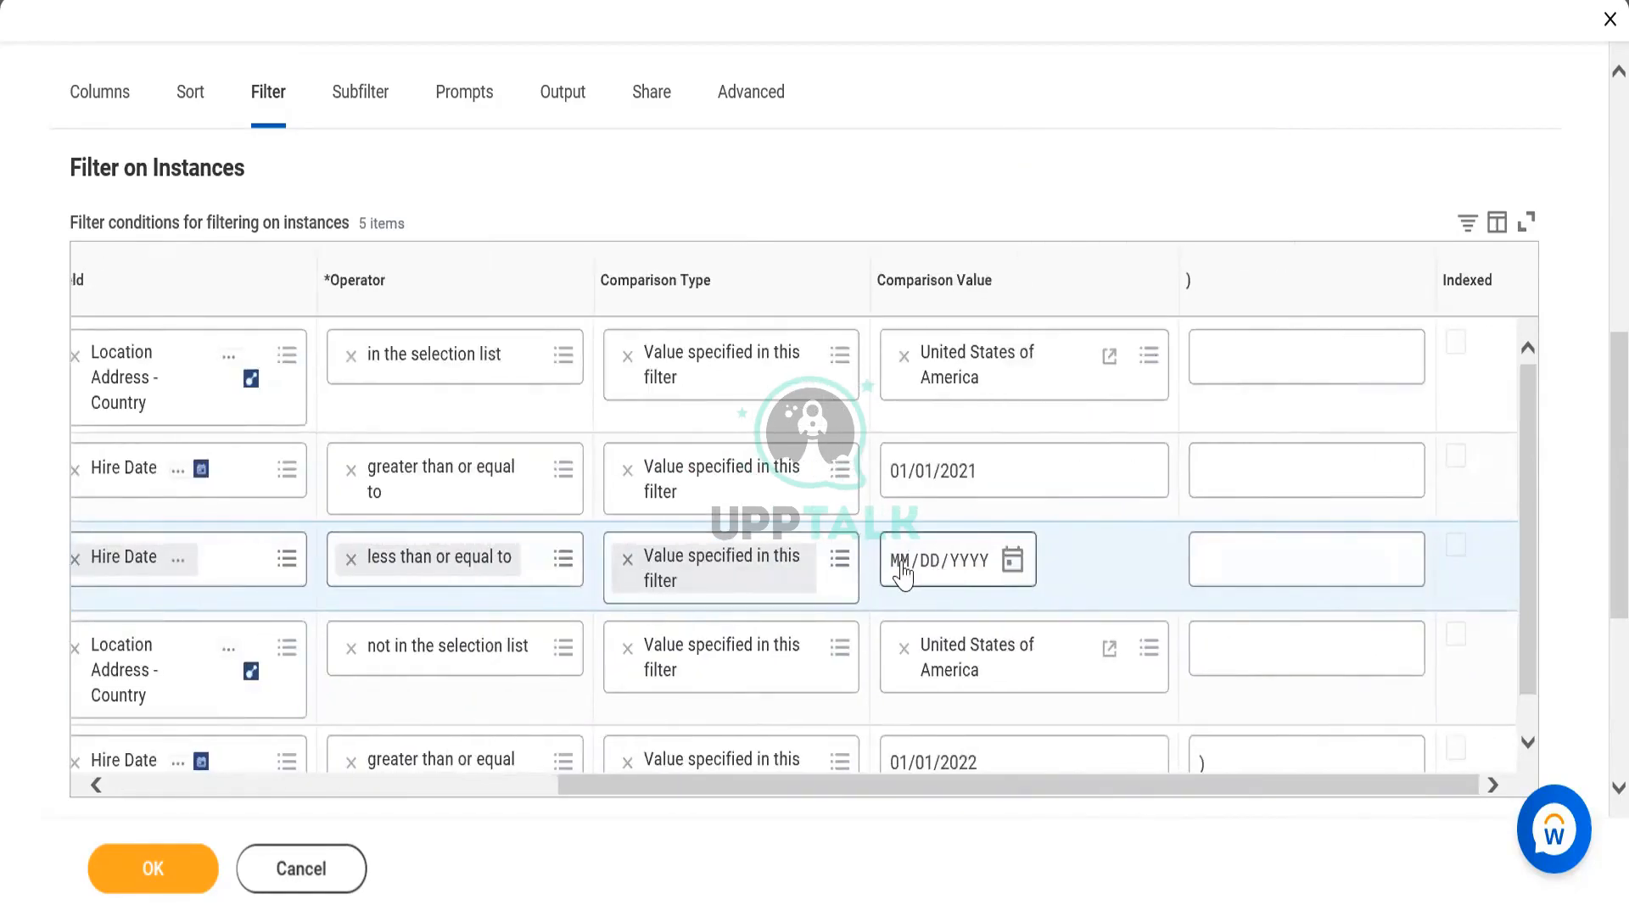
click(903, 577)
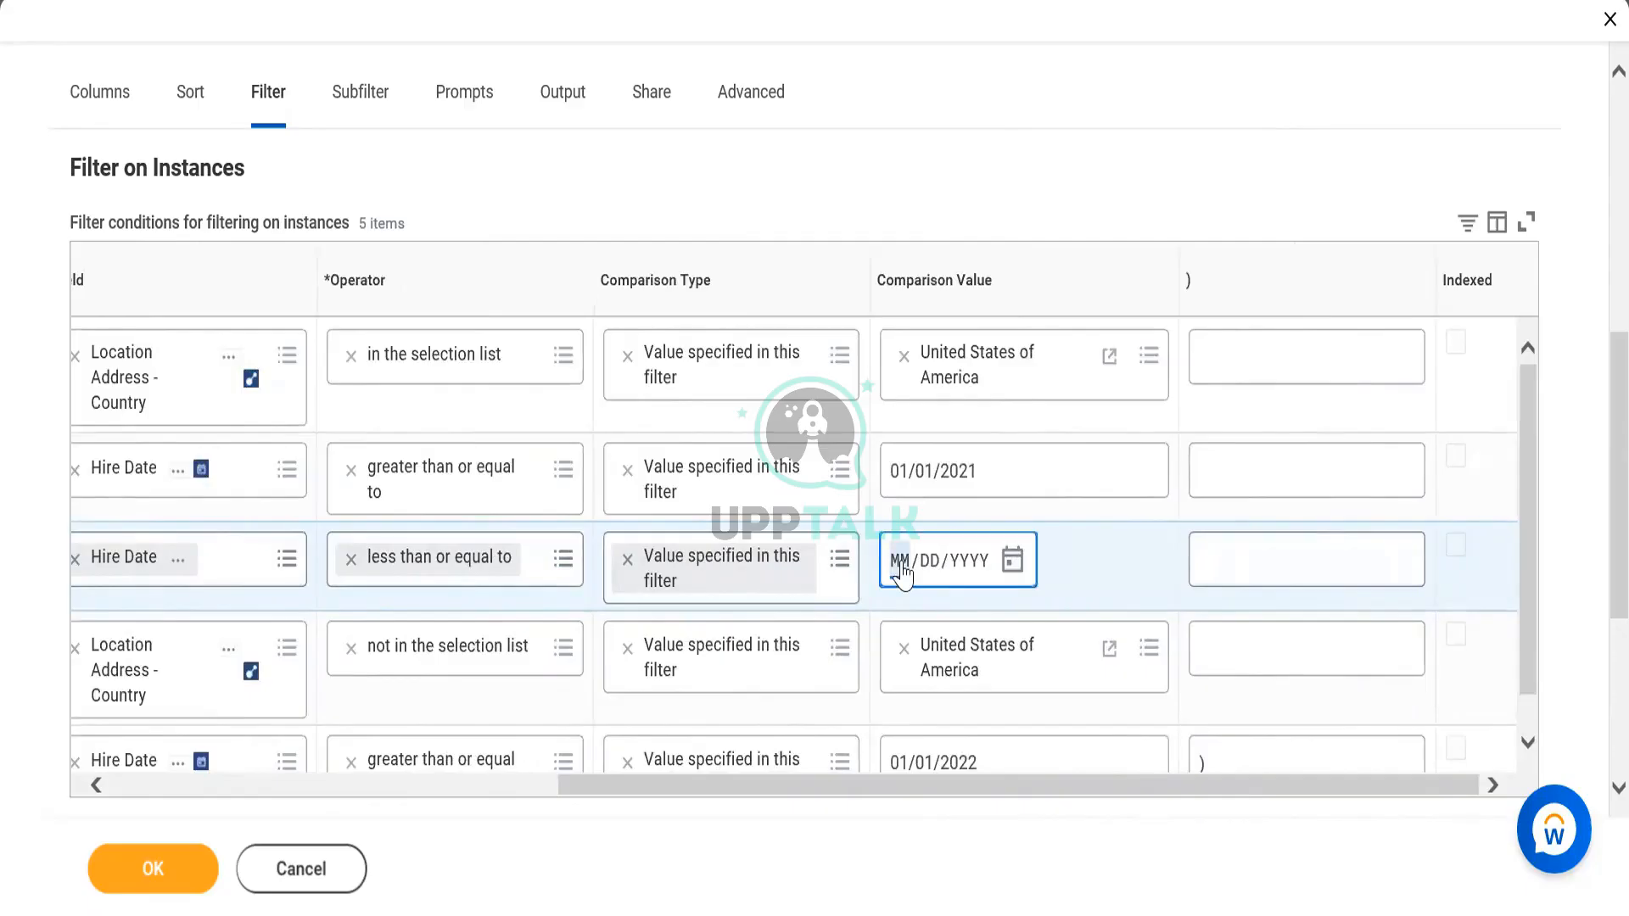
text(01/DD/YYYY)
click(930, 576)
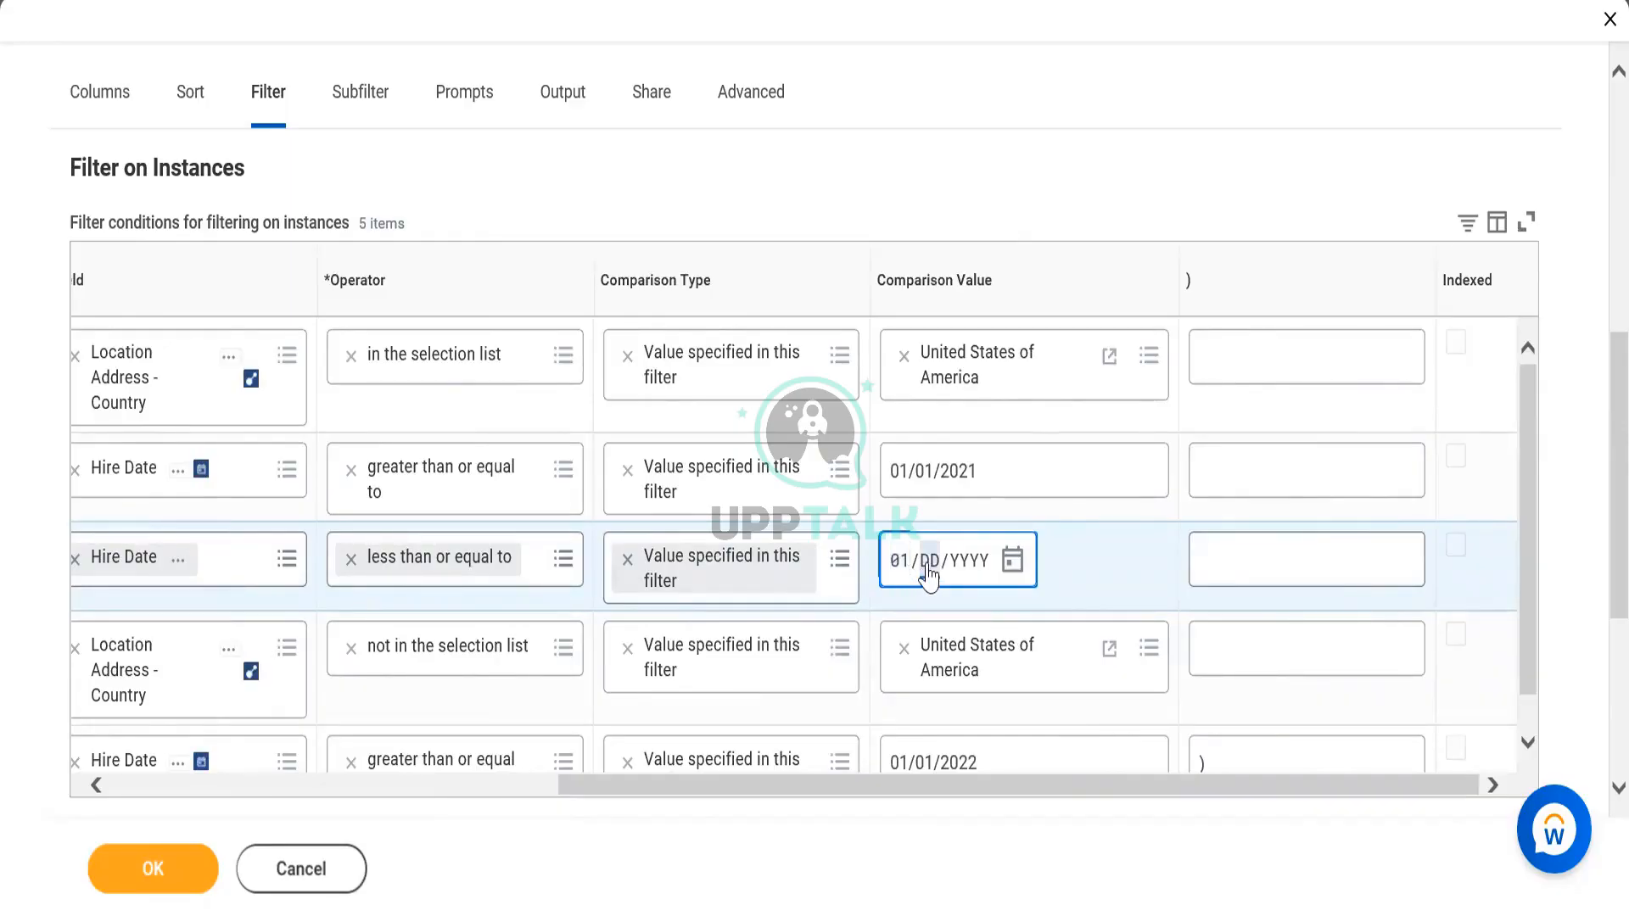
text(012022)
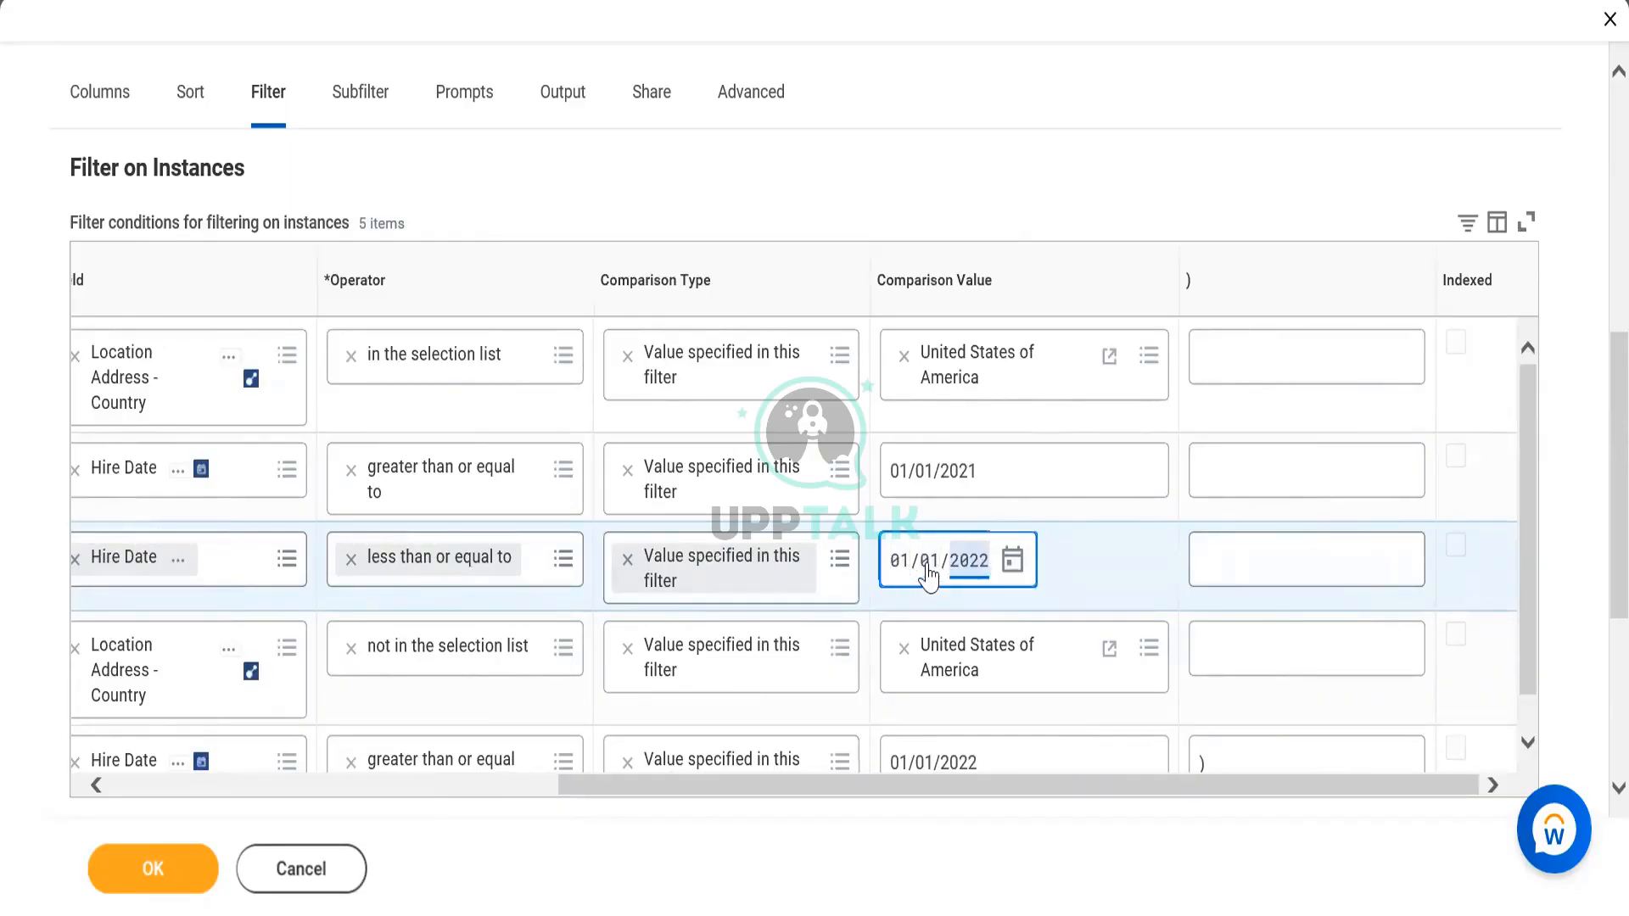
Step: Change the logical connector of the Country not in the selection list condition to Or
click(379, 793)
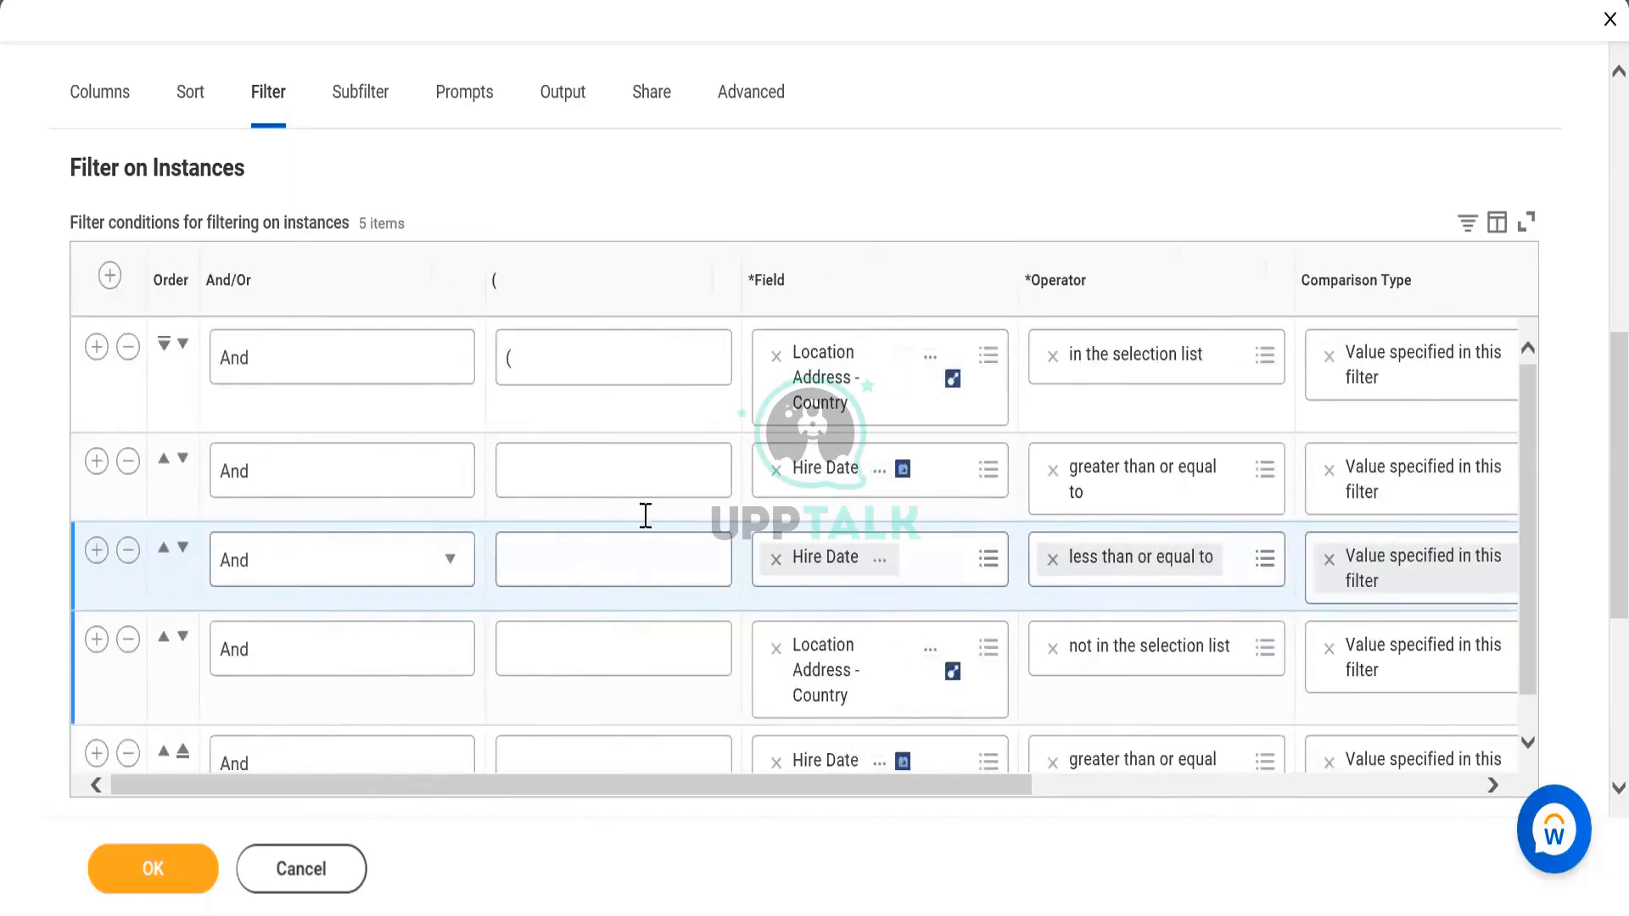
click(299, 660)
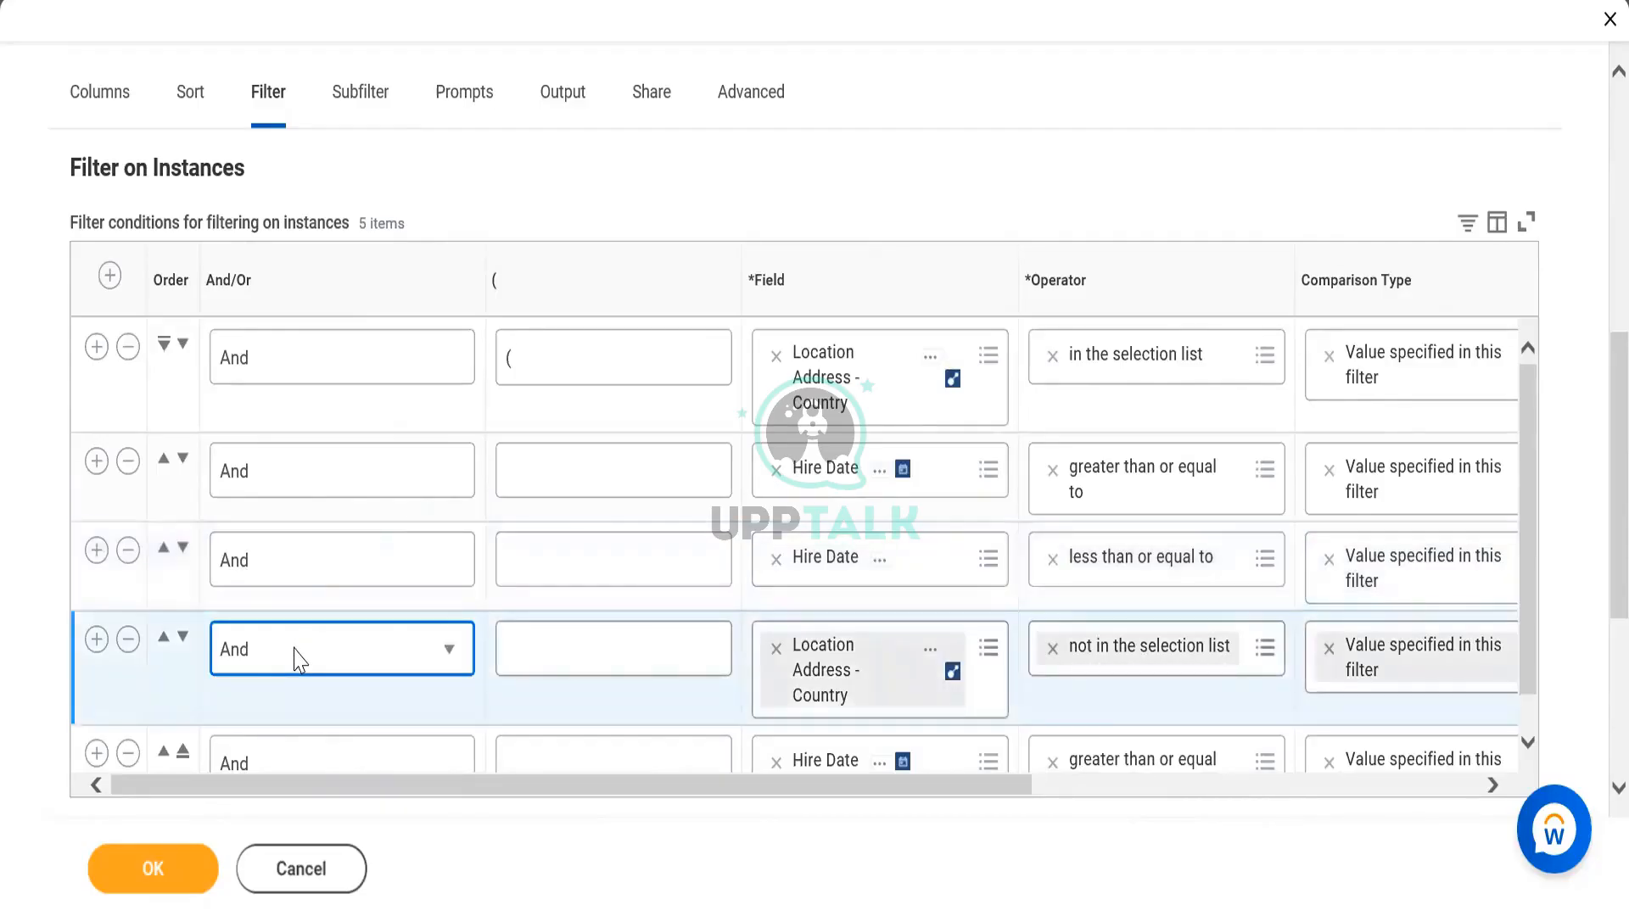
click(296, 660)
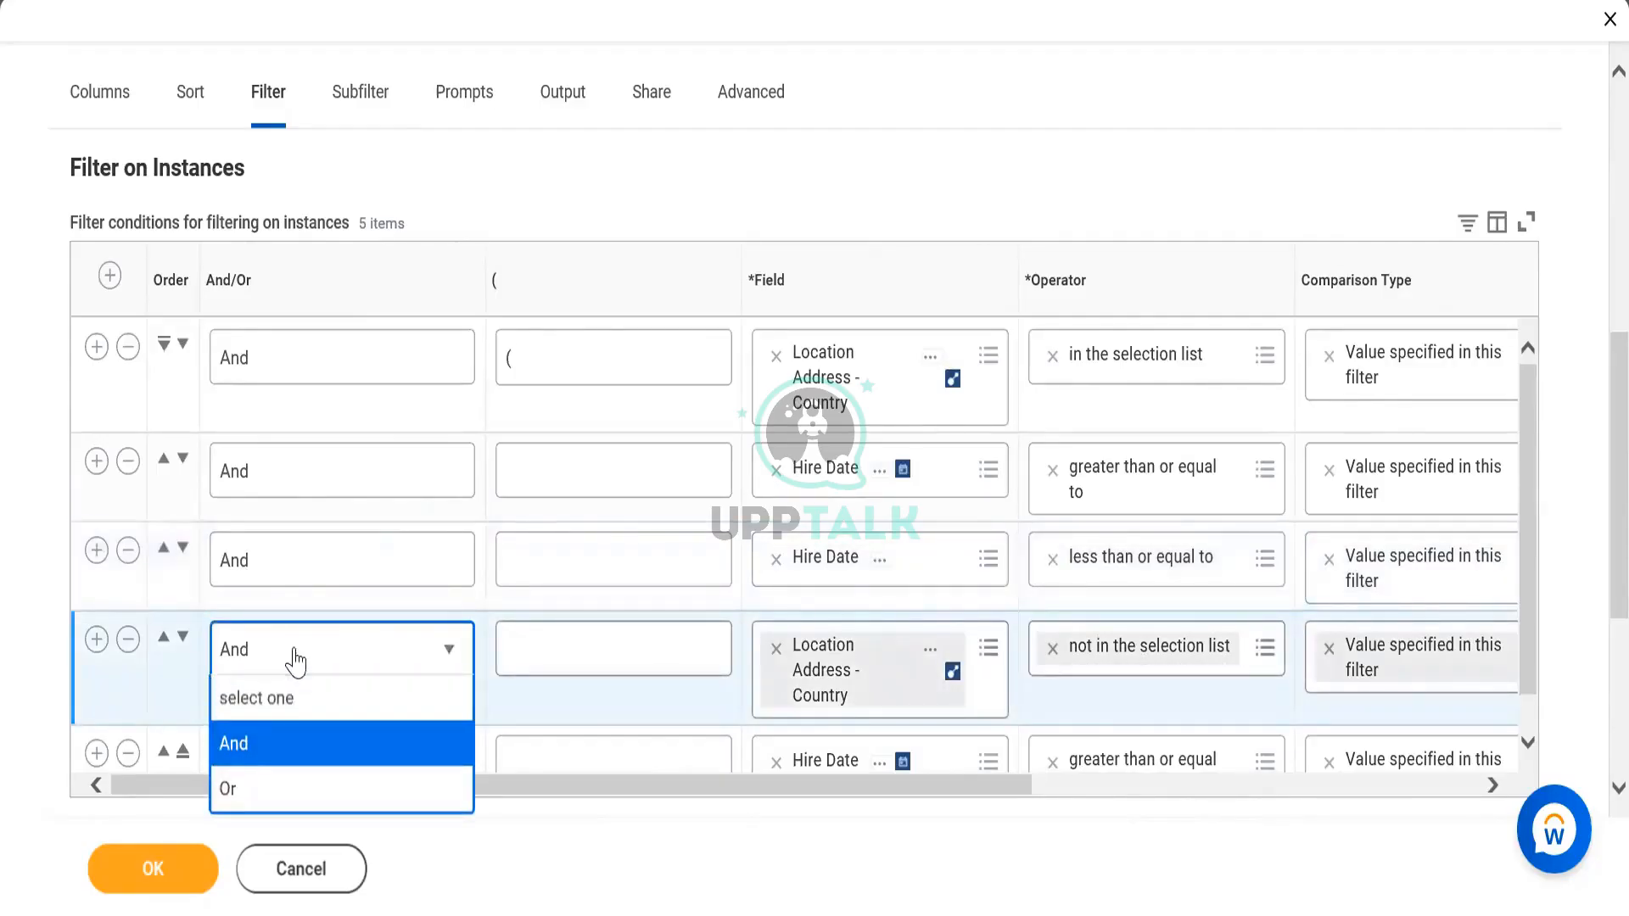
click(237, 797)
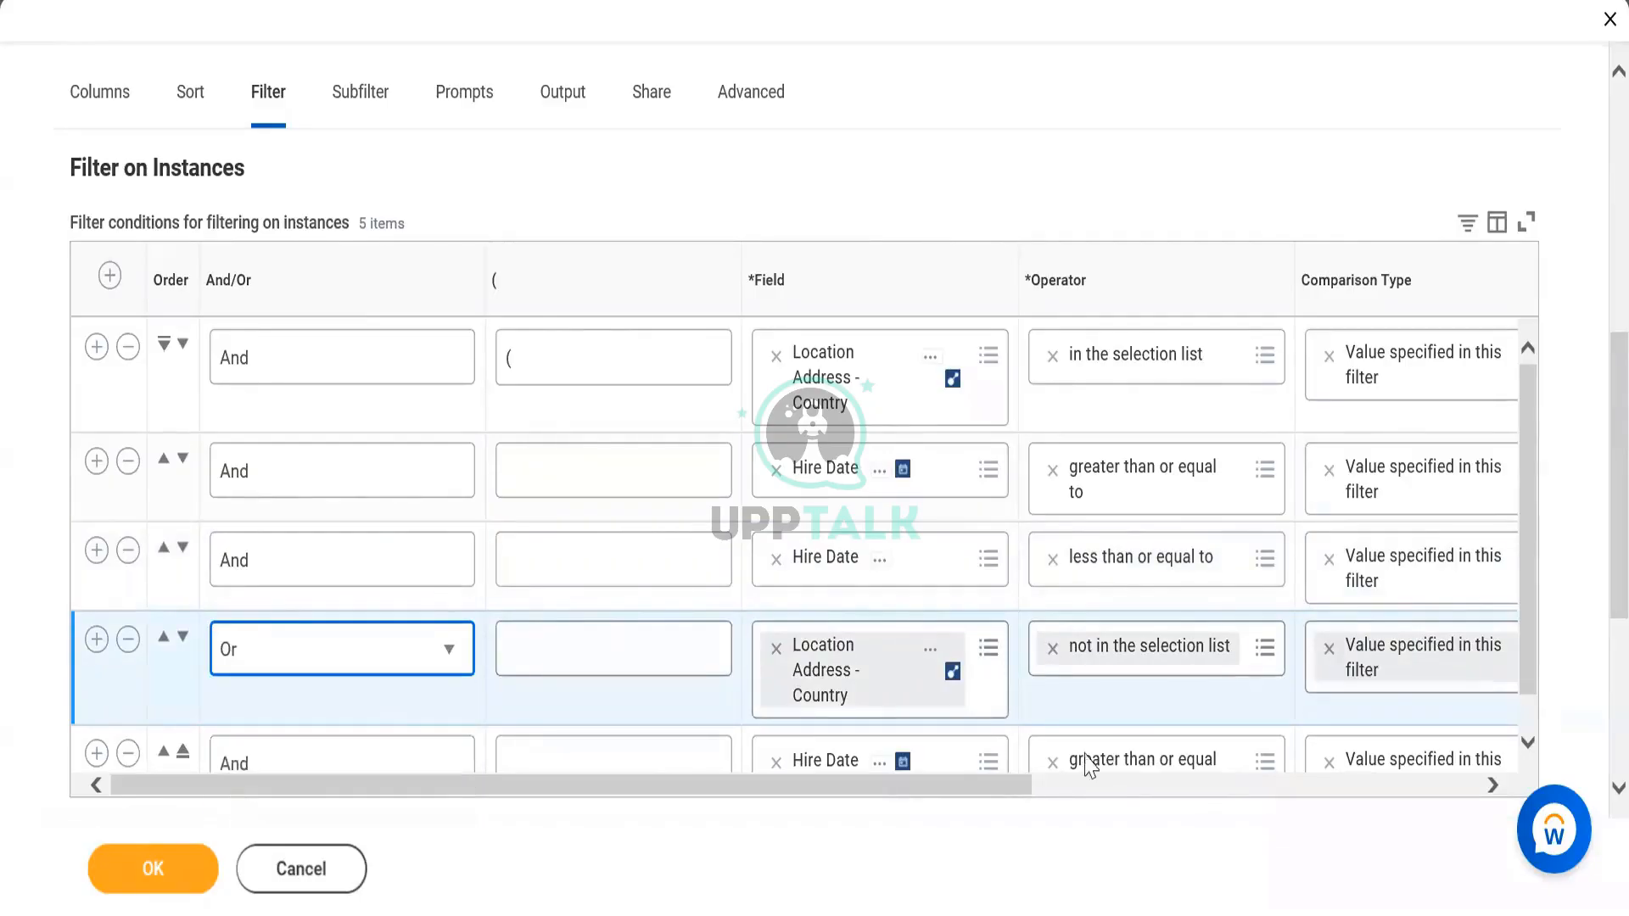
Step: Add a closing parenthesis to the less than or equal to Hire Date condition and an opening parenthesis to the Country not in the selection list condition
click(1270, 790)
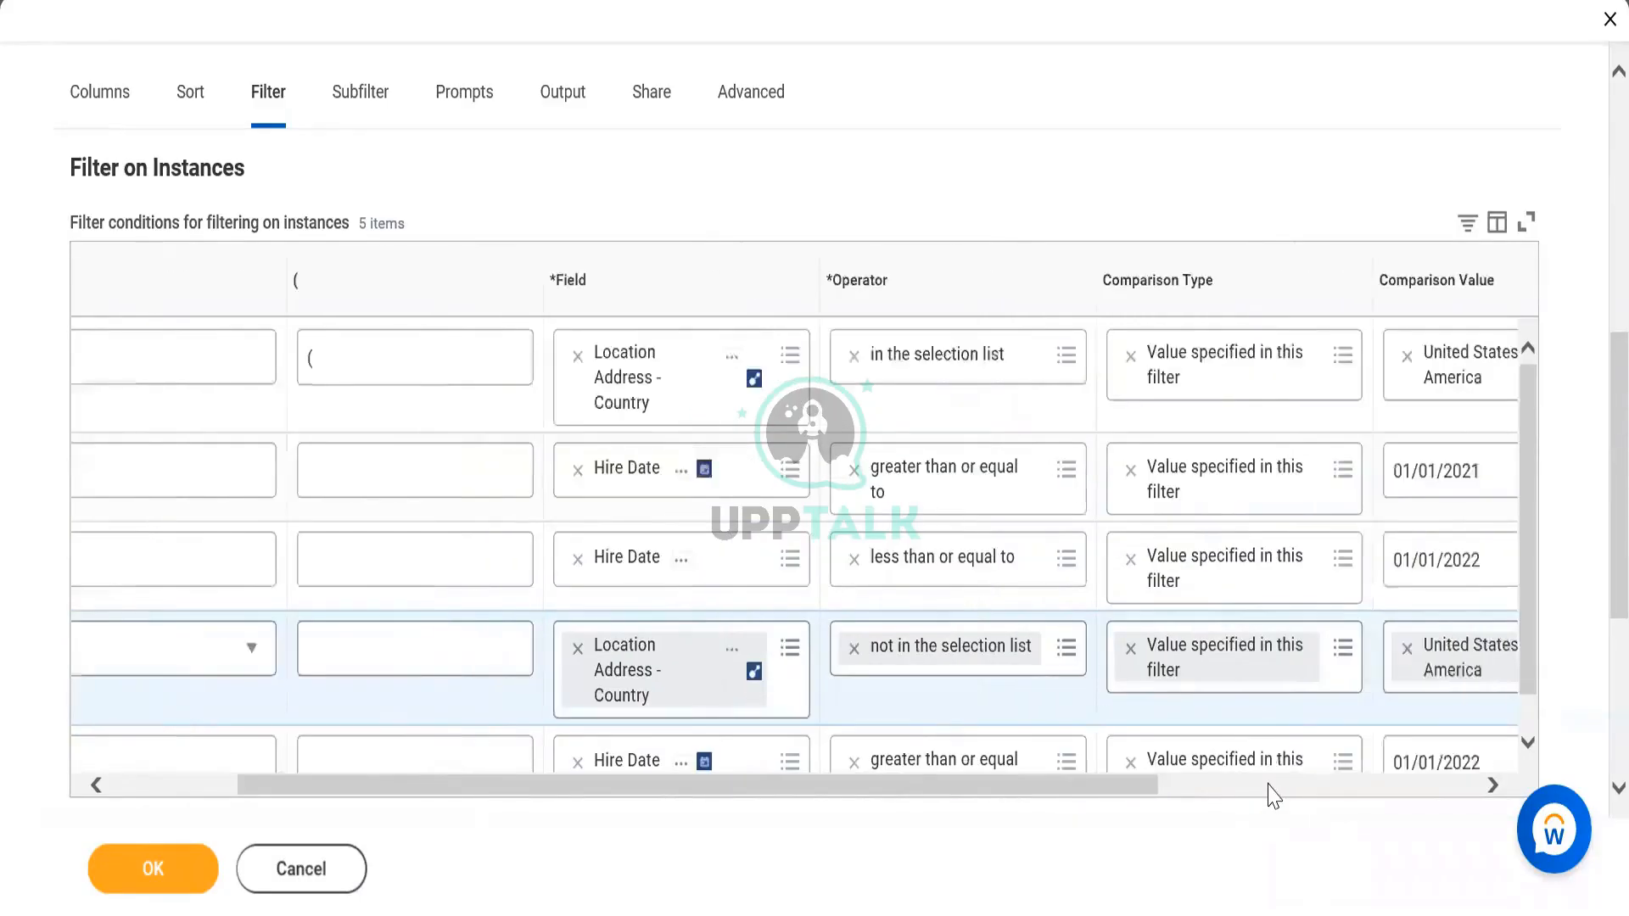
click(1241, 569)
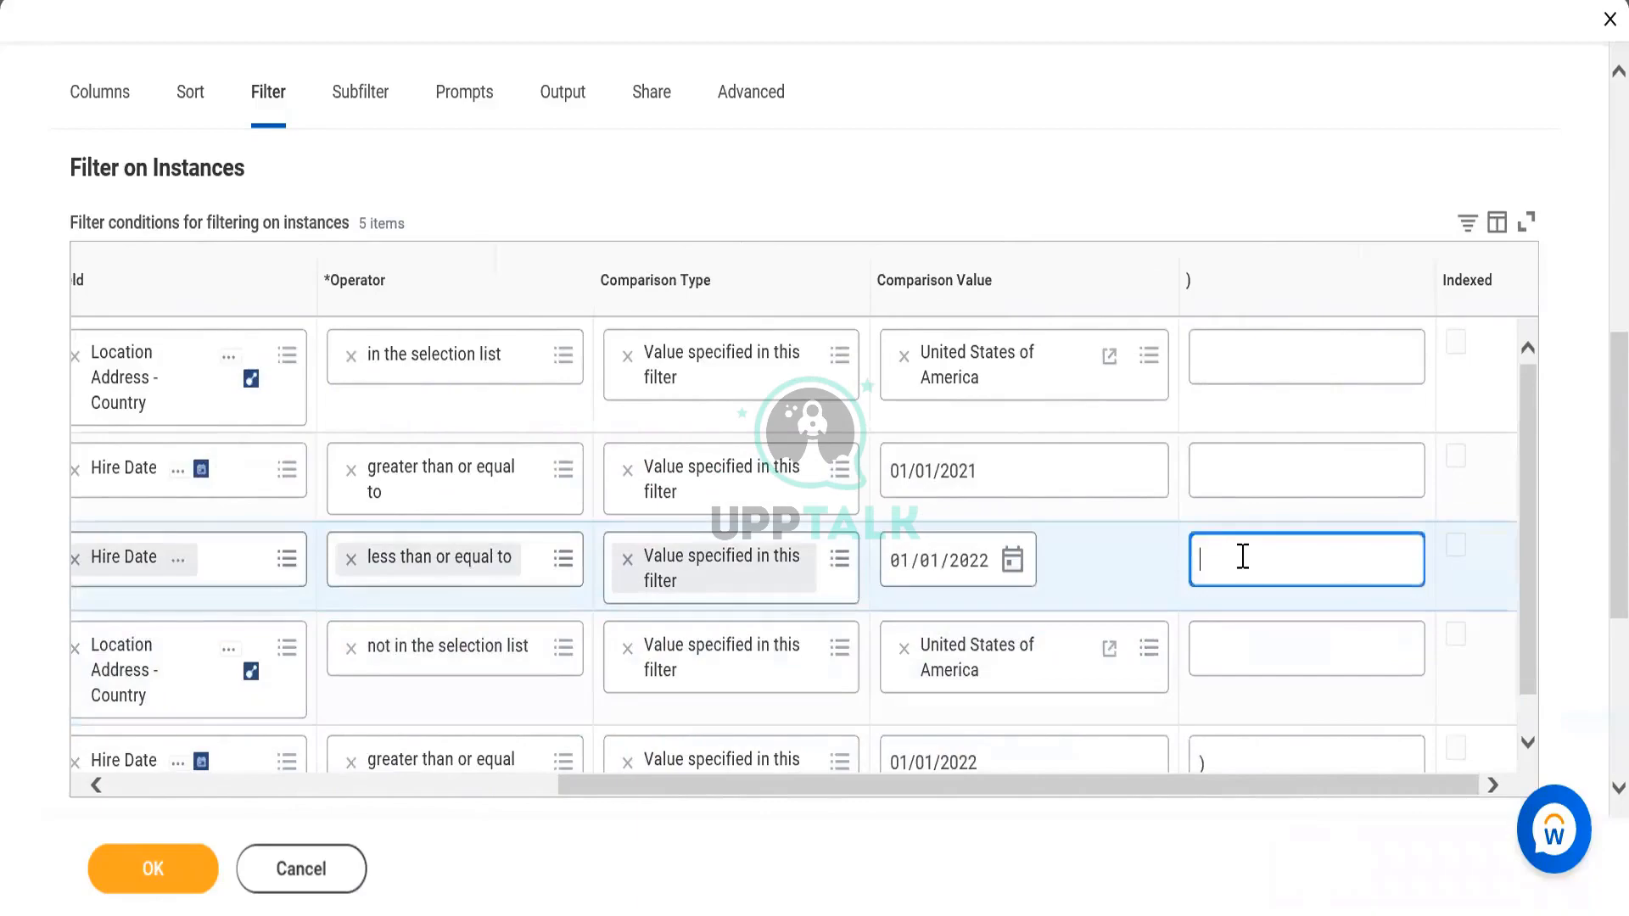
text())
click(428, 785)
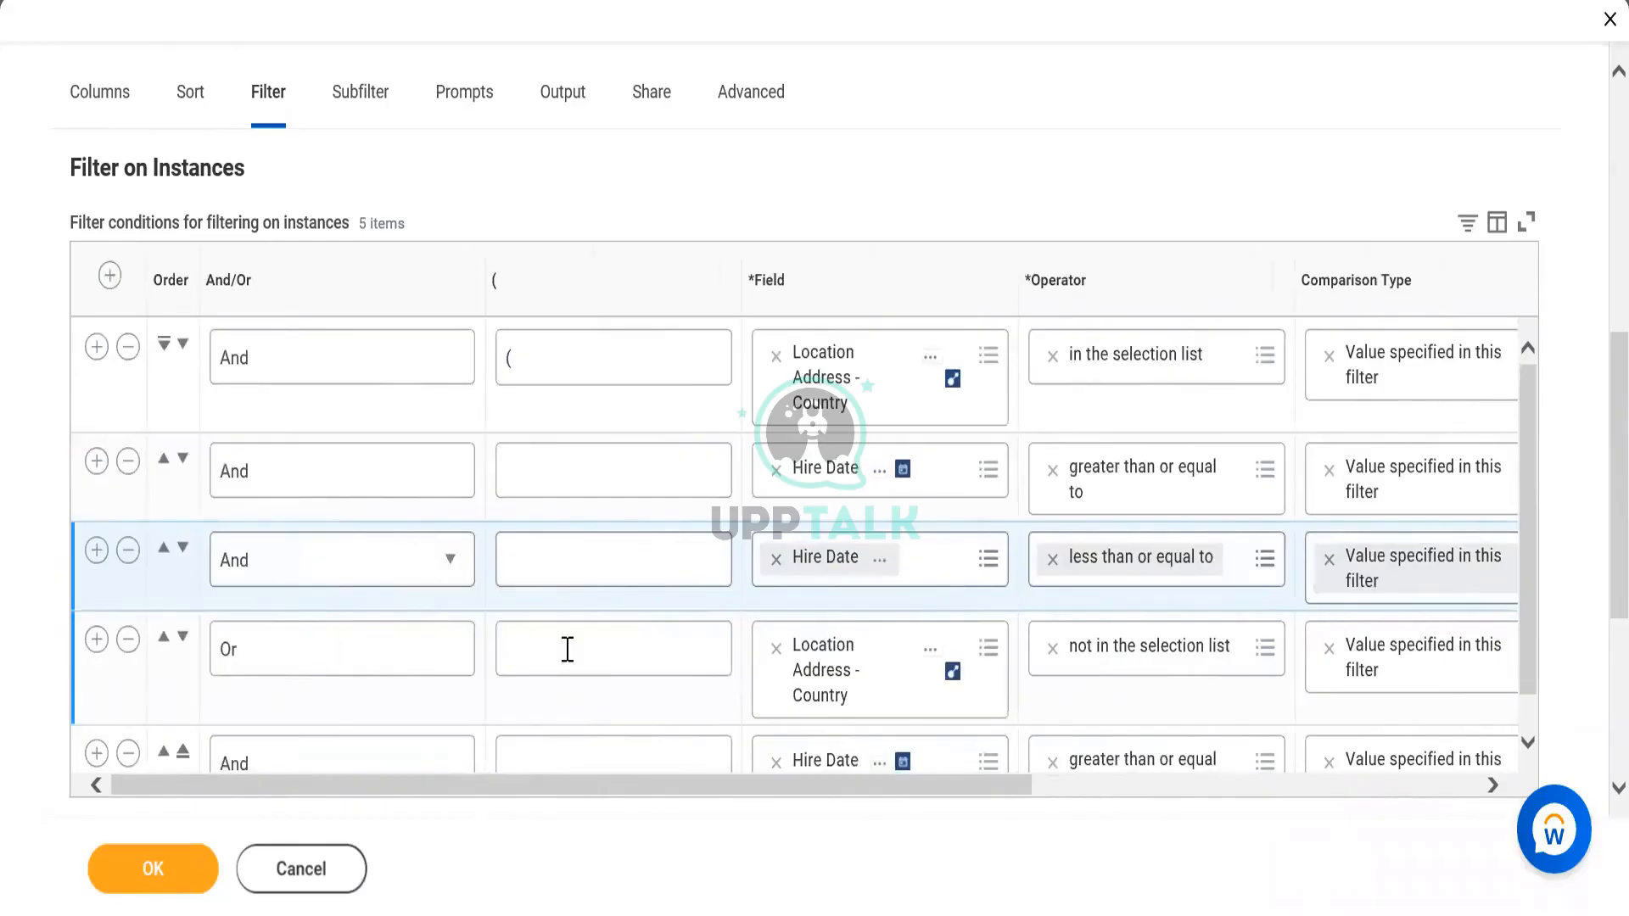
click(568, 649)
text(()
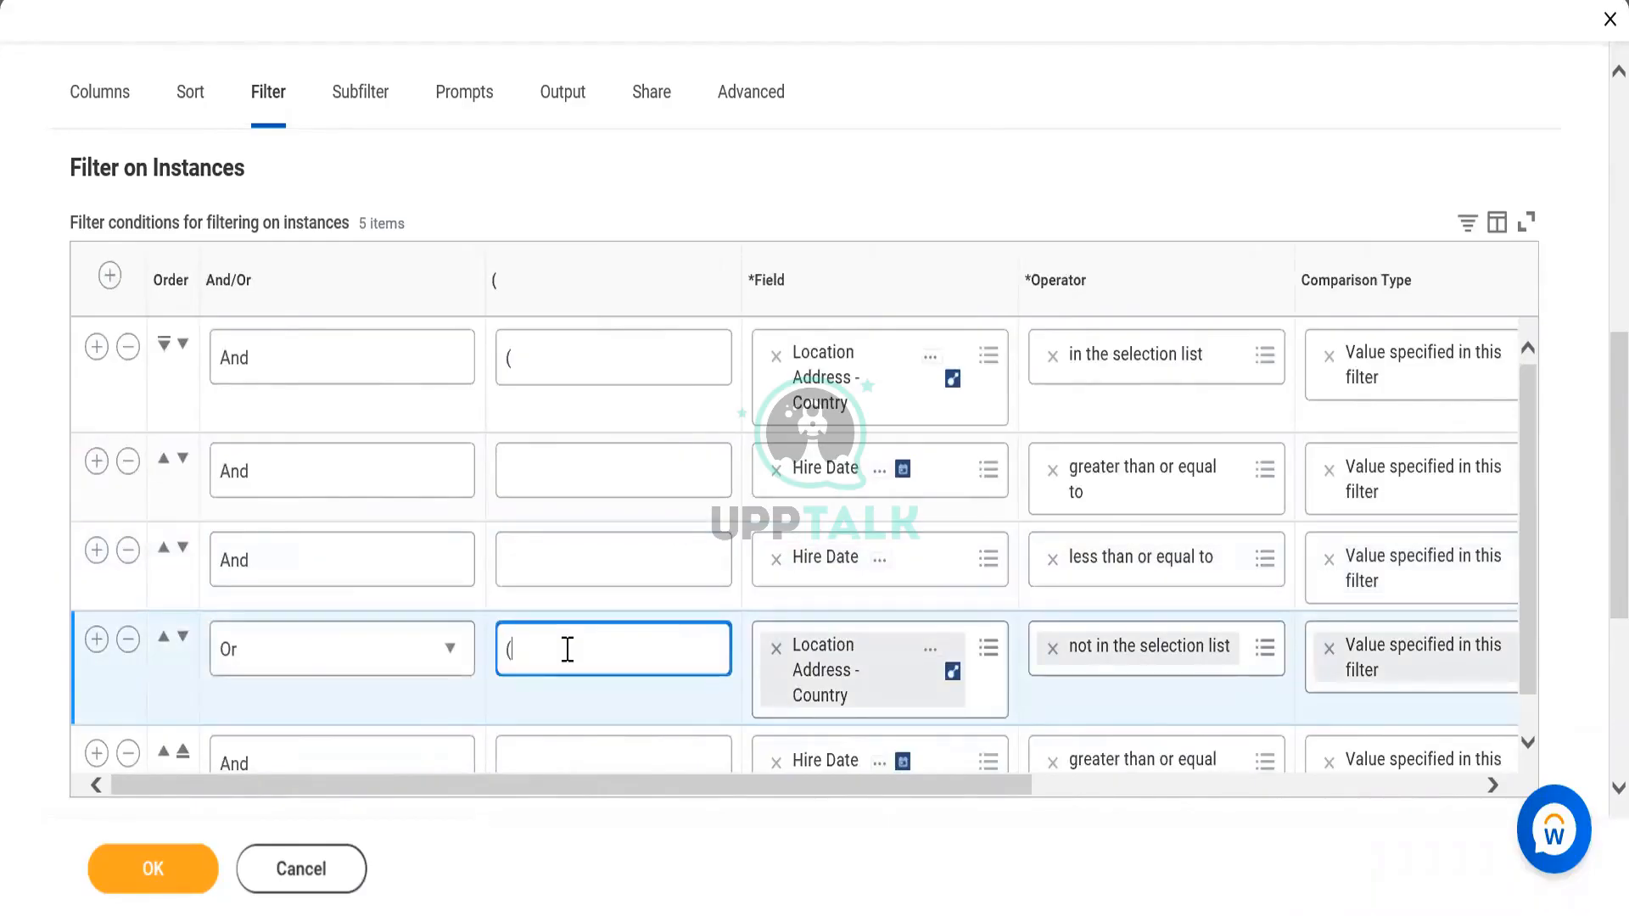
Step: Check the parentheses in the instance filters, then save the report definition and run the report
click(1246, 789)
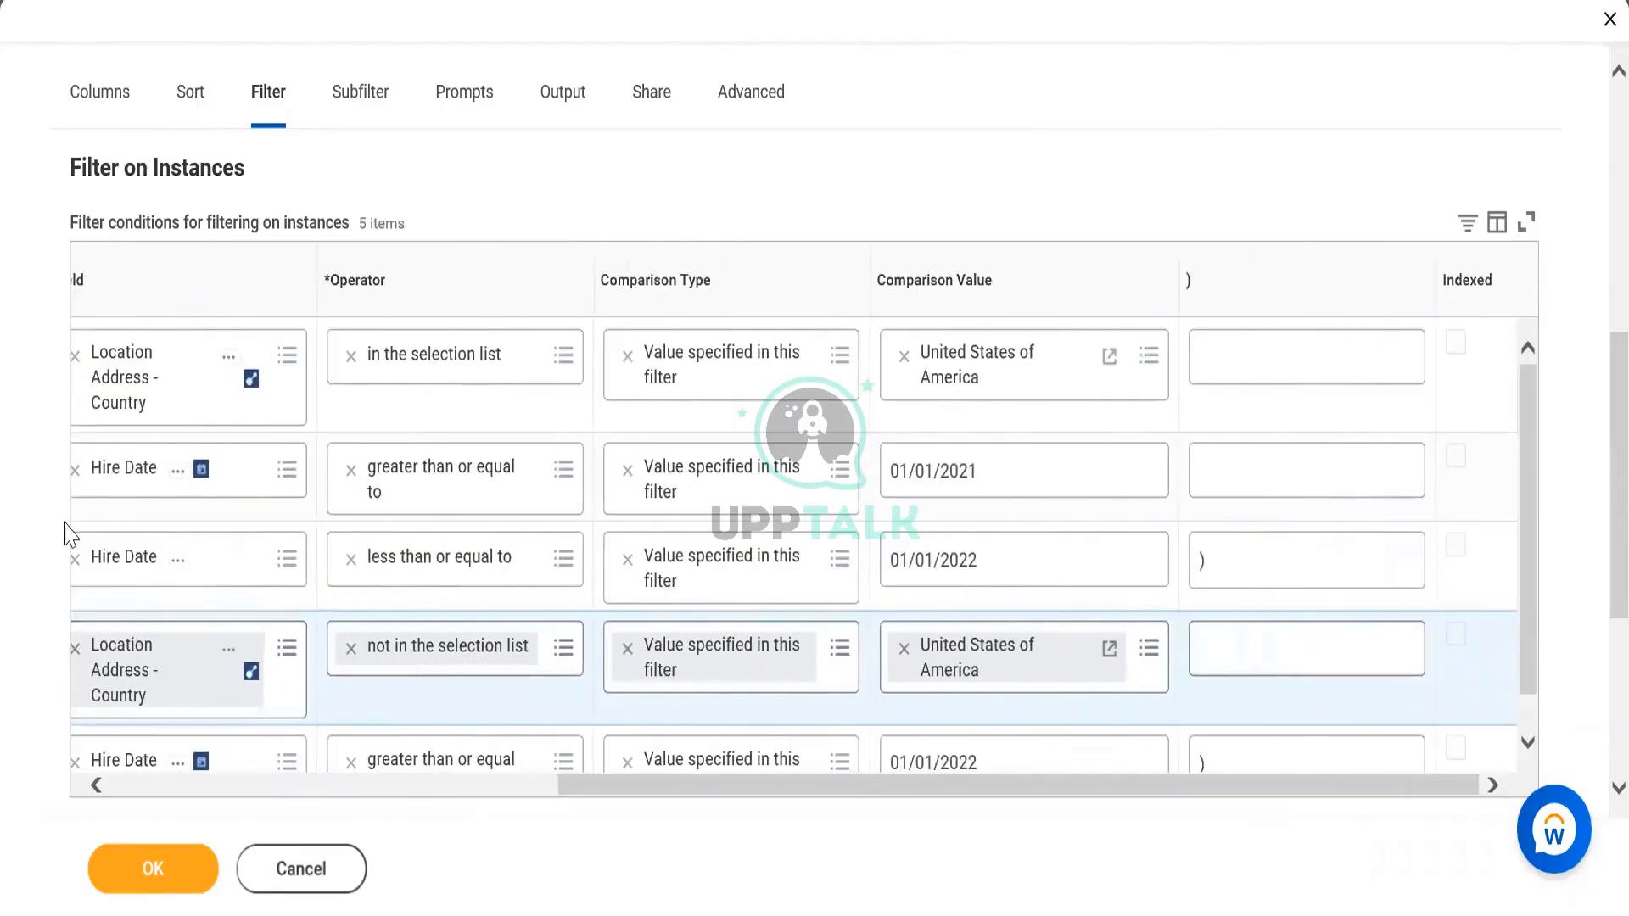
click(364, 787)
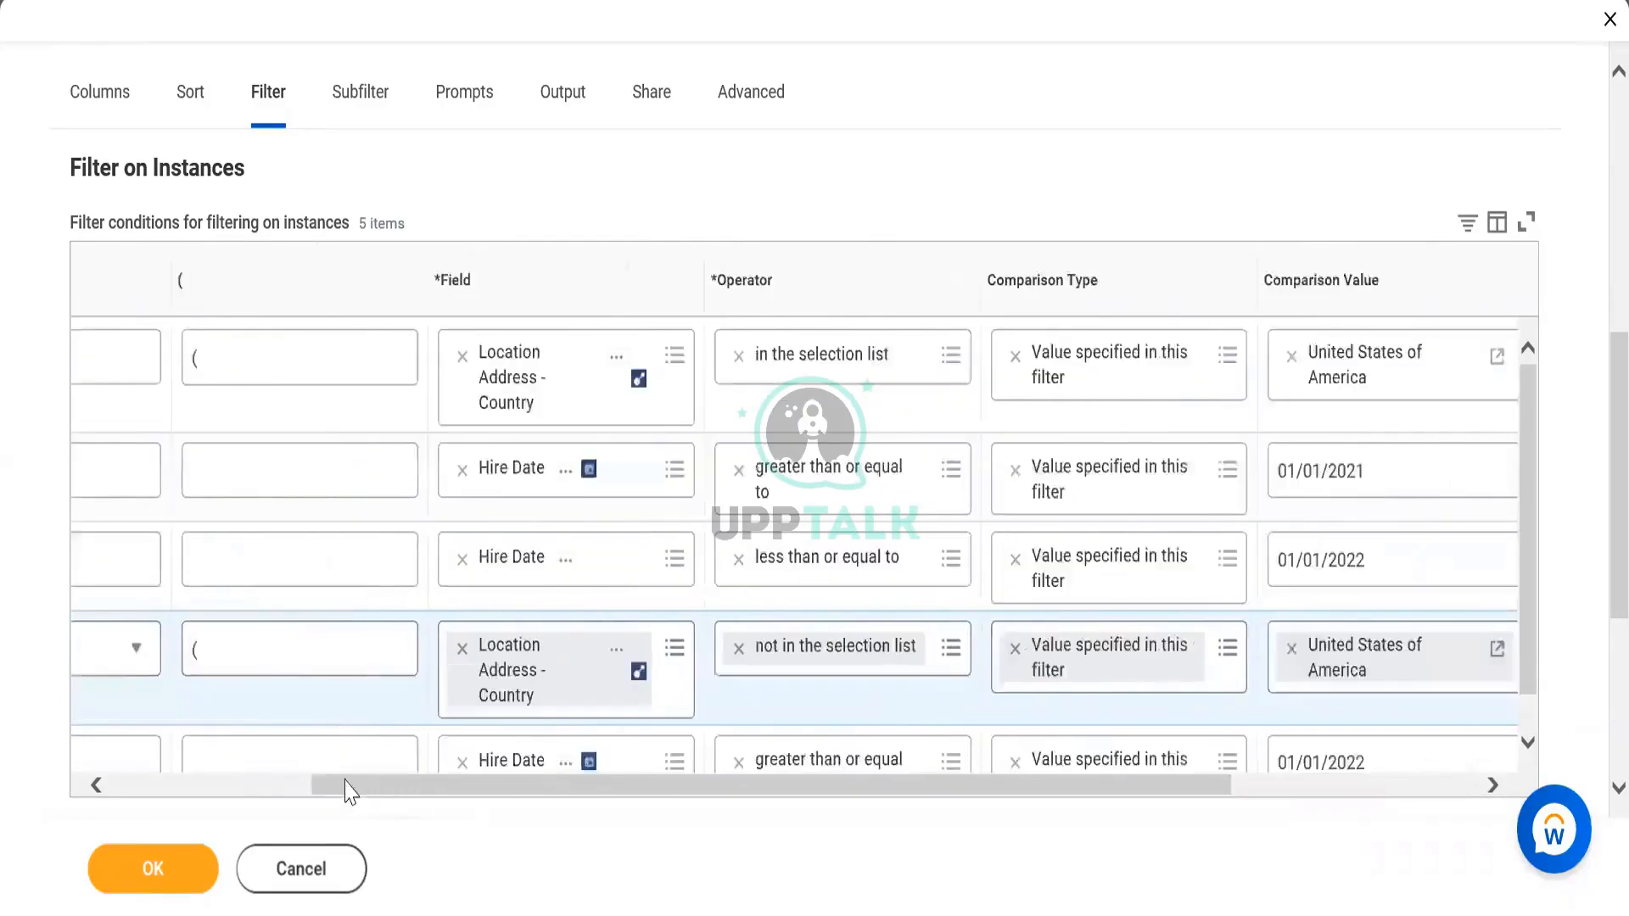
click(134, 874)
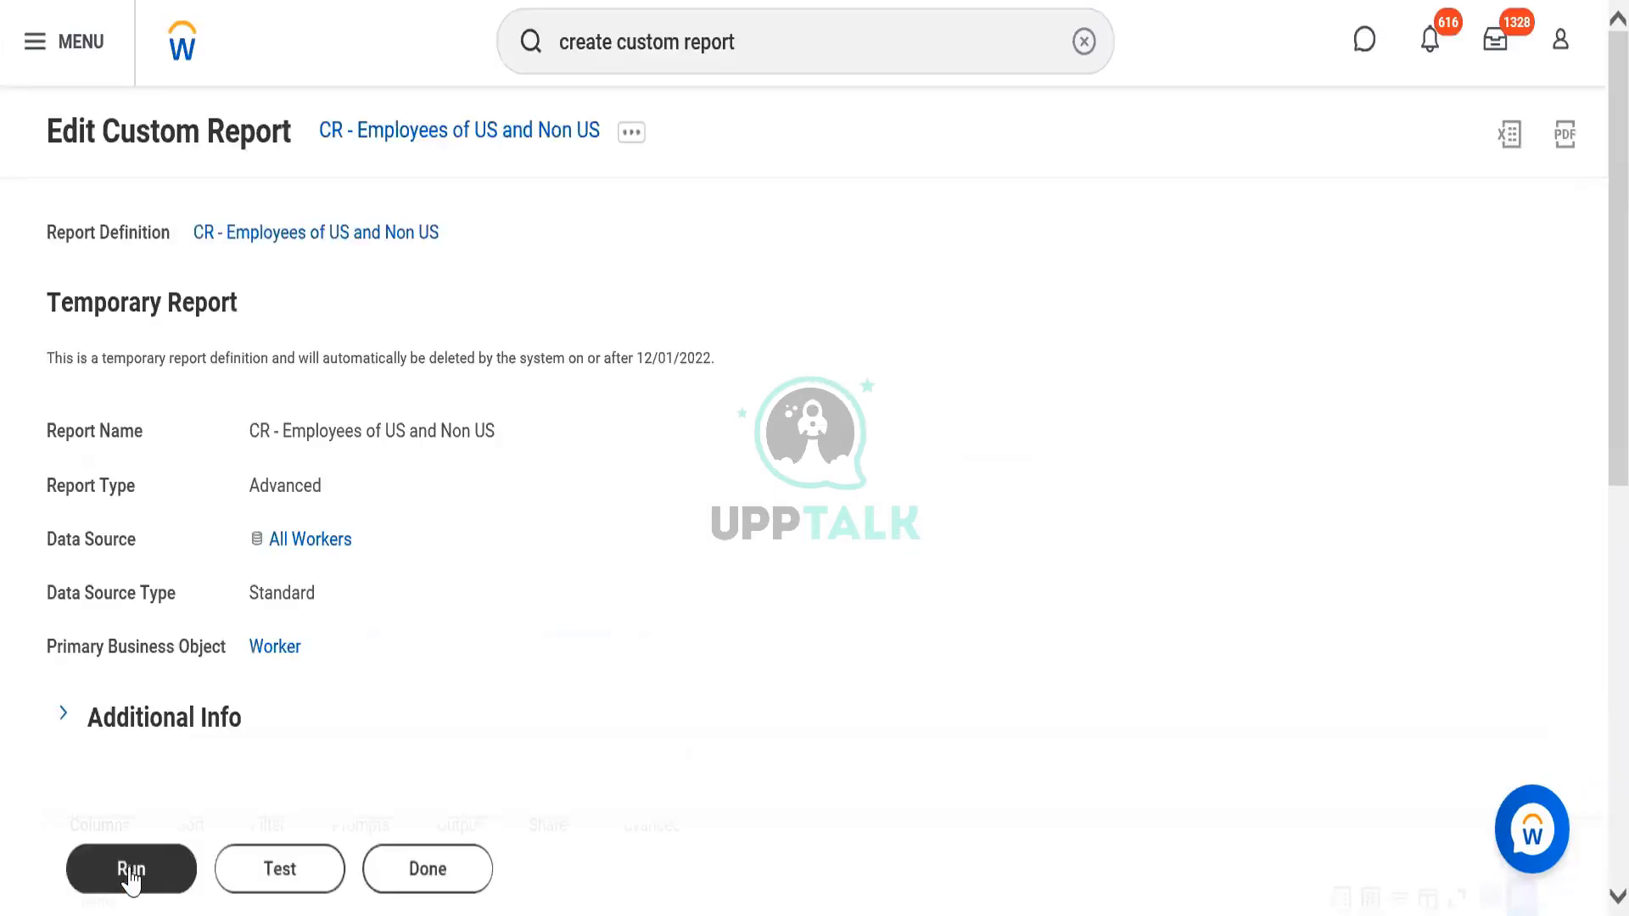
click(131, 871)
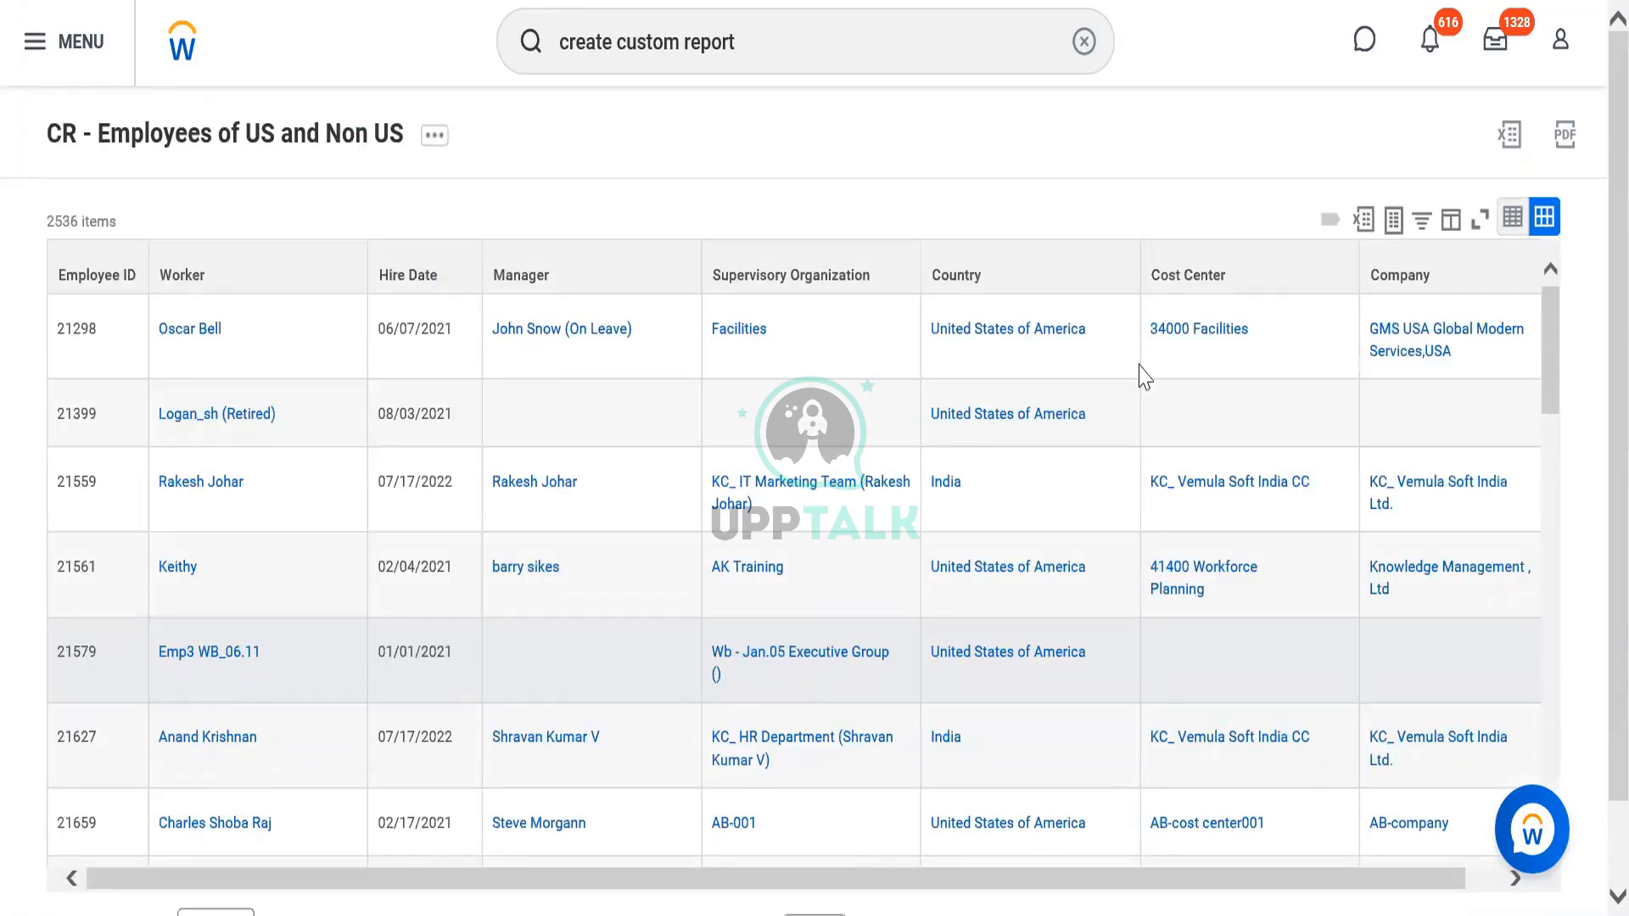
Step: Filter the report results to rows where Country is United States of America
click(1044, 280)
click(1017, 607)
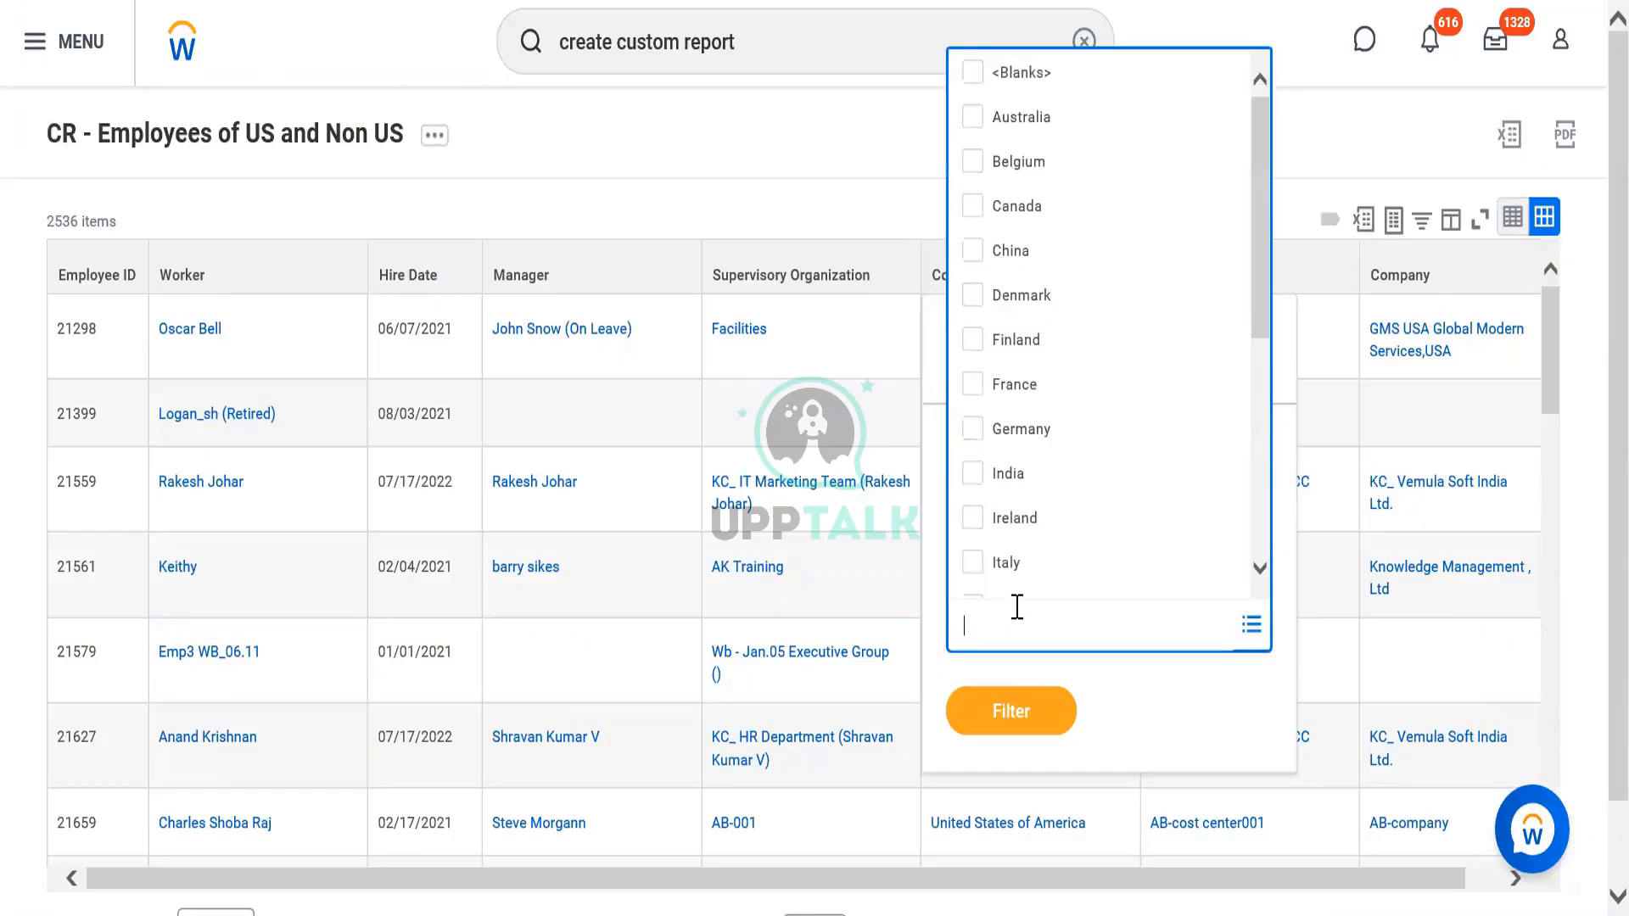
text(uniun)
key(BackSpace)
key(BackSpace)
text(ted)
click(1055, 581)
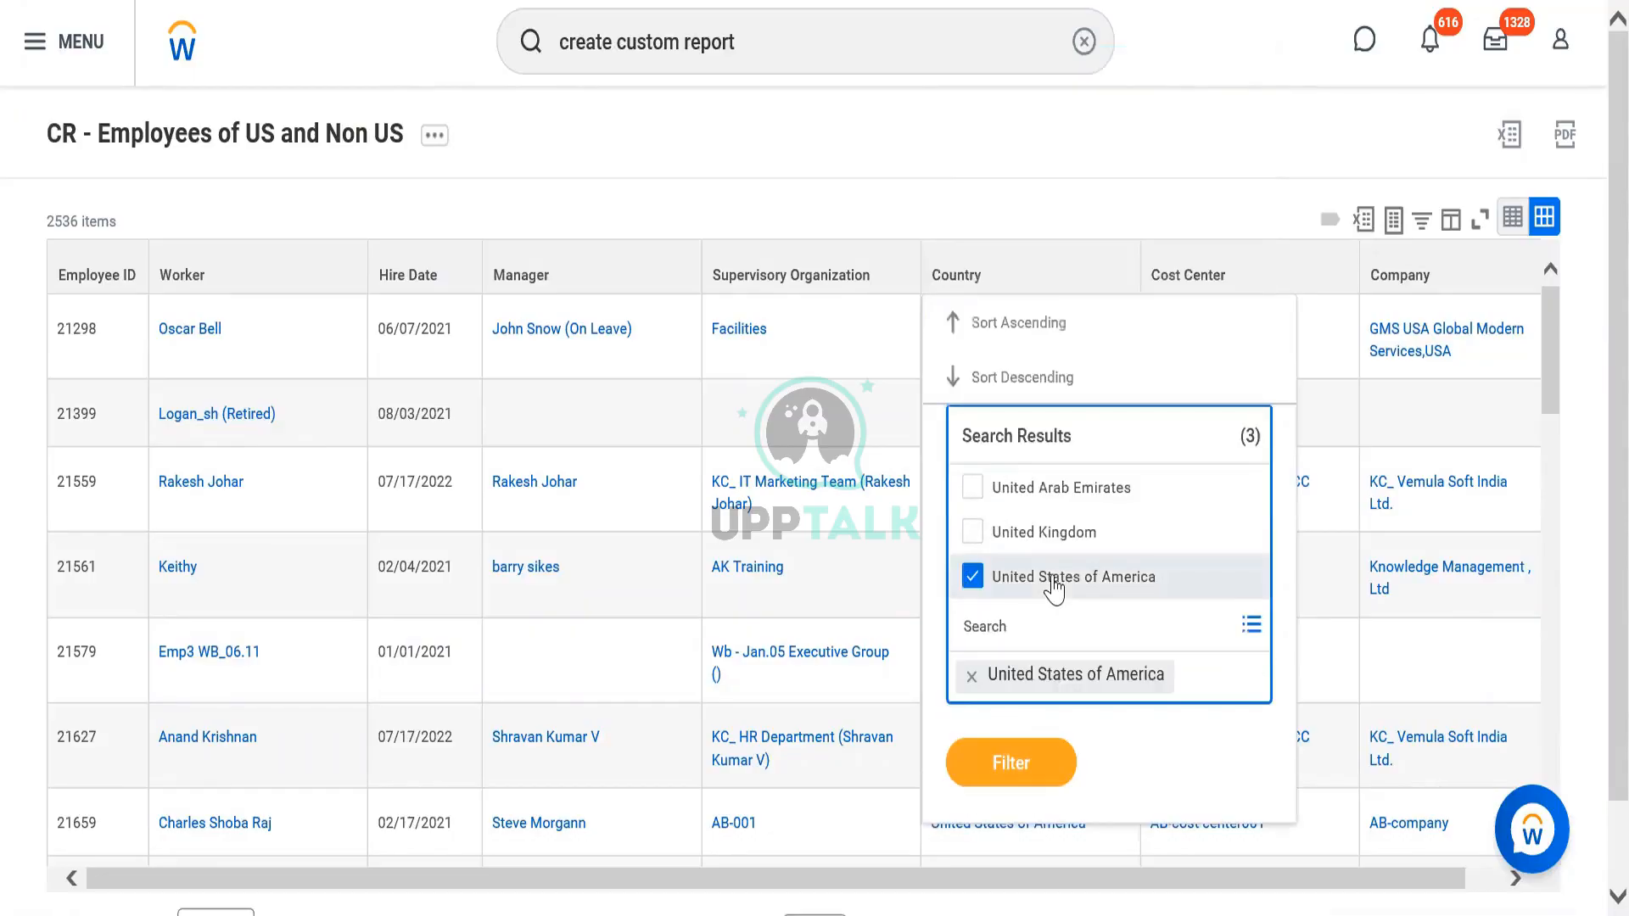
click(1010, 714)
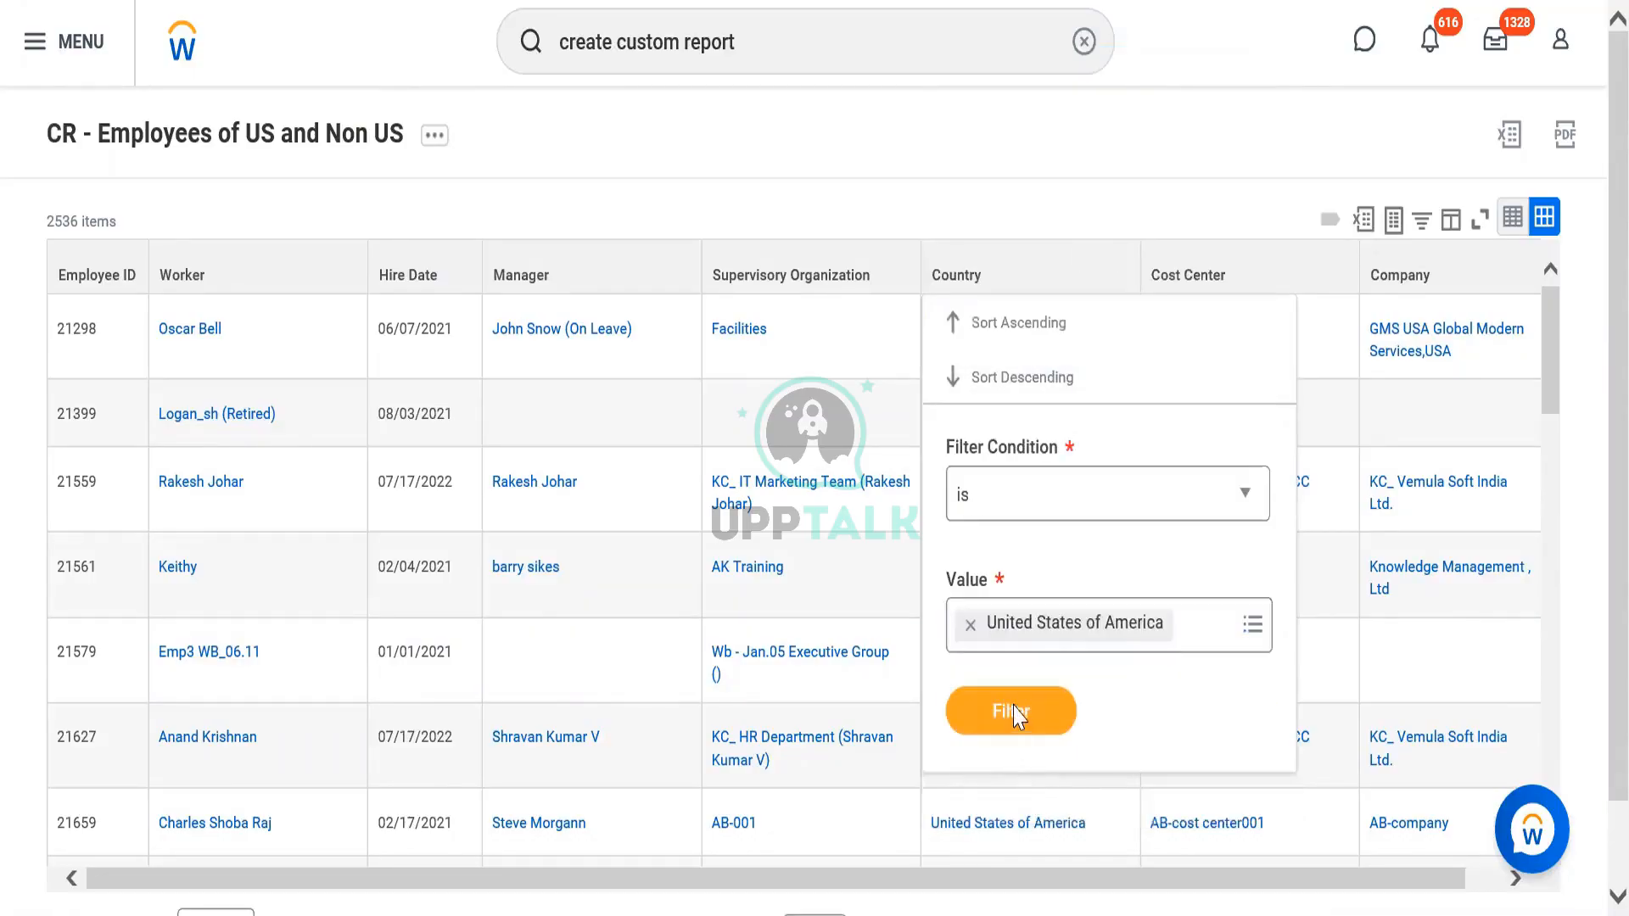
click(1014, 713)
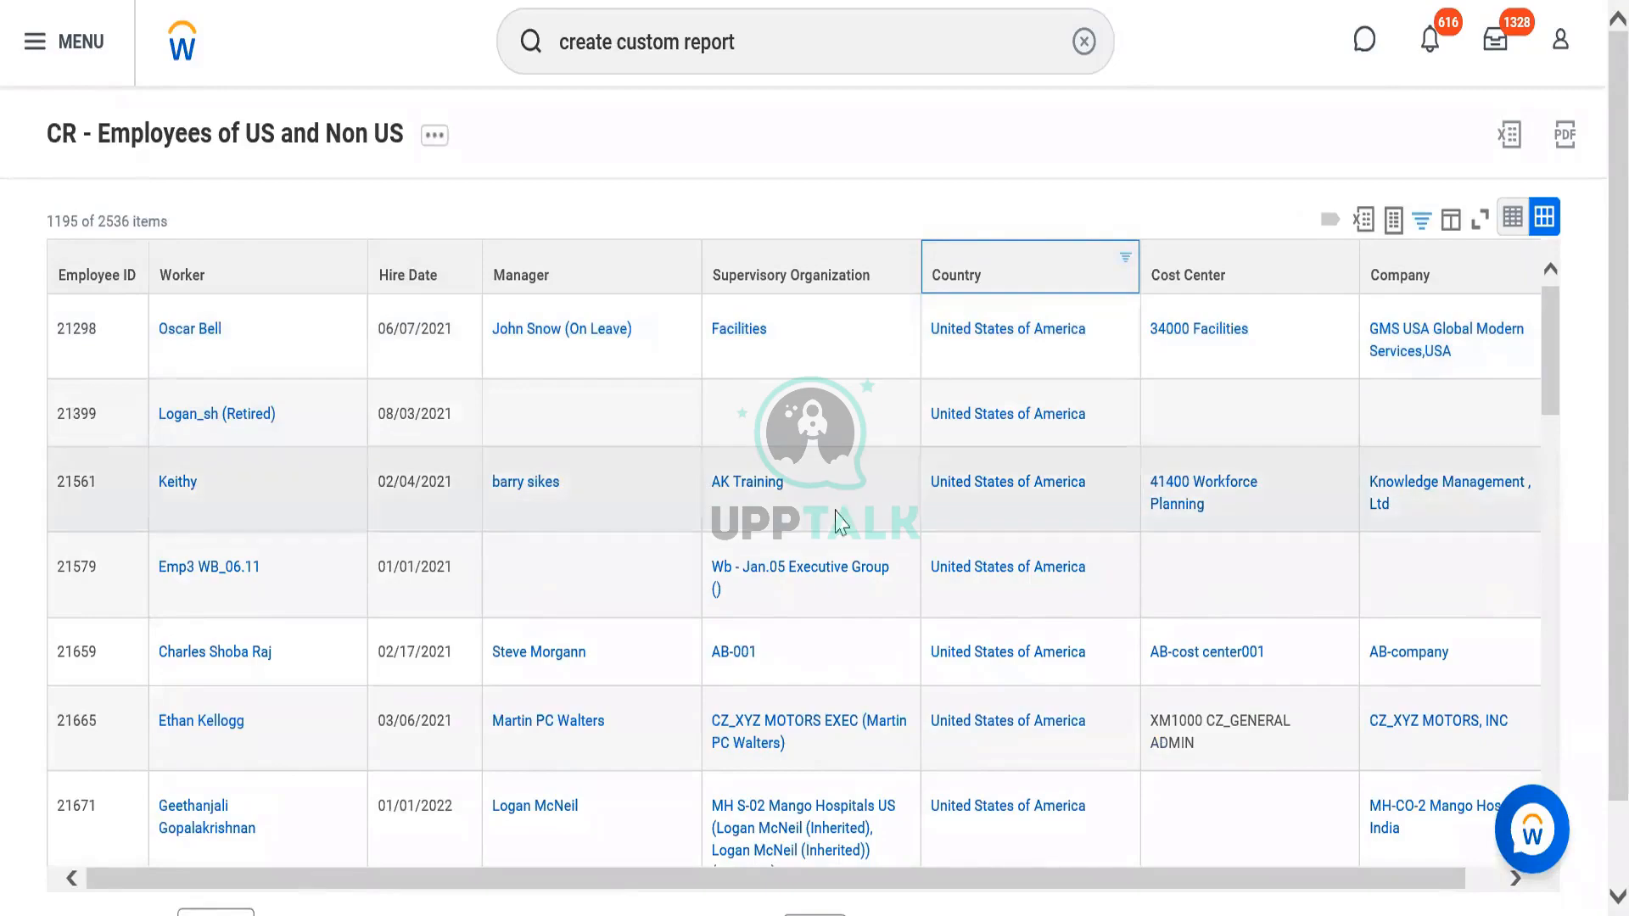
Step: Filter the report results to rows with a Hire Date on or after 01/01/2022
click(423, 278)
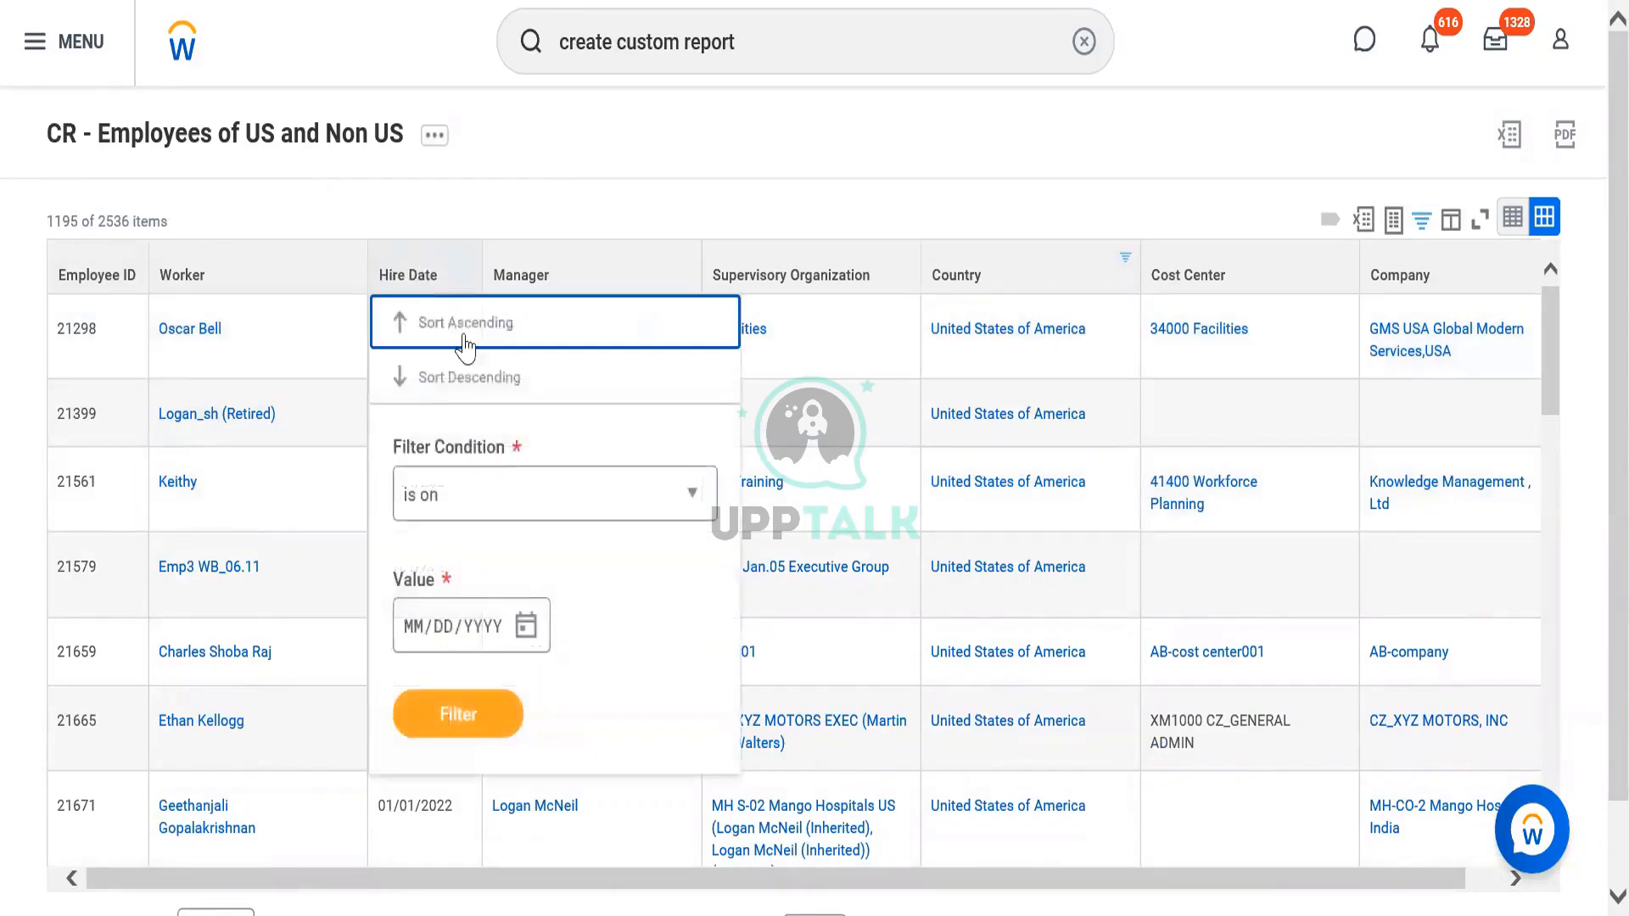
click(482, 529)
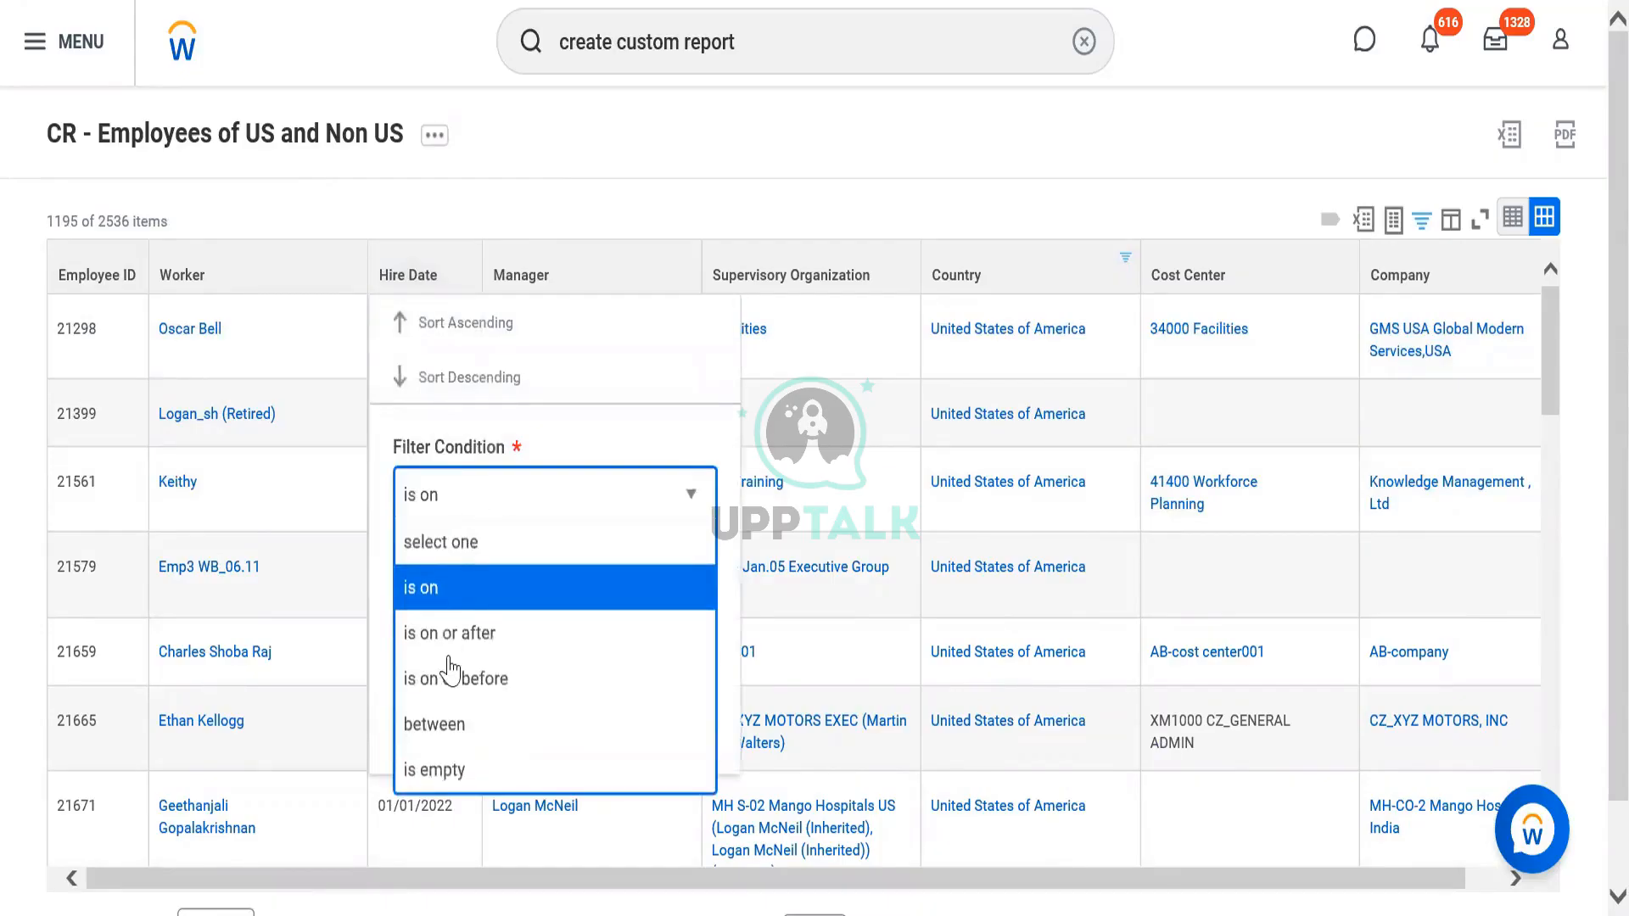
click(448, 643)
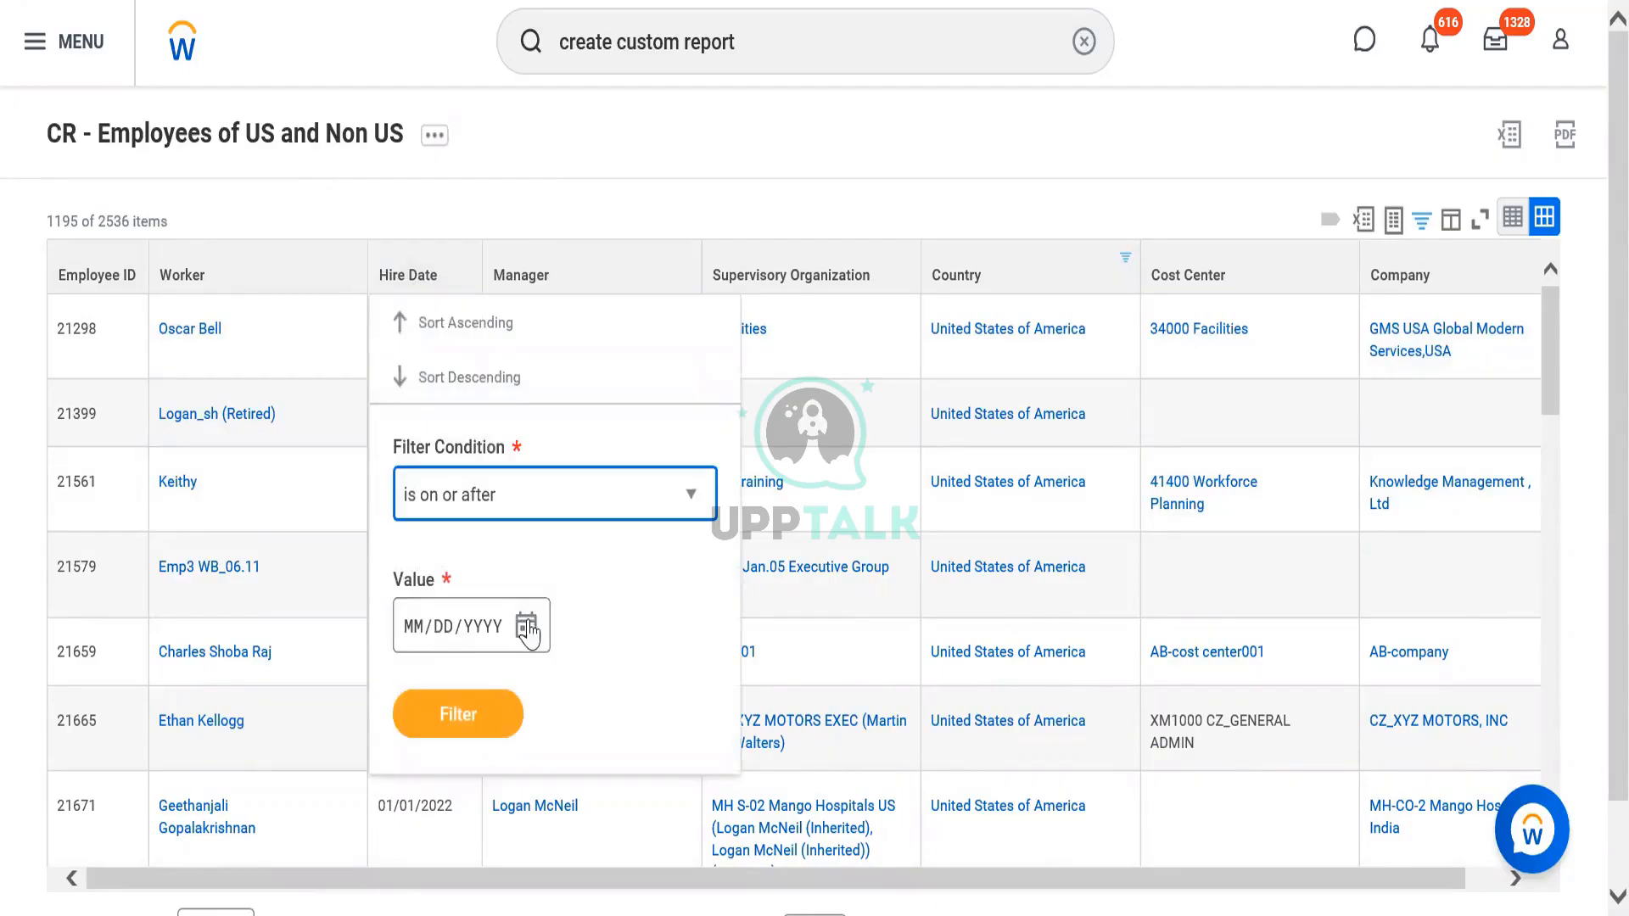
click(416, 630)
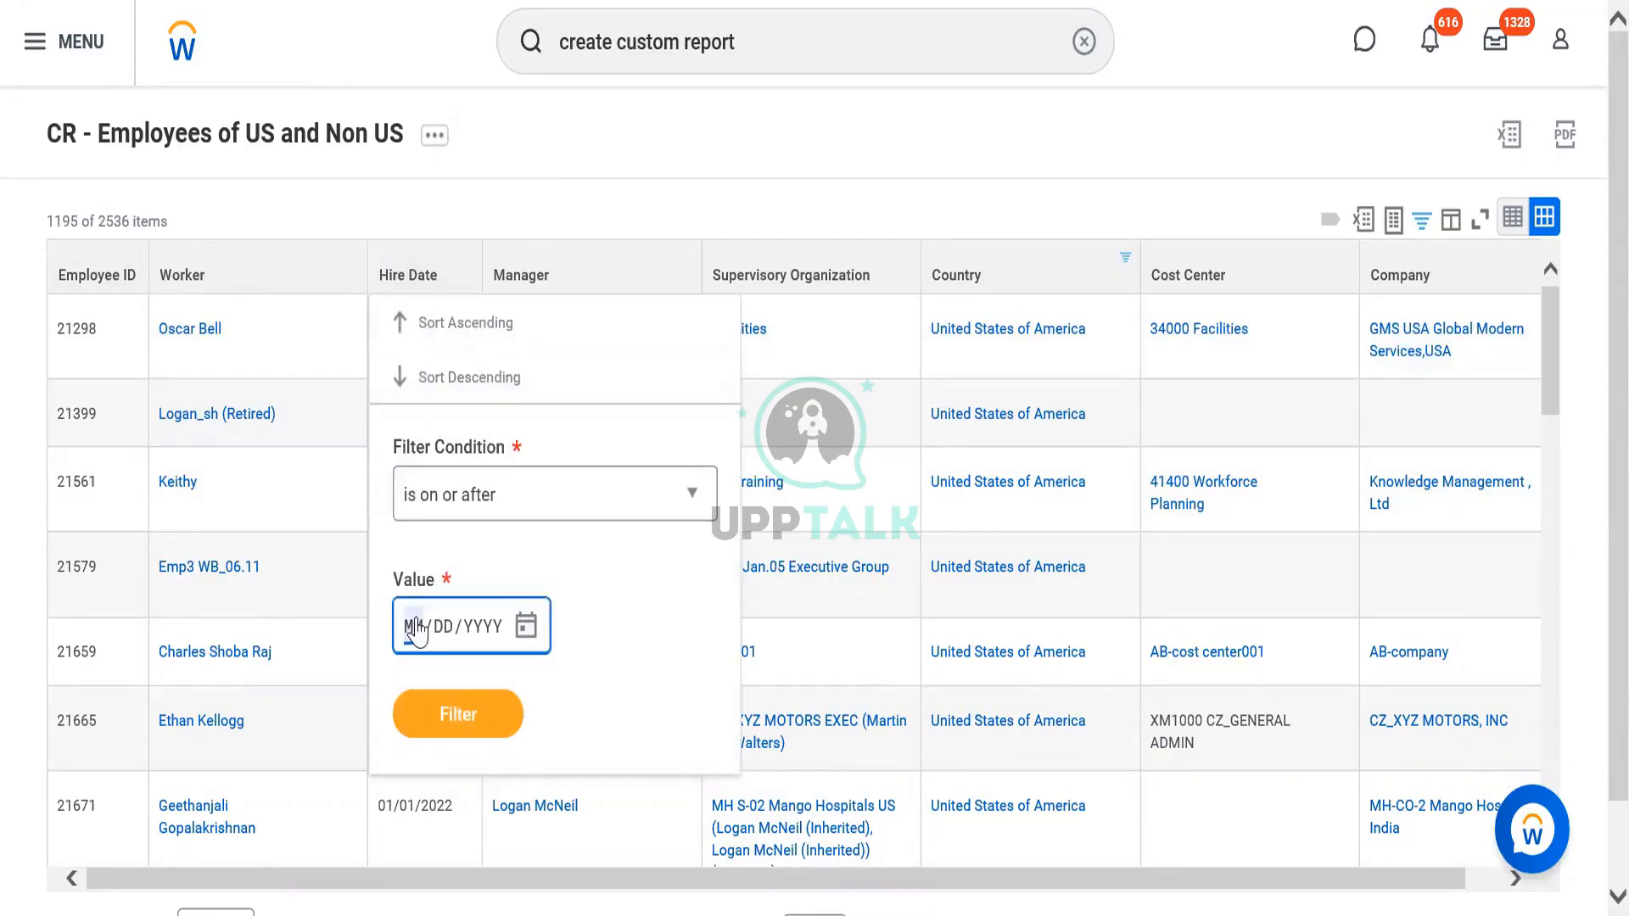
text(01012022)
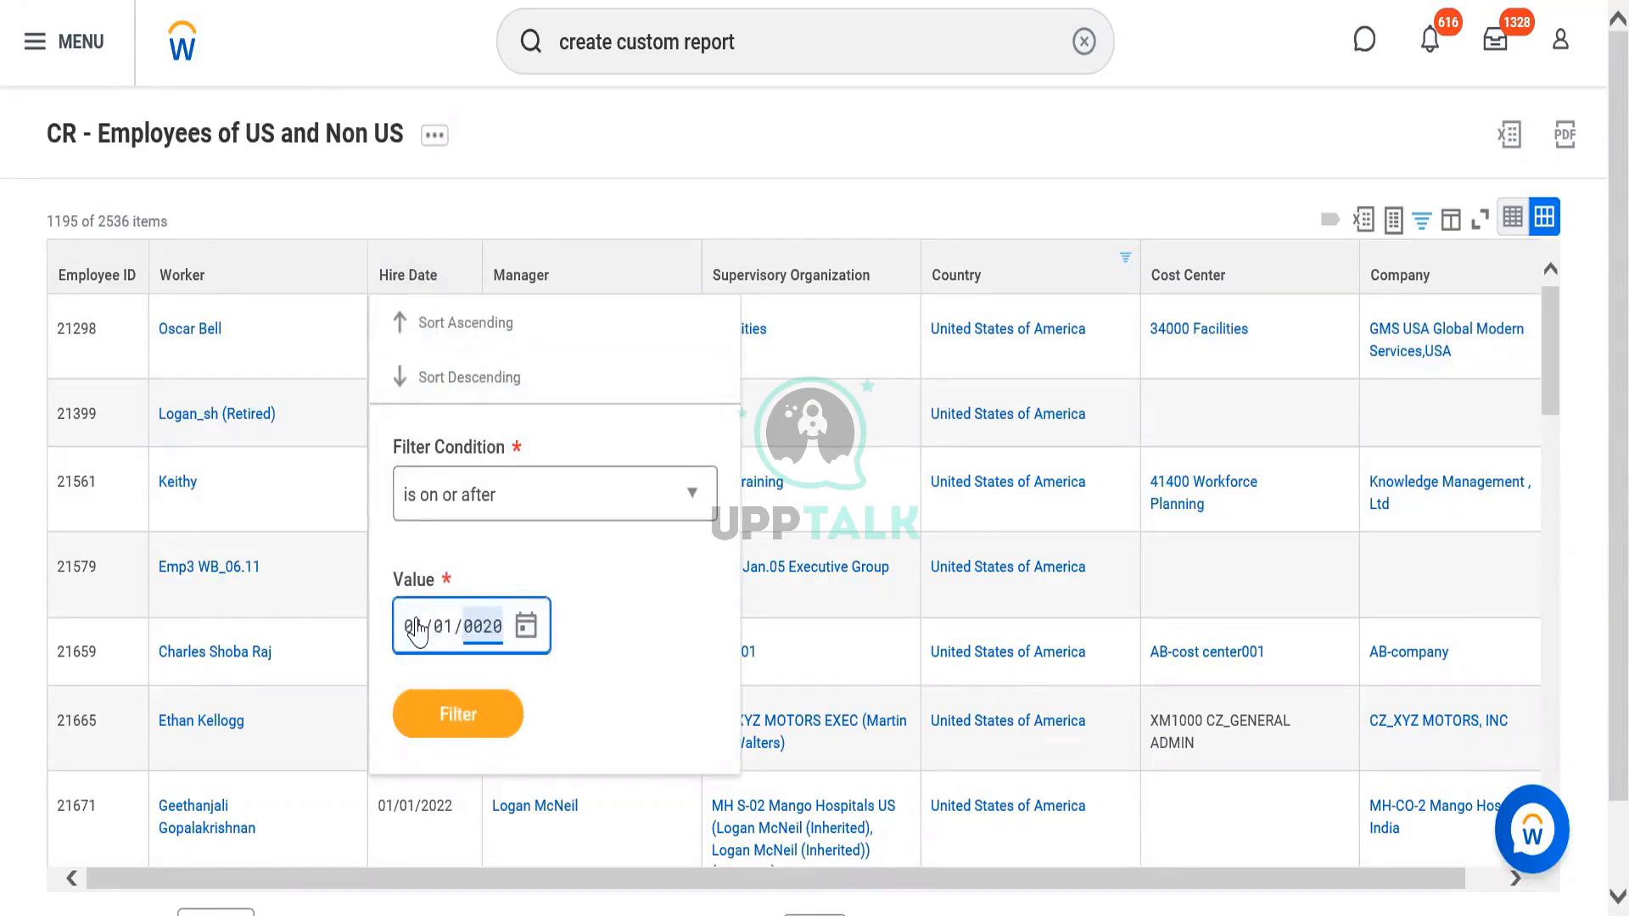
click(429, 719)
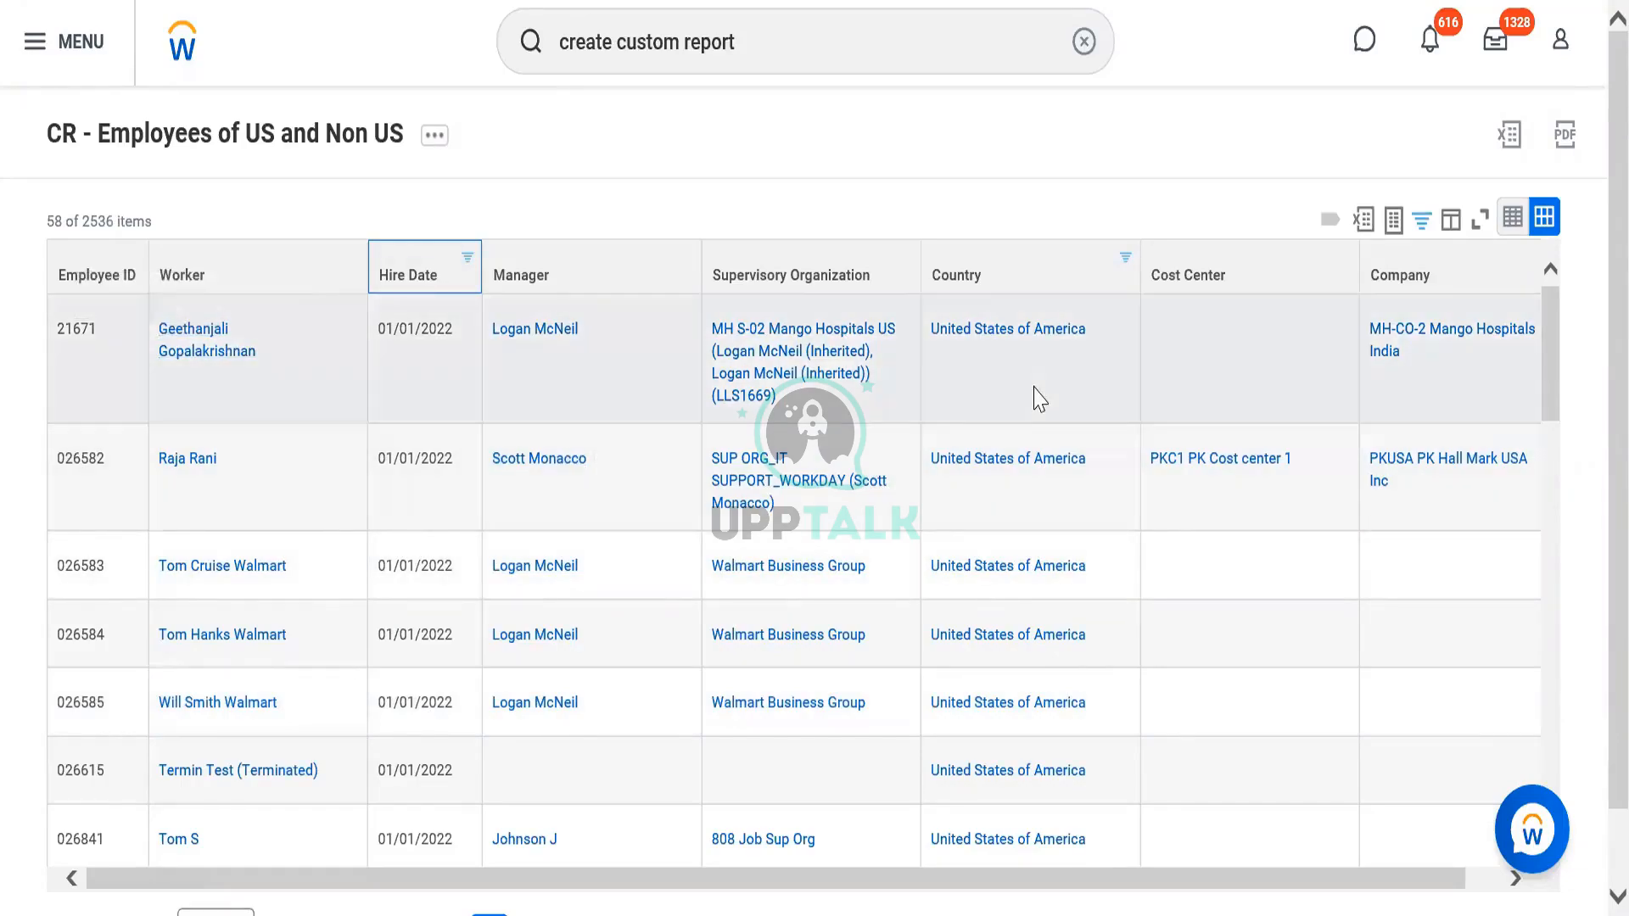
Step: Open the definition of the CR - Employees of US and Non US report for editing
right_click(236, 142)
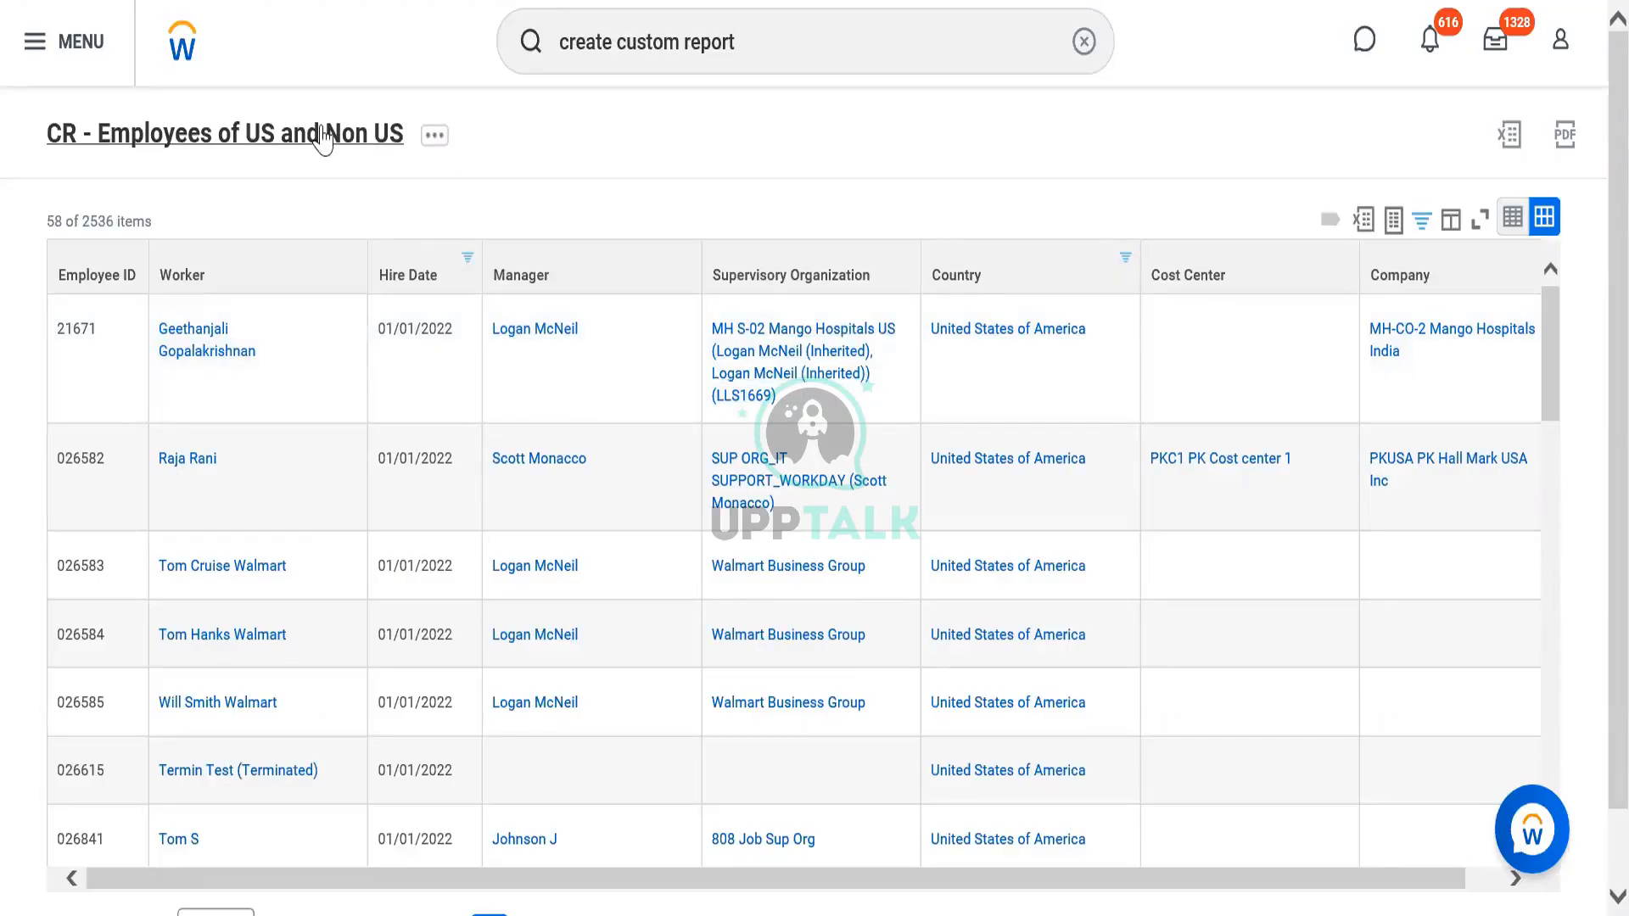
click(323, 136)
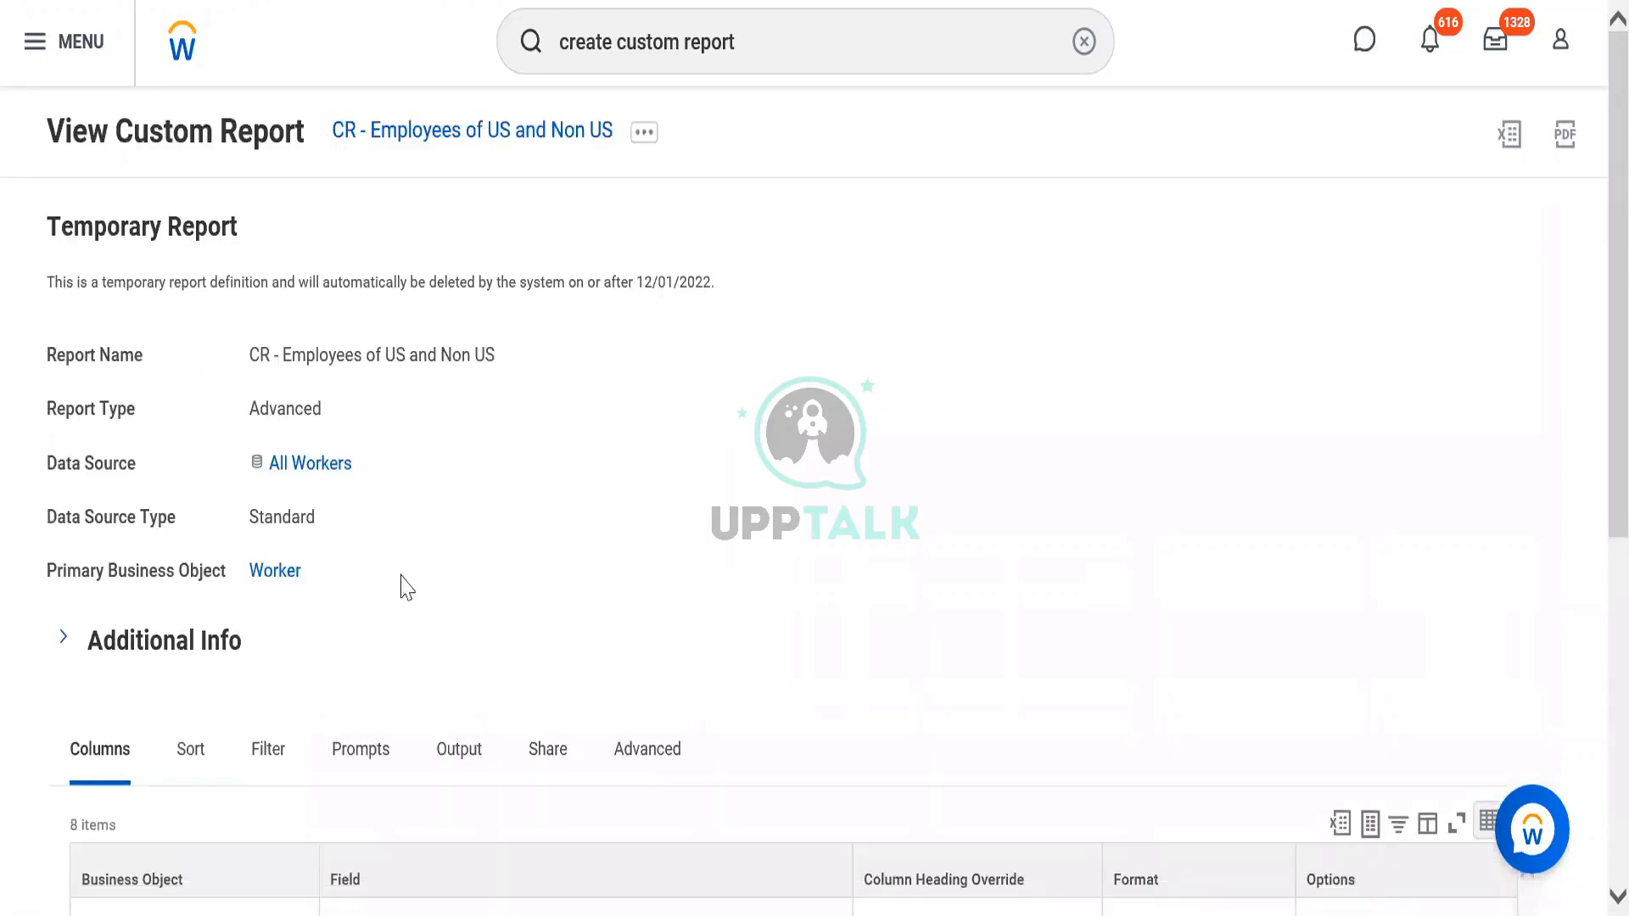
click(647, 140)
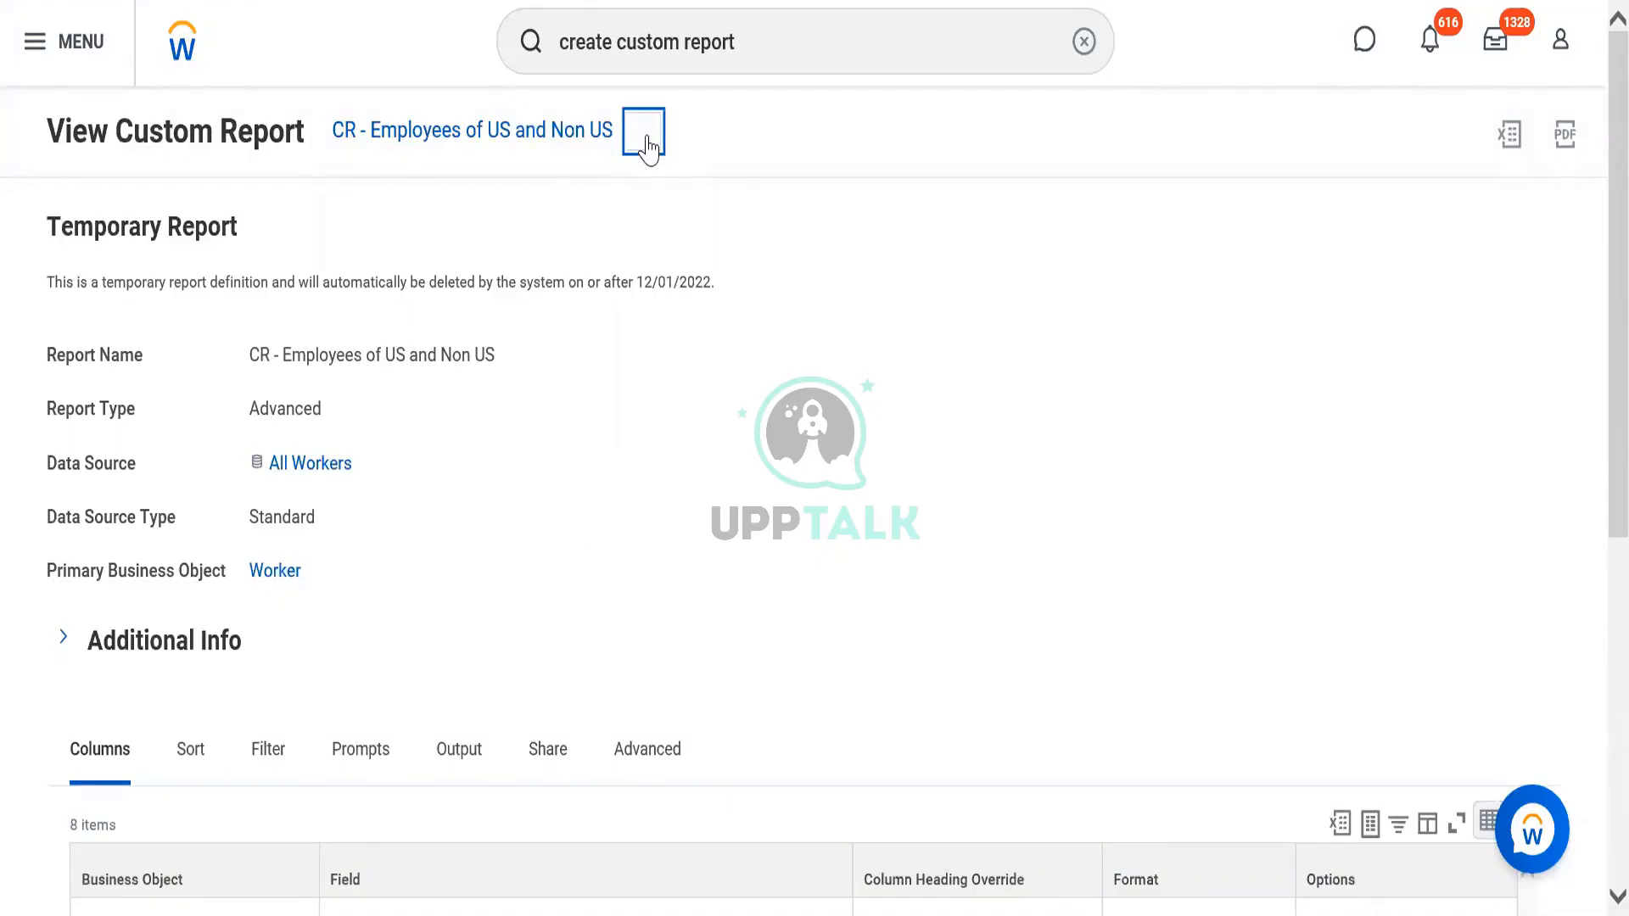
click(647, 141)
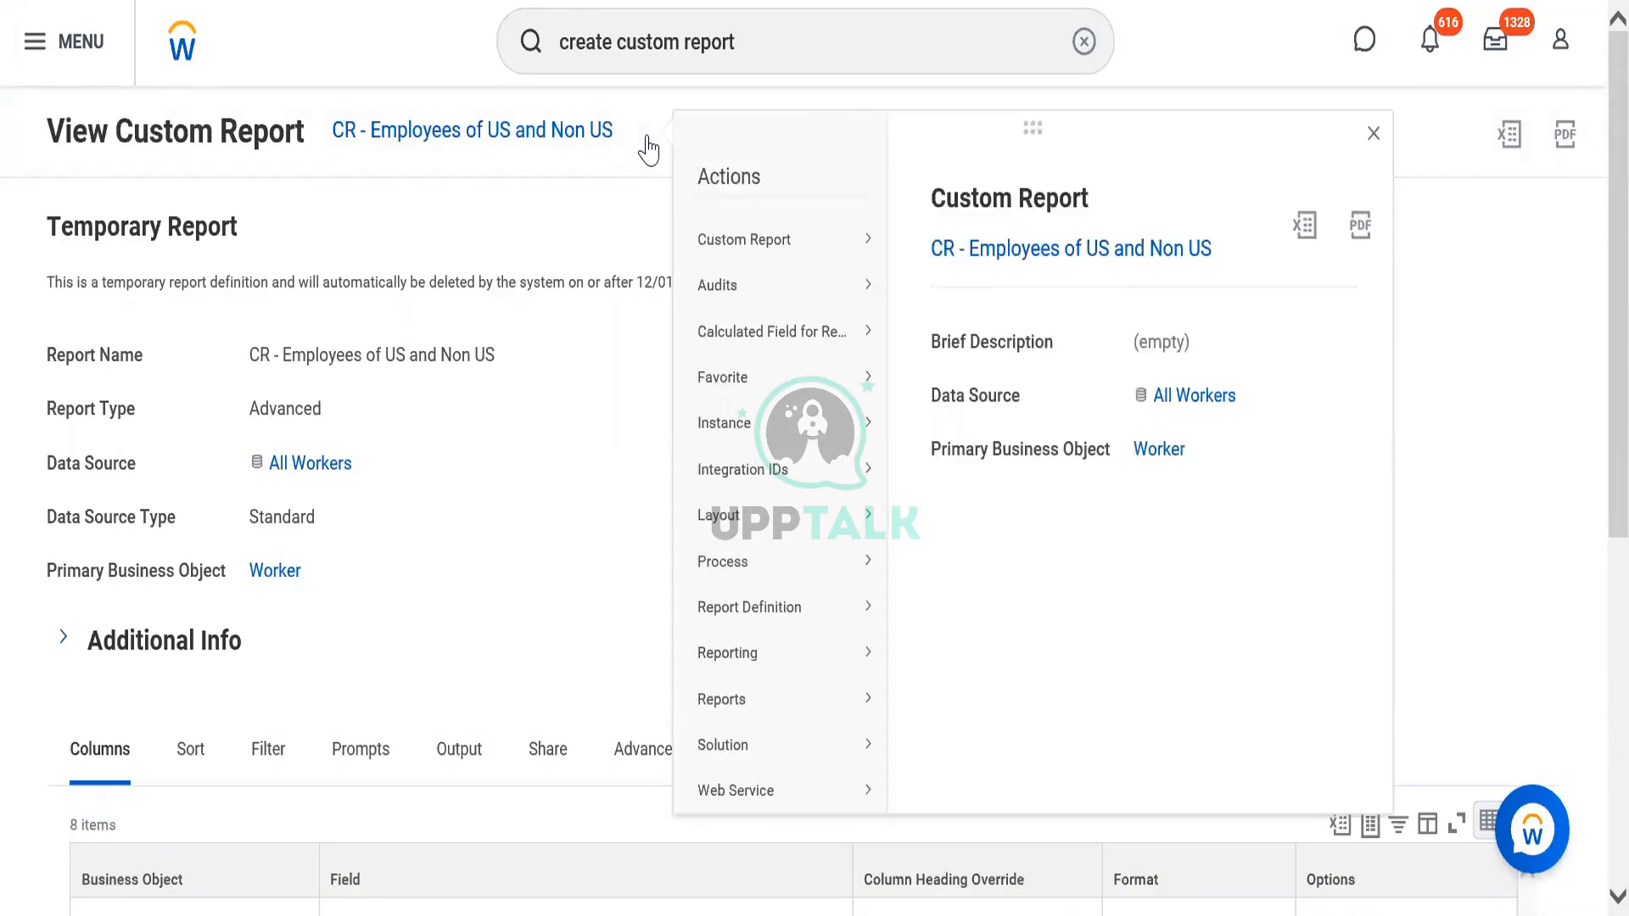
mouse_move(747, 255)
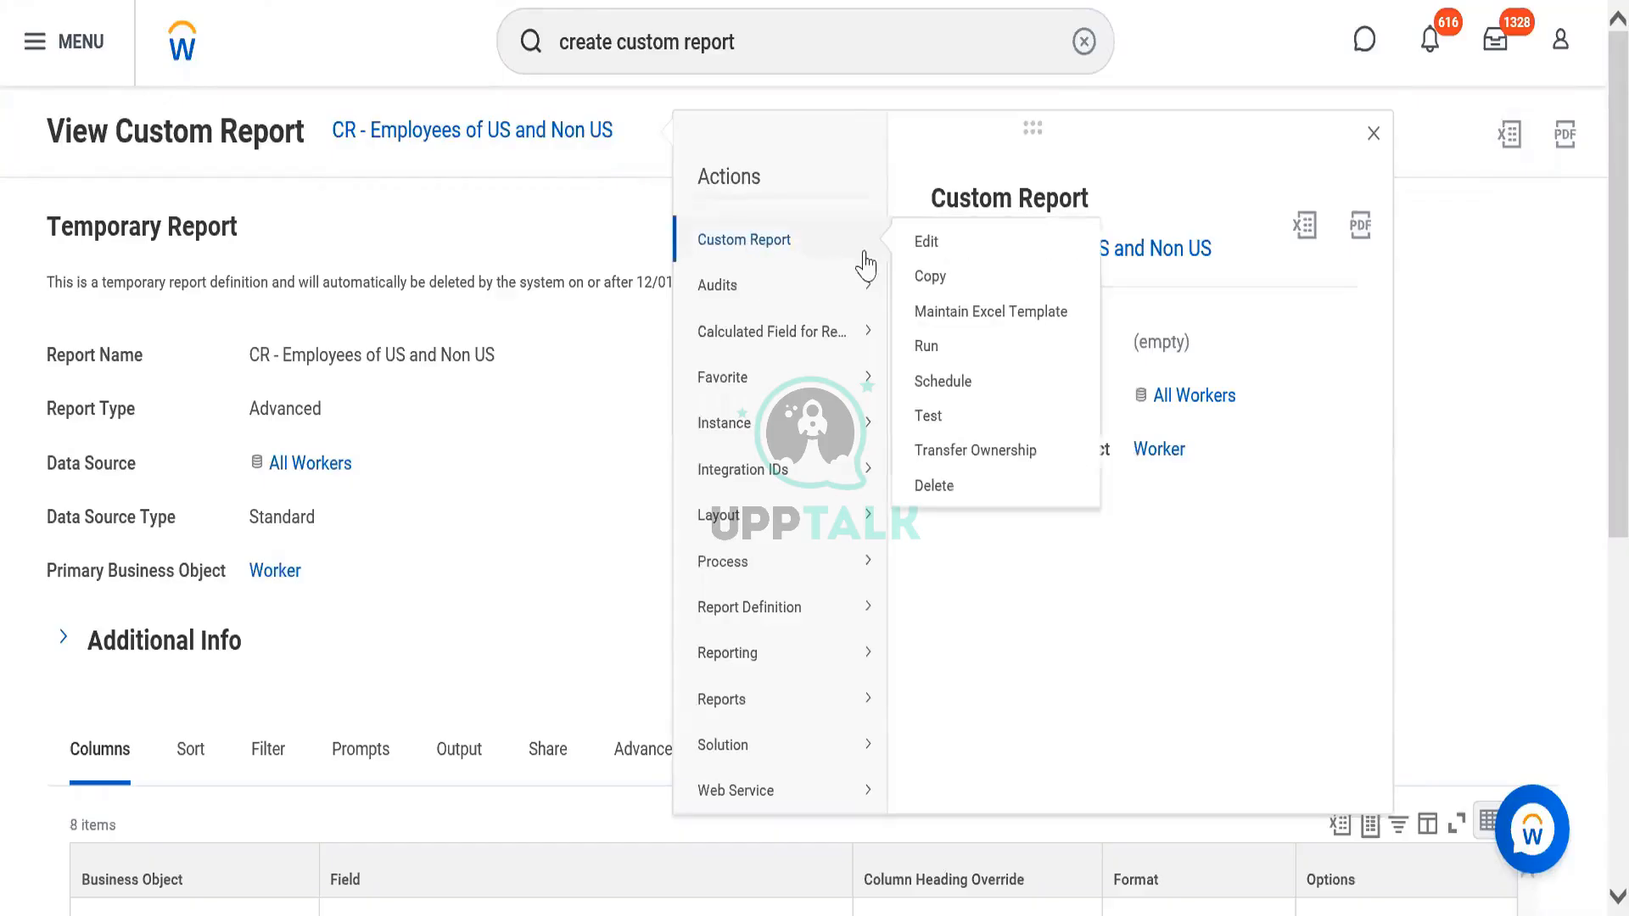
click(929, 247)
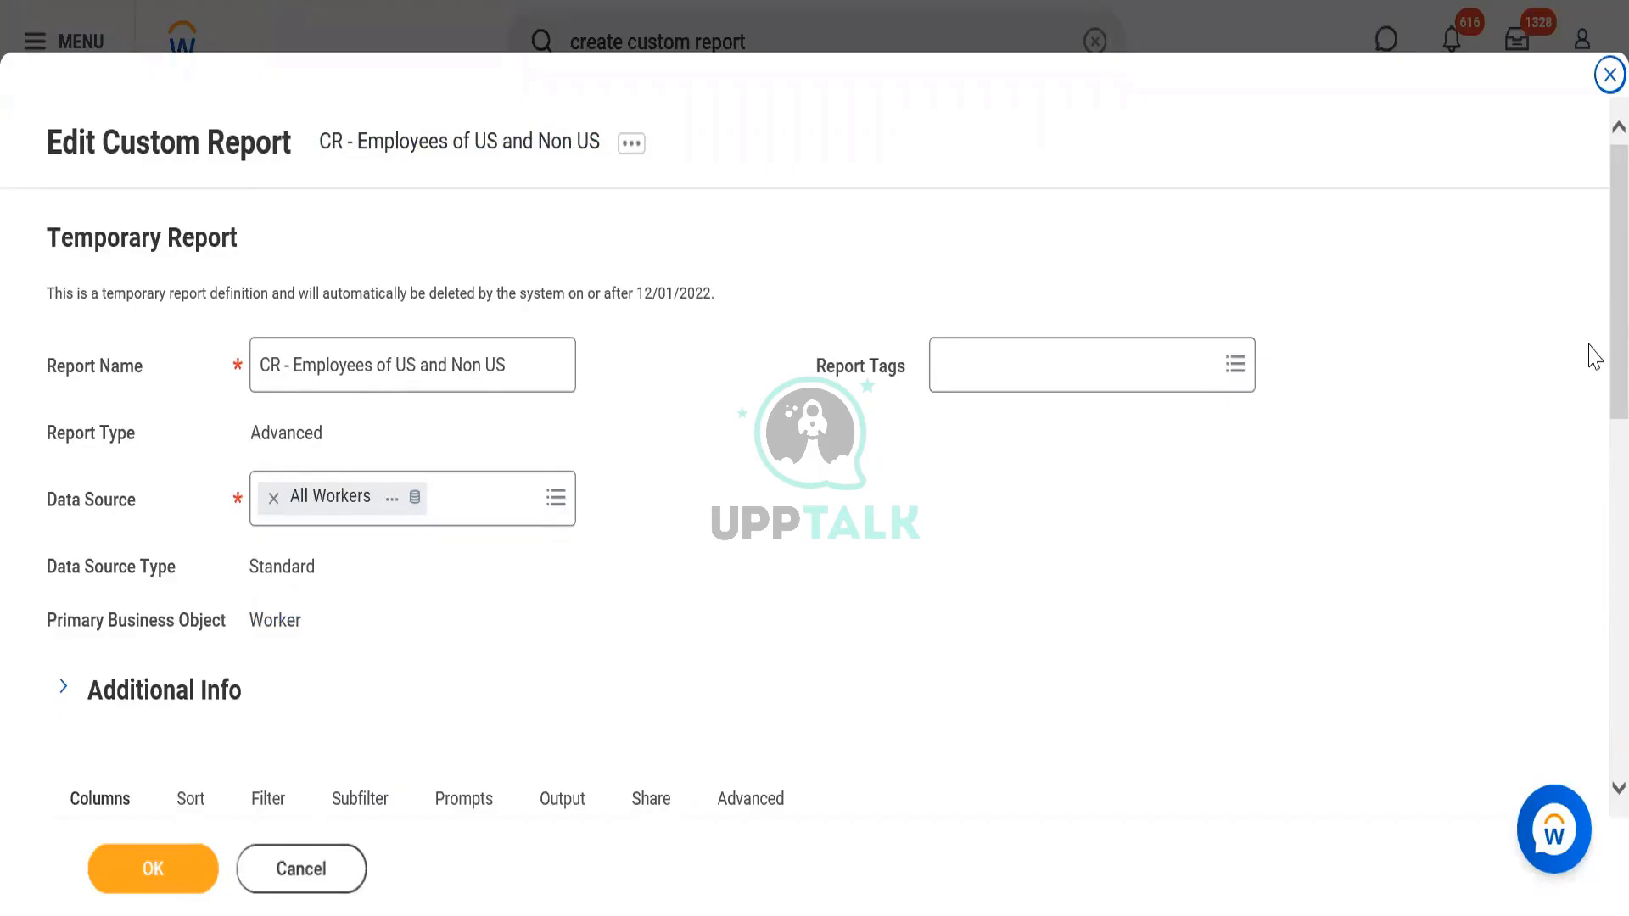
Step: Review the report's instance filter conditions, including their connectors, parentheses, operators and comparison values
scroll(1586, 532, down, 10)
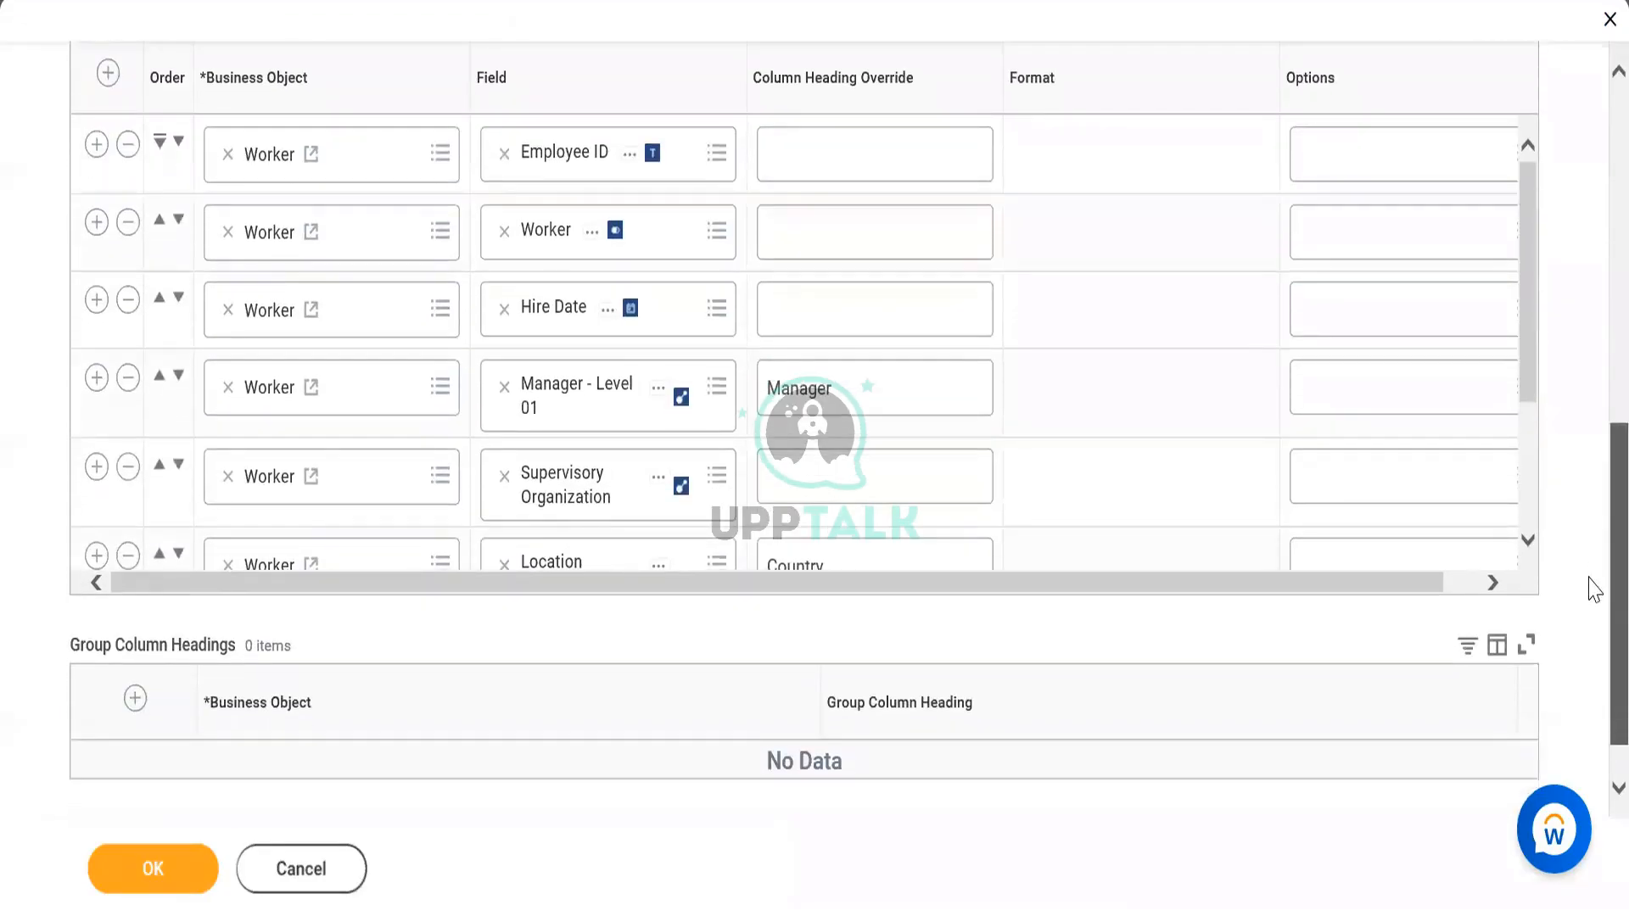
scroll(1594, 586, up, 2)
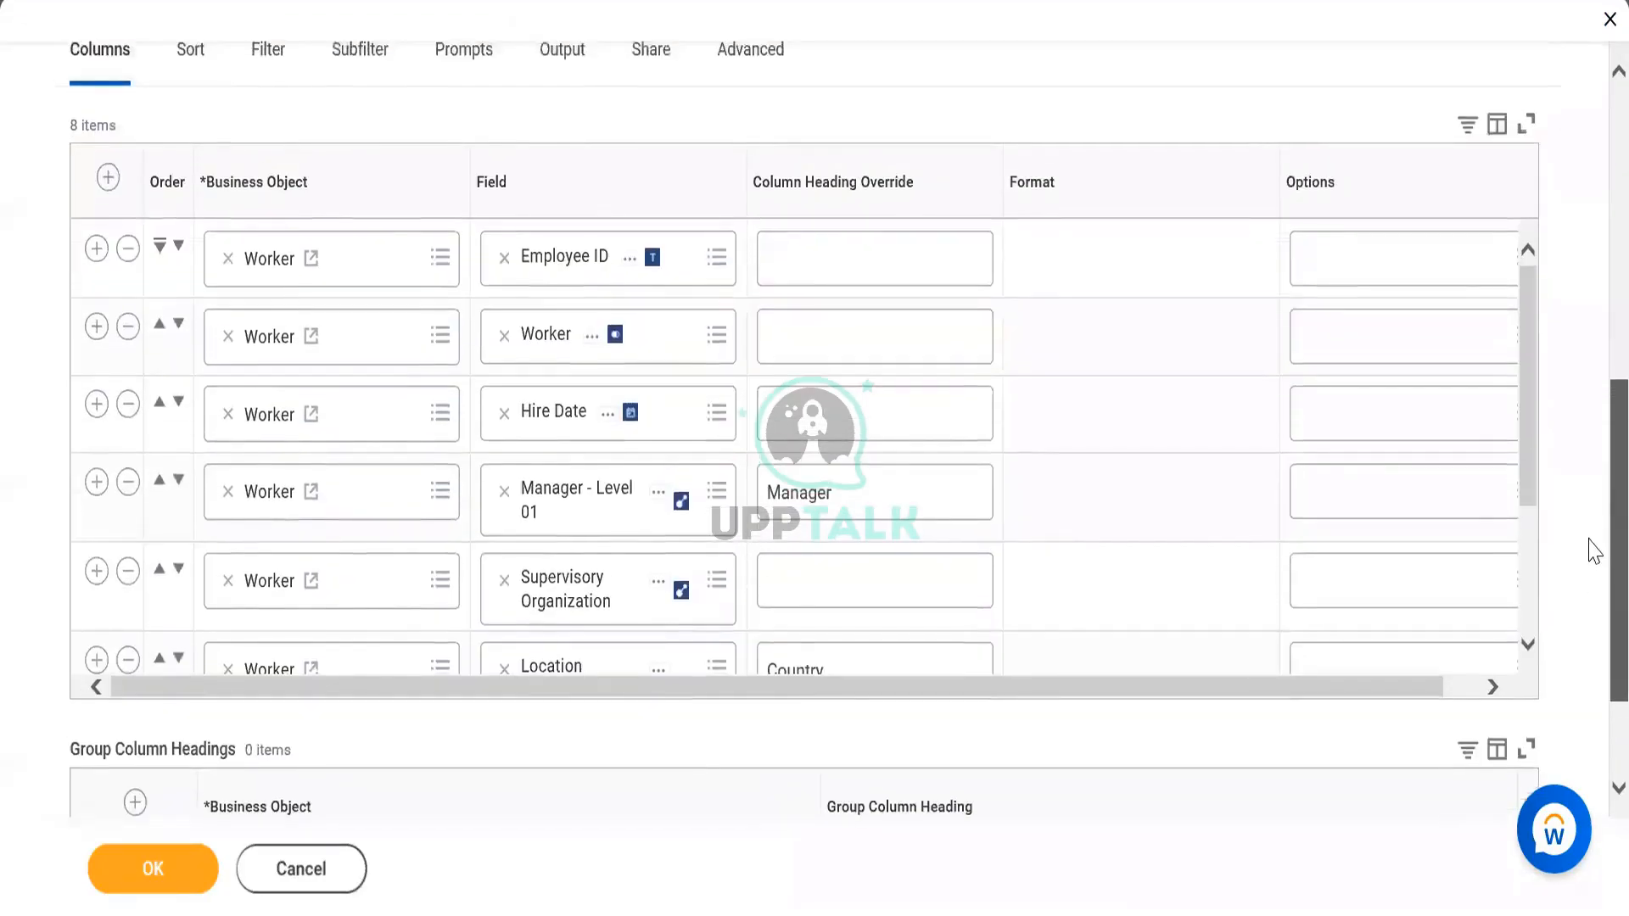
scroll(1591, 575, down, 1)
scroll(1581, 488, up, 3)
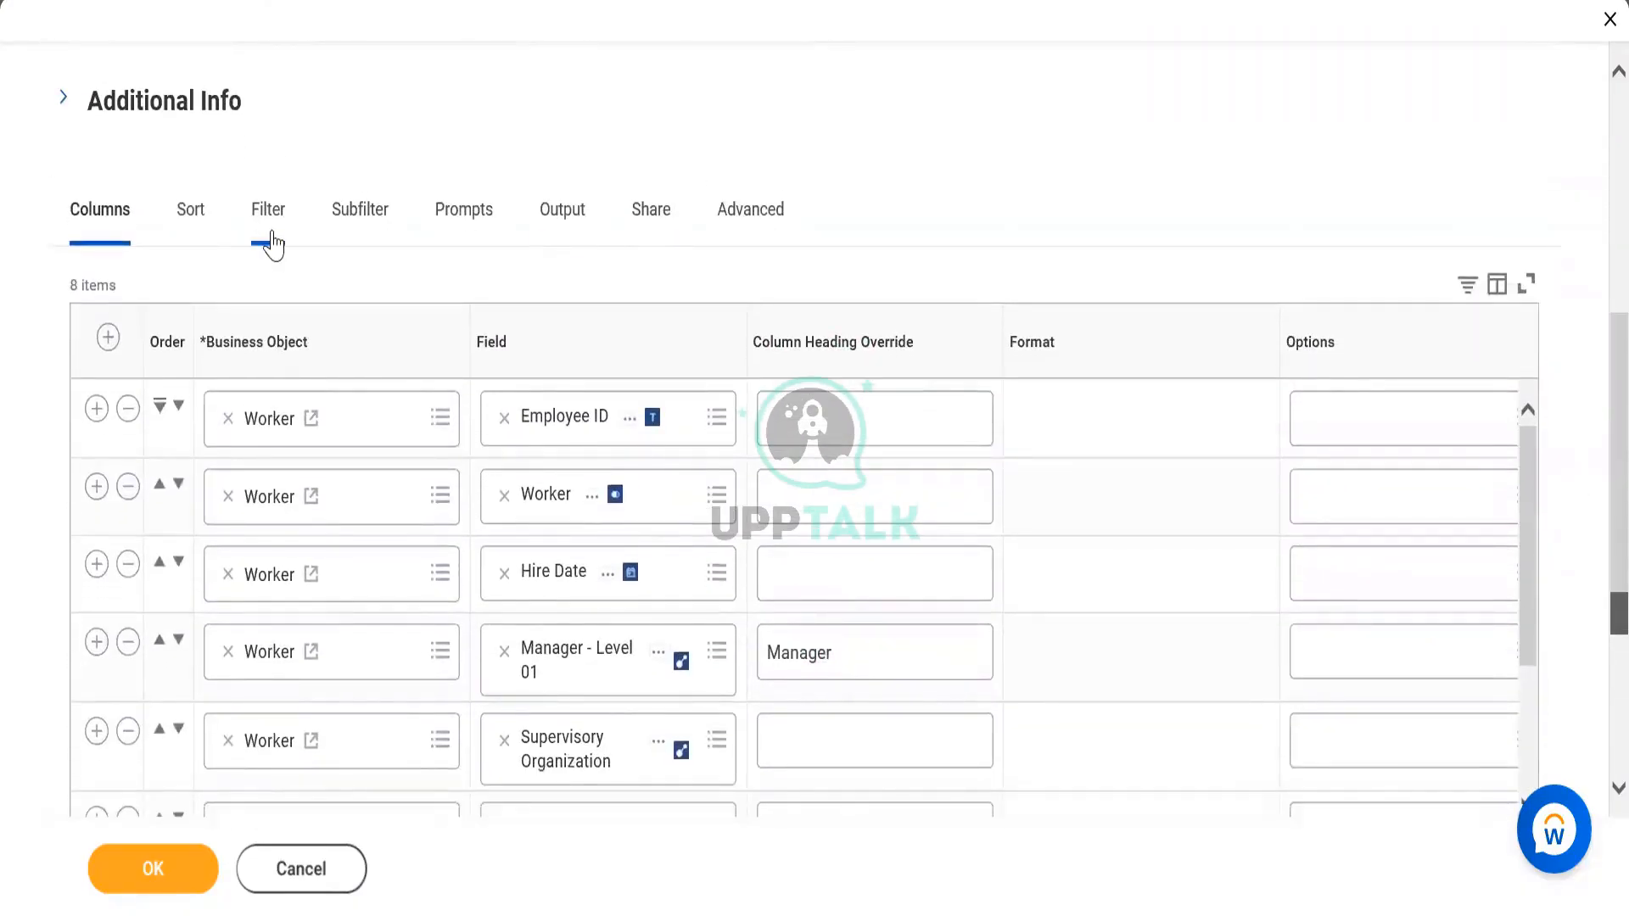
click(270, 236)
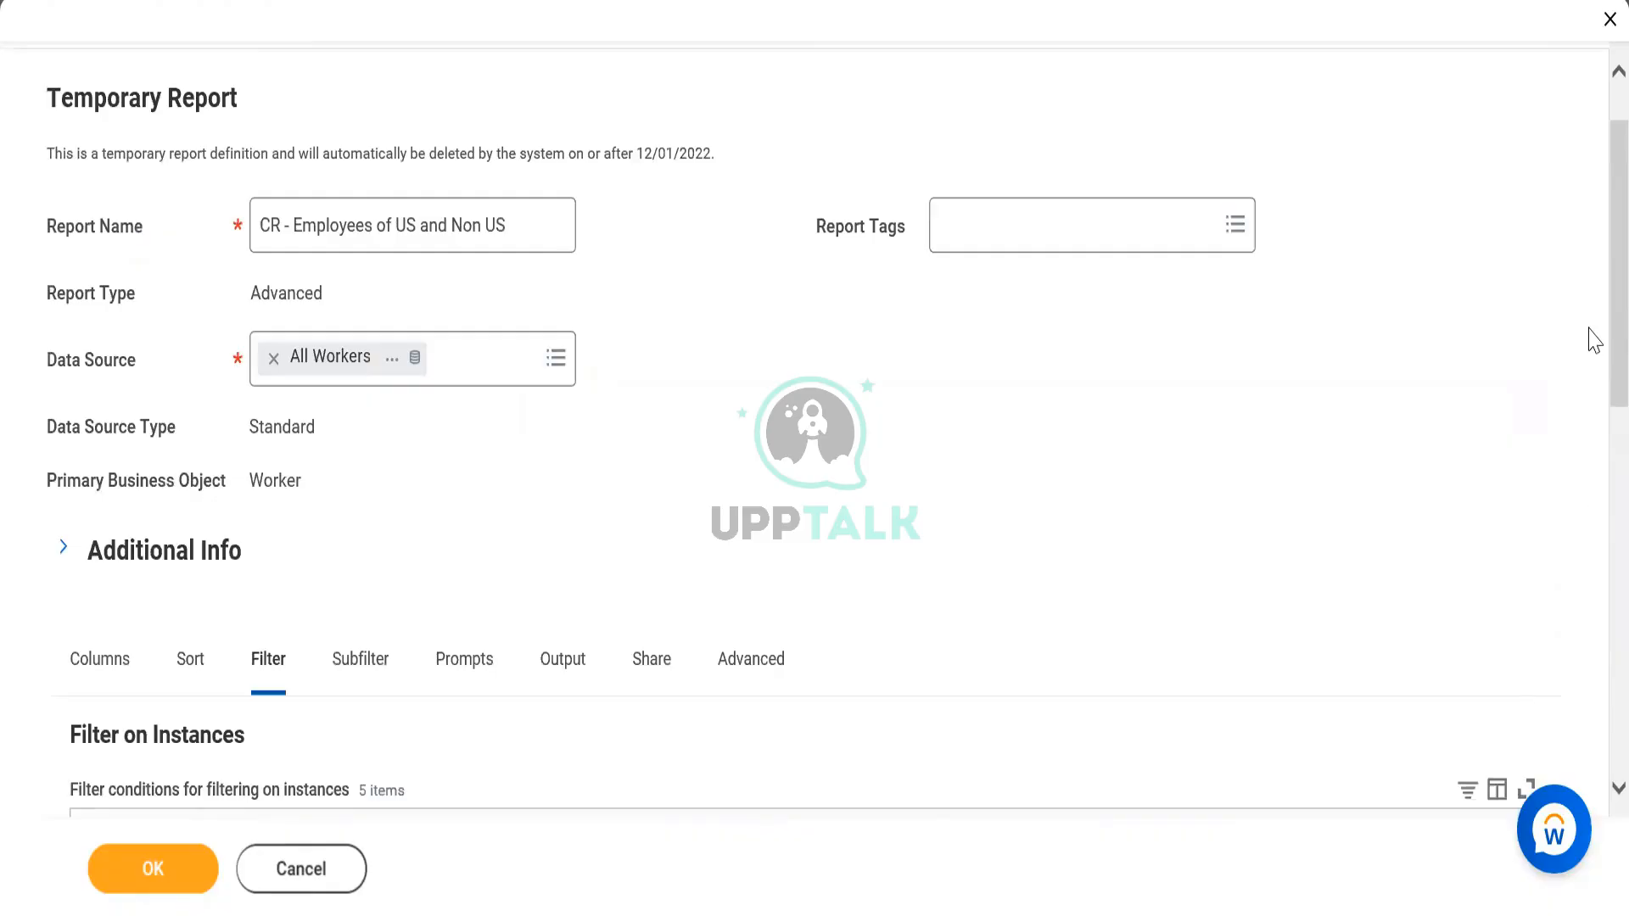
scroll(1585, 407, down, 5)
scroll(1592, 586, down, 3)
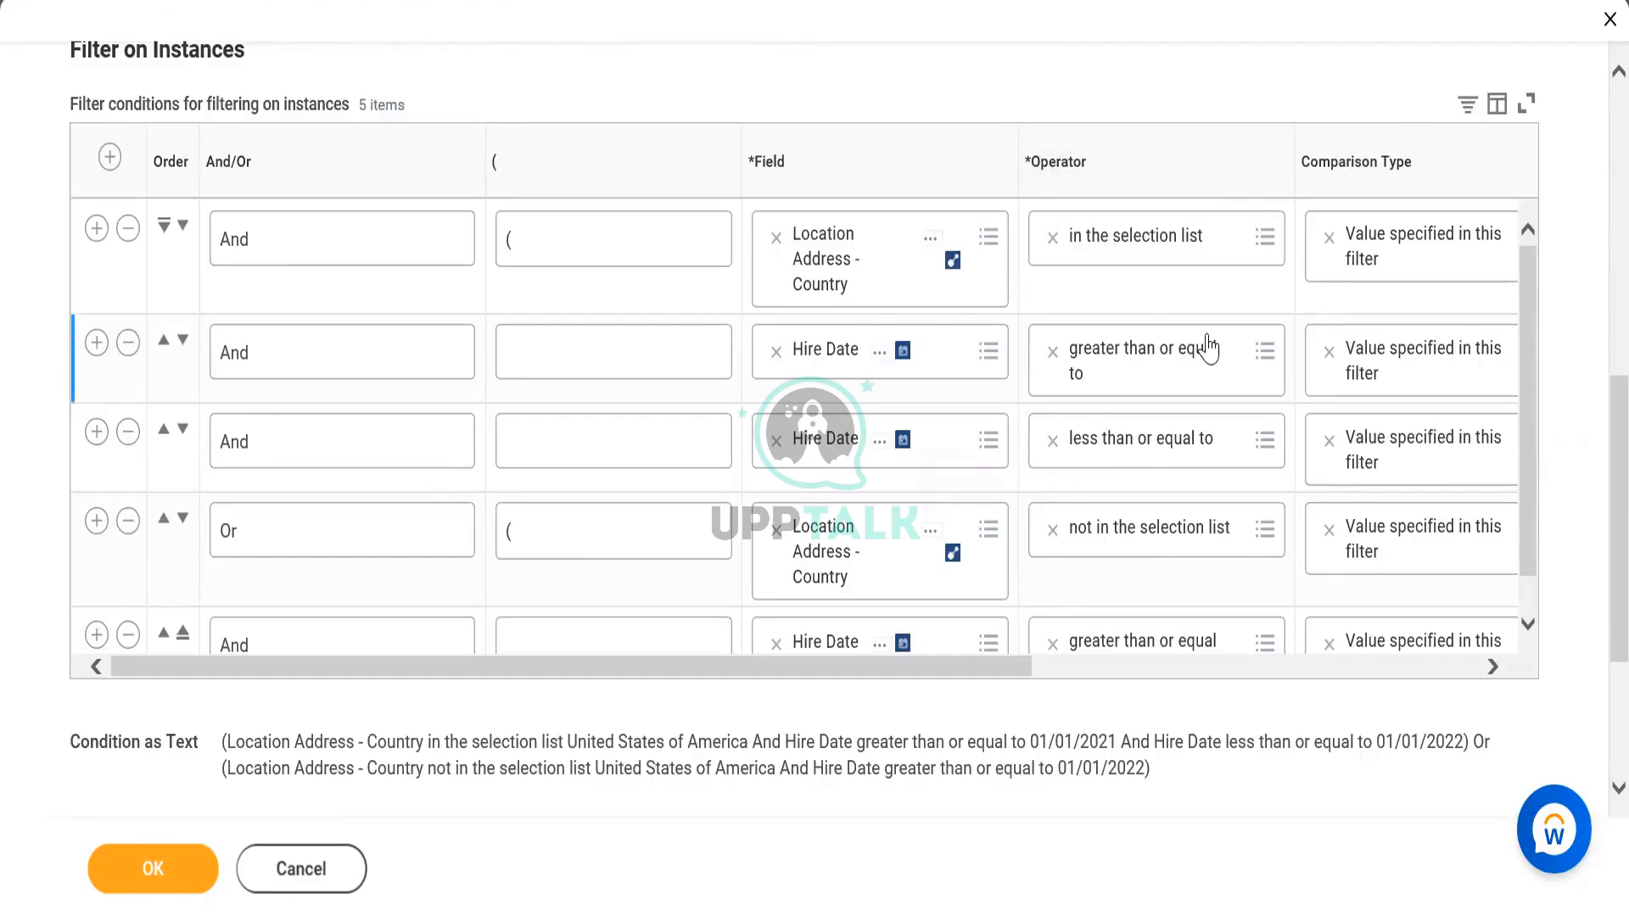
click(1175, 669)
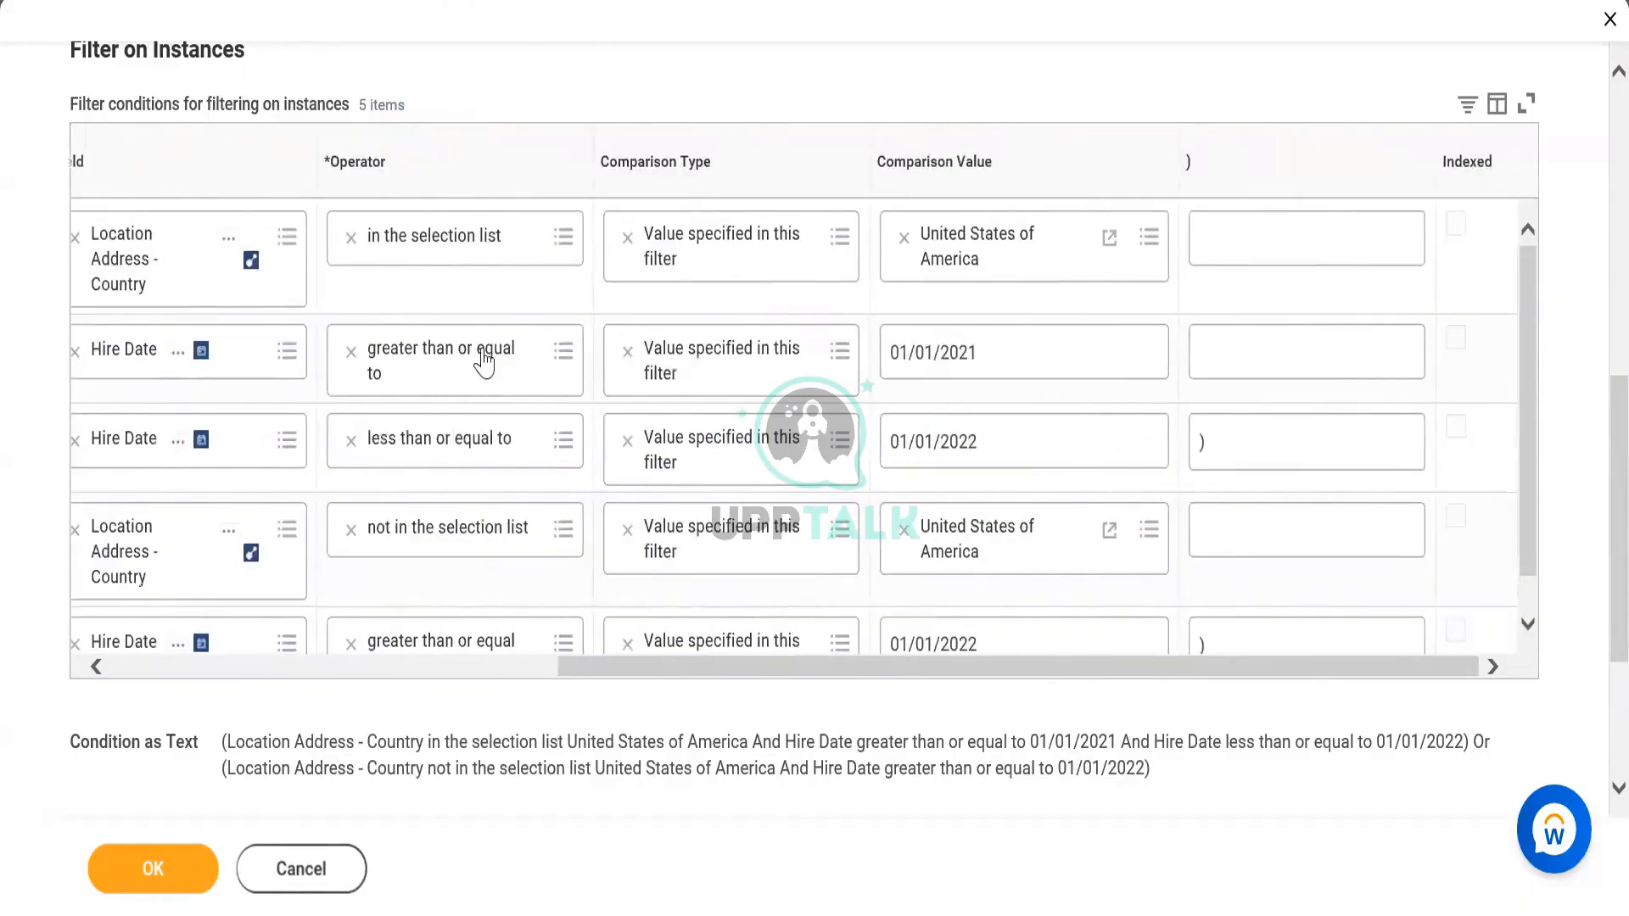
click(311, 671)
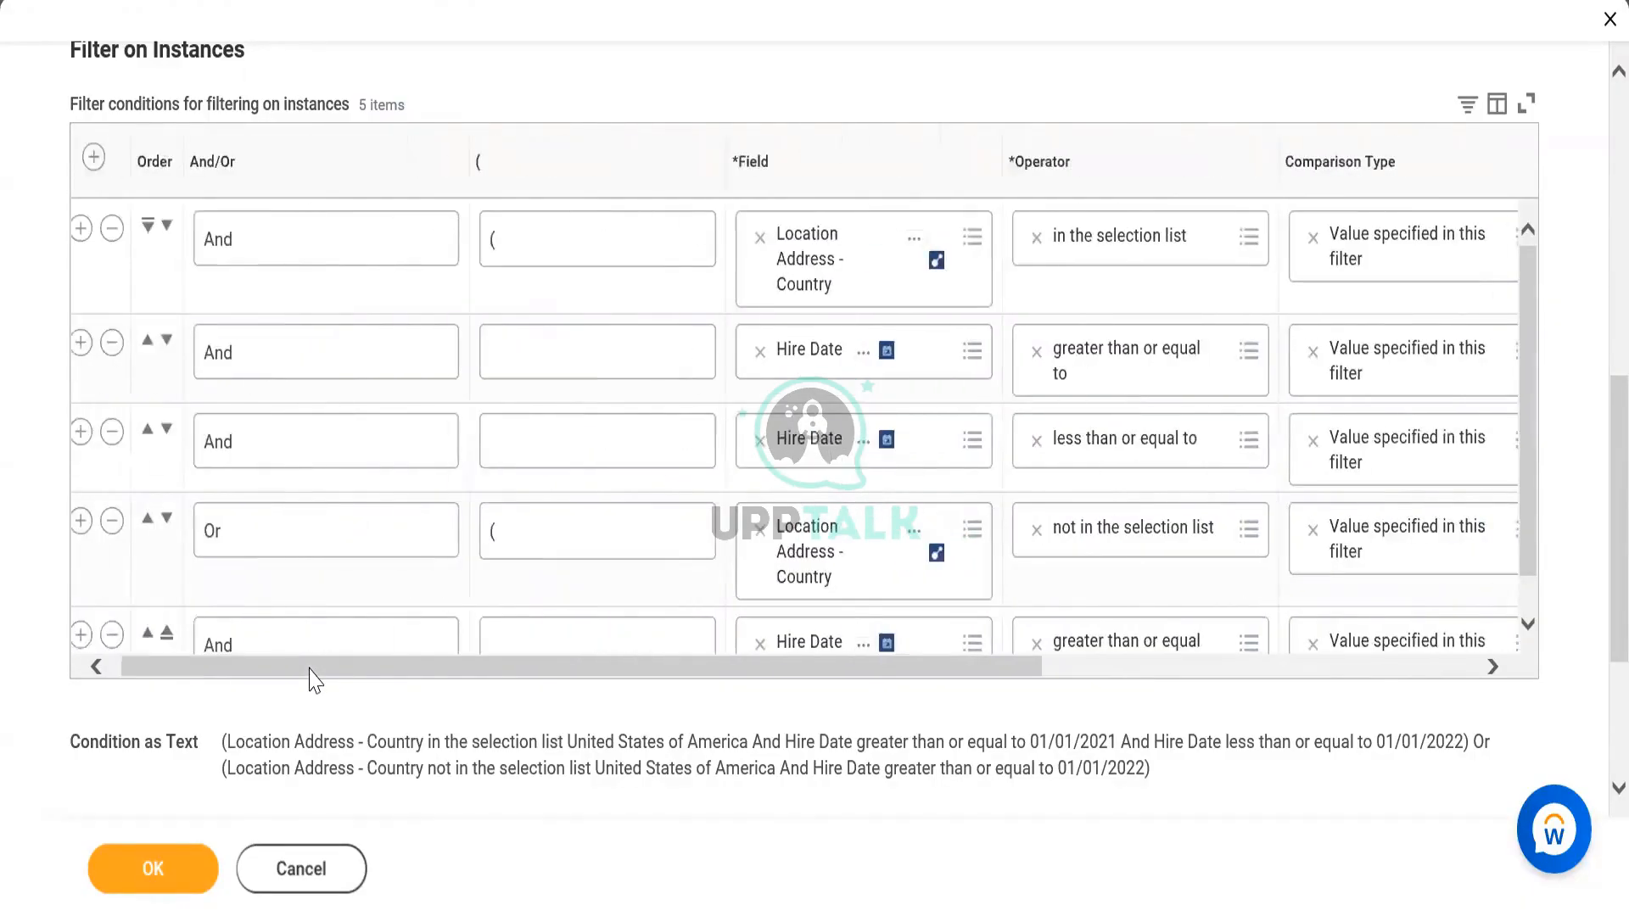
Step: Remove both Country conditions, the less than or equal to Hire Date condition and the last greater than or equal to Hire Date condition
click(129, 229)
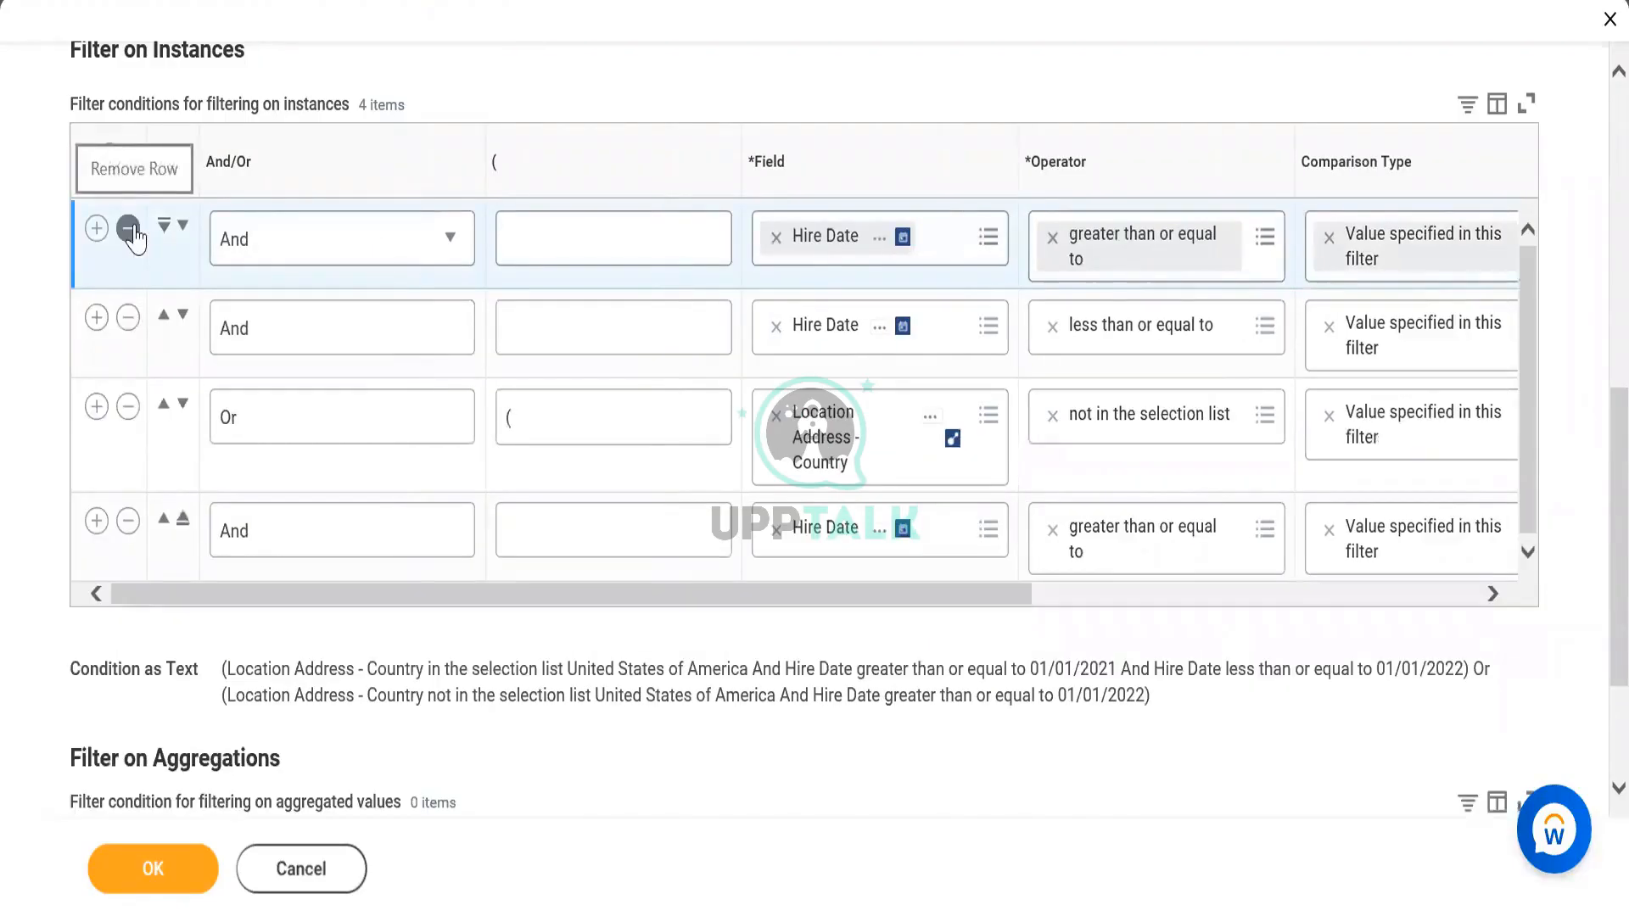
click(128, 407)
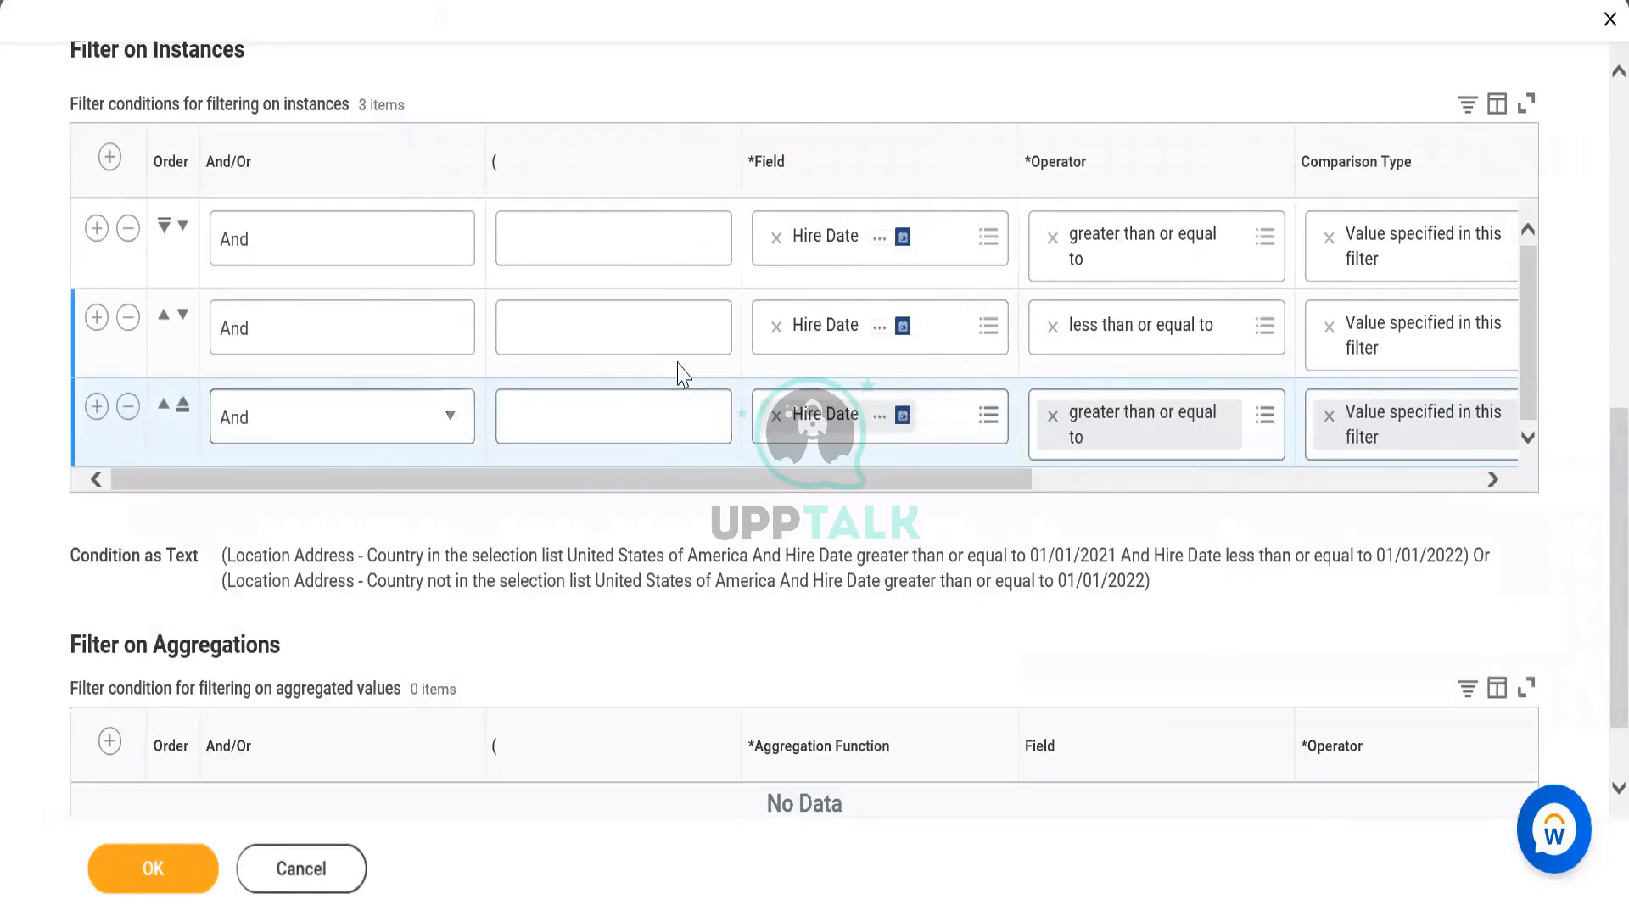
click(128, 410)
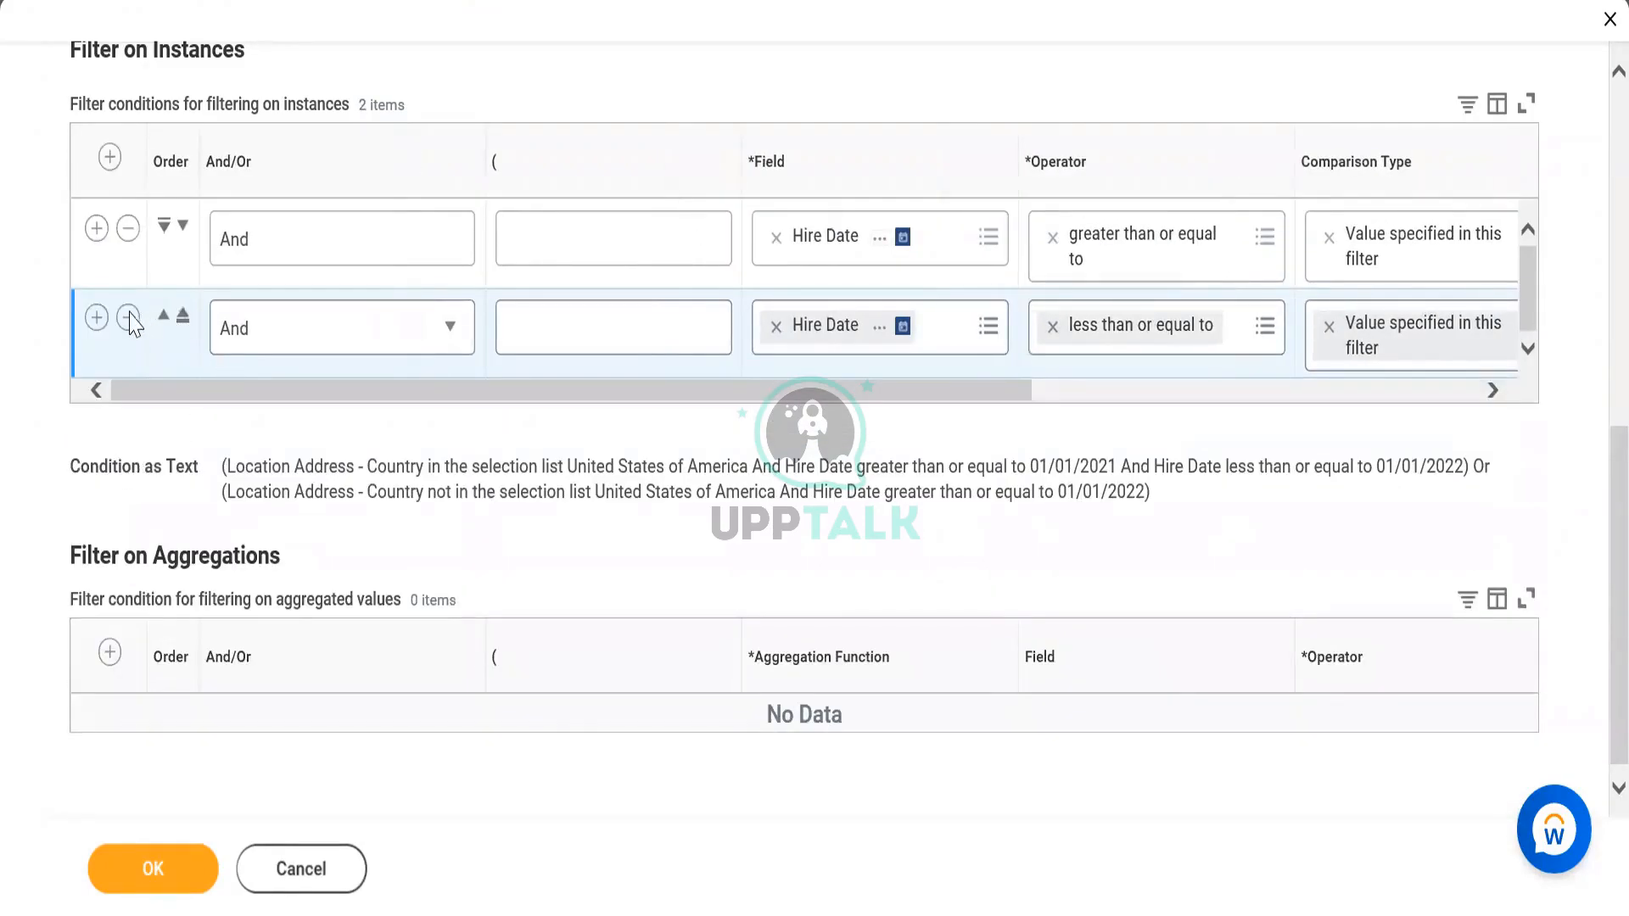
click(128, 321)
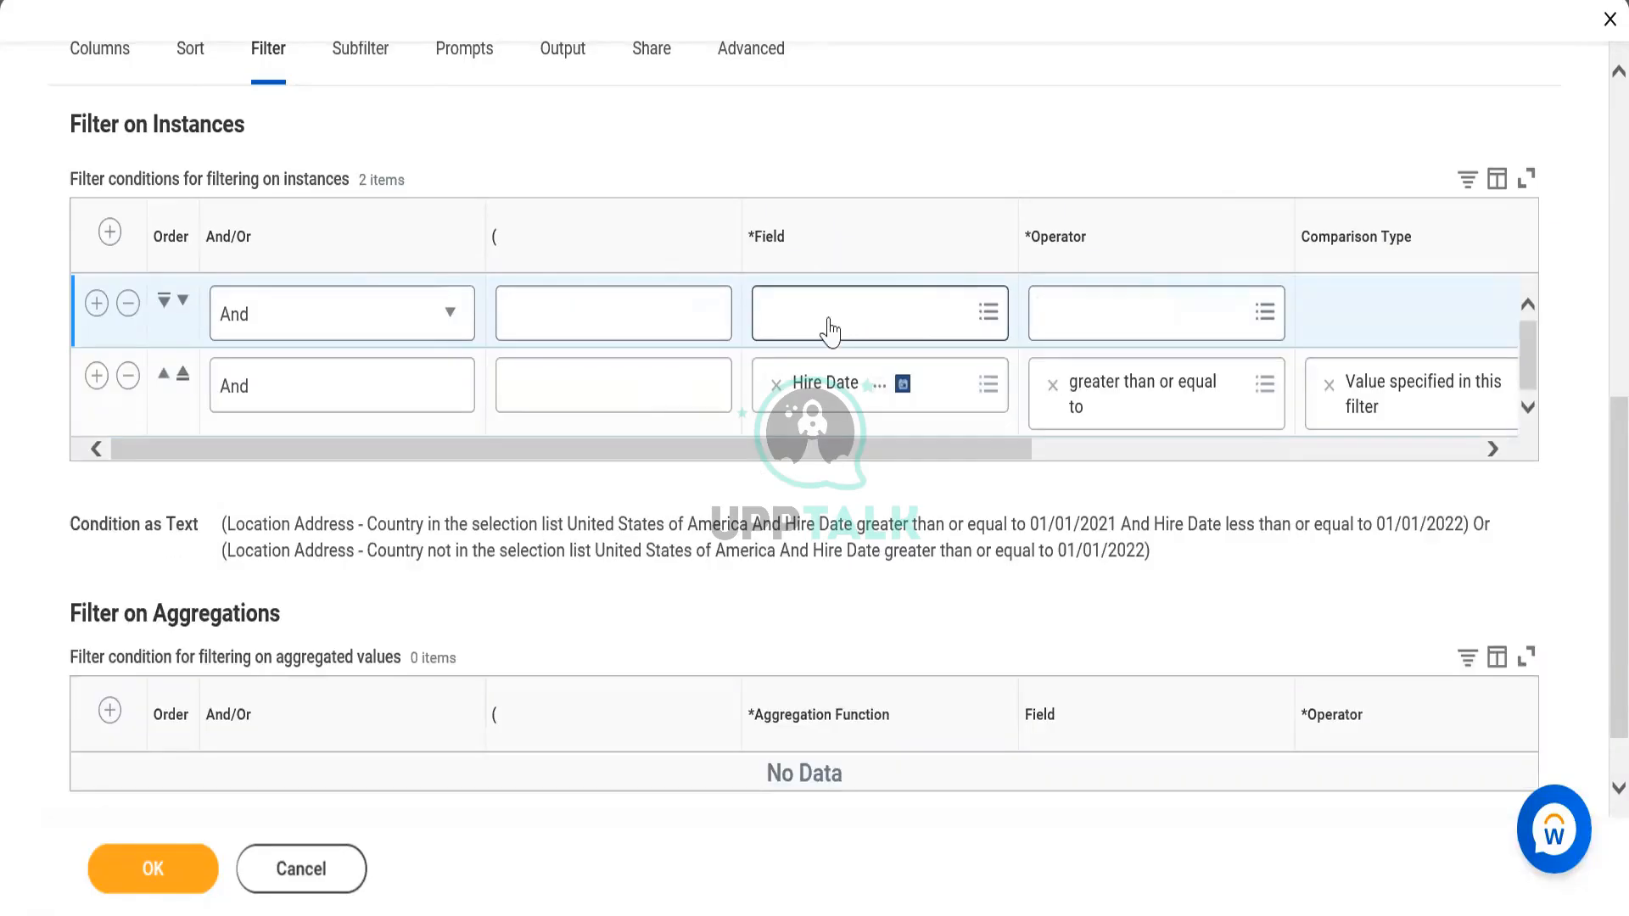
Step: Add an instance filter condition on the Worker Type field above the remaining Hire Date condition
click(831, 314)
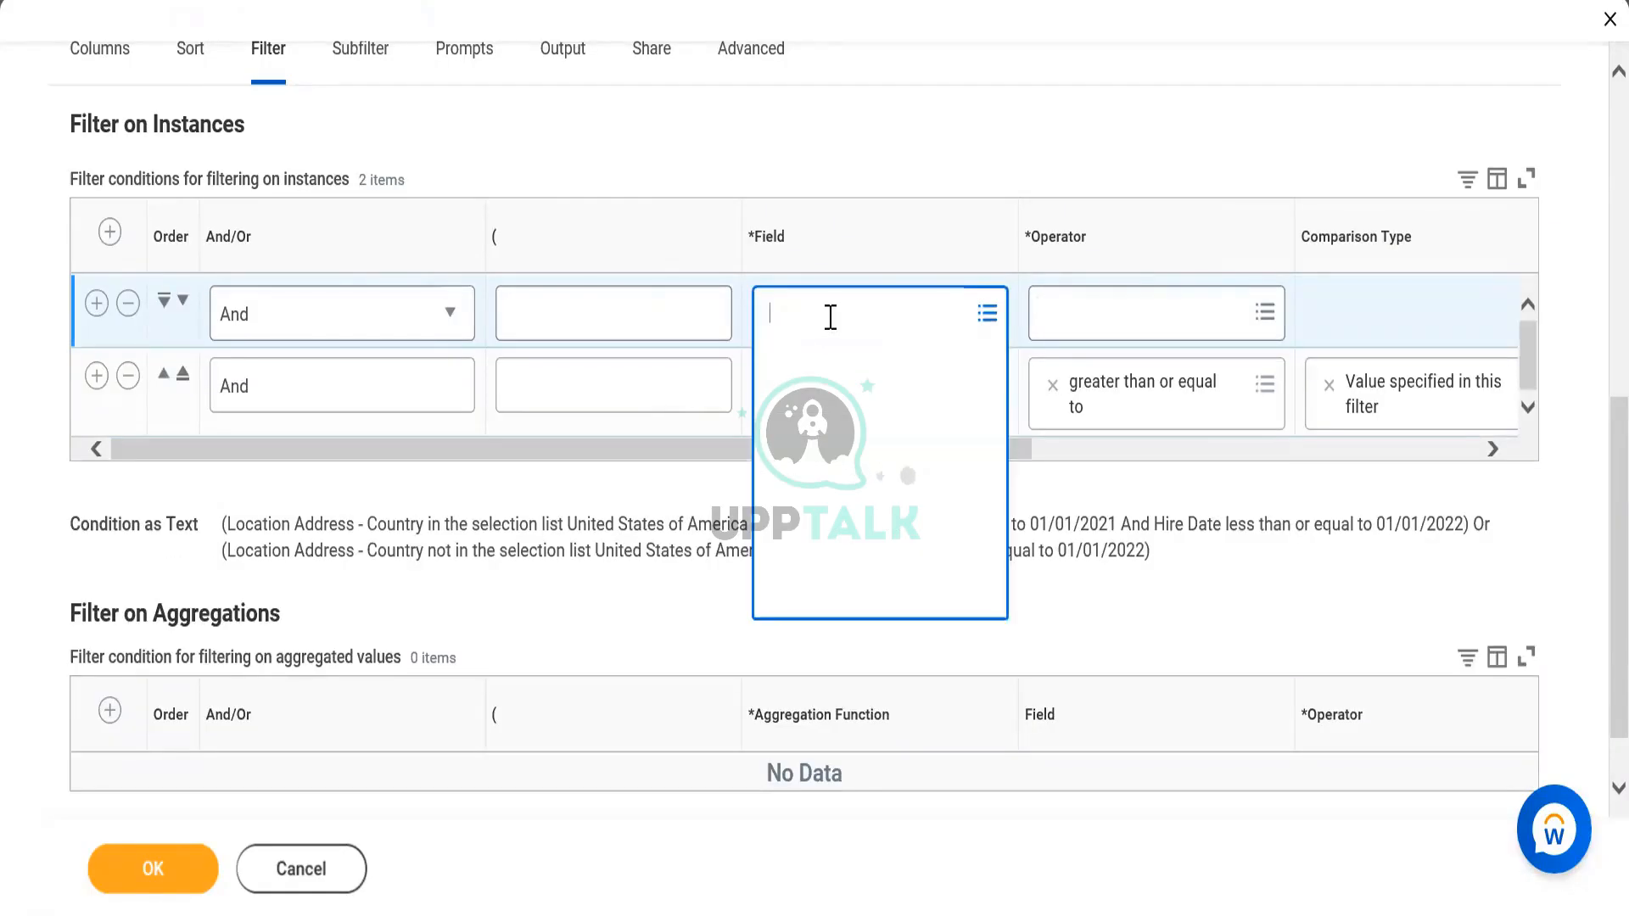
text(Worker)
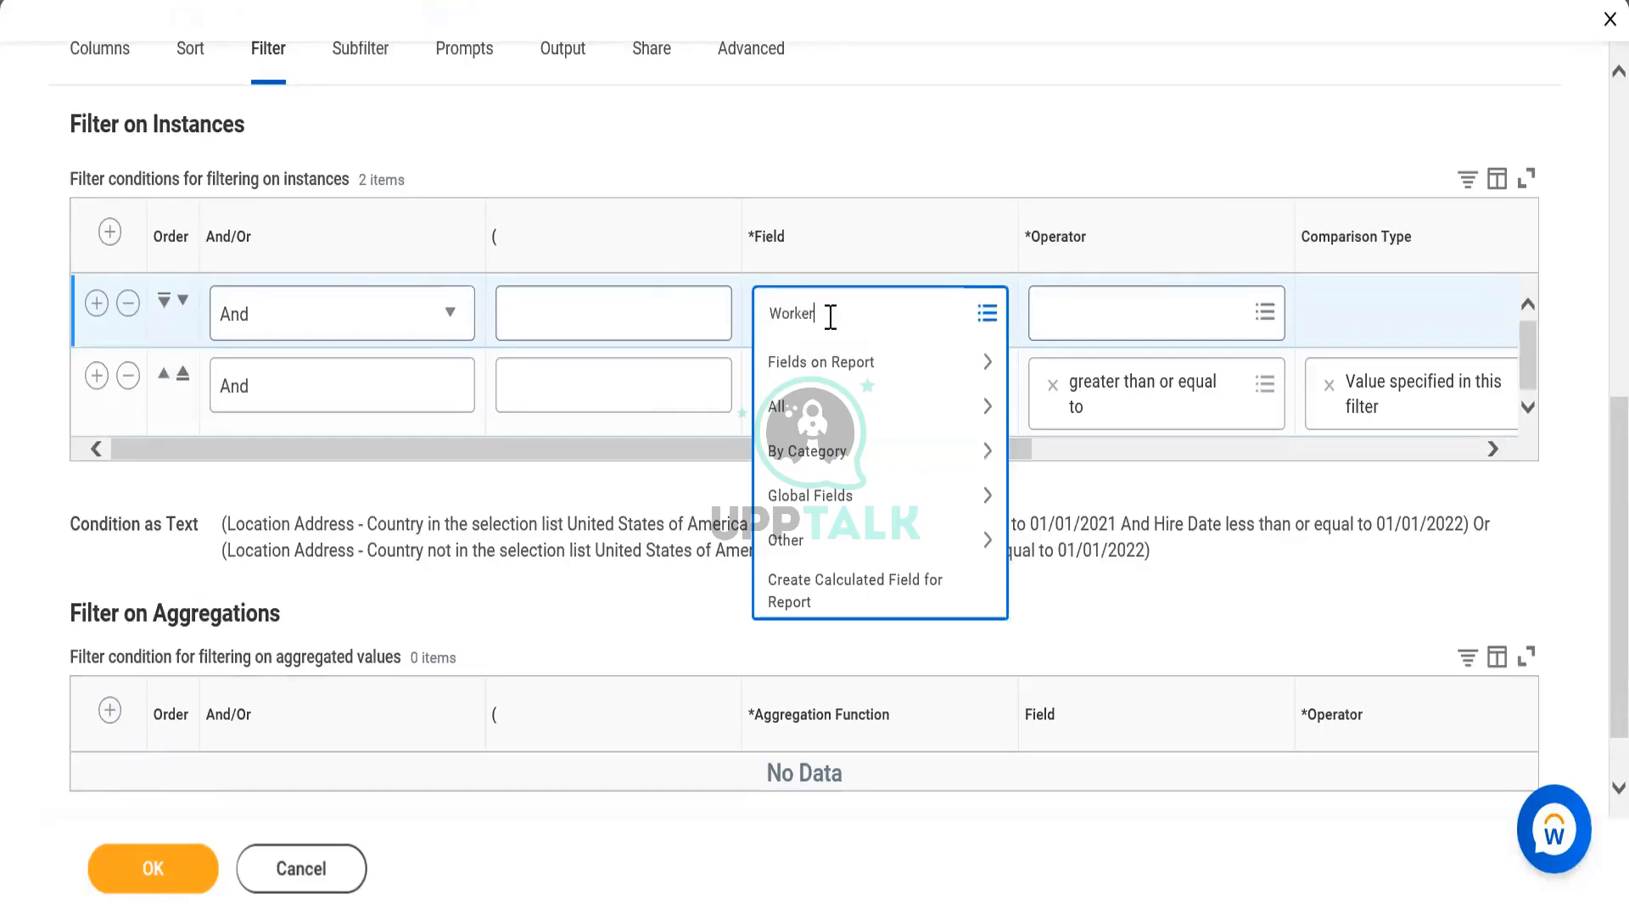
key(Return)
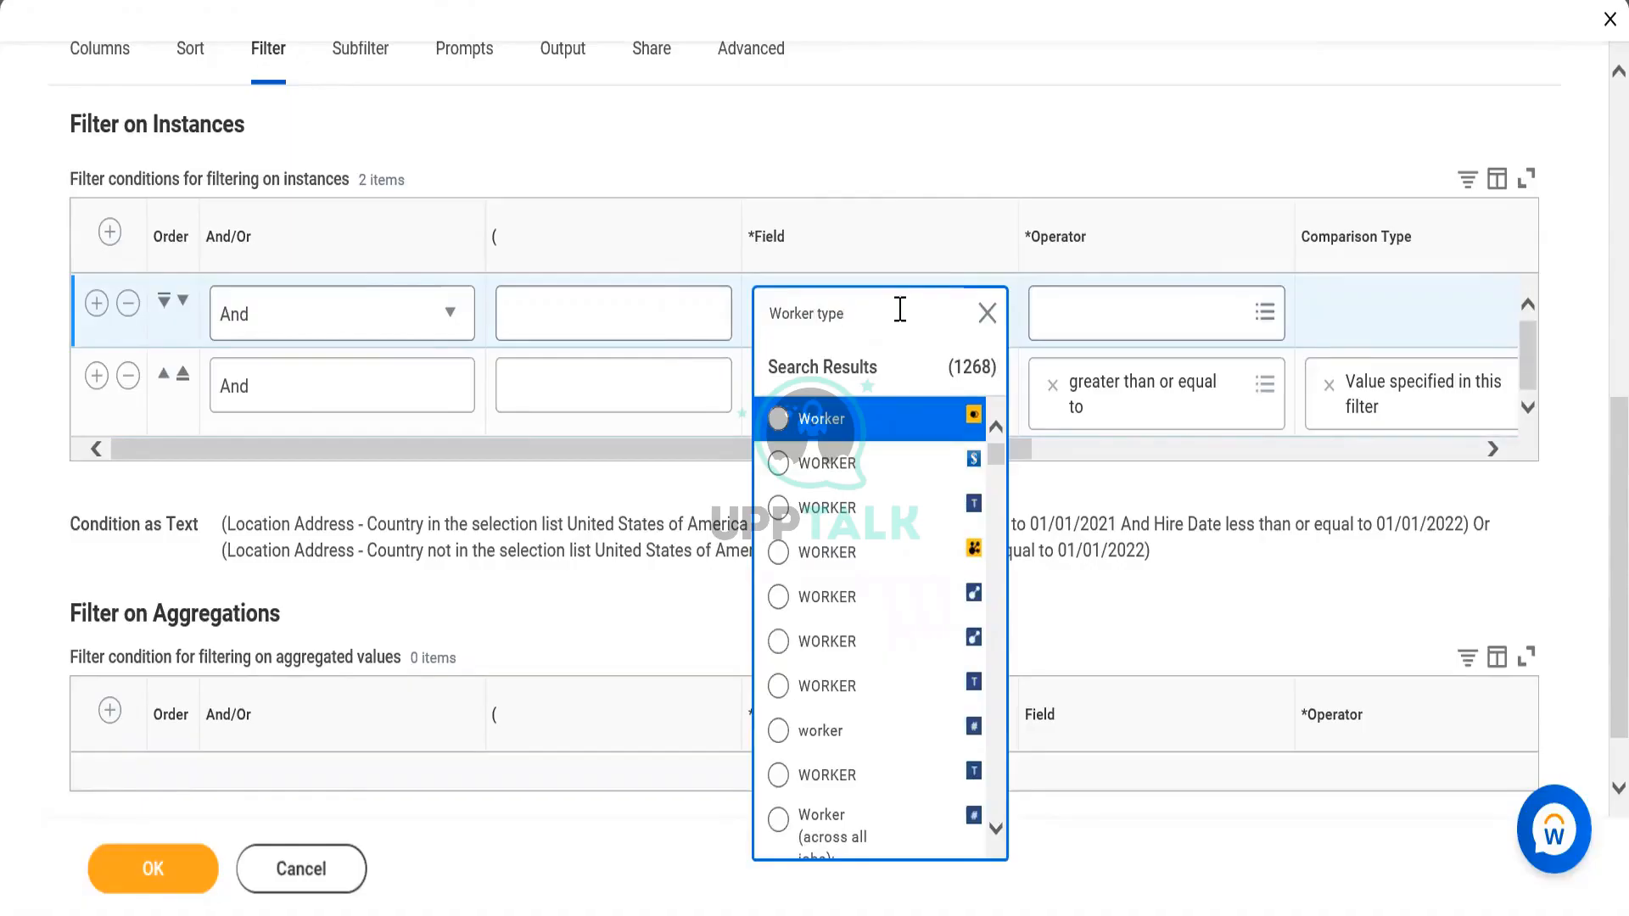
key(Return)
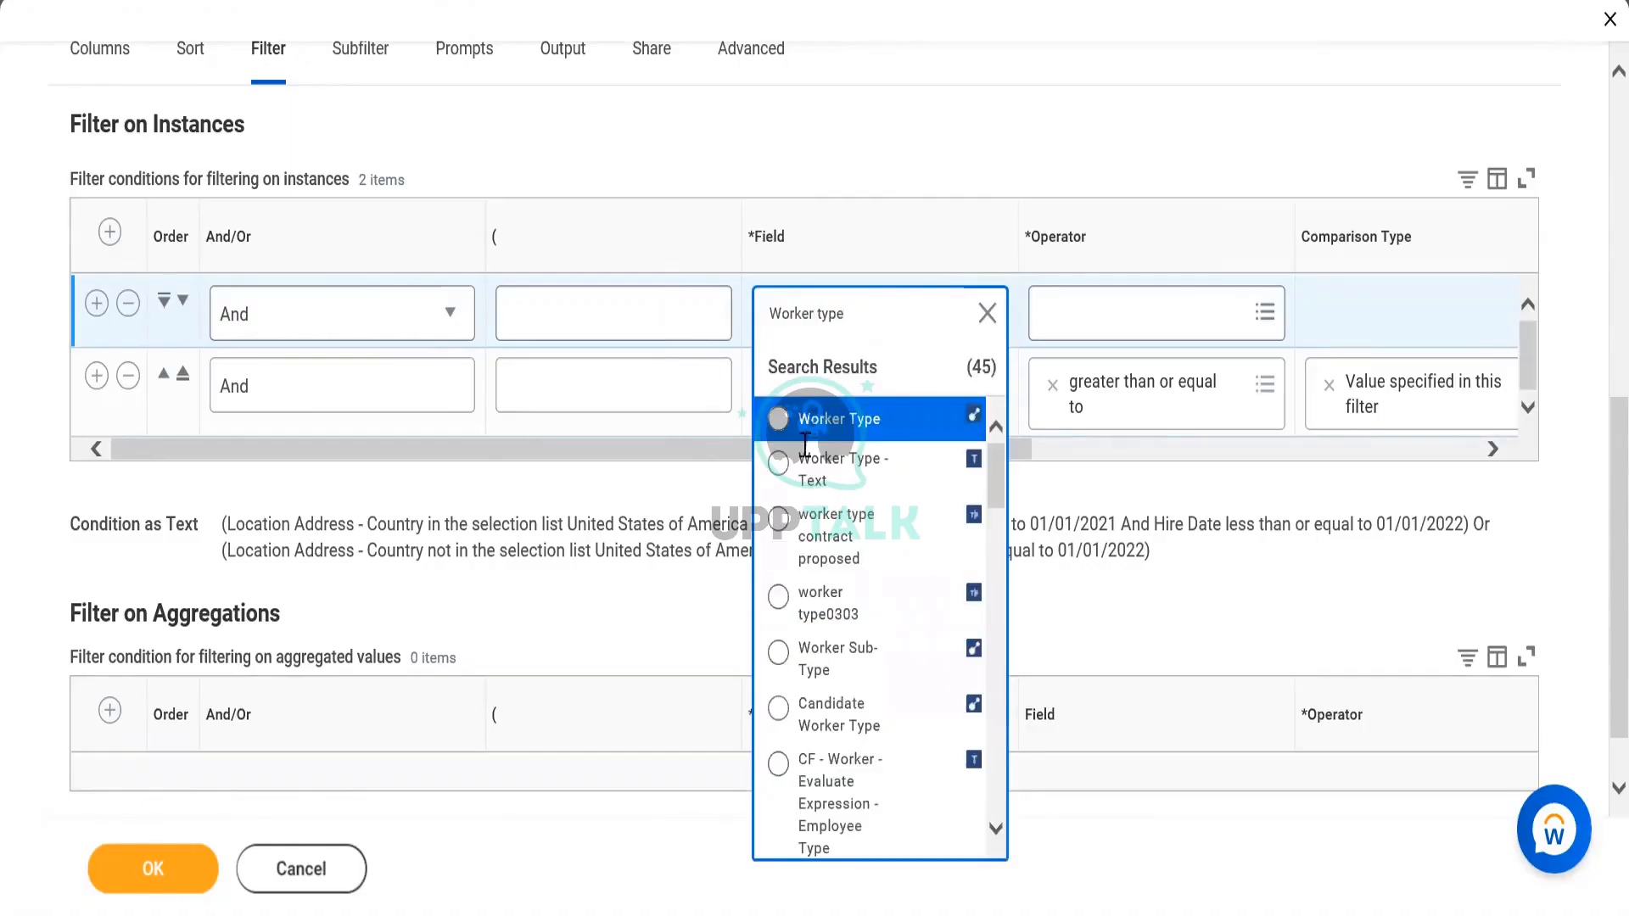
click(834, 422)
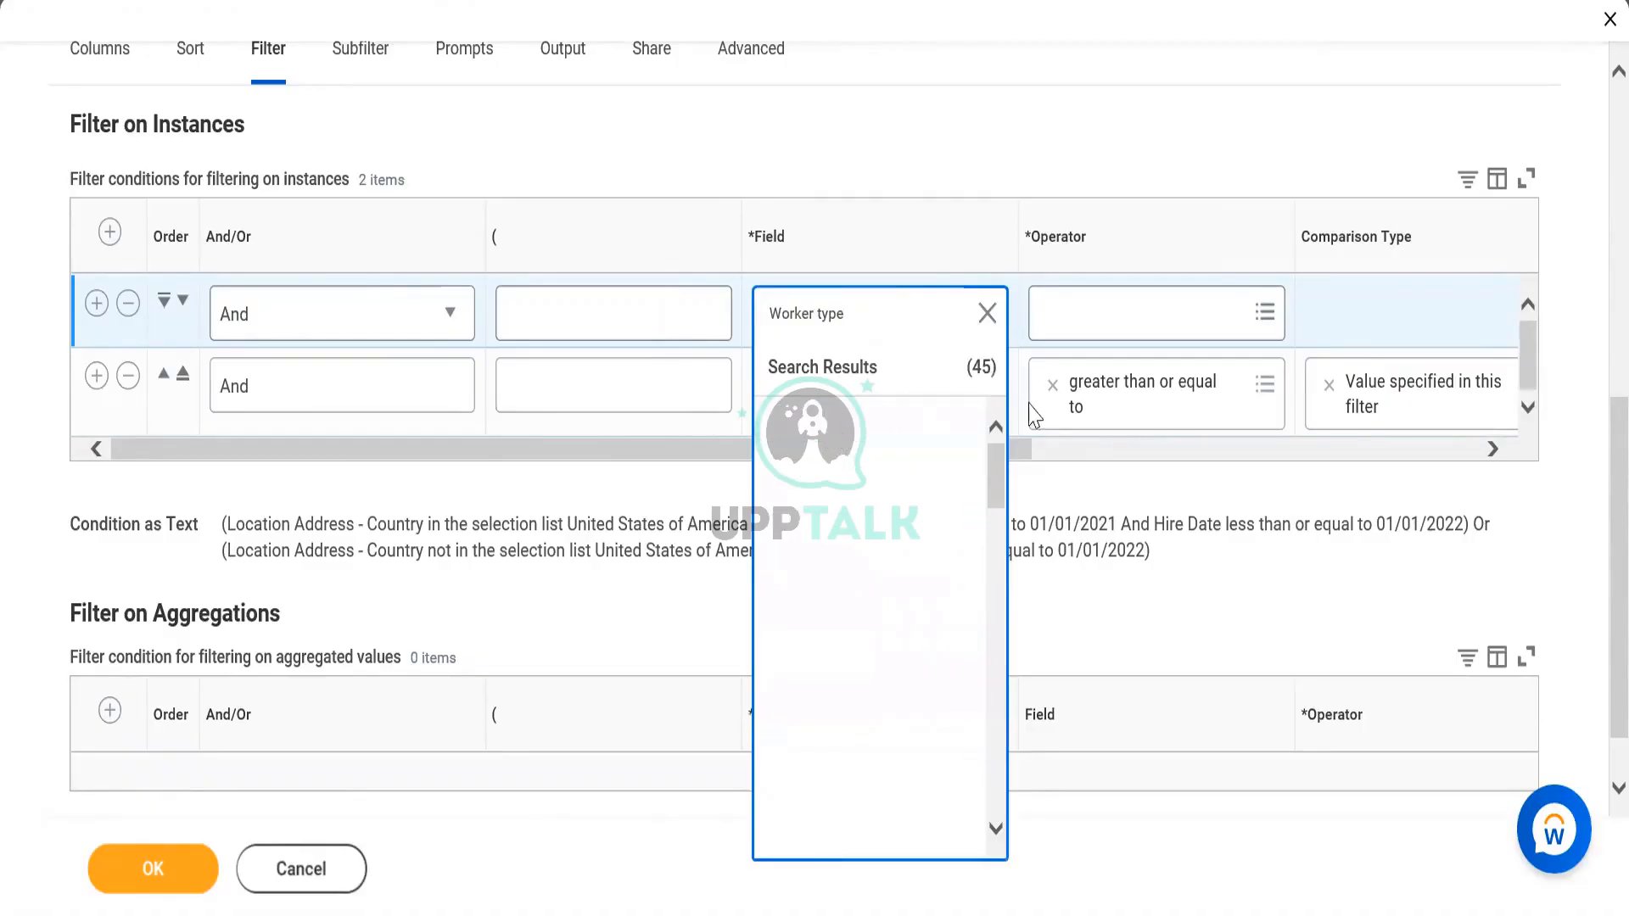
Step: Set the Worker Type condition to in the selection list with Contingent Worker as the comparison value
click(1125, 331)
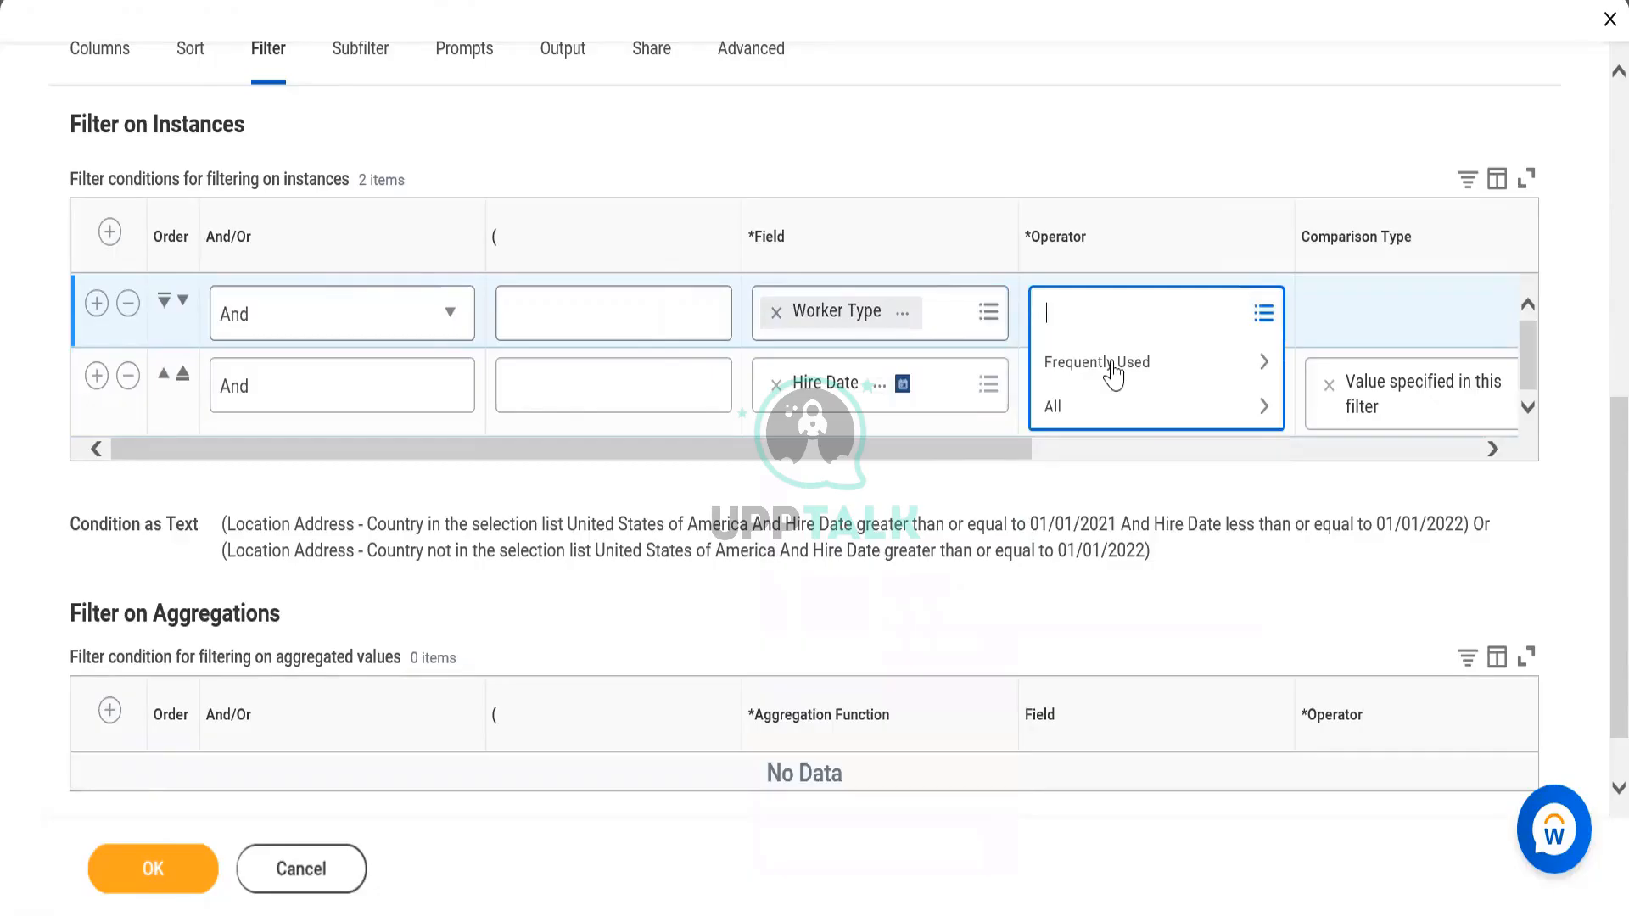
click(1114, 361)
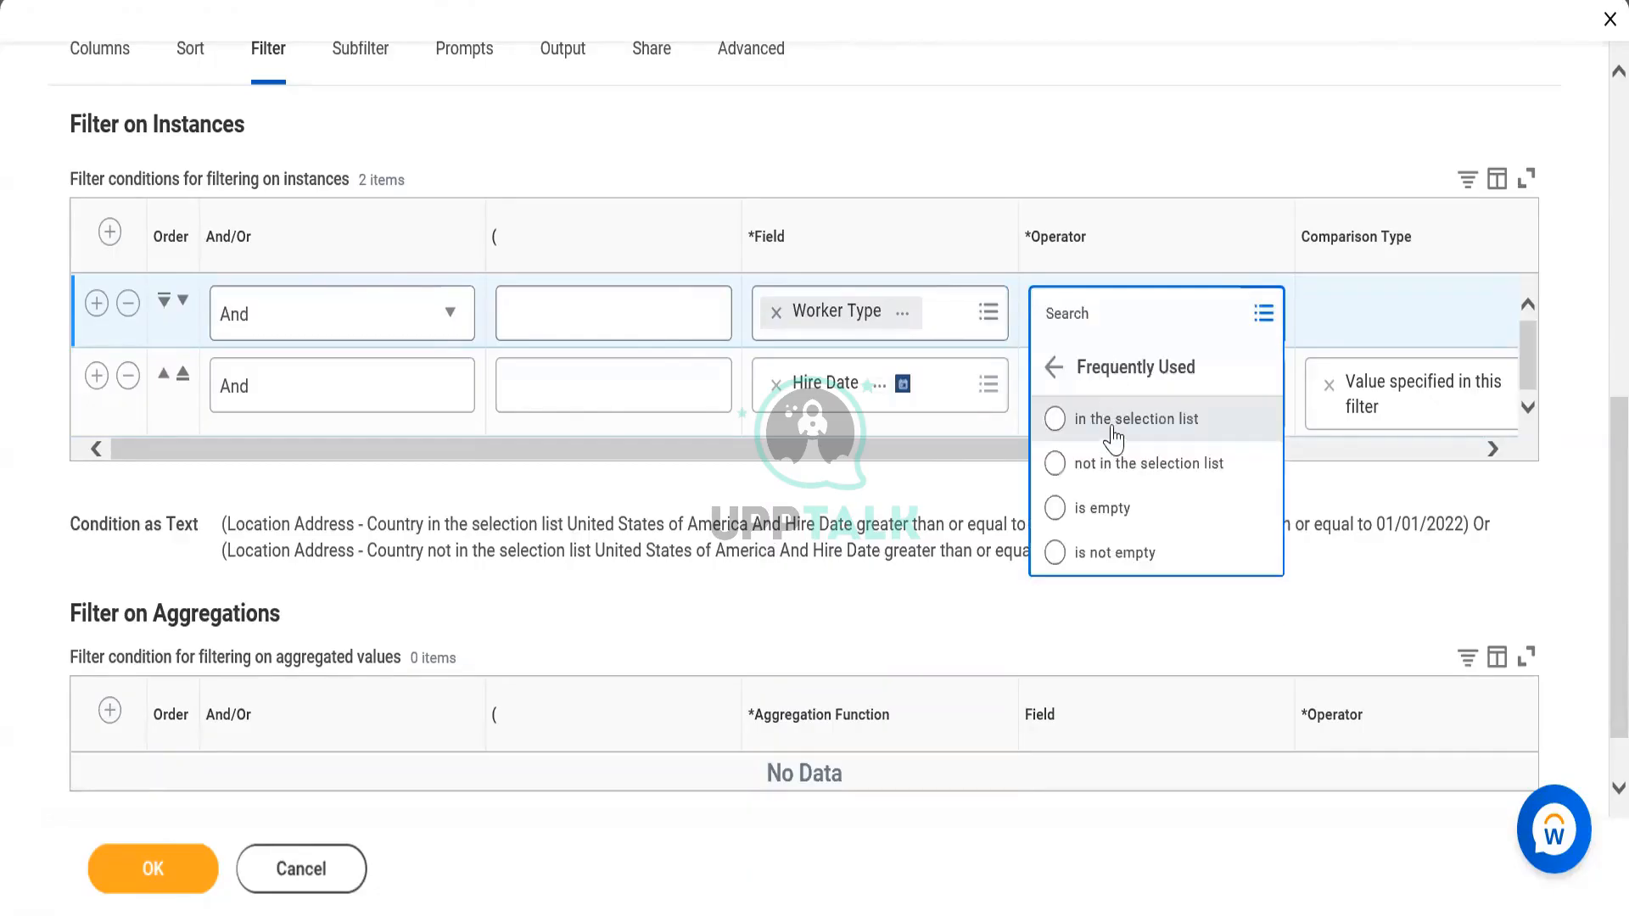
click(1114, 422)
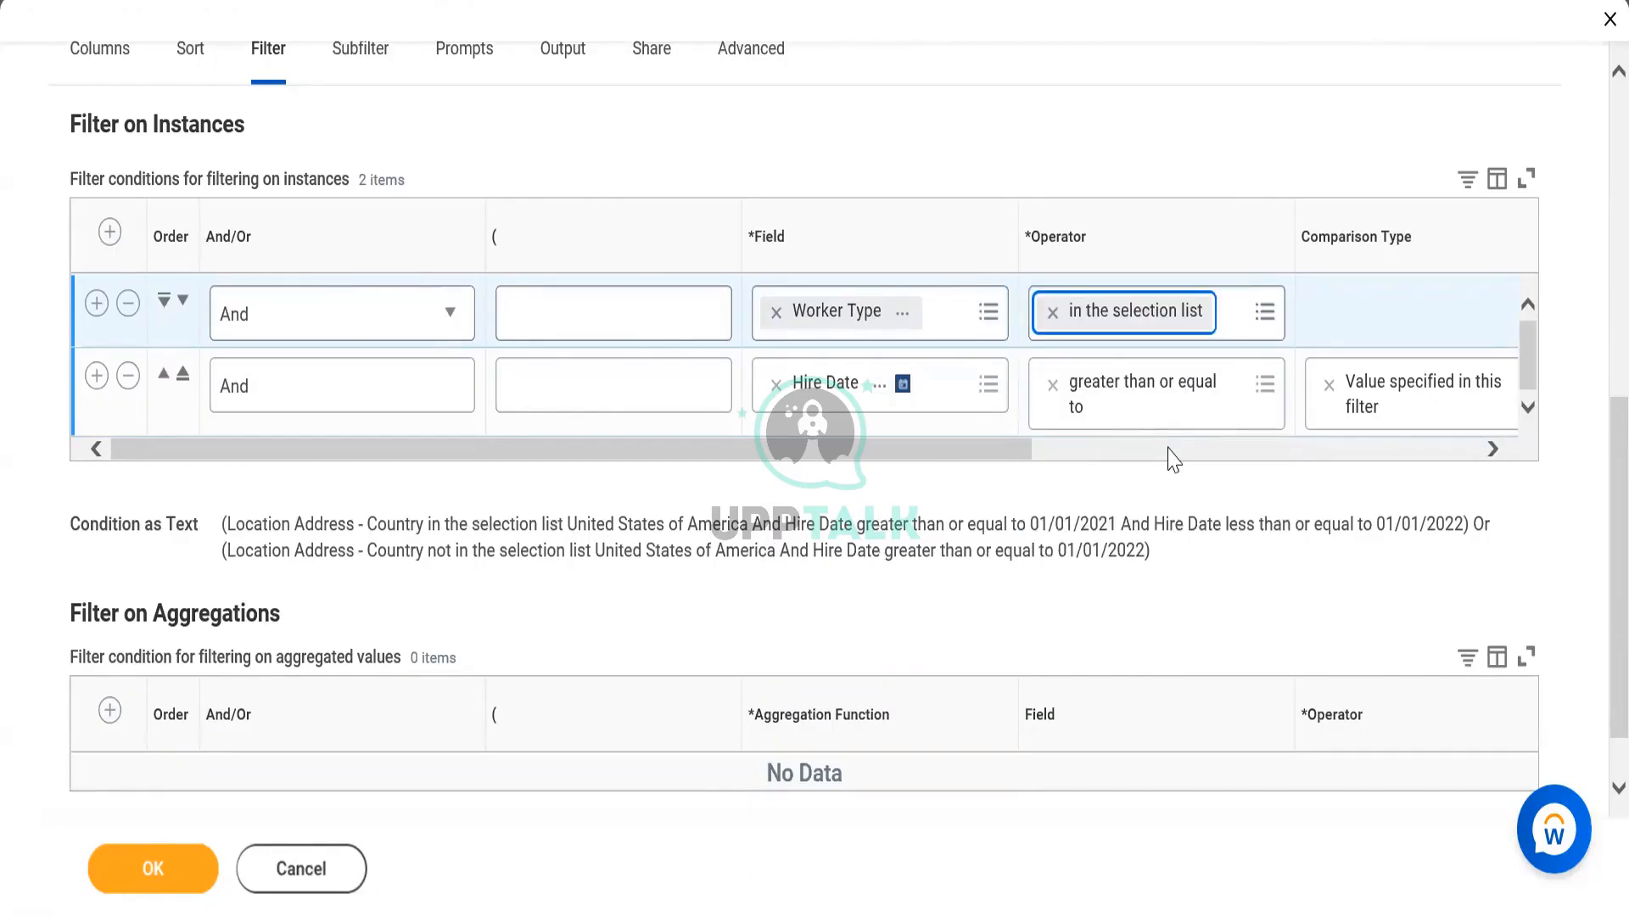
click(1236, 467)
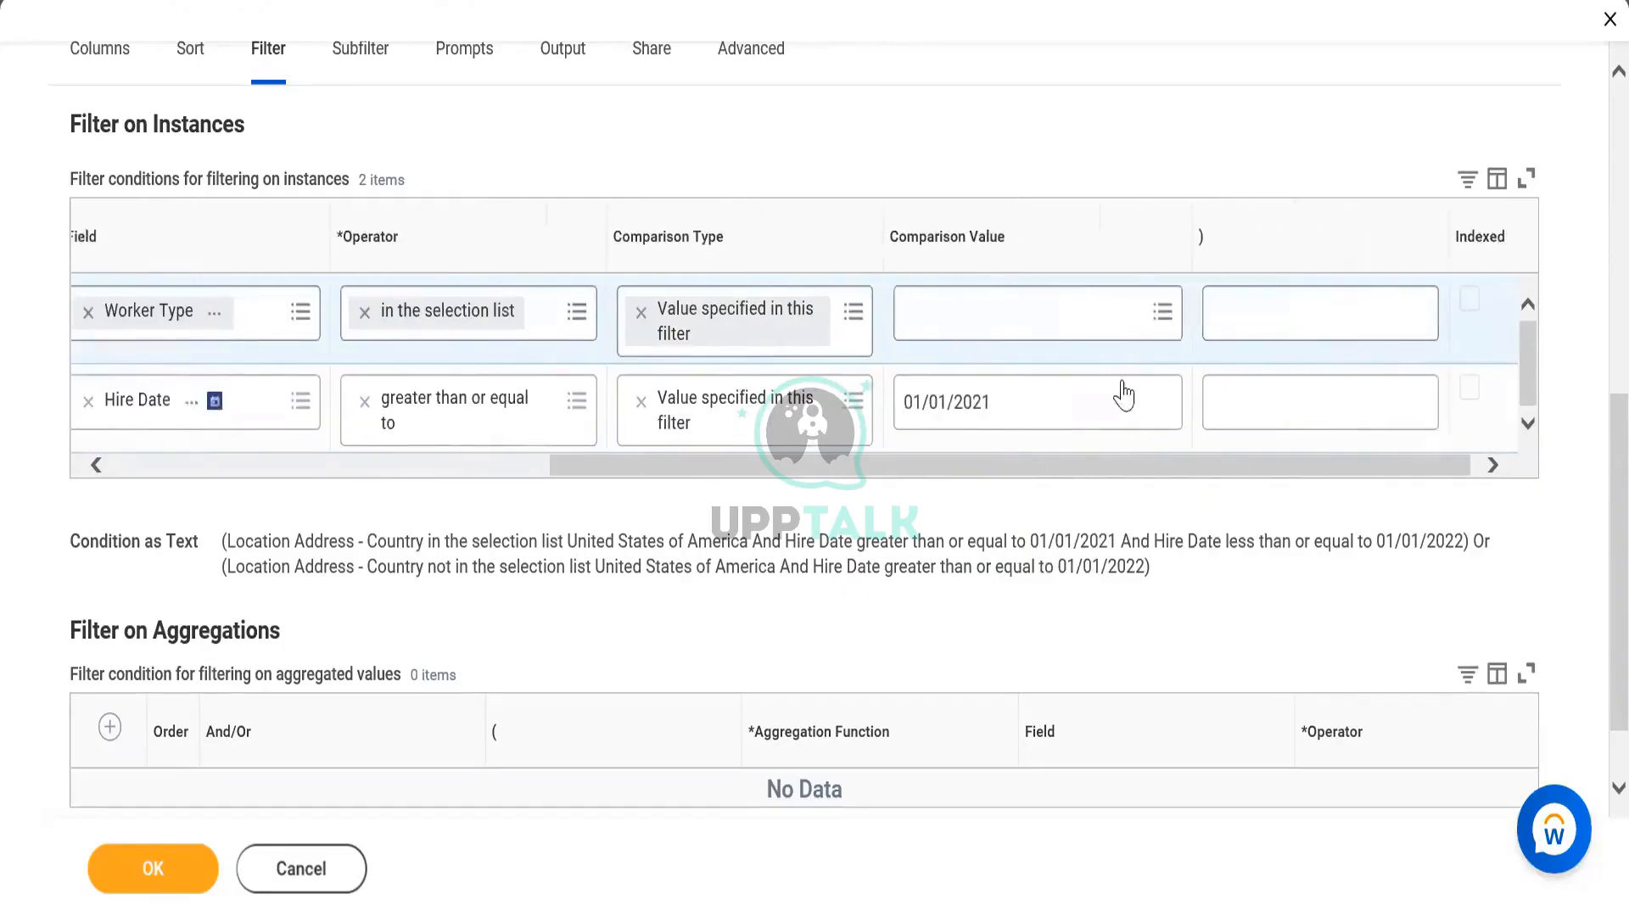
click(1059, 334)
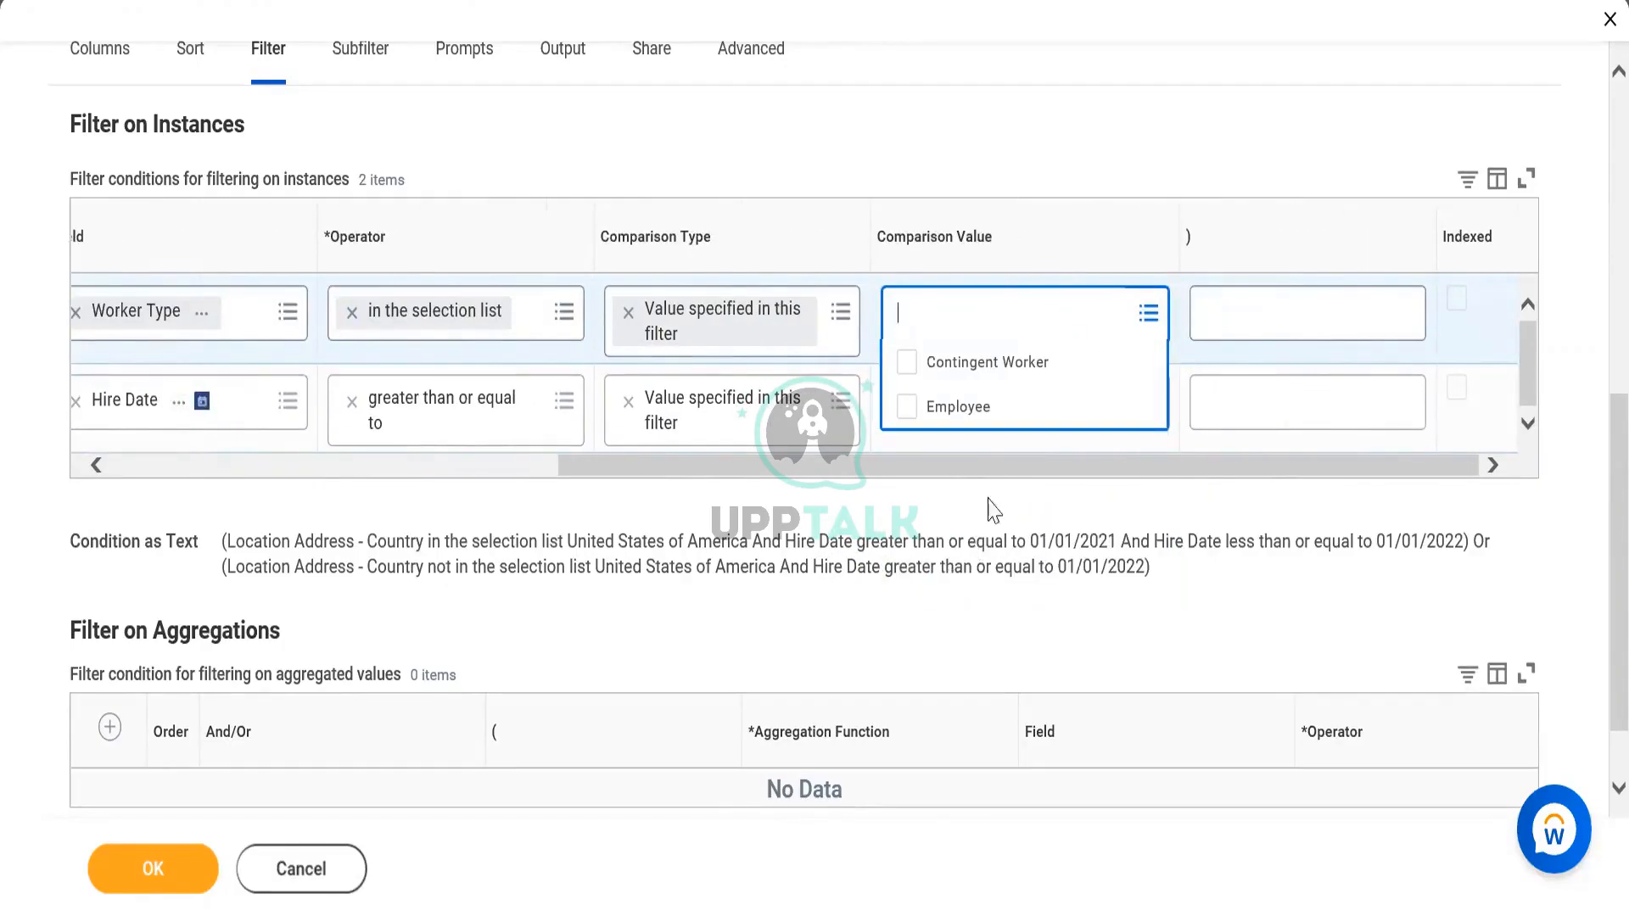
click(944, 363)
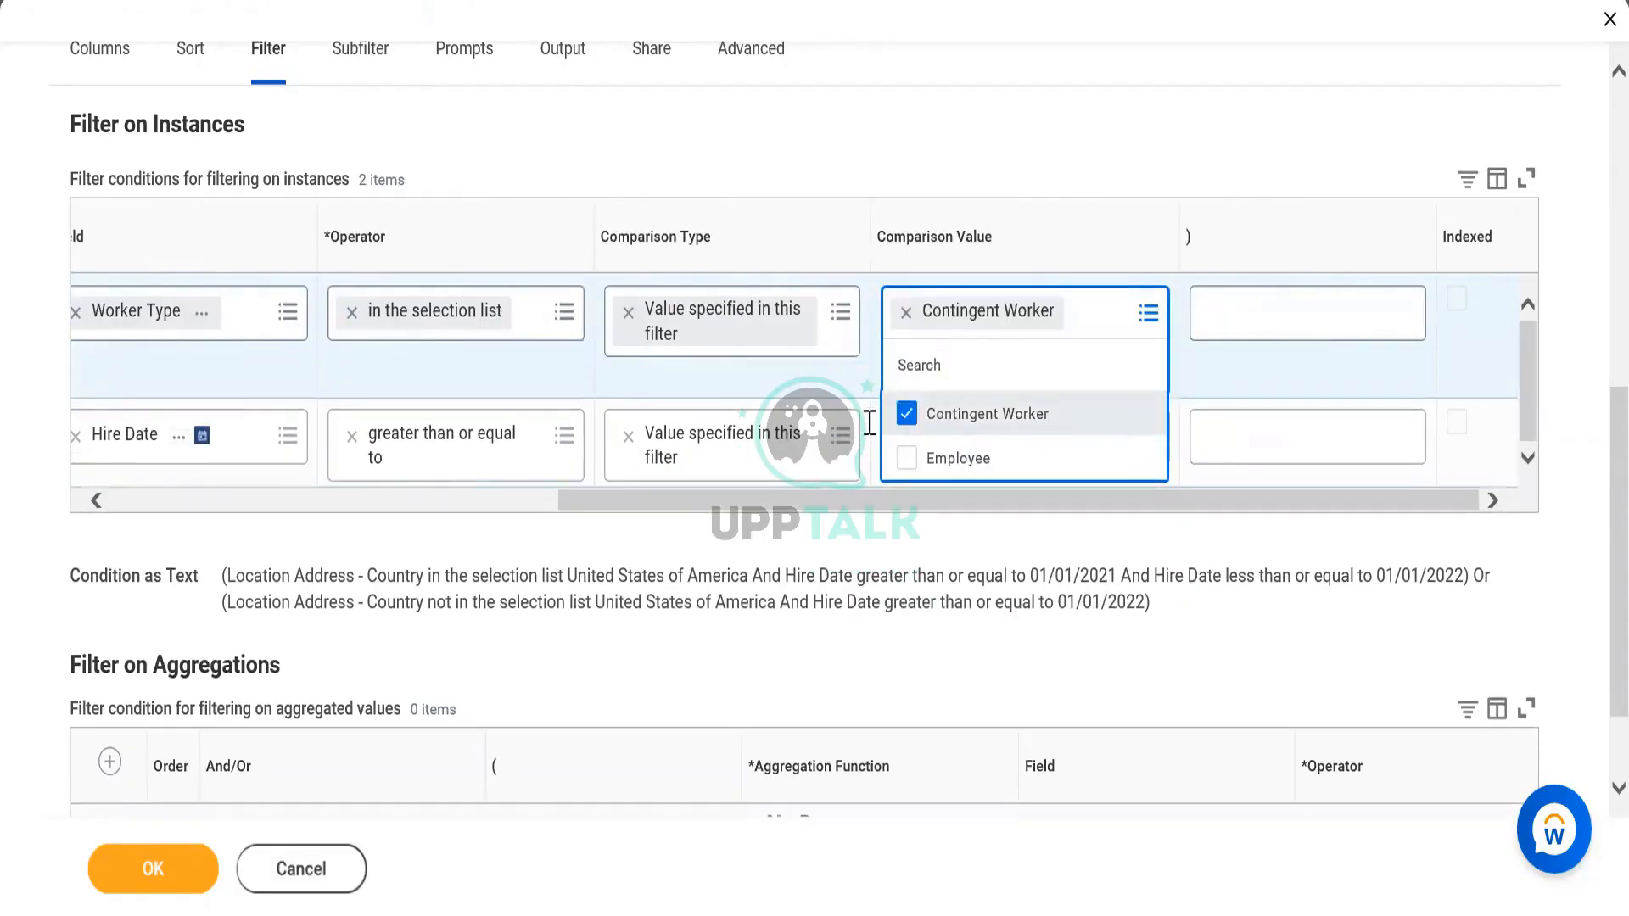
click(761, 536)
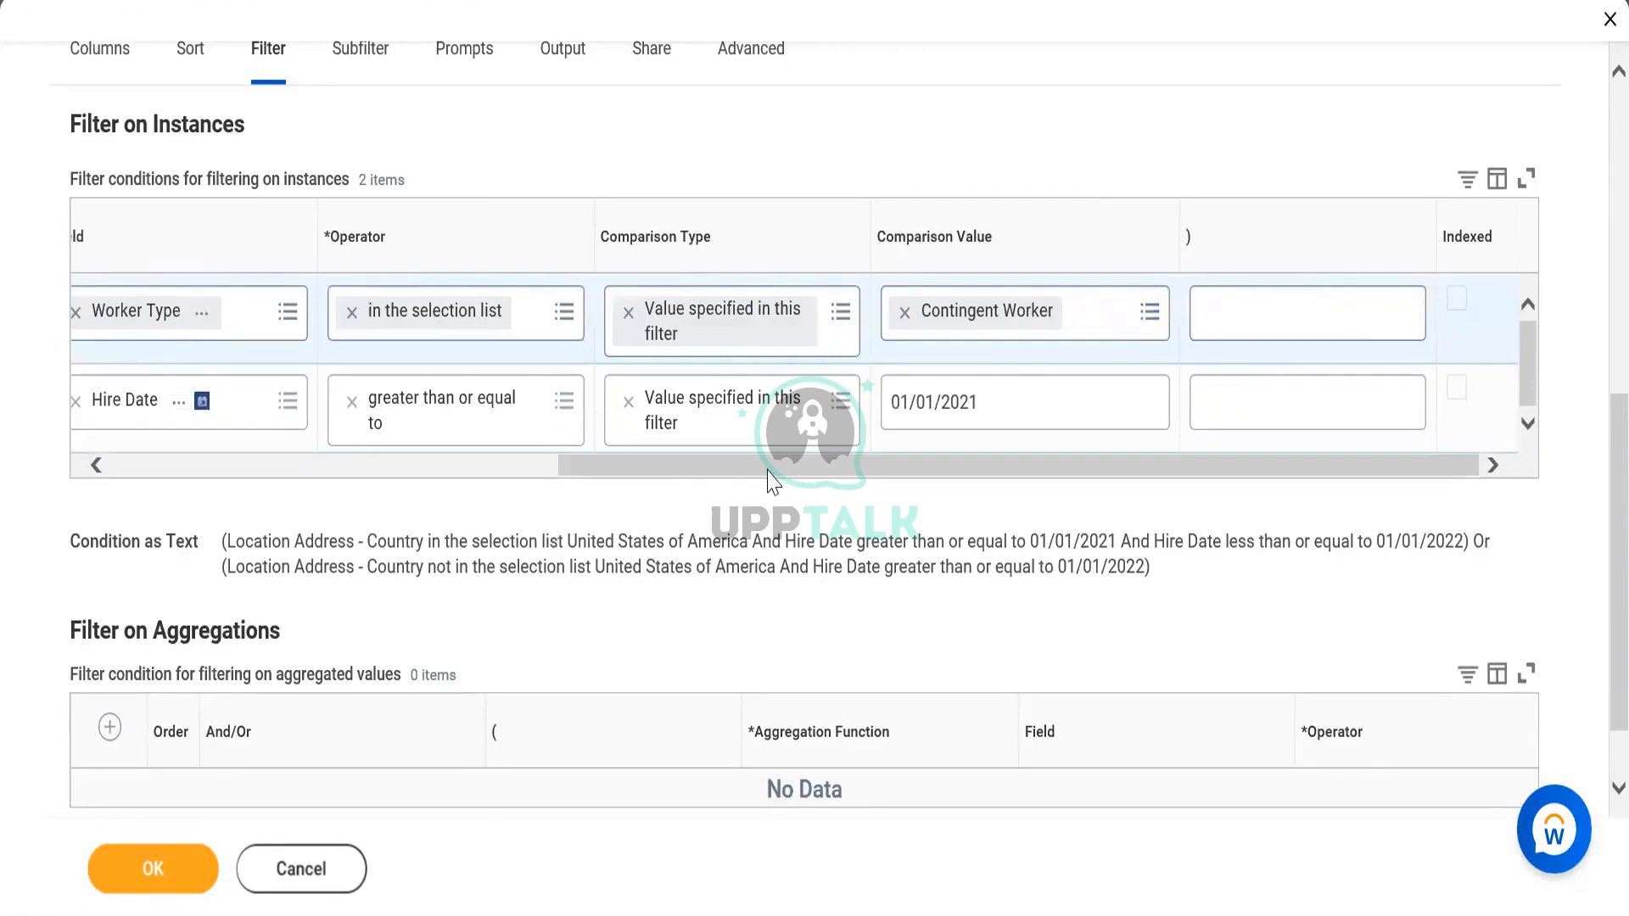
Step: Change the Hire Date condition's operator to less than or equal to
drag(769, 475, 671, 482)
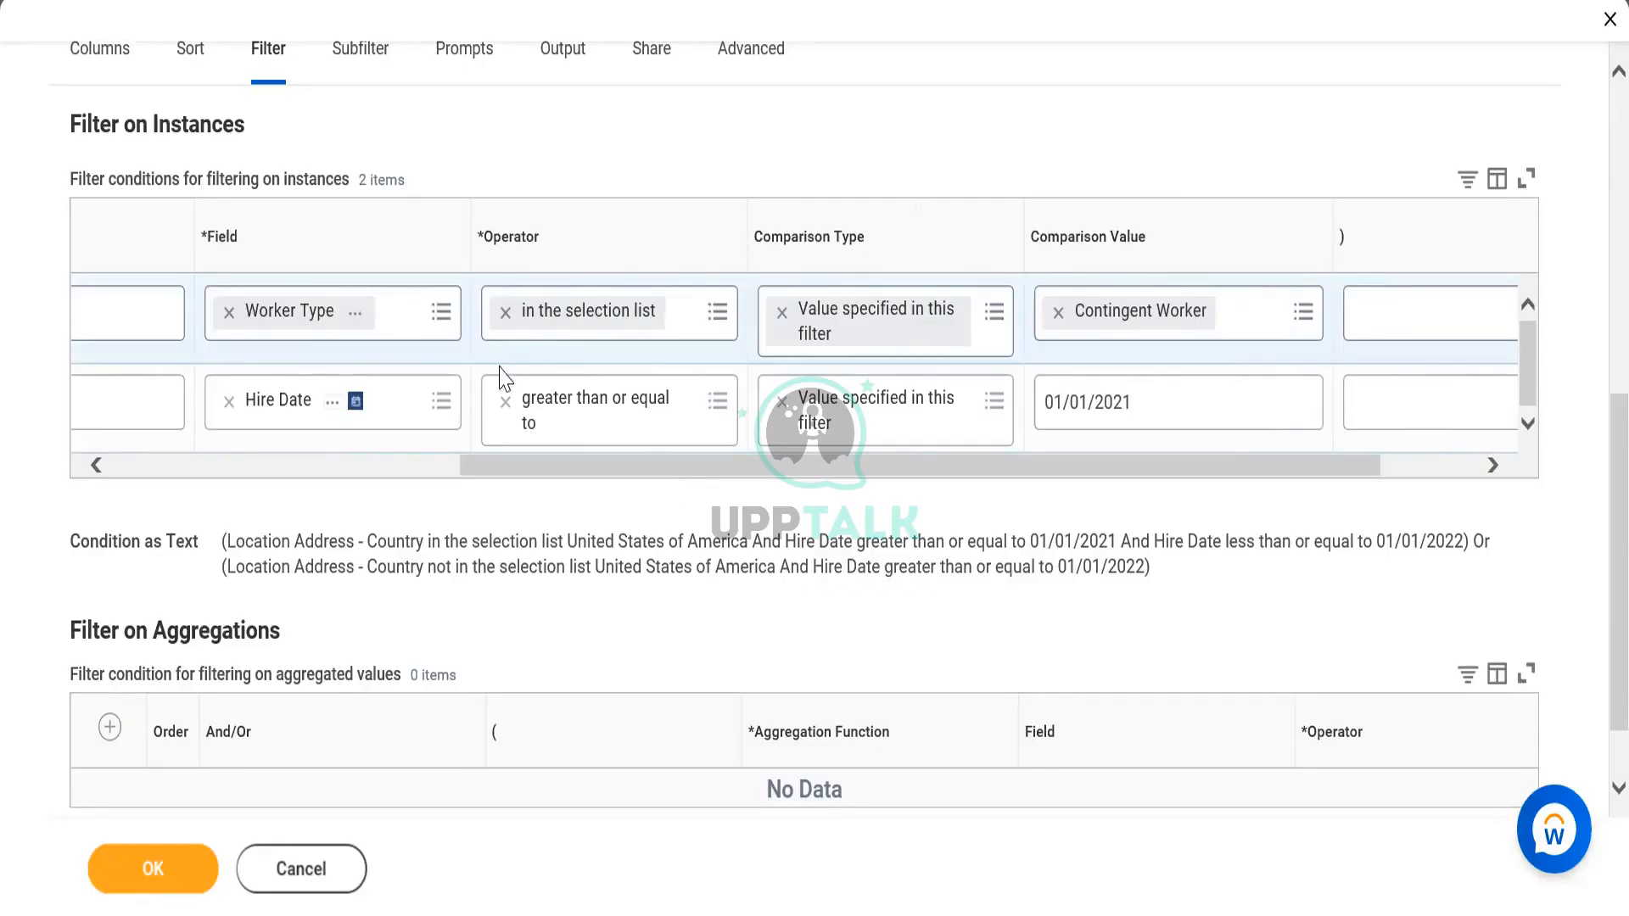
click(717, 405)
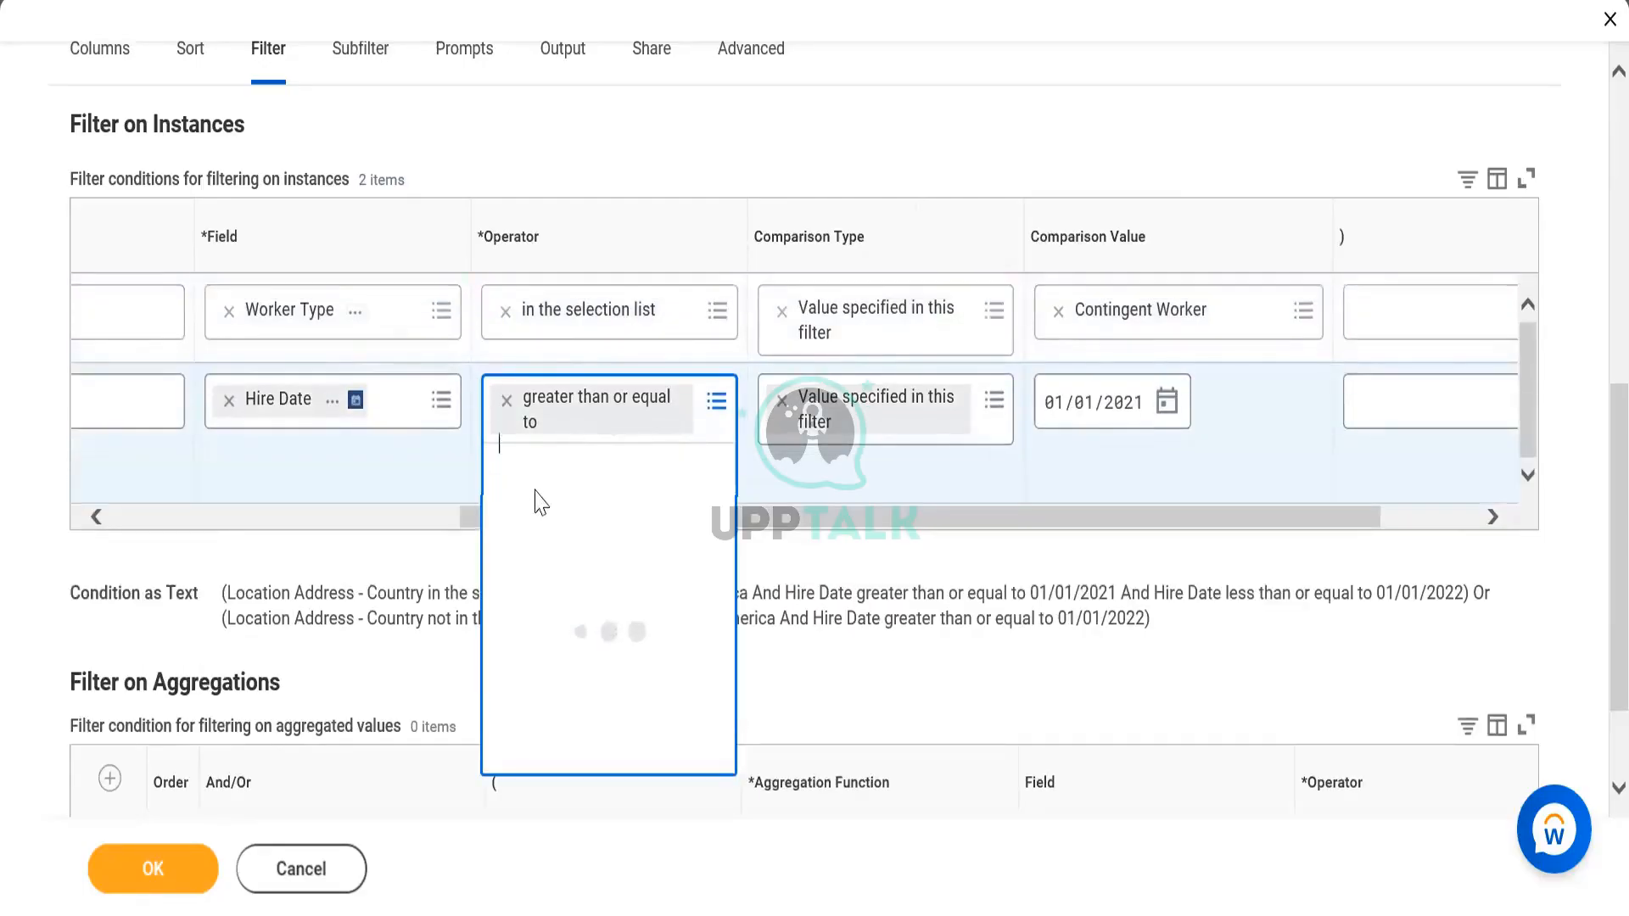
click(596, 519)
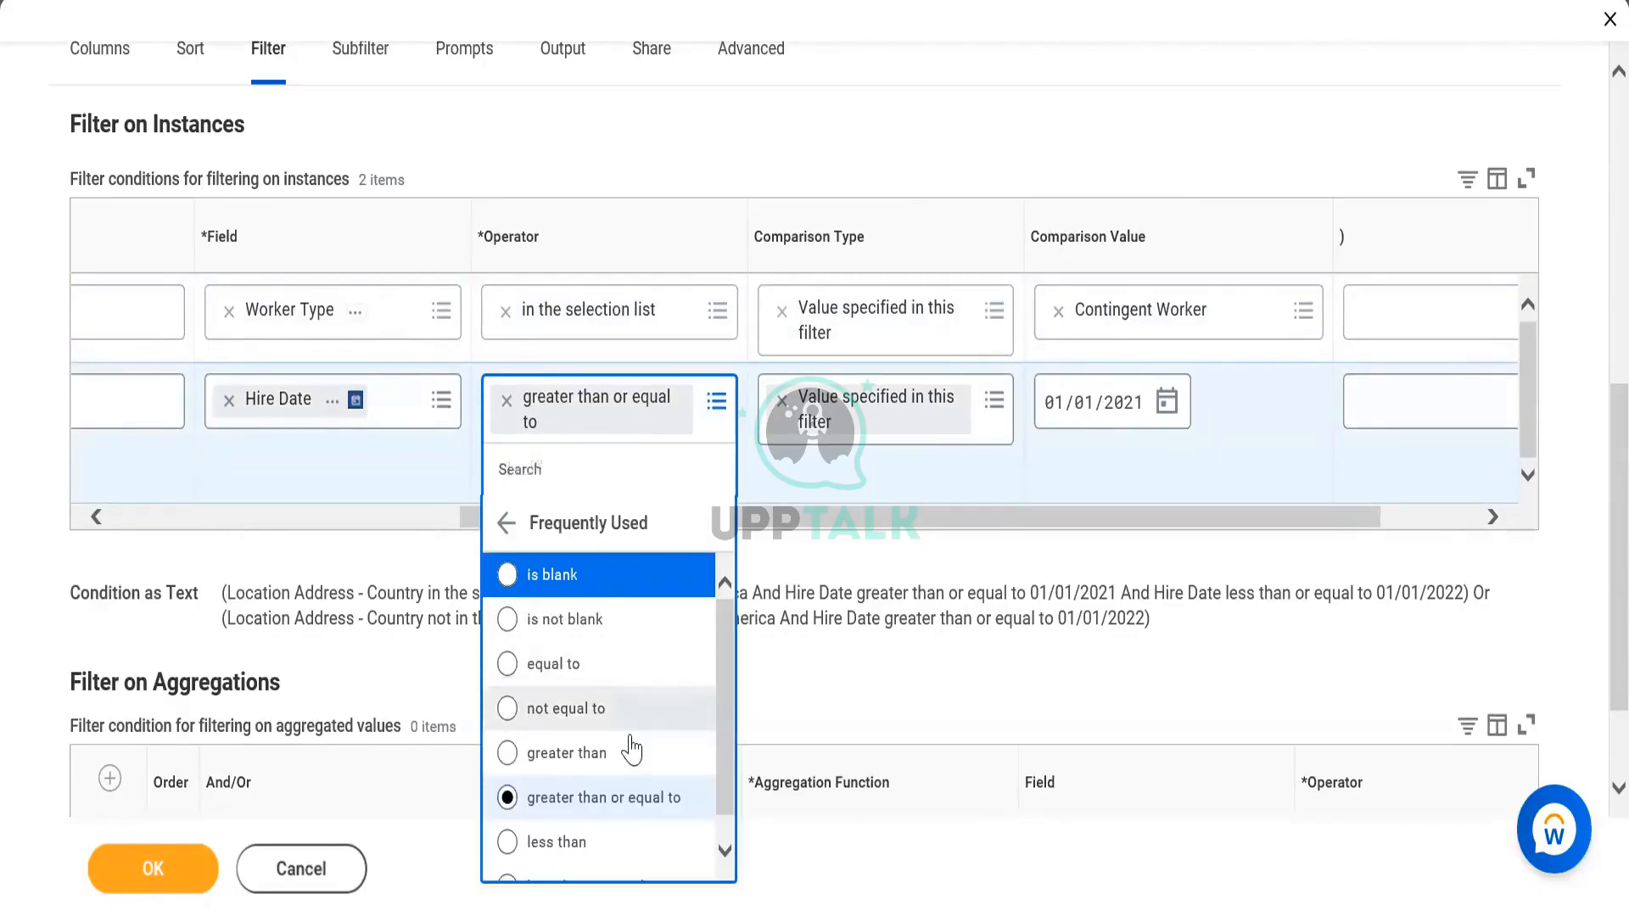
click(723, 851)
click(659, 862)
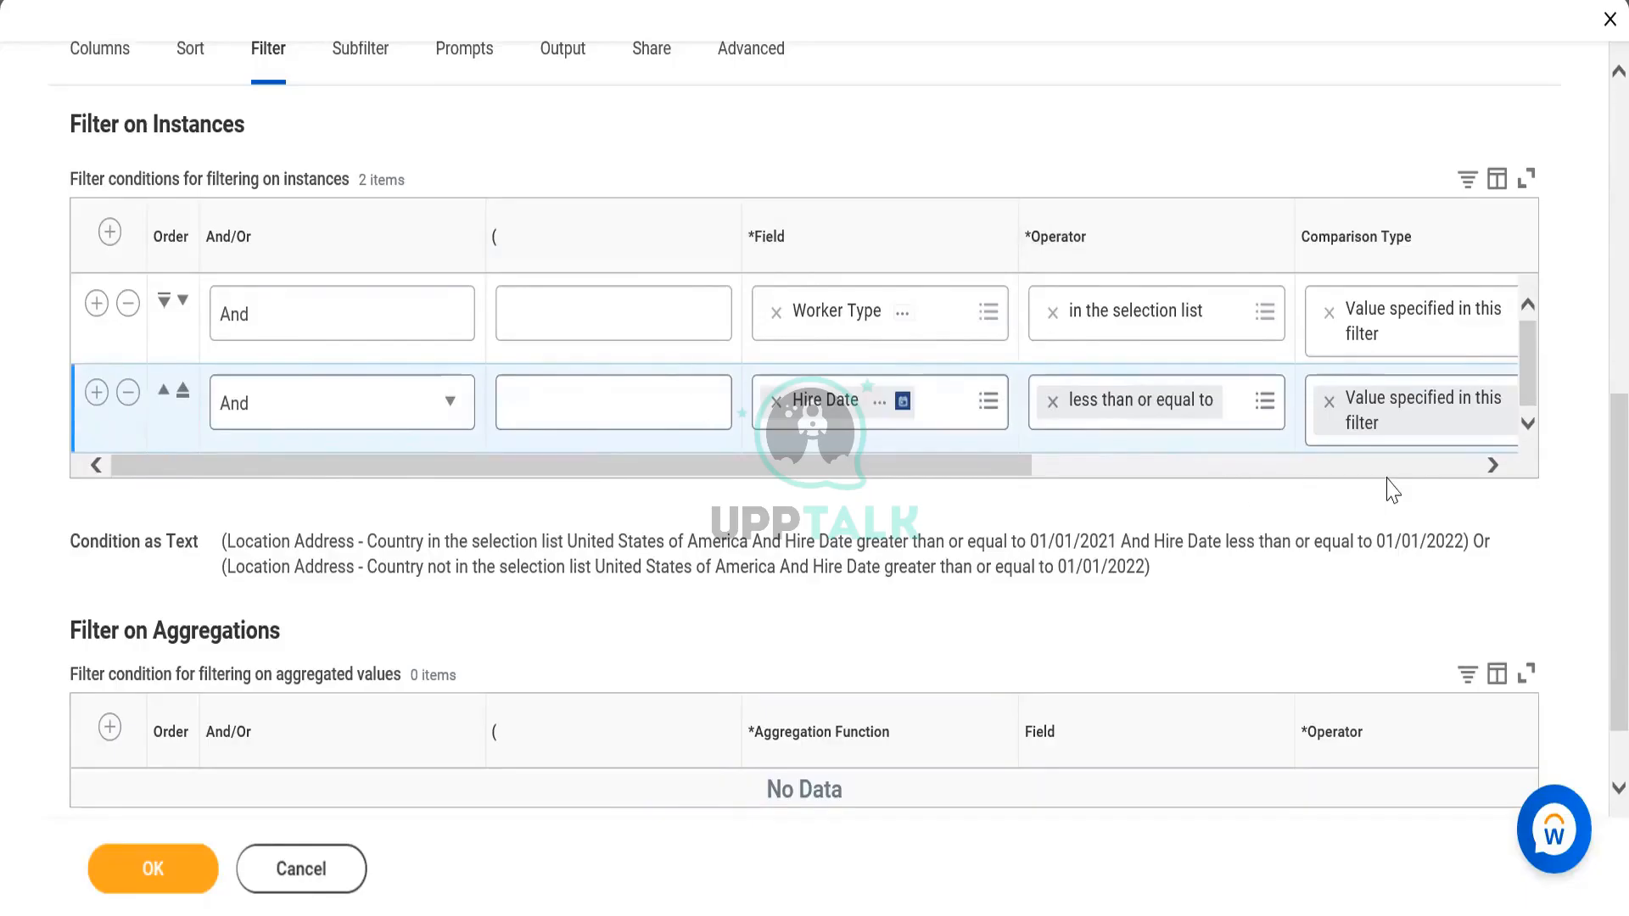
Step: Set the And/Or connector of the Hire Date condition to Or
click(369, 414)
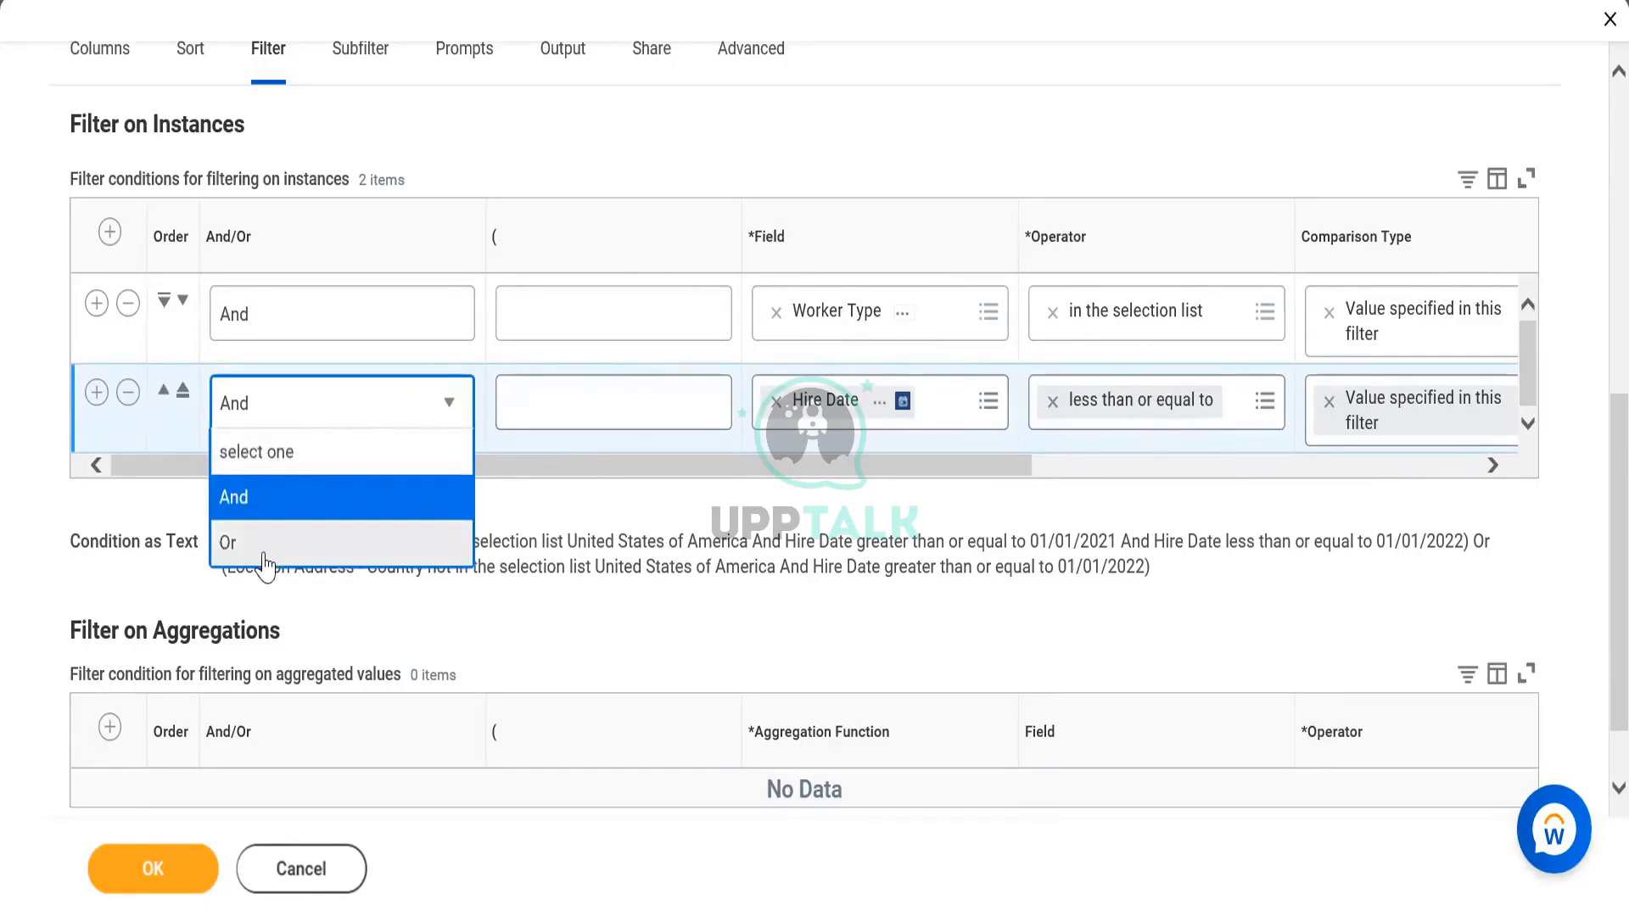
click(263, 560)
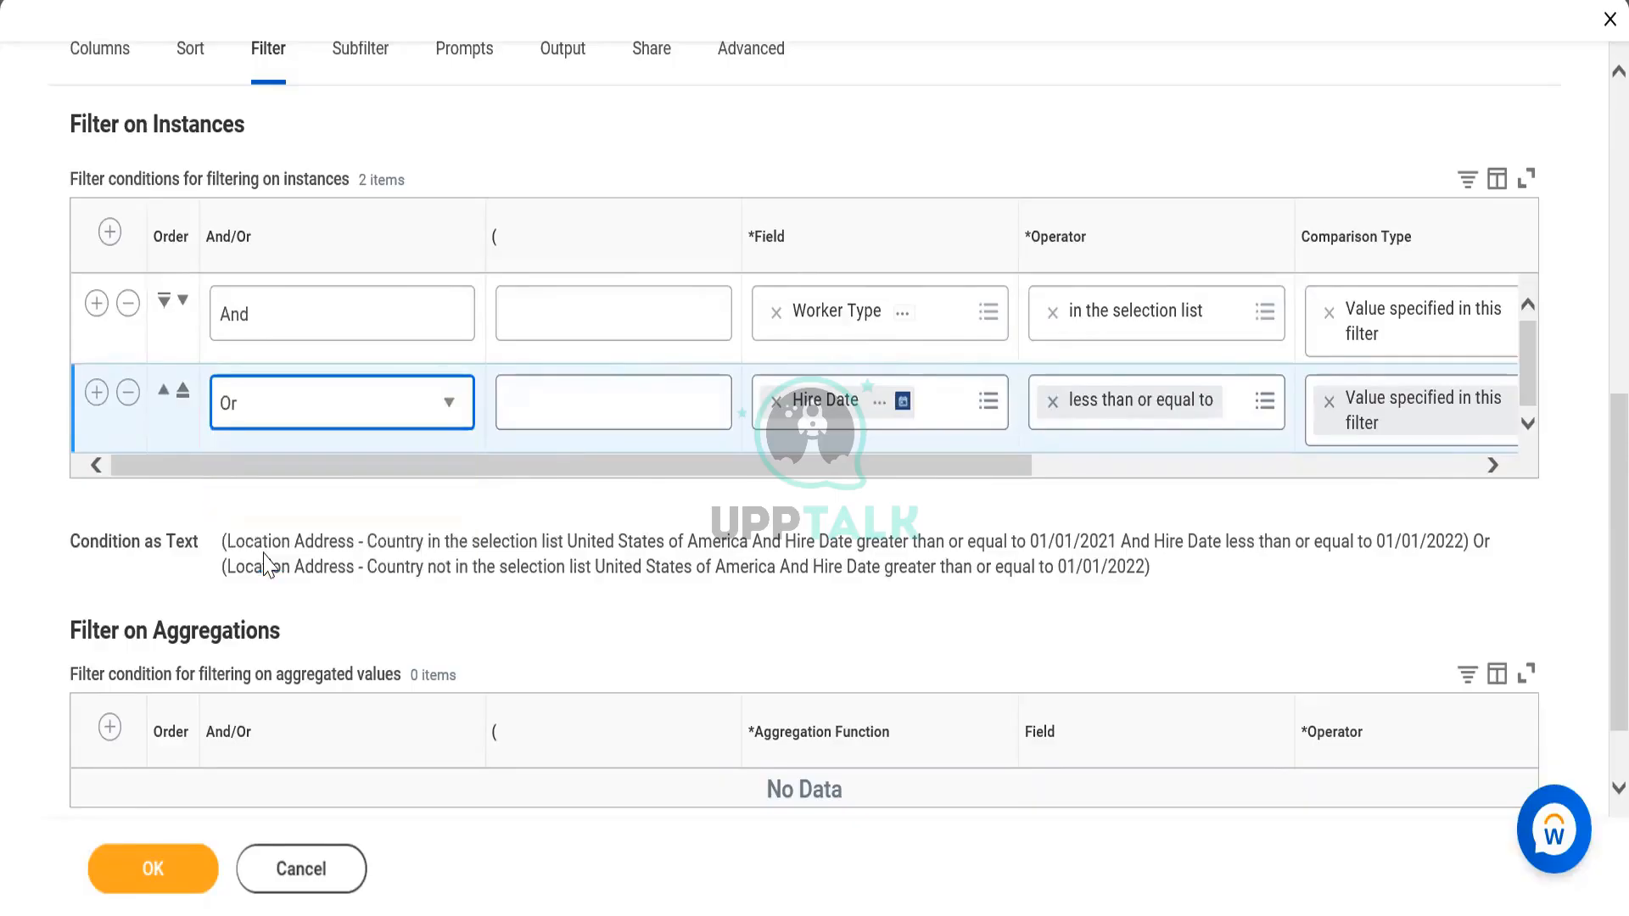
Step: Review the connectors, operators and comparison values of the Worker Type and Hire Date filter conditions
click(1147, 472)
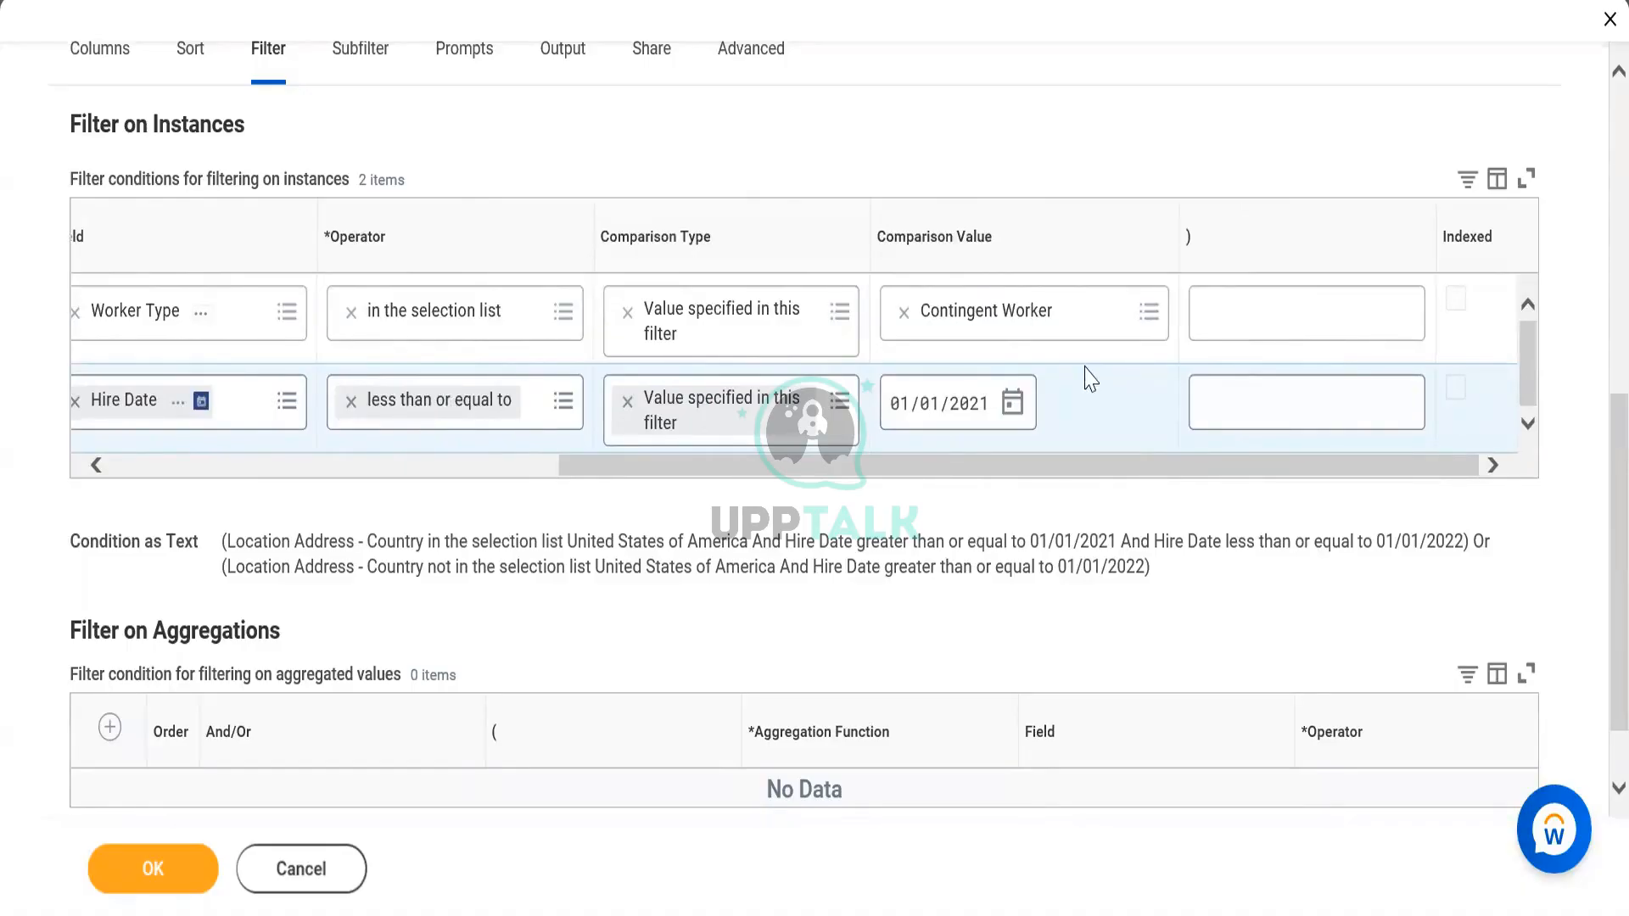
click(267, 468)
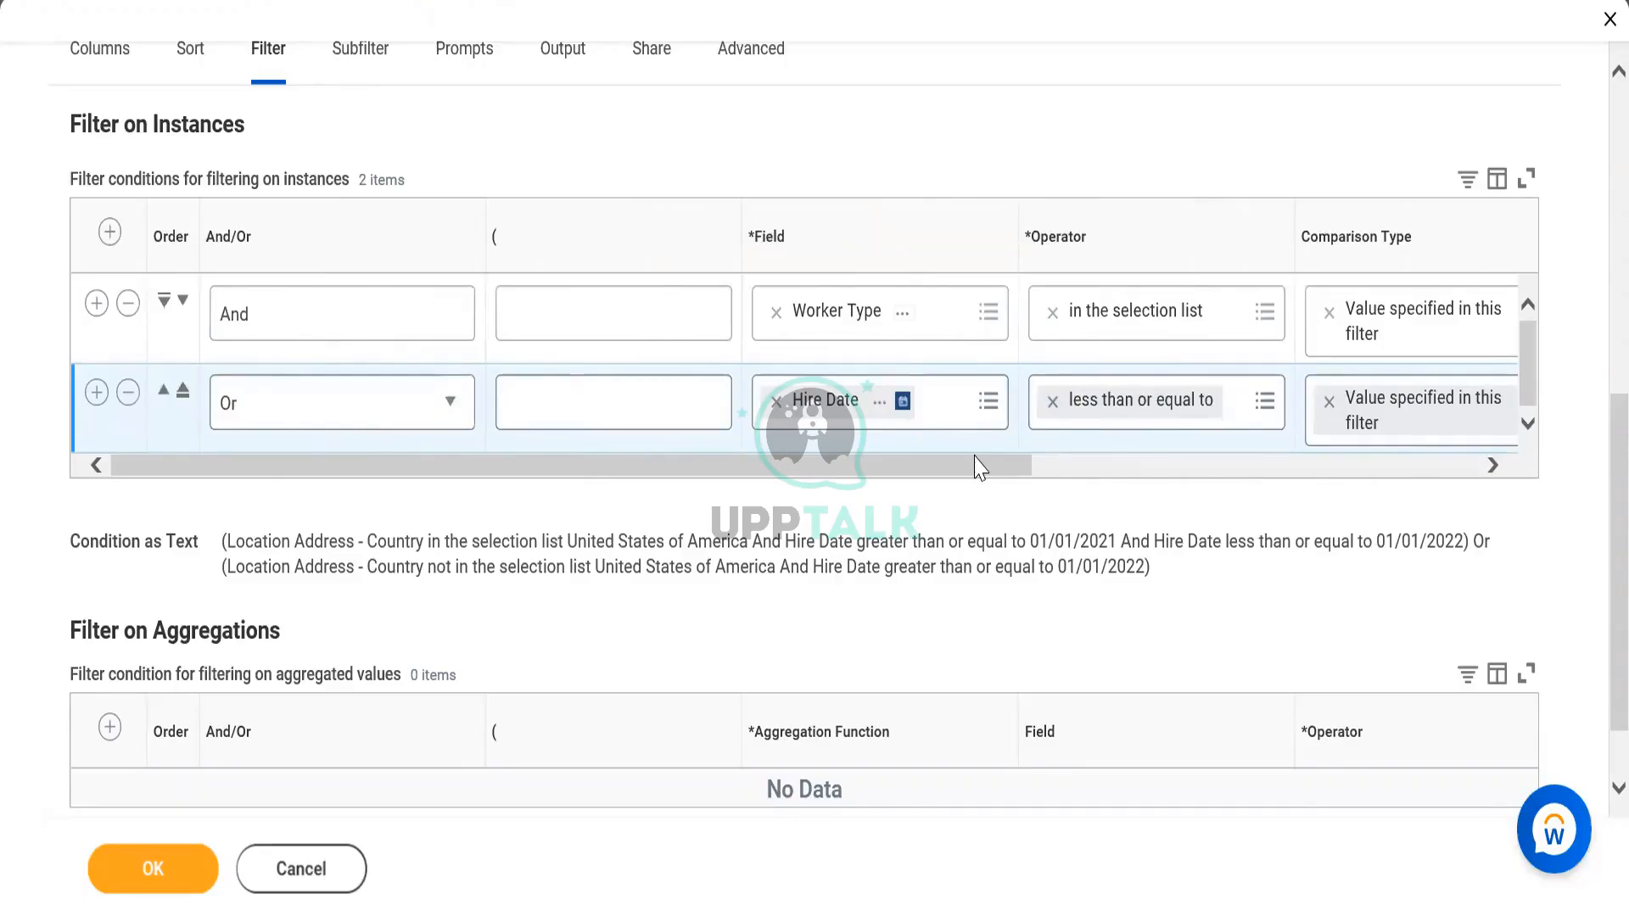
click(1190, 471)
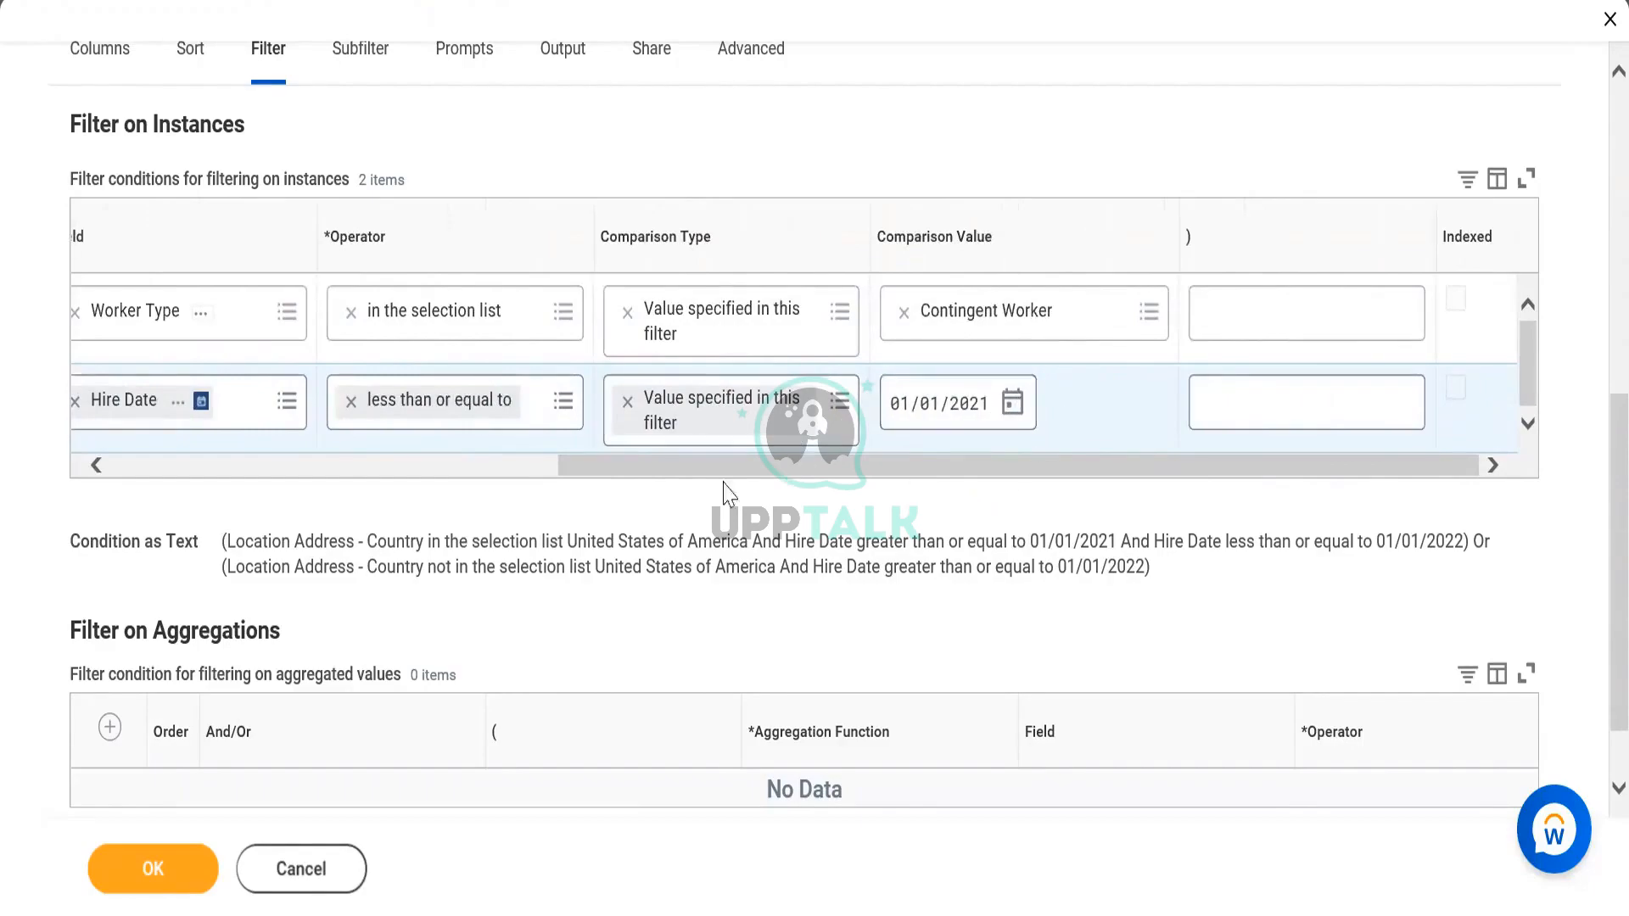
click(518, 467)
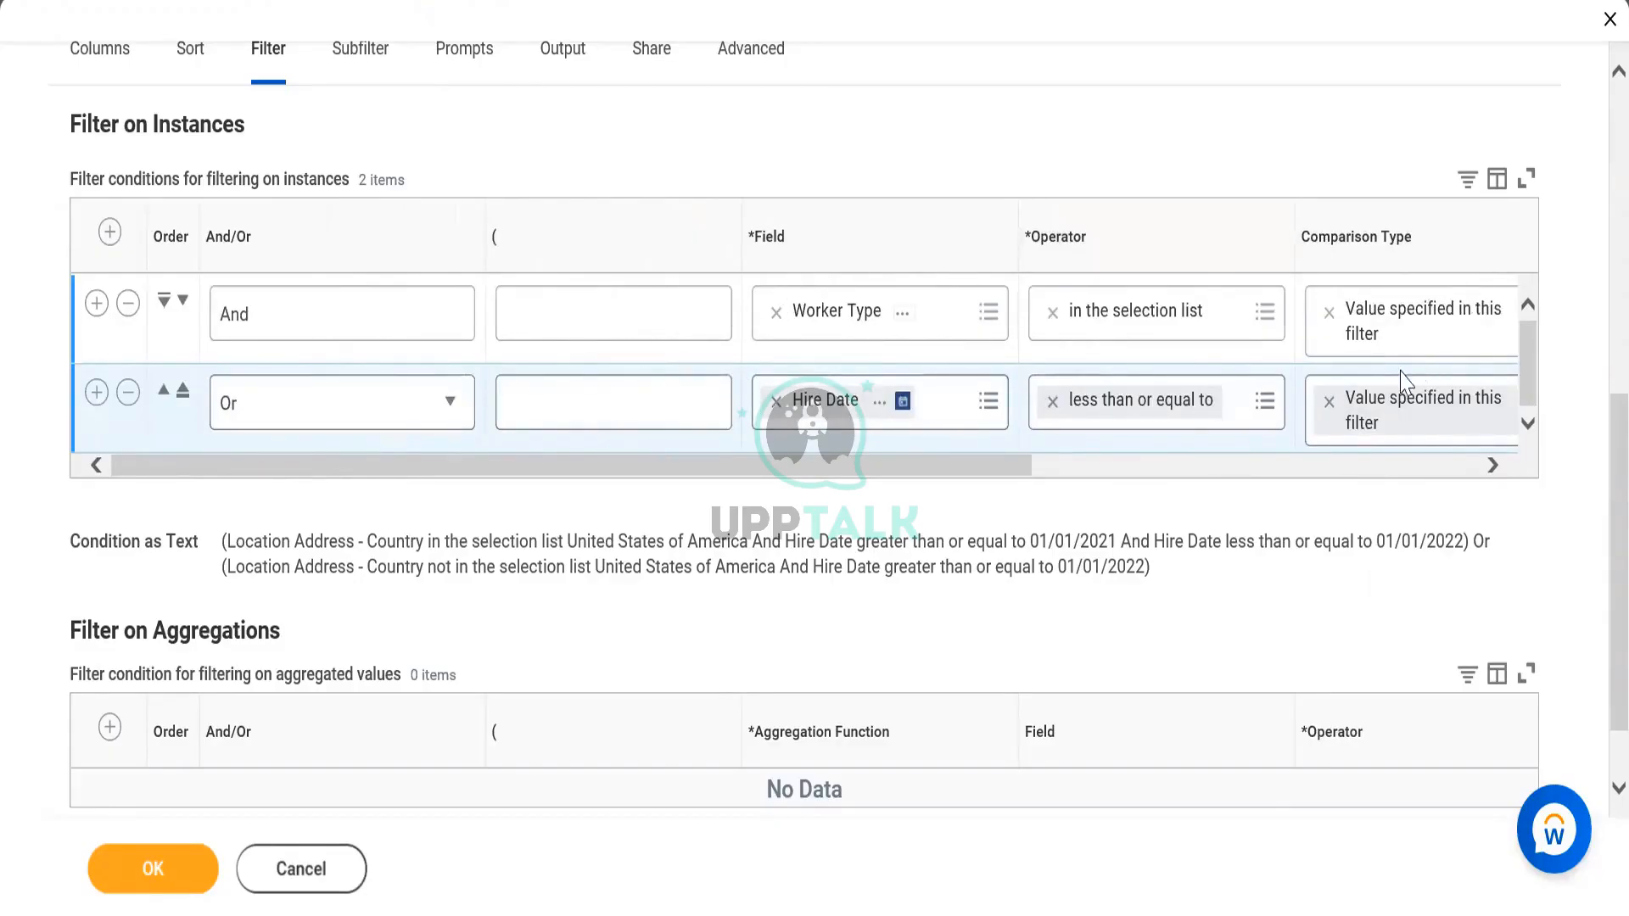
click(1382, 467)
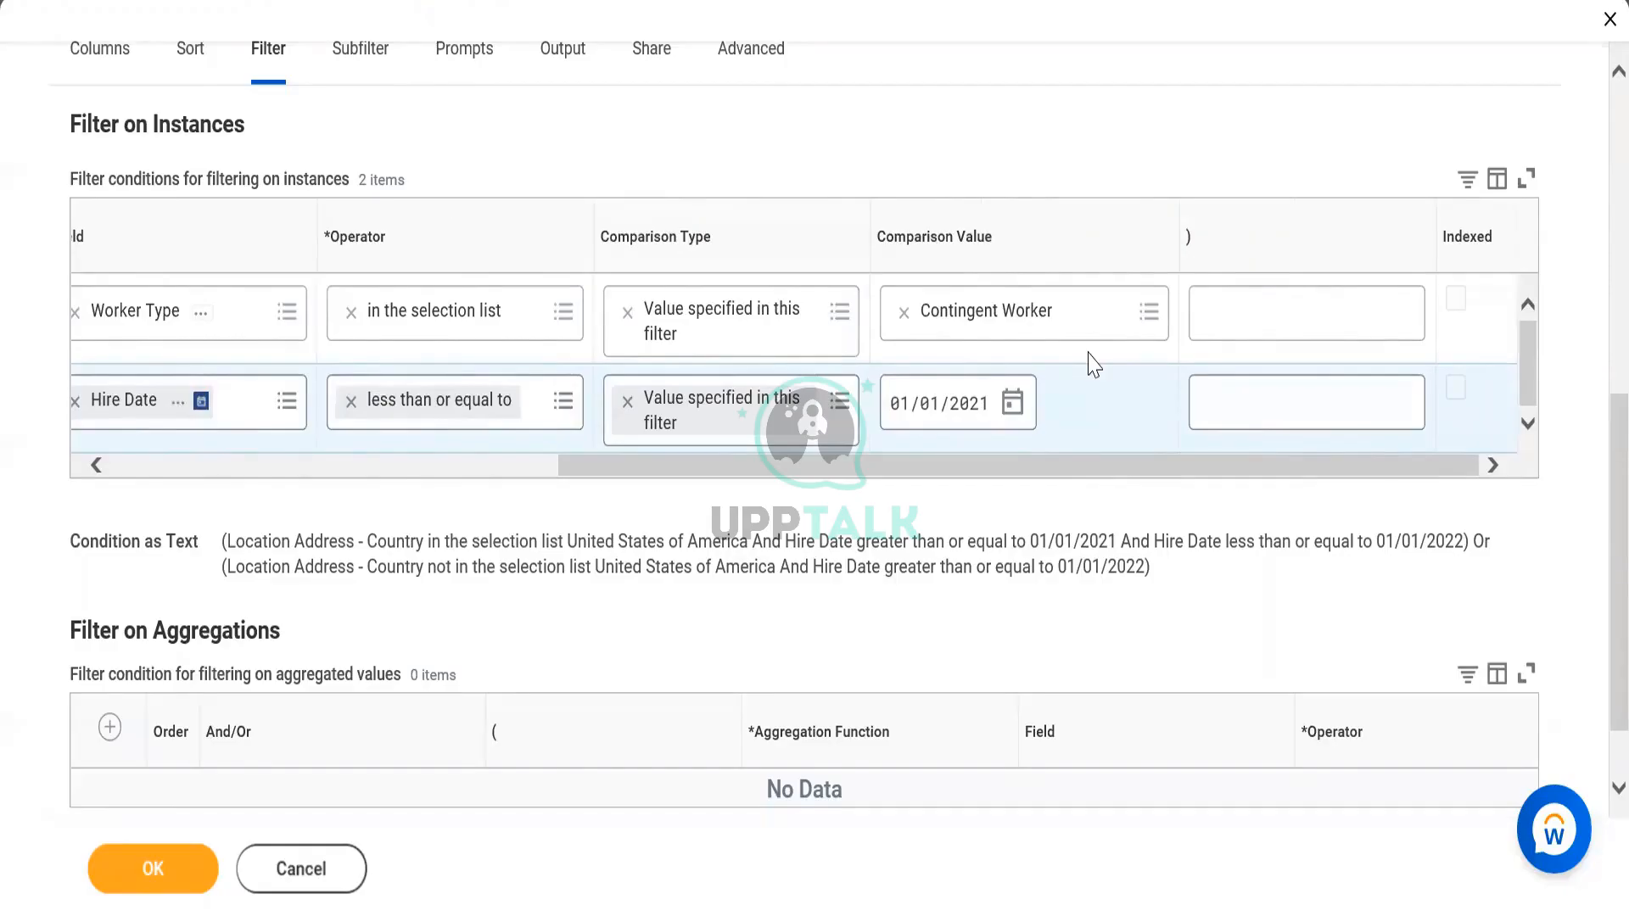
click(350, 469)
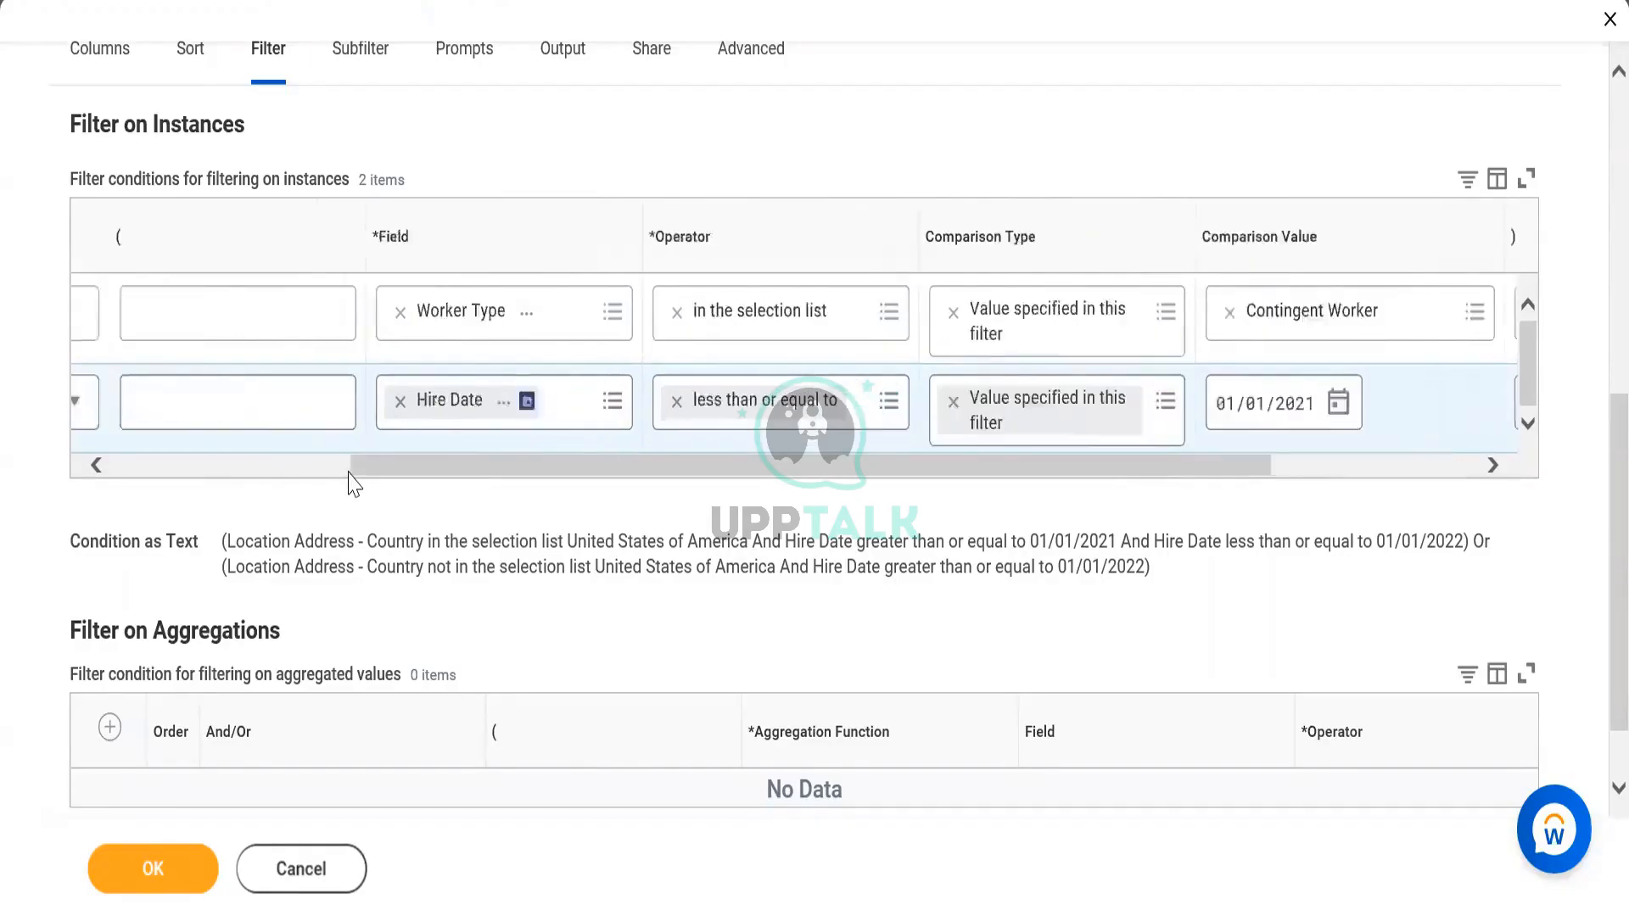
click(349, 469)
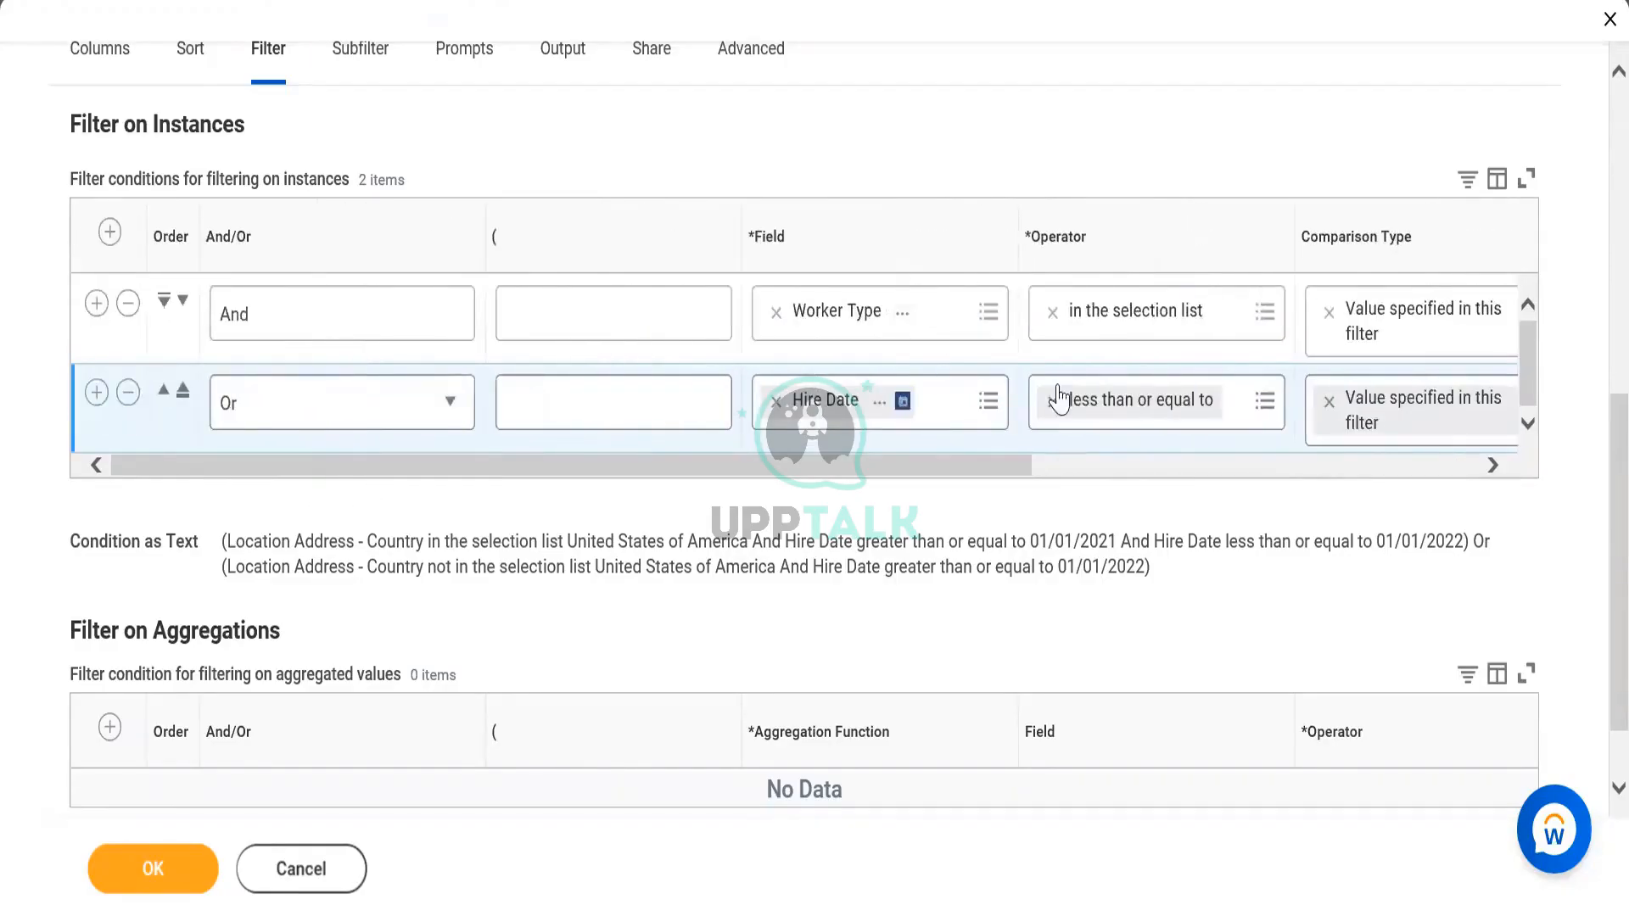
click(1106, 474)
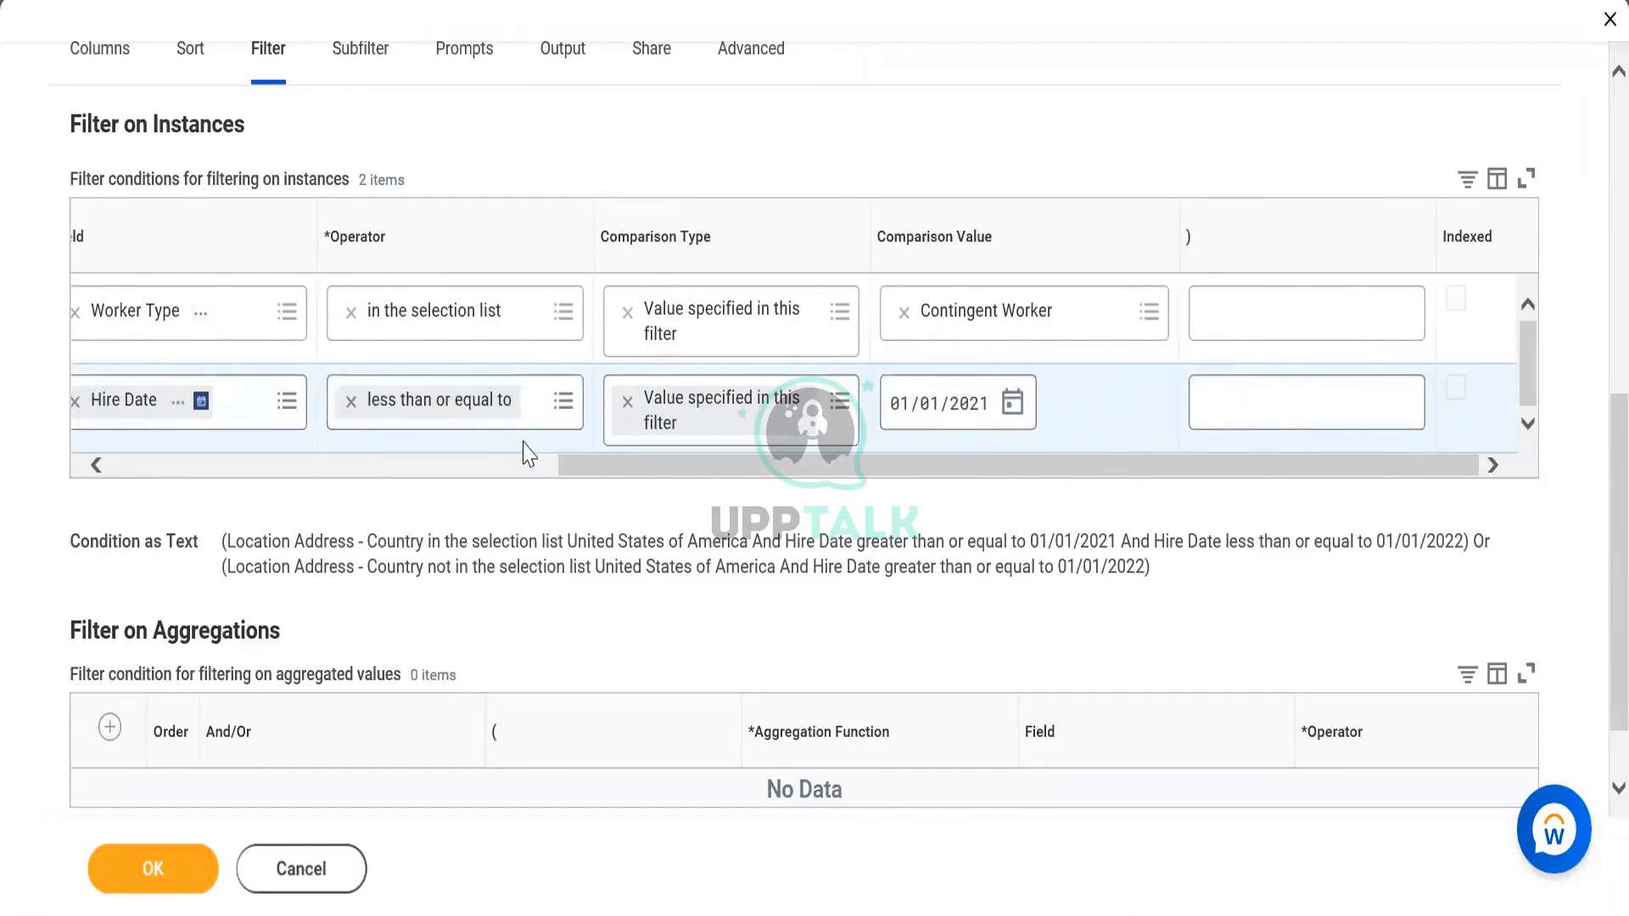
click(508, 469)
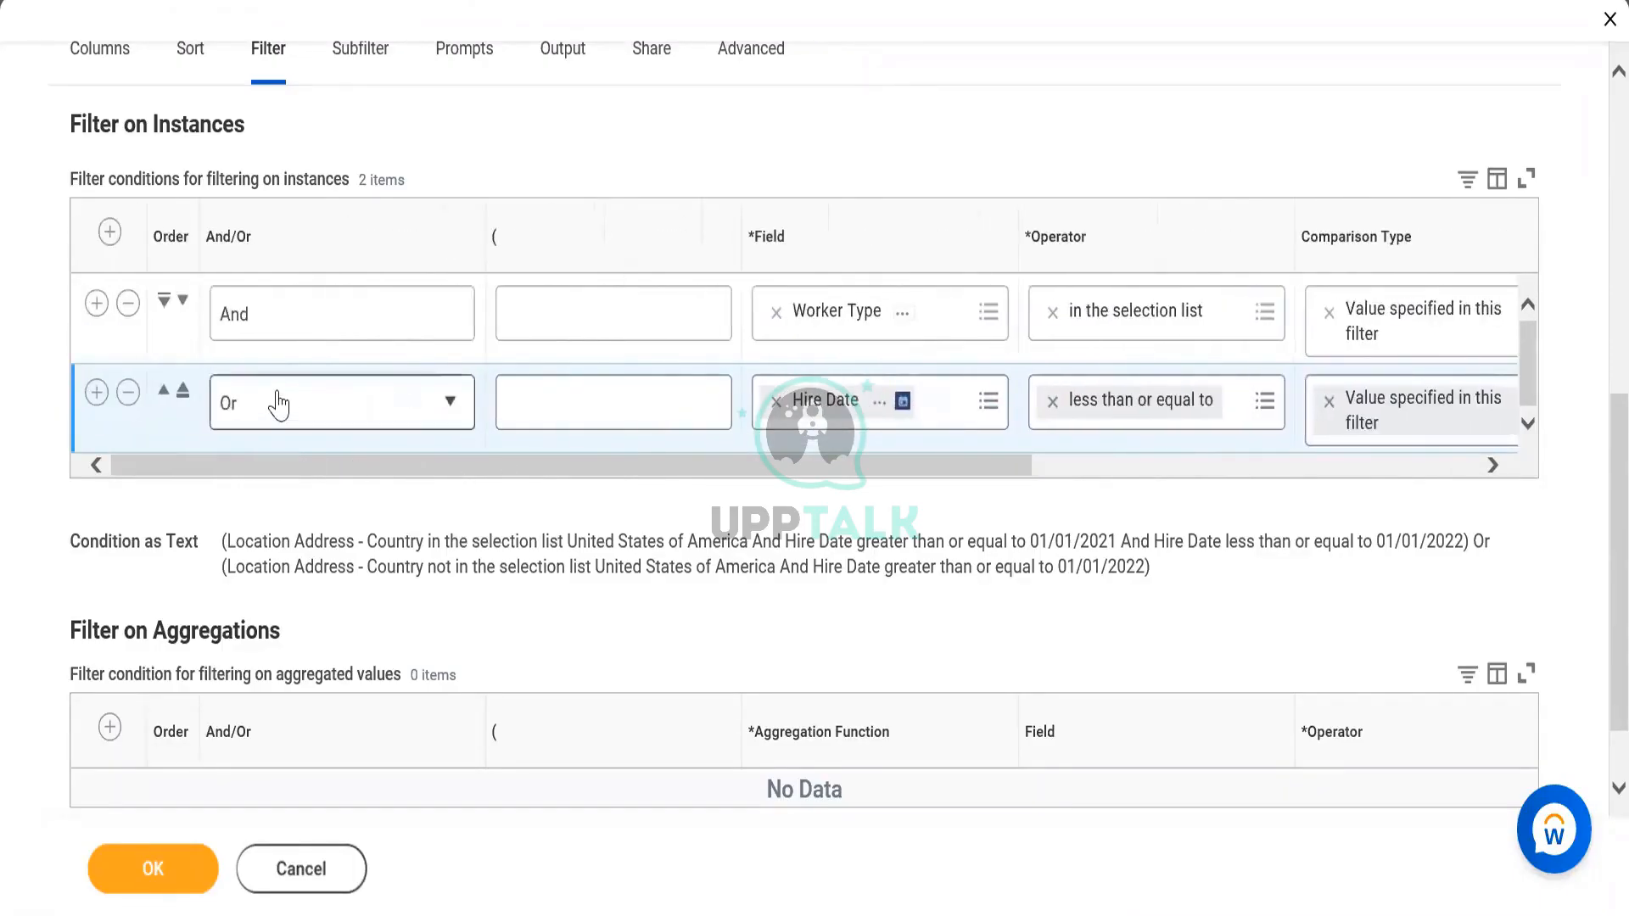
Step: Set the Hire Date condition's connector to And, and save and run the report
click(279, 405)
click(257, 498)
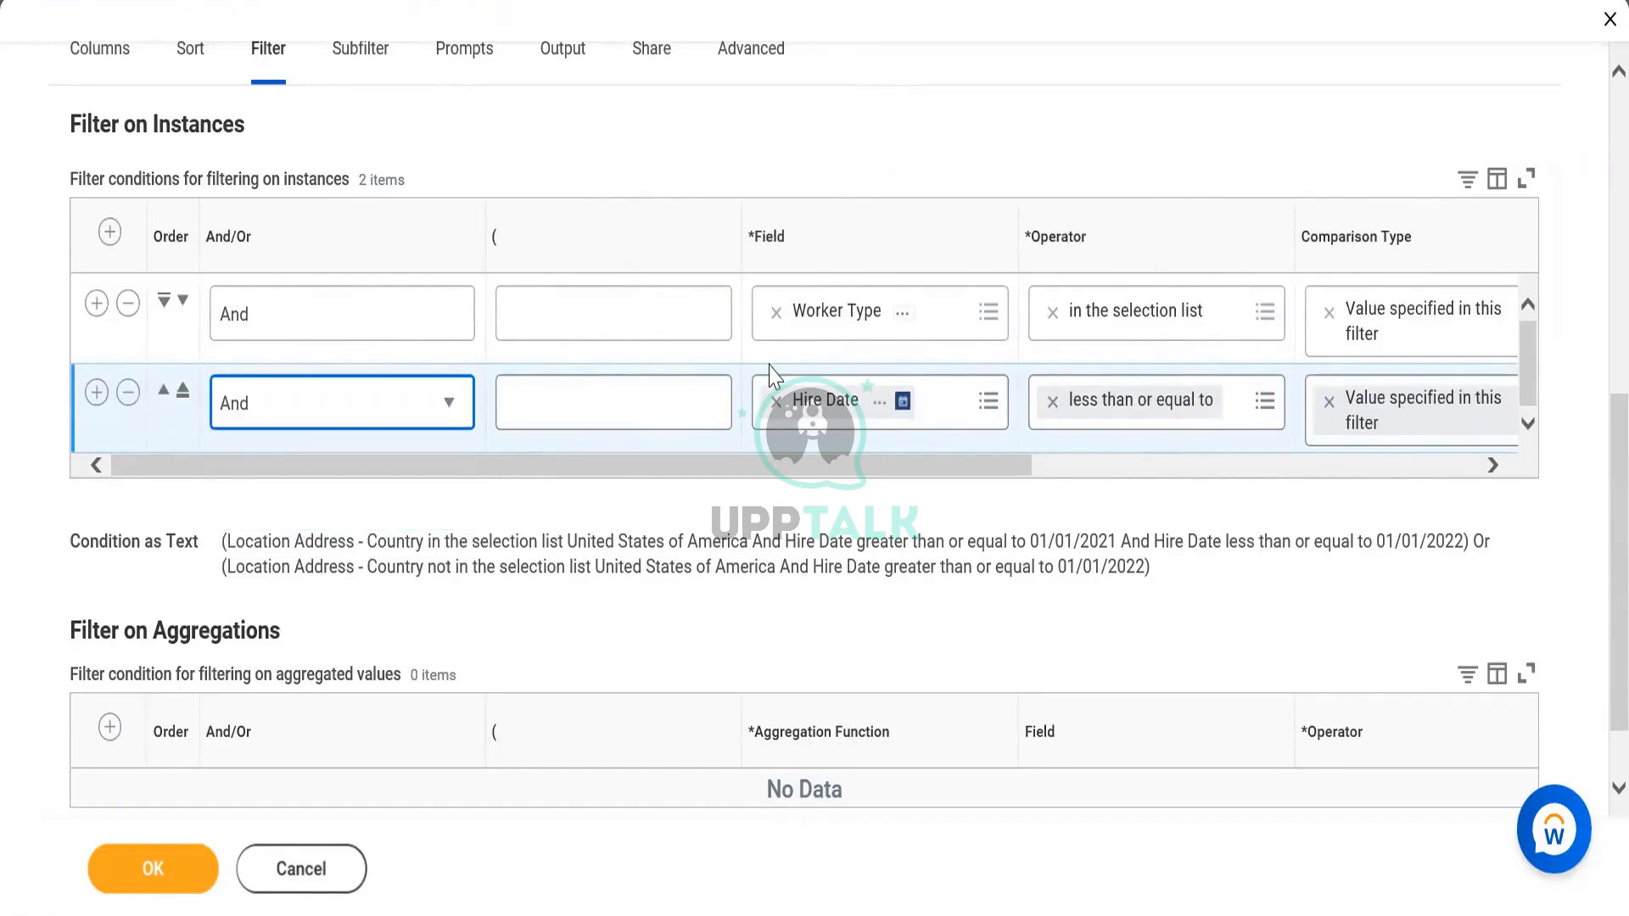
click(146, 874)
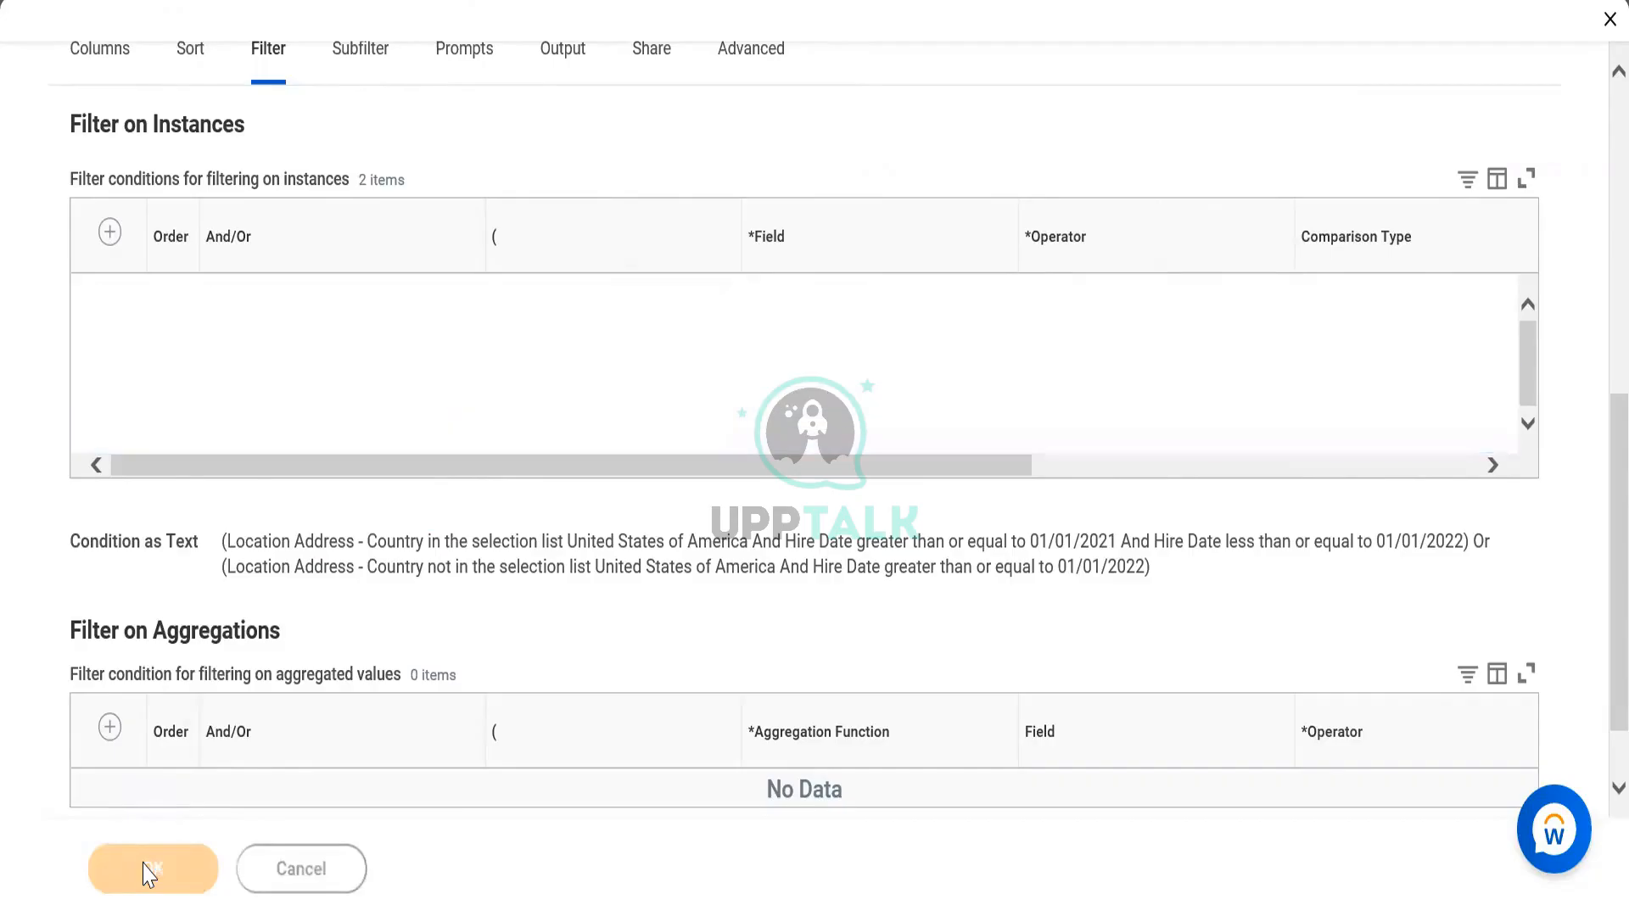
click(132, 869)
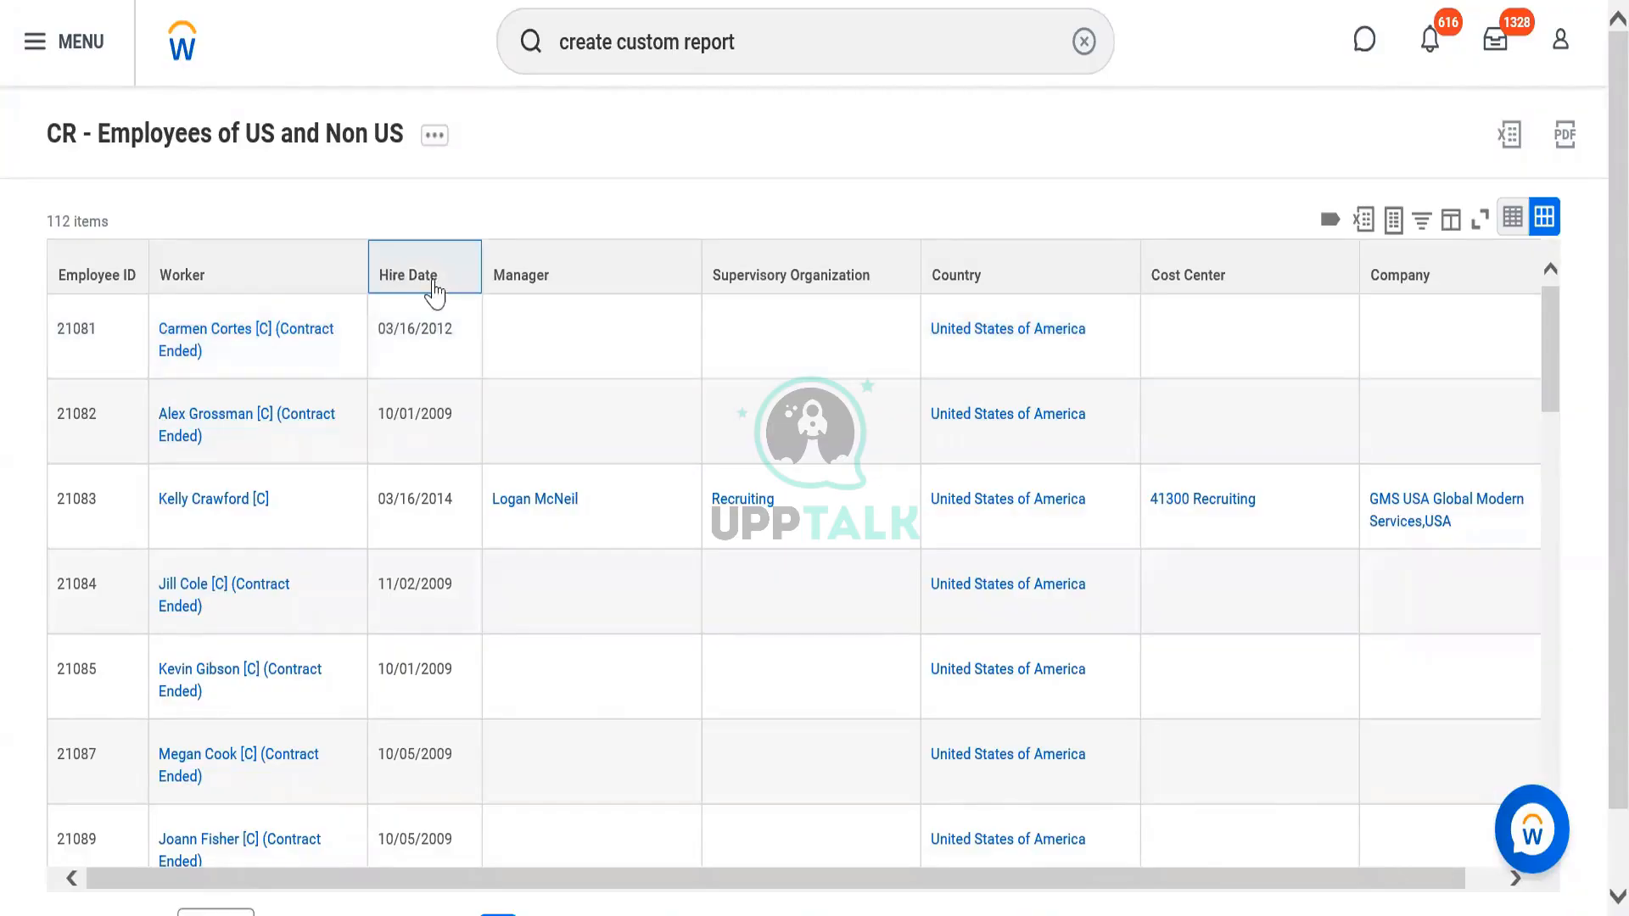
Step: Filter the report results to workers whose Hire Date is on or after 01/02/2021
click(434, 280)
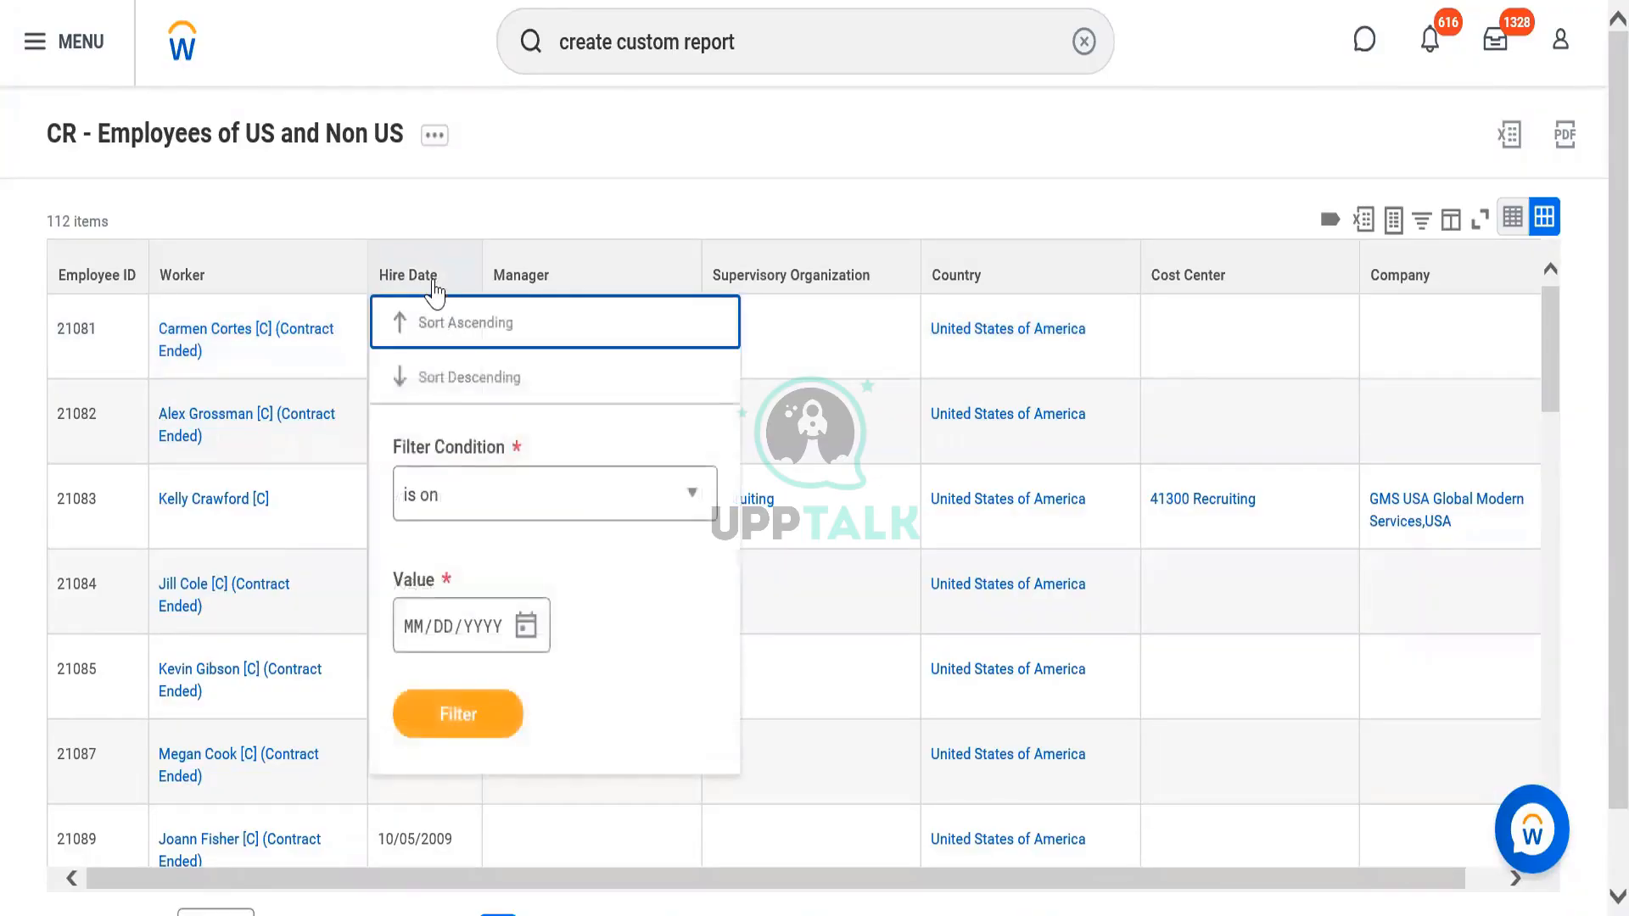
click(473, 511)
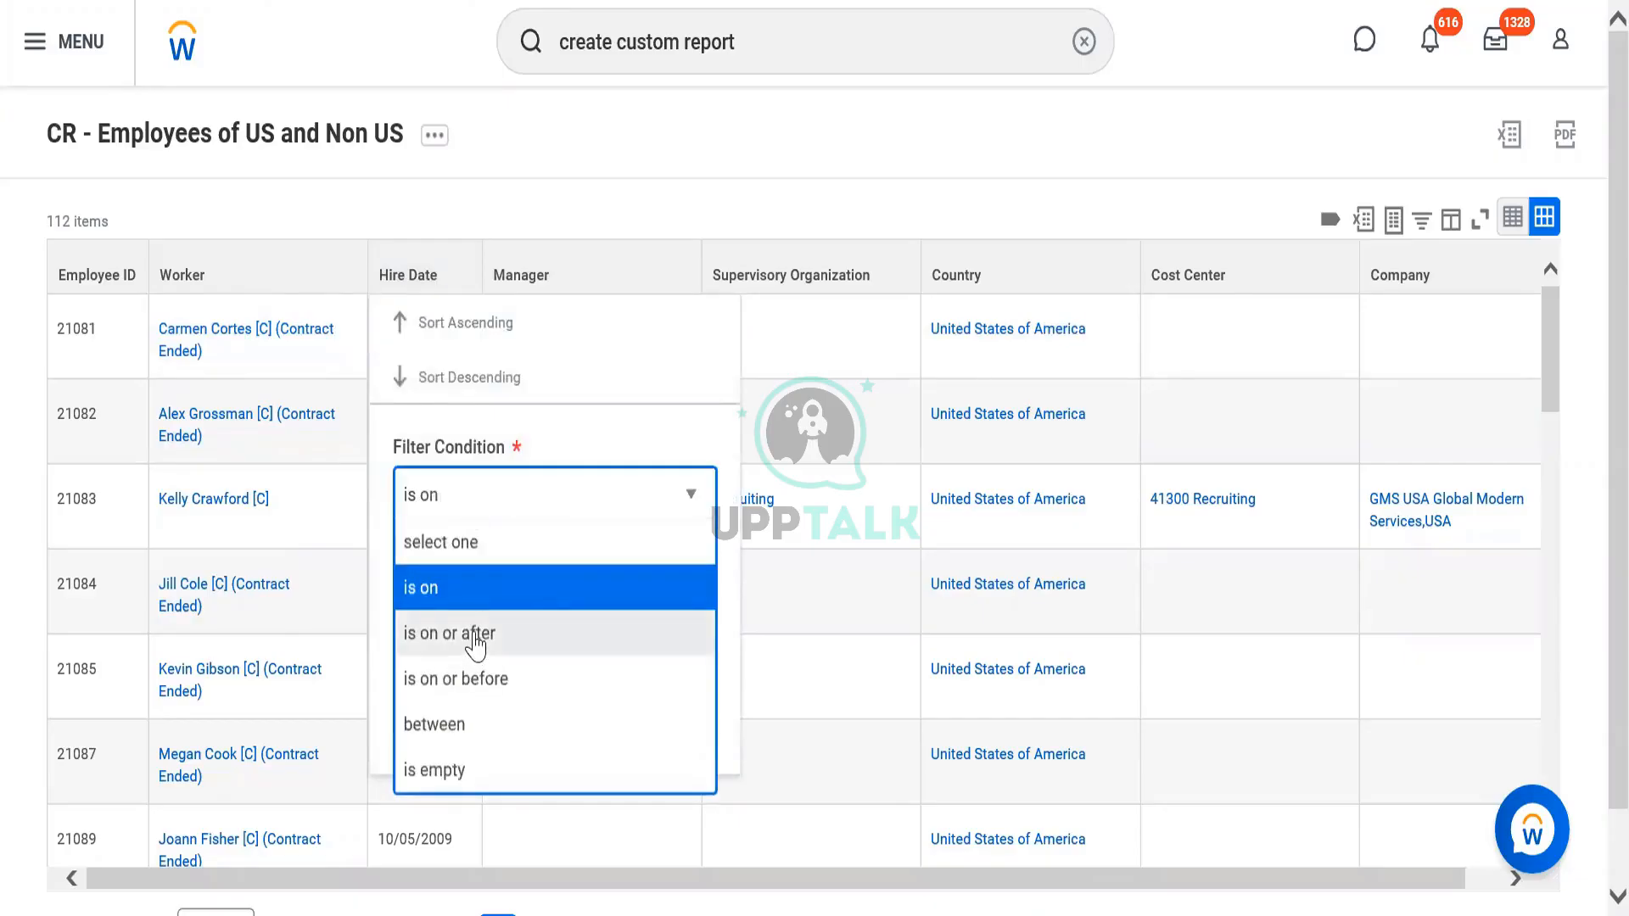
click(475, 638)
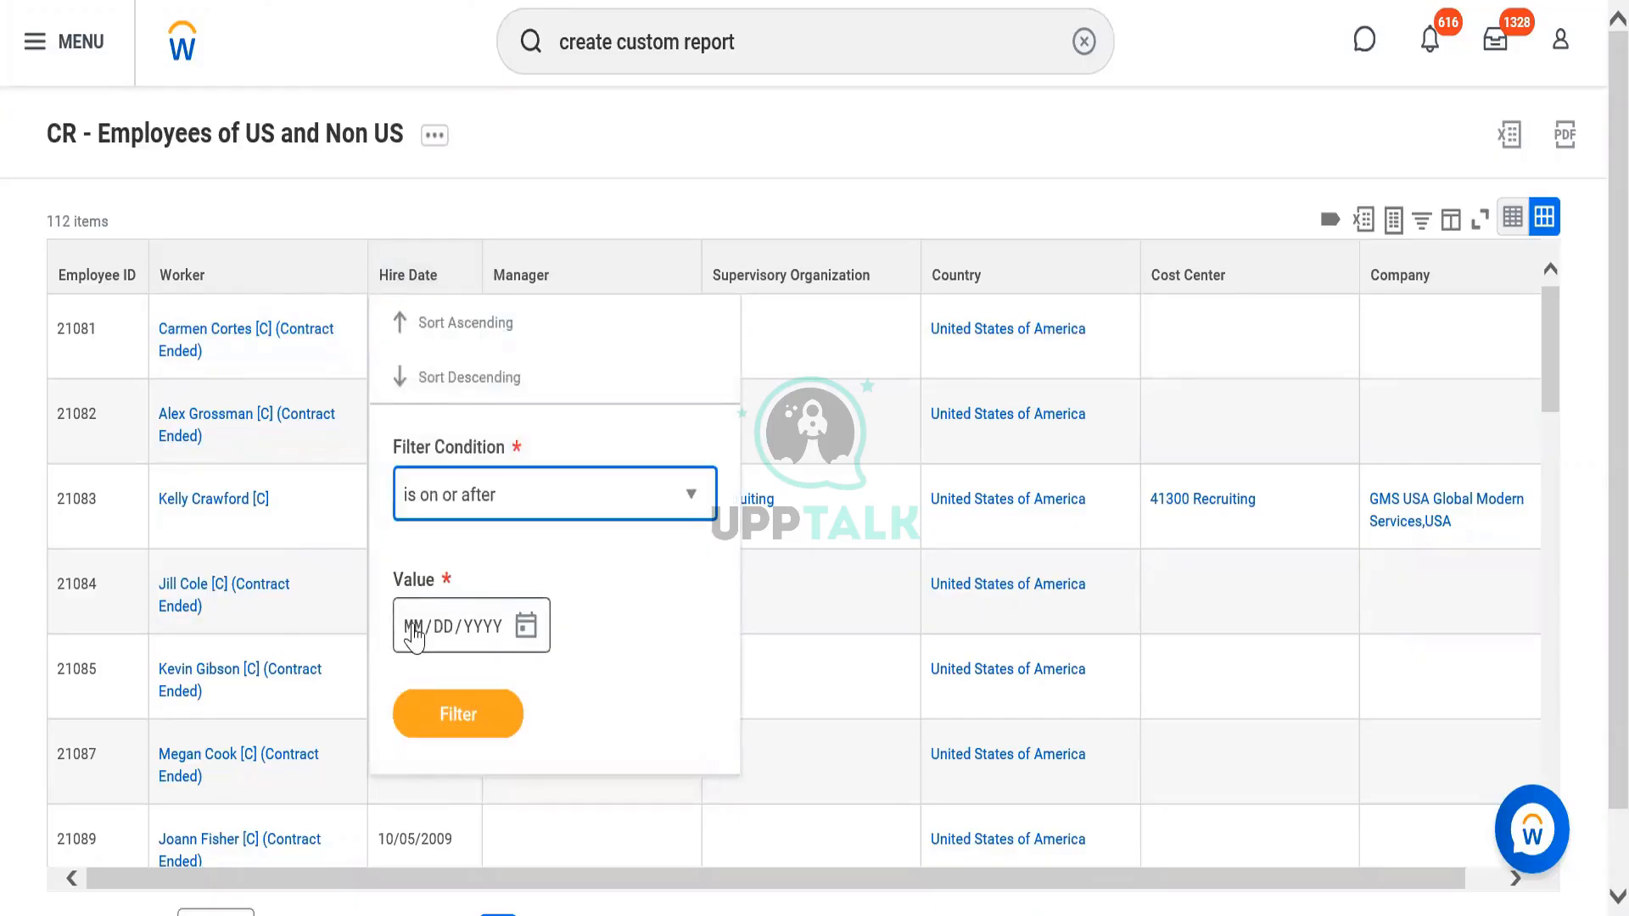
click(412, 638)
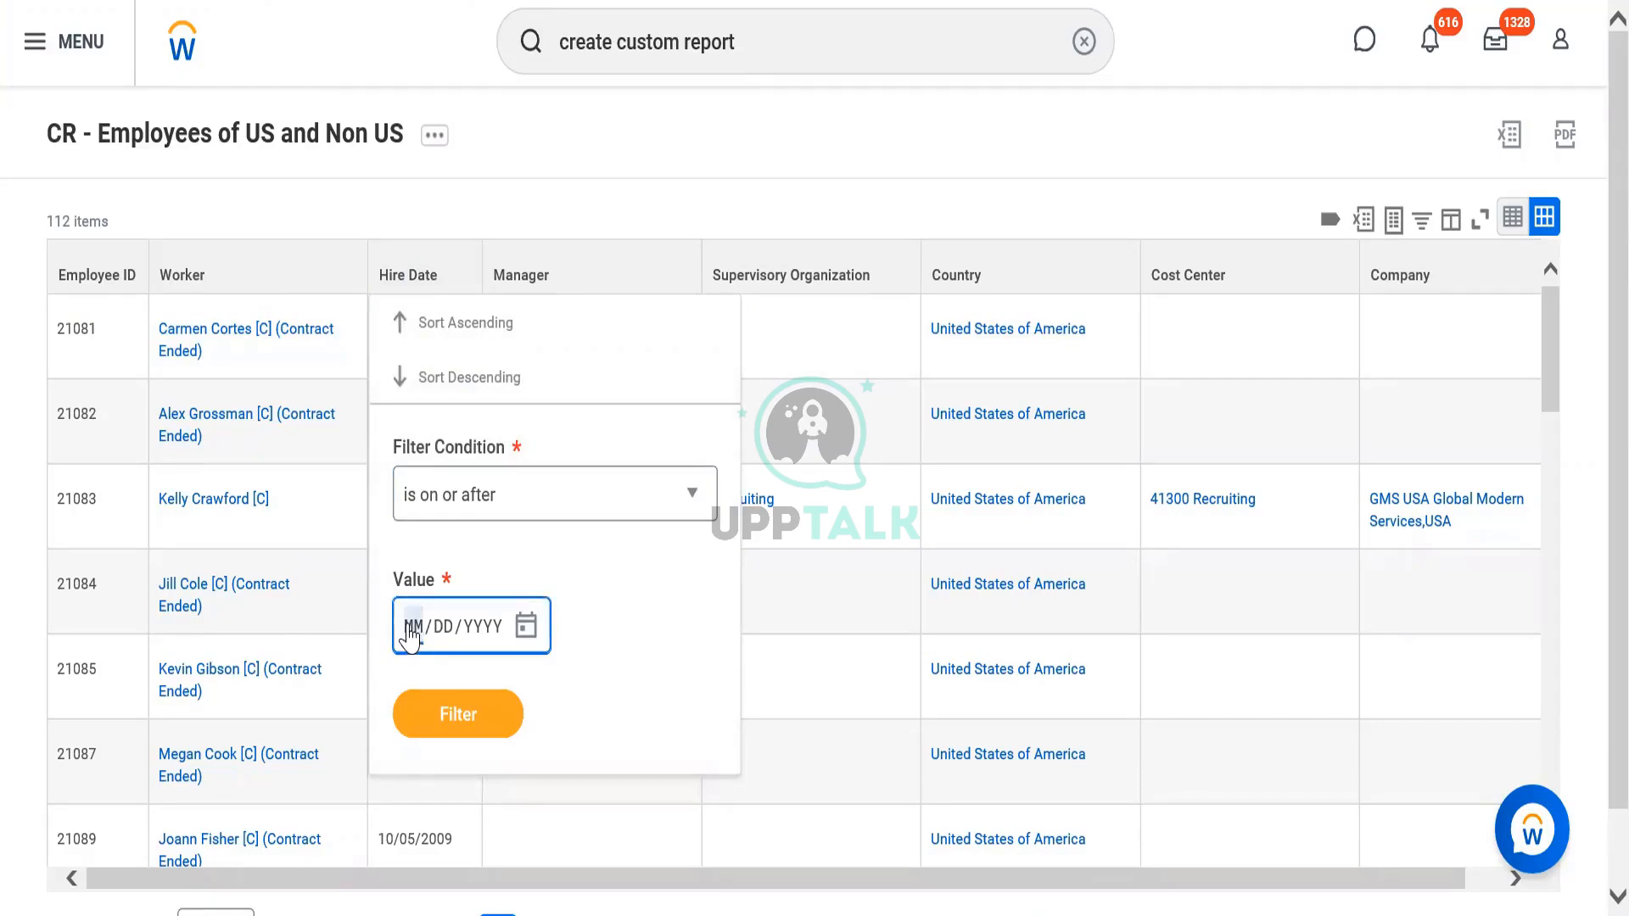
text(01/02/)
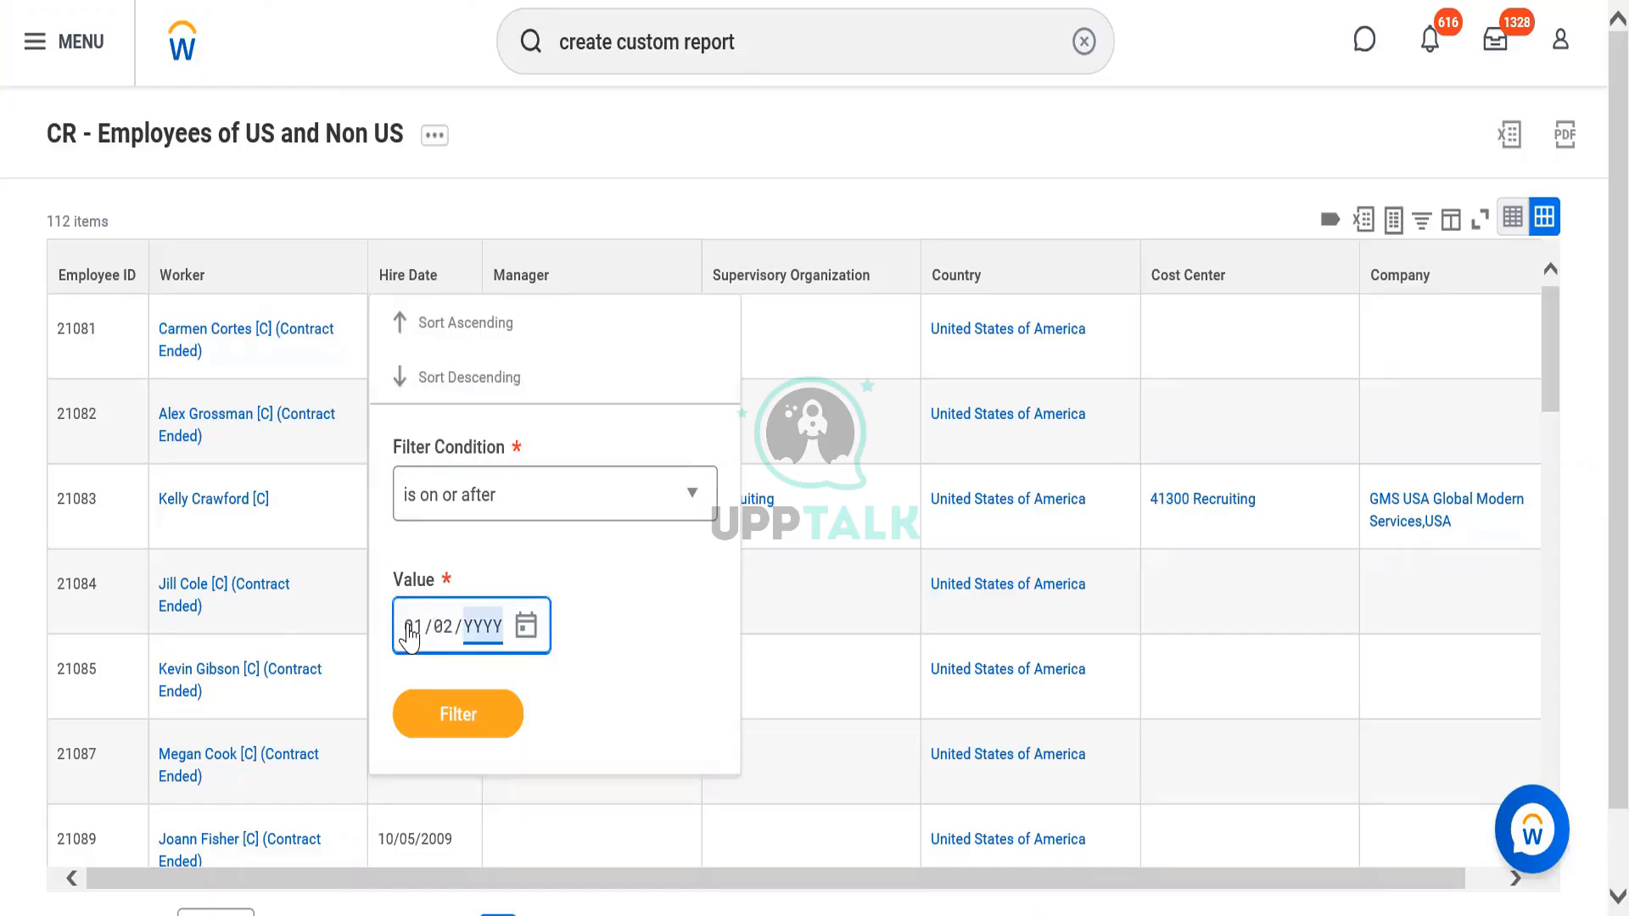
text(2021)
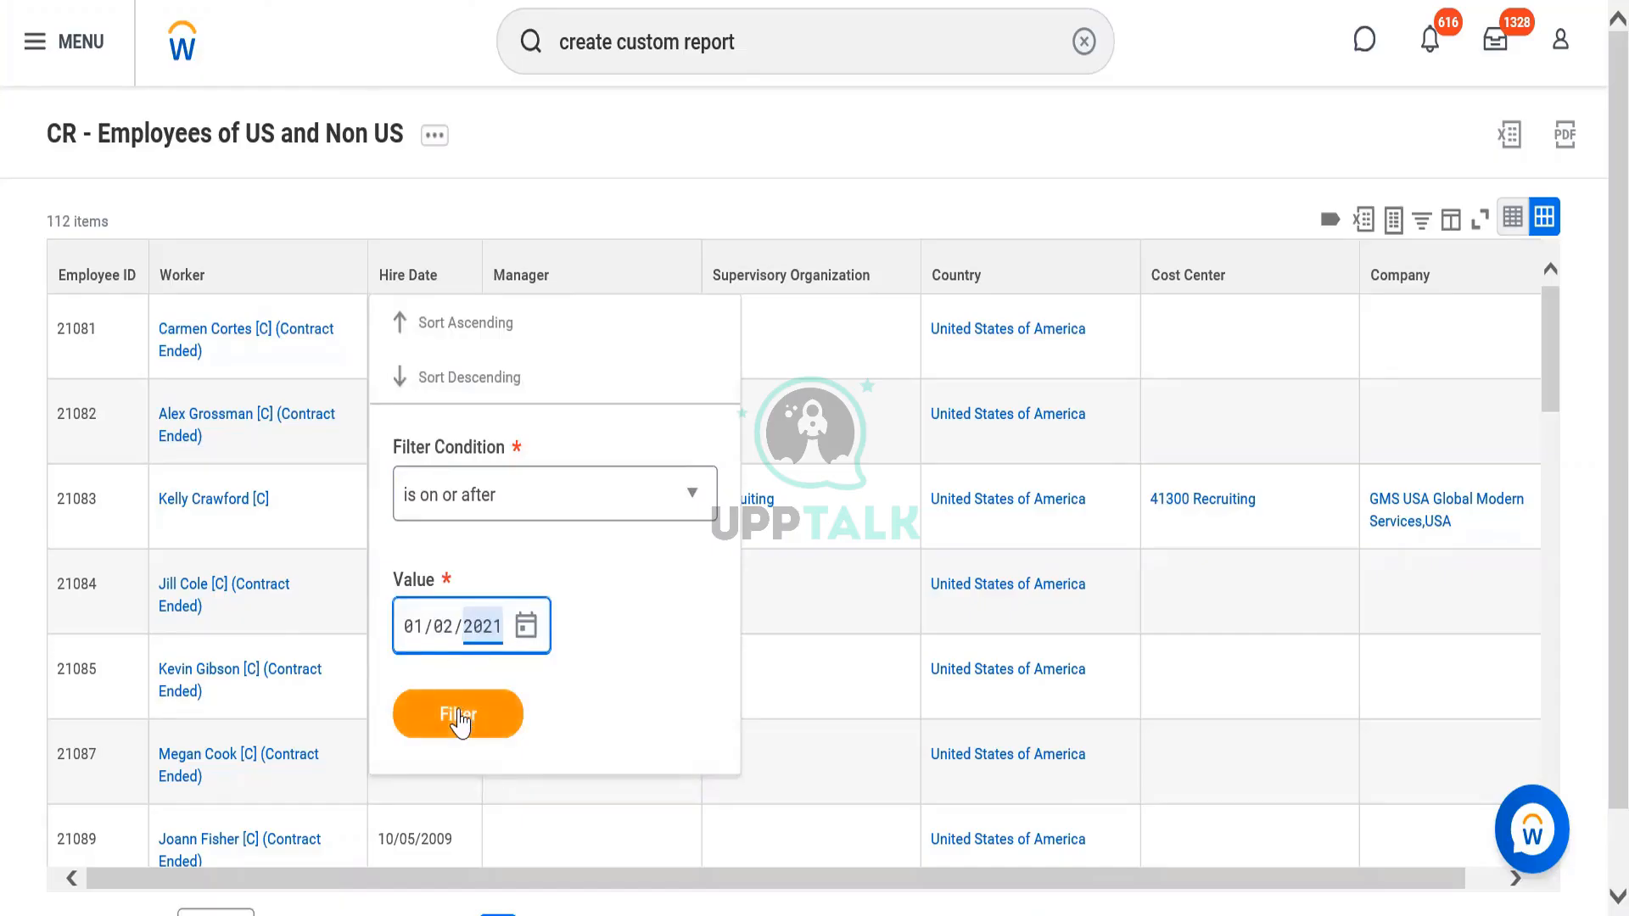
click(458, 717)
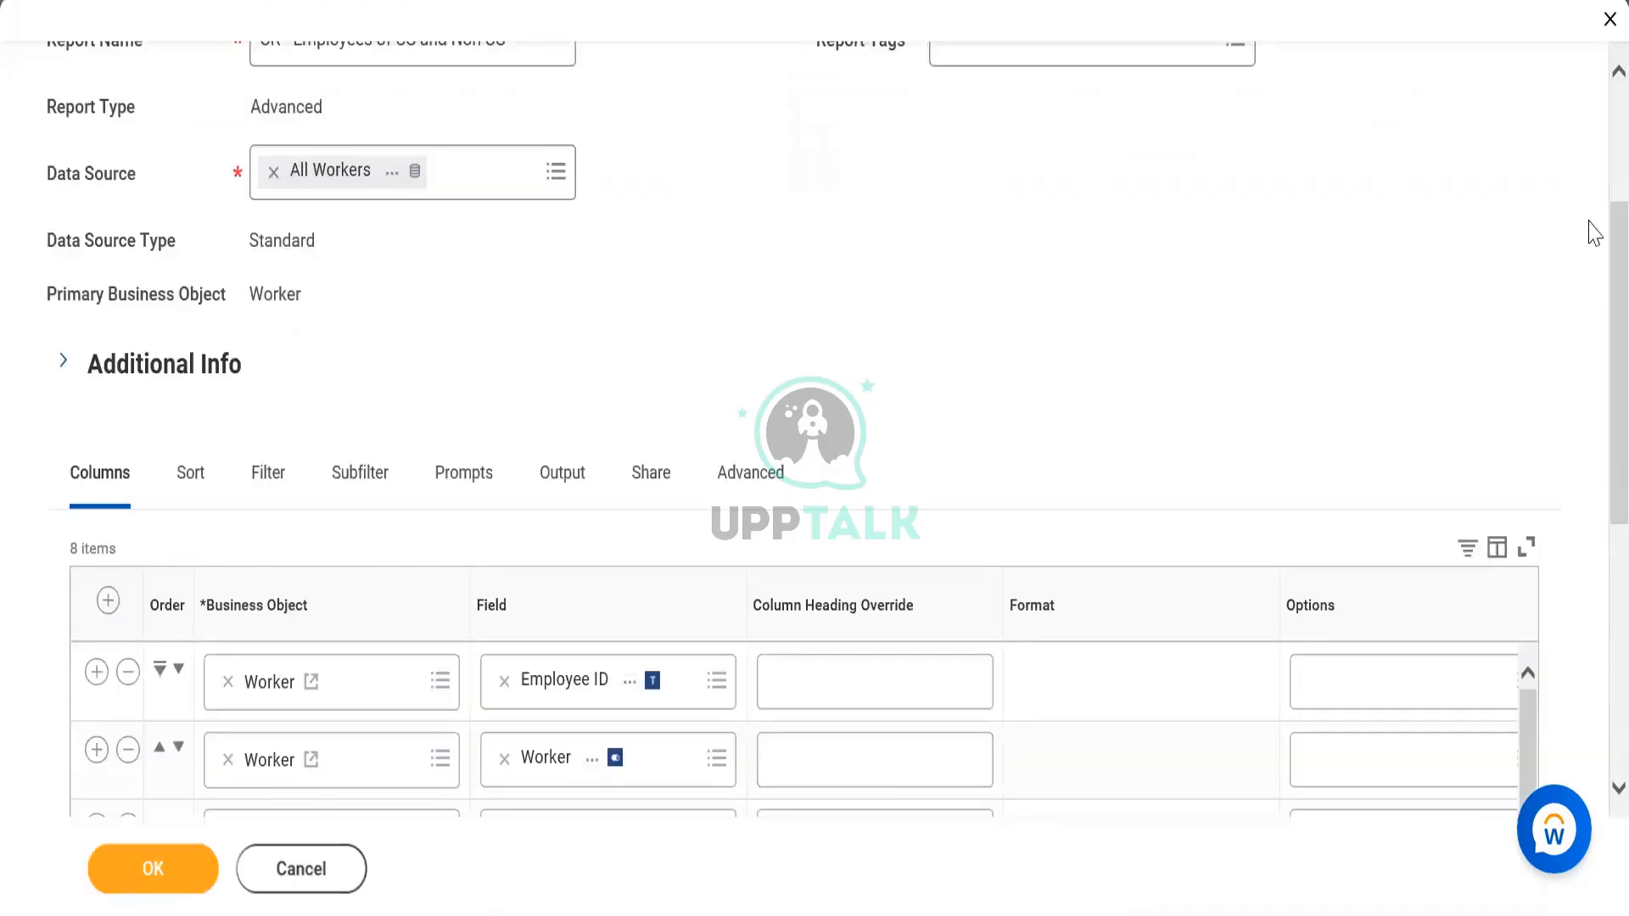
Step: Add a third instance filter condition below the Hire Date condition in the report definition, connected with Or
click(270, 475)
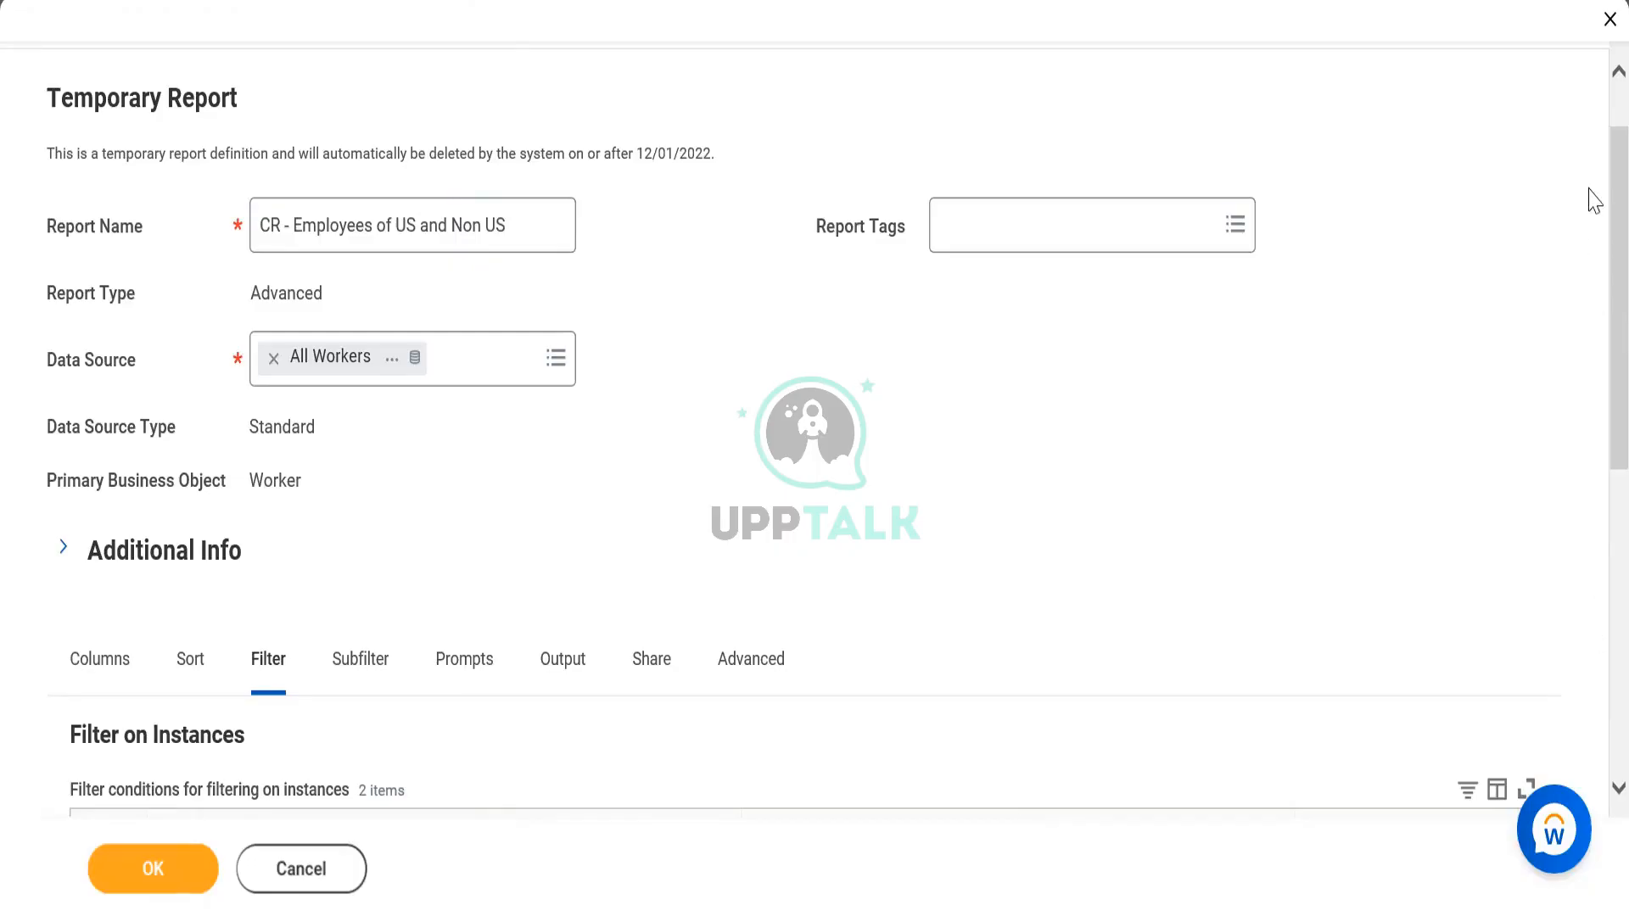
scroll(1592, 254, down, 5)
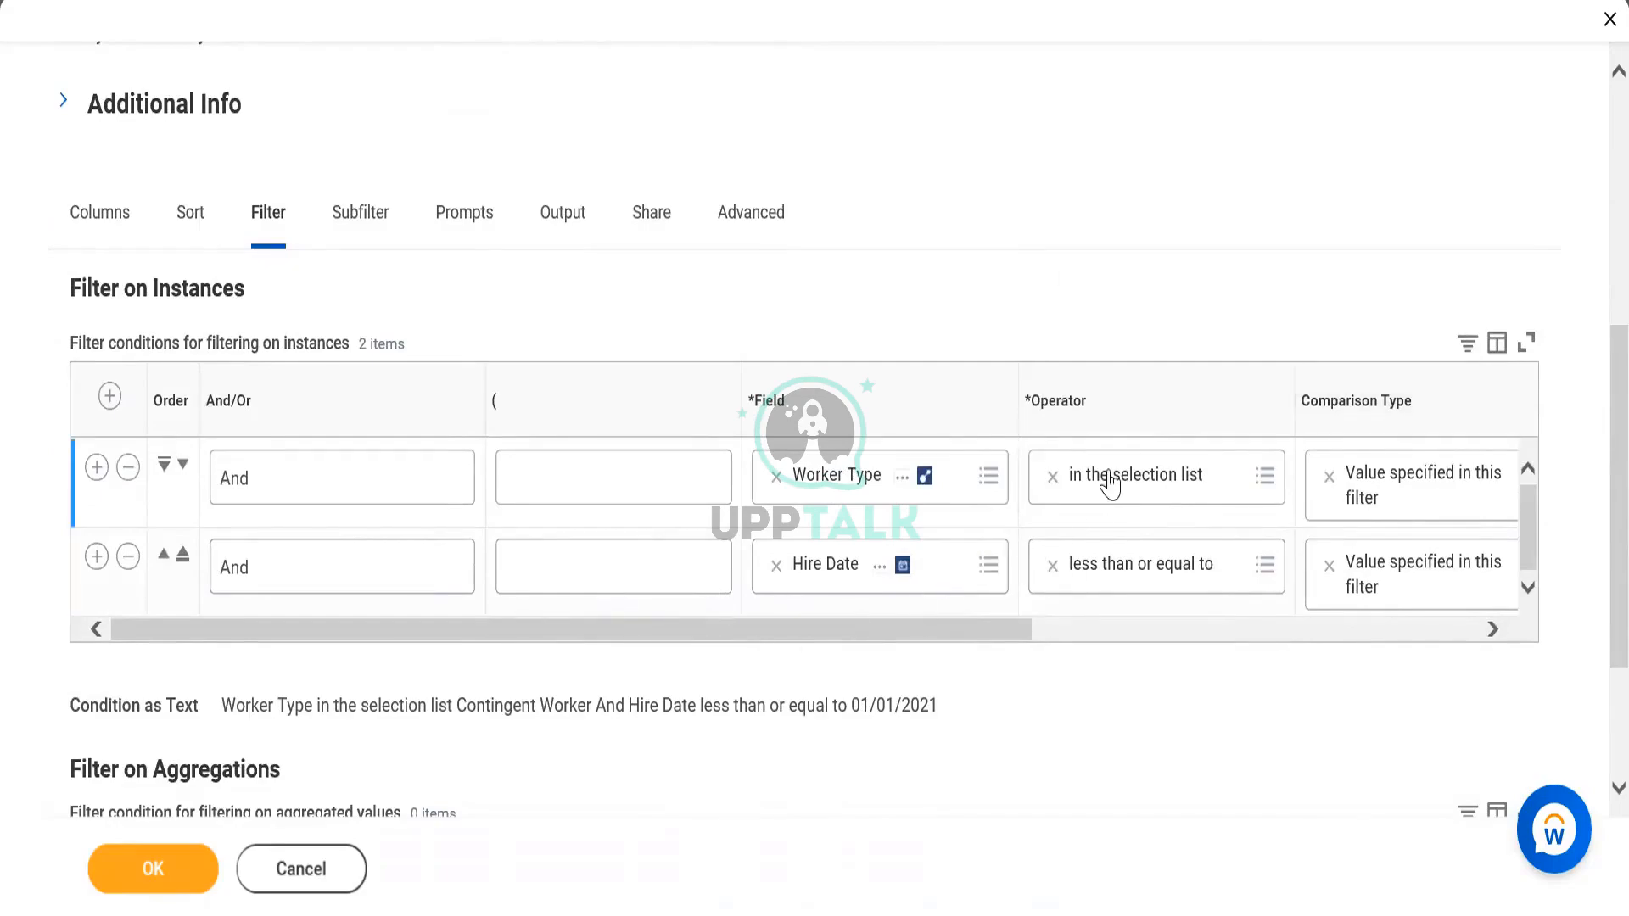
click(1026, 602)
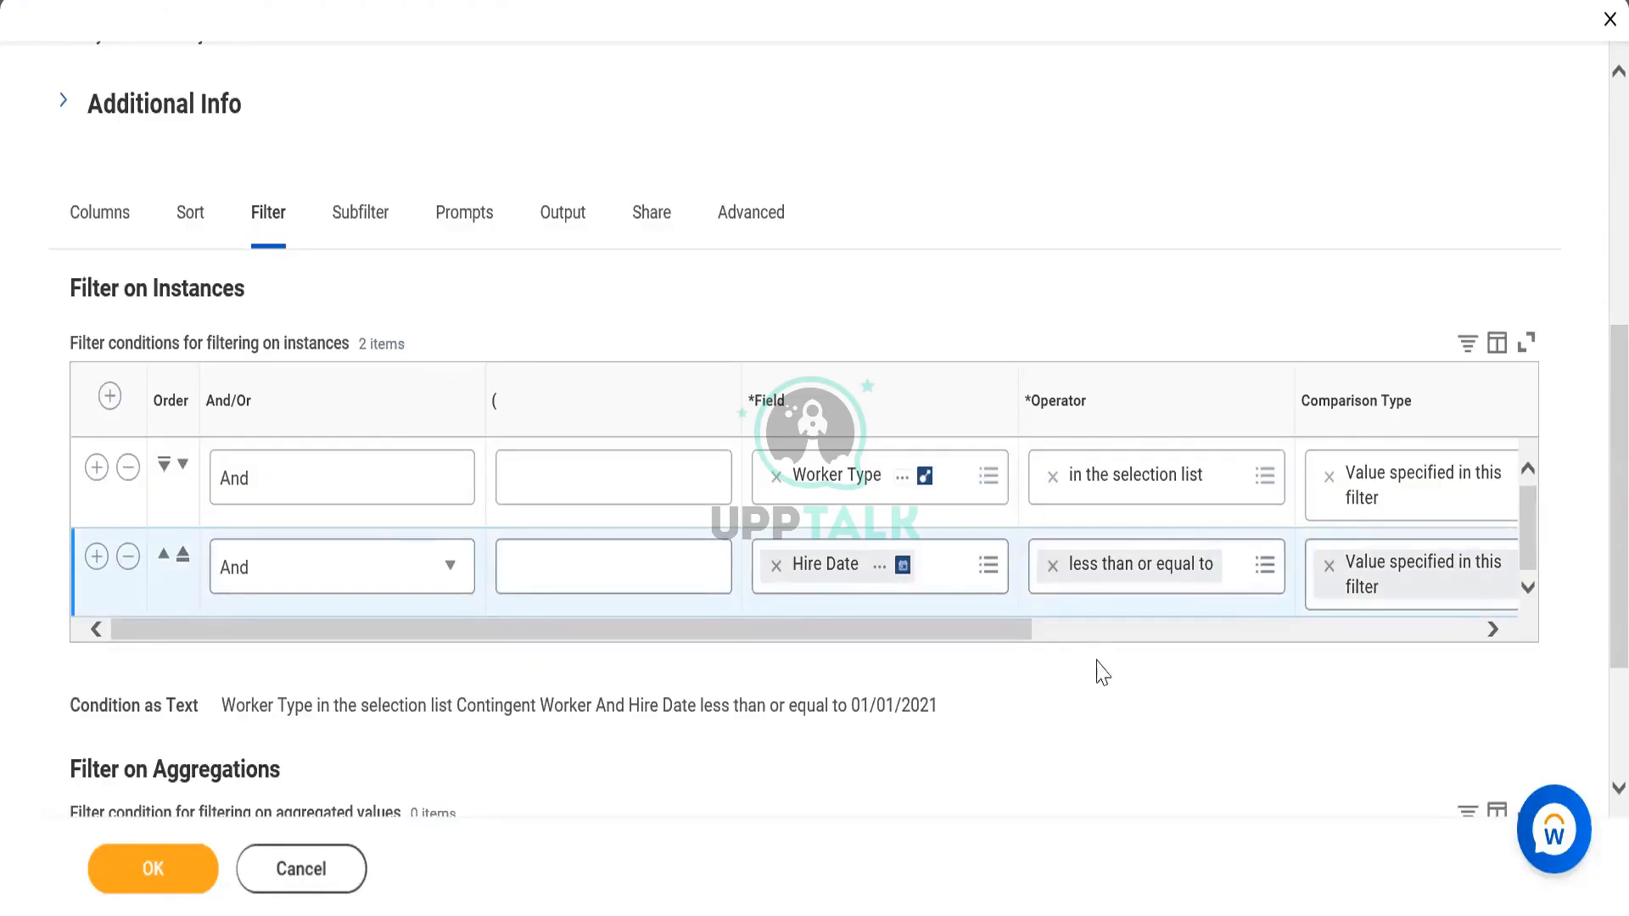
click(95, 557)
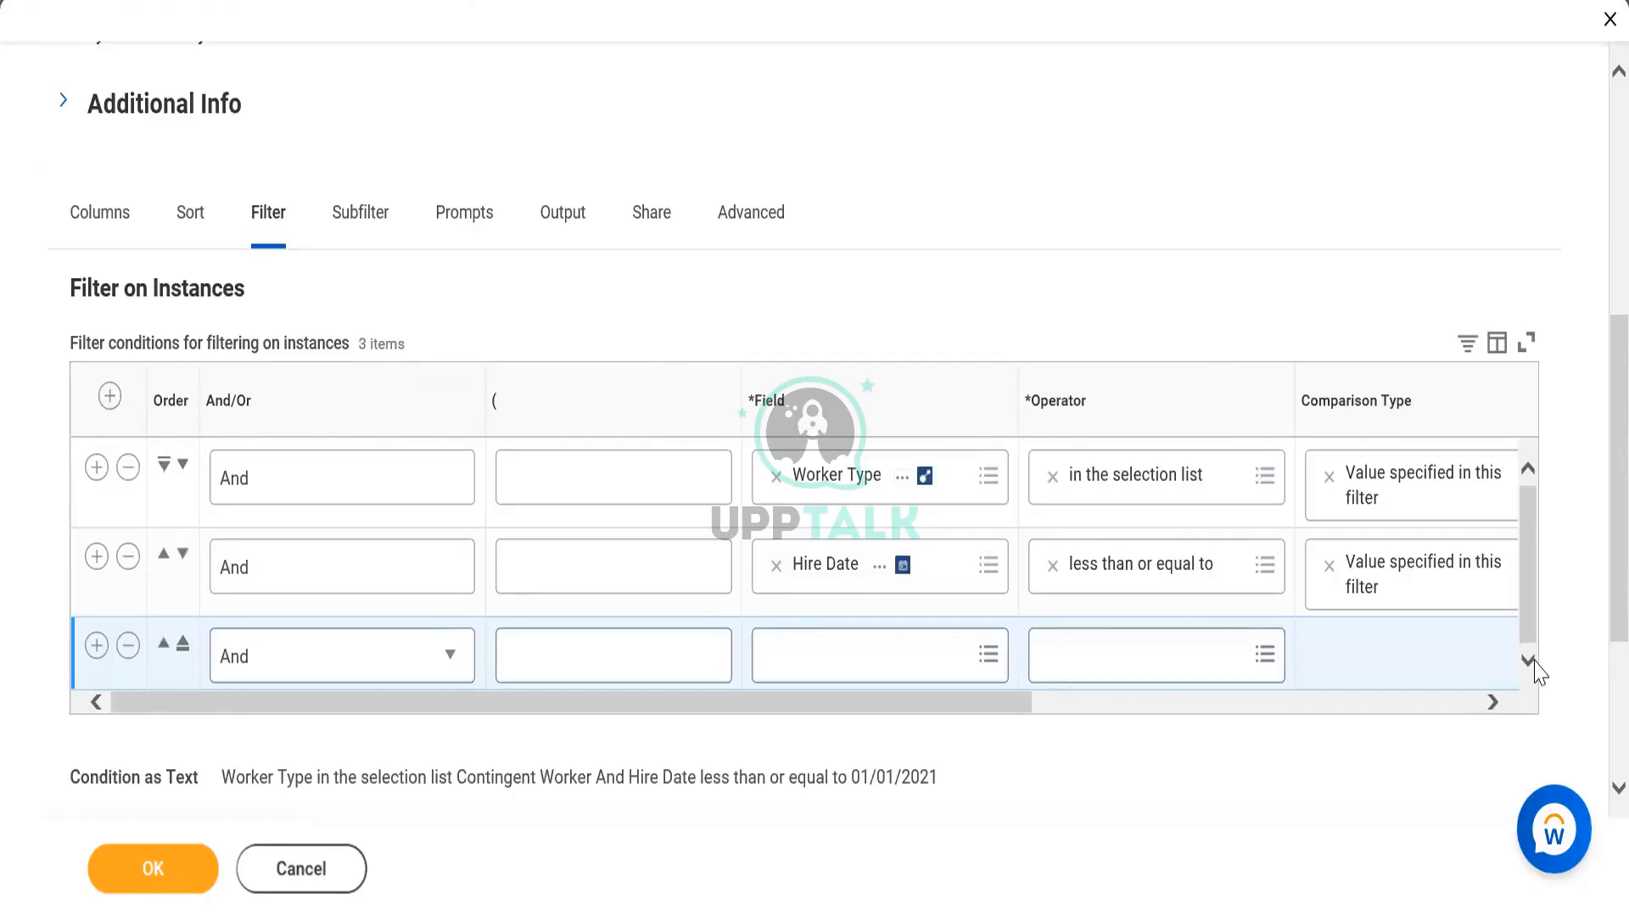
click(389, 660)
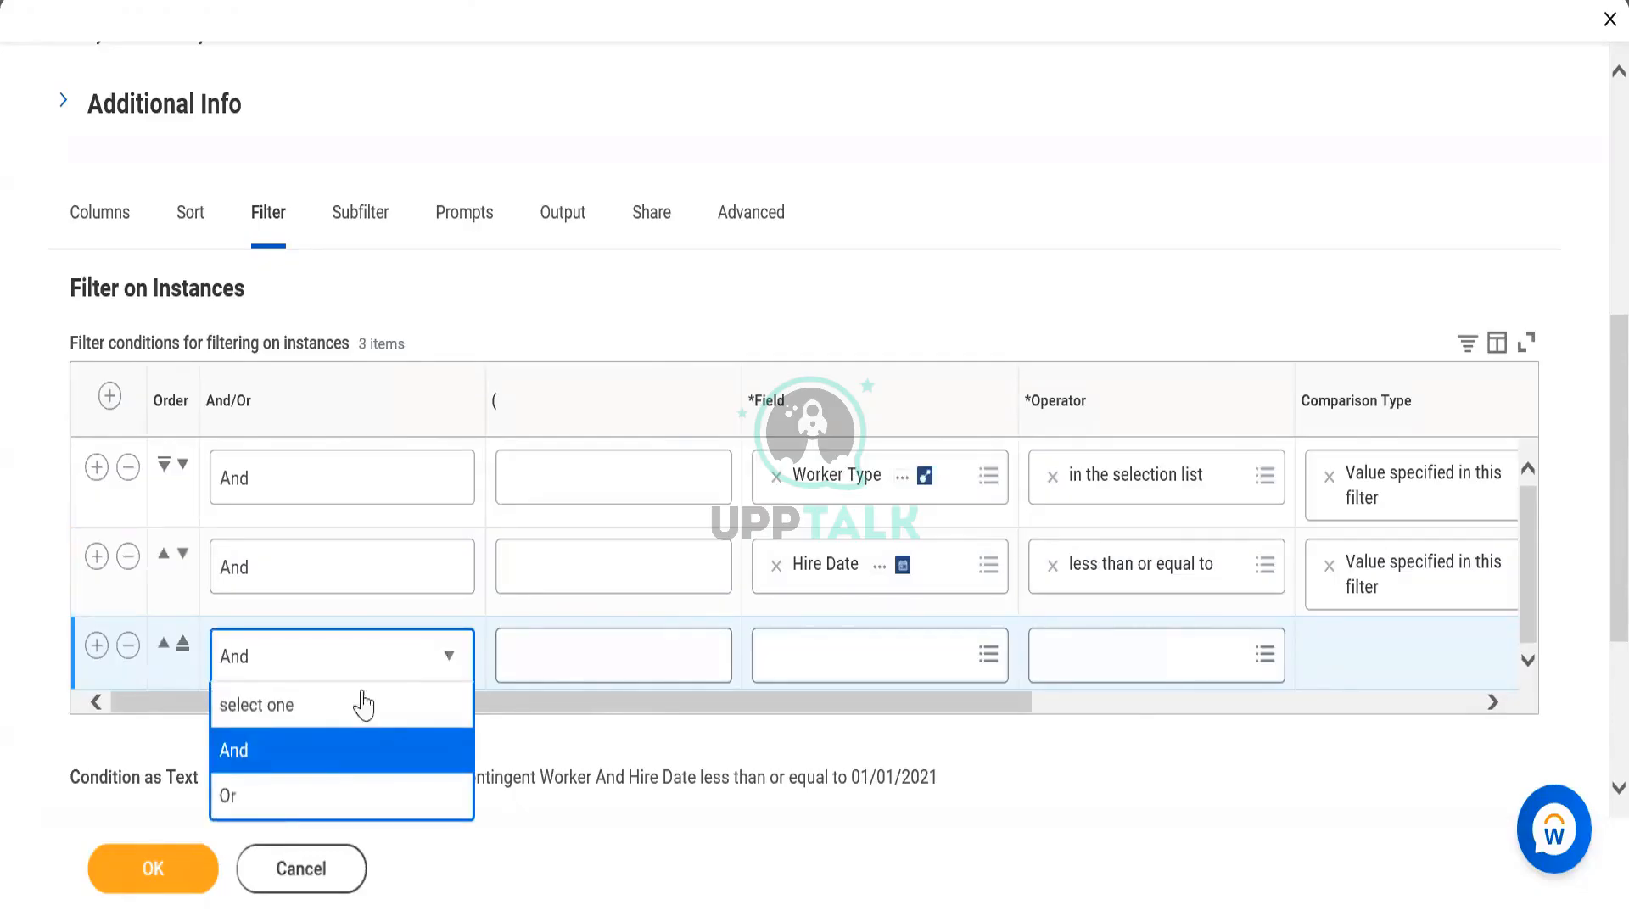
click(269, 810)
Step: Search for "Active status" and choose Active Status as the field of the new Or condition
click(967, 679)
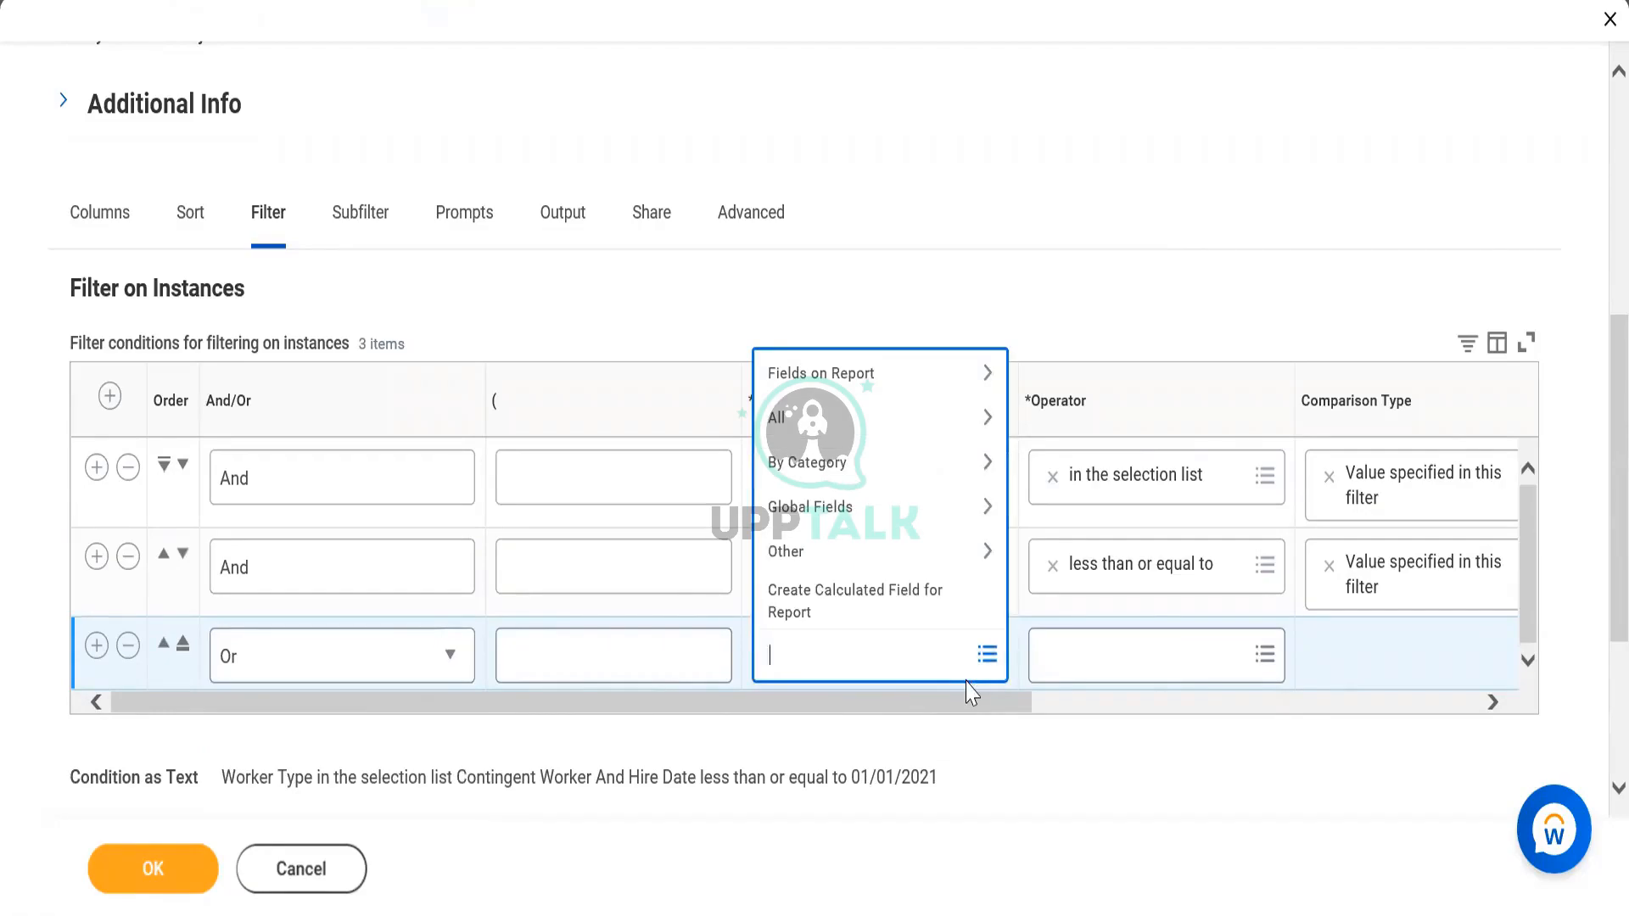
text(Active status)
key(Return)
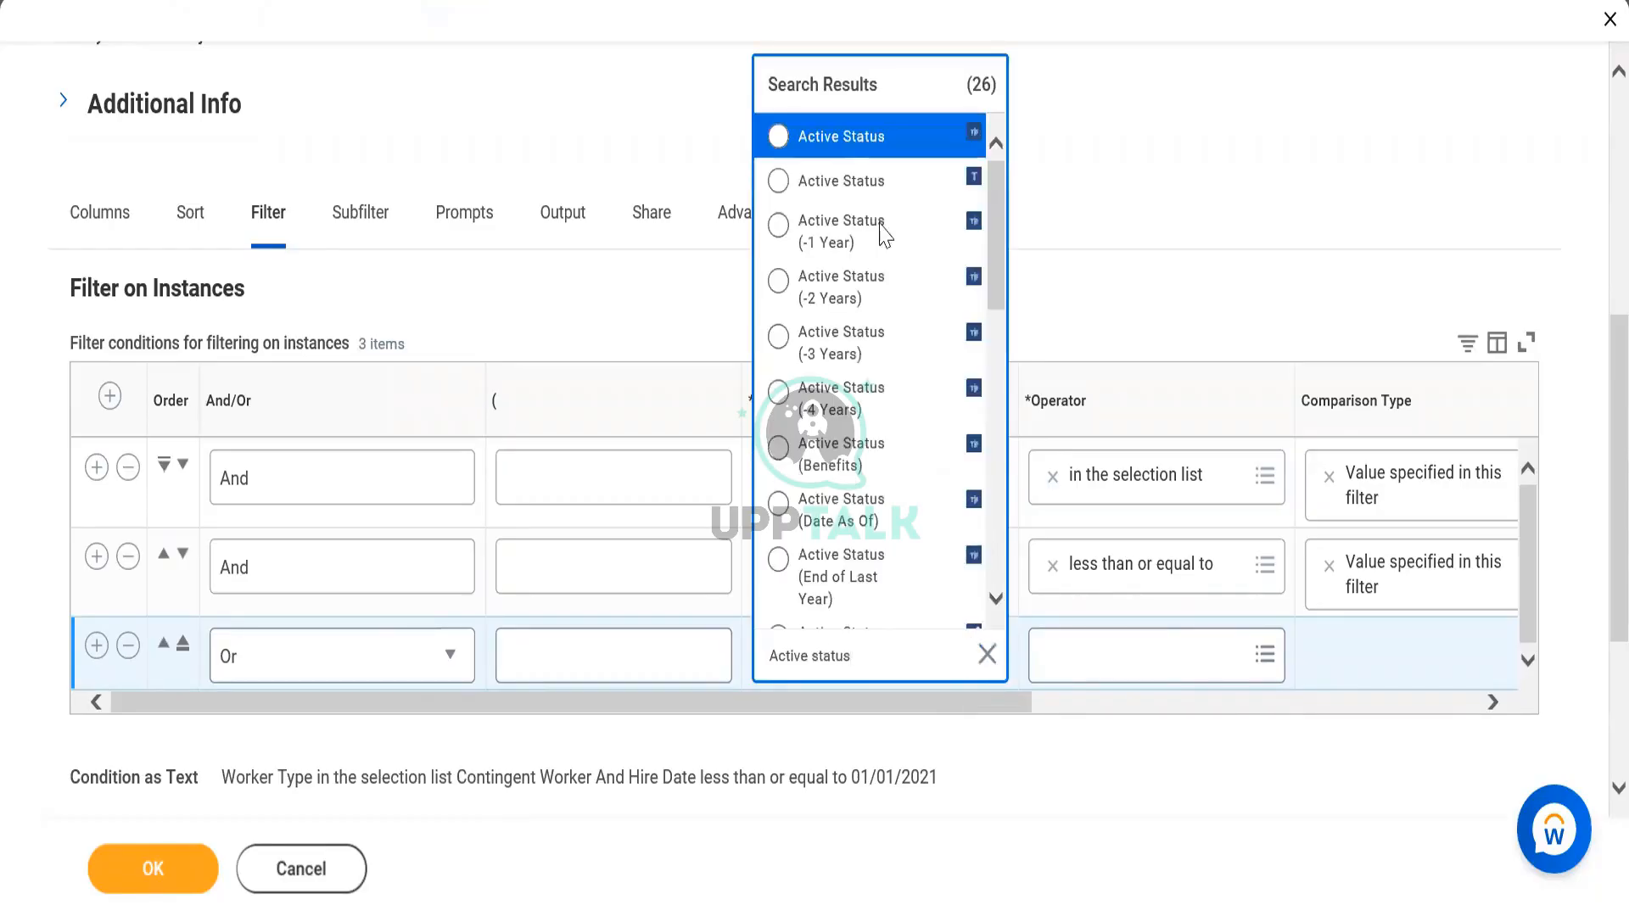
click(820, 167)
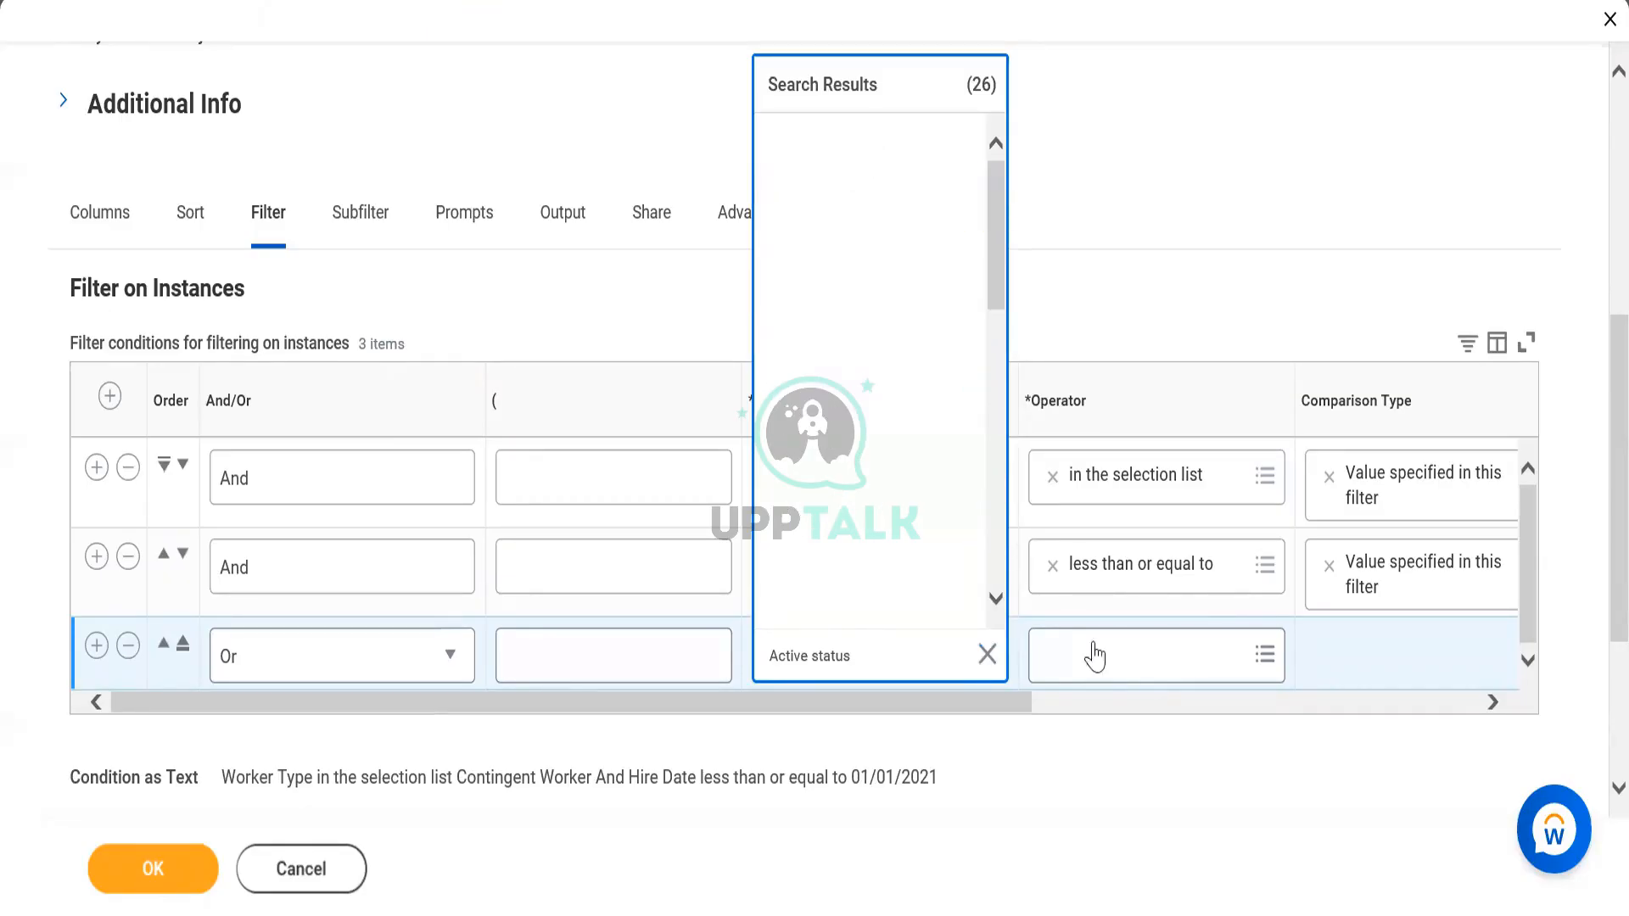
Step: Set the Active Status condition's operator to equal to and tick its comparison value as Yes
click(1096, 675)
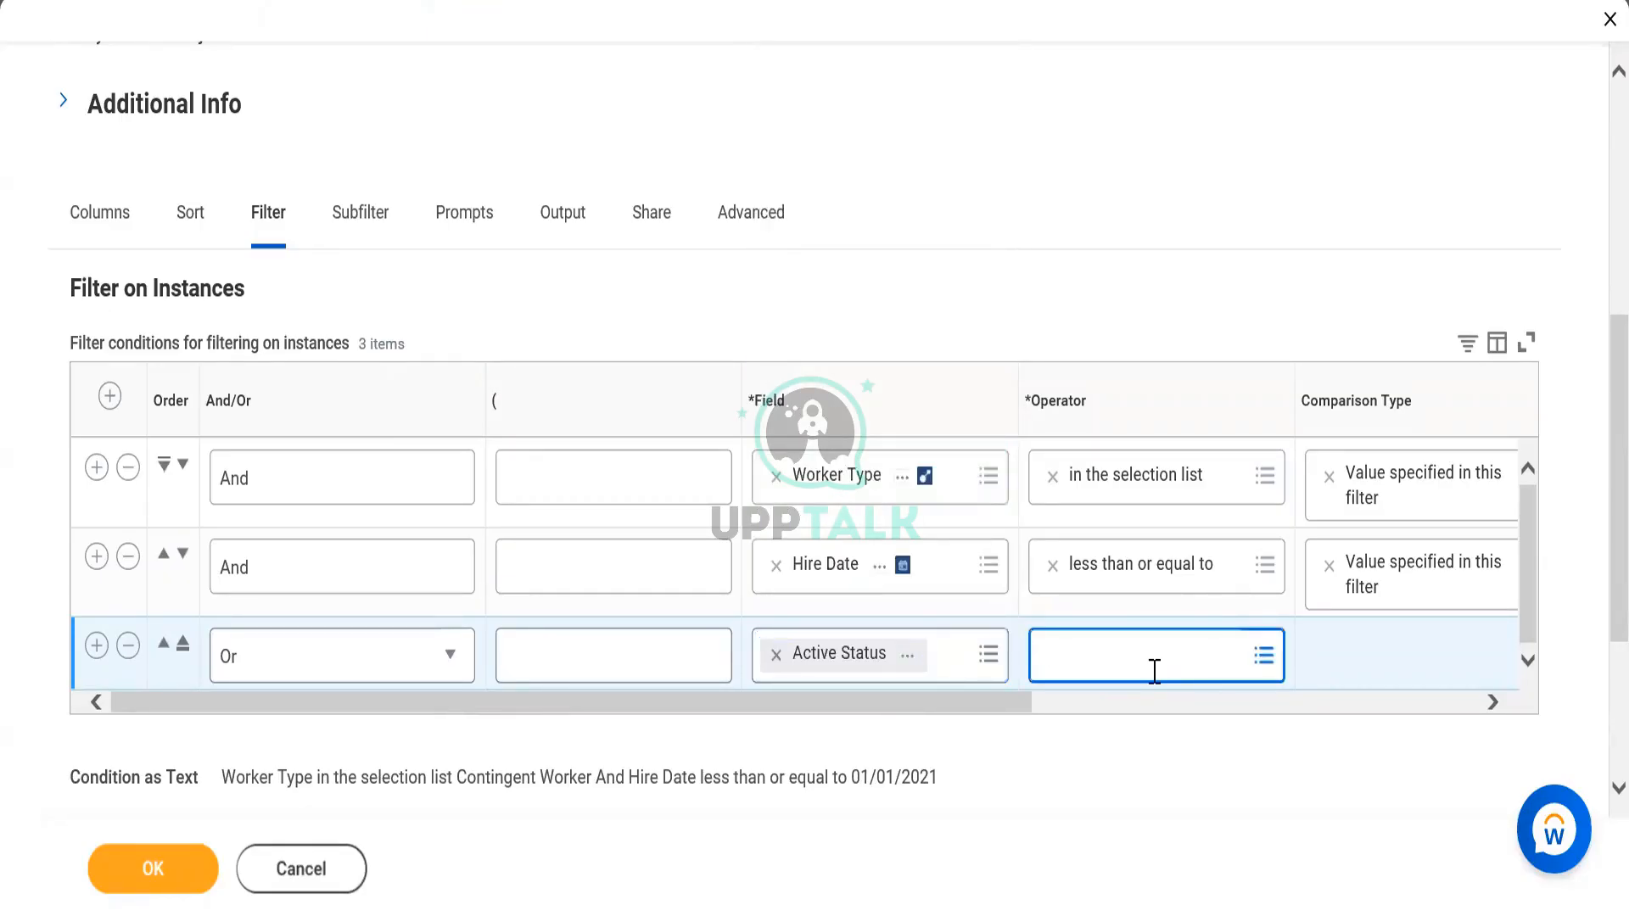
click(1155, 671)
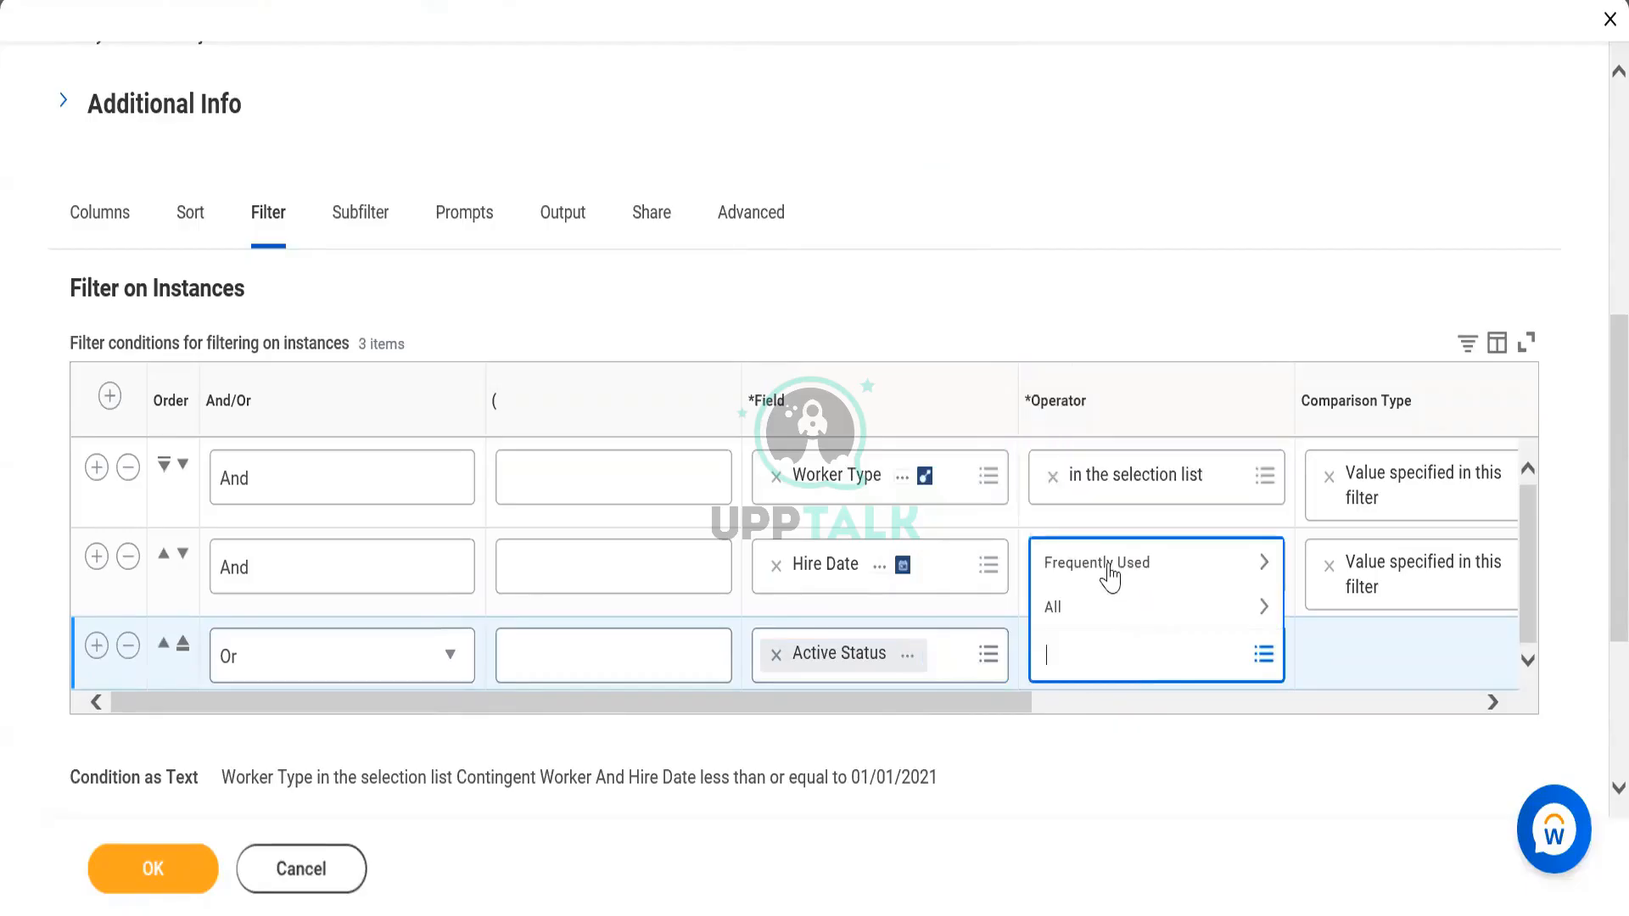
click(1110, 573)
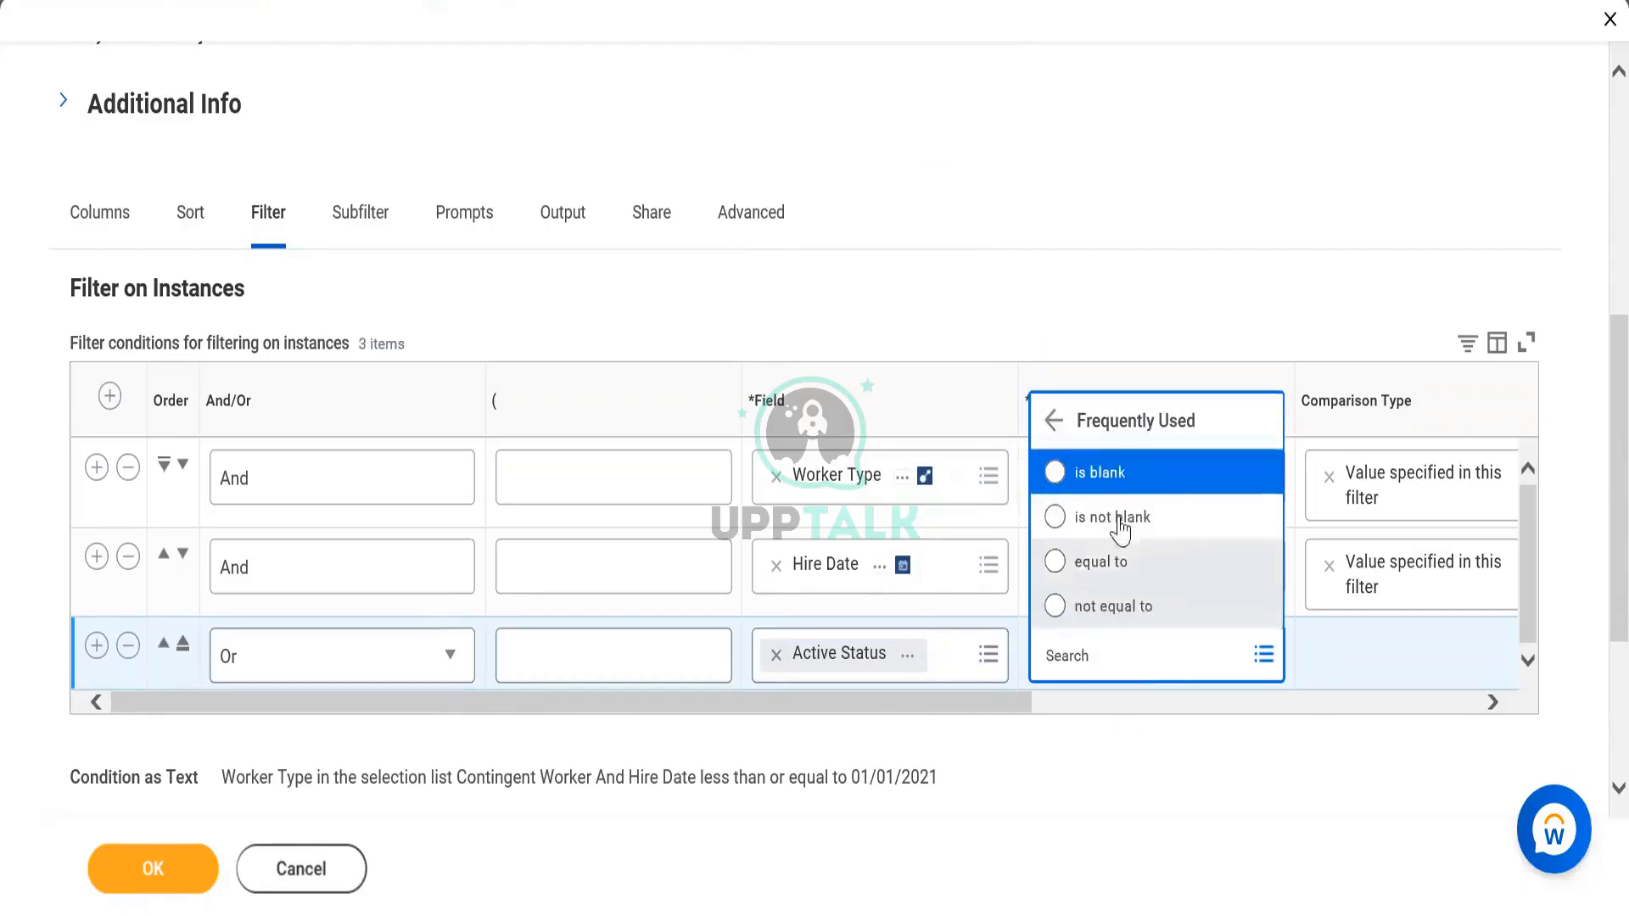
click(1086, 578)
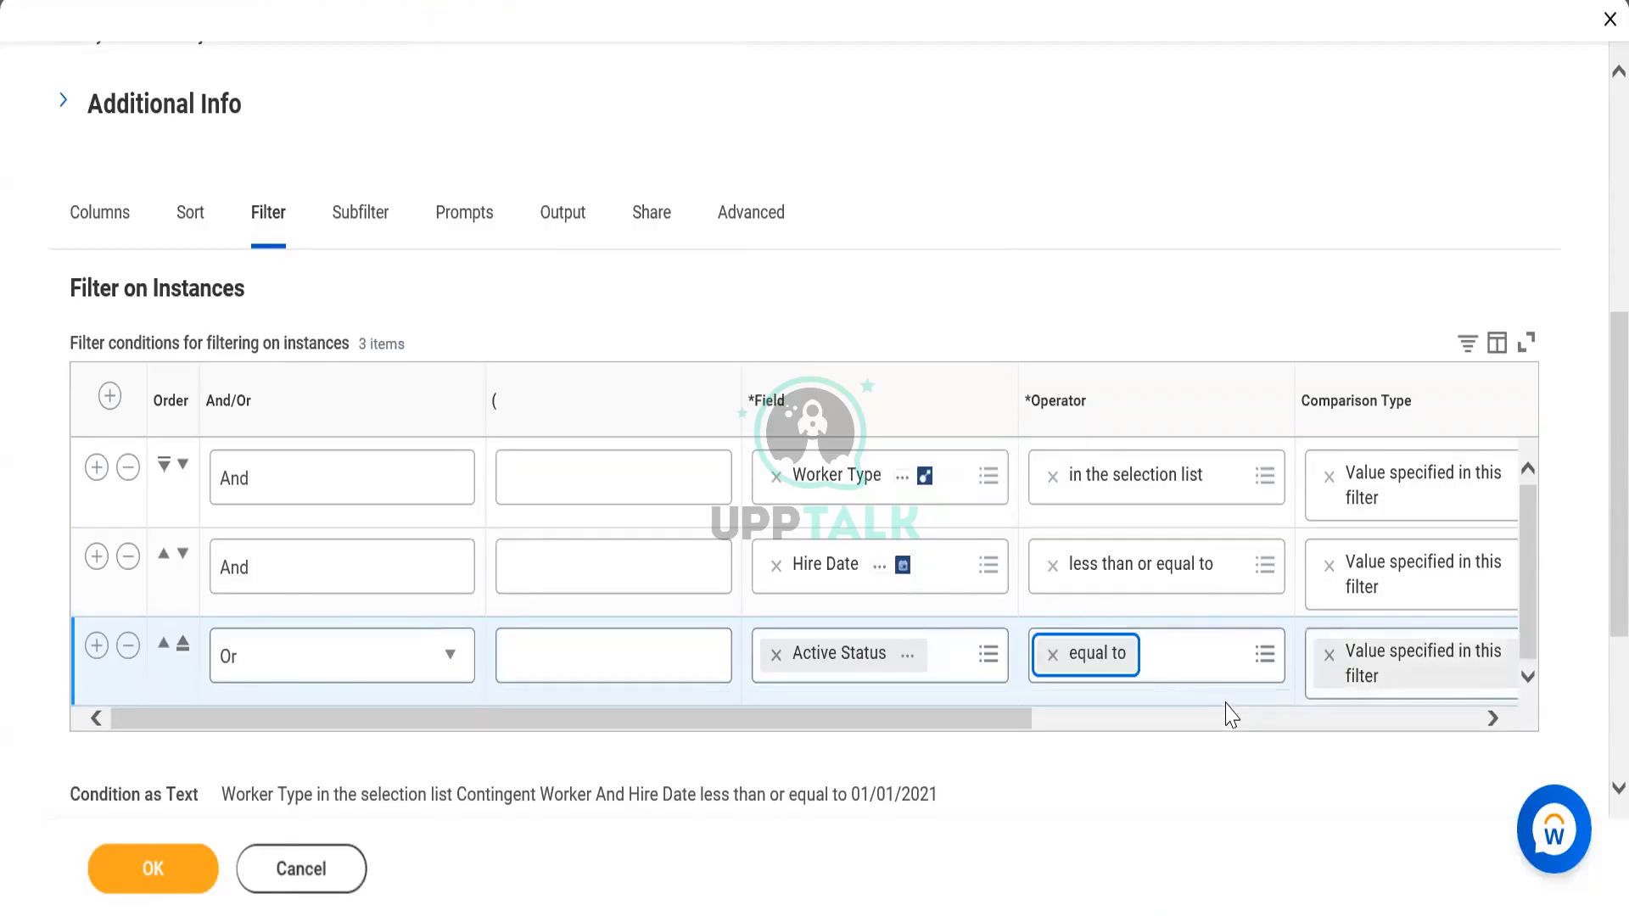
scroll(1213, 732, right, 5)
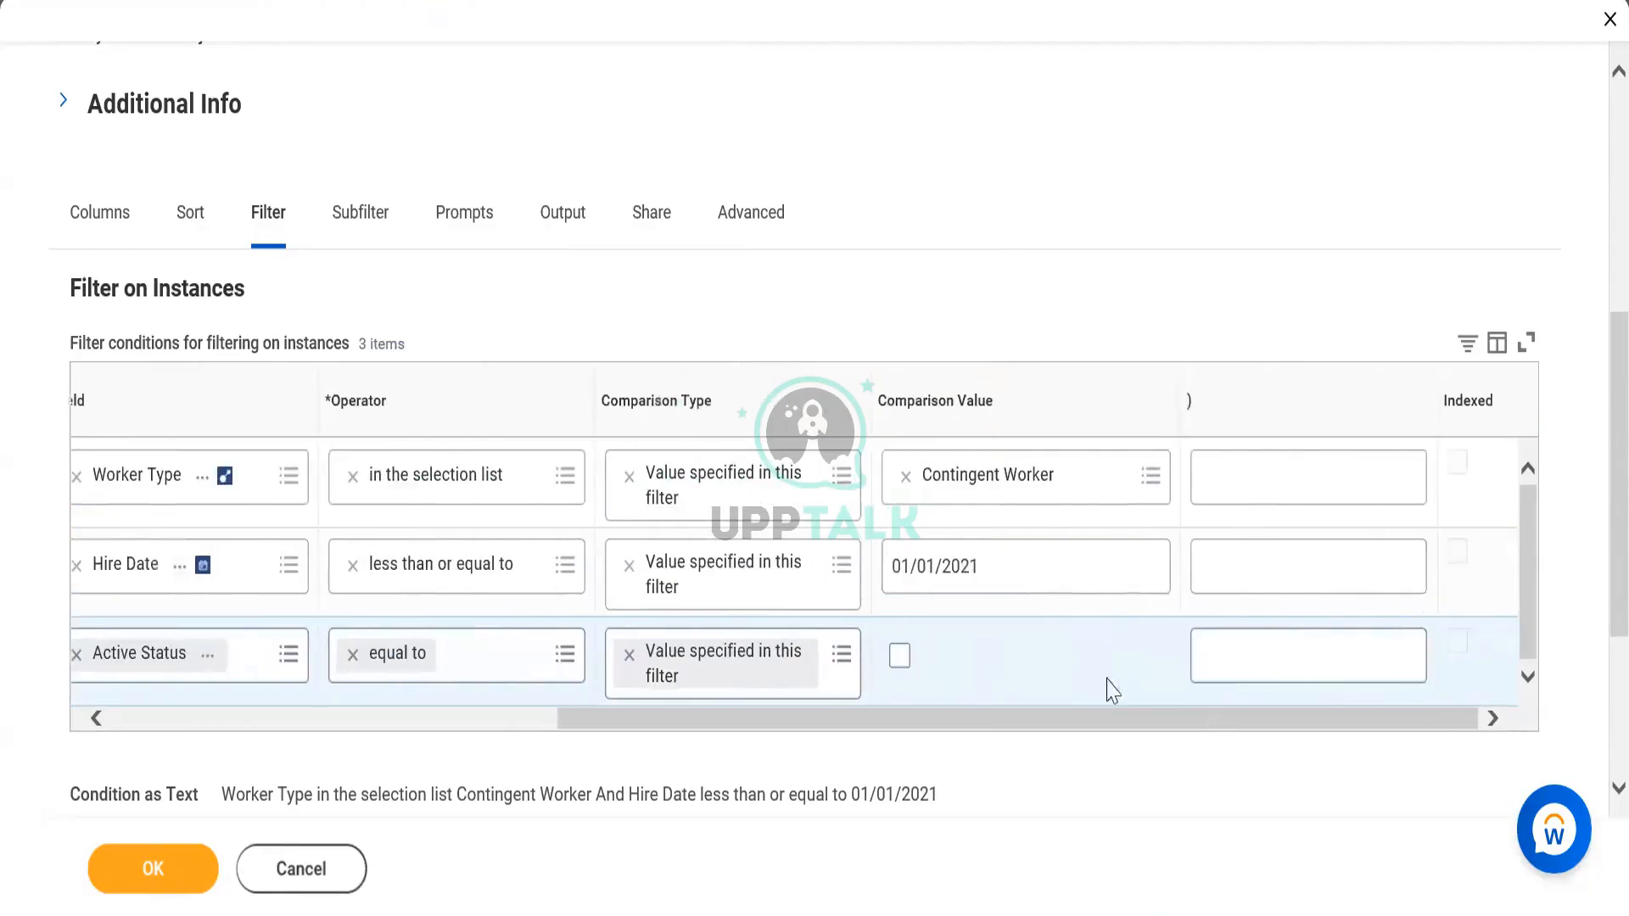
click(899, 657)
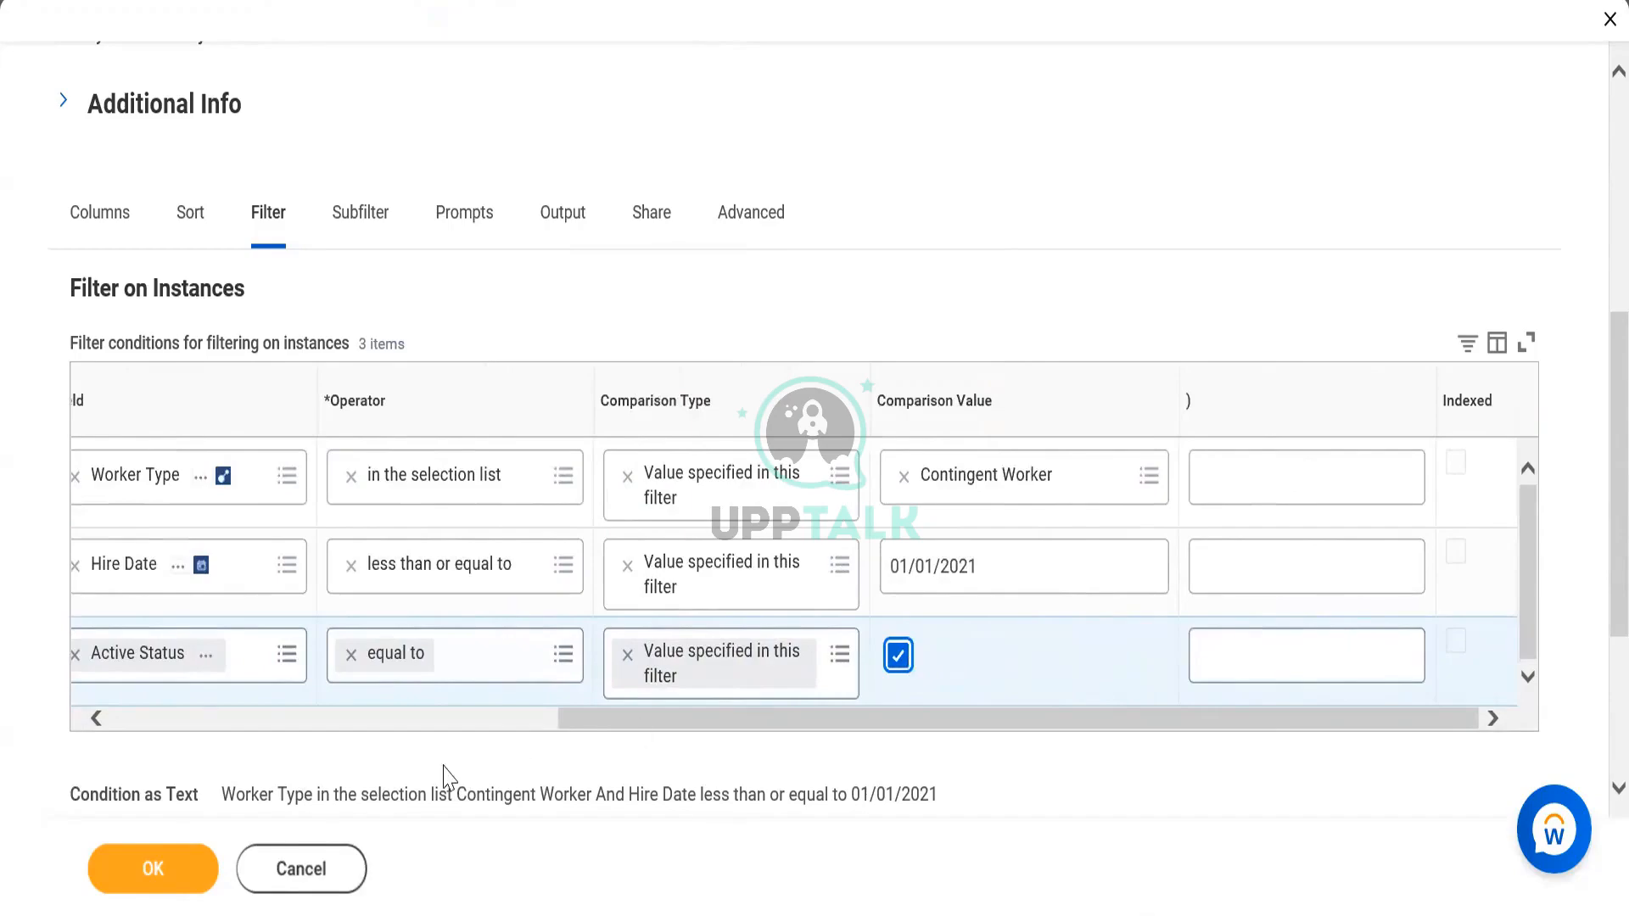
Step: Review the three instance filter conditions, and save and run the report
scroll(408, 730, left, 5)
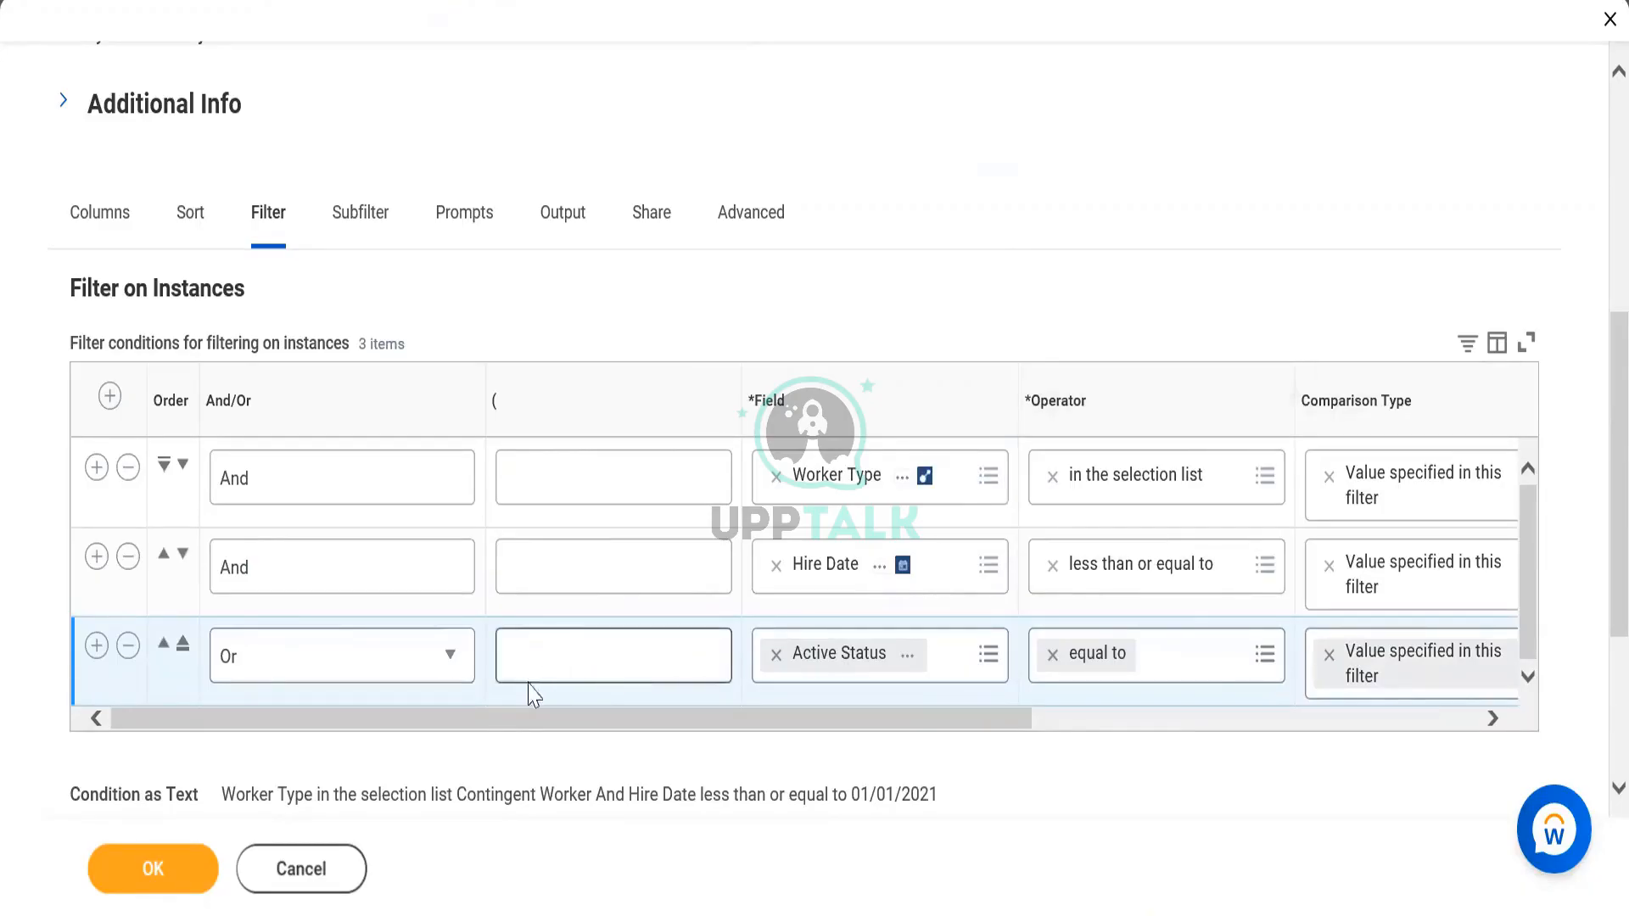
click(1390, 727)
click(1396, 727)
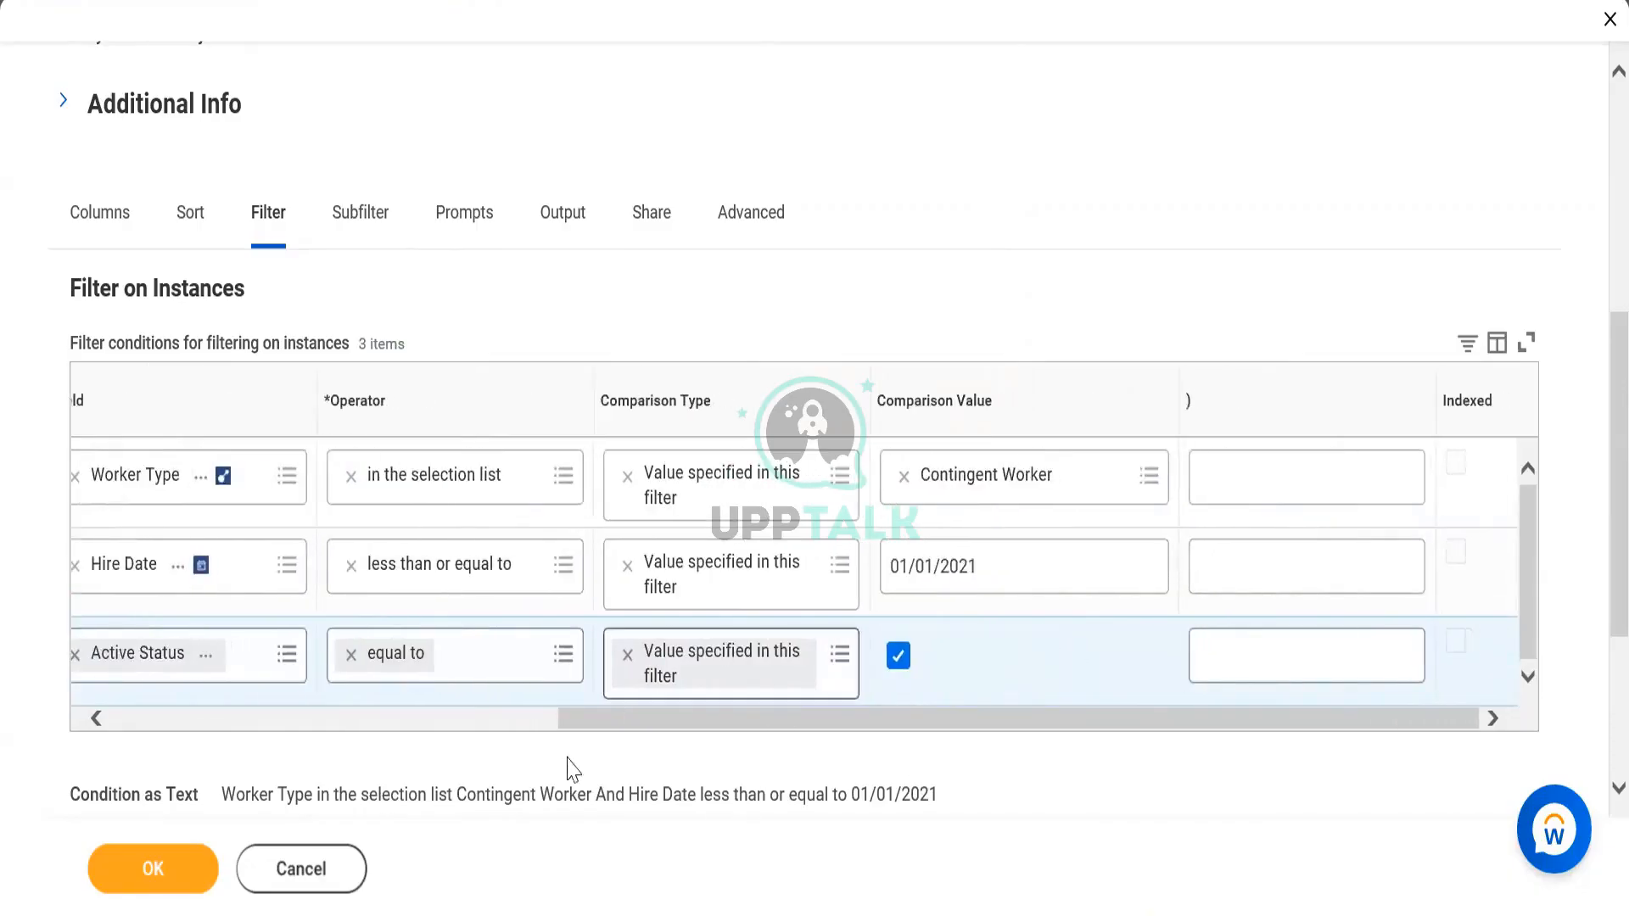
click(481, 721)
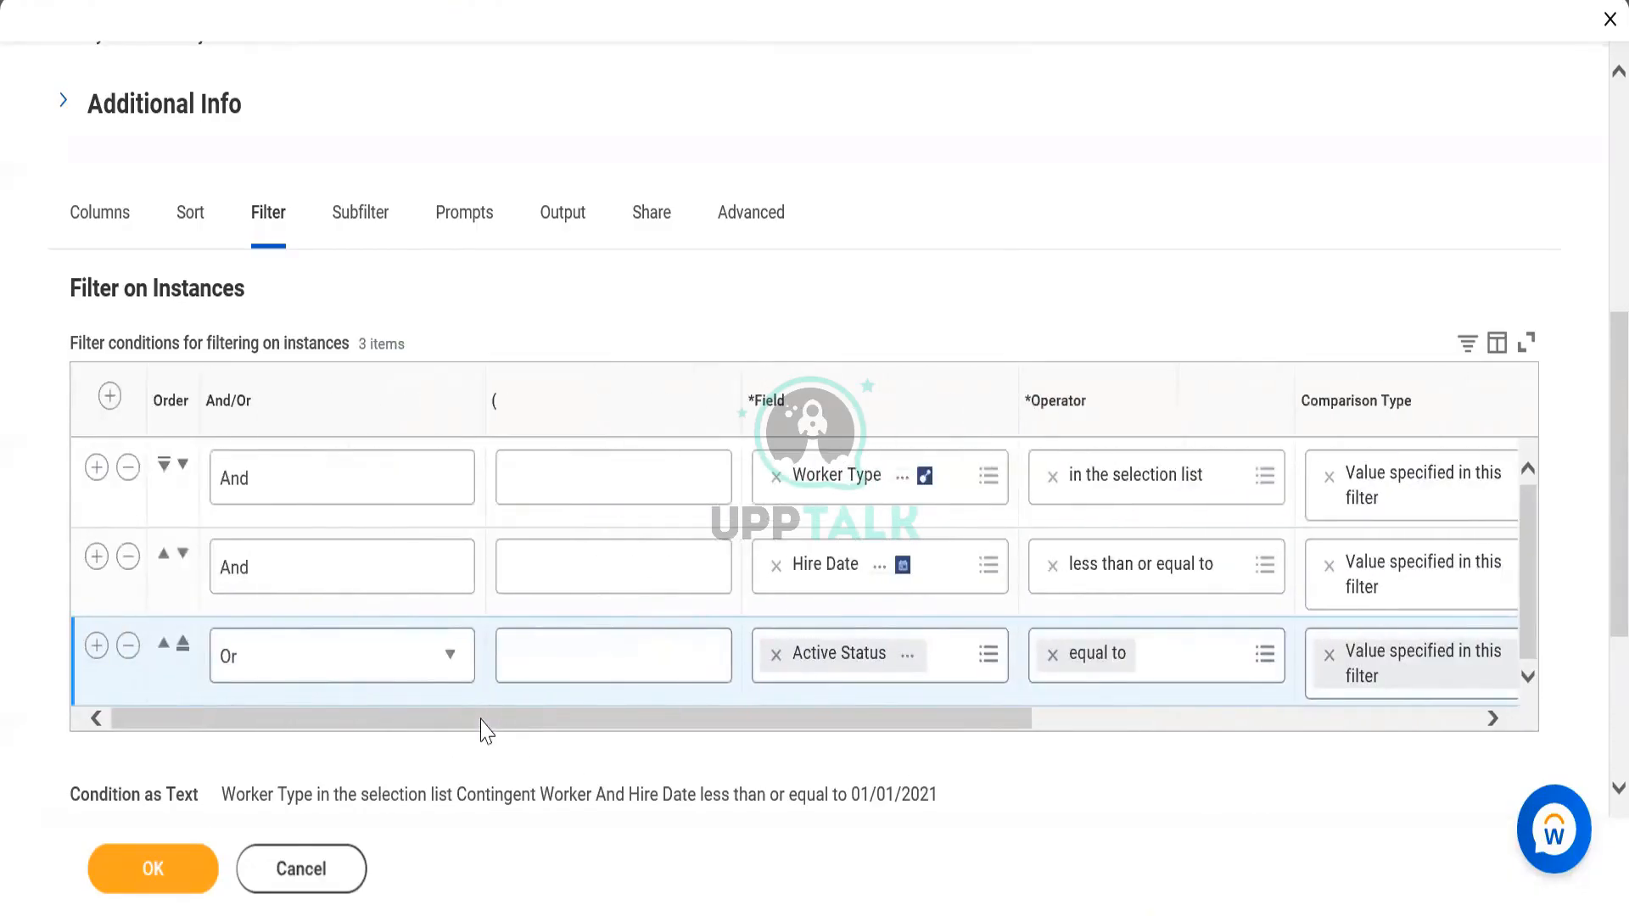
click(149, 874)
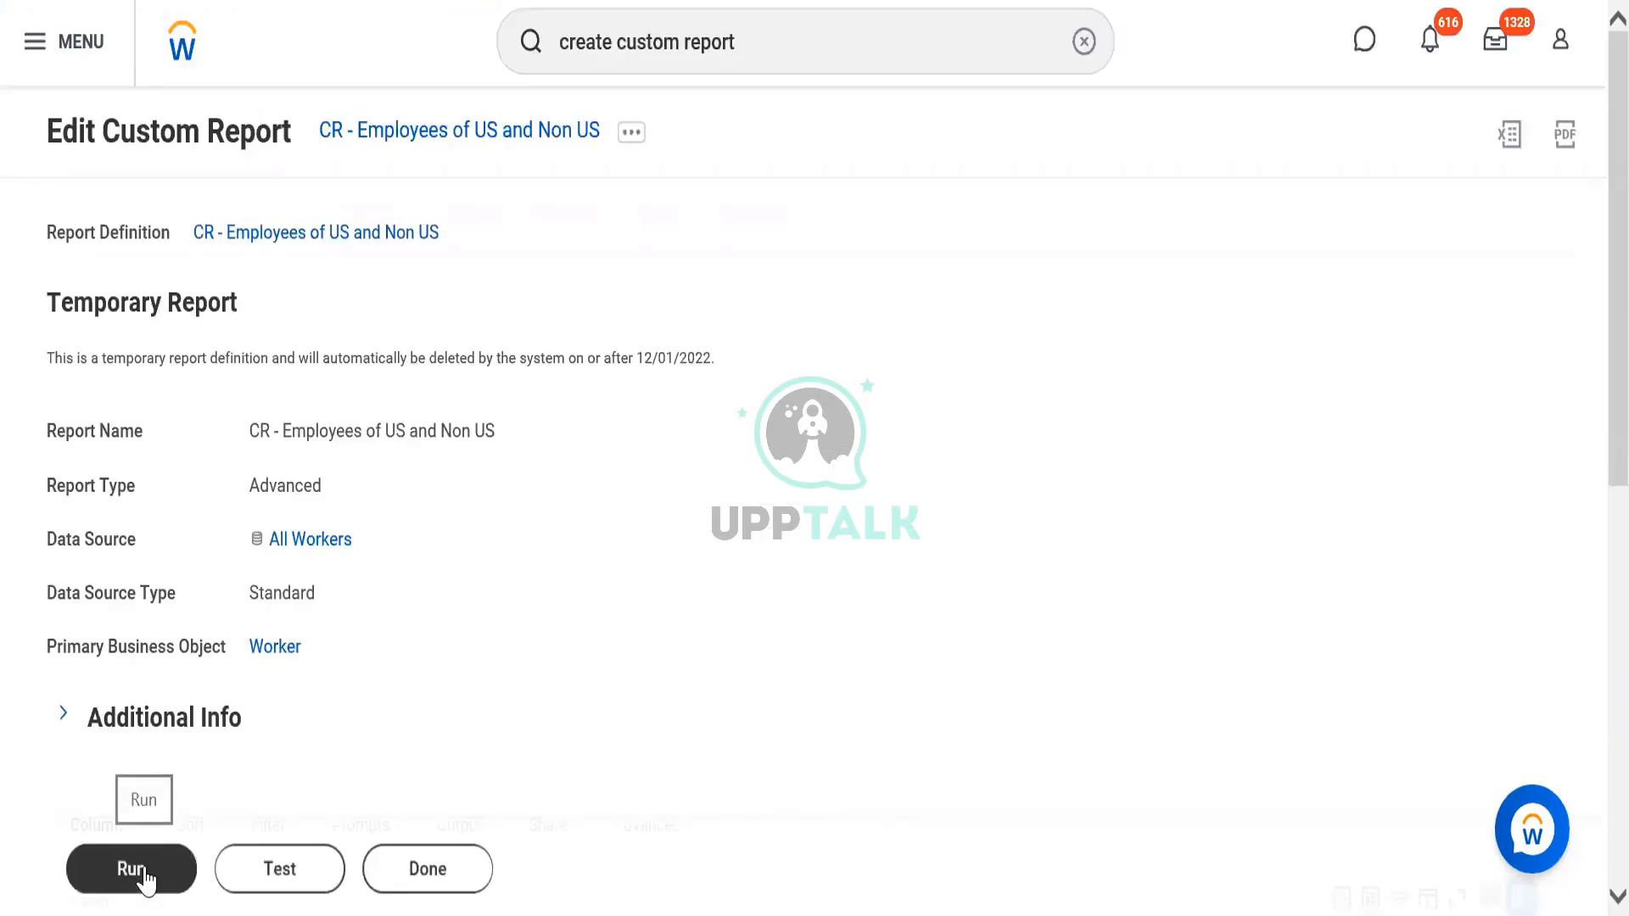
click(144, 871)
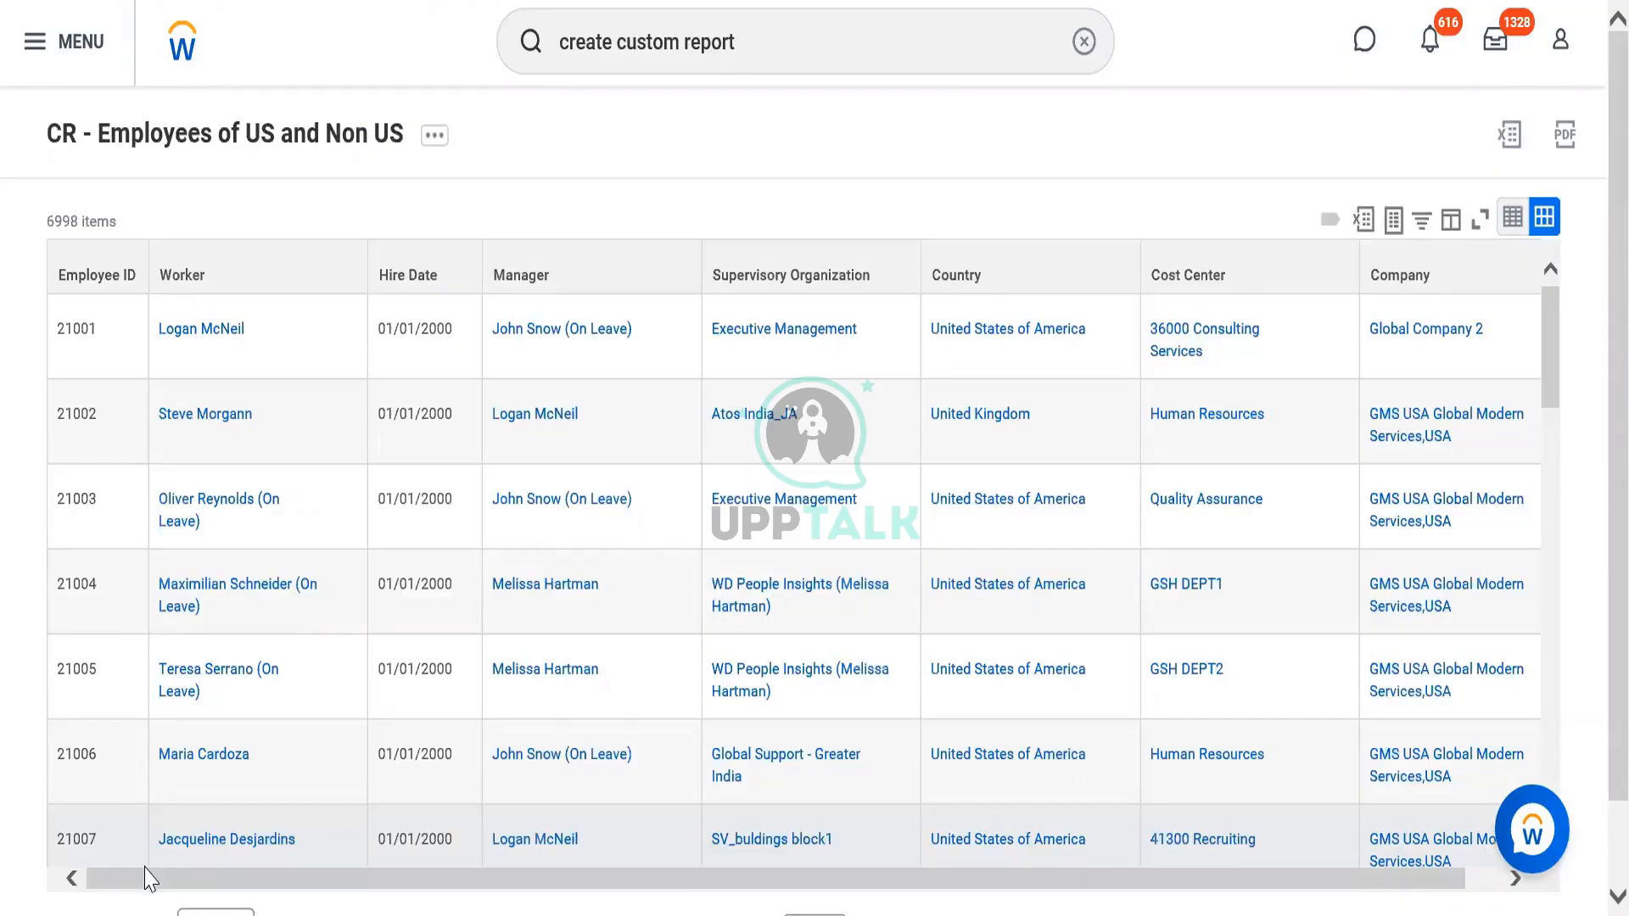
Step: Look through the first page of report results and export them to Excel, closing the export progress dialog
click(1484, 878)
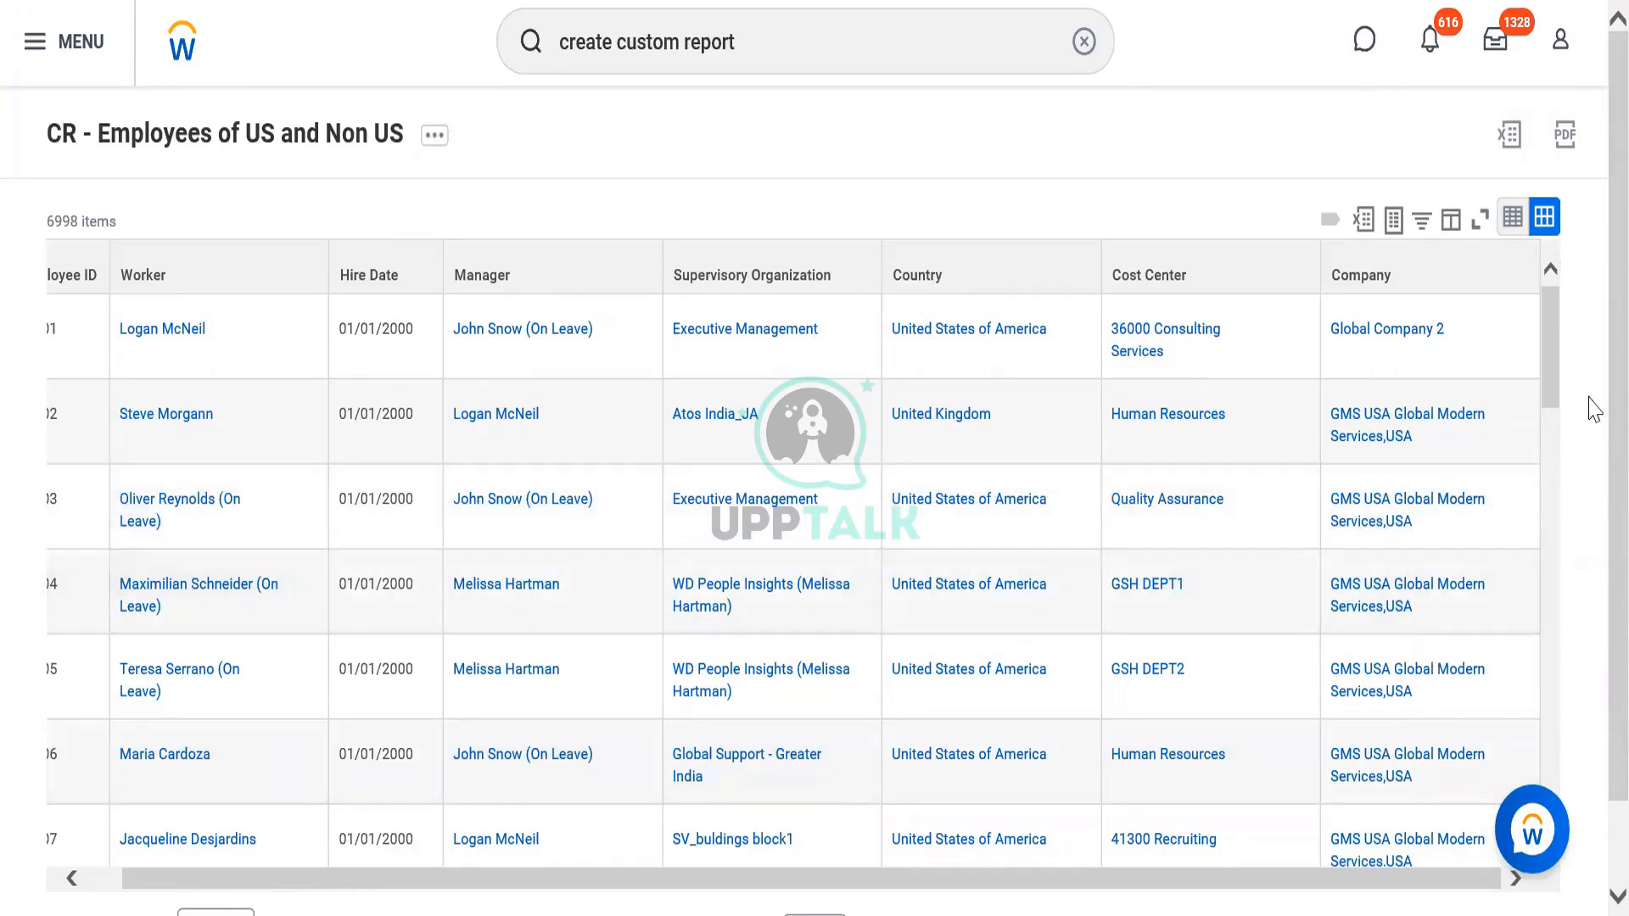
scroll(1541, 410, down, 6)
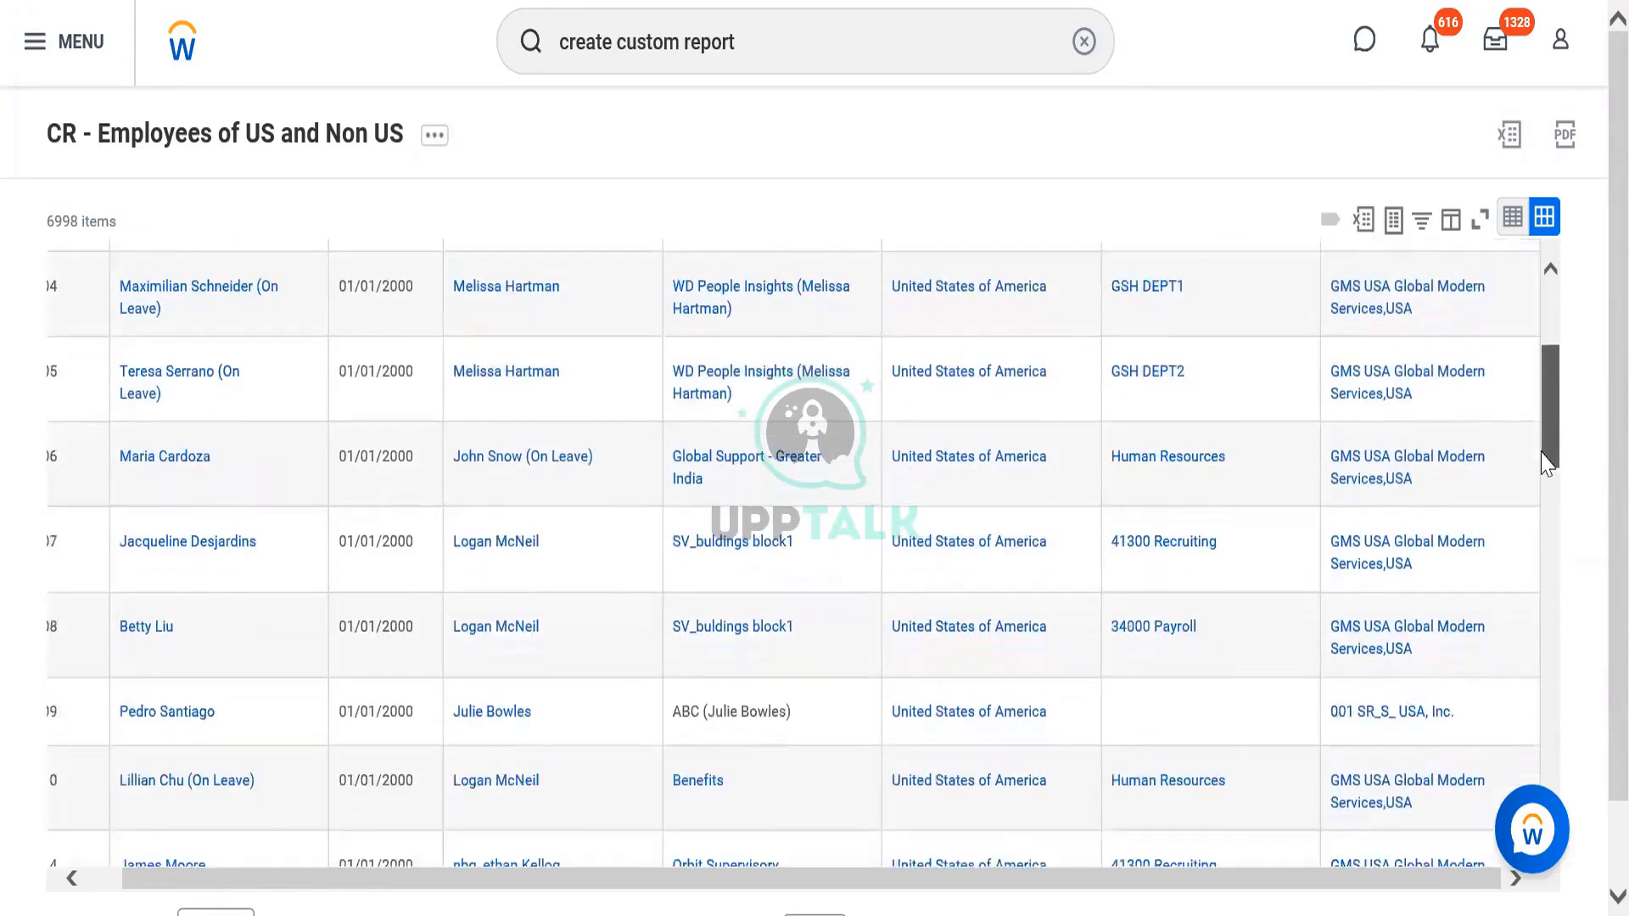
scroll(1537, 562, down, 12)
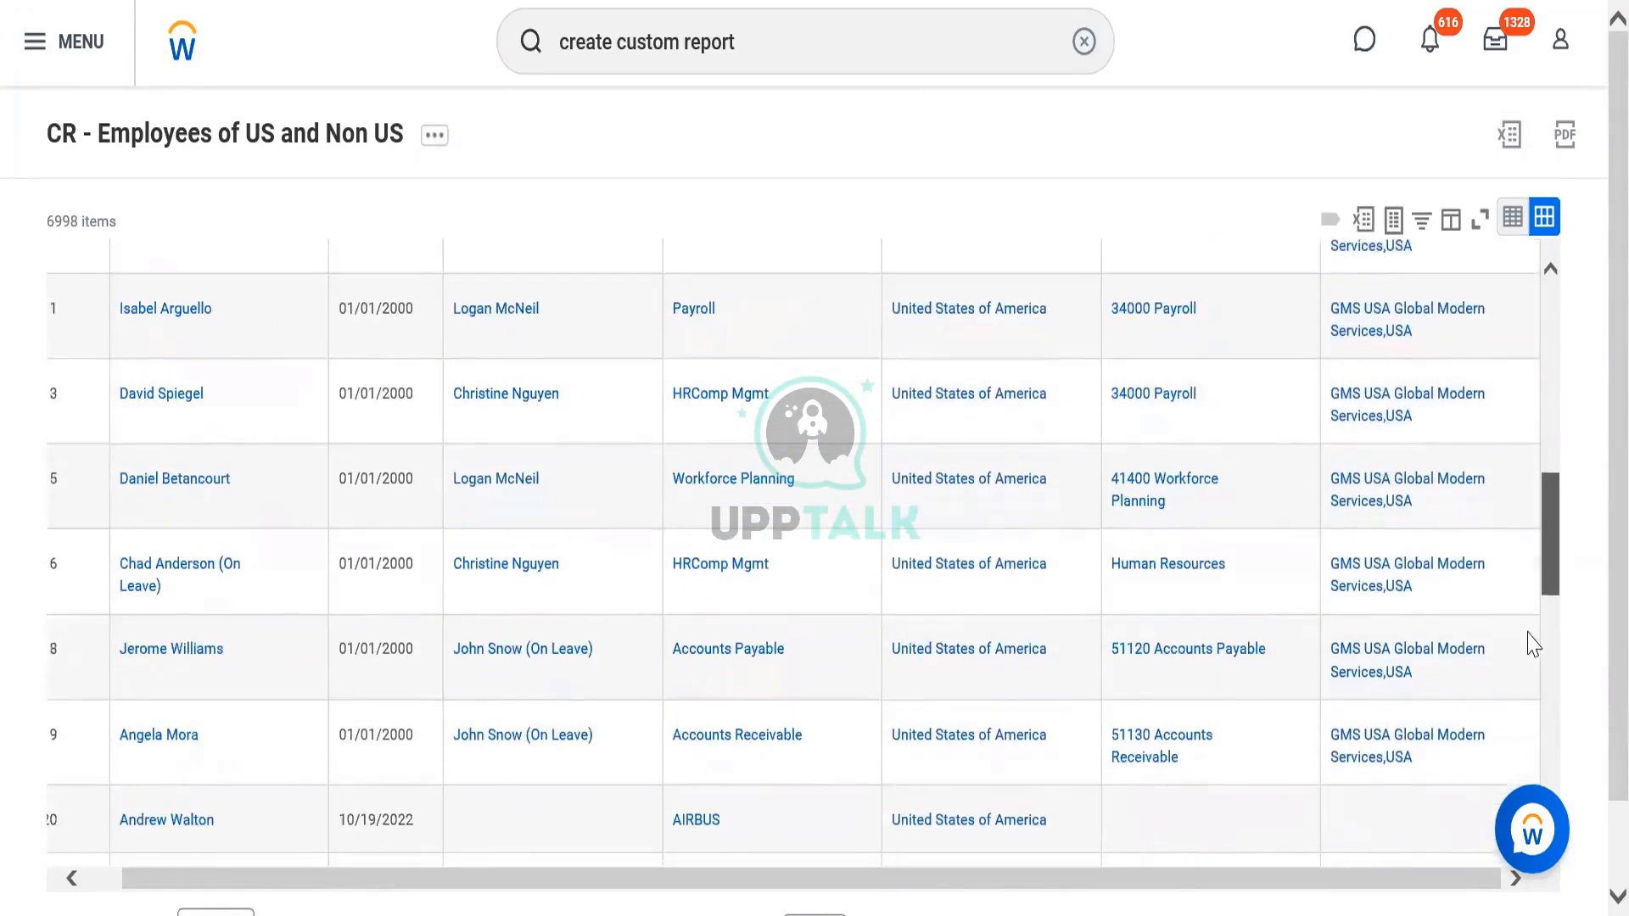
scroll(1535, 713, down, 6)
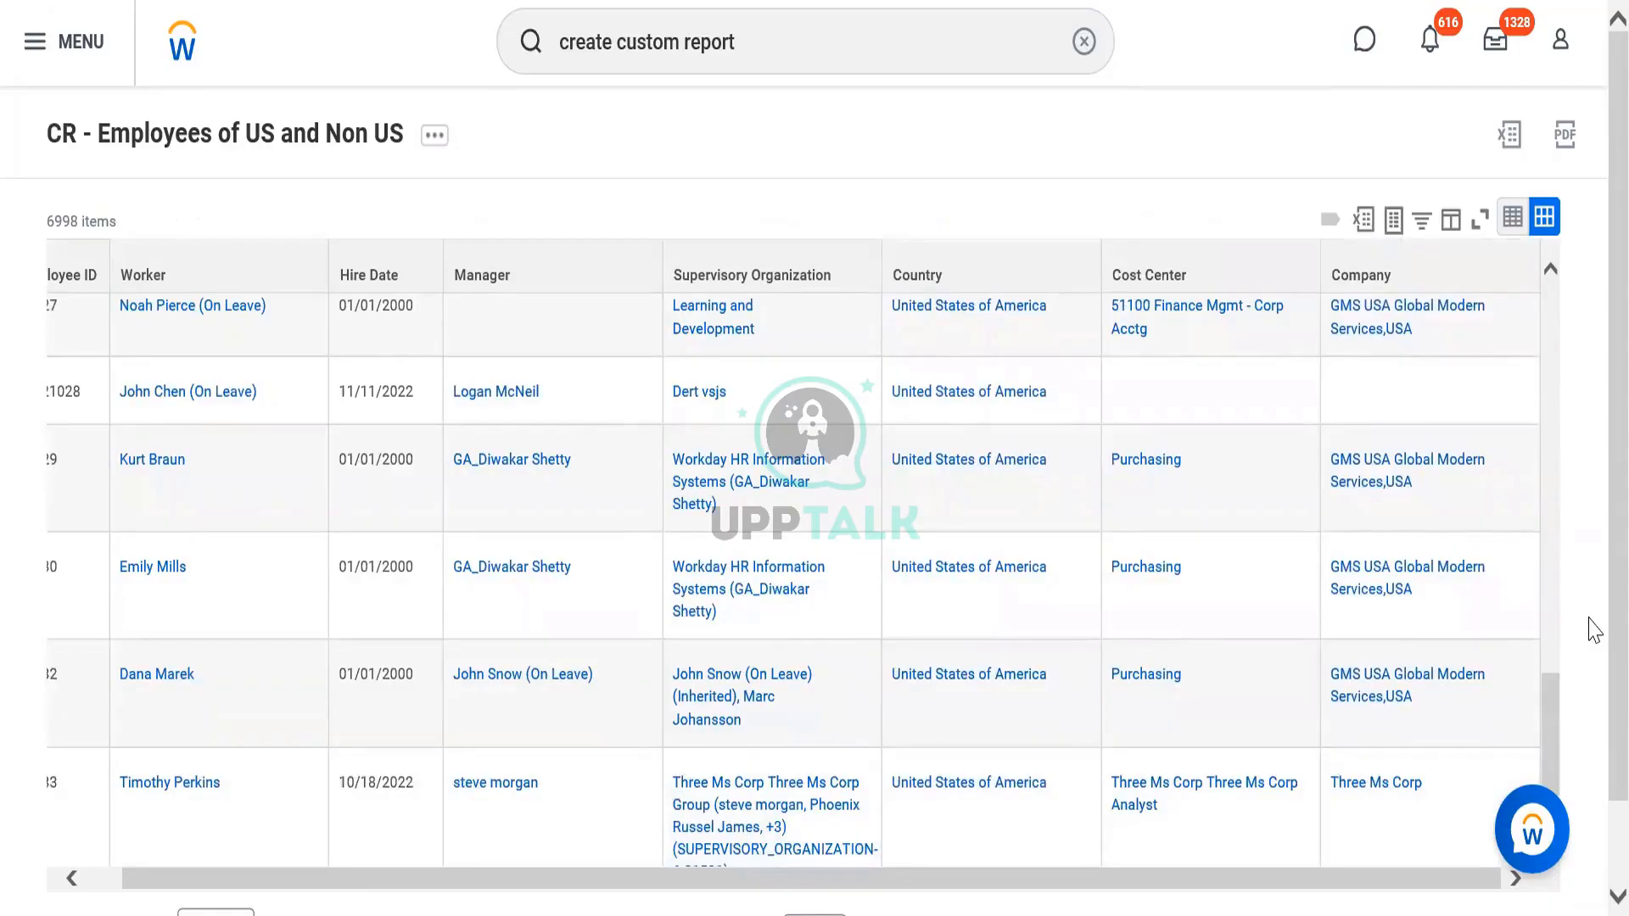
click(103, 875)
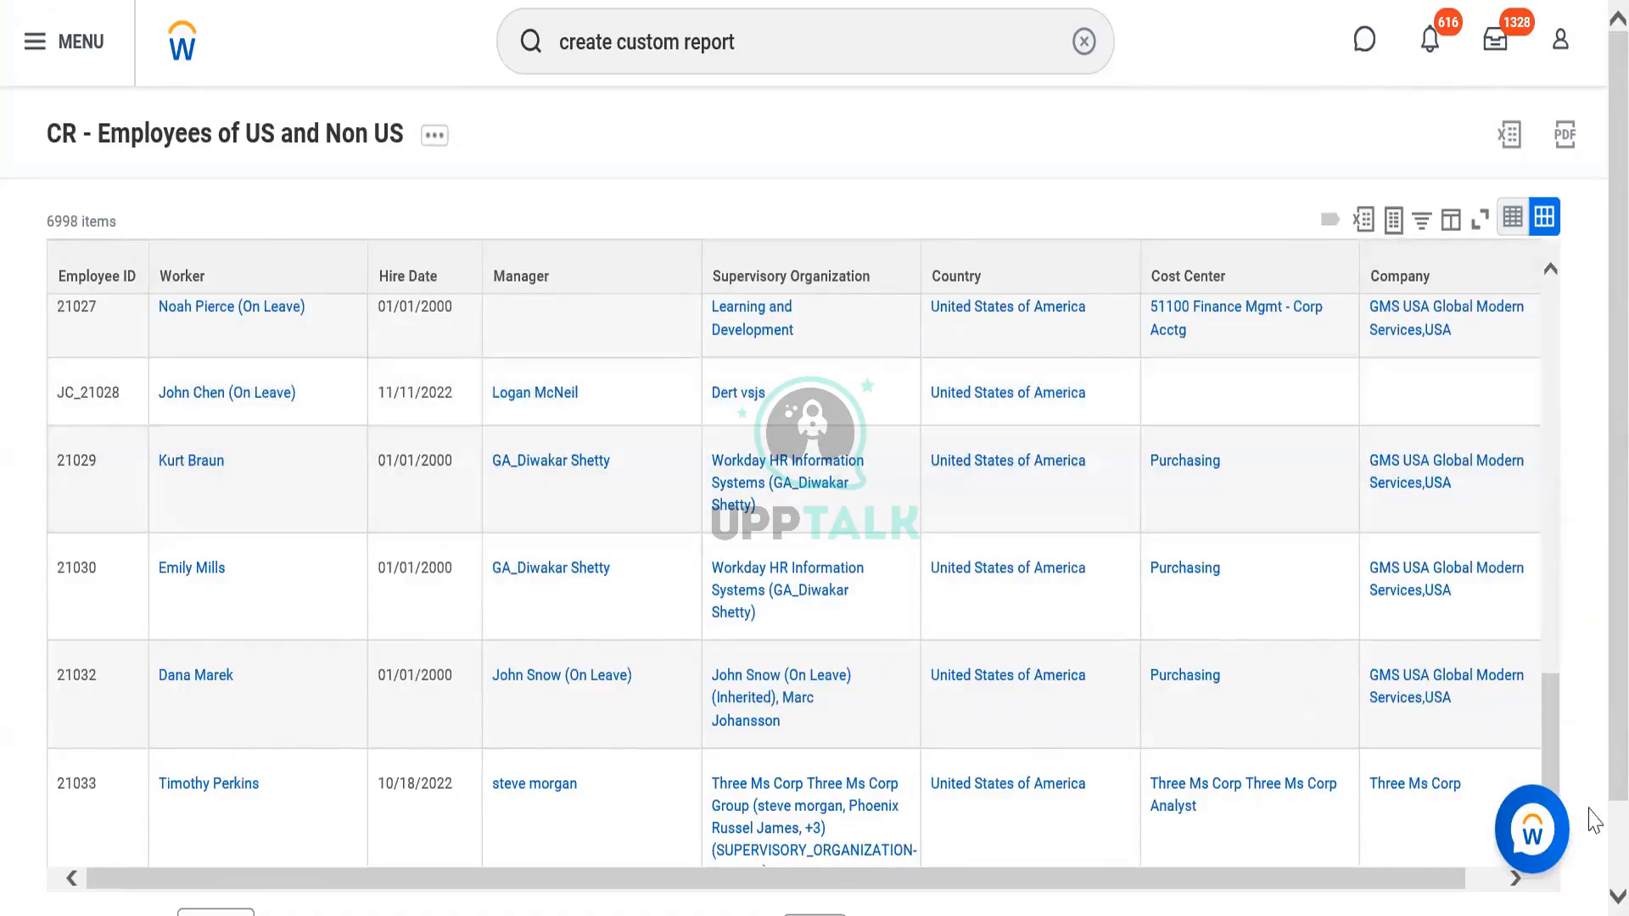
scroll(1594, 870, down, 1)
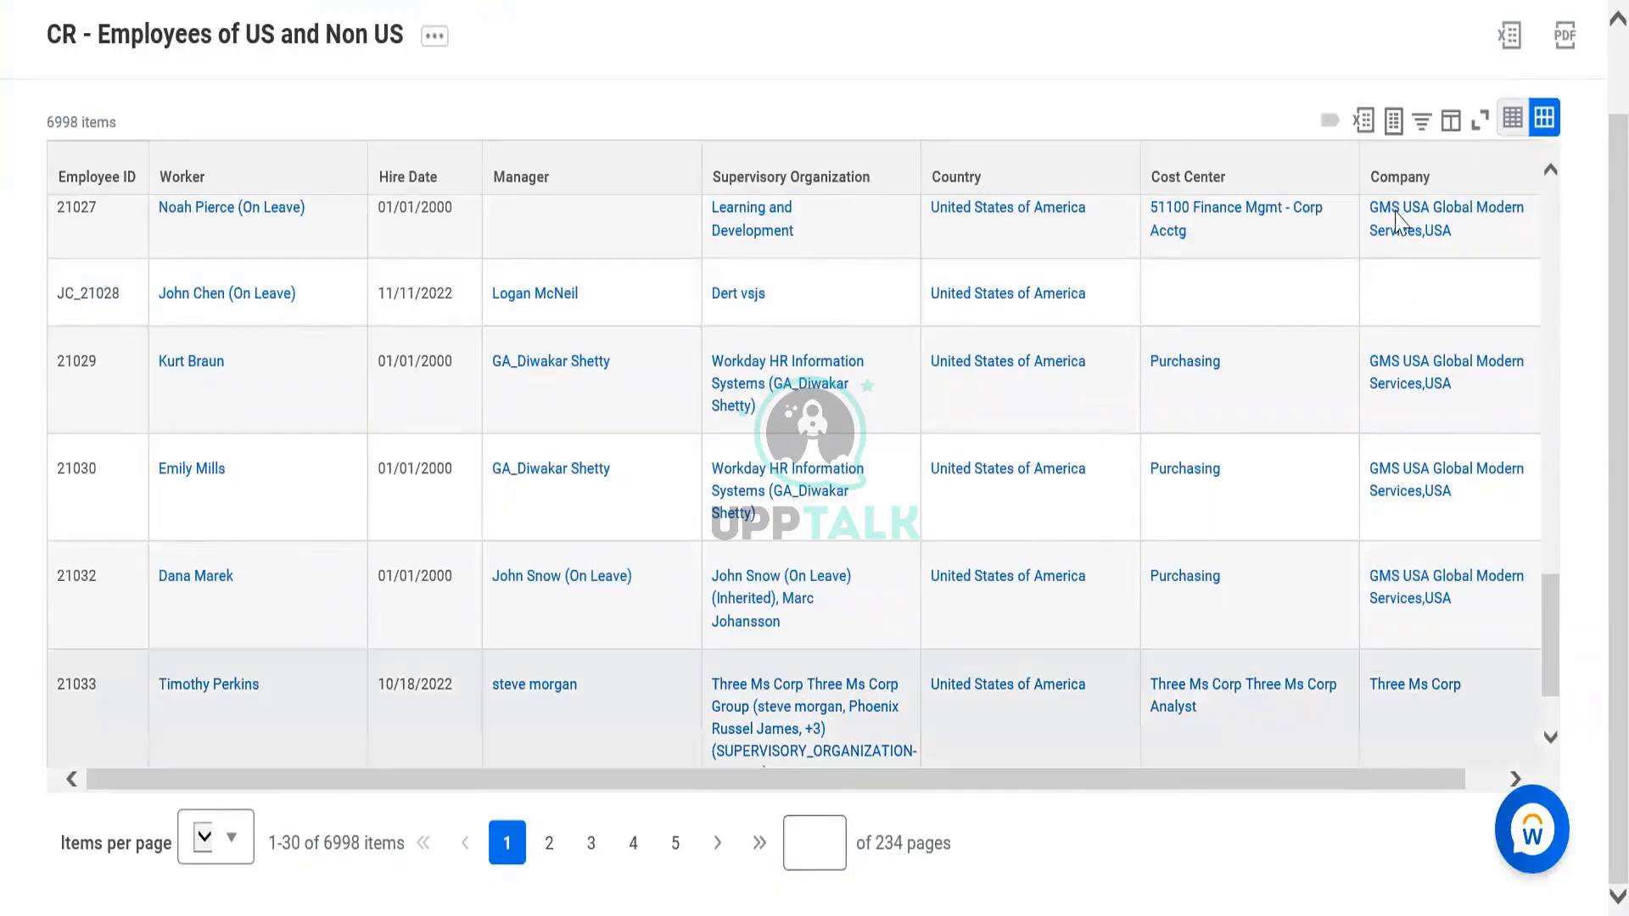
click(1366, 128)
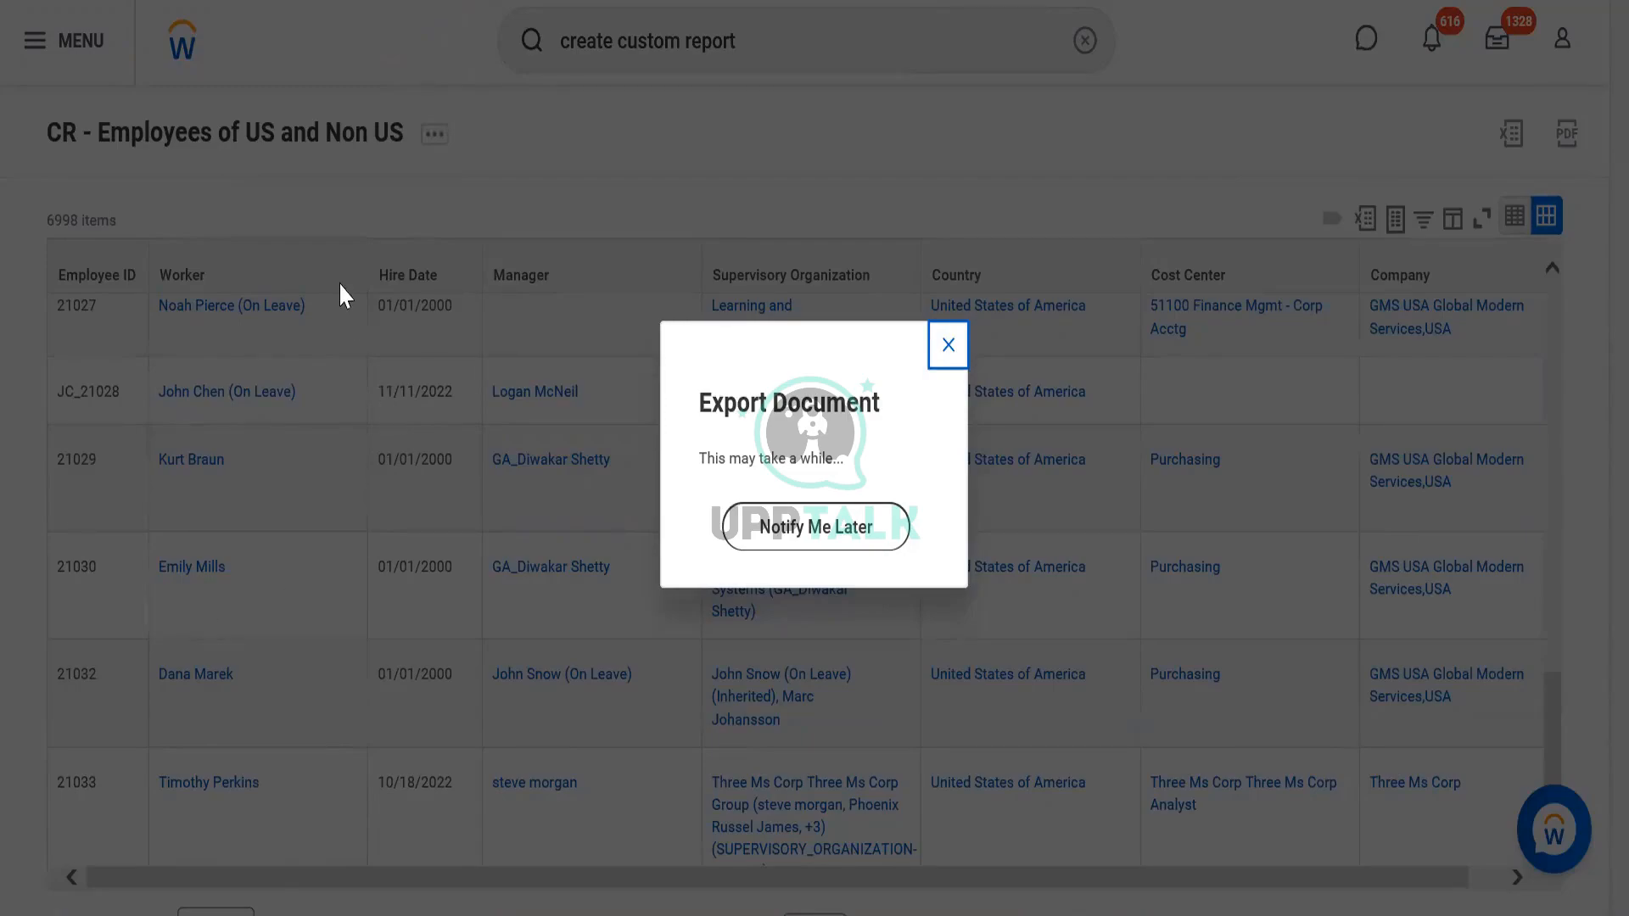
click(948, 346)
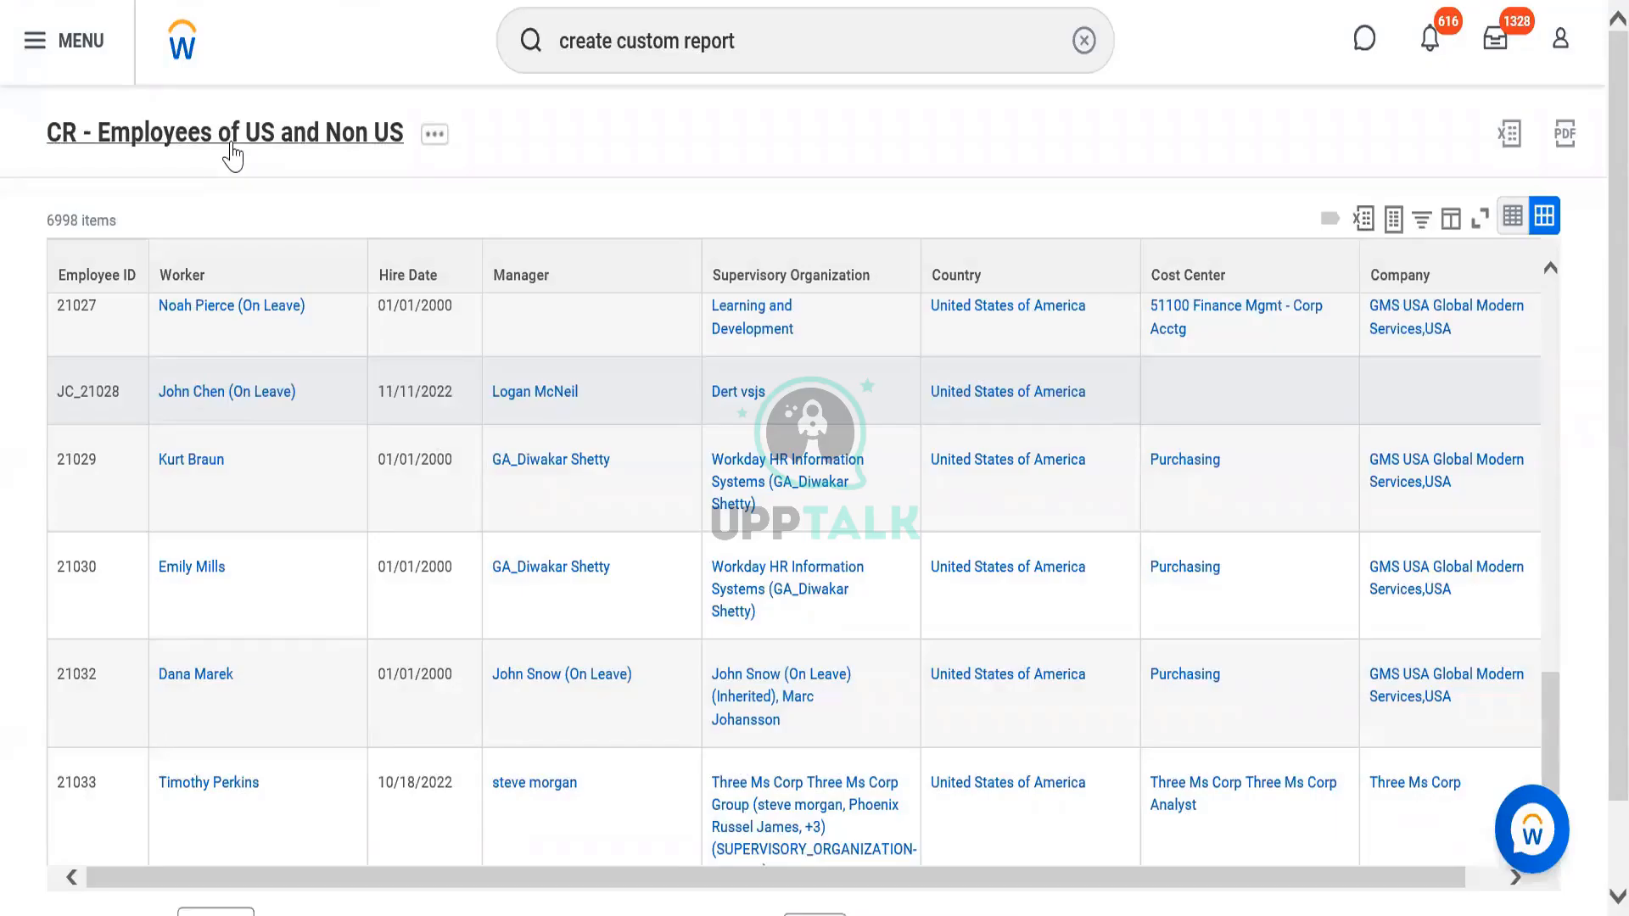
Step: Open the report definition from the results and check its instance filter conditions and the Active Status field's details
click(233, 155)
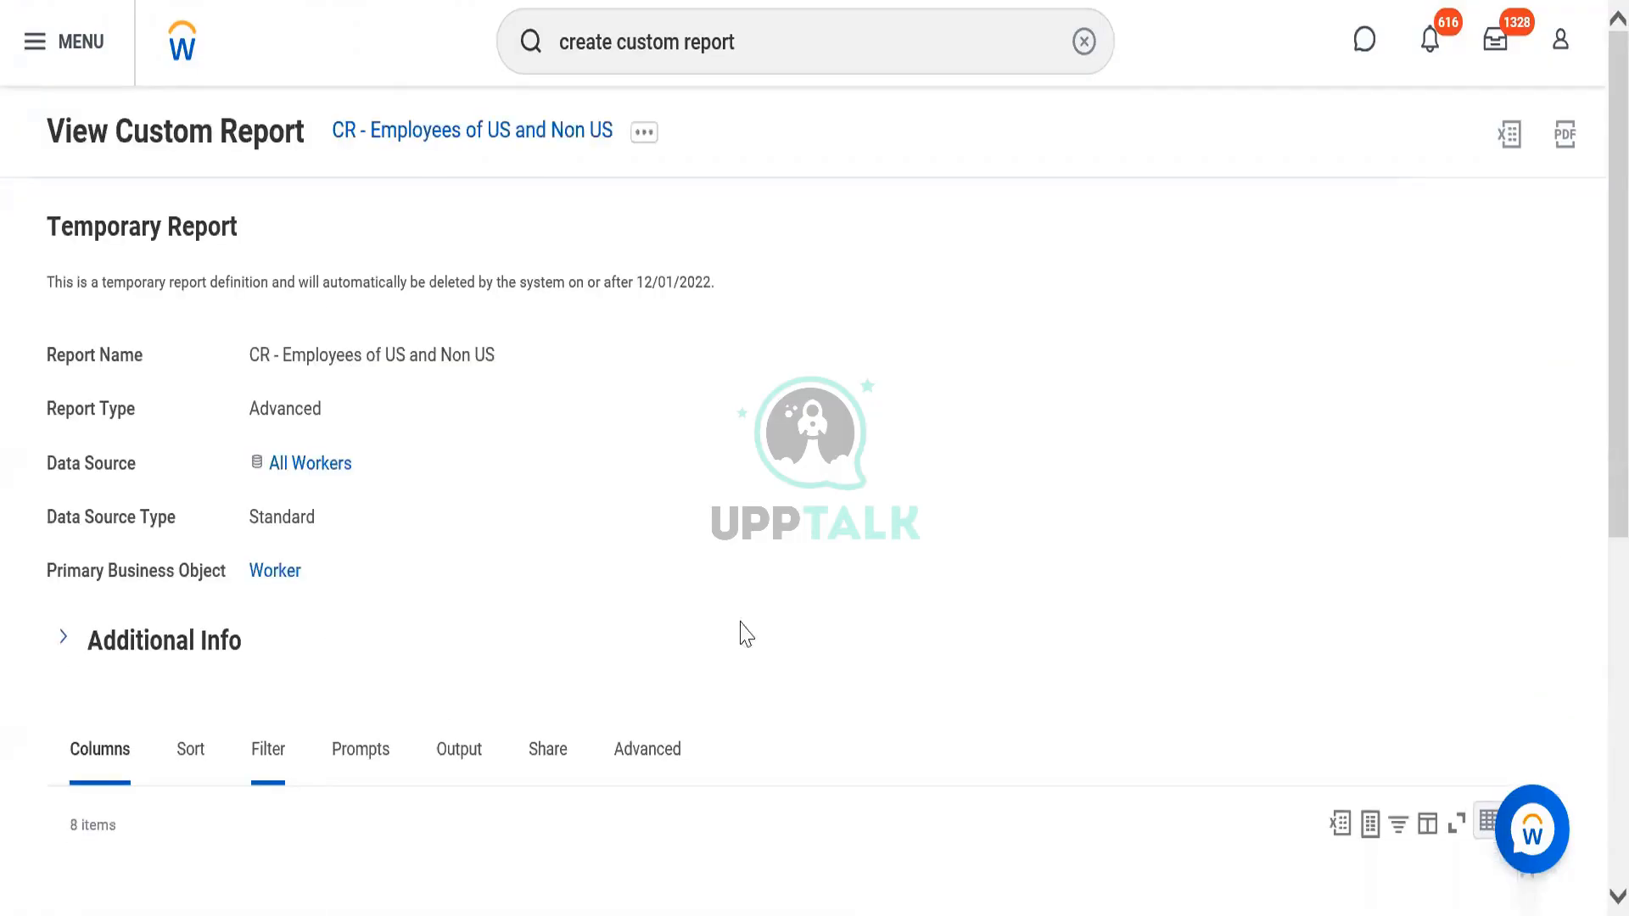
scroll(1592, 509, down, 3)
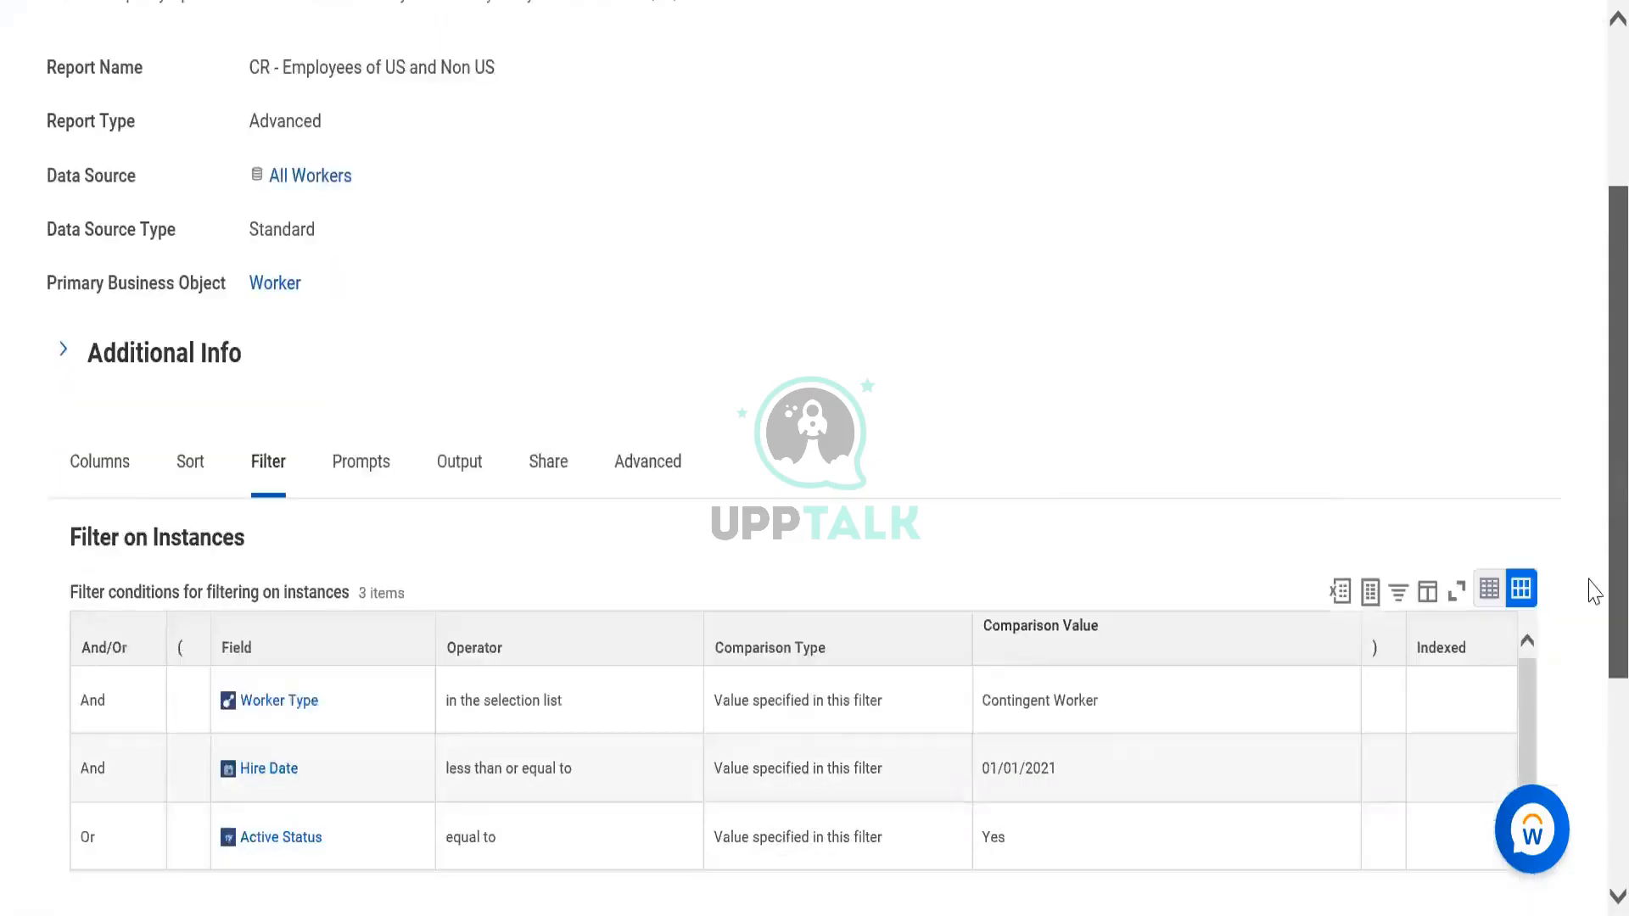
scroll(1594, 592, down, 3)
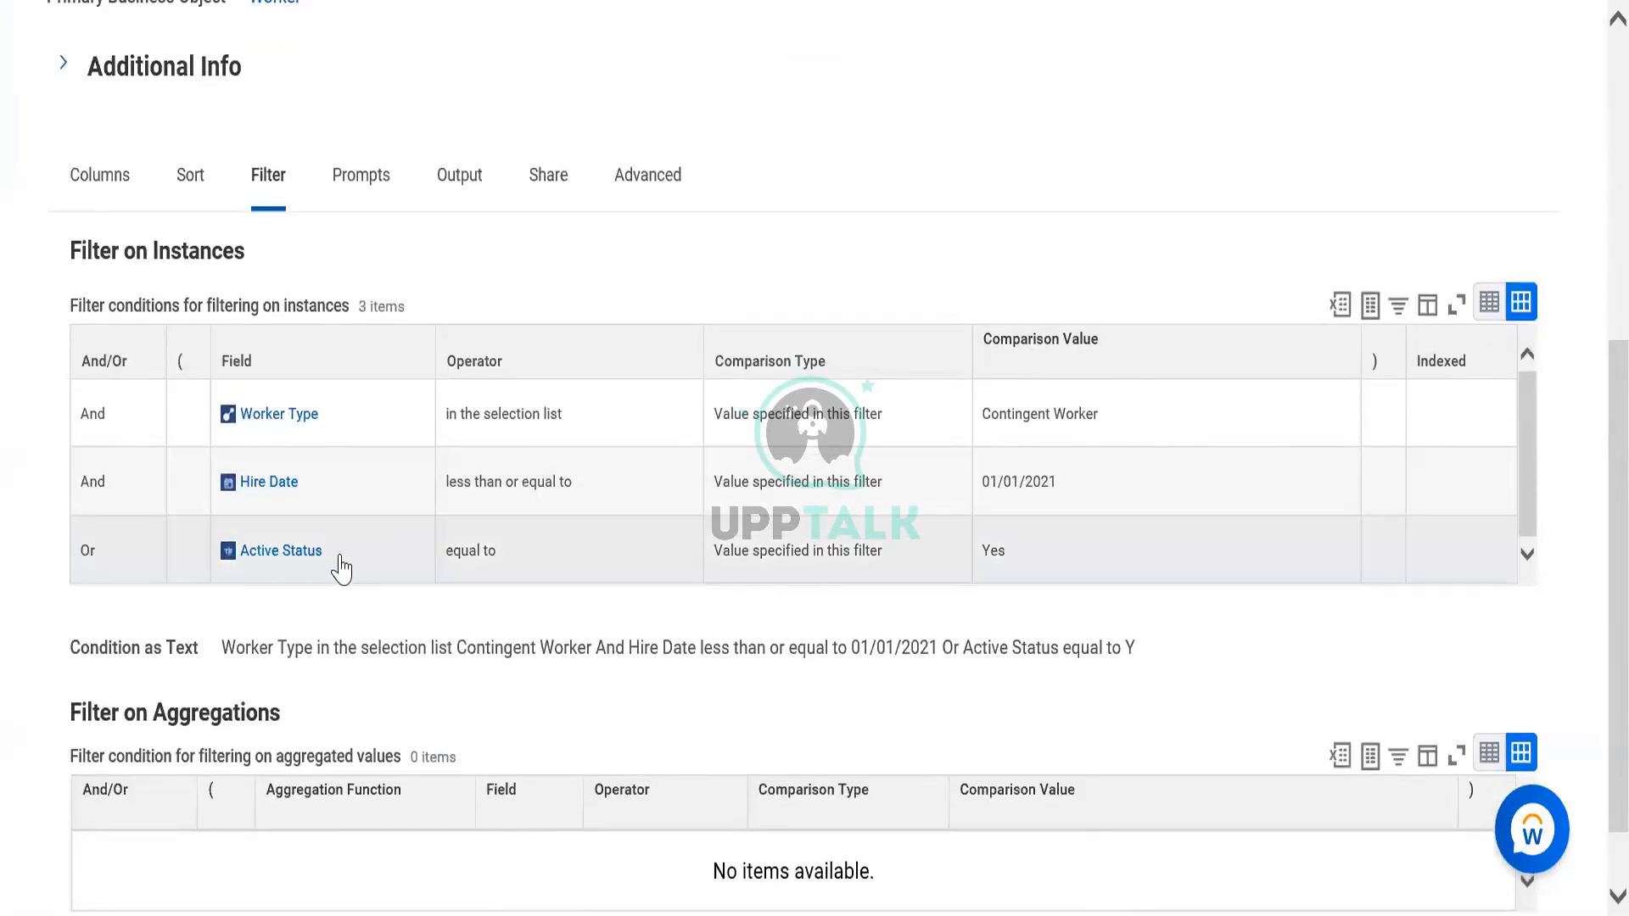
click(341, 551)
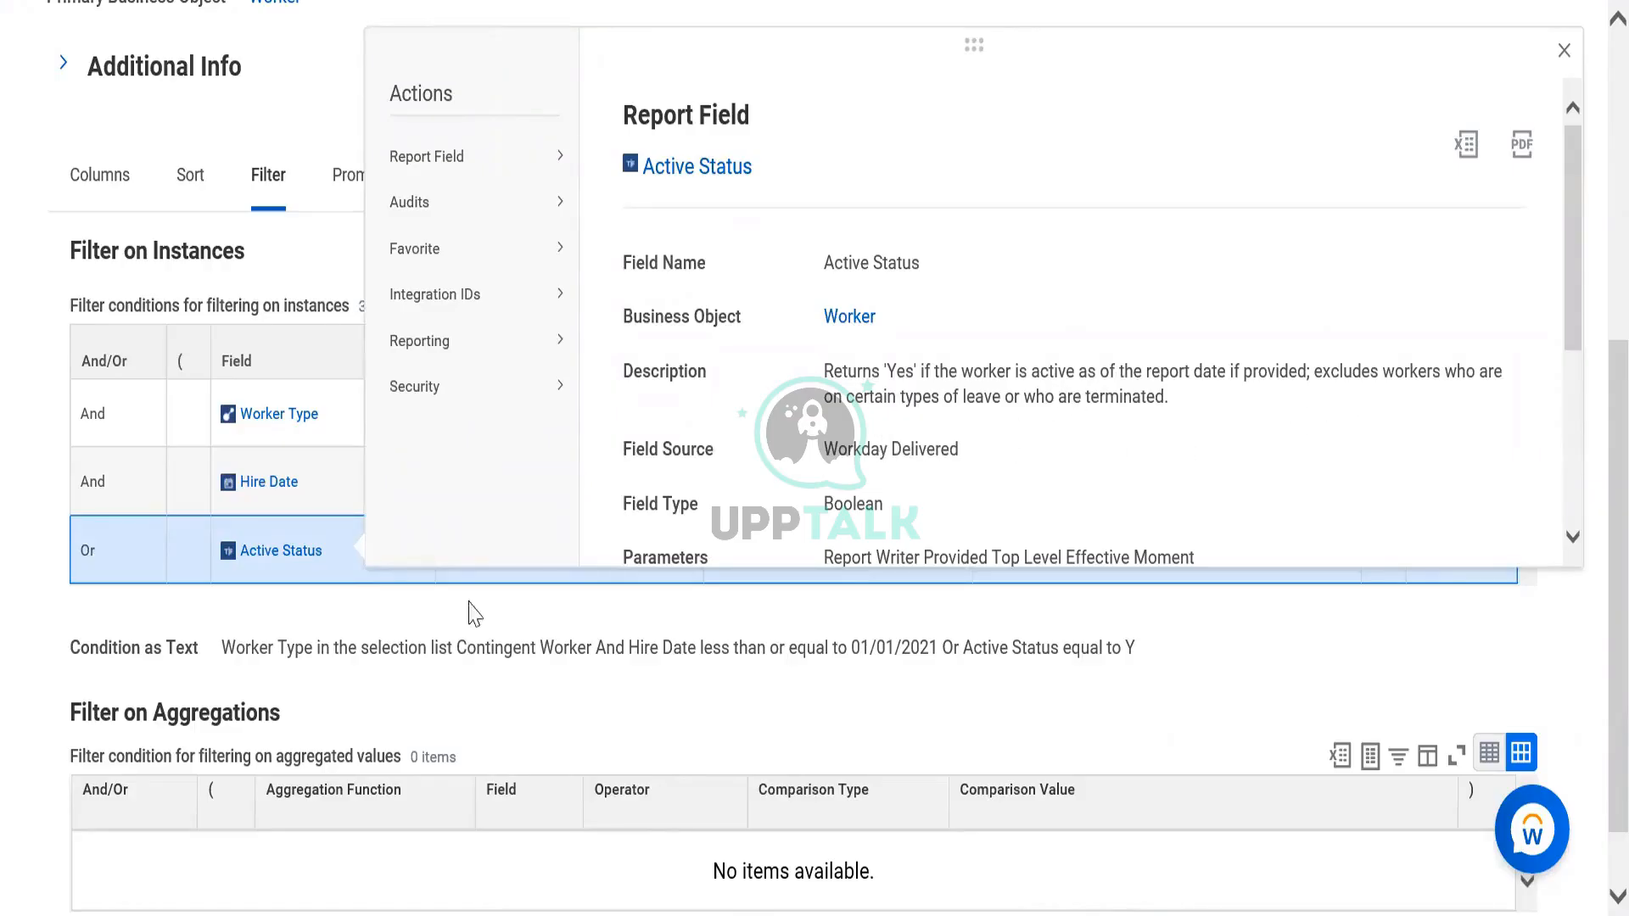
click(321, 628)
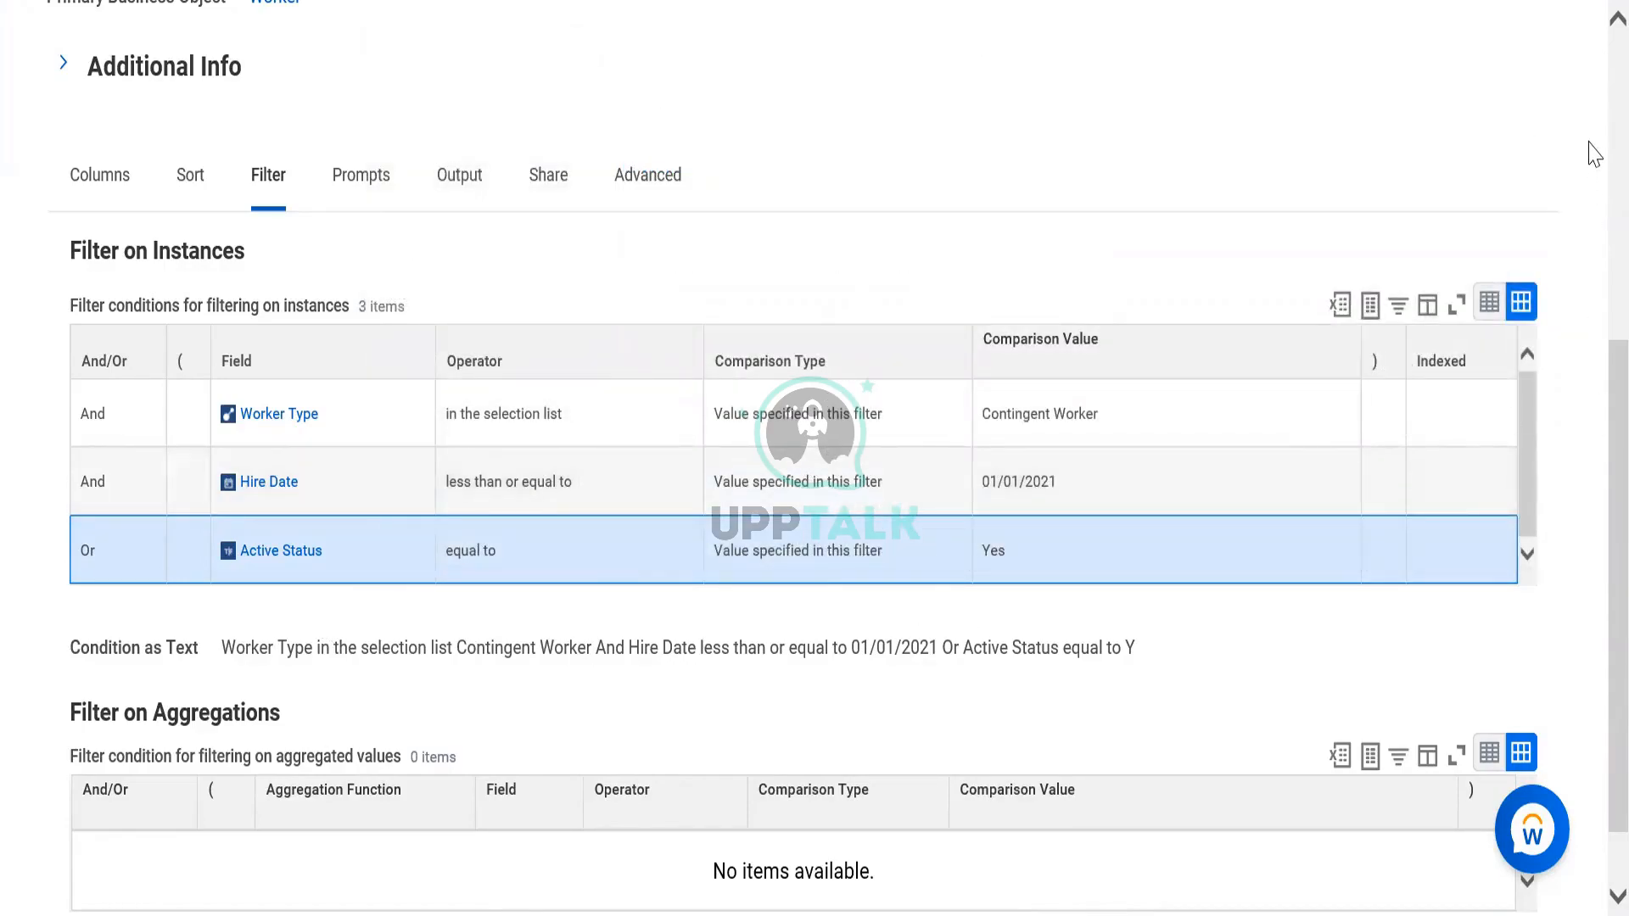
Step: Open the custom report CR - Employees of US and Non US for editing from its related actions
scroll(935, 168, up, 7)
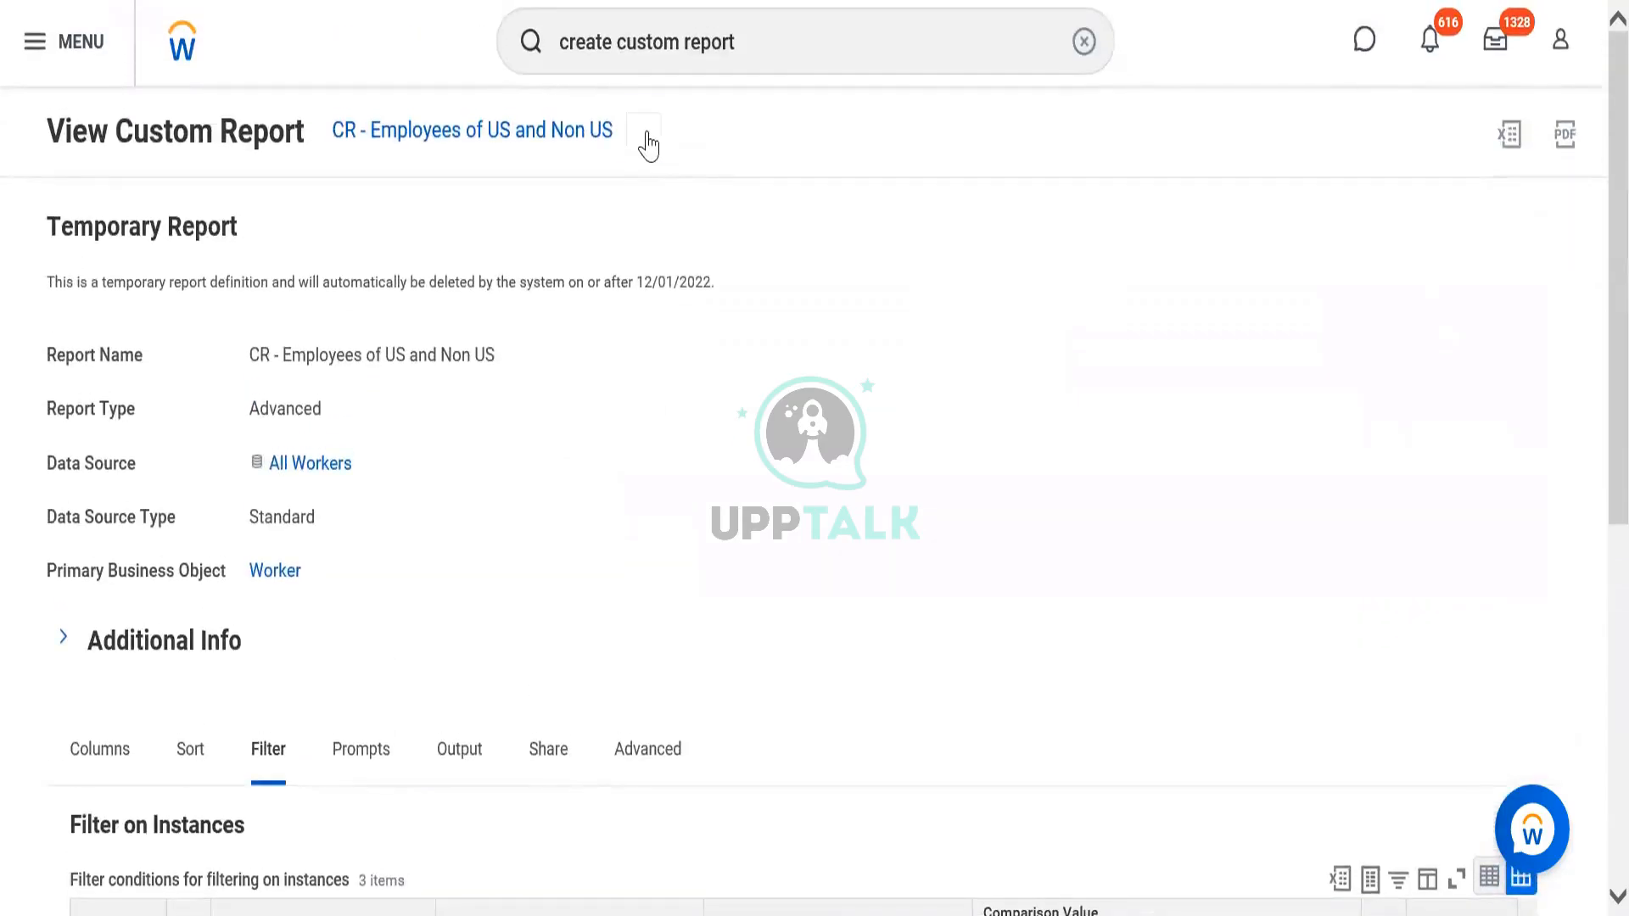
click(644, 132)
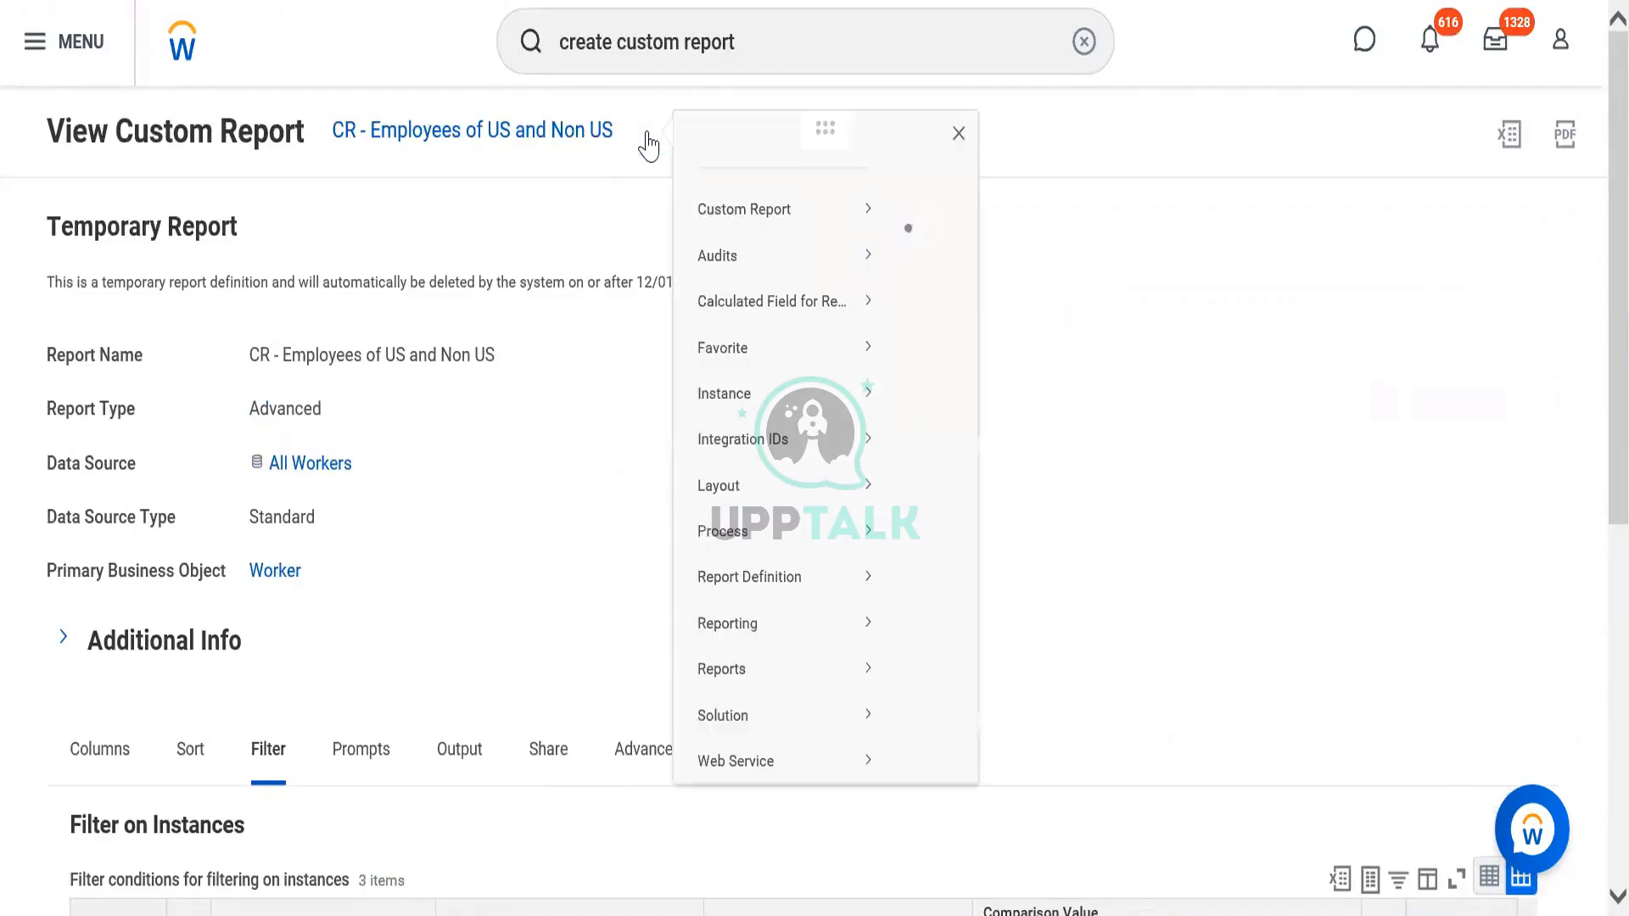
mouse_move(790, 263)
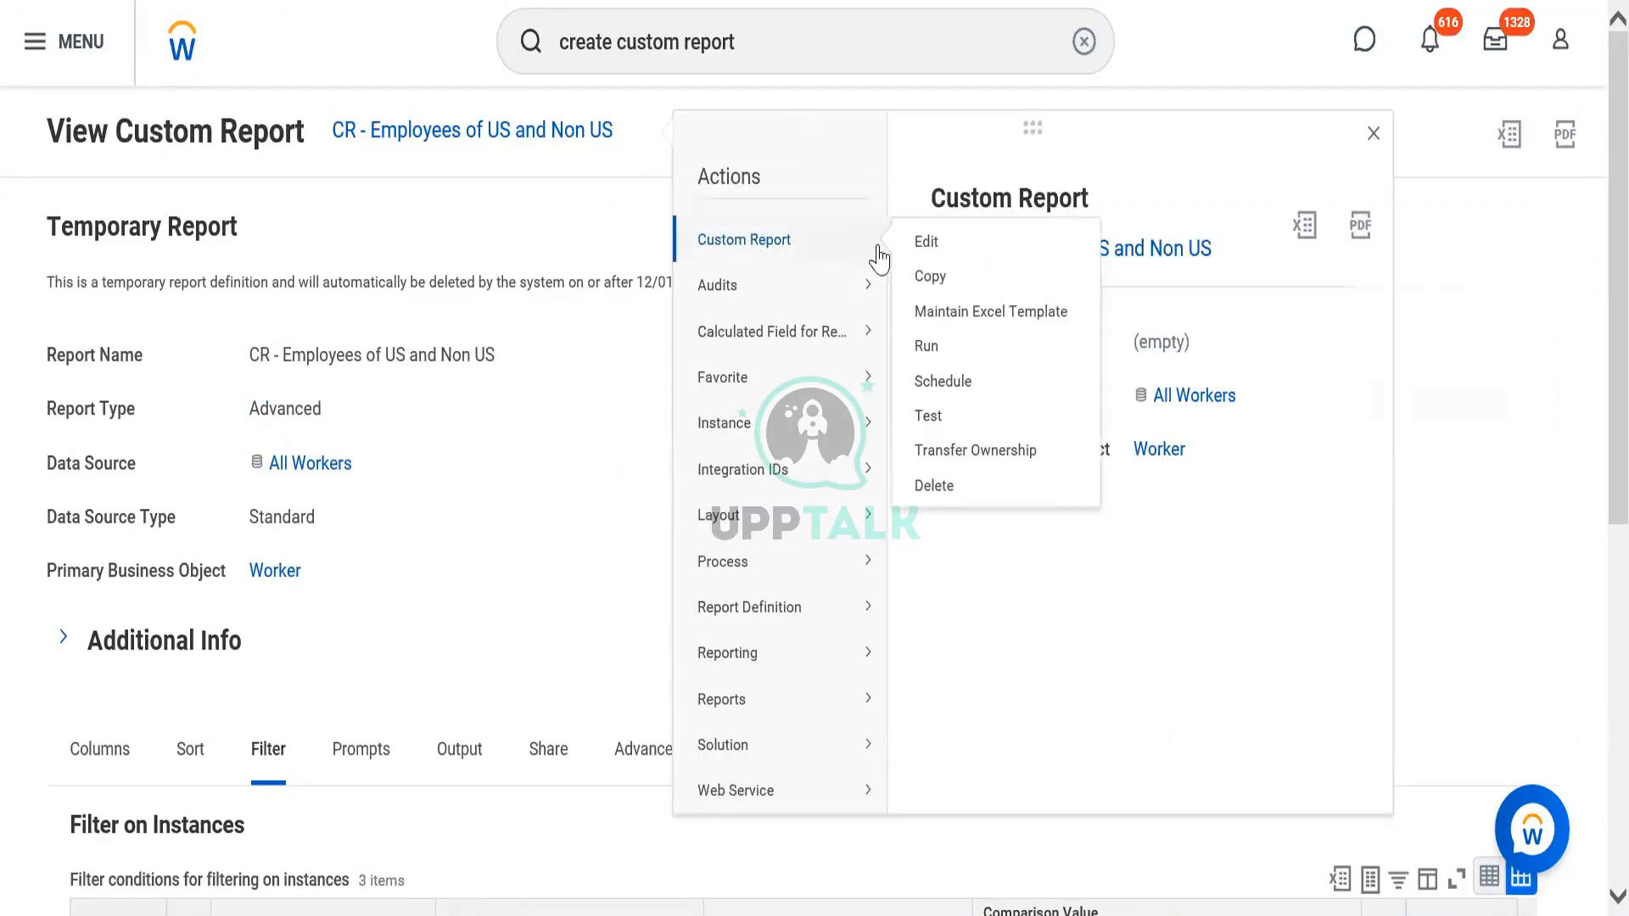
click(929, 244)
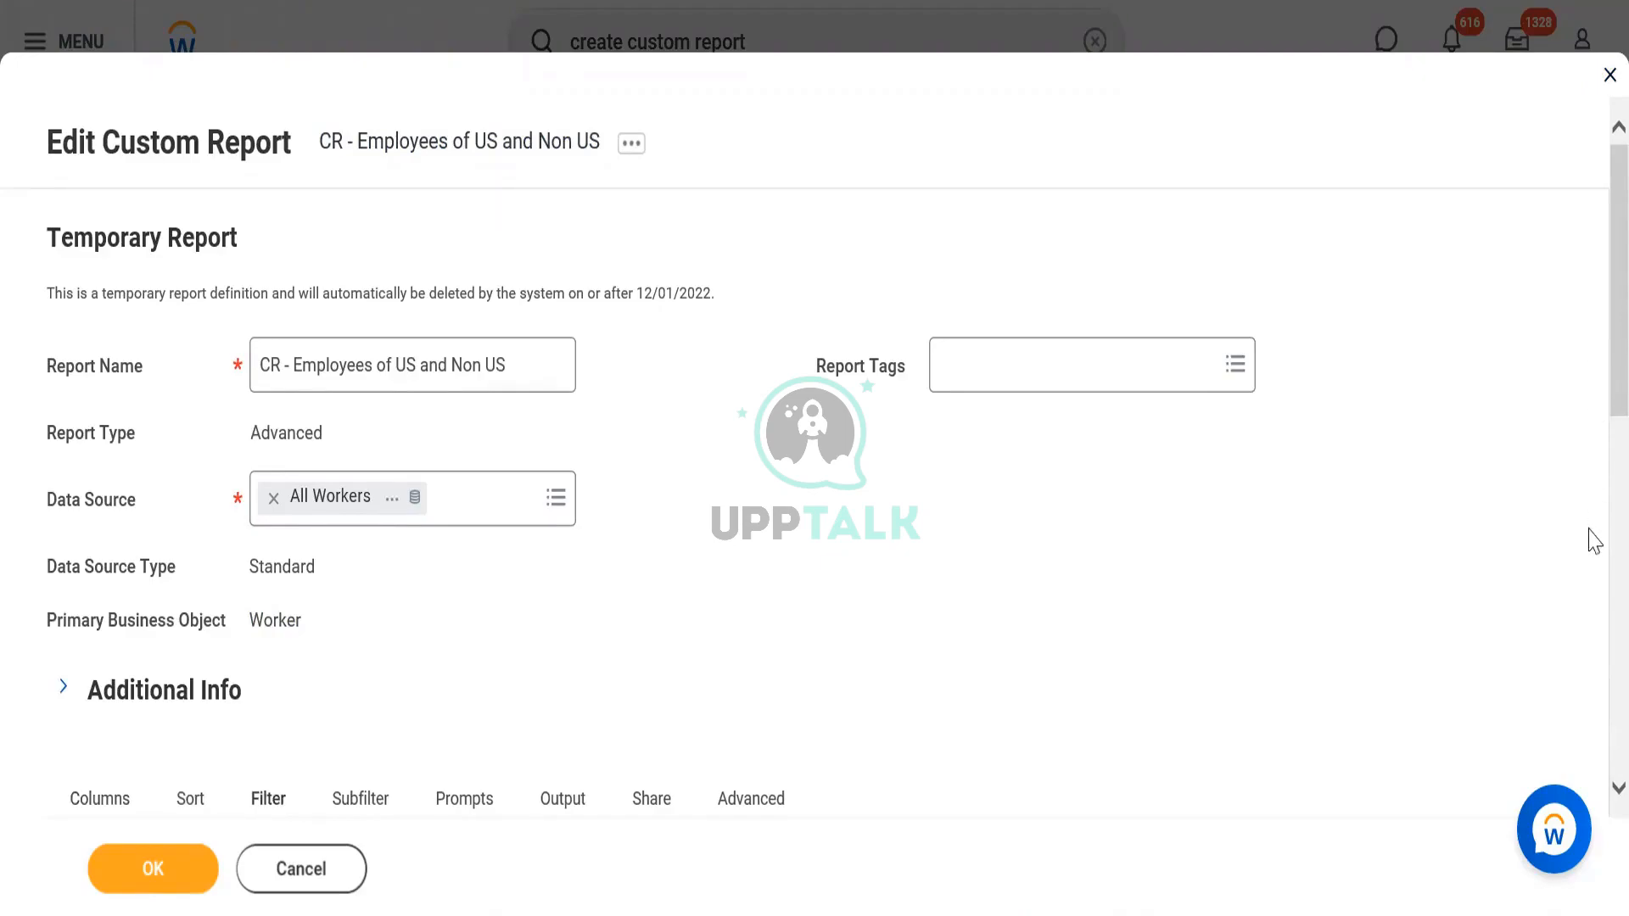
Step: Group the Worker Type and Hire Date conditions with an opening parenthesis before Worker Type and a closing one after Hire Date's value
scroll(1590, 549, down, 10)
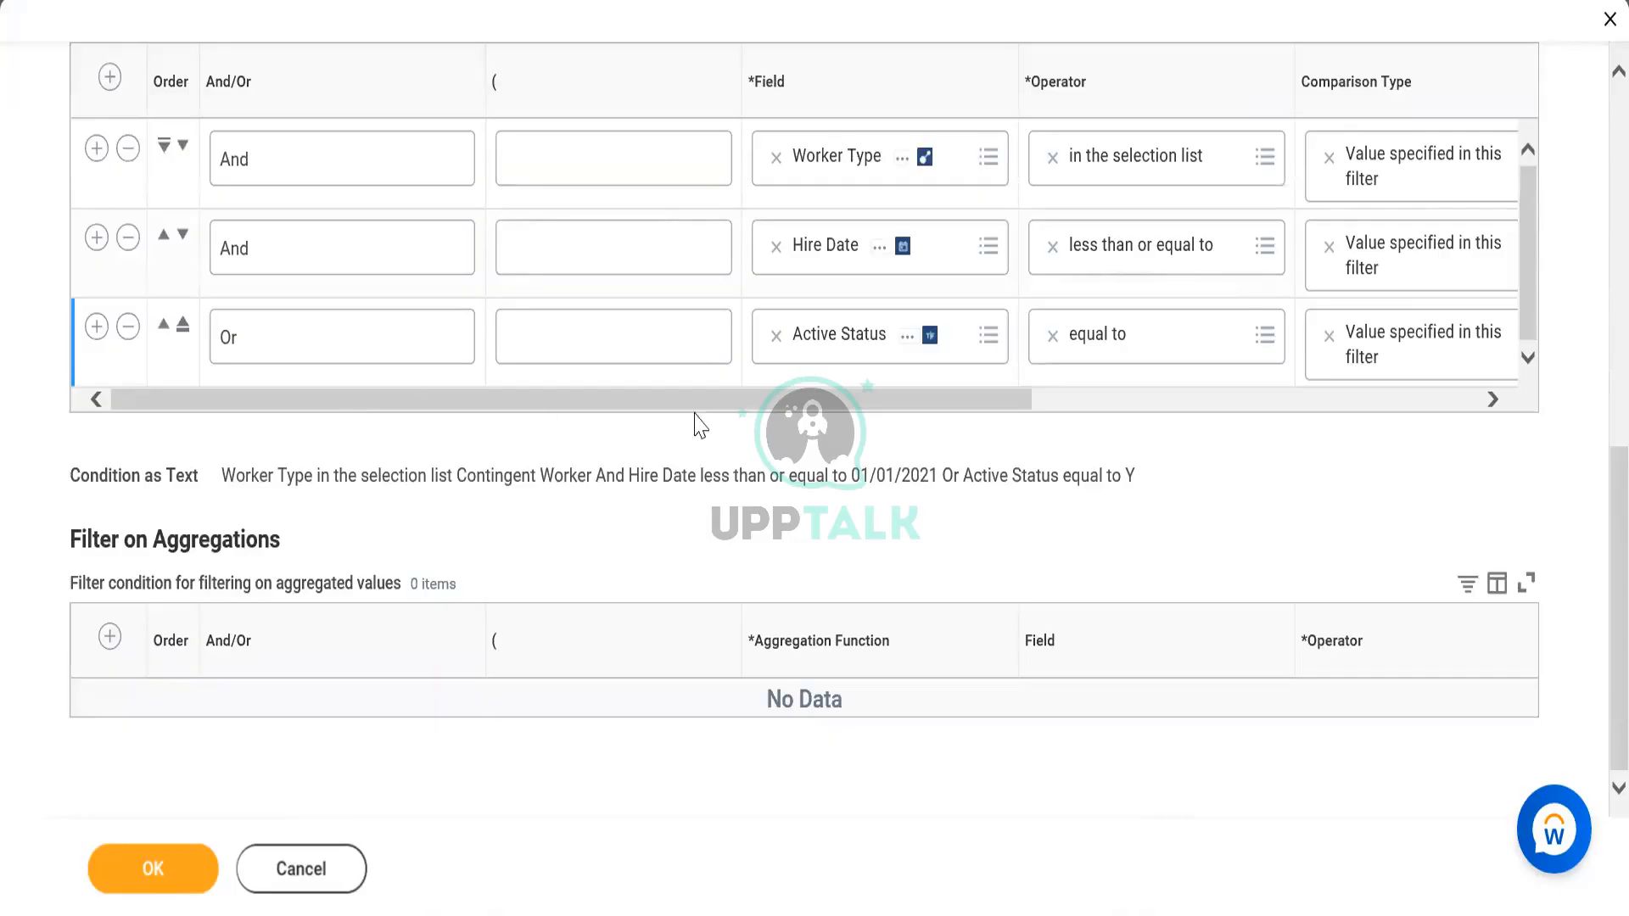
drag(1001, 411, 1149, 422)
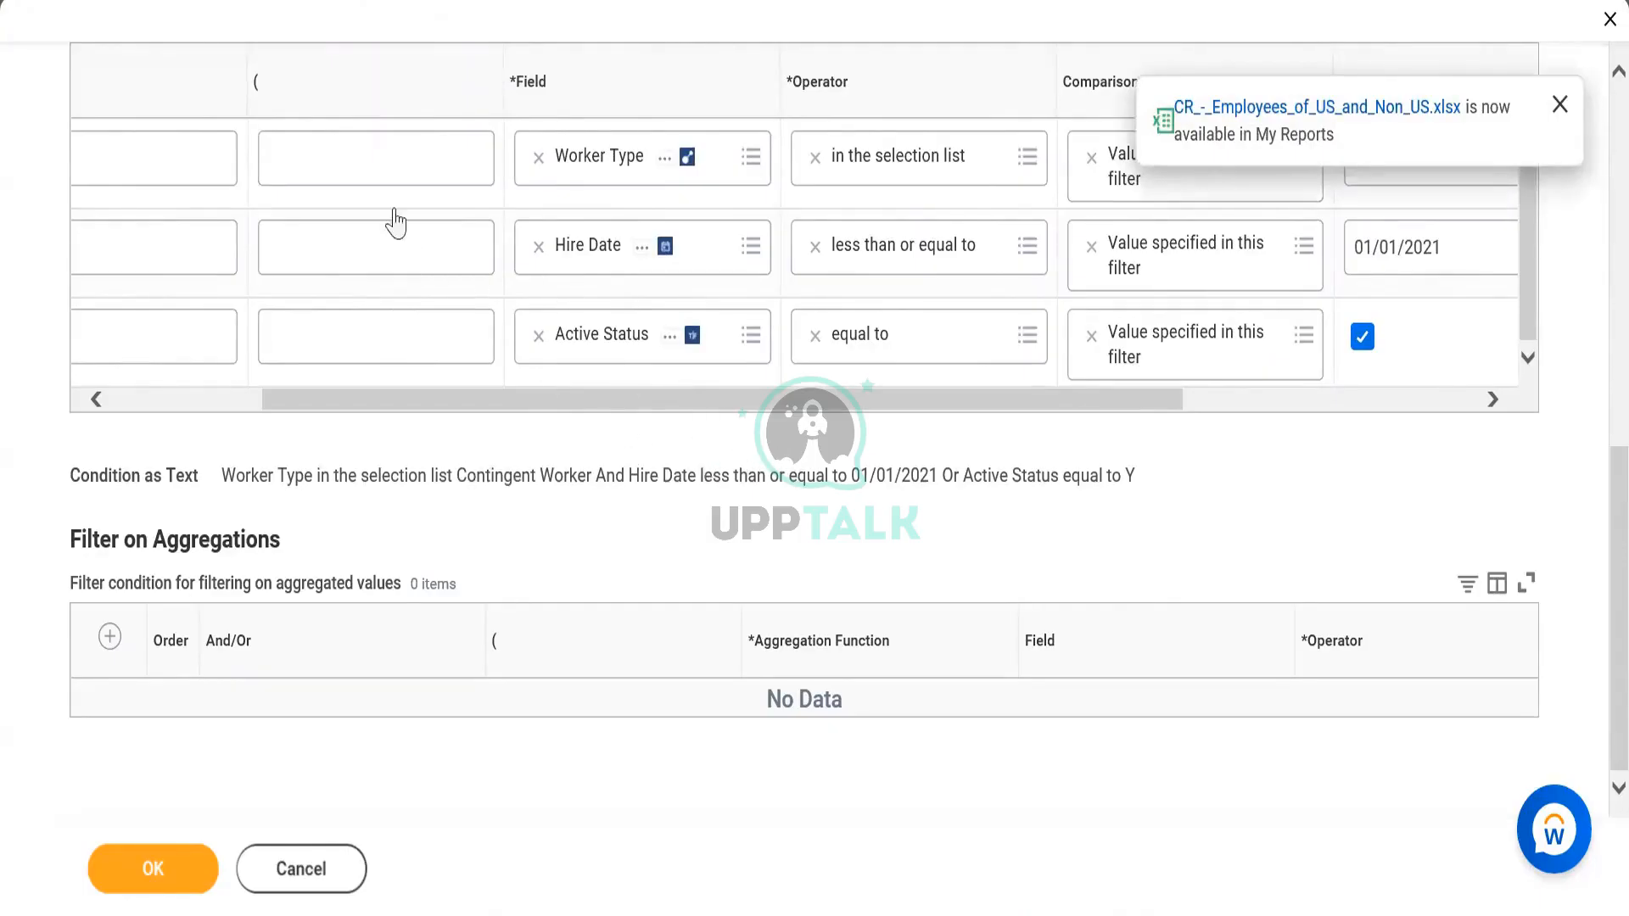
click(379, 169)
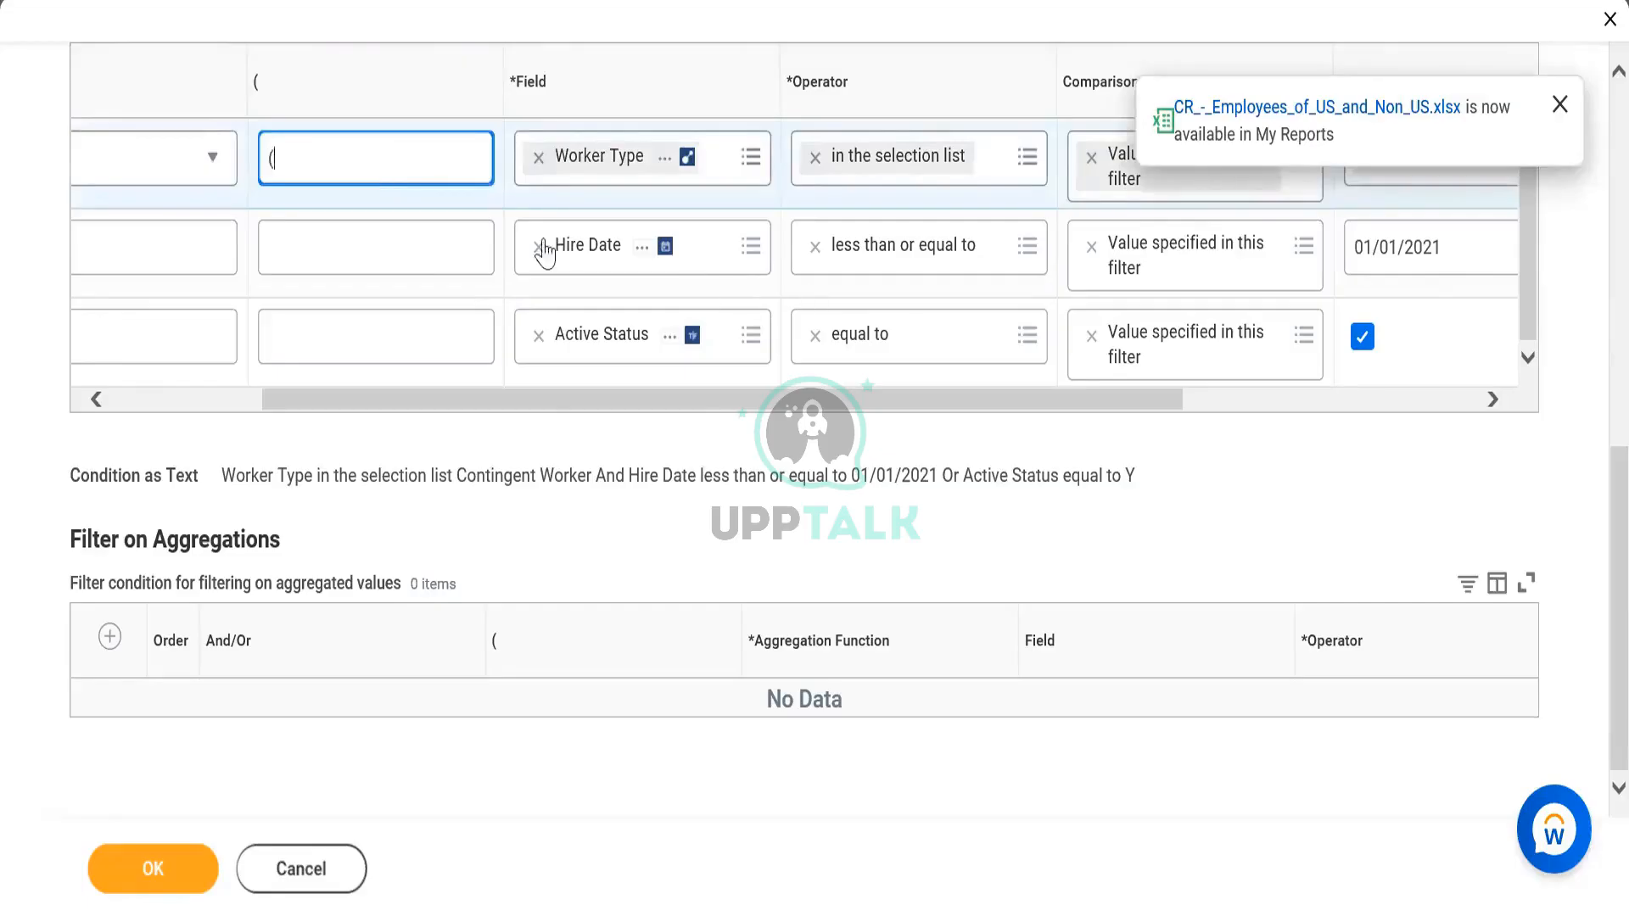
click(1268, 402)
click(1248, 255)
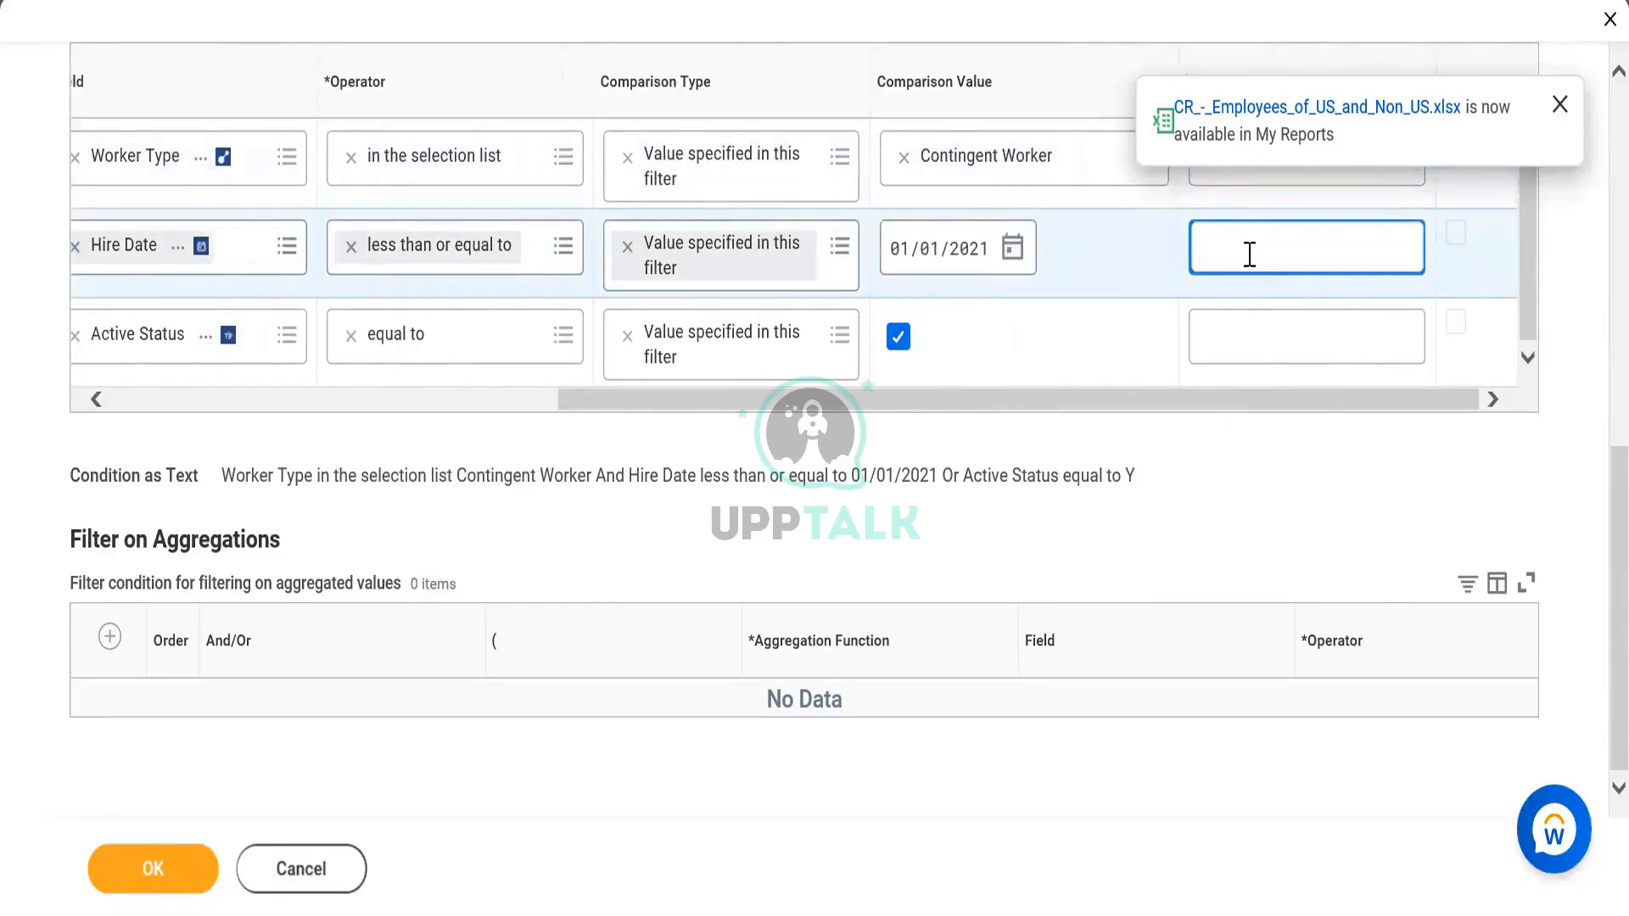
text())
click(412, 398)
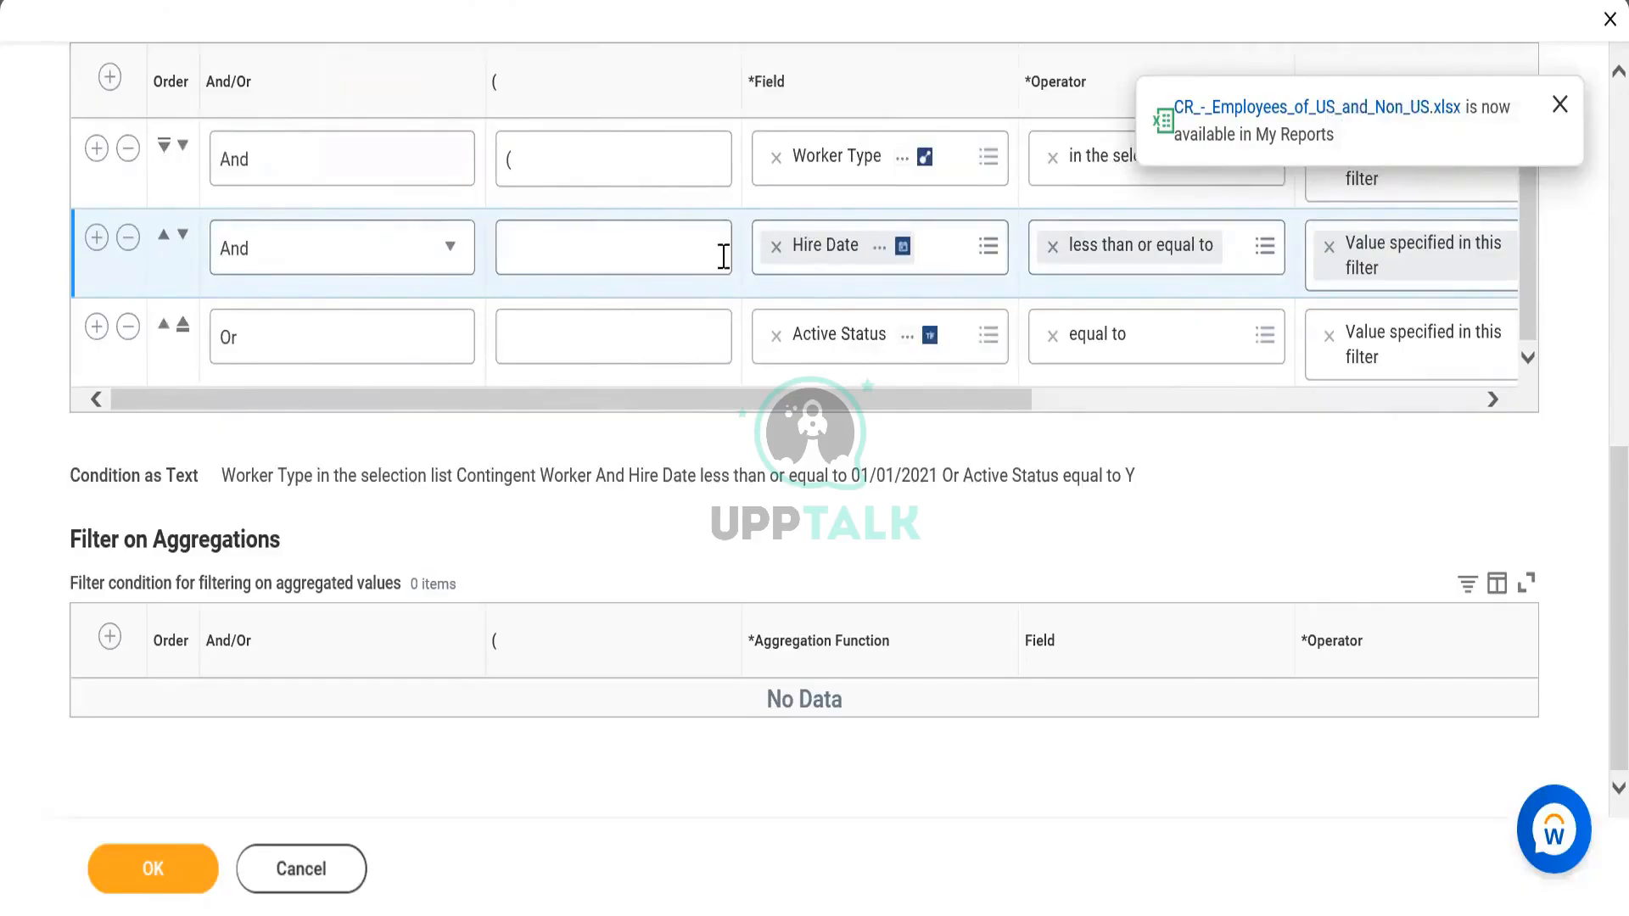
click(1214, 404)
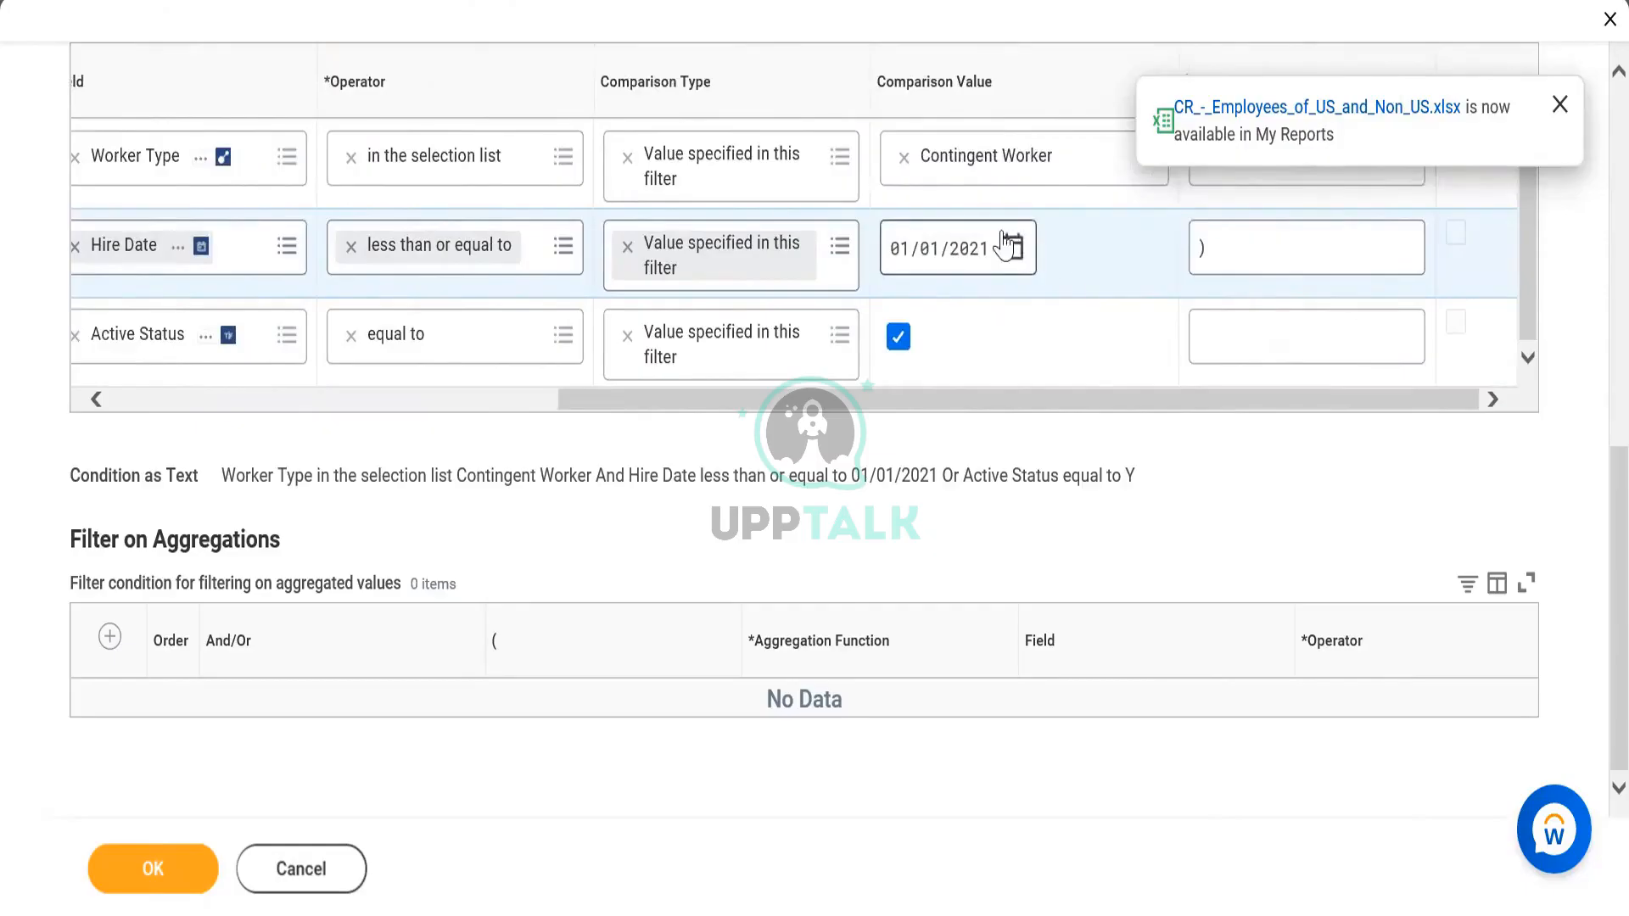
click(528, 408)
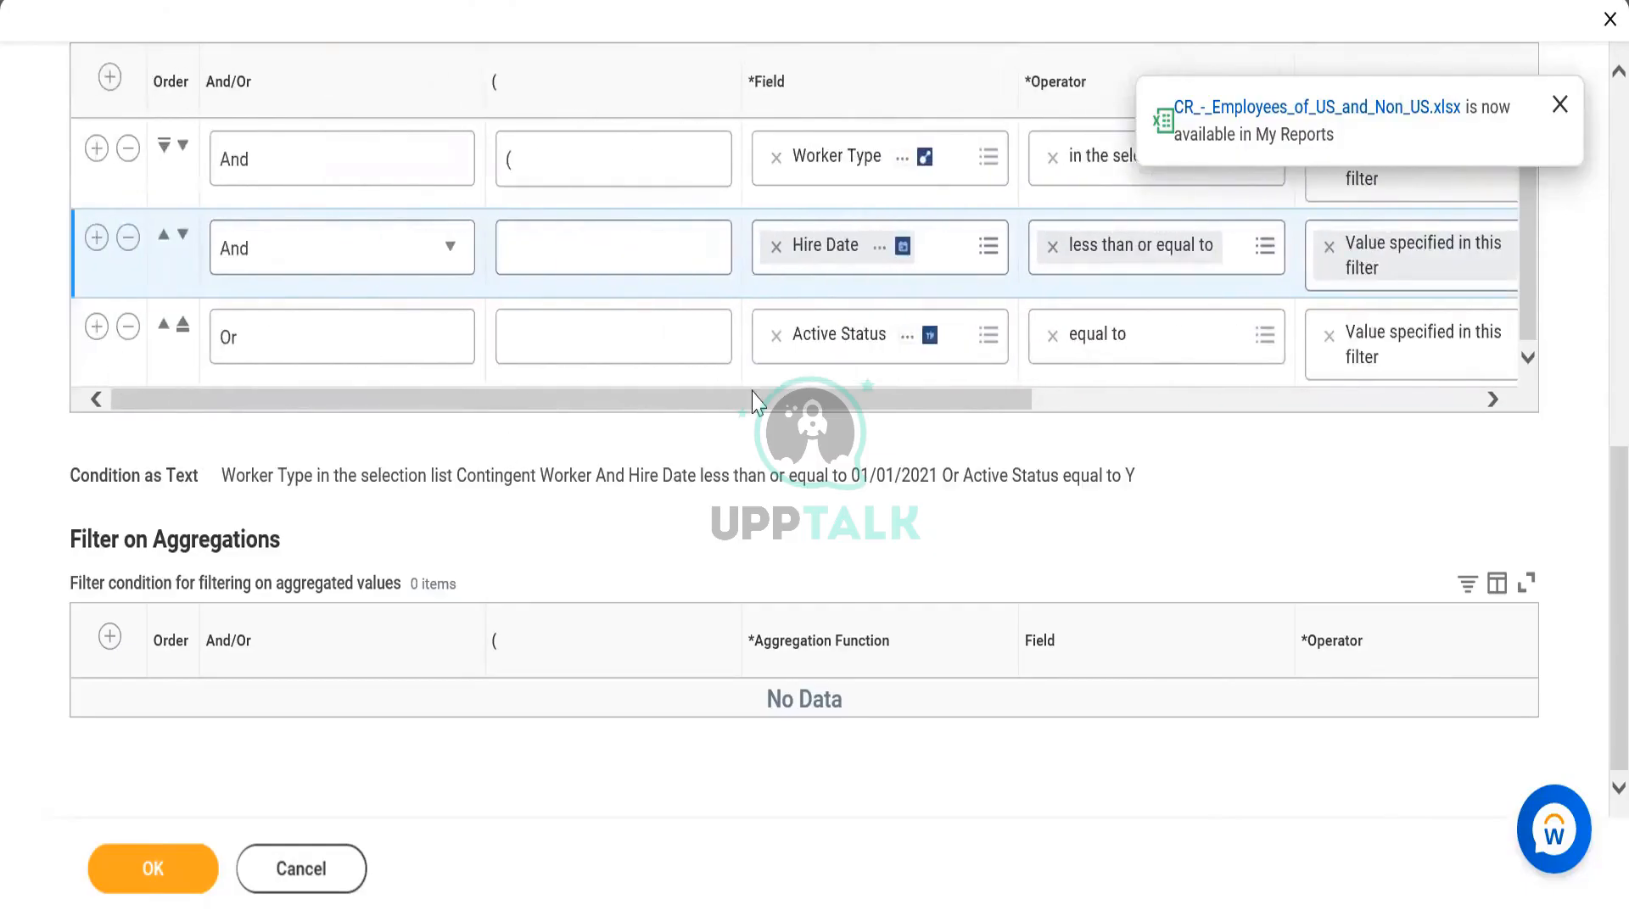
Step: Review the grouped Worker Type, Hire Date and Active Status conditions, save the report definition and run the report
click(1214, 399)
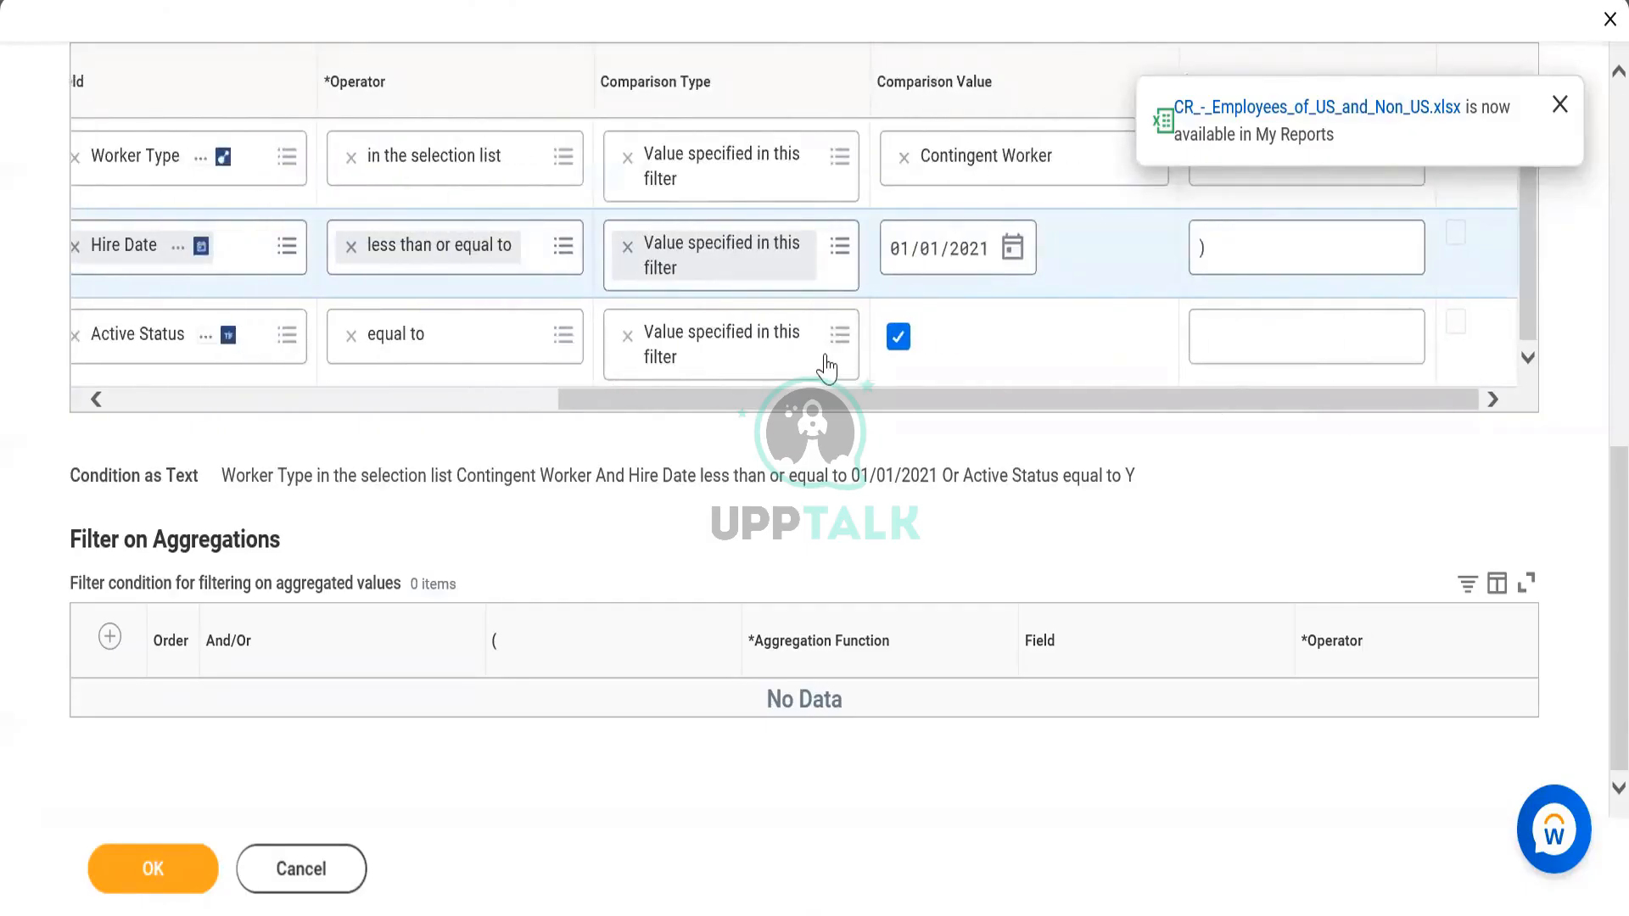
click(489, 400)
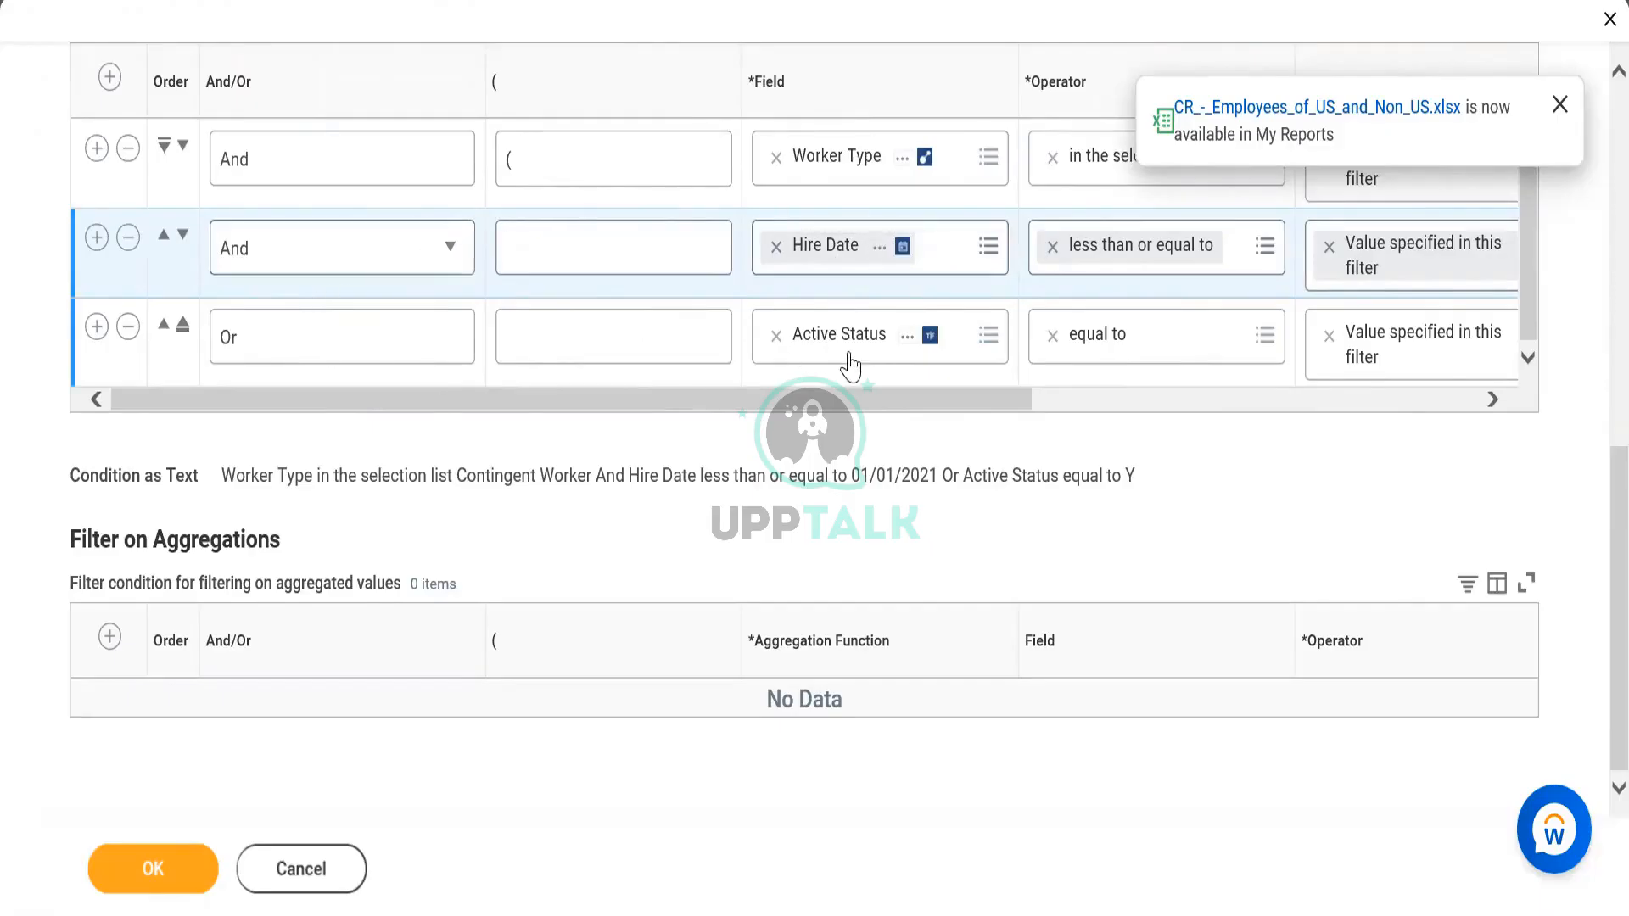
click(1248, 400)
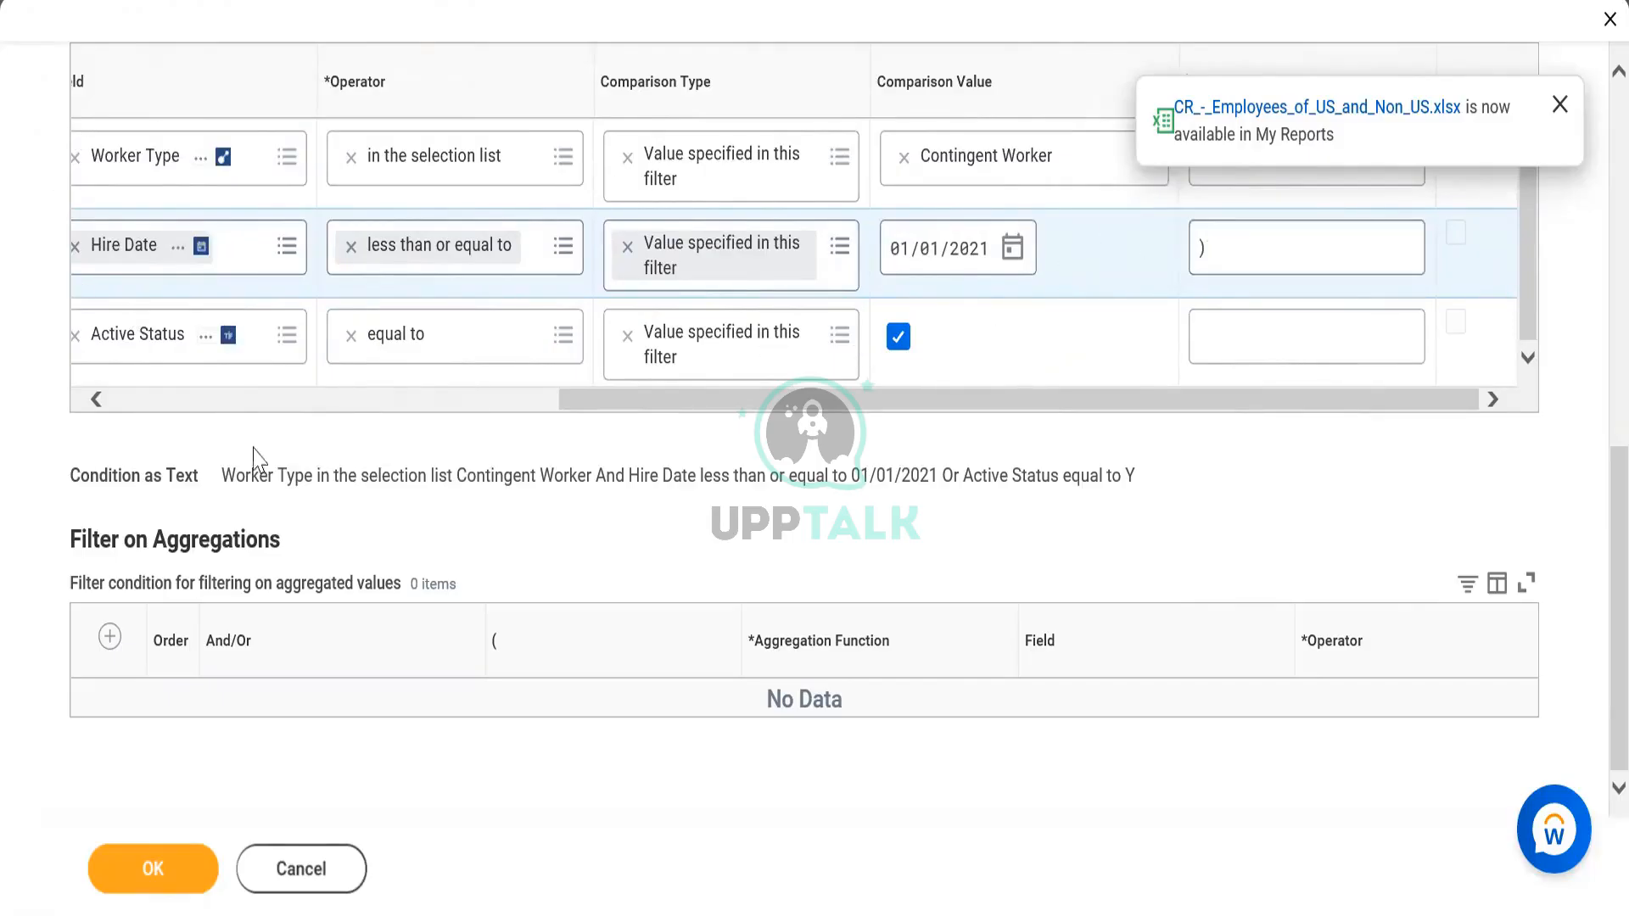
click(180, 399)
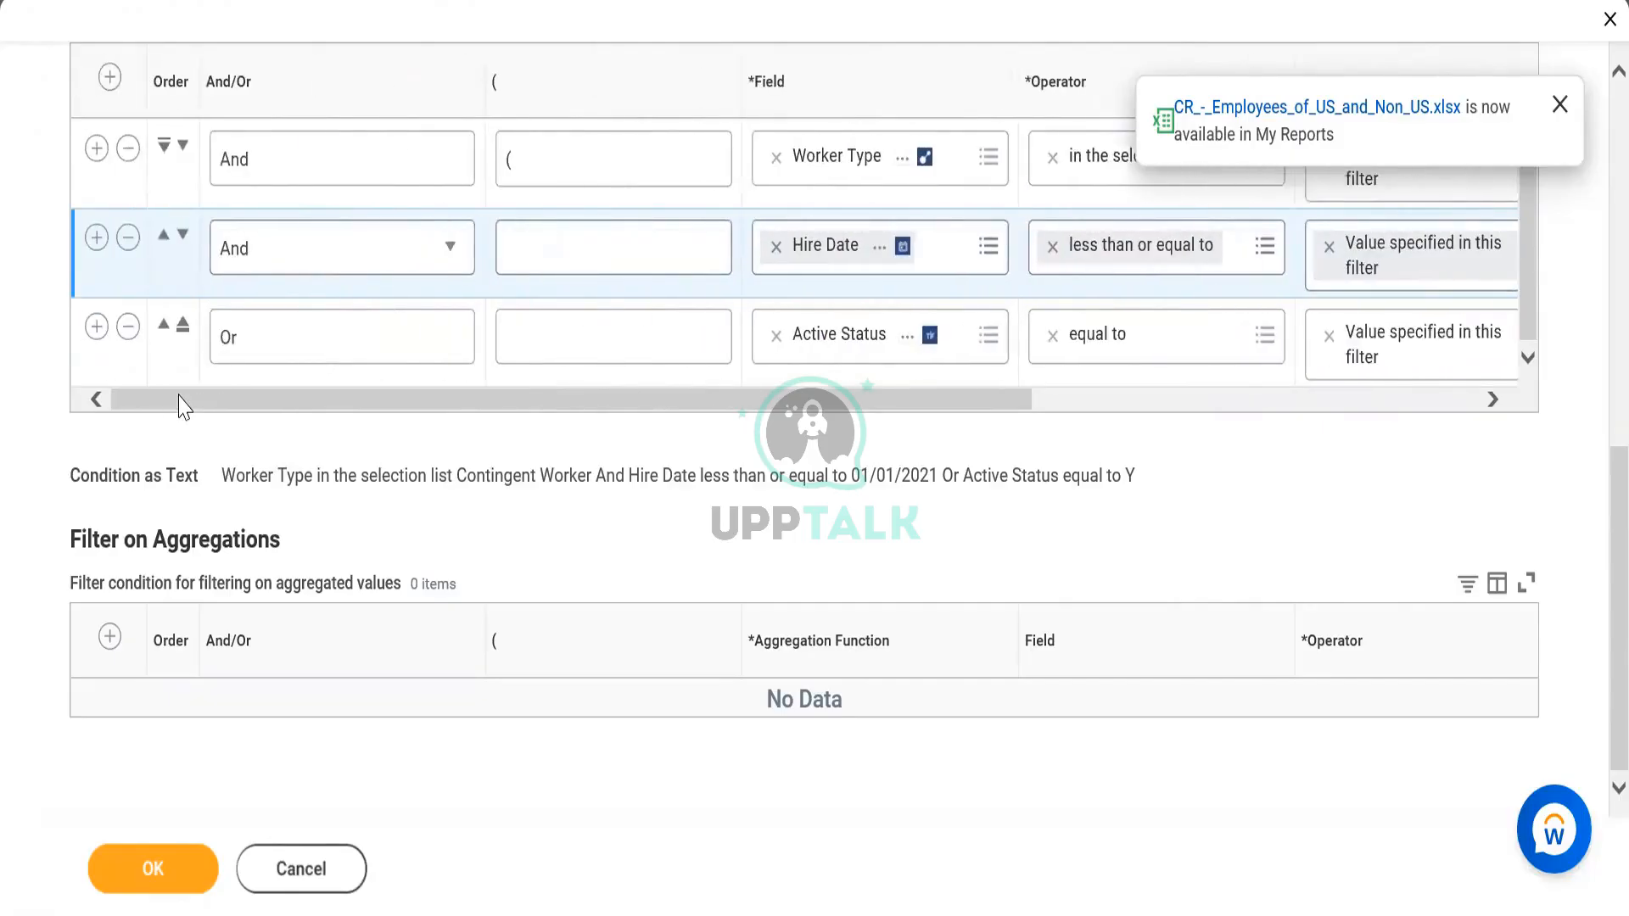
click(141, 870)
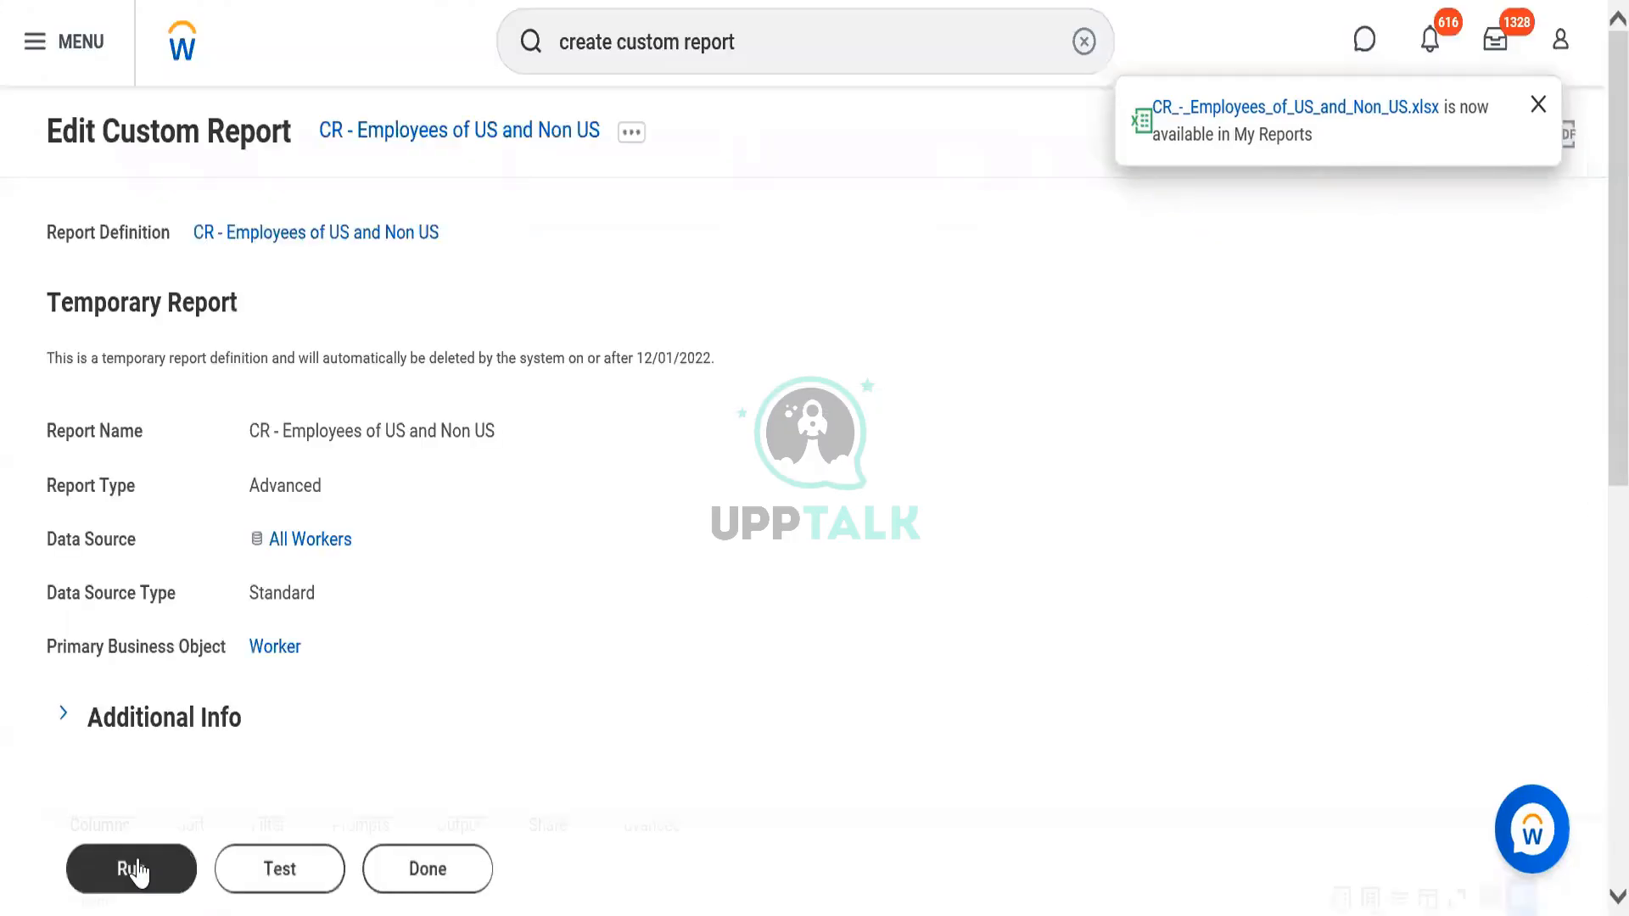
click(138, 872)
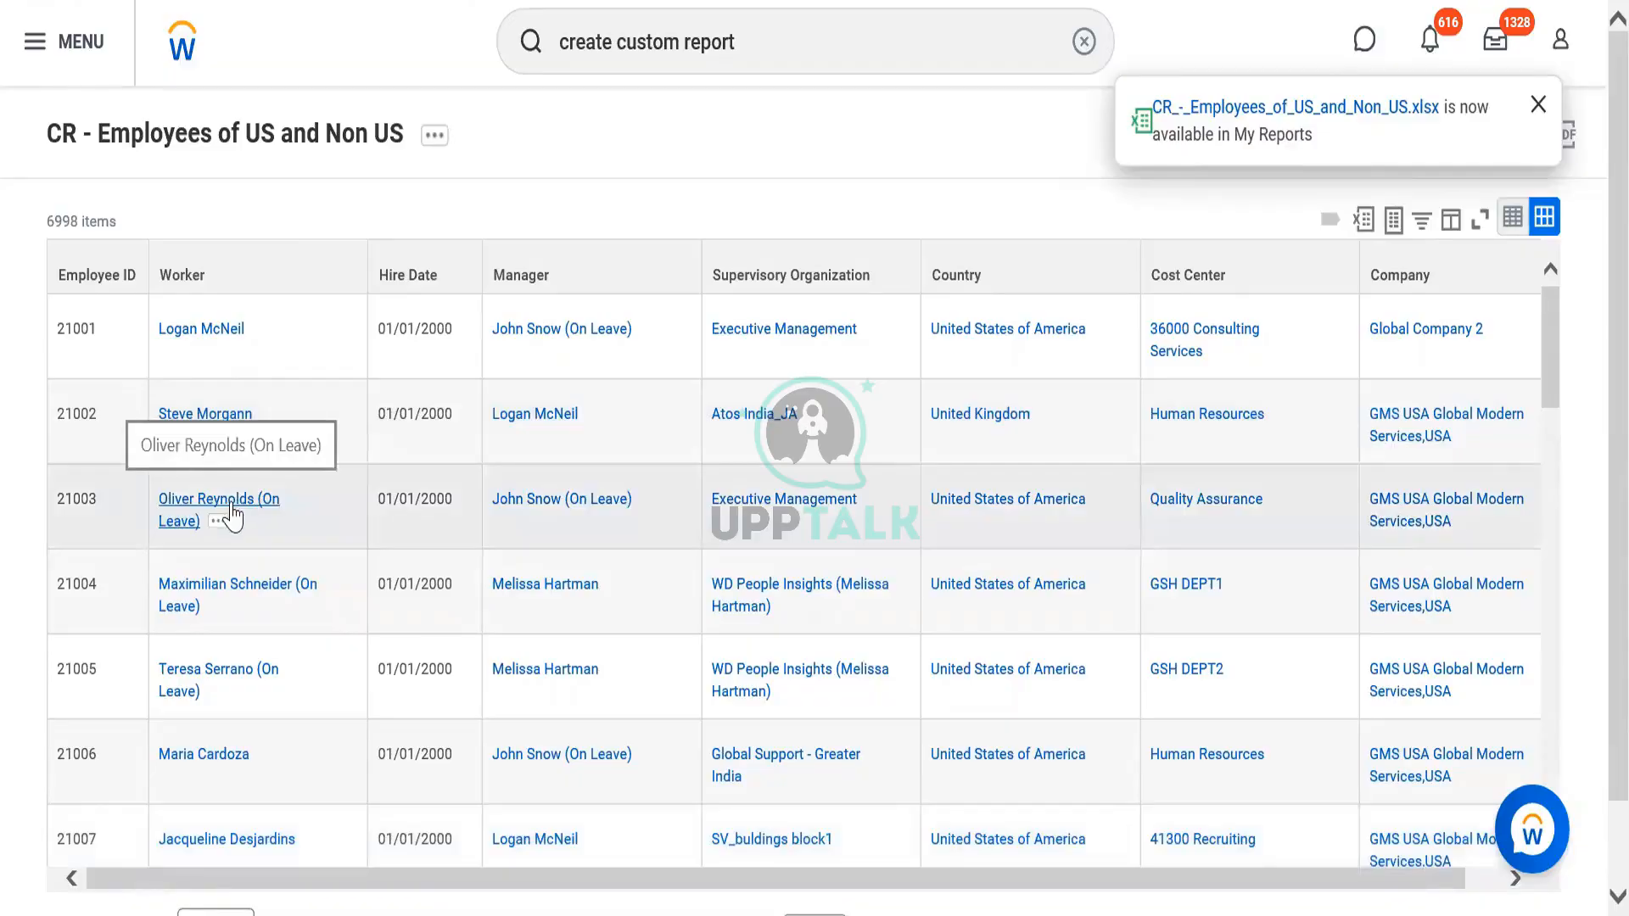
Step: Open the profile of the third worker in the results and check the job details, including the hire dates
right_click(230, 505)
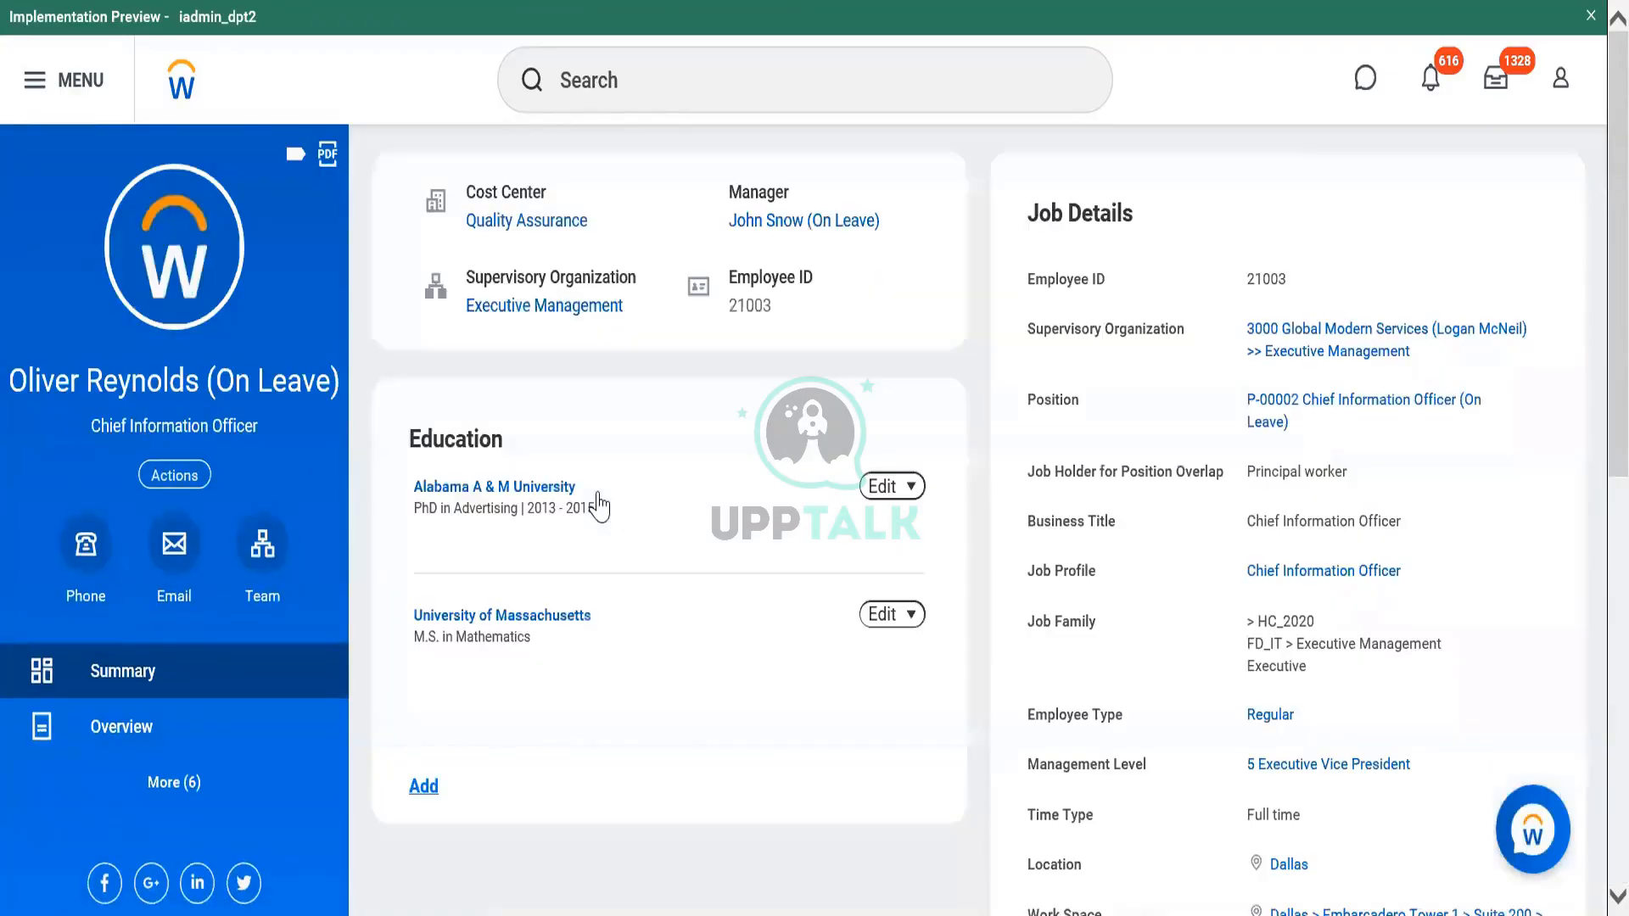
click(181, 779)
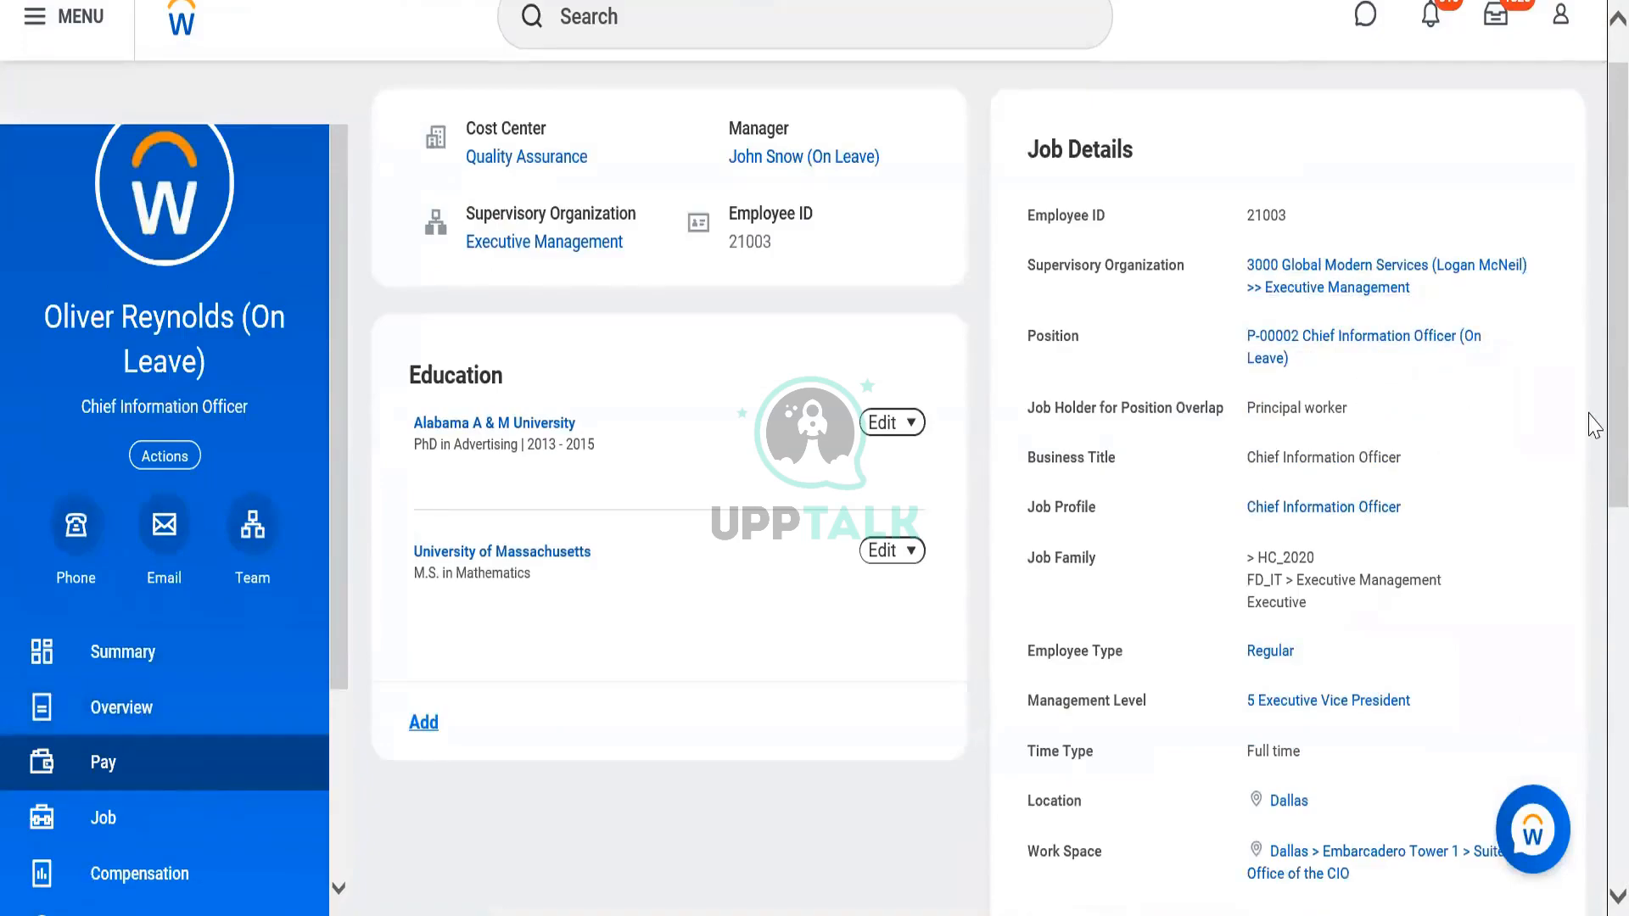
scroll(1594, 424, down, 5)
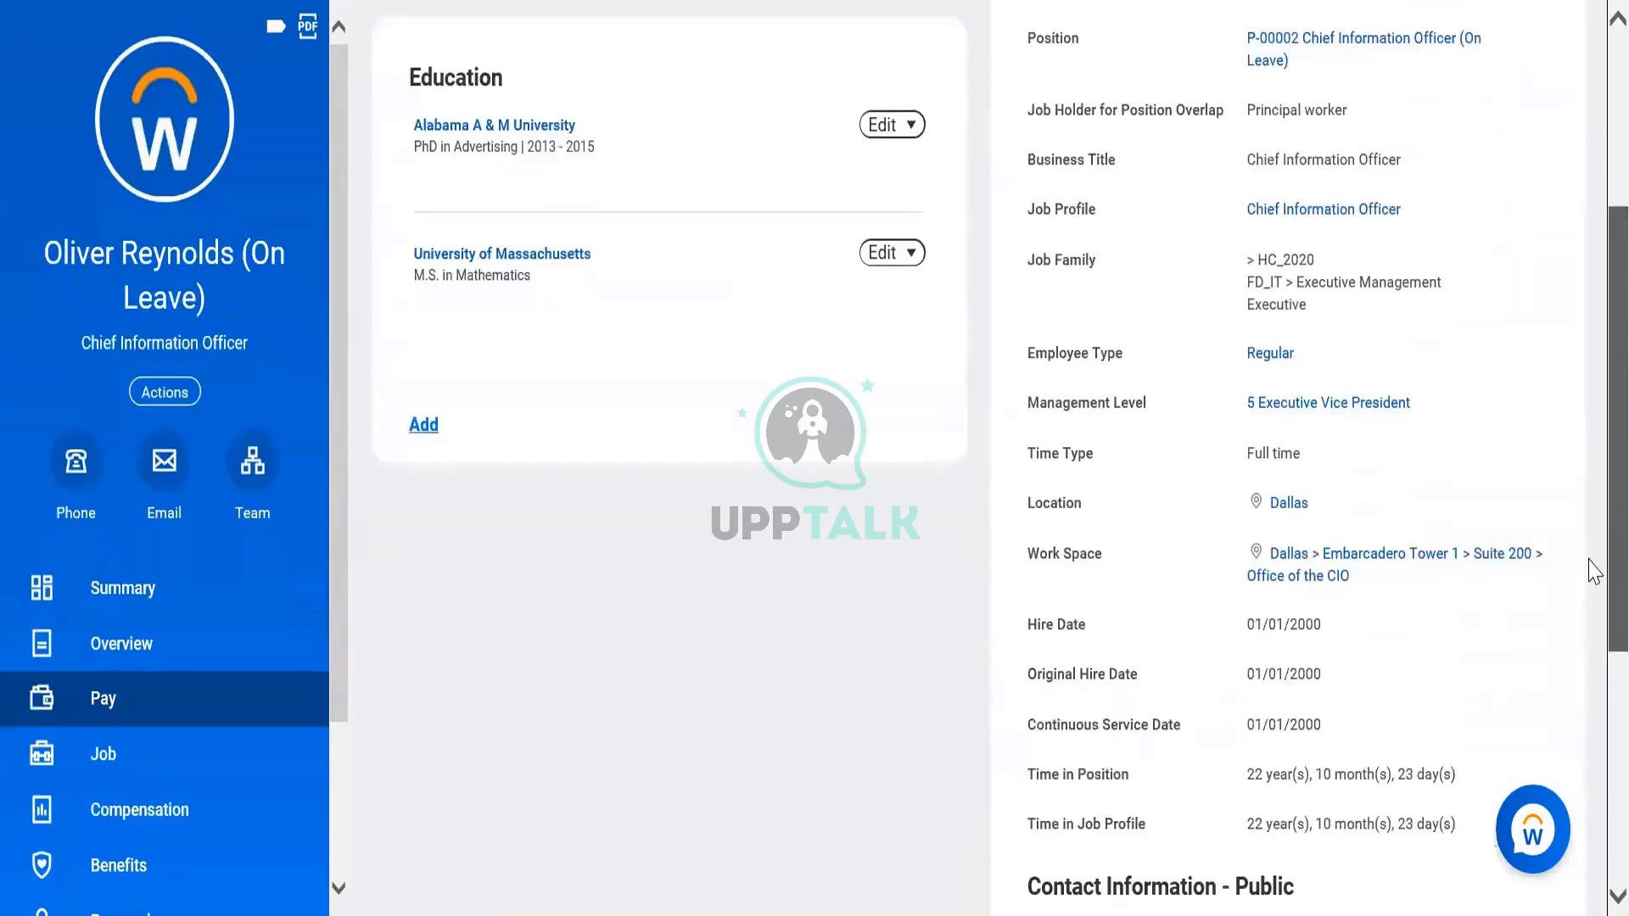
scroll(1589, 666, down, 1)
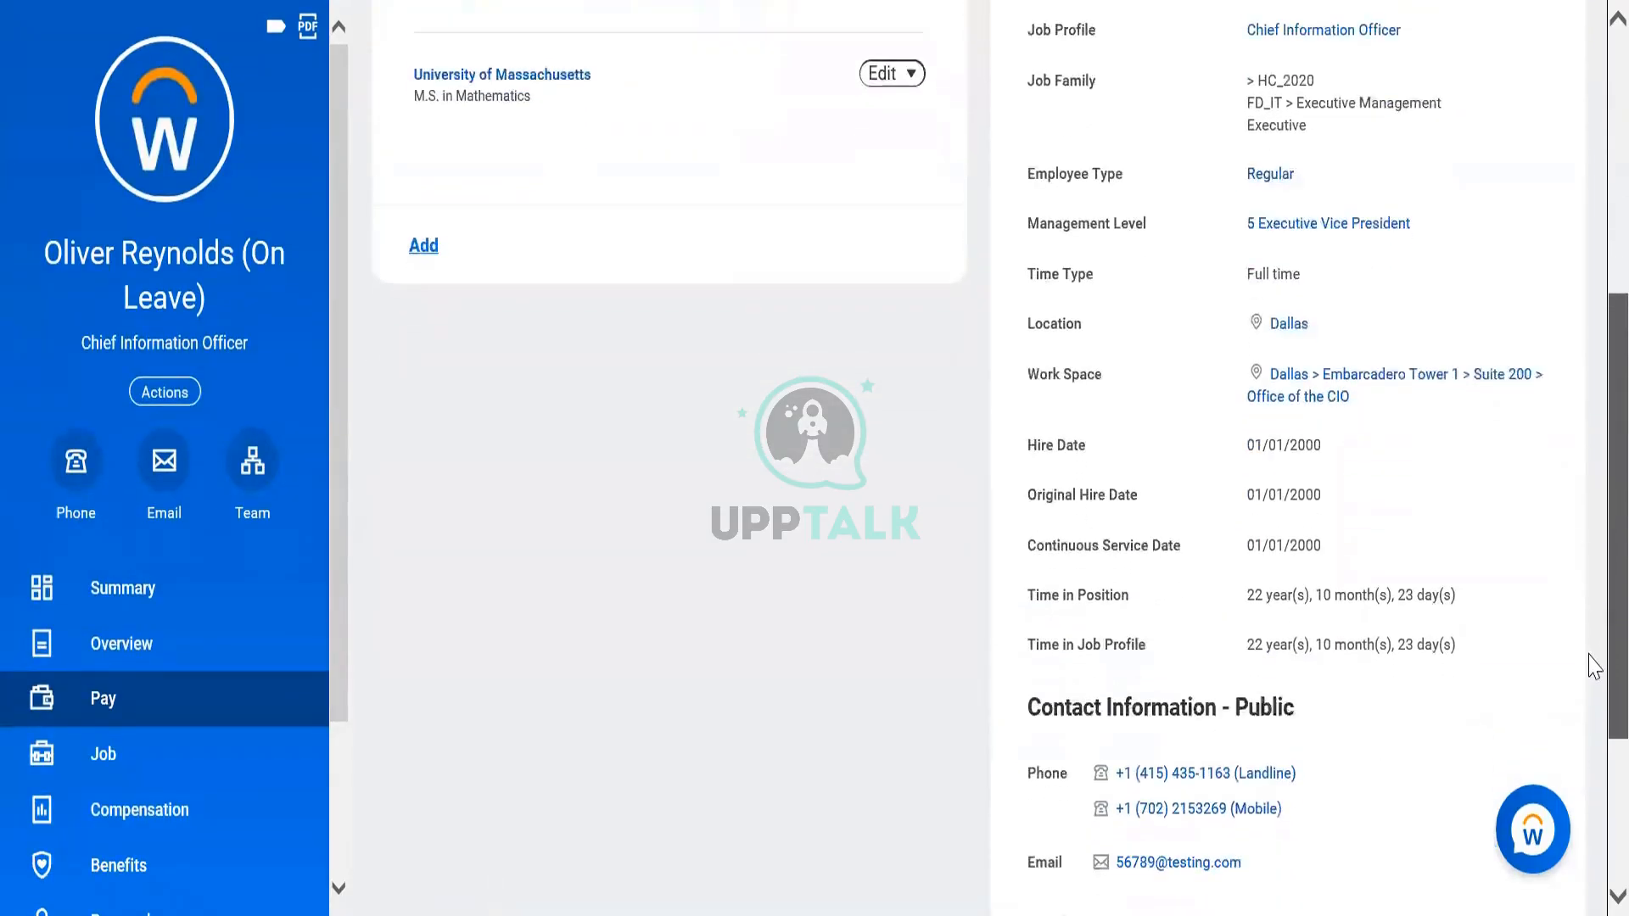
scroll(1560, 534, up, 3)
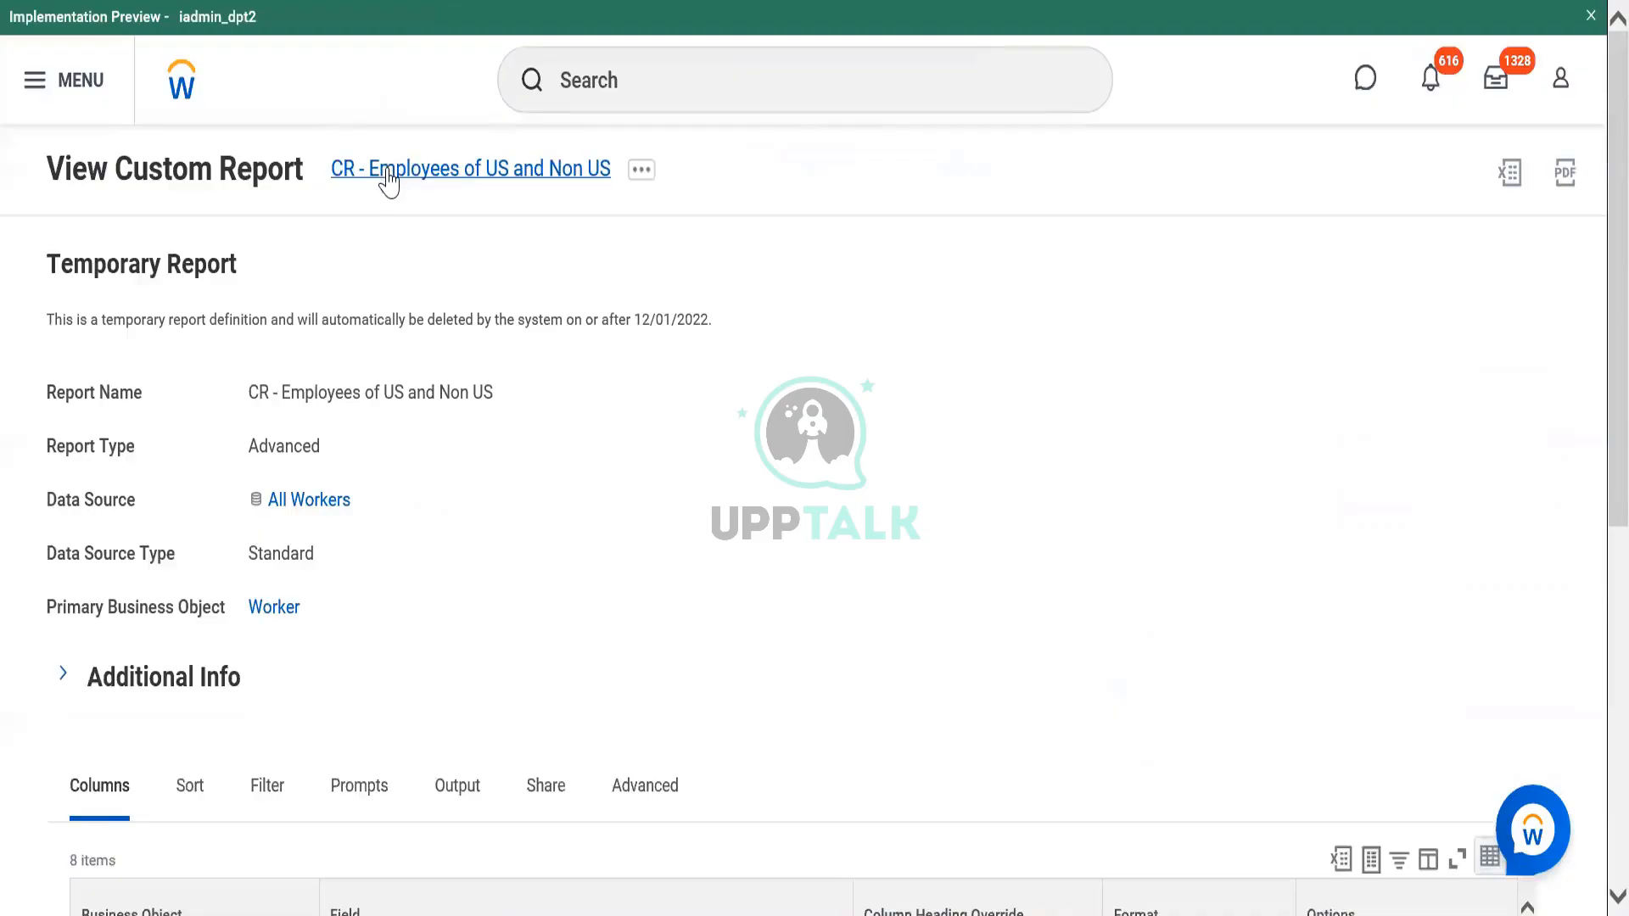
Step: Open the report definition and check its instance filter conditions and the Hire Date field's details
right_click(388, 180)
click(411, 198)
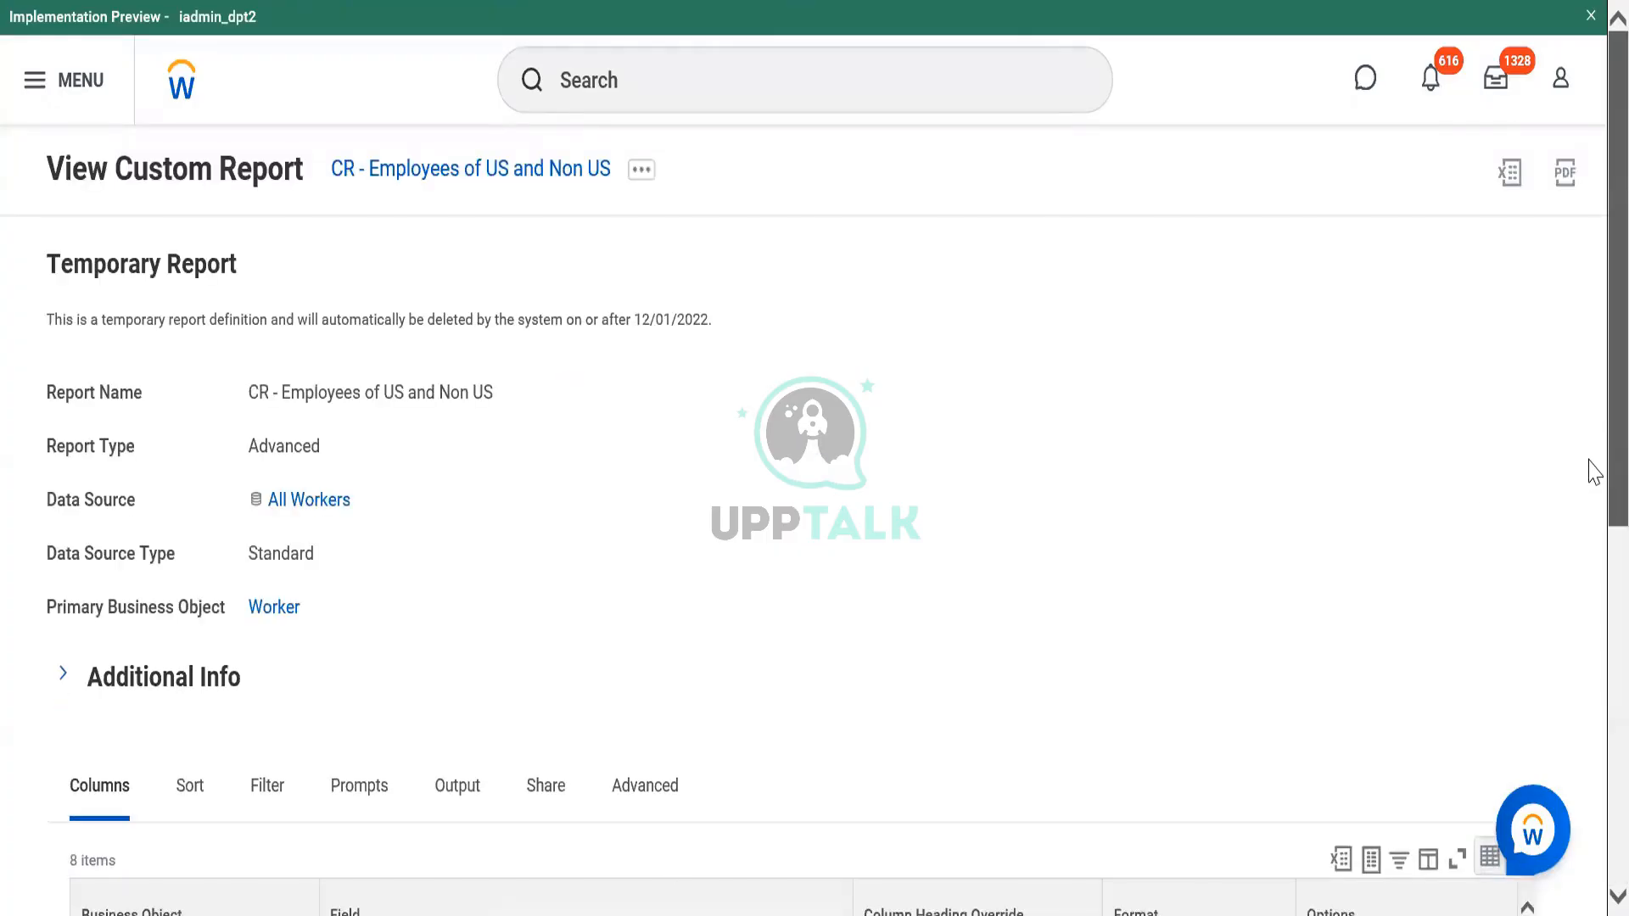
scroll(1591, 560, down, 4)
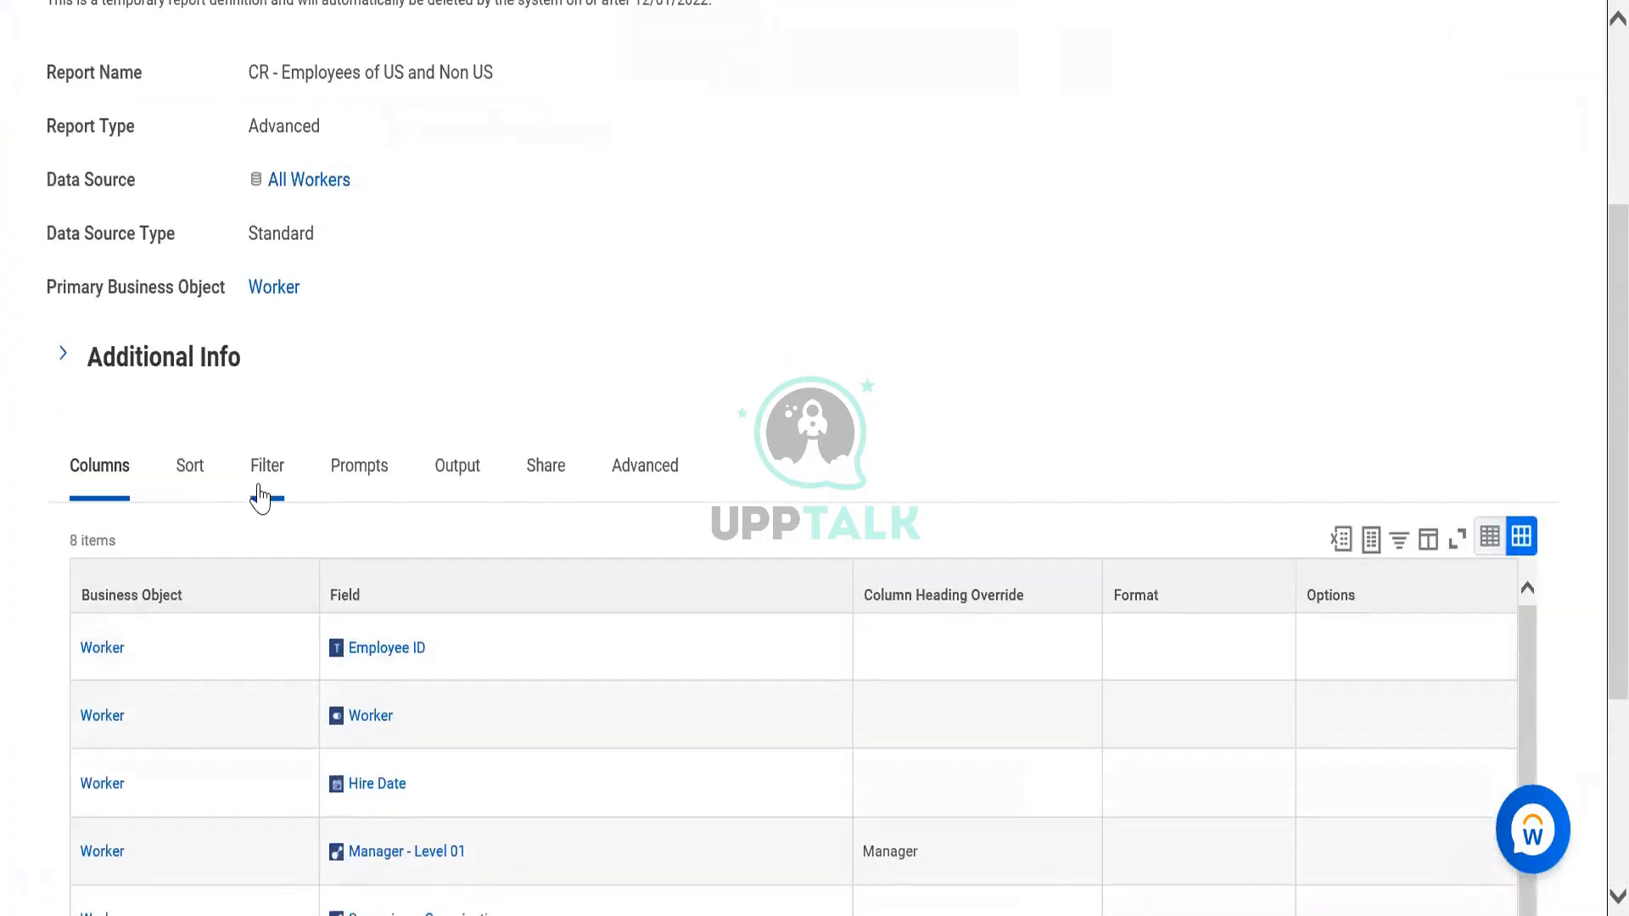
click(261, 497)
scroll(1591, 459, up, 4)
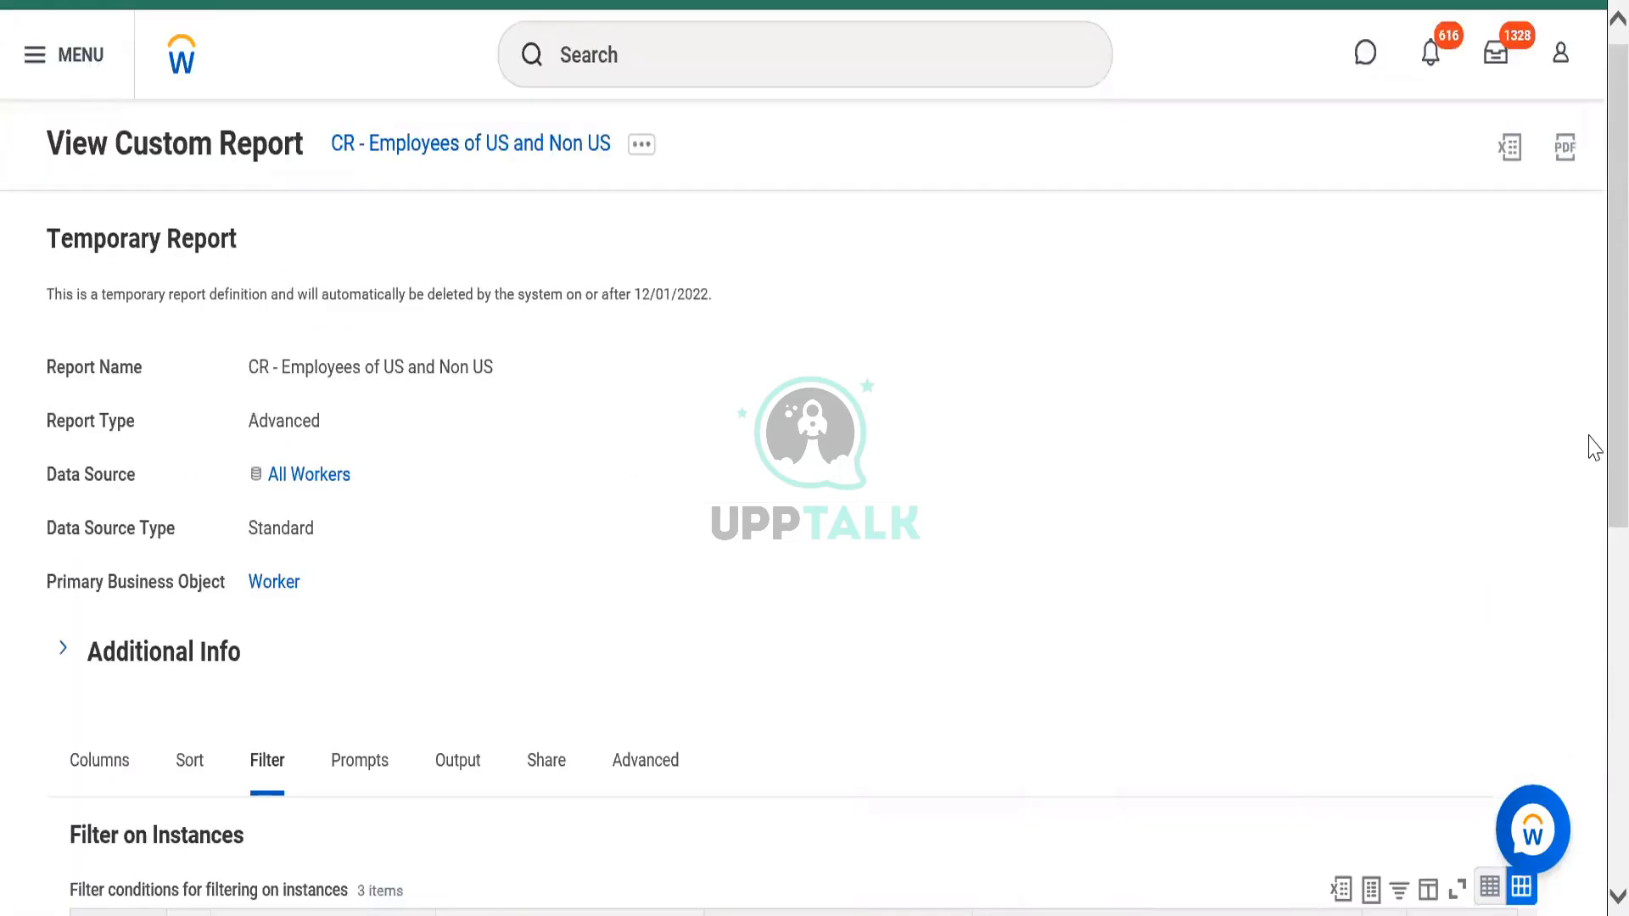
scroll(1591, 510, down, 6)
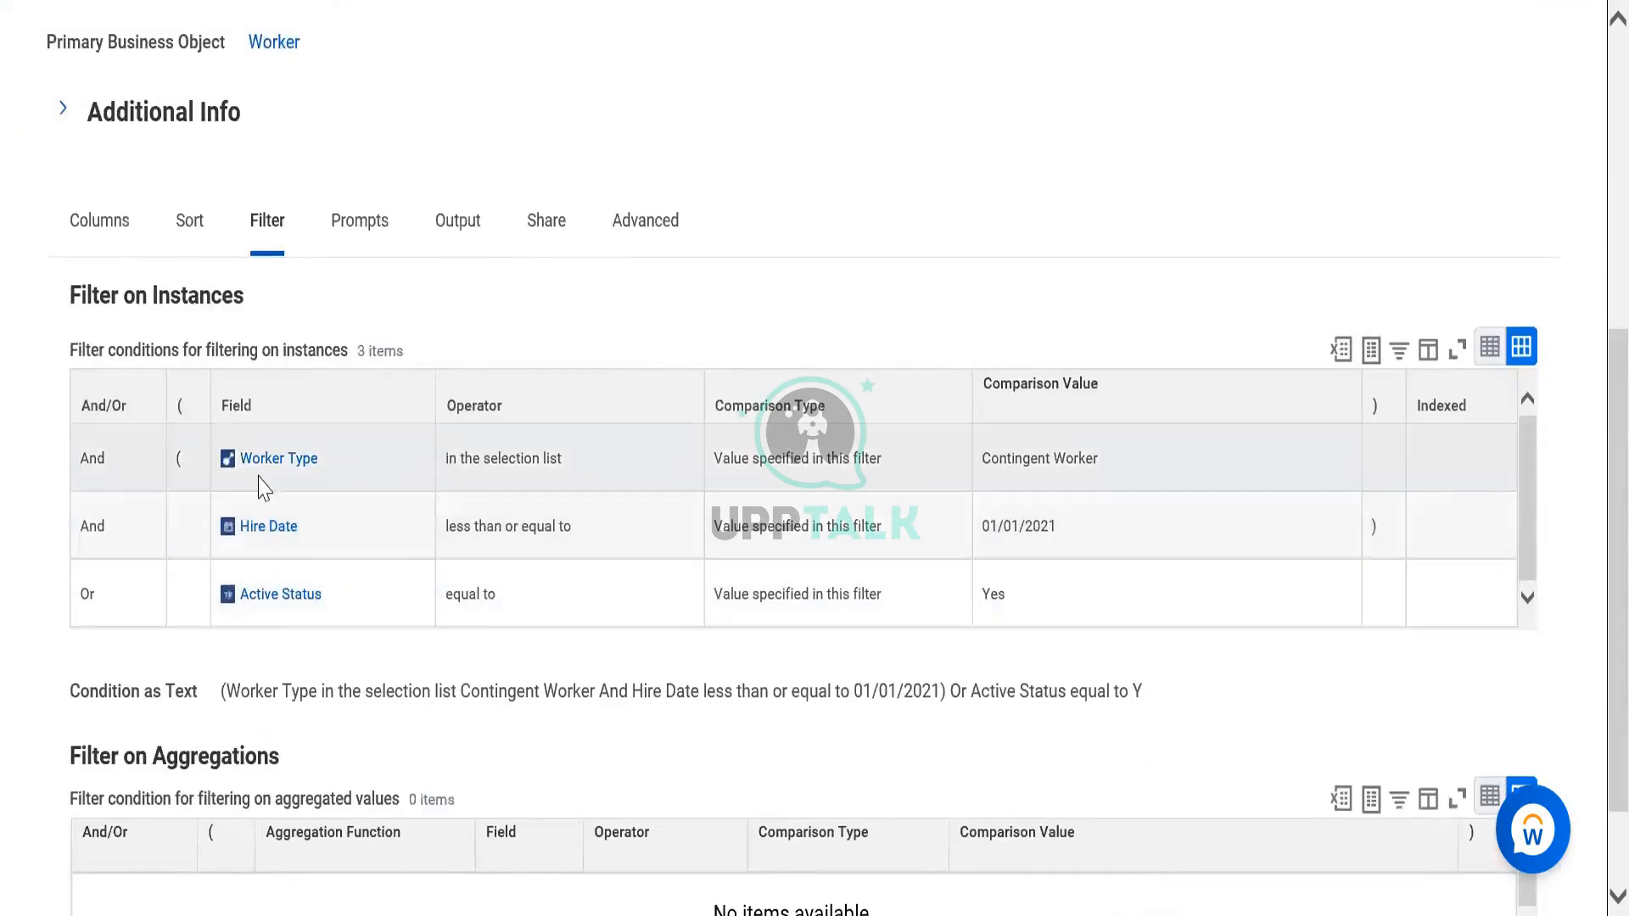
mouse_move(255, 536)
click(313, 530)
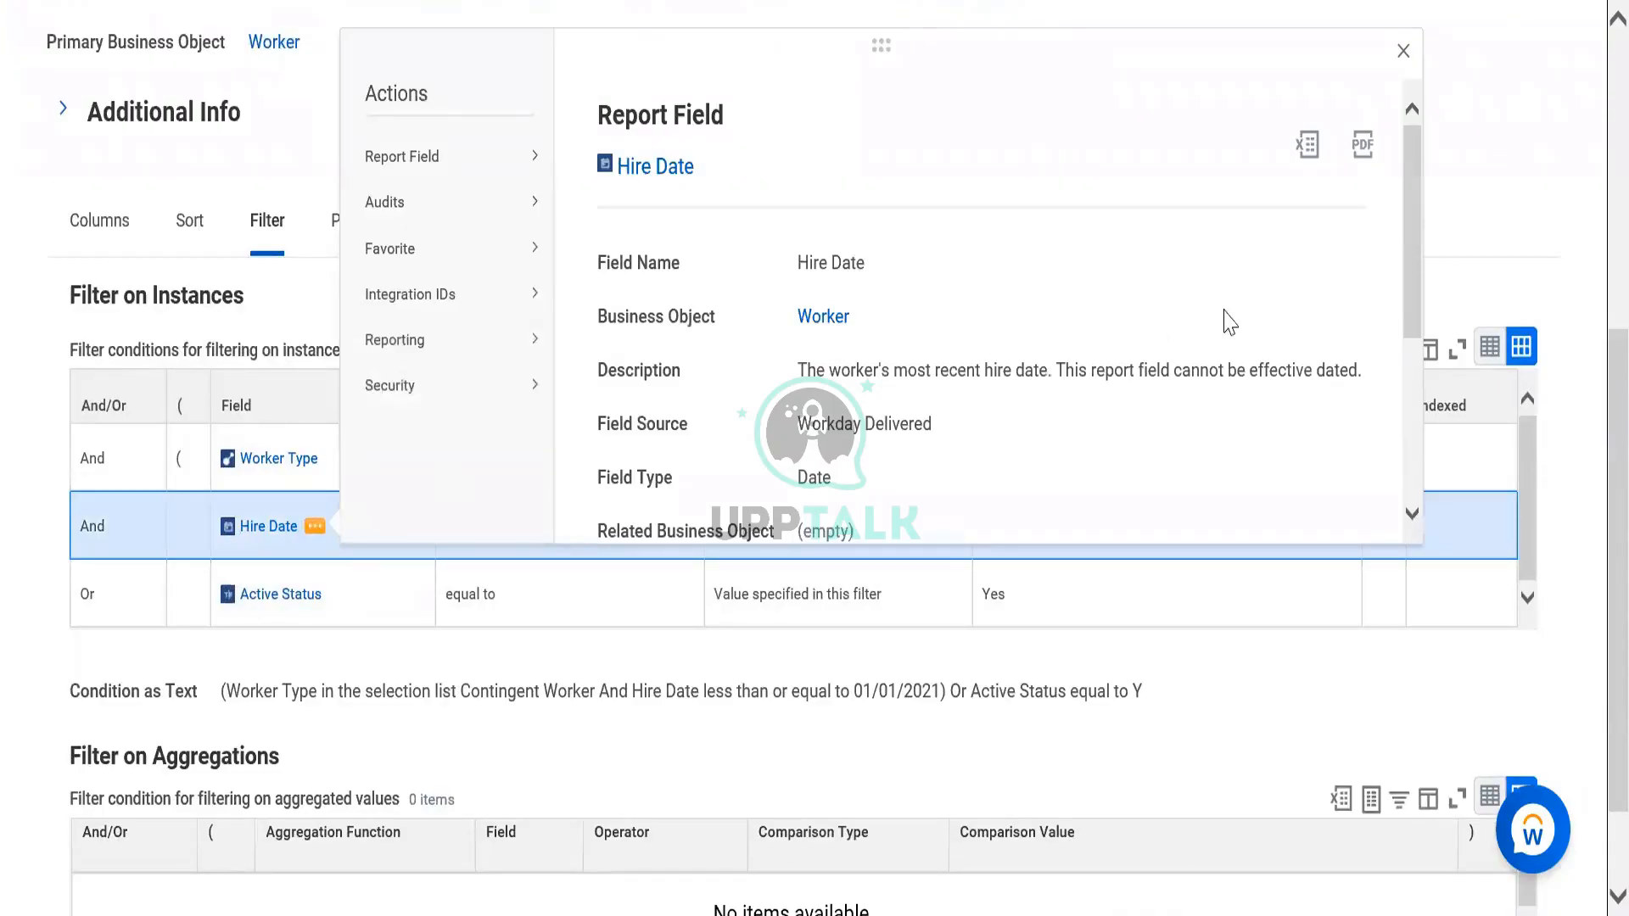
click(329, 672)
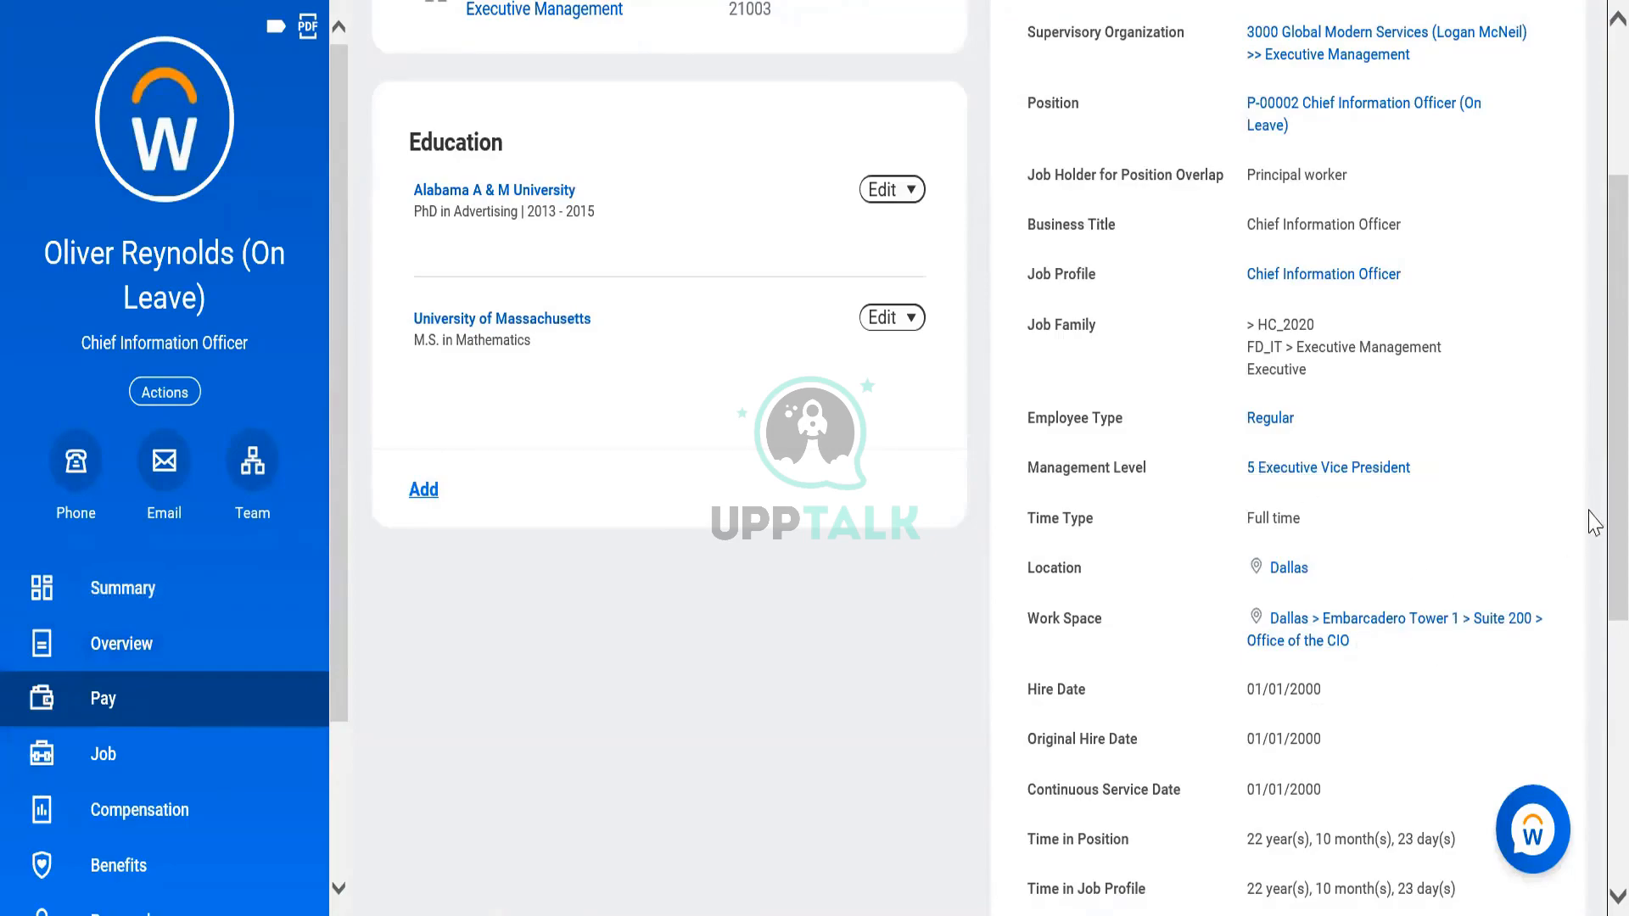
Step: Return to the worker's profile and look through the job details and the Overview's professional profile
scroll(1594, 594, down, 4)
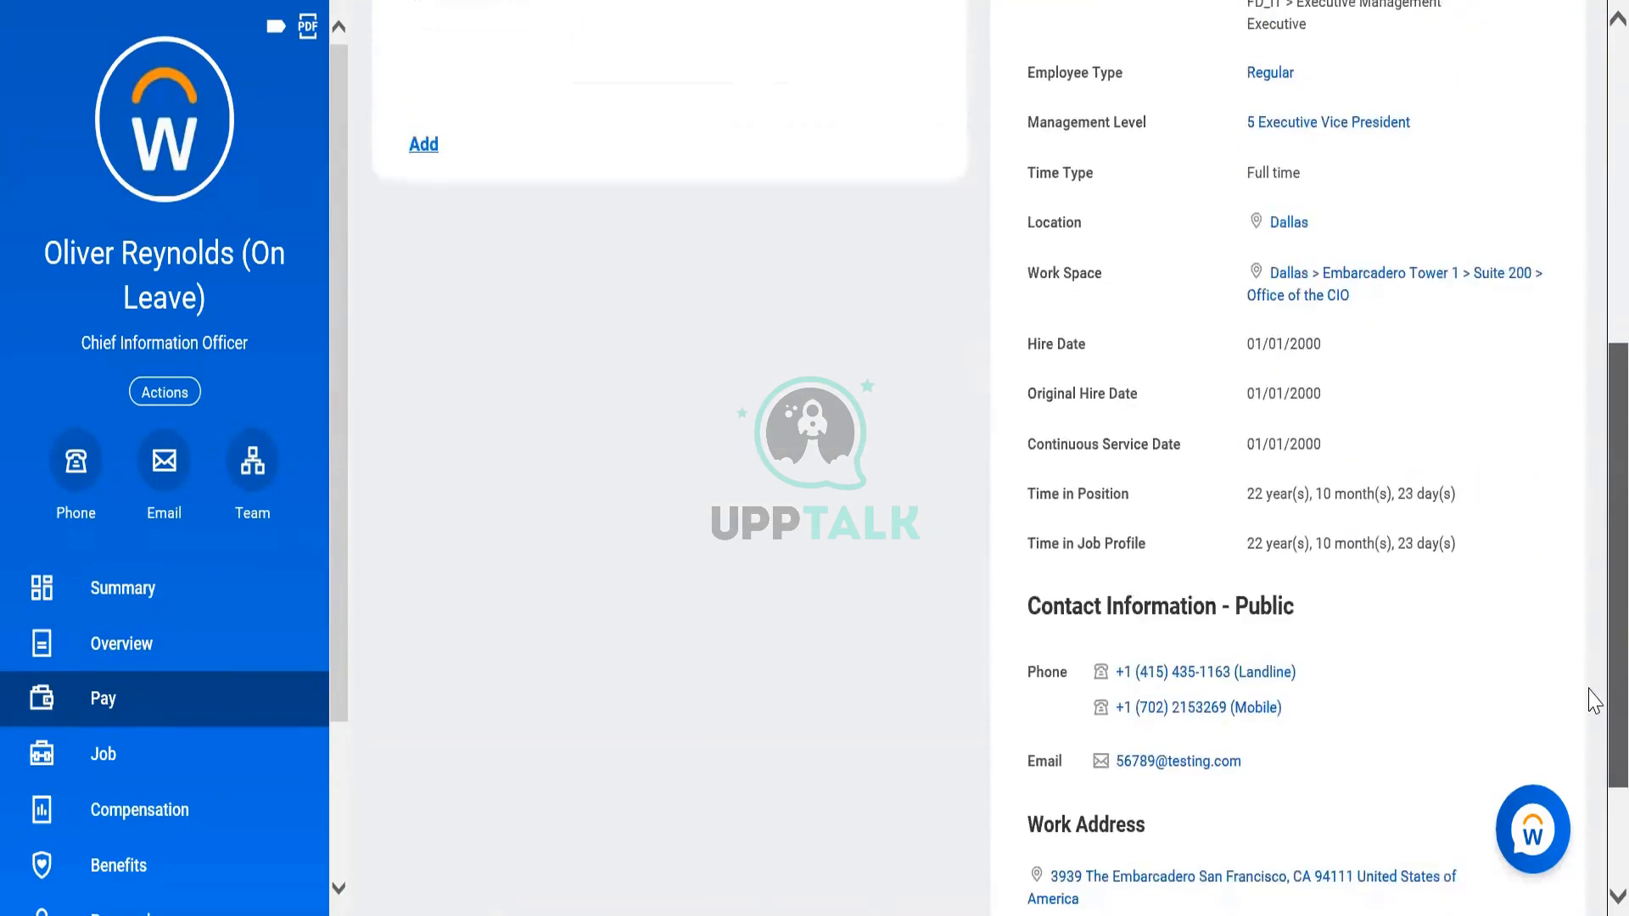
drag(1589, 689, 1589, 628)
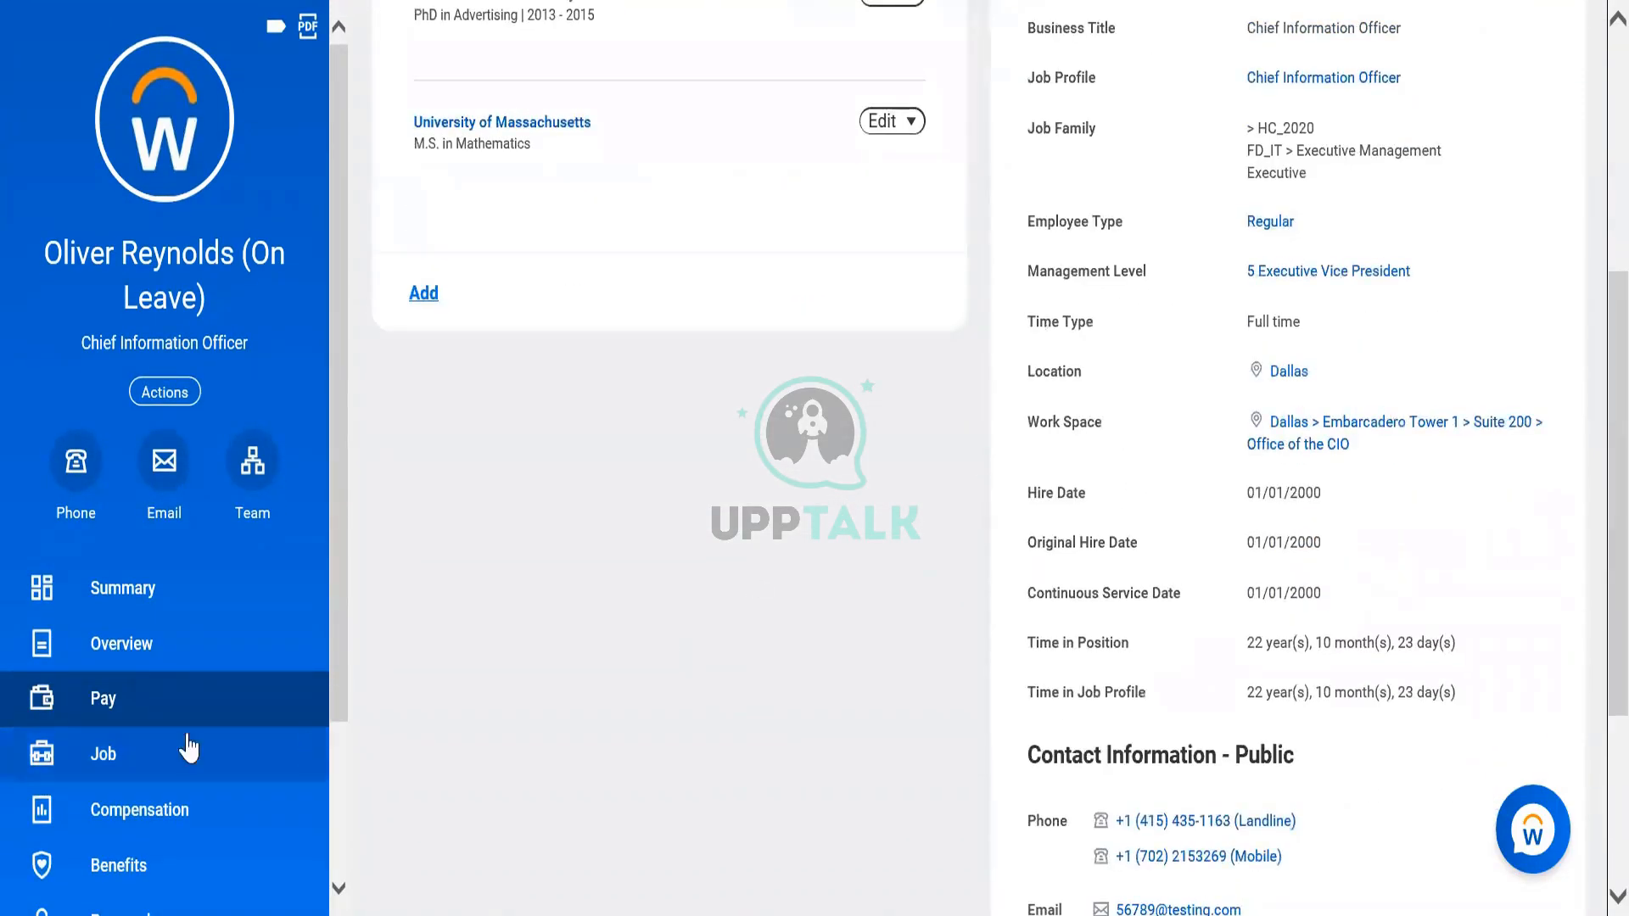
click(128, 647)
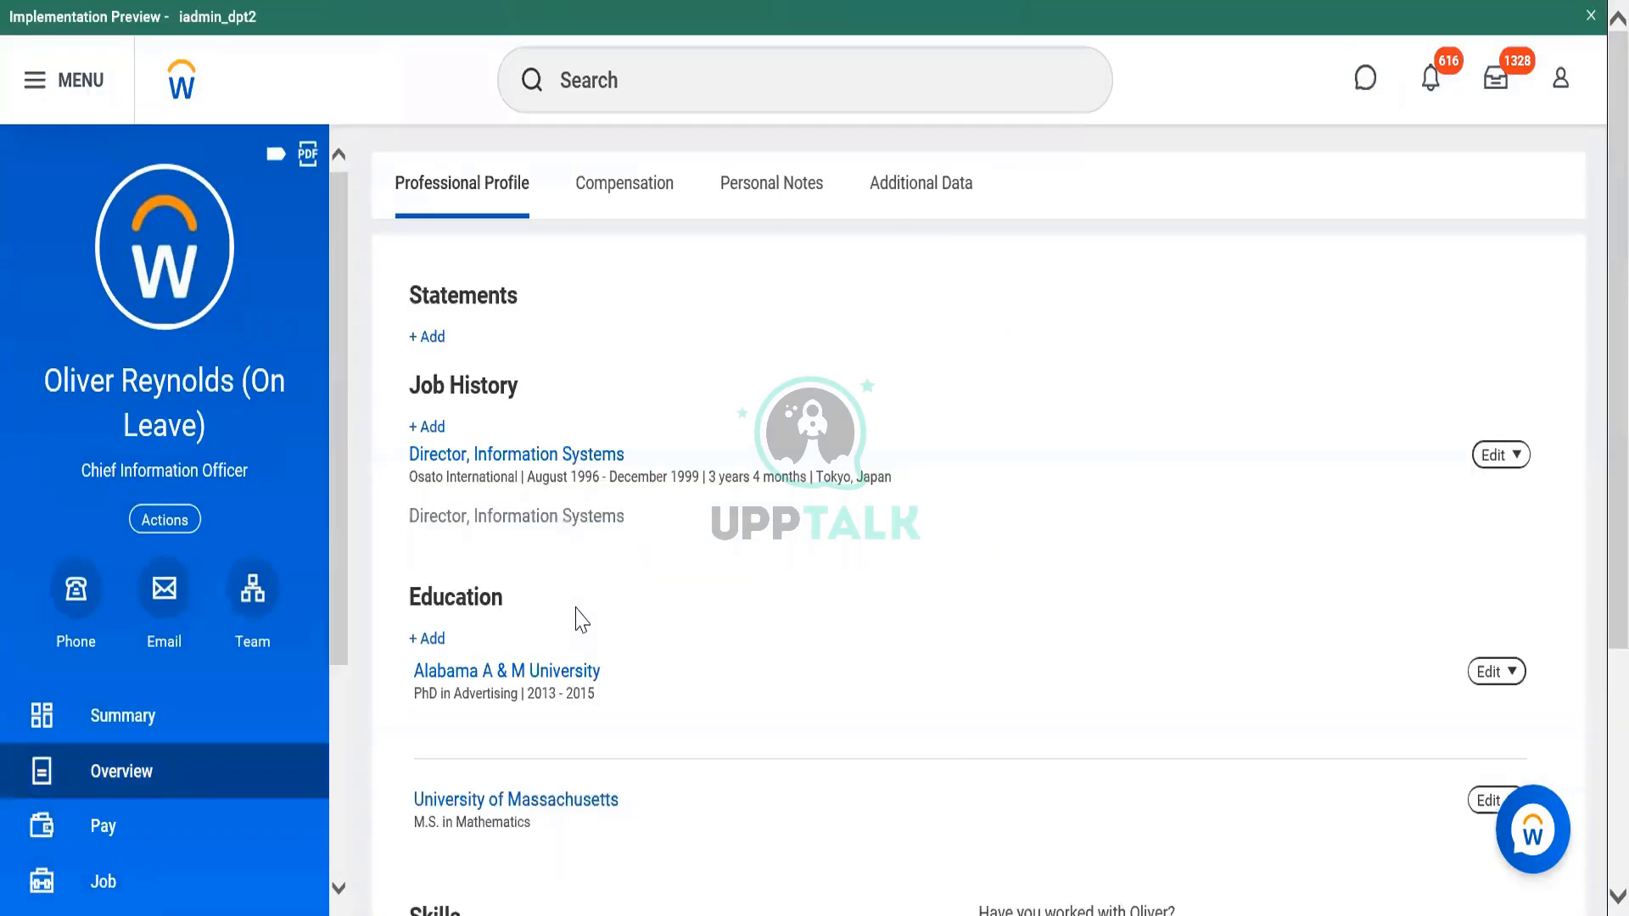
drag(1590, 399, 1593, 636)
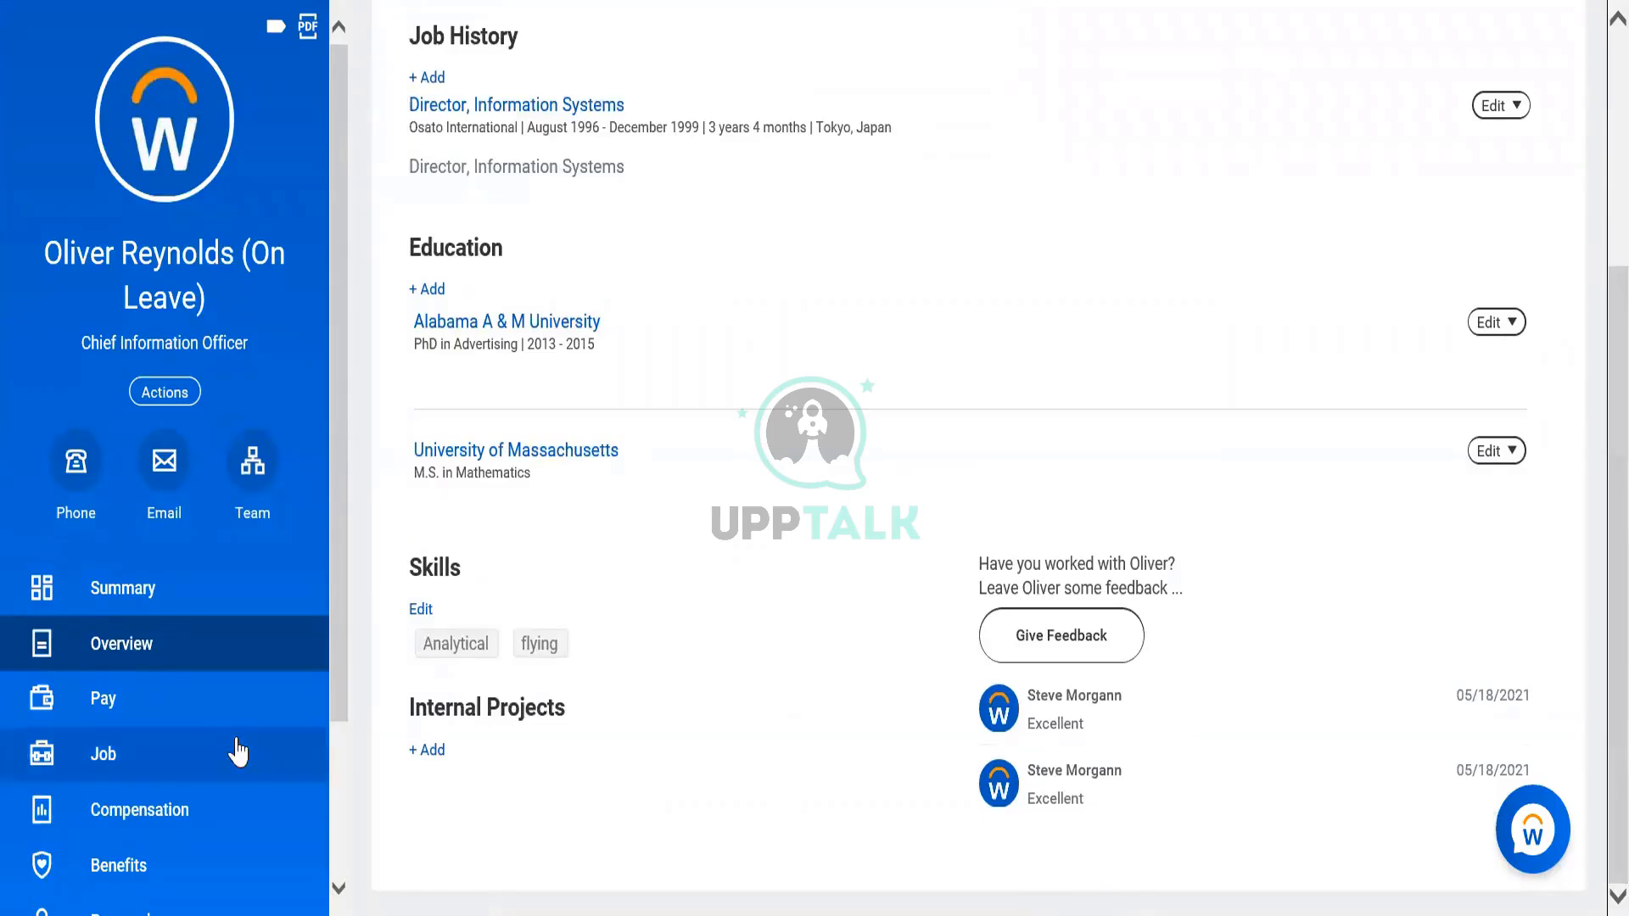
Step: Examine the worker's Summary job details, including time type and hire date, and look at the absence balances
click(143, 589)
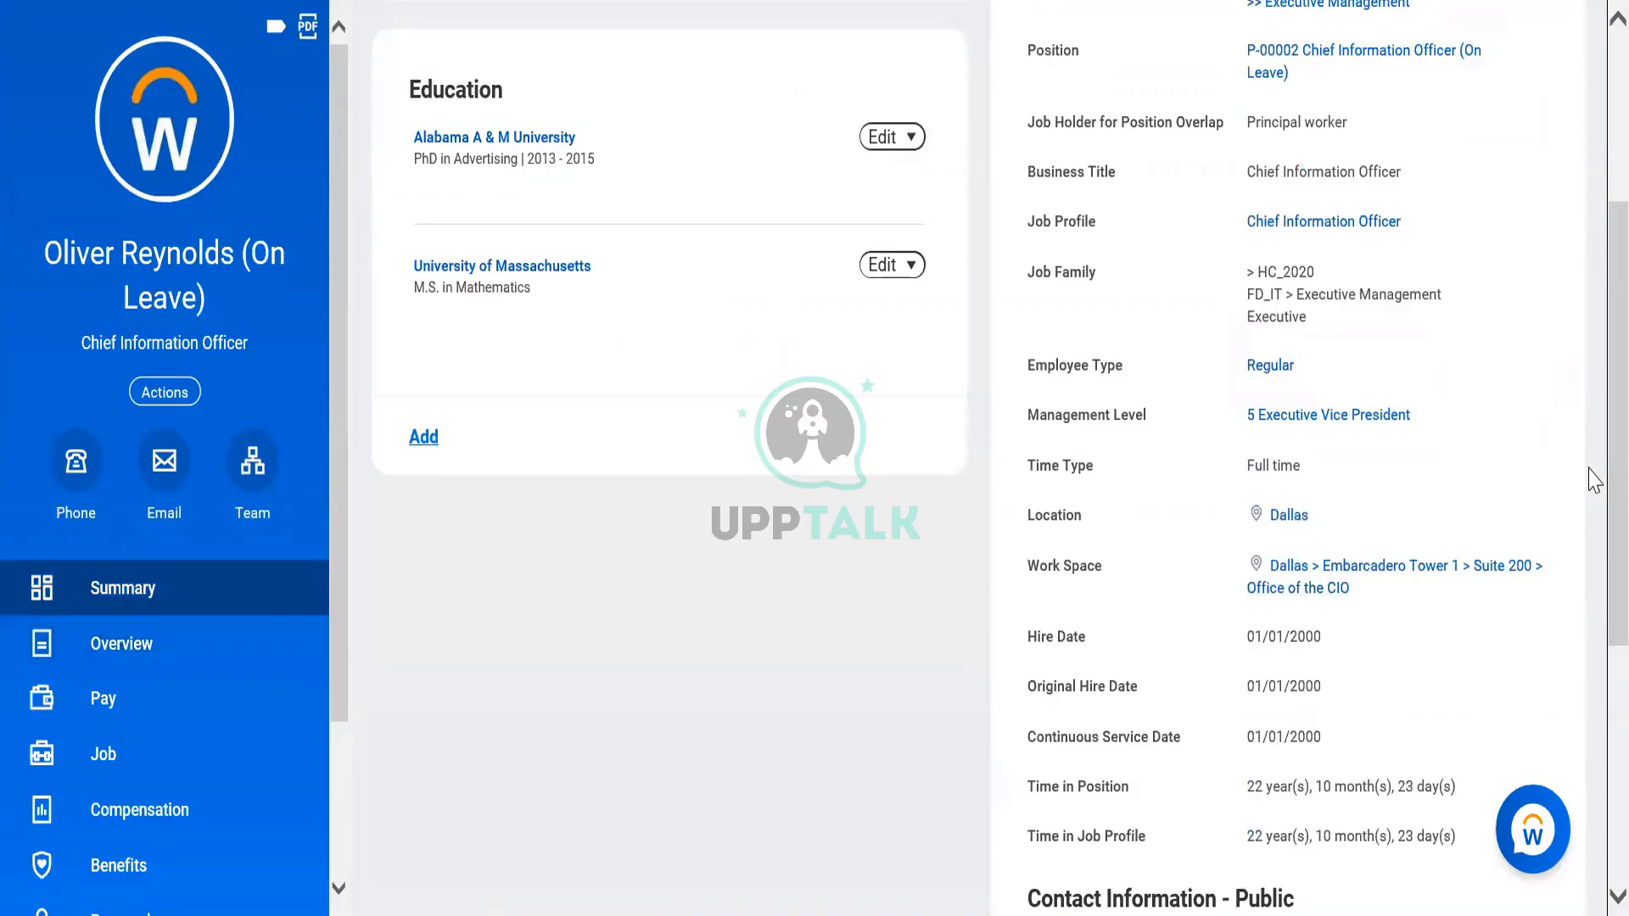
scroll(1595, 533, down, 1)
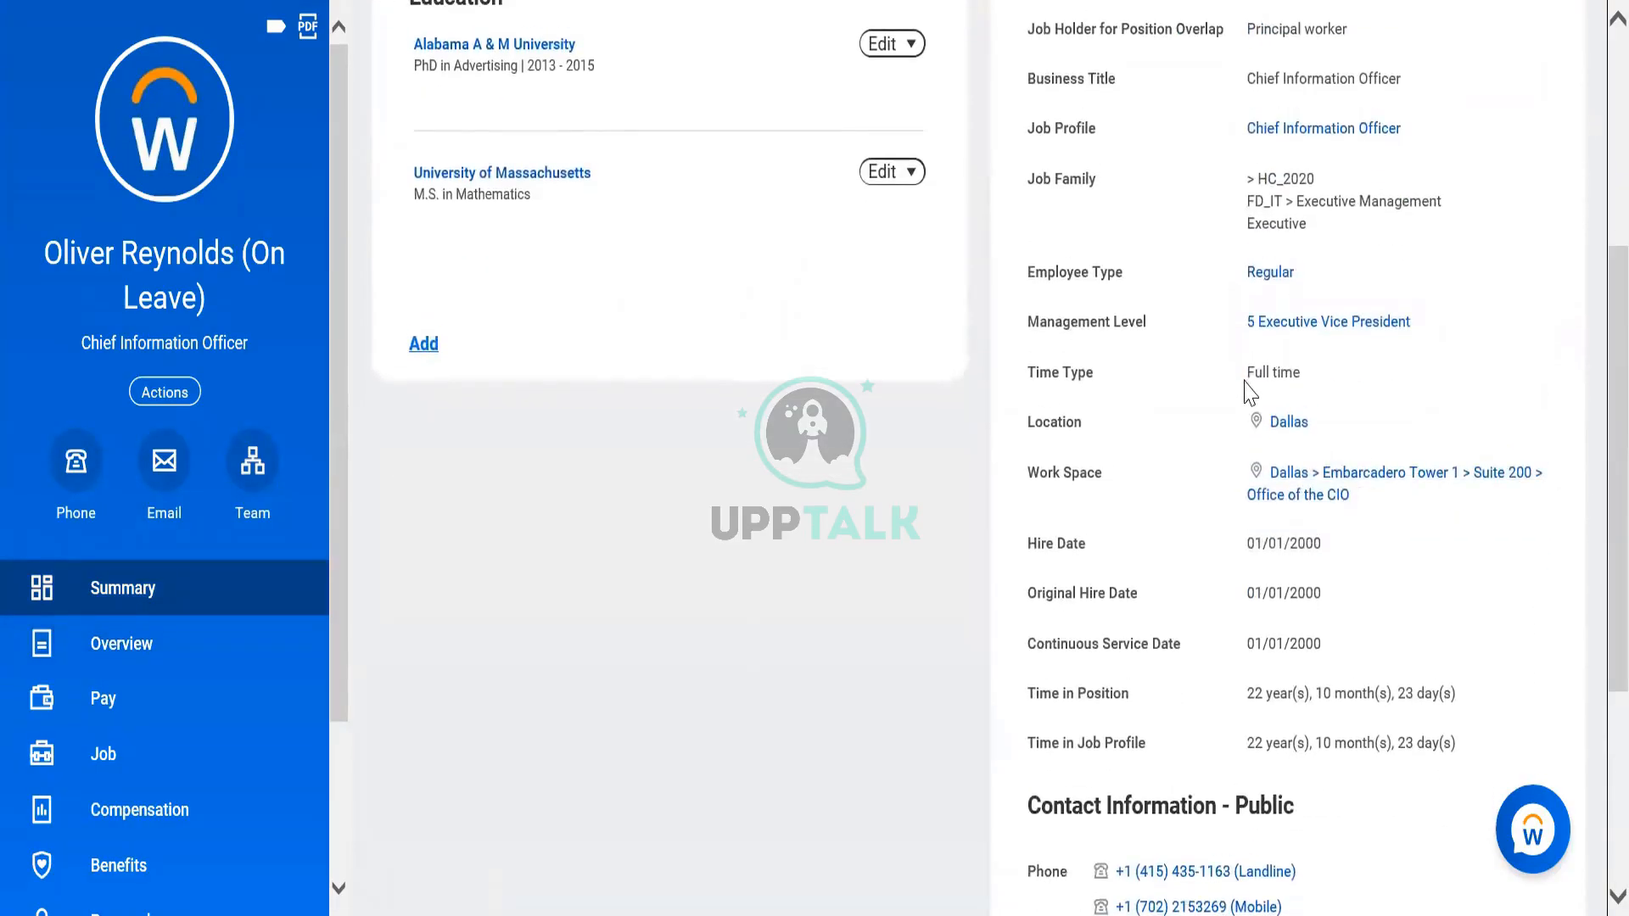
drag(1246, 376, 1305, 377)
scroll(1594, 492, up, 1)
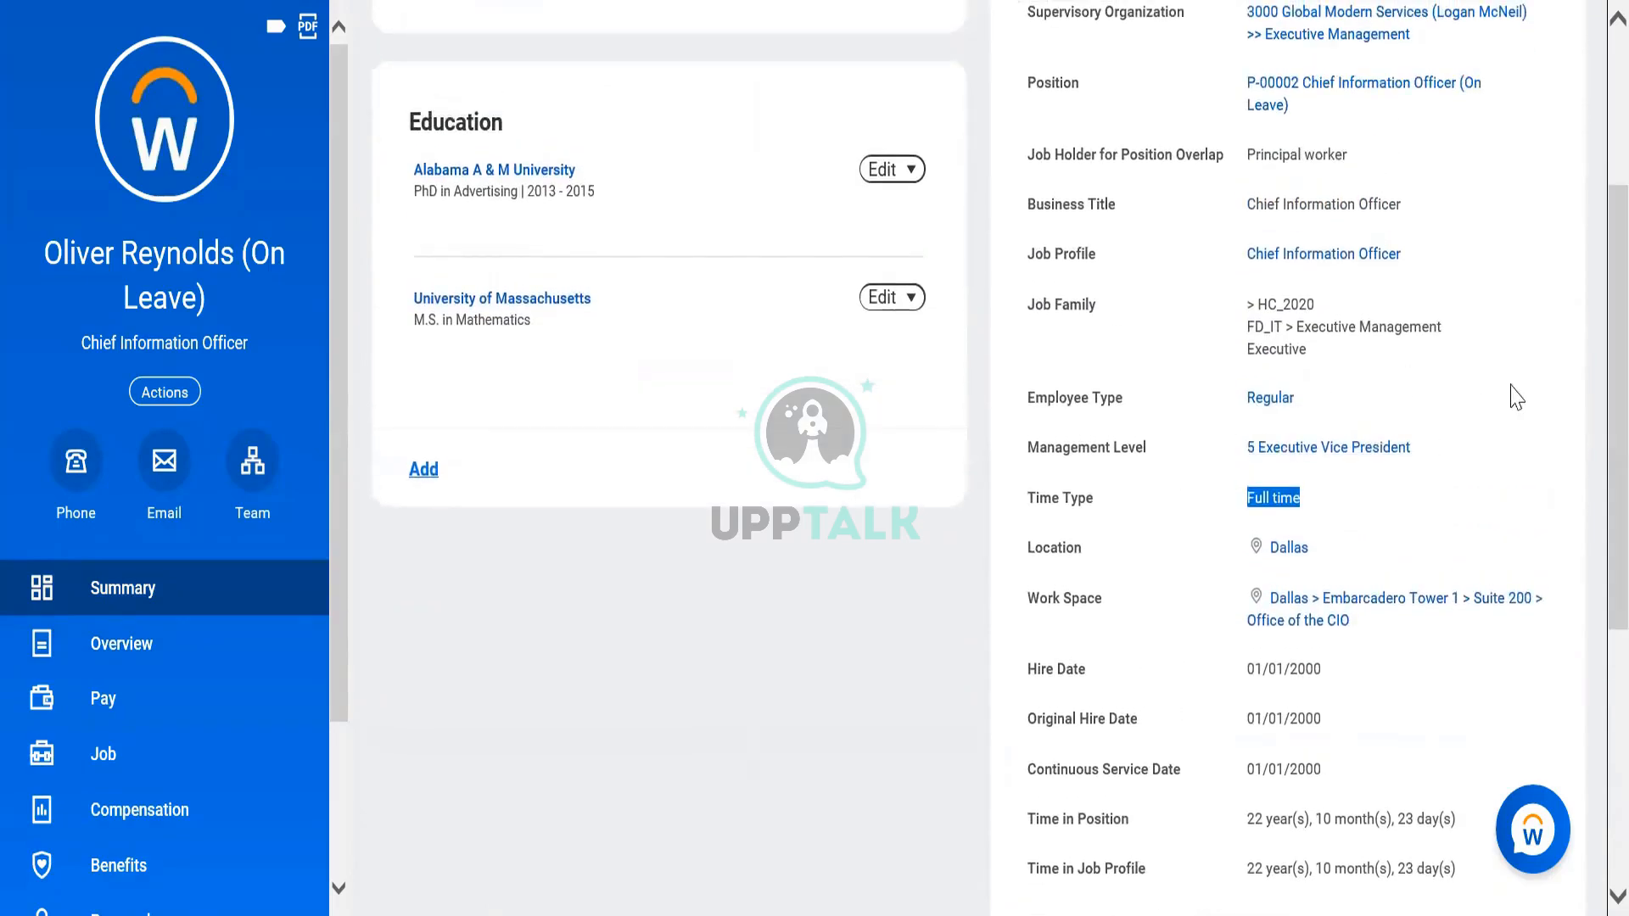
scroll(1594, 339, up, 2)
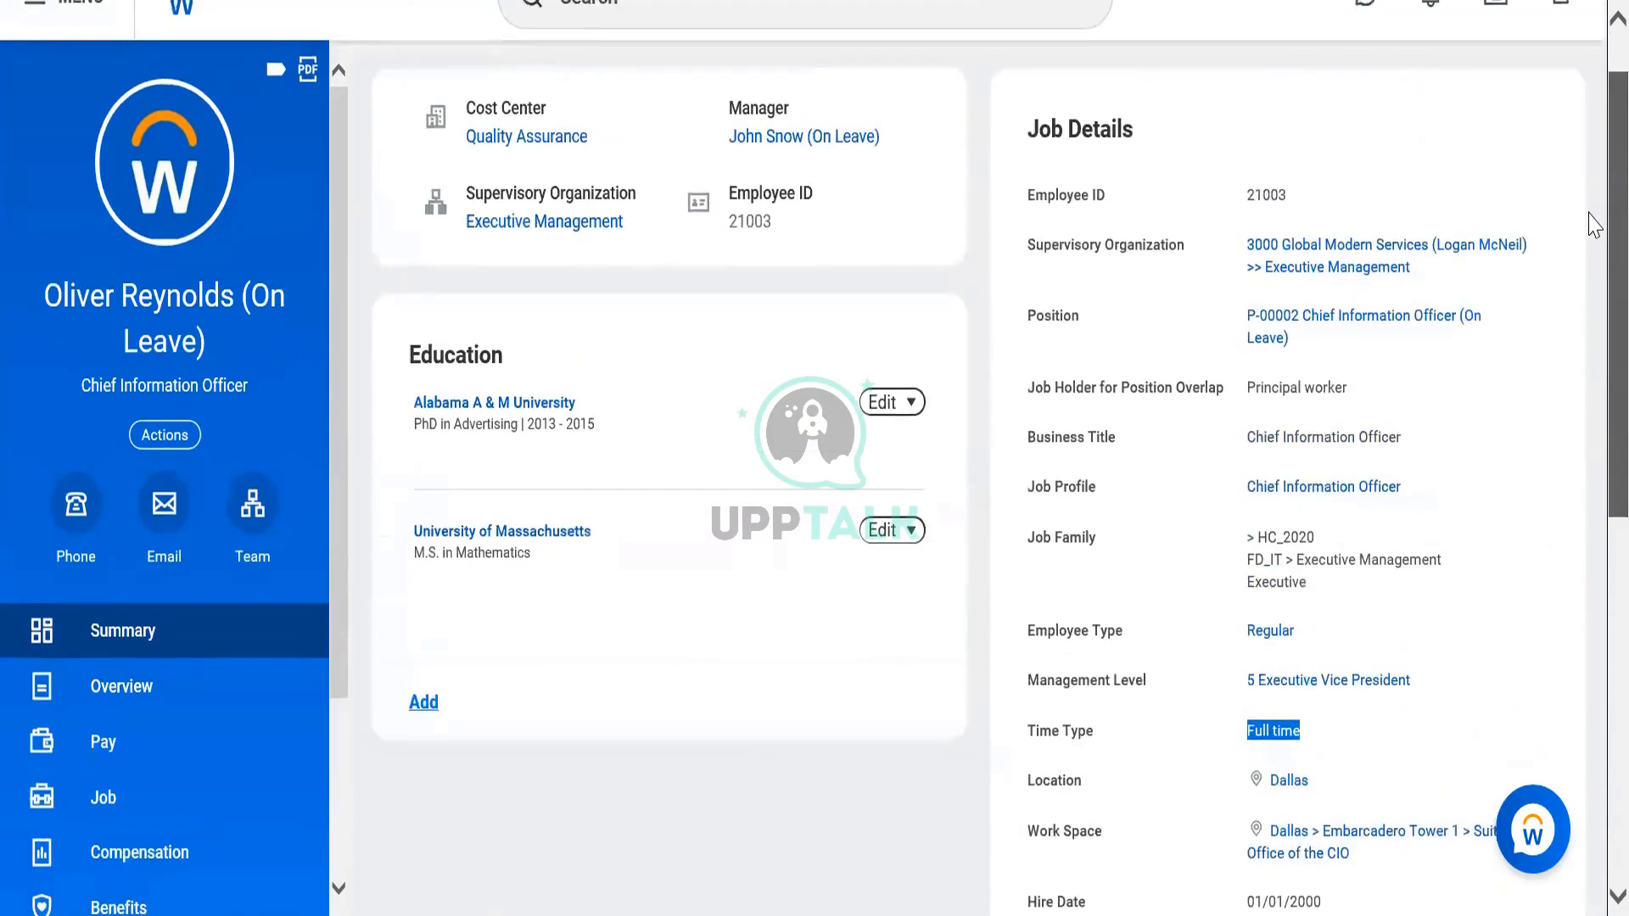
scroll(1594, 342, down, 5)
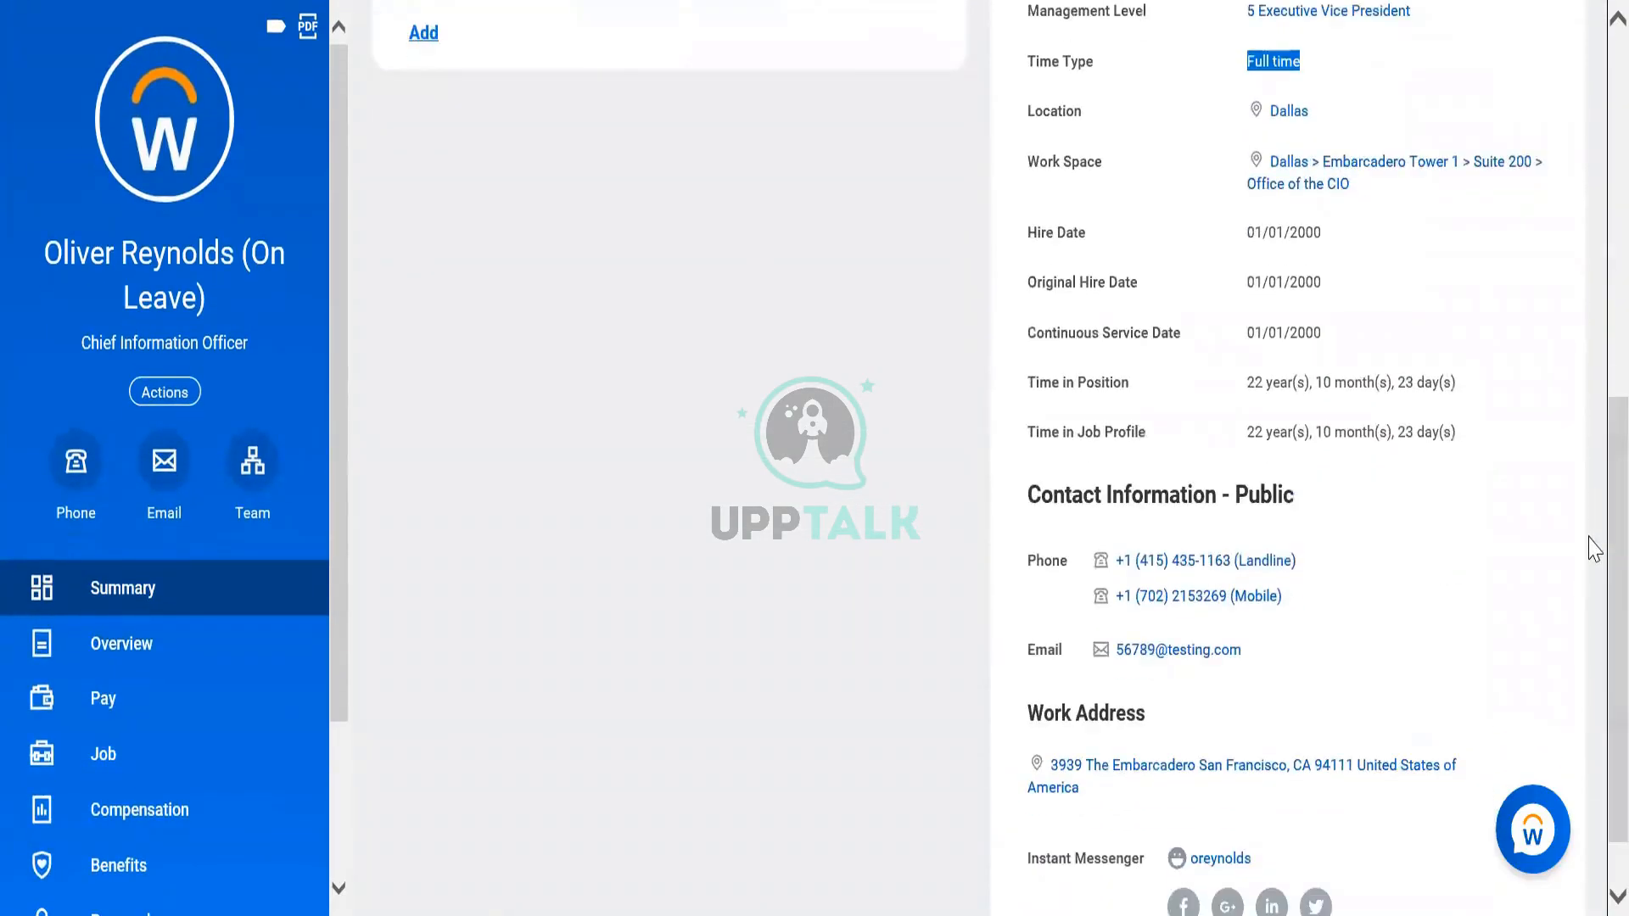
click(1387, 282)
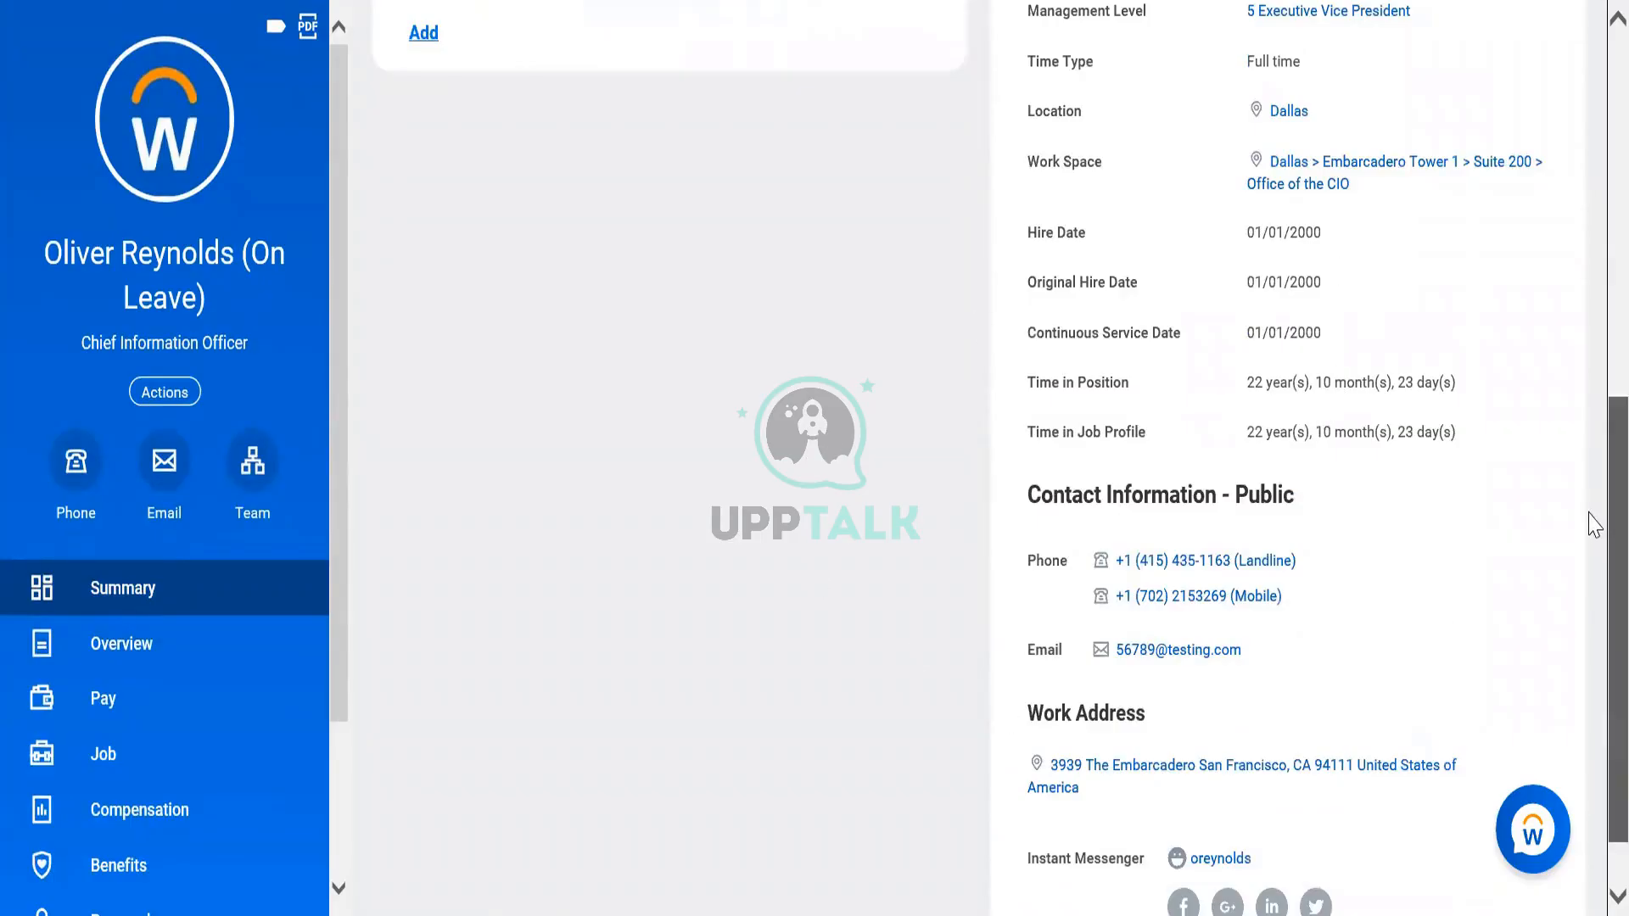
scroll(1593, 729, down, 1)
scroll(1585, 509, up, 5)
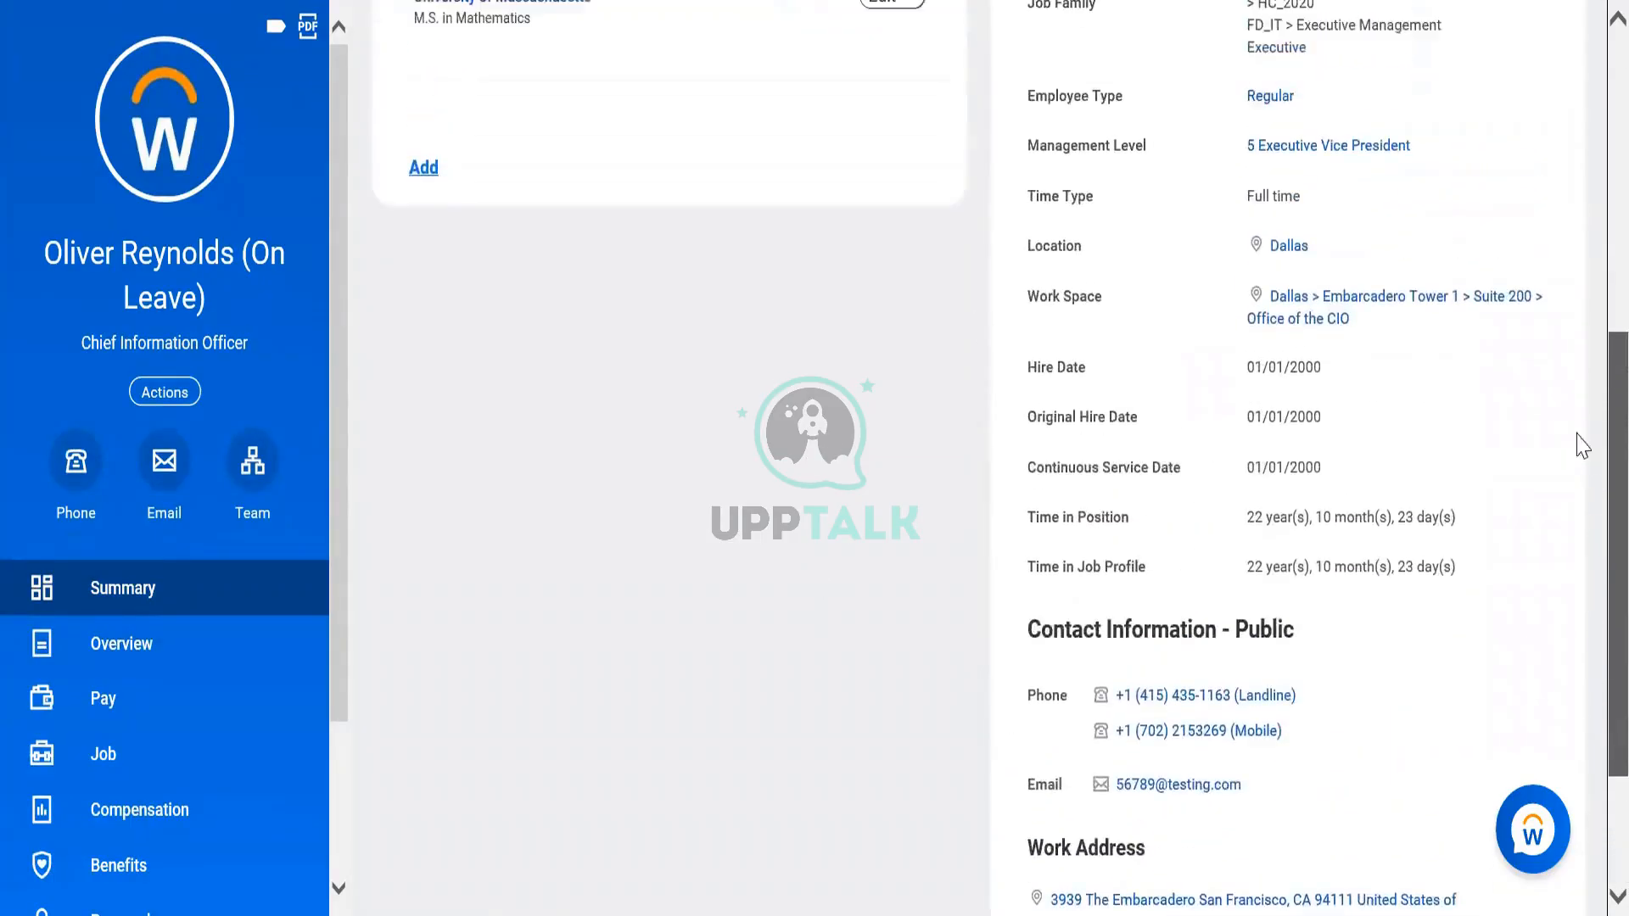
scroll(1550, 343, up, 2)
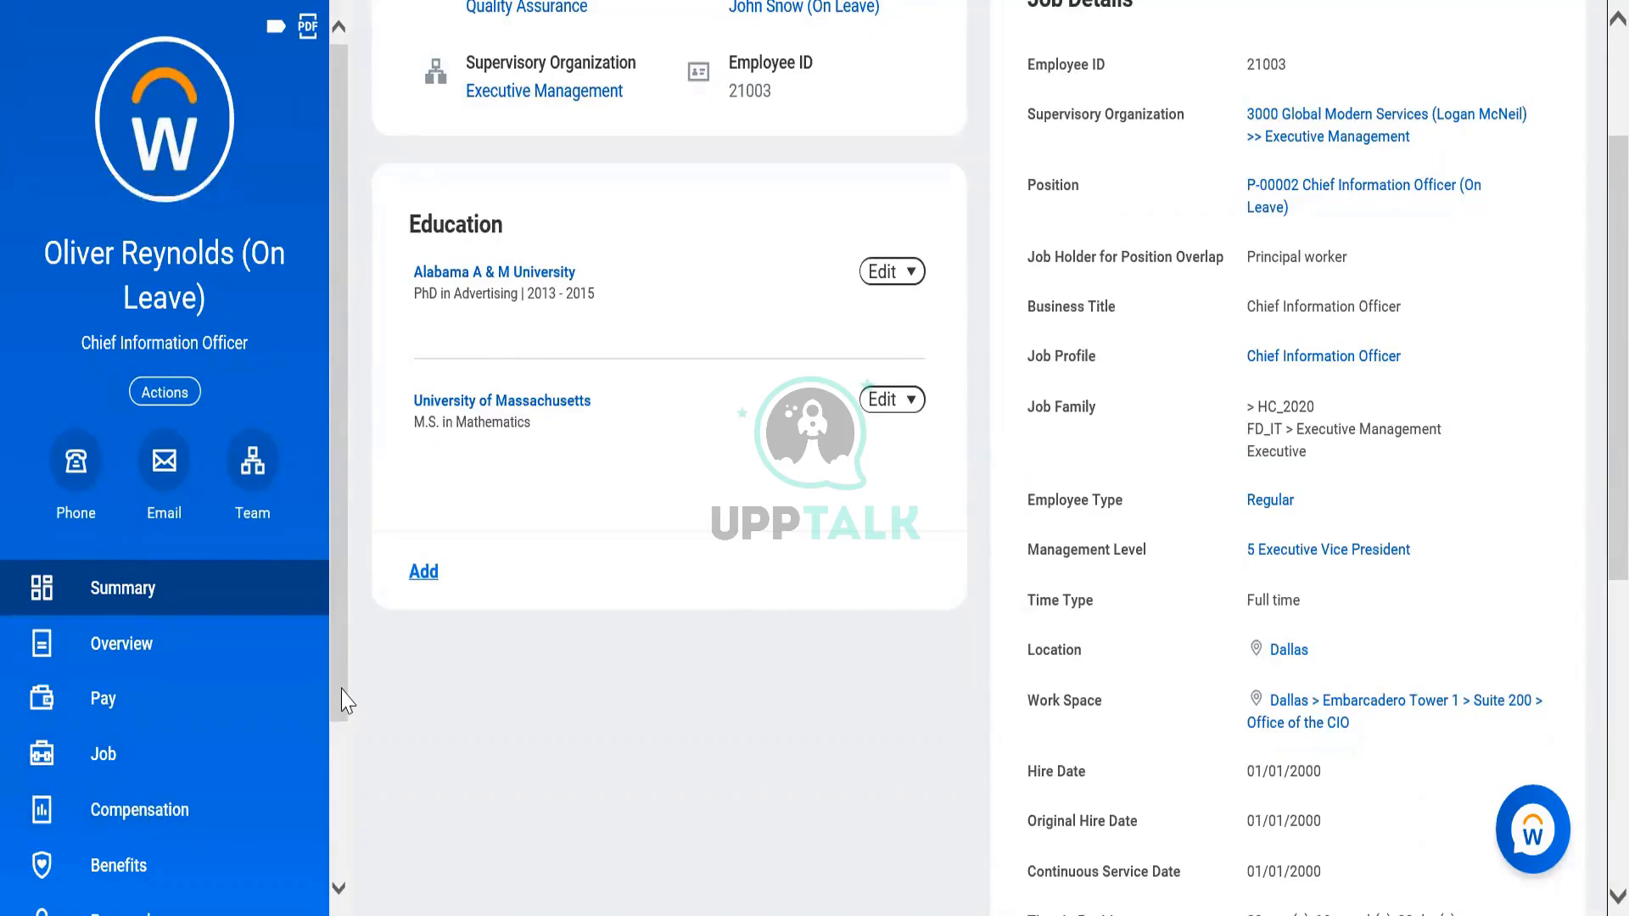
scroll(346, 702, down, 2)
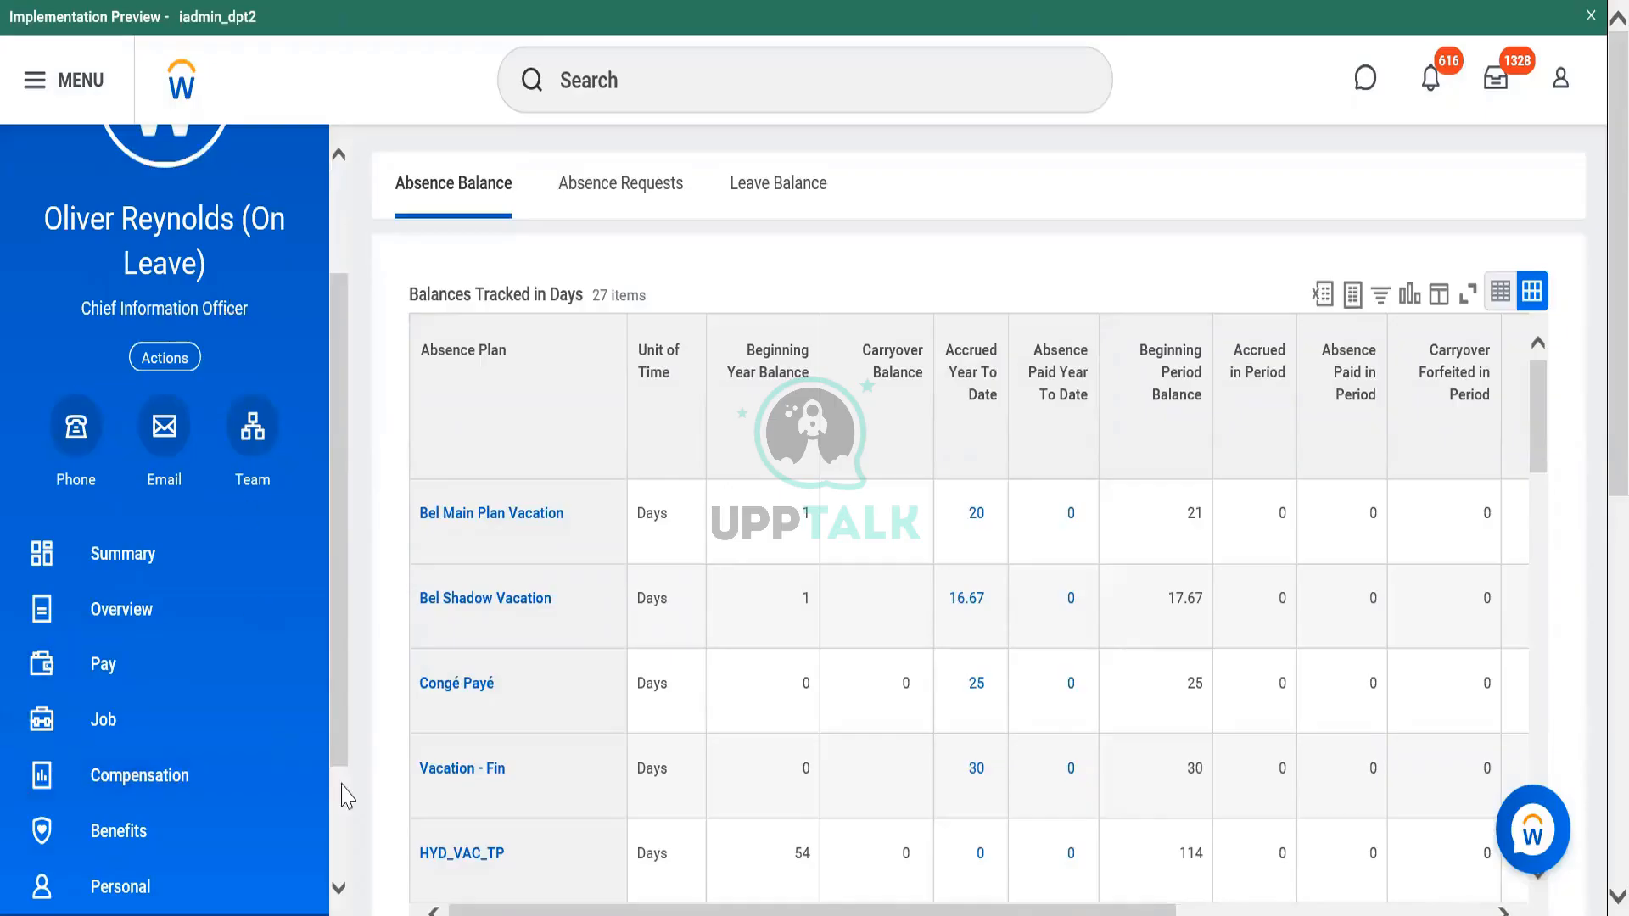
scroll(344, 799, down, 2)
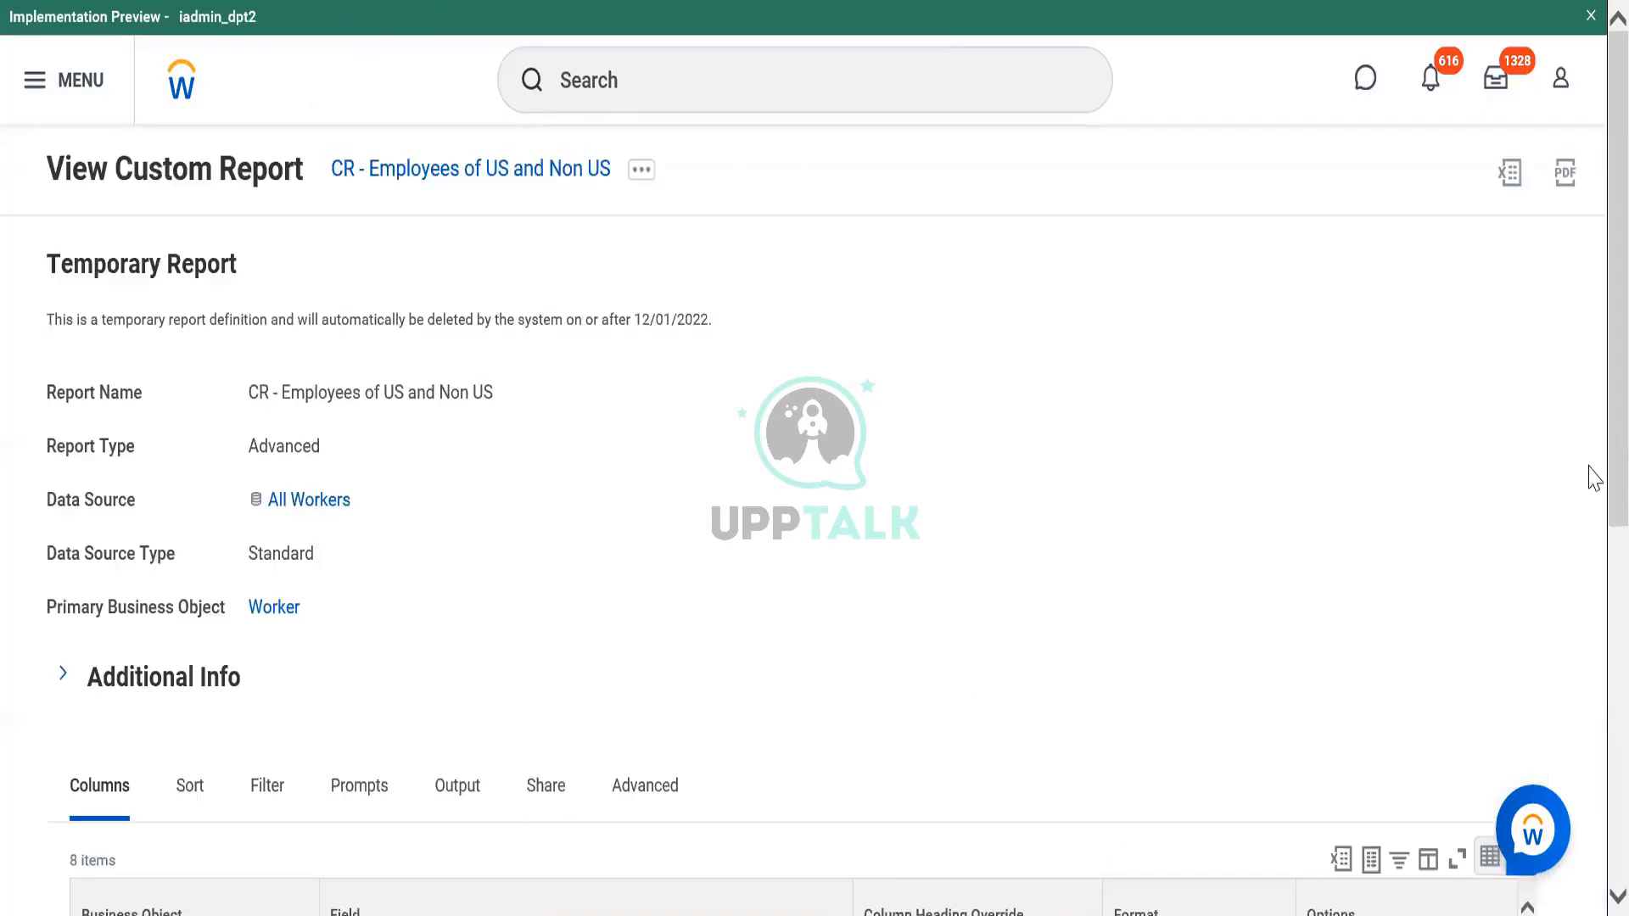
Step: Return to the definition of CR - Employees of US and Non US and check its prompts and instance filter conditions
drag(1593, 475, 1593, 842)
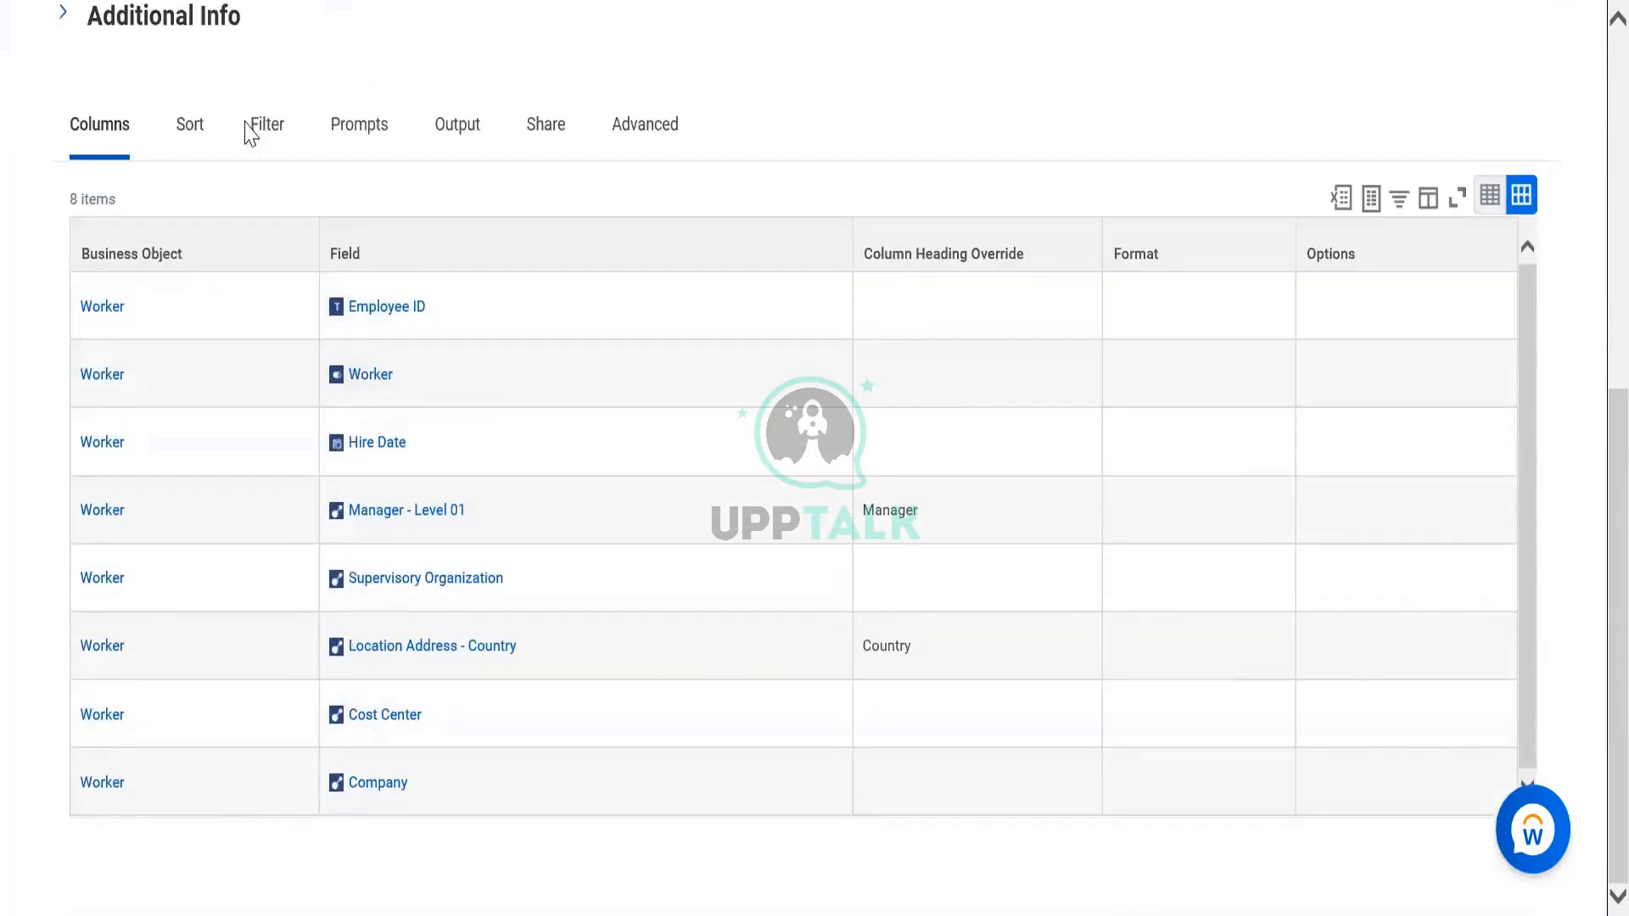
click(379, 135)
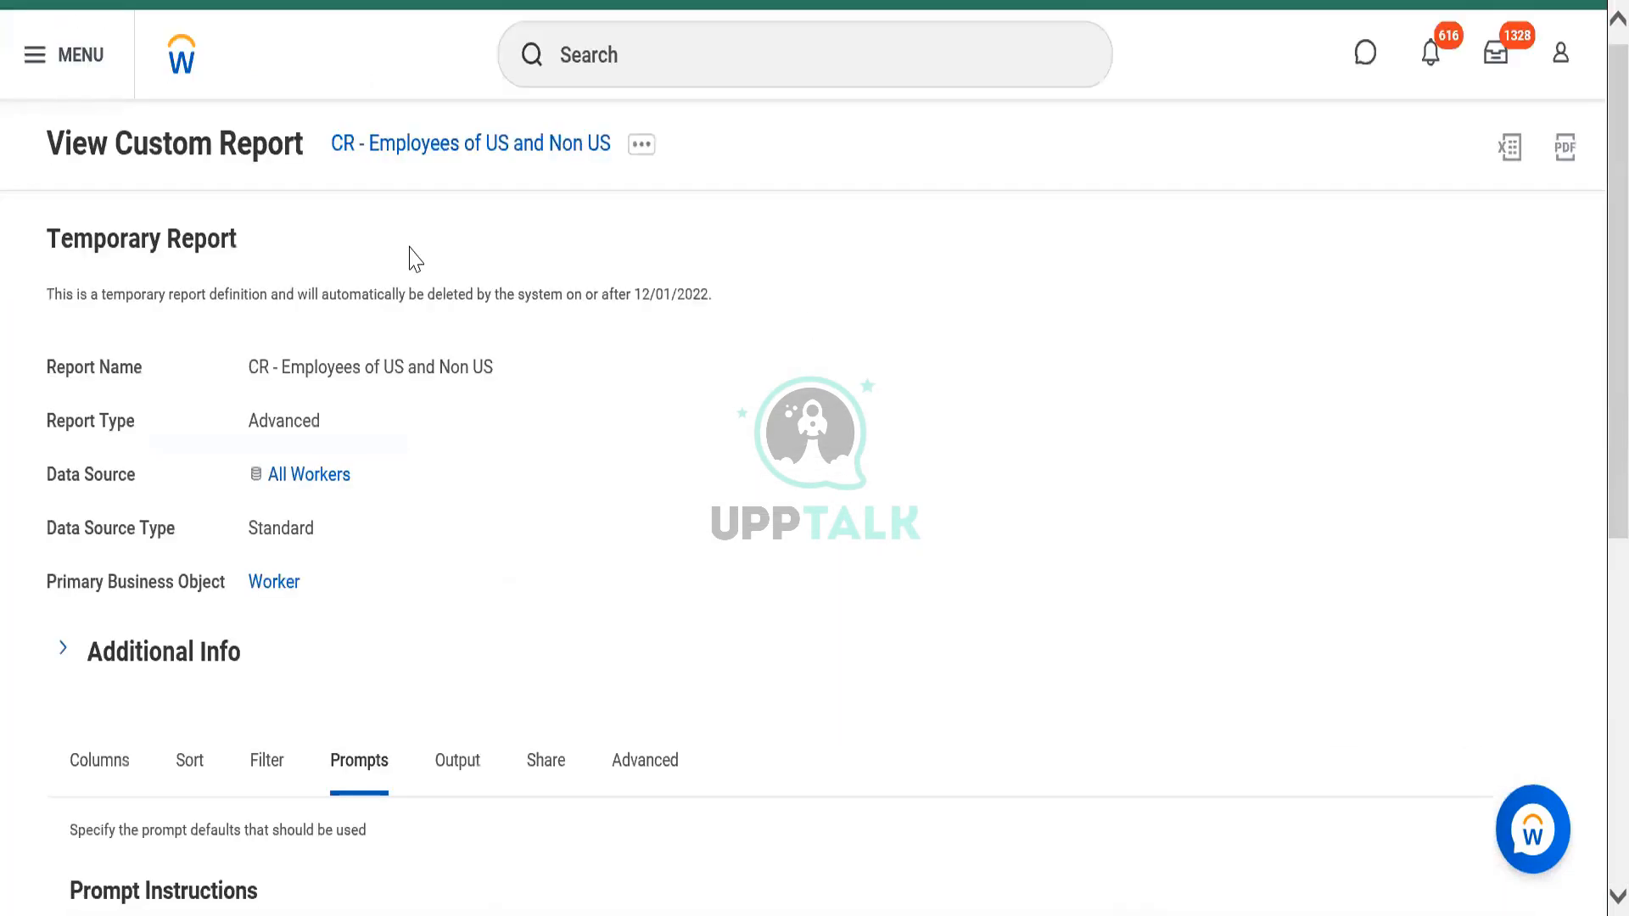
click(267, 758)
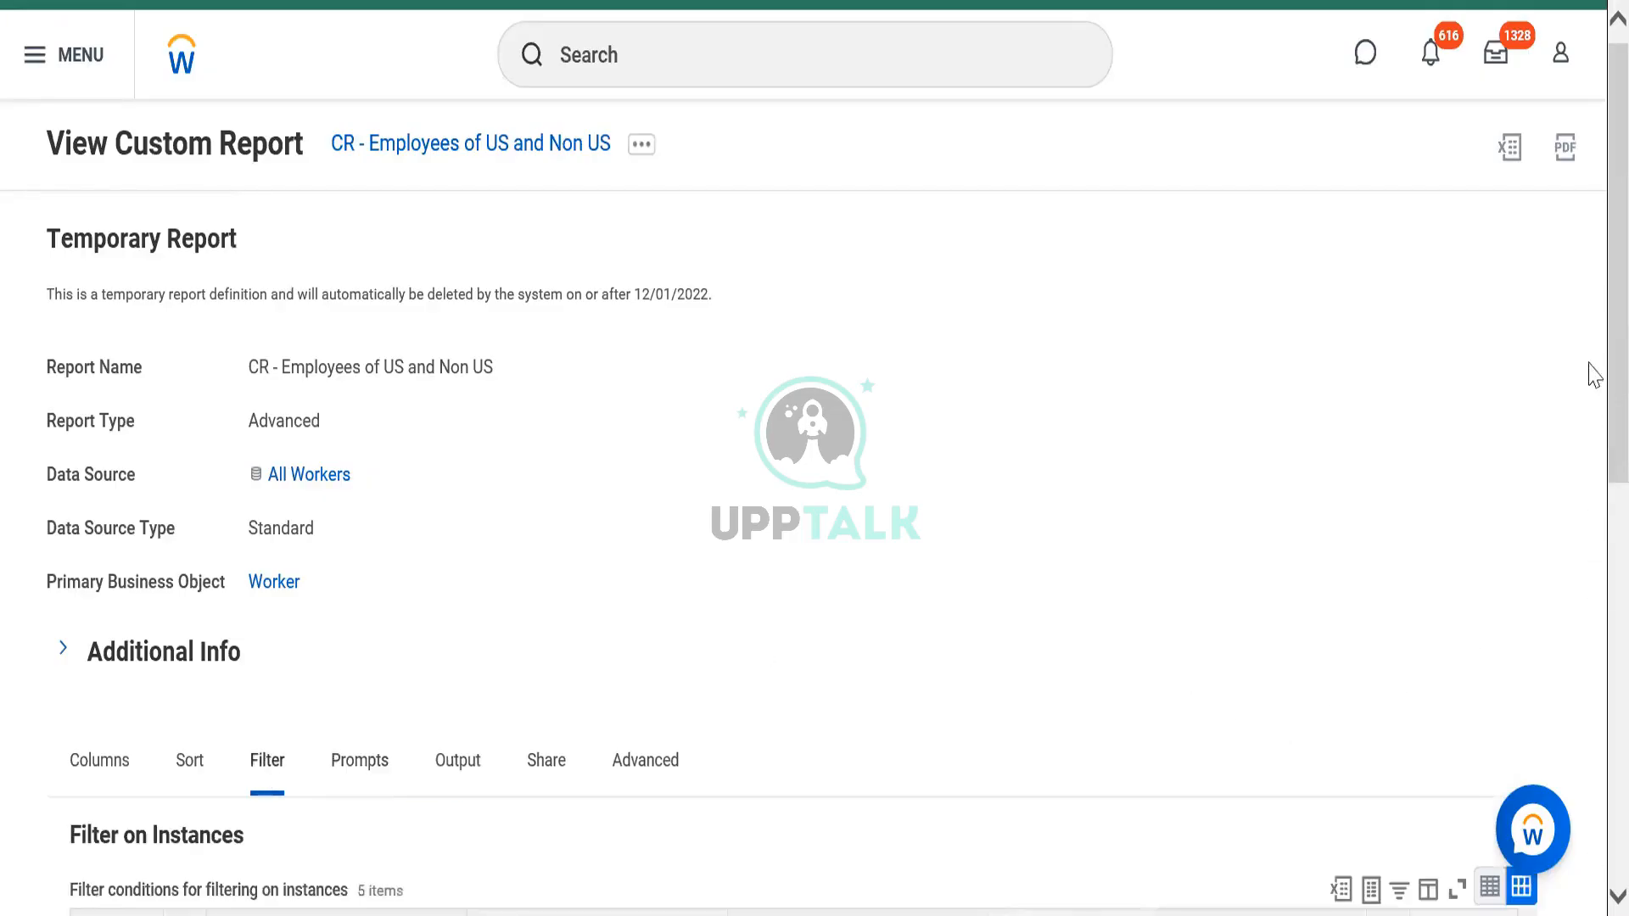
drag(1594, 301, 1547, 540)
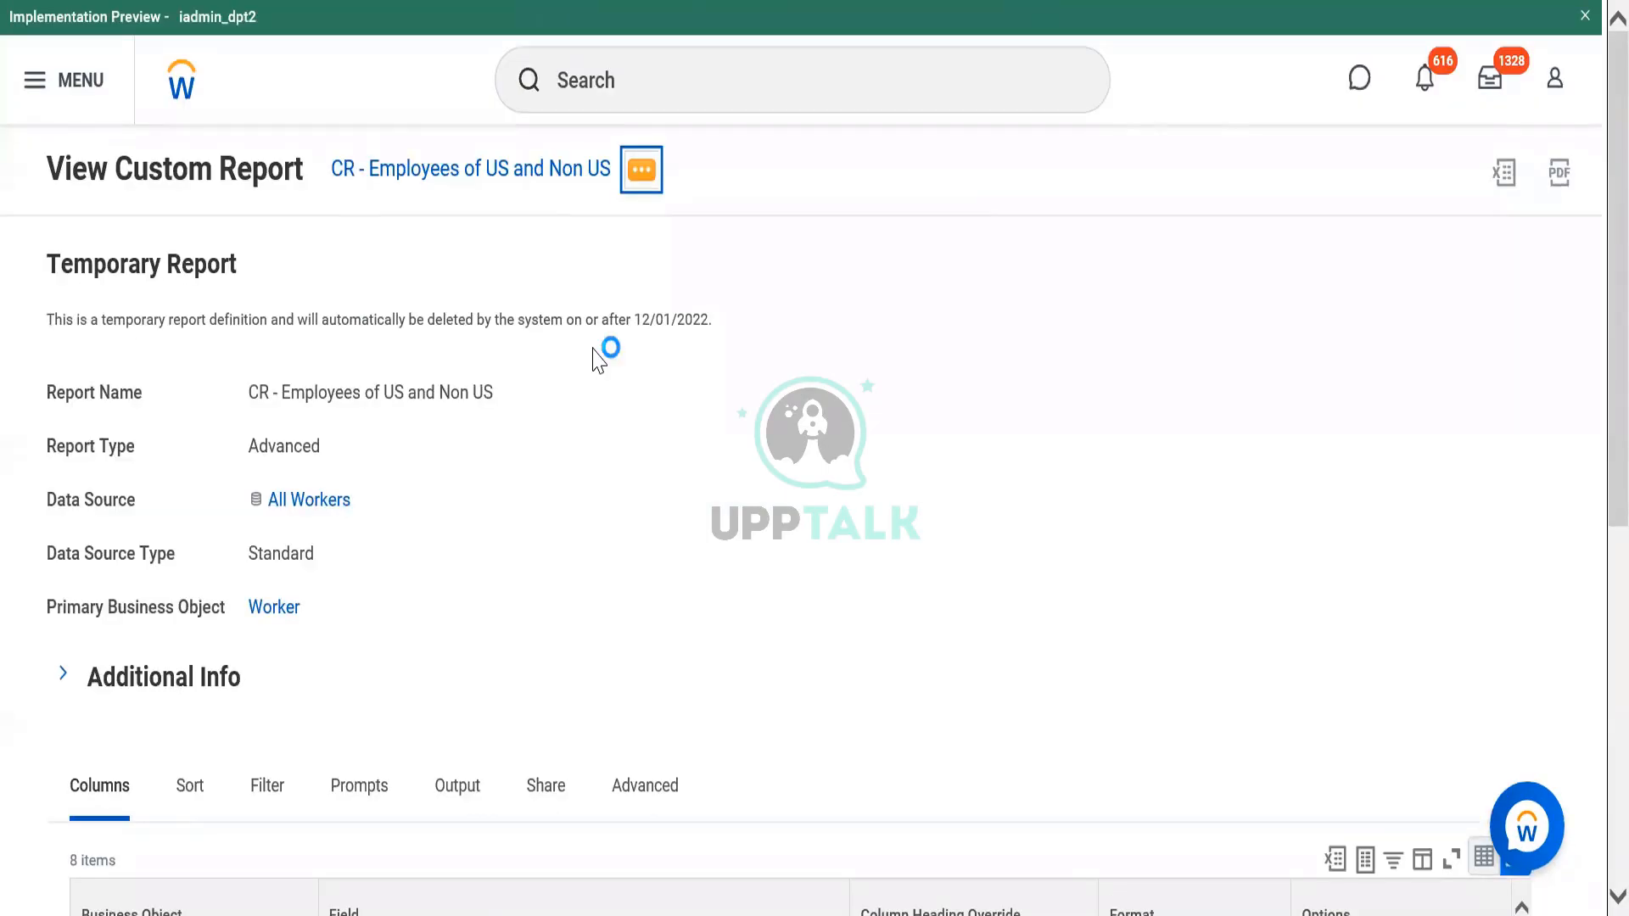
Step: Run the custom report CR - Employees of US and Non US from its definition
mouse_move(785, 297)
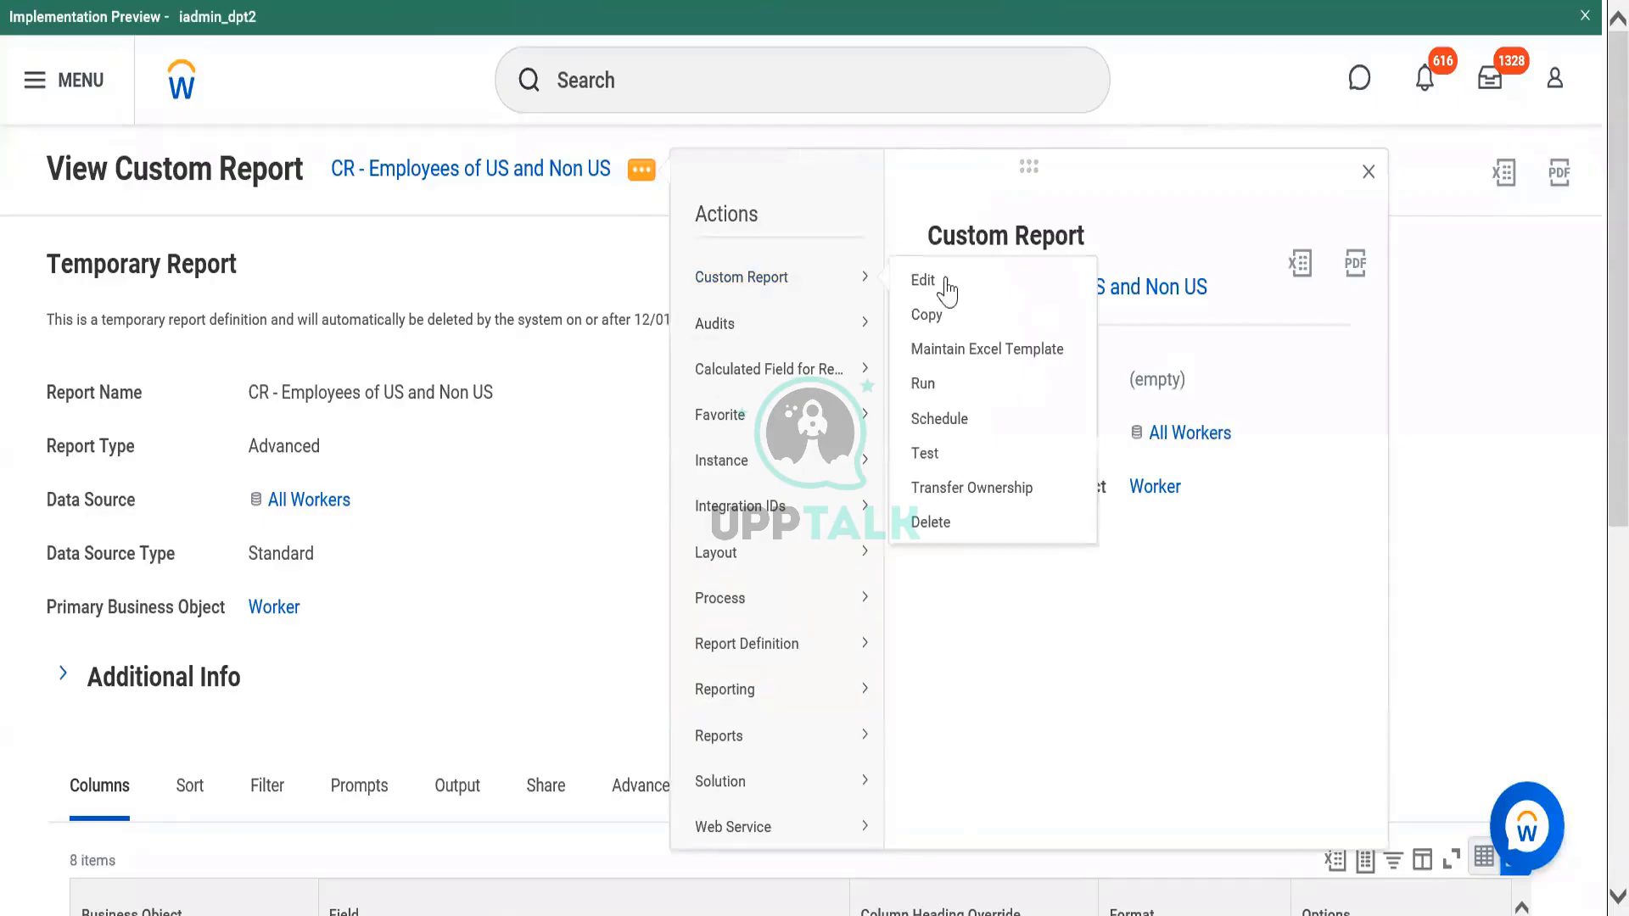
click(934, 383)
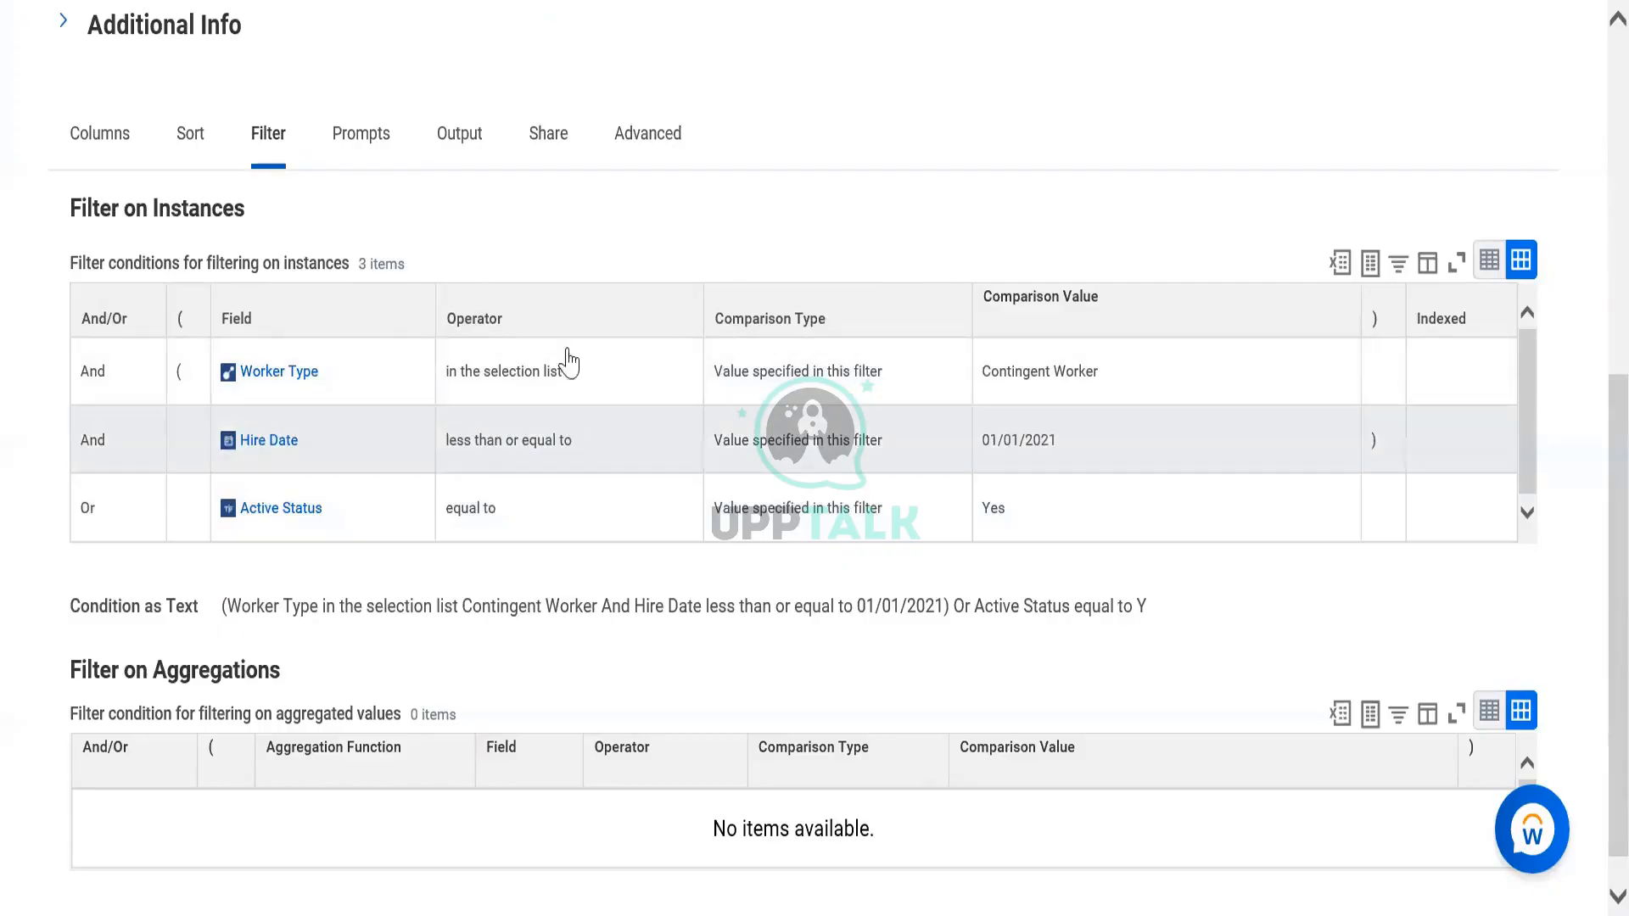
Step: Return to the worker's profile and review the Summary job details, including hire date, service dates and work address
click(608, 5)
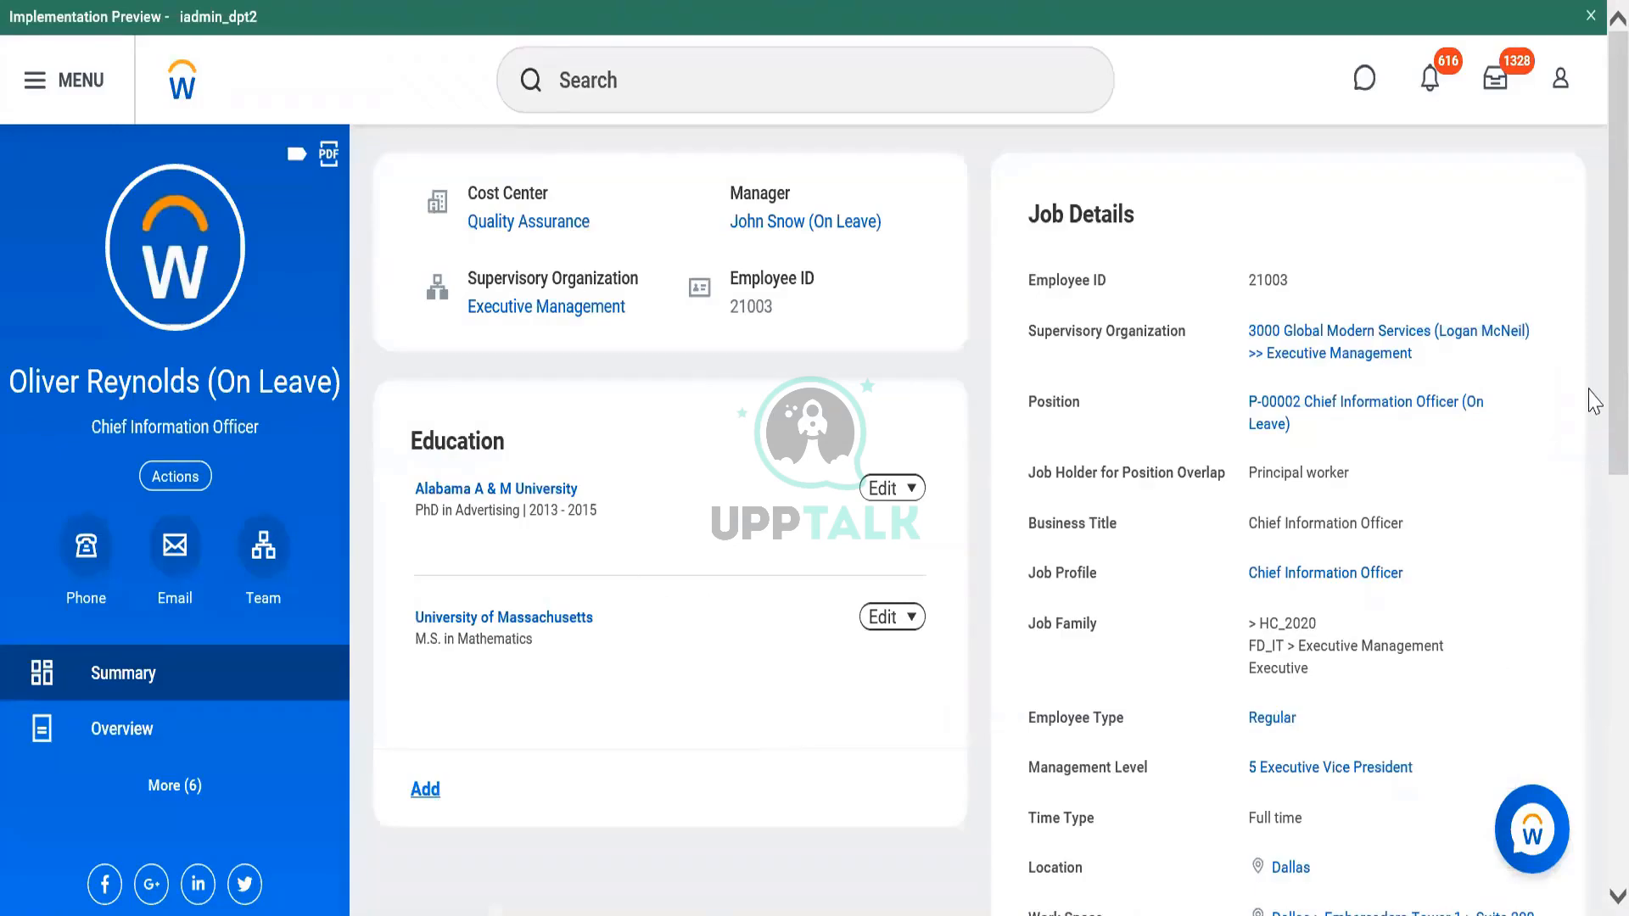
scroll(1596, 337, down, 7)
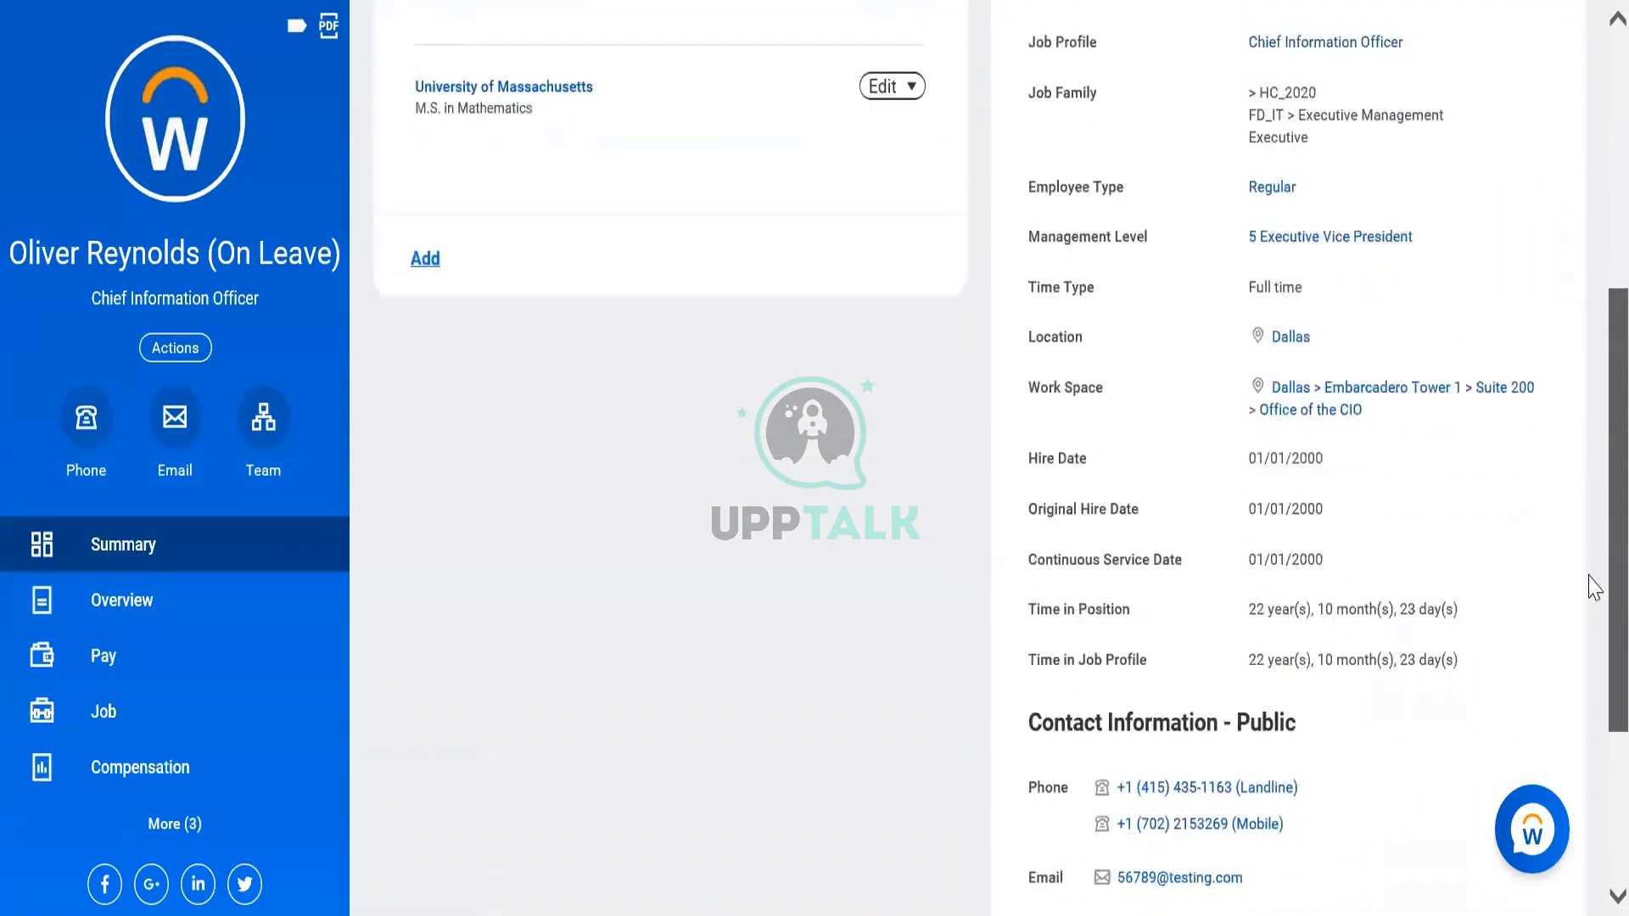
scroll(1595, 645, down, 2)
scroll(1594, 721, down, 2)
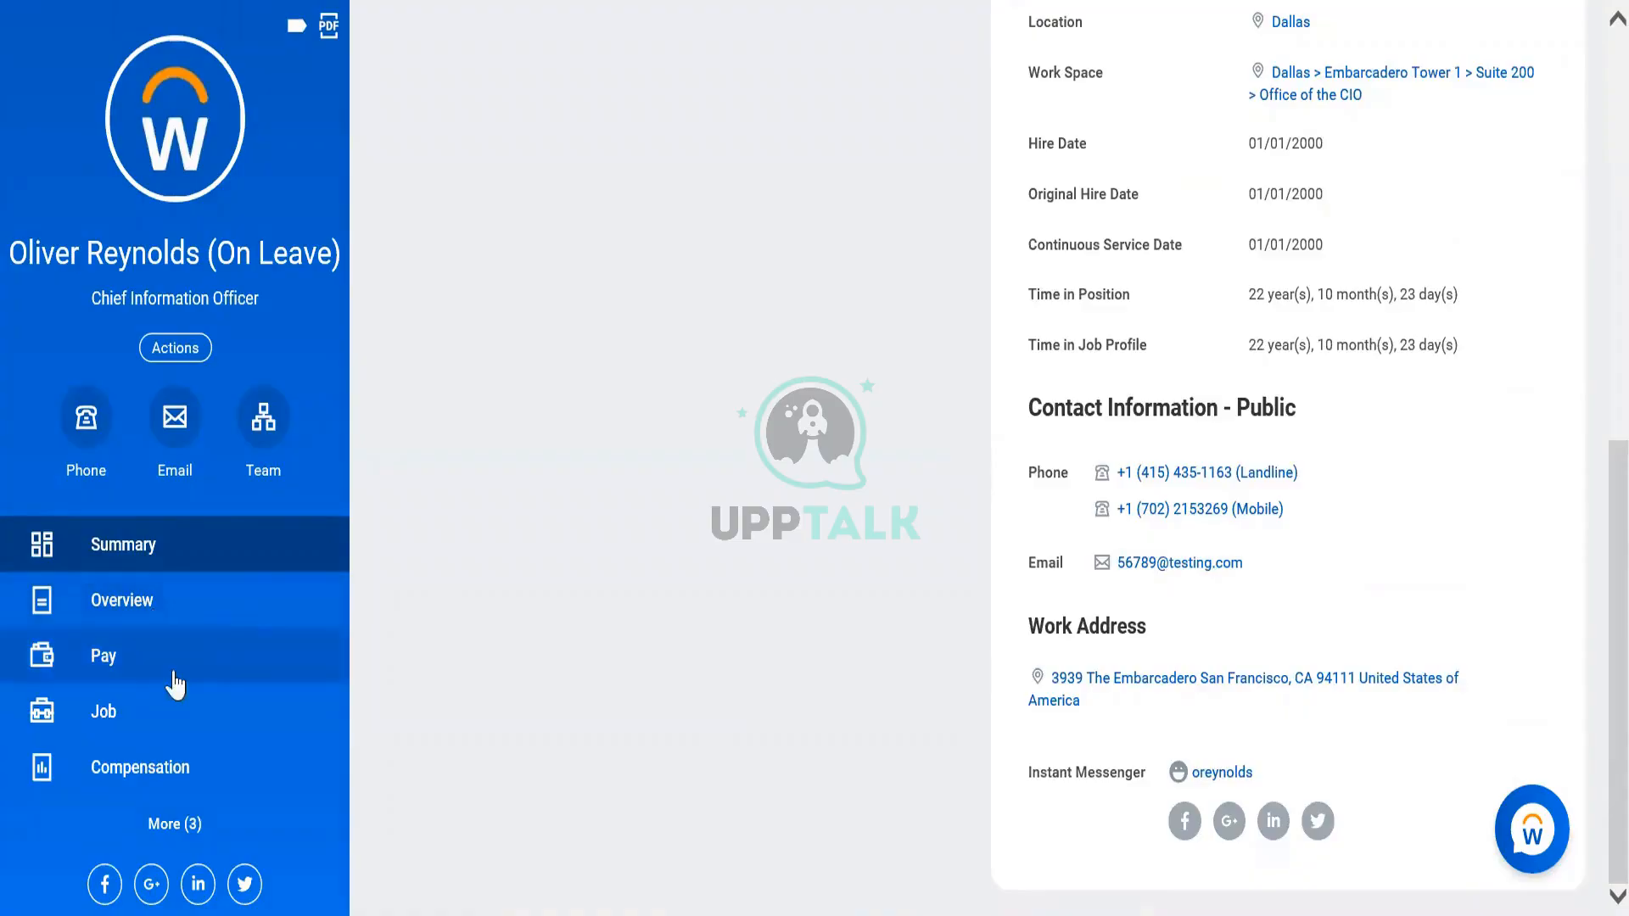
Step: Check the worker's professional profile in the Overview, expand the remaining profile sections and recheck the Summary job details
click(139, 604)
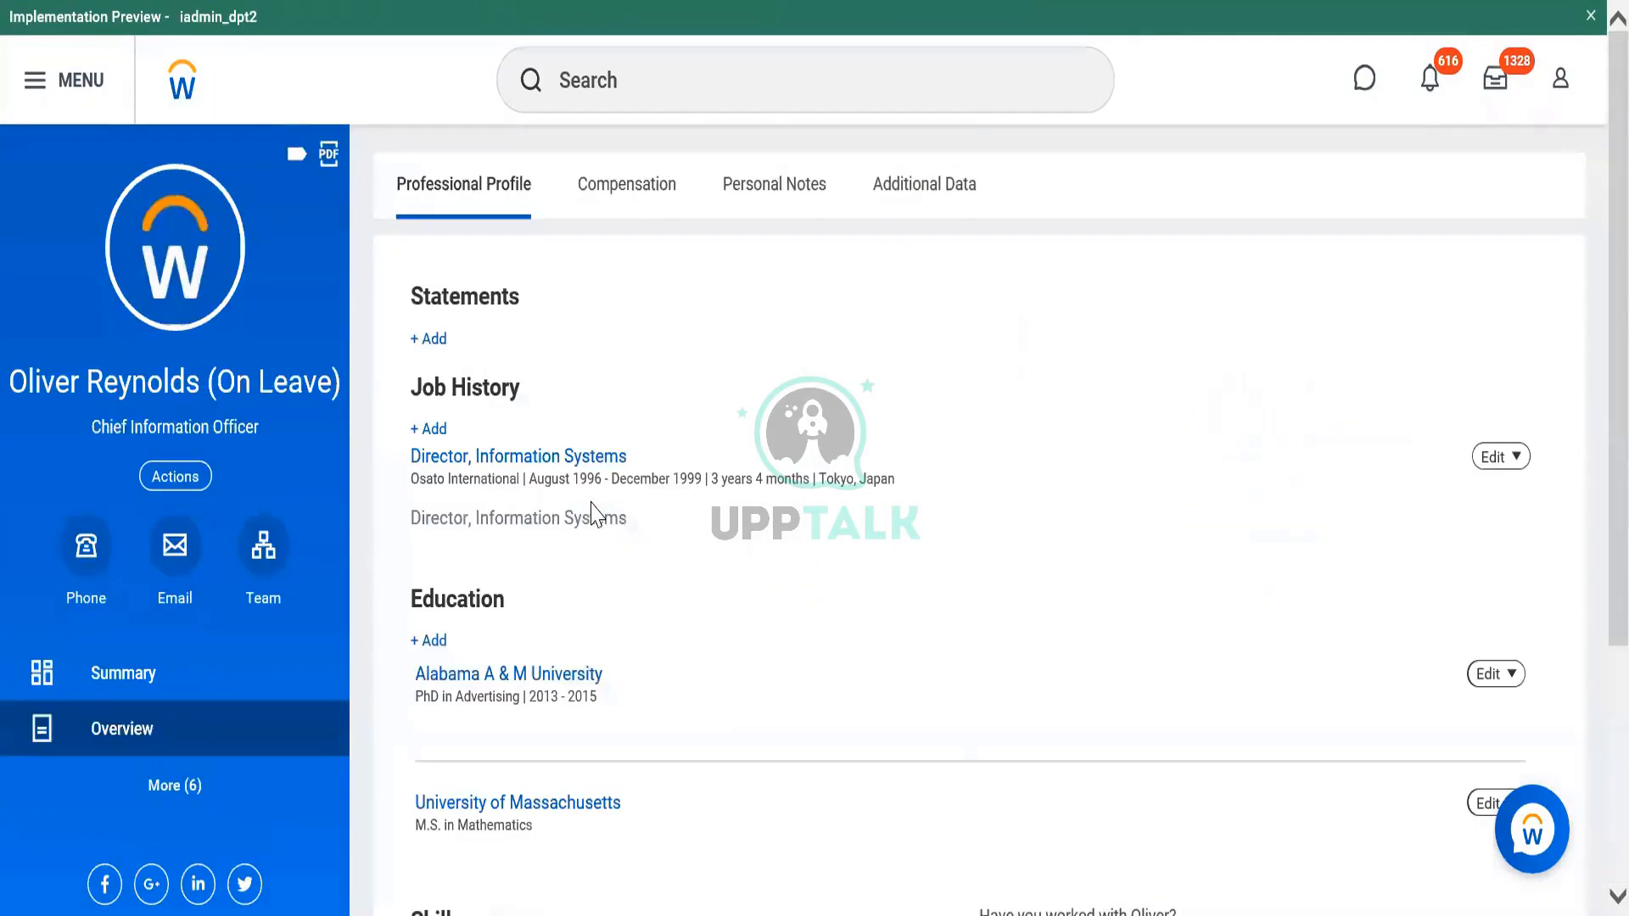
click(180, 802)
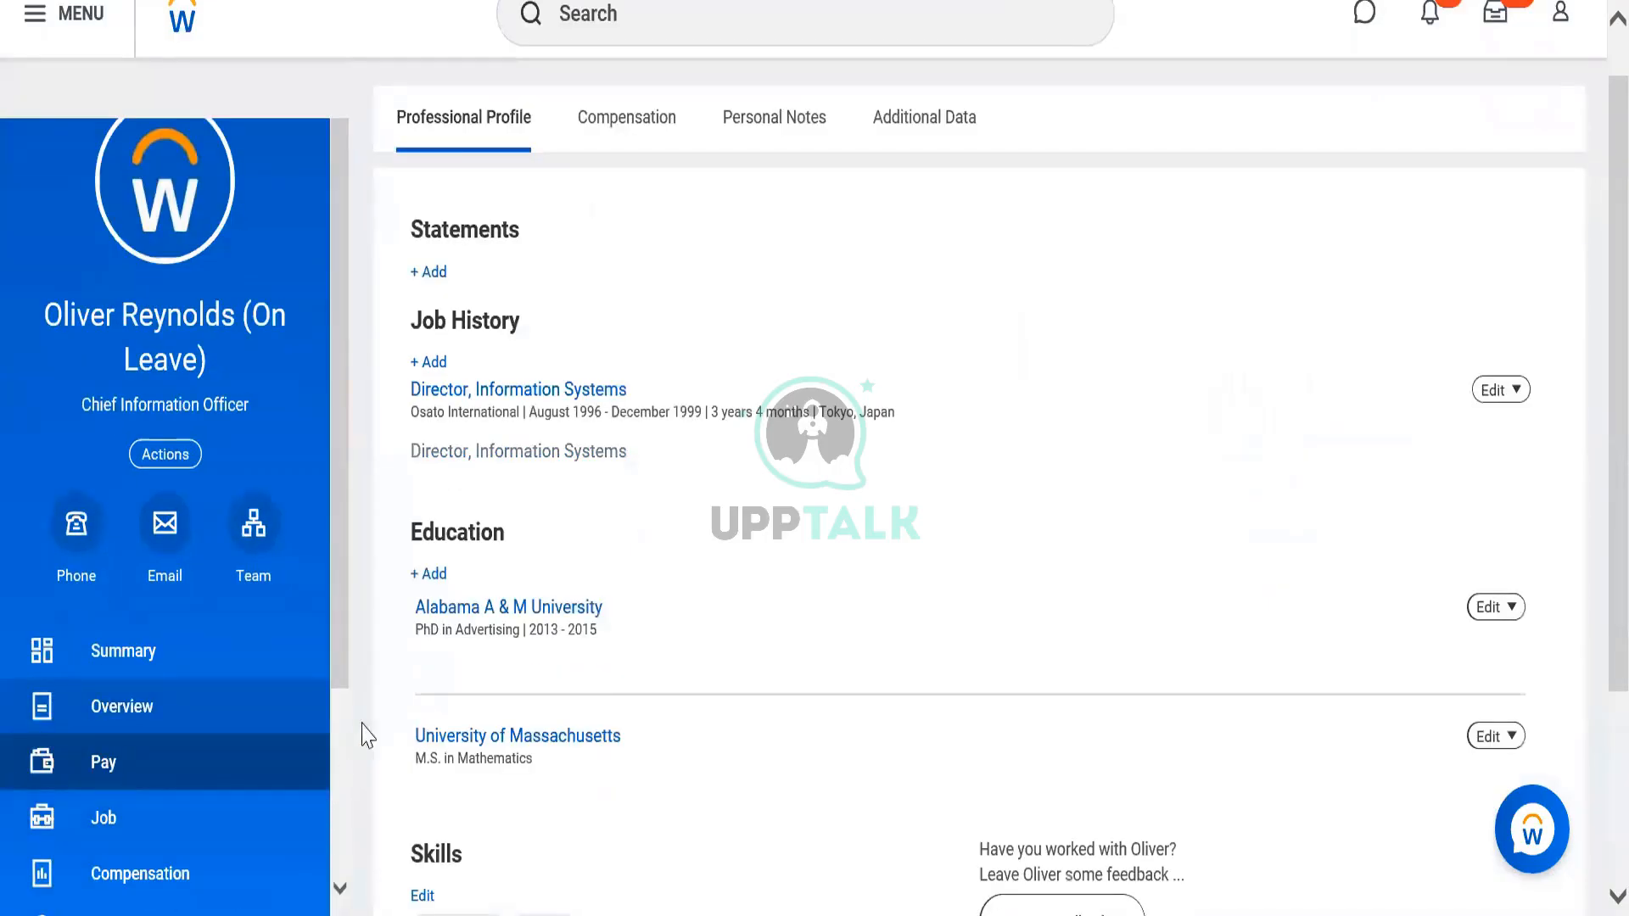
click(208, 649)
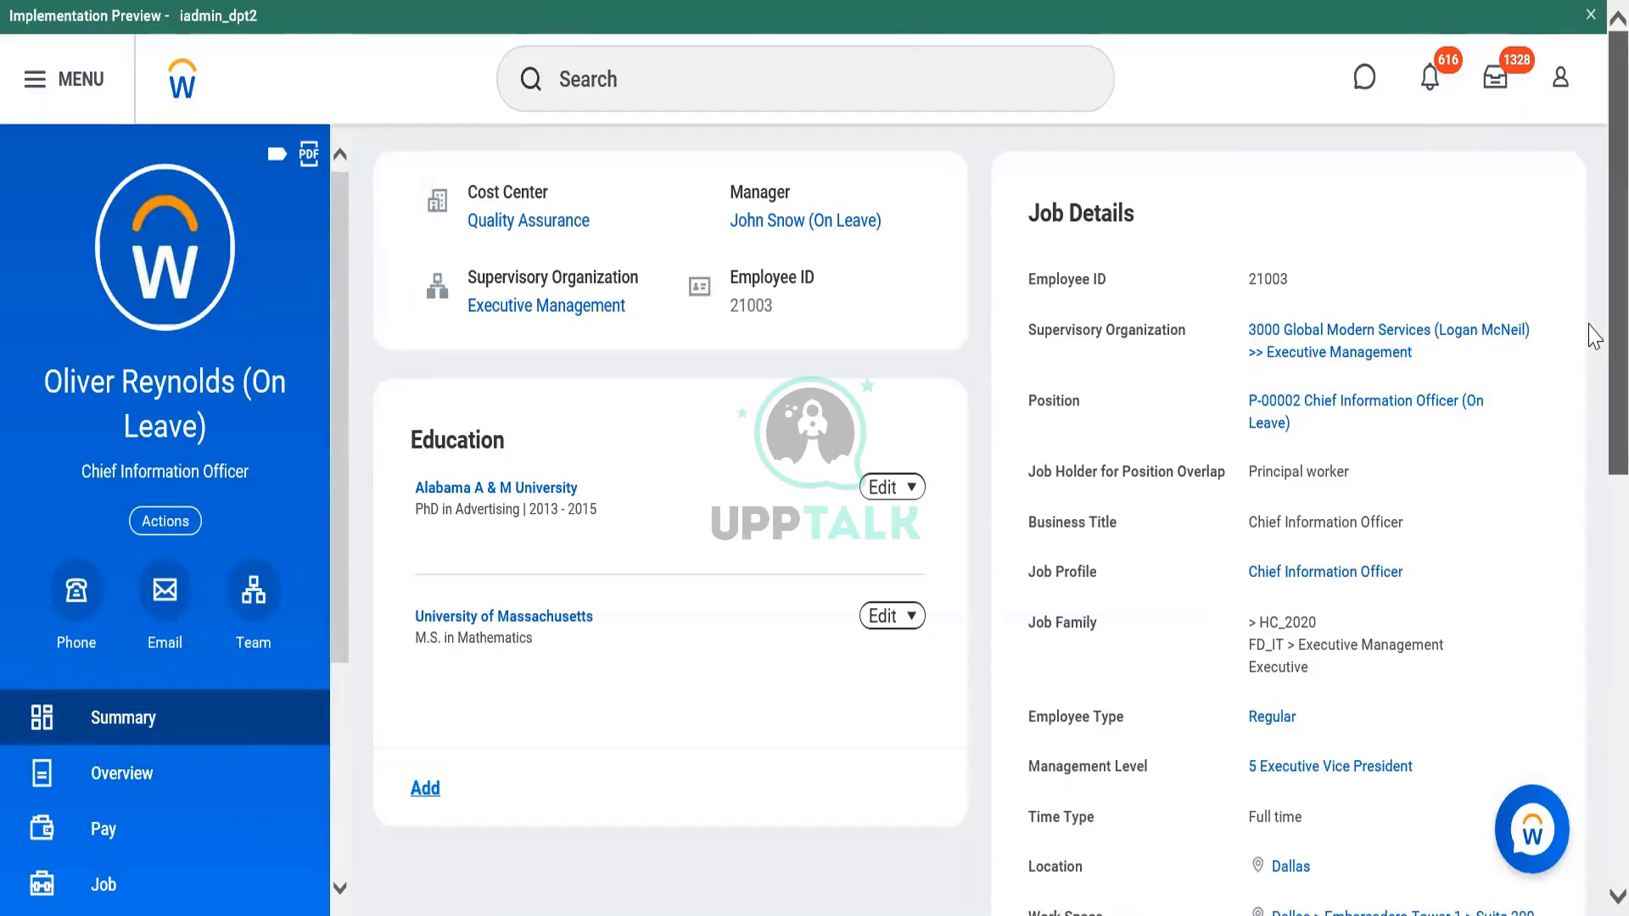
drag(1592, 333, 1569, 772)
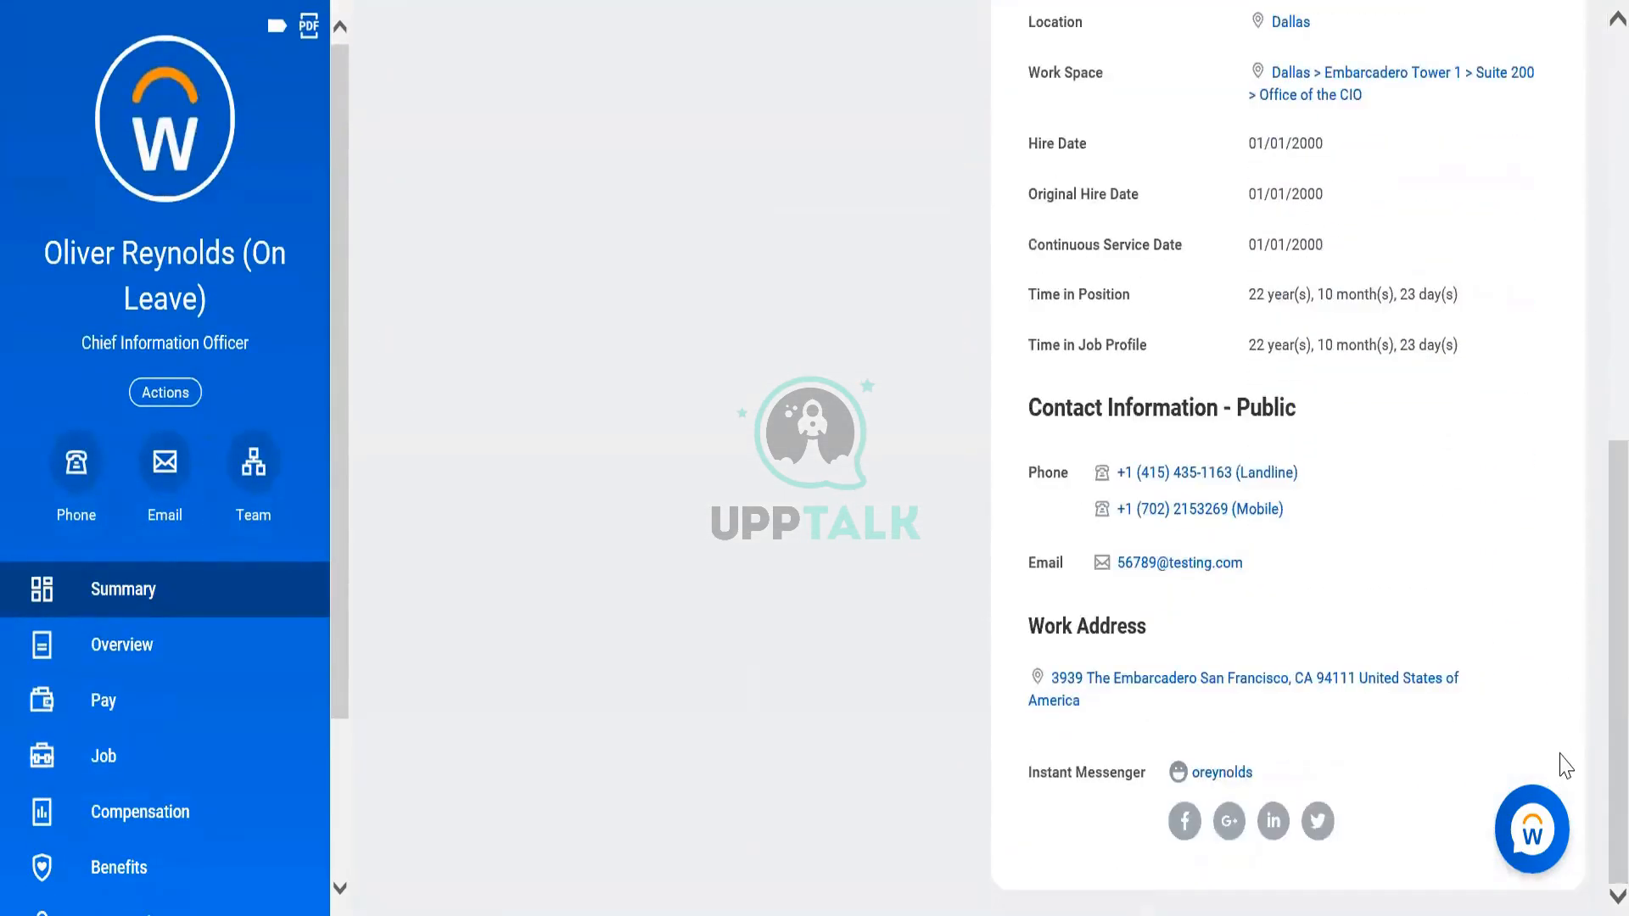
Step: Open the Job Details in the worker's Job section and examine the position, employee type, location and hire date
click(96, 764)
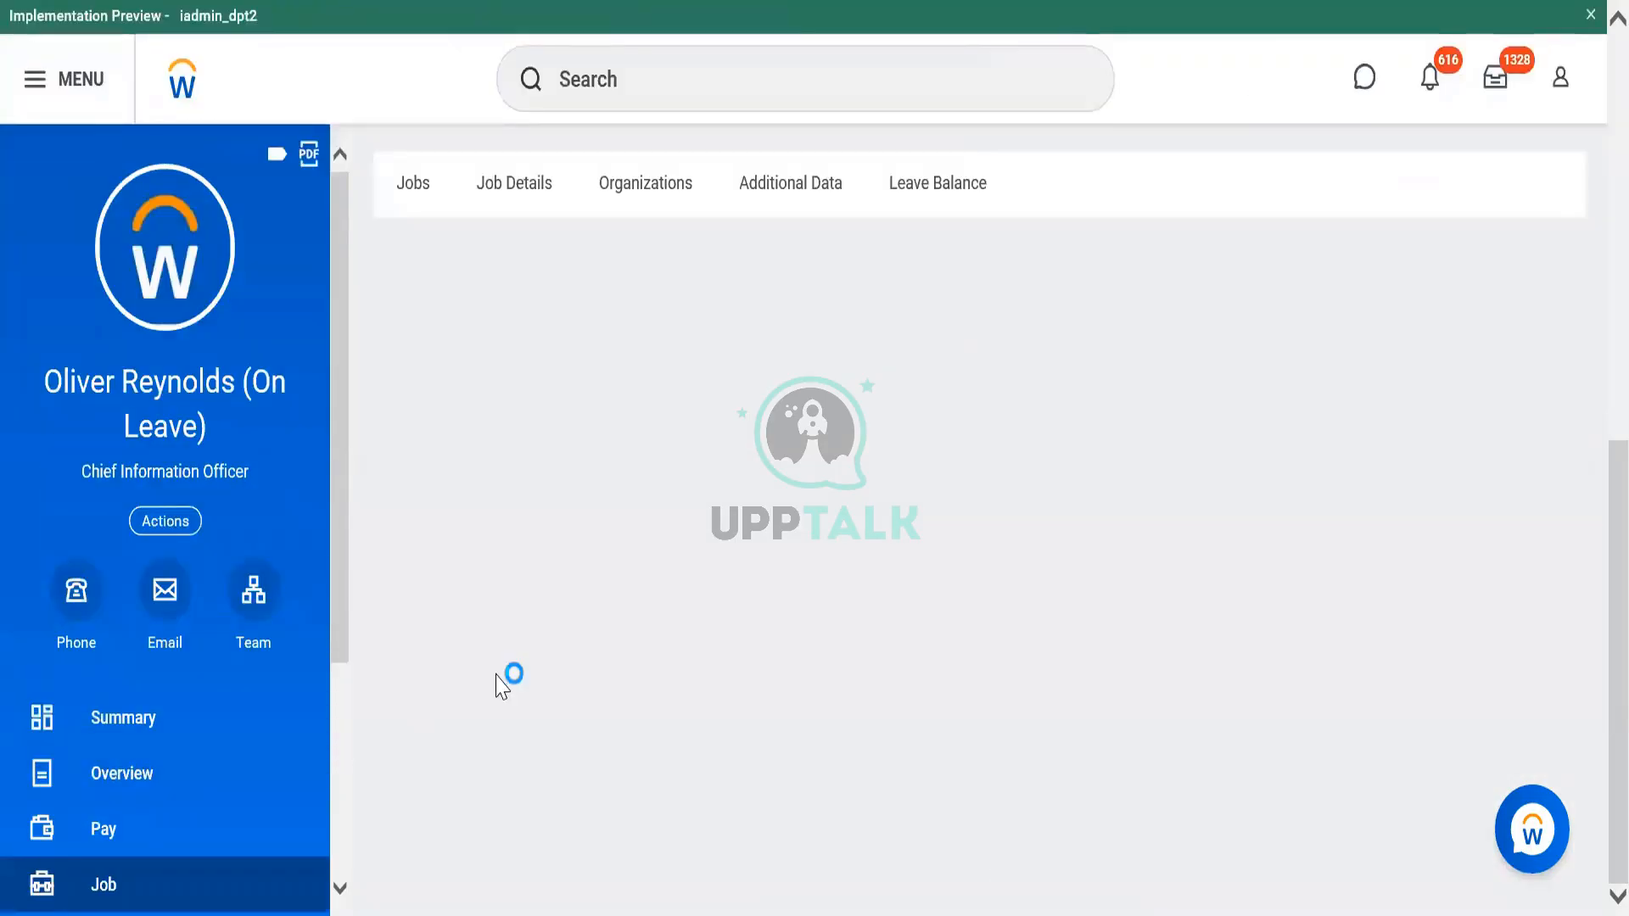
click(520, 205)
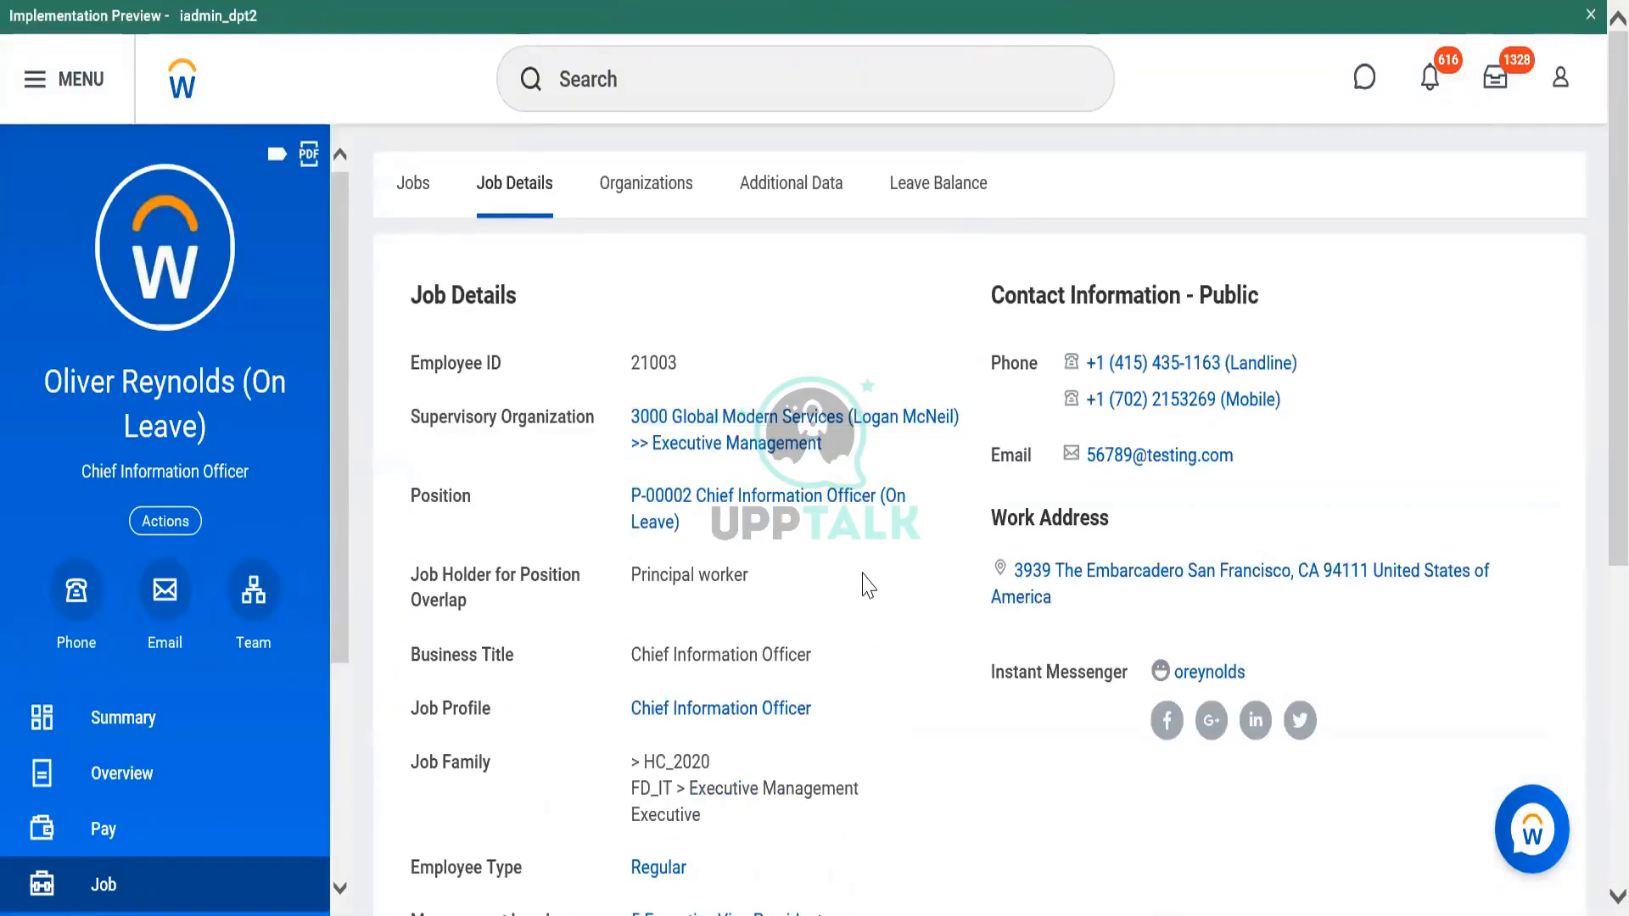
scroll(1593, 254, down, 6)
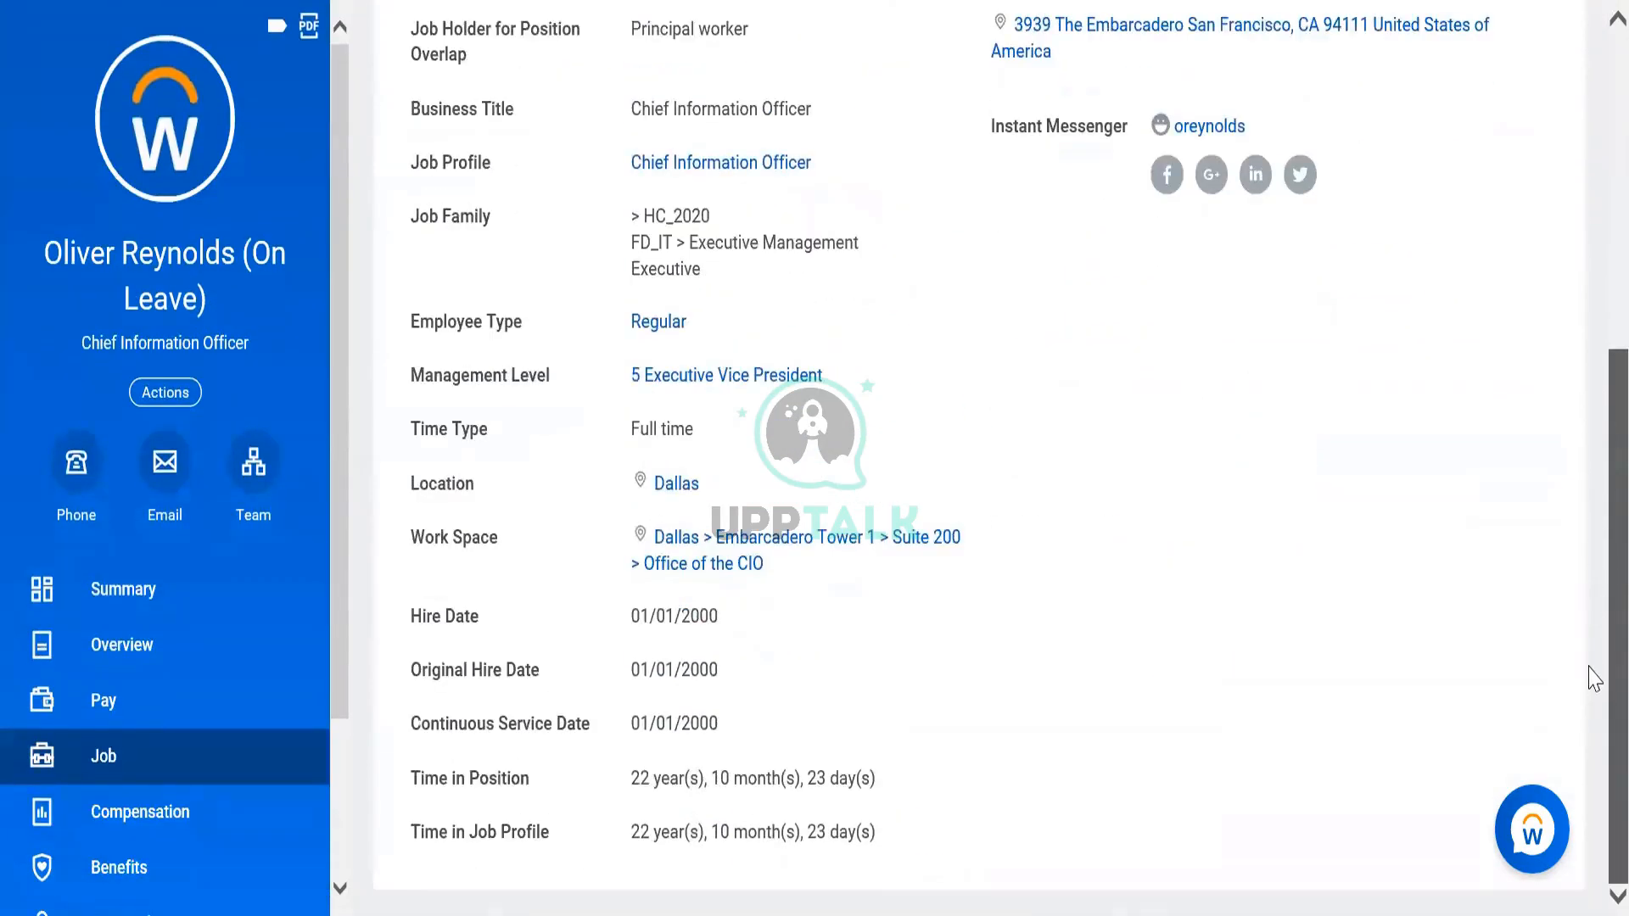
scroll(1590, 531, up, 3)
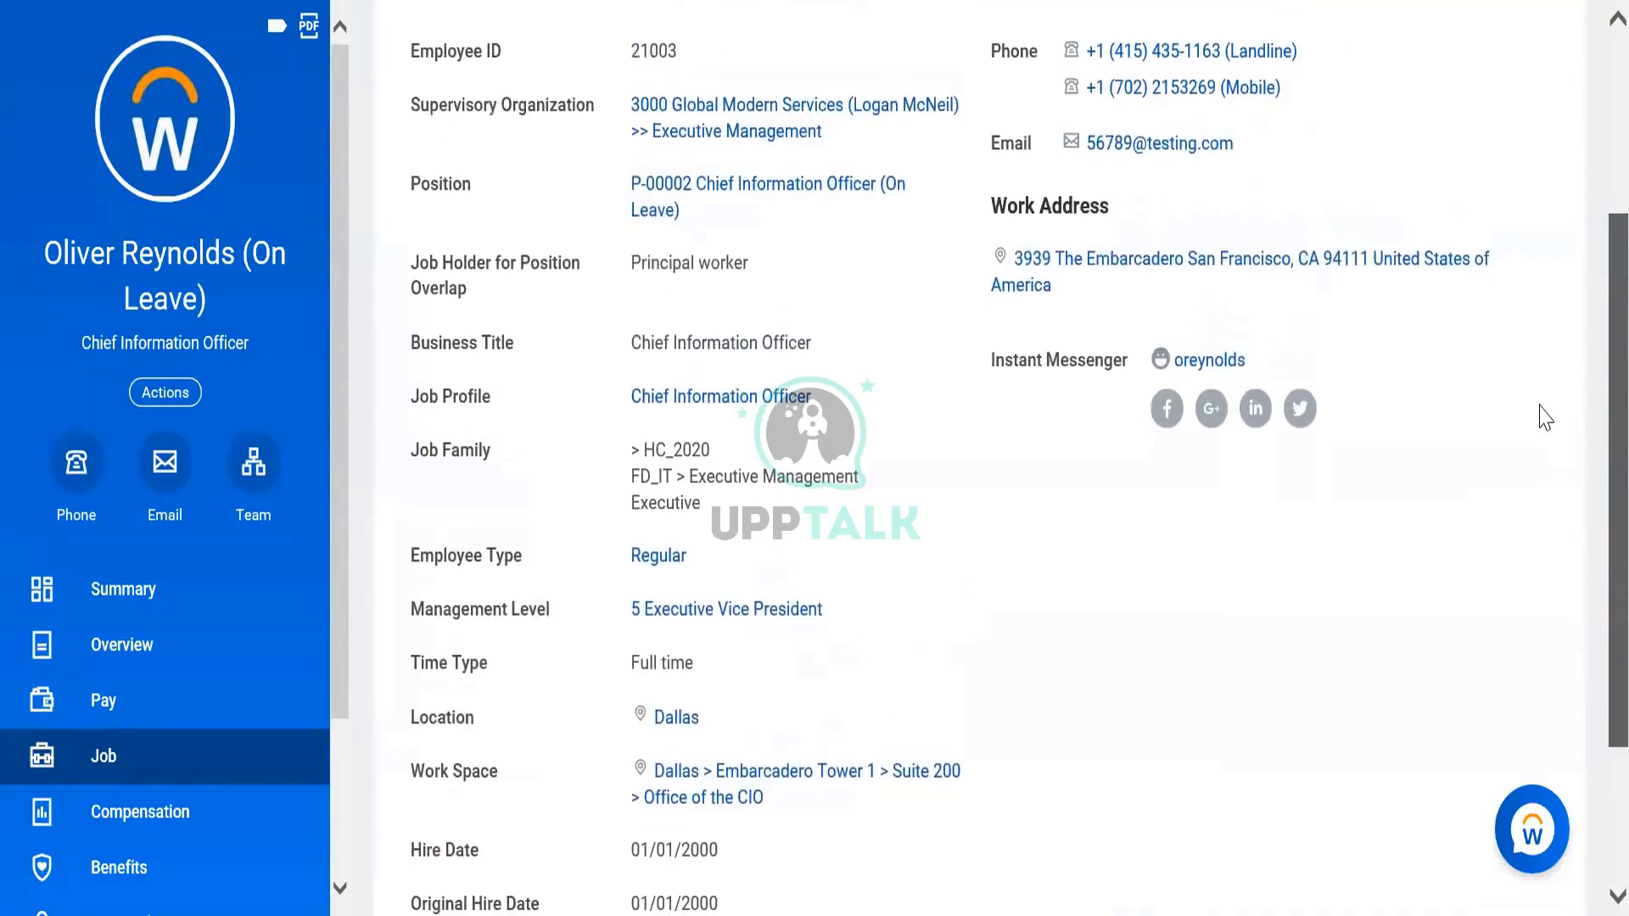
scroll(1519, 321, up, 2)
scroll(1519, 318, down, 5)
scroll(1375, 378, up, 6)
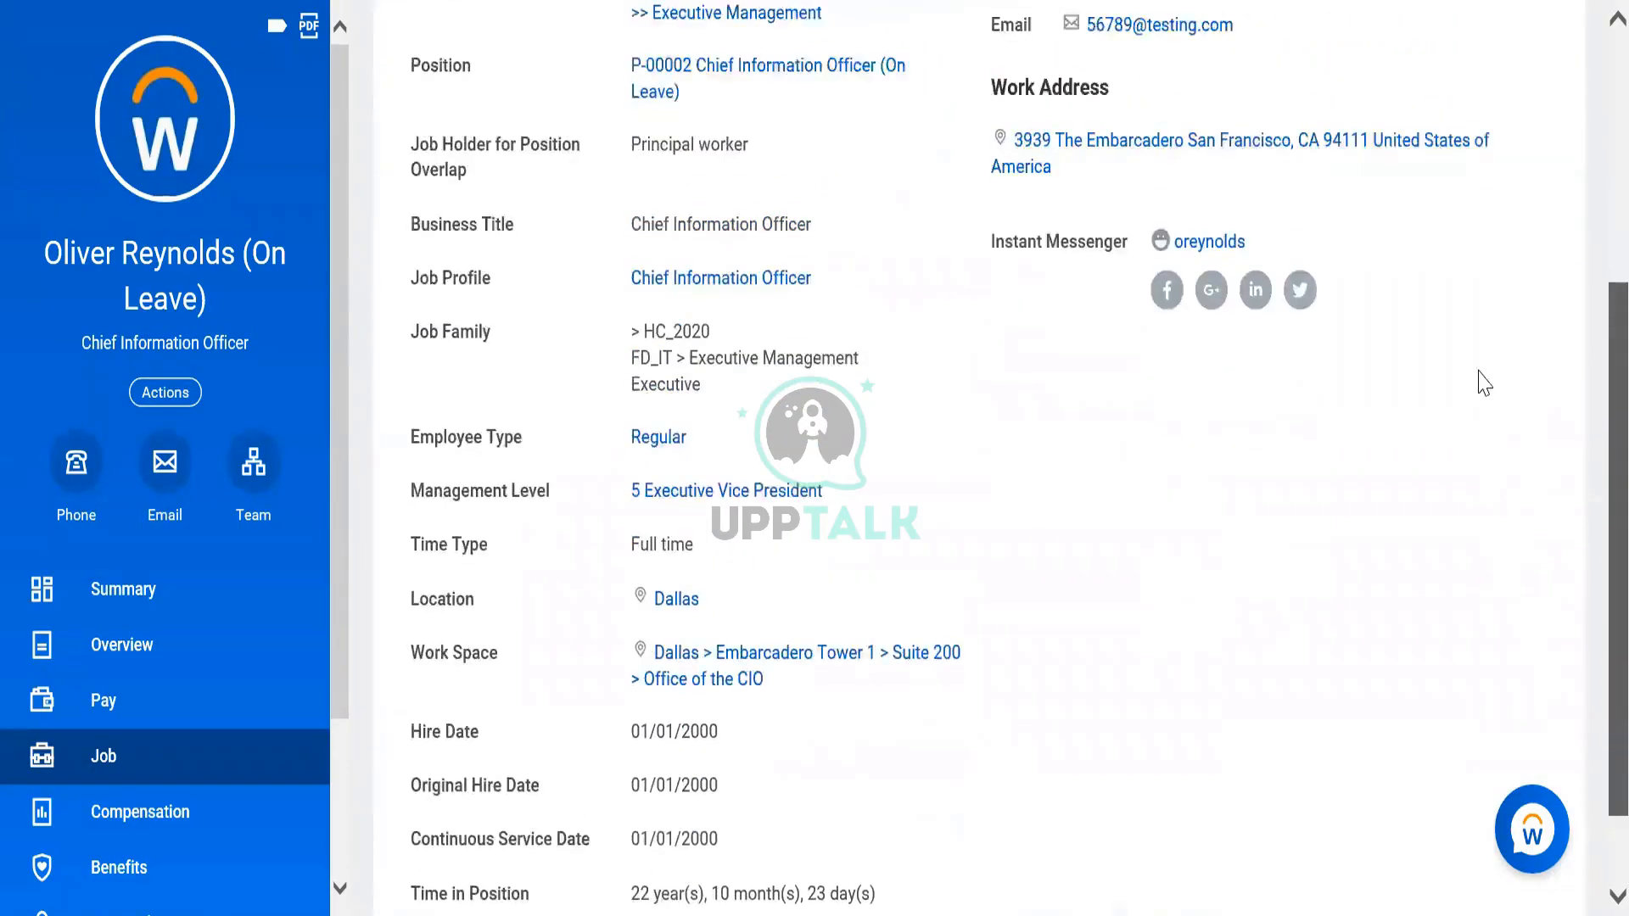
scroll(1466, 345, down, 2)
scroll(1472, 373, down, 3)
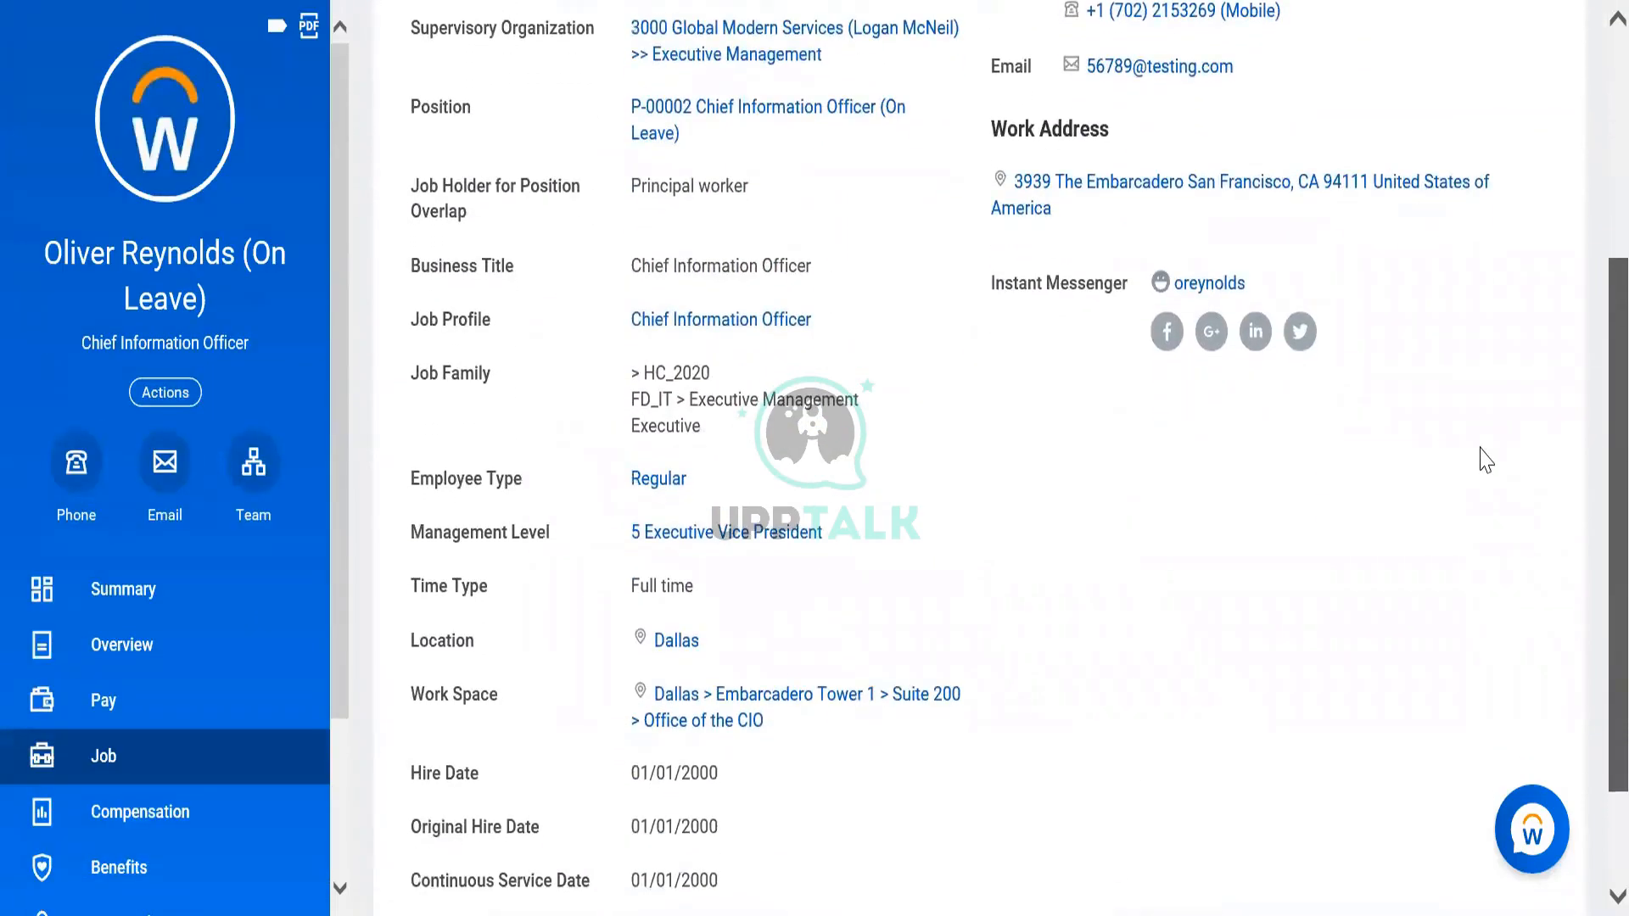
scroll(1472, 408, up, 4)
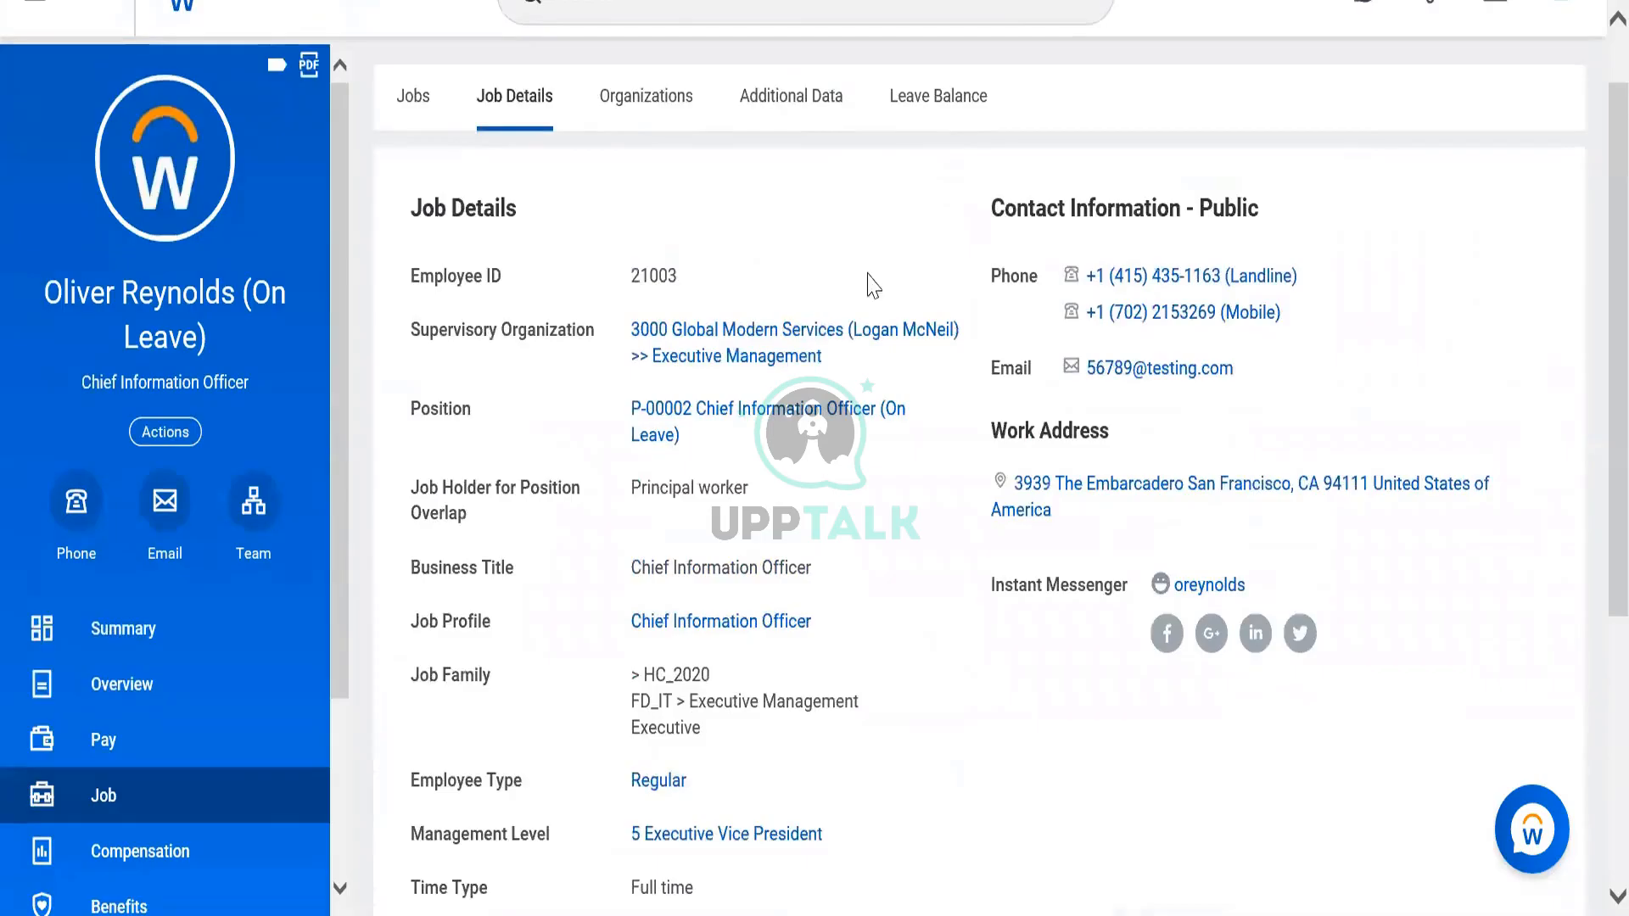
Step: Look at the worker's Organizations and Additional Data, and browse the worker's related actions, including the Worker History options
click(638, 106)
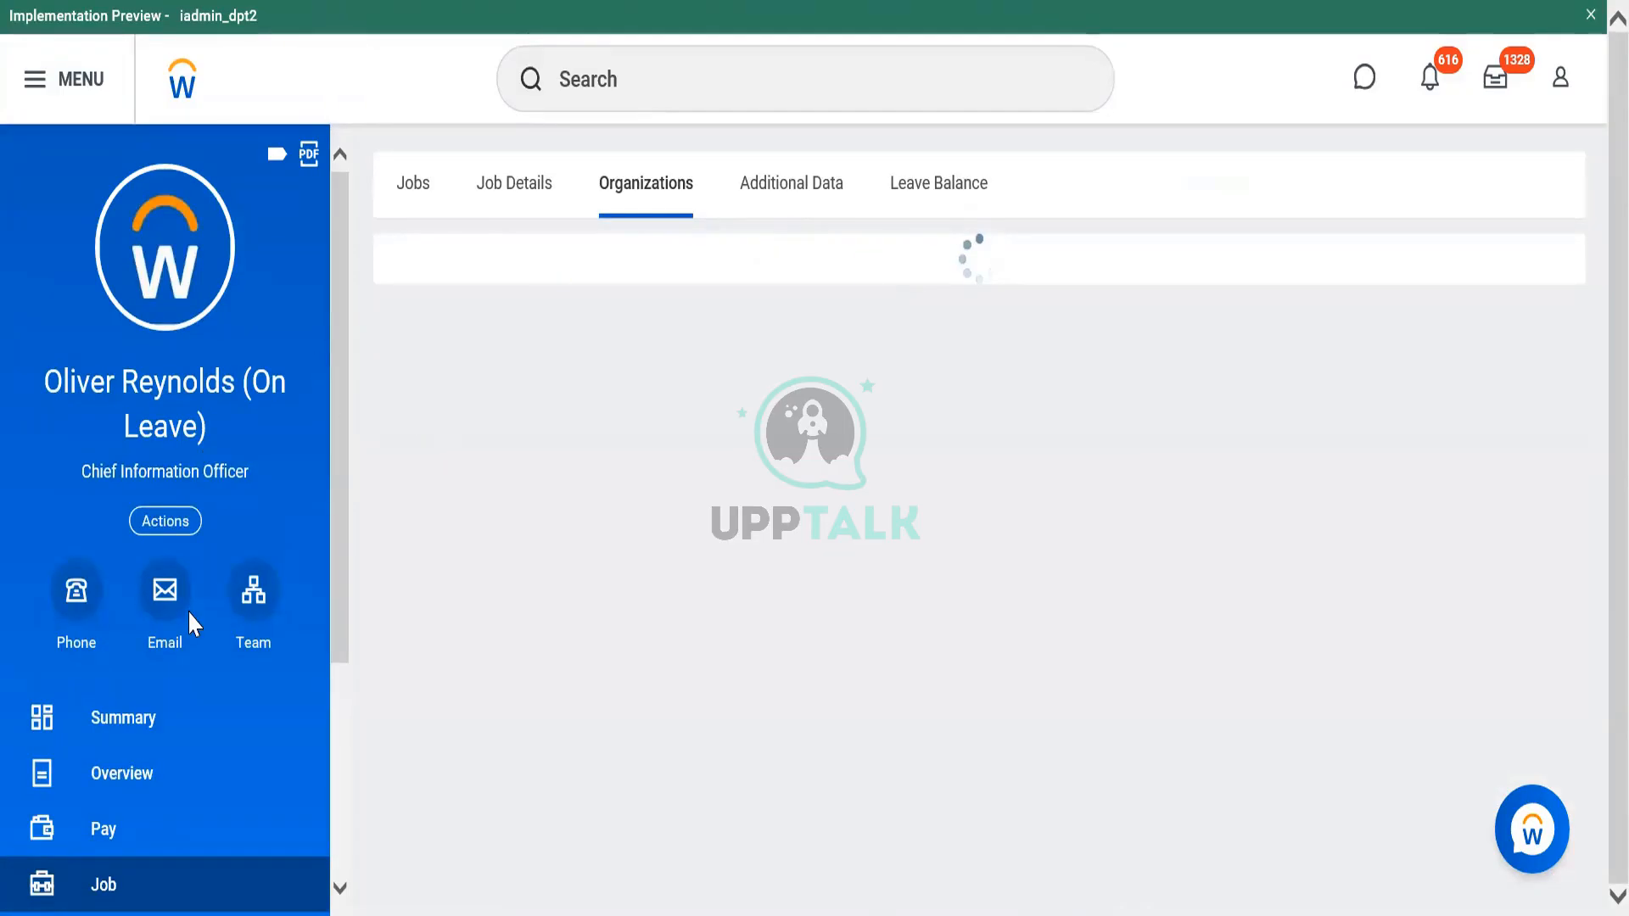
click(782, 185)
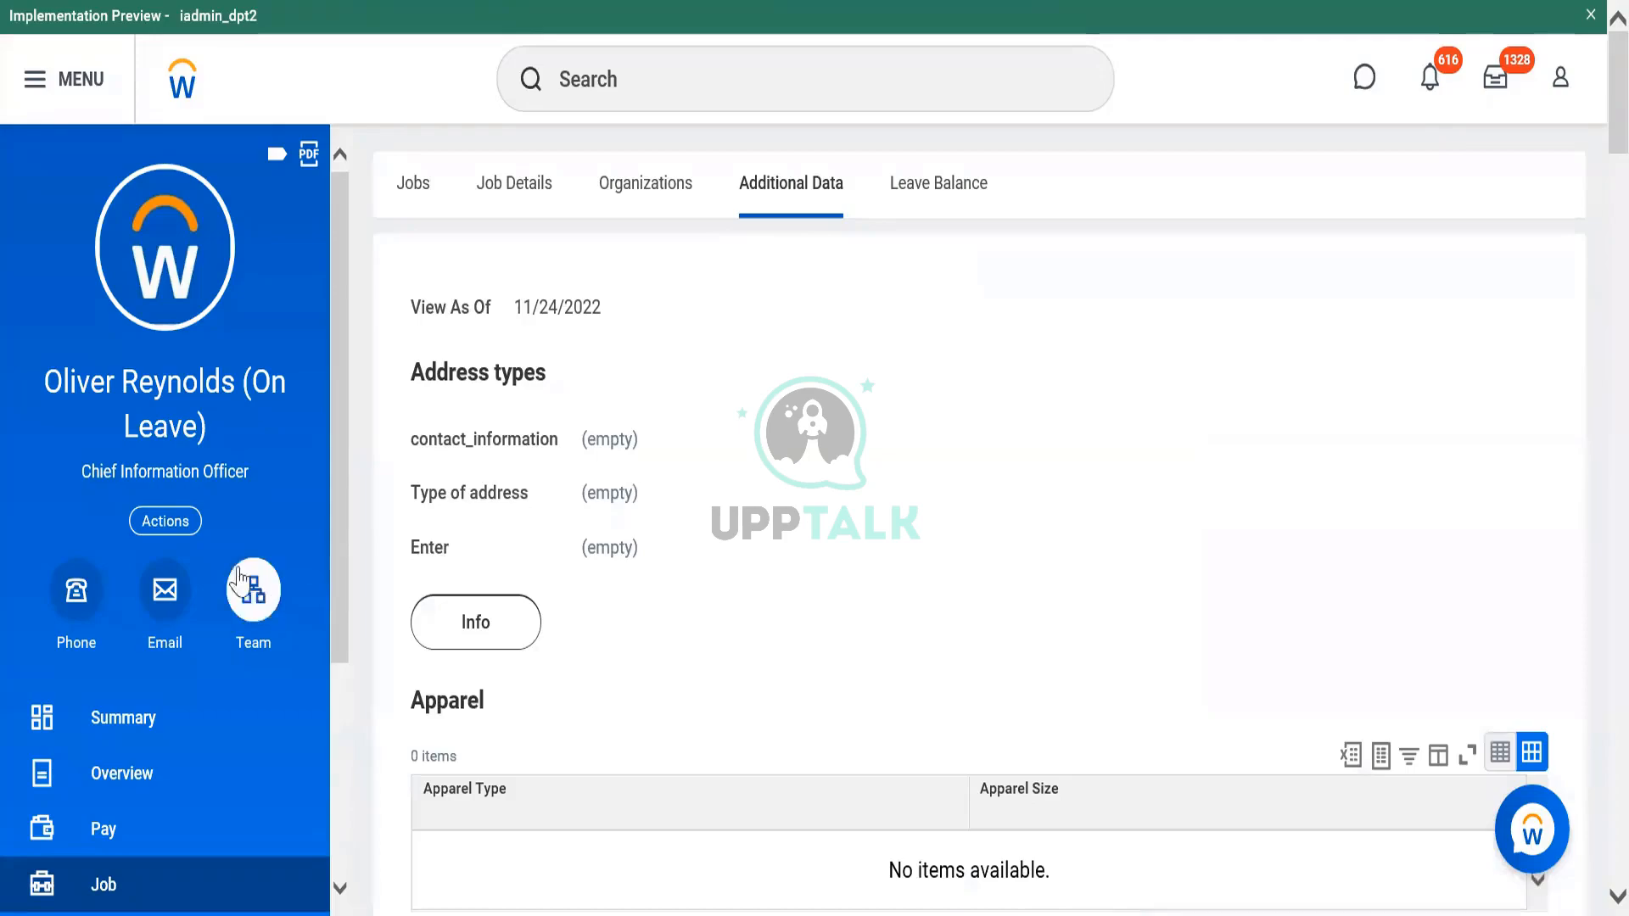
click(175, 529)
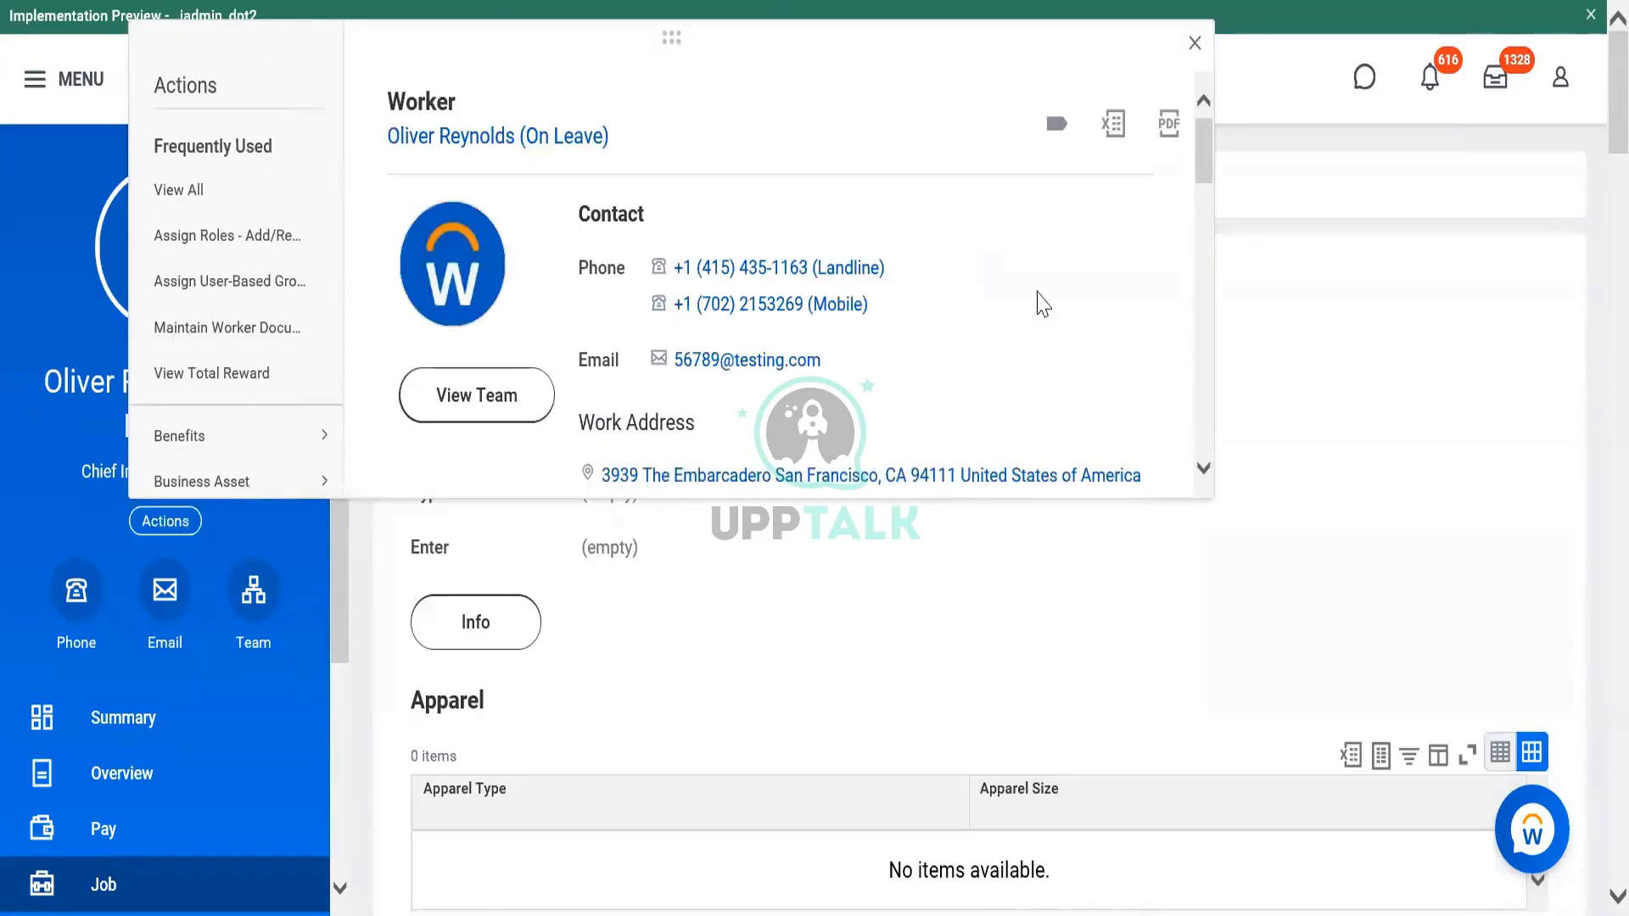
drag(1207, 165, 1229, 374)
mouse_move(244, 238)
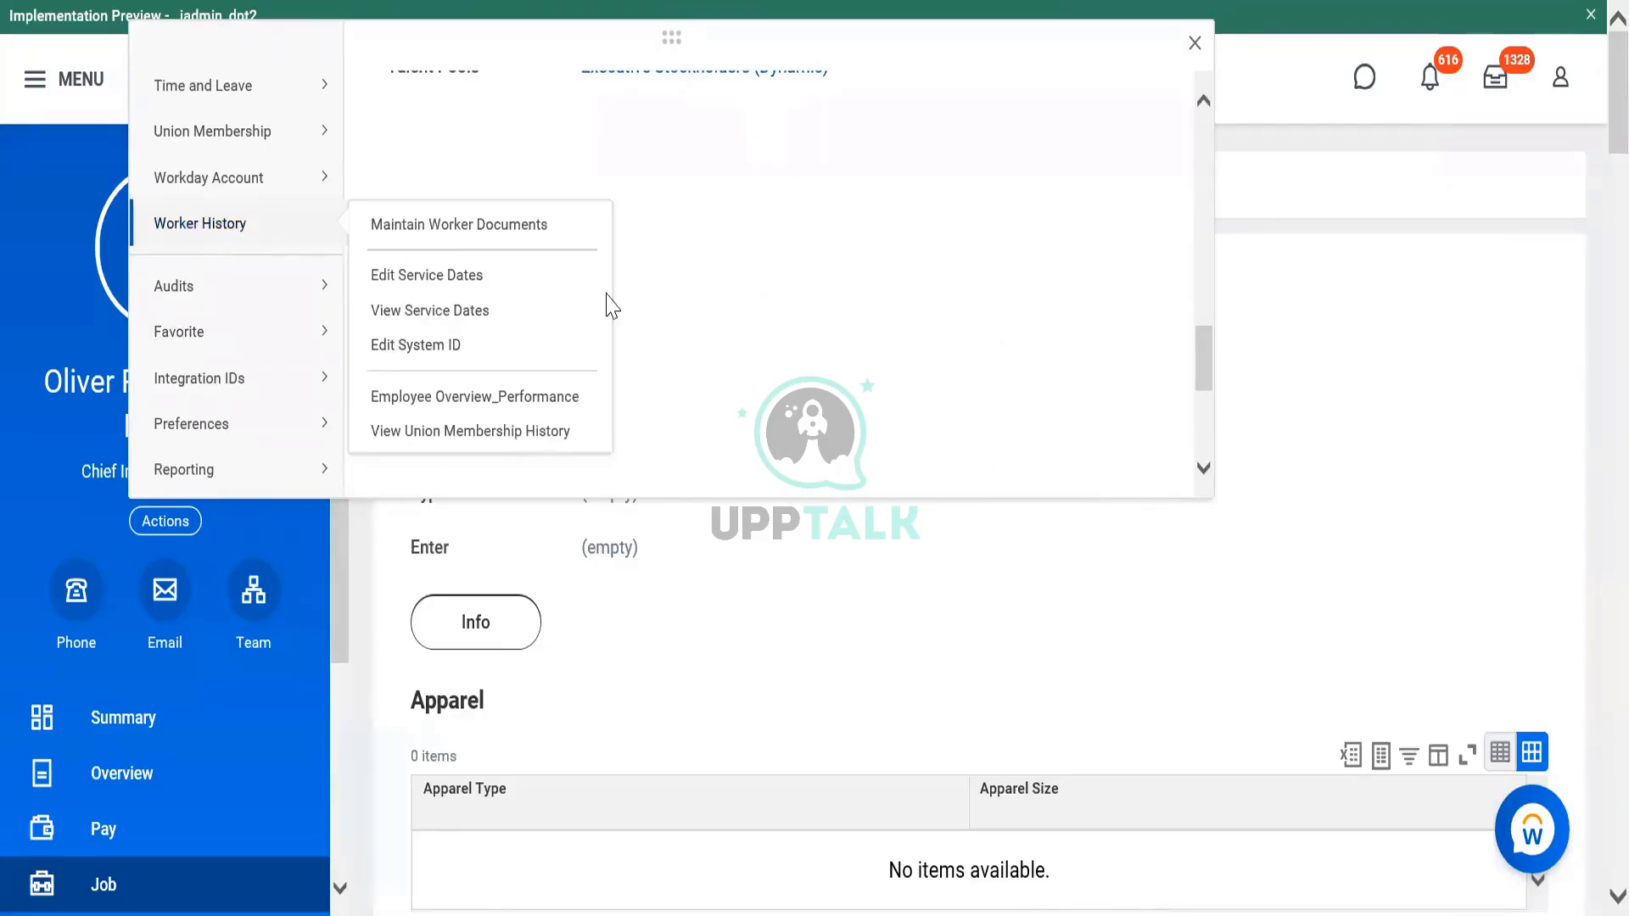
click(1369, 383)
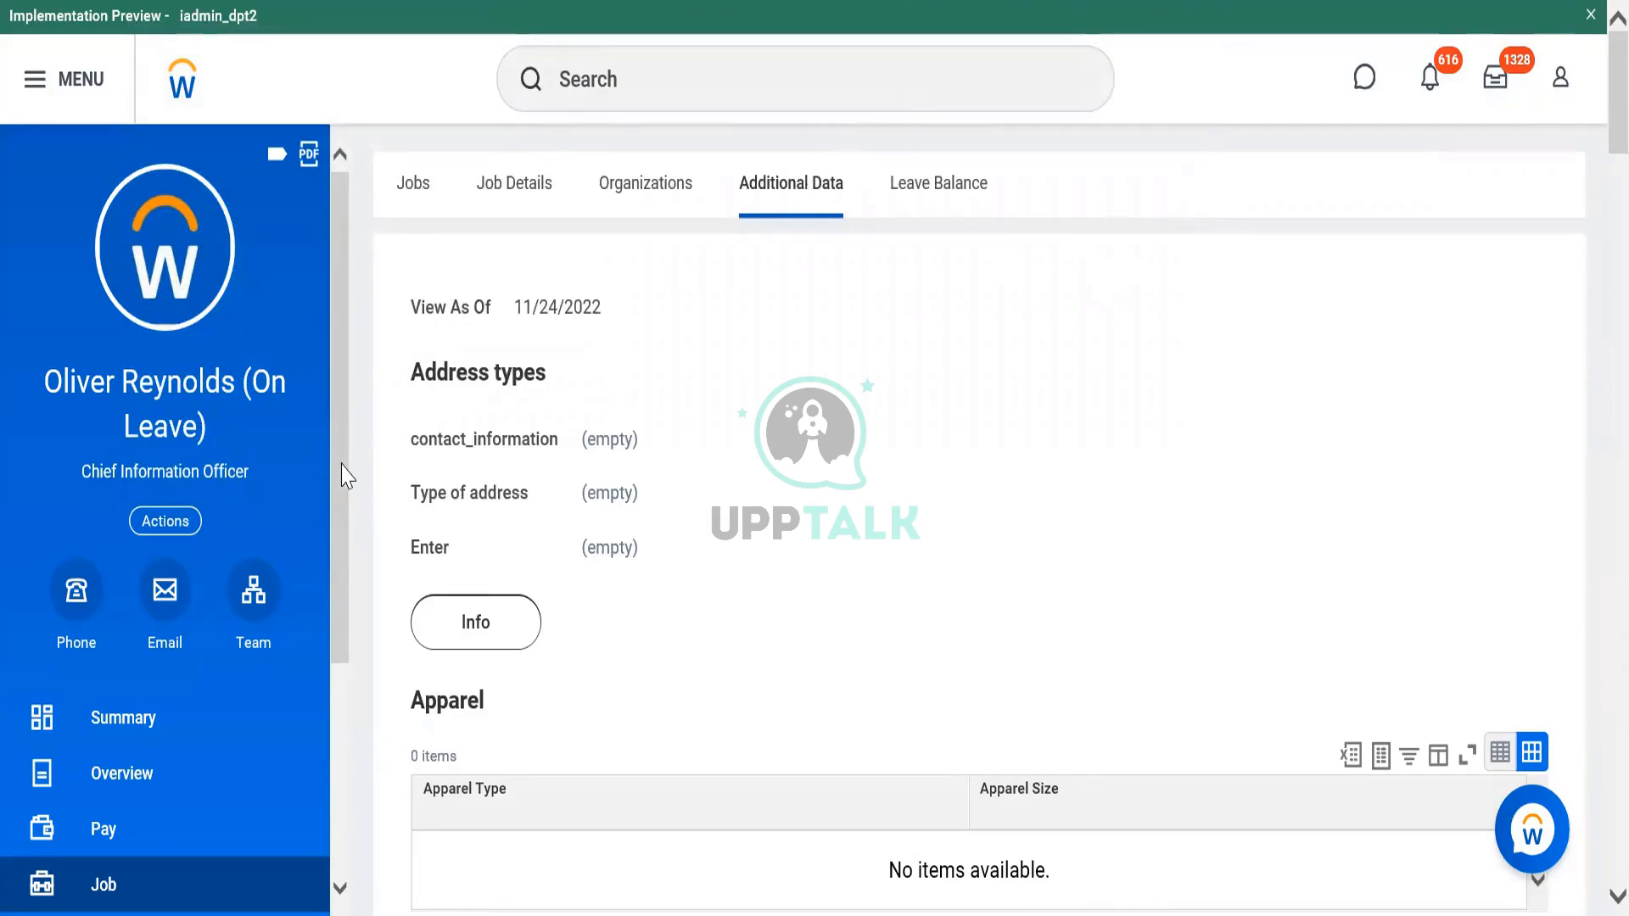
drag(344, 475, 339, 227)
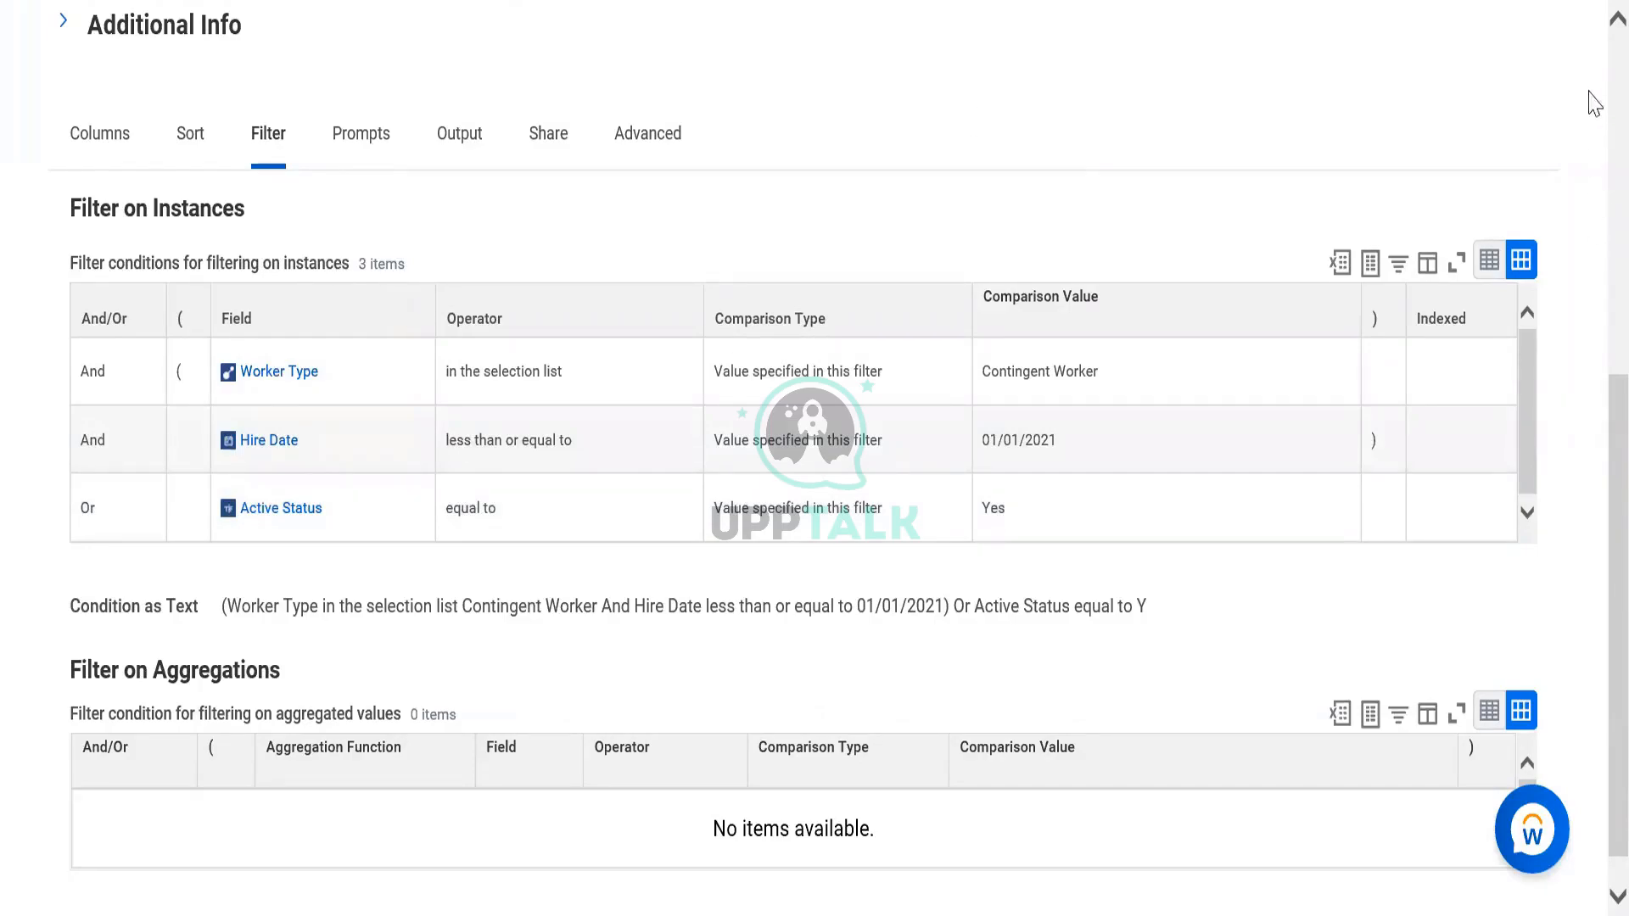
Step: Review the general details and instance filter conditions in the definition of CR - Employees of US and Non US
scroll(1594, 51, up, 2)
scroll(476, 229, up, 6)
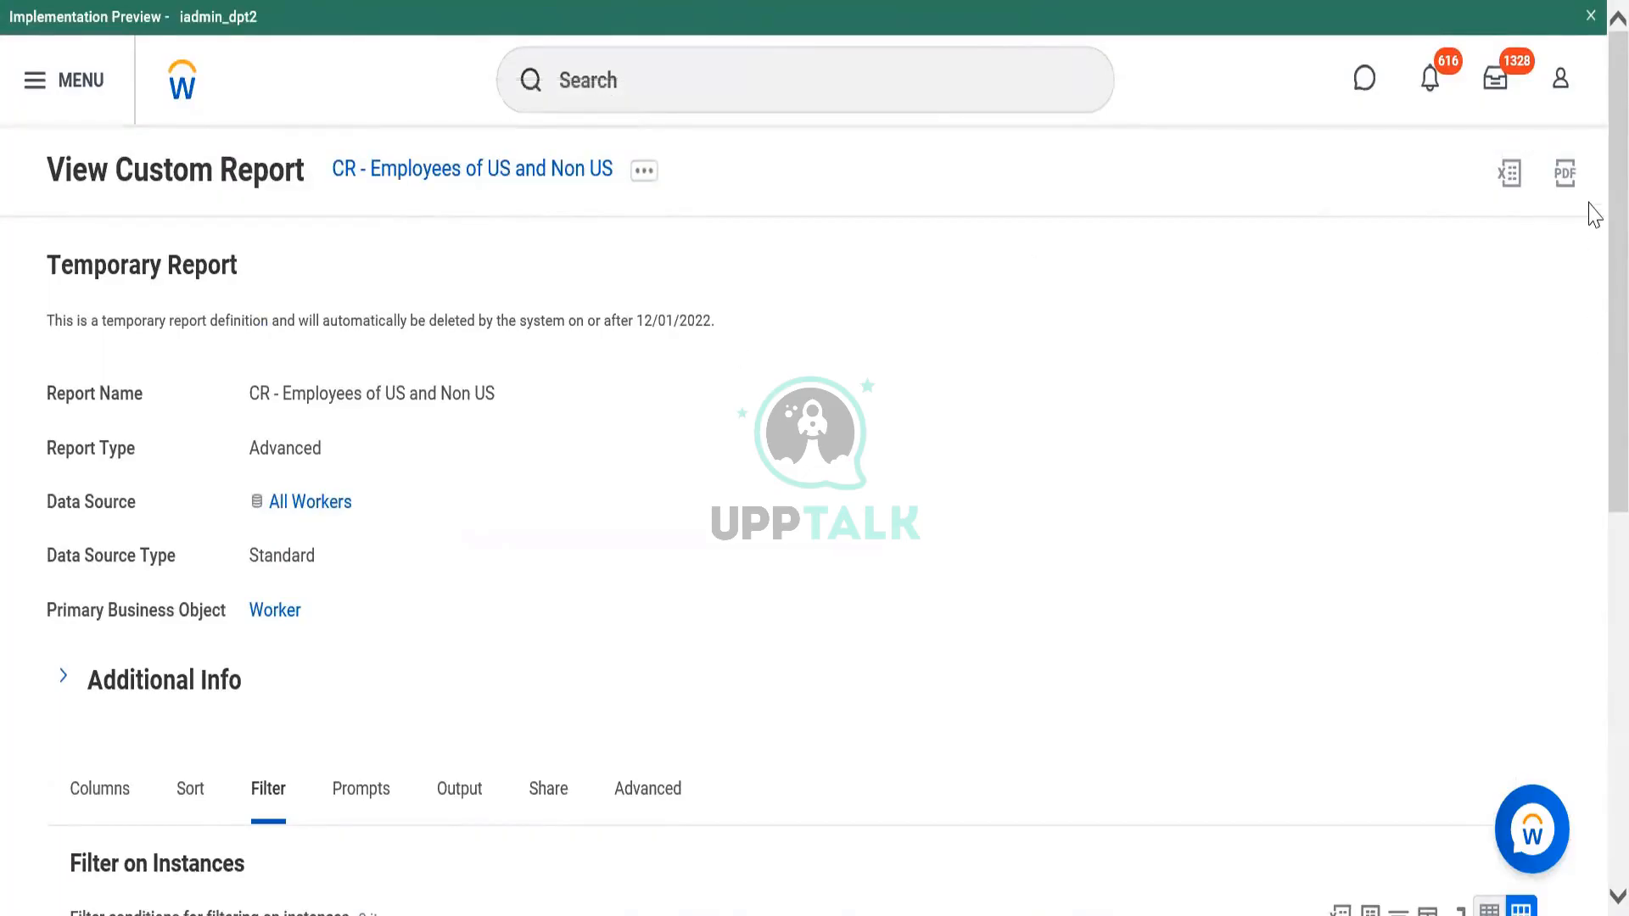
scroll(1586, 323, down, 5)
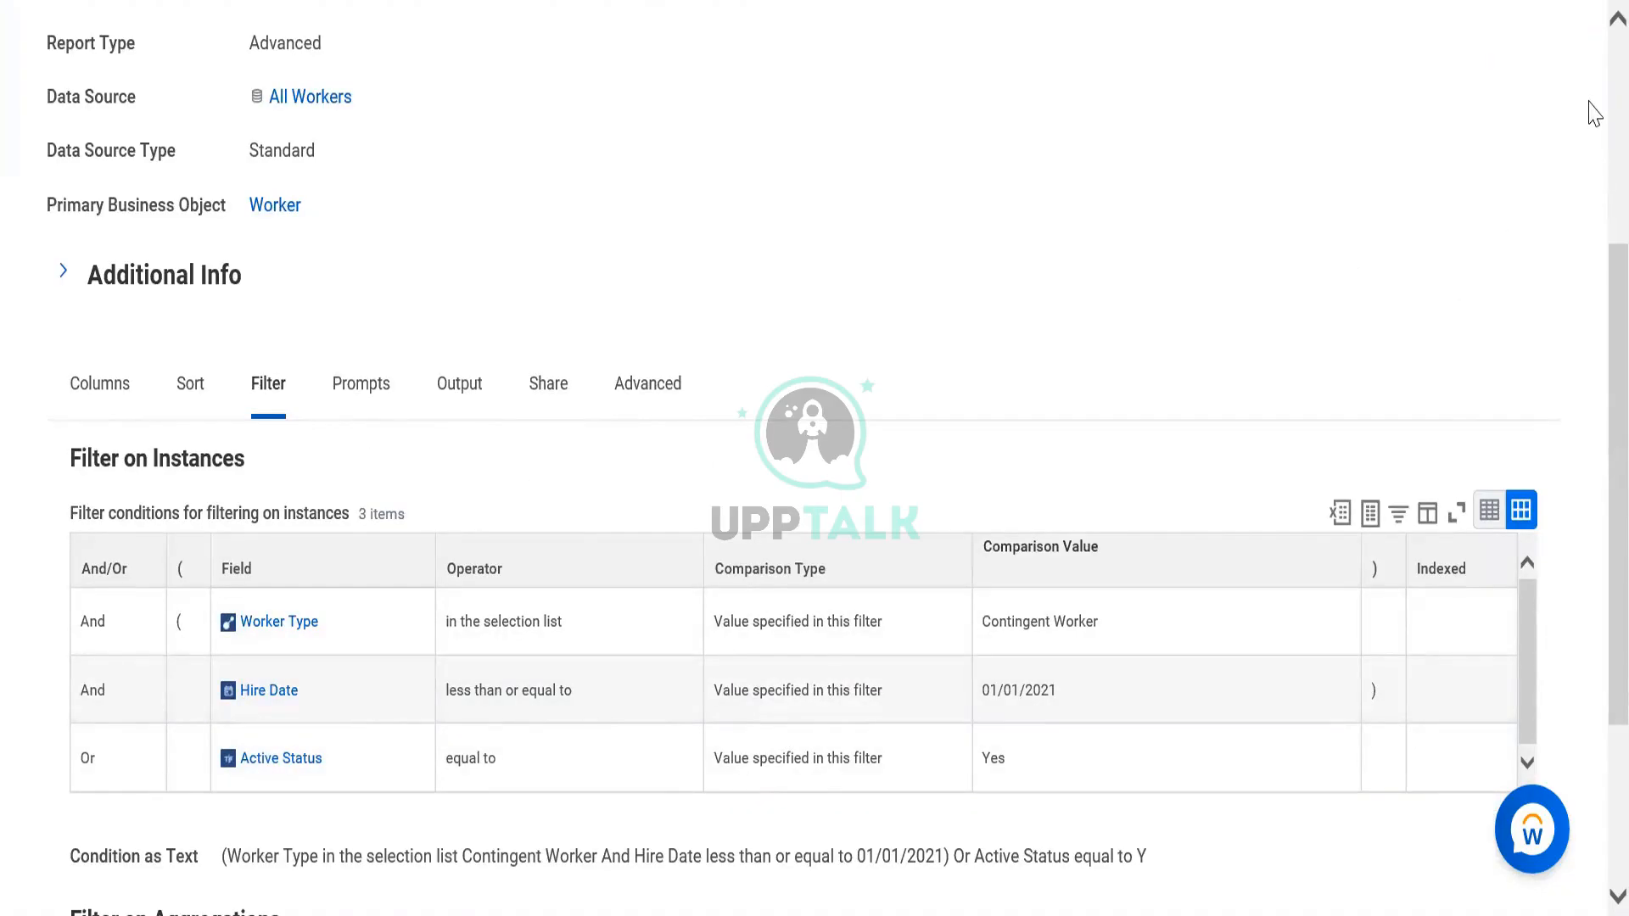
scroll(1593, 113, up, 5)
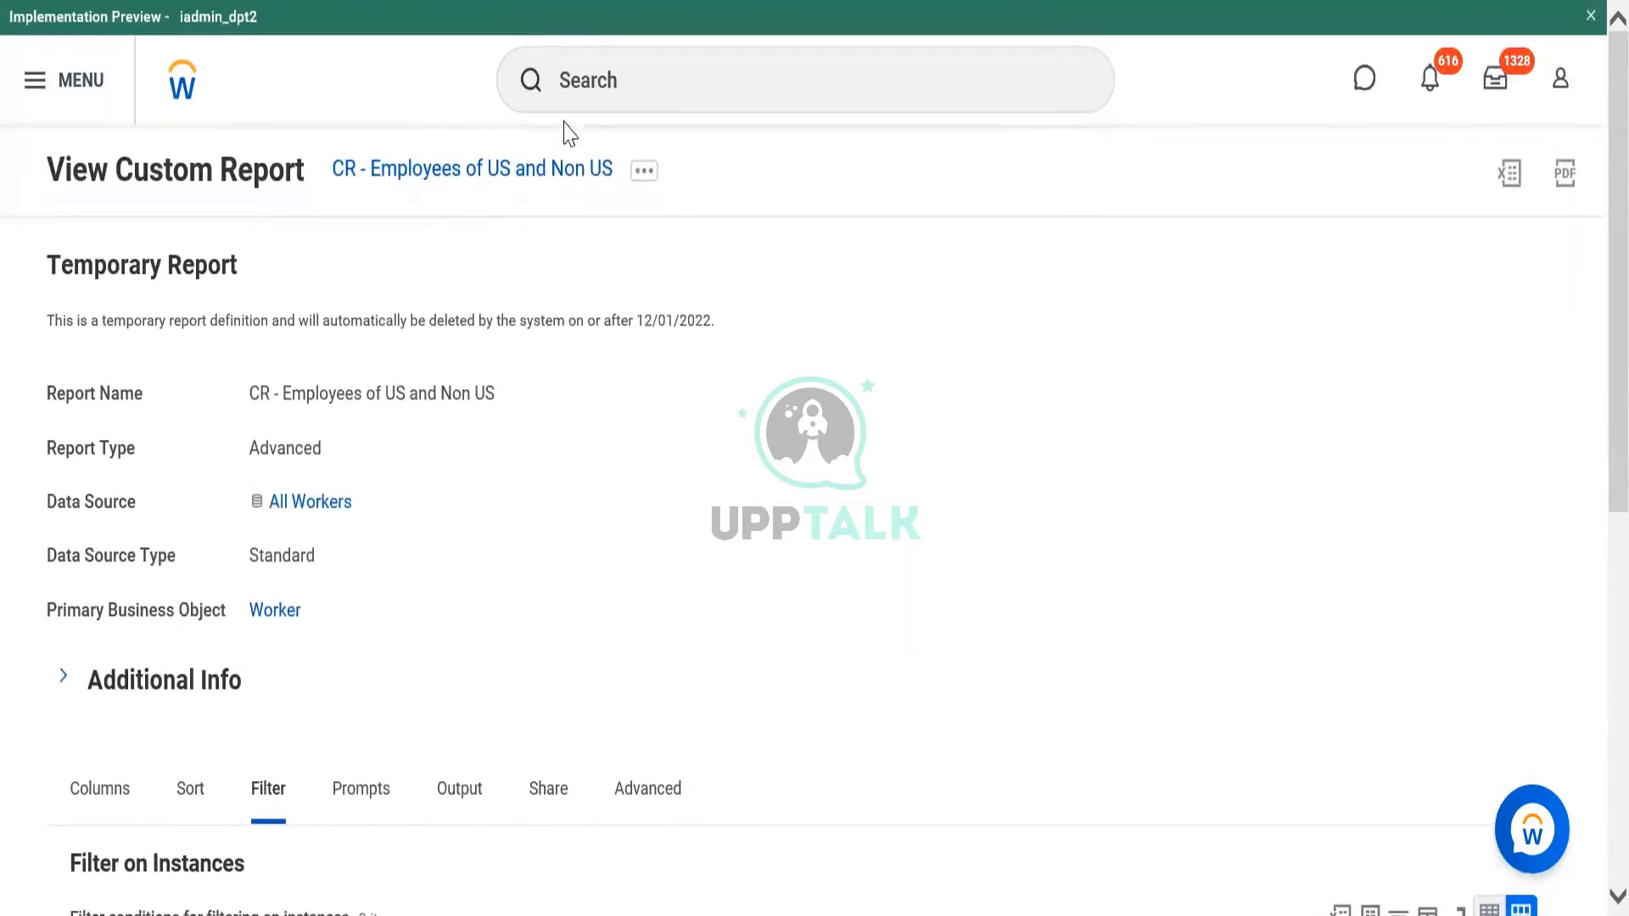